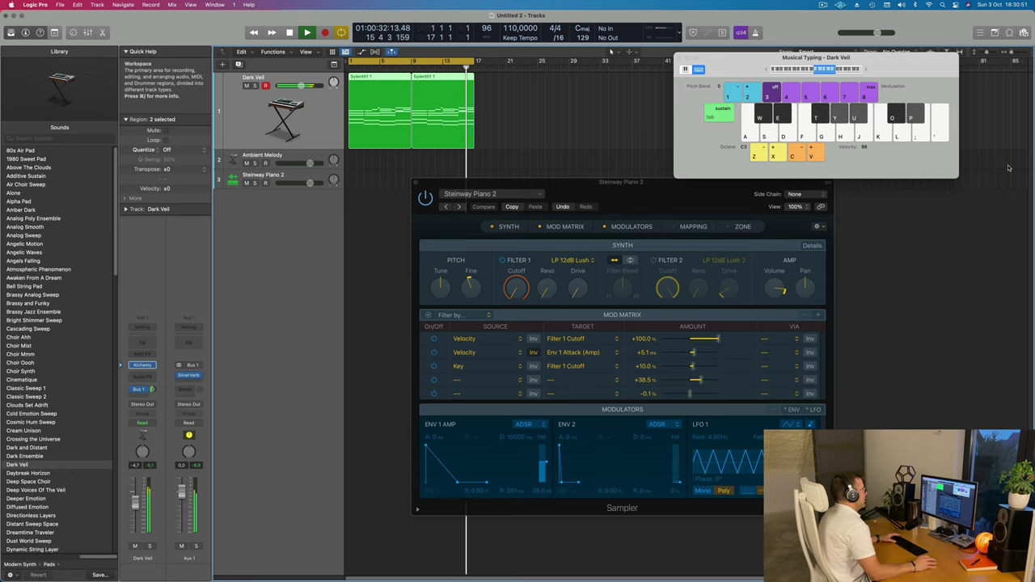
Step: Stop playback, move the Steinway Piano 2 window away from the regions and return the playhead to the project start
{"action": "key", "text": "space"}
{"action": "left_click_drag", "start_coordinate": [657, 199], "coordinate": [624, 232]}
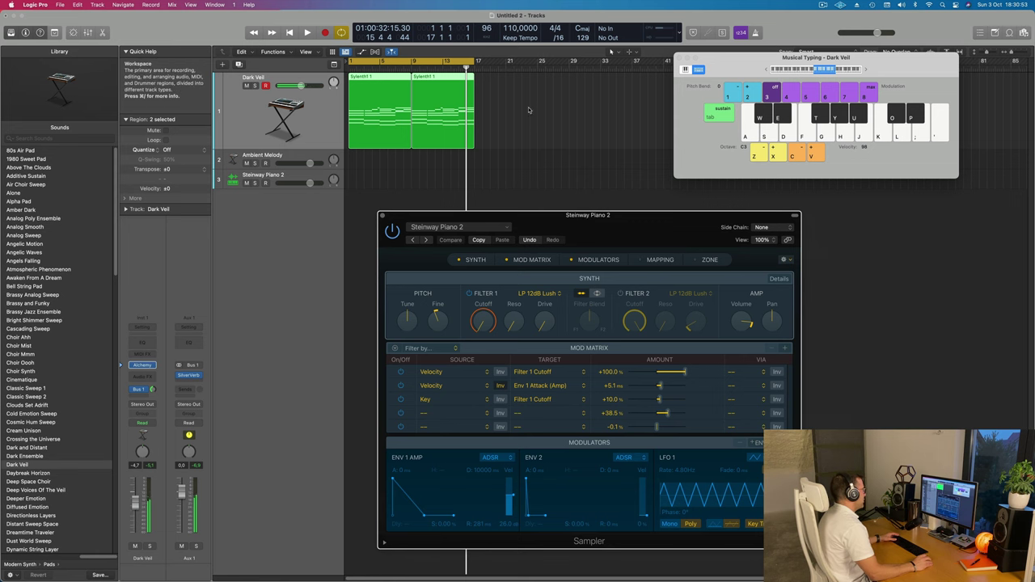
{"action": "left_click", "coordinate": [568, 115]}
{"action": "key", "text": "space"}
{"action": "key", "text": "space"}
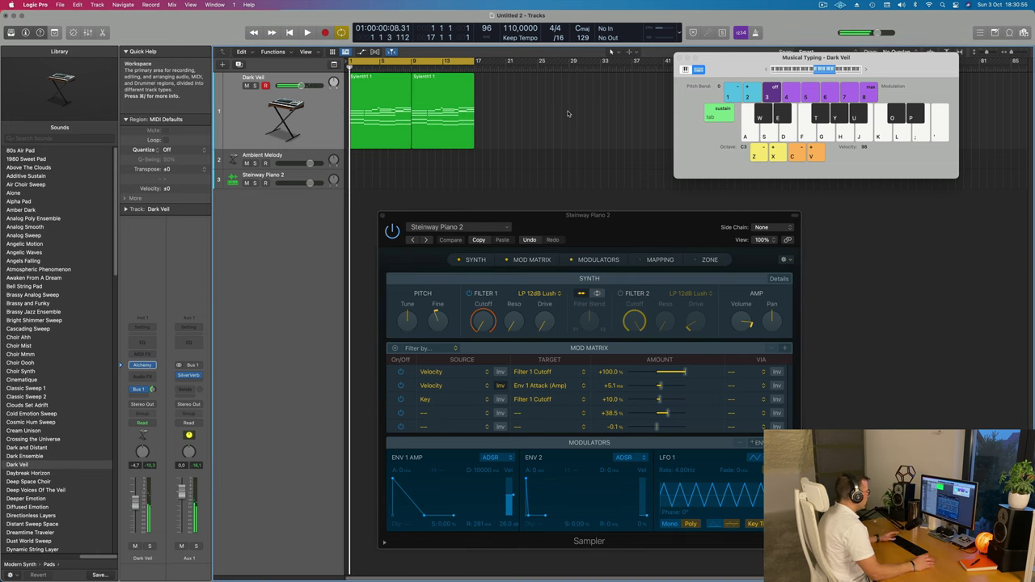
Step: Duplicate the Dark Veil track and copy its first Sylenth1 region to bar 1 of the new track
{"action": "left_click", "coordinate": [313, 127]}
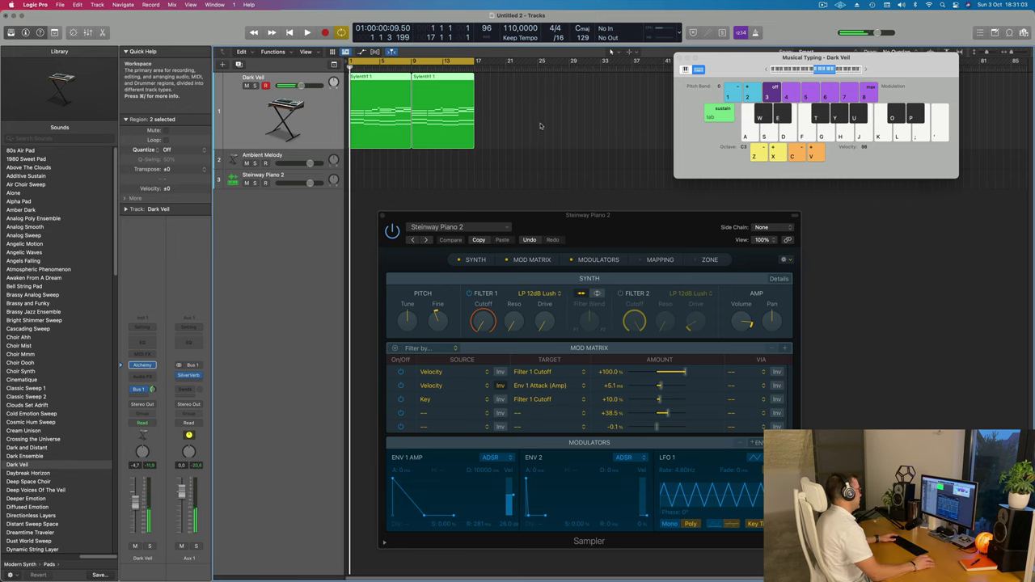
{"action": "left_click", "coordinate": [548, 119]}
{"action": "left_click", "coordinate": [360, 86]}
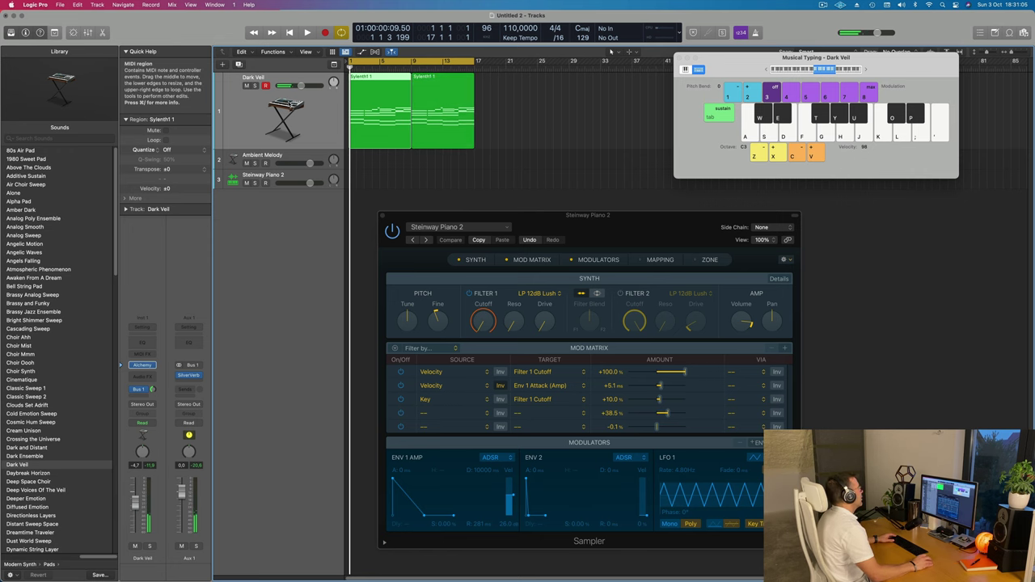
{"action": "key", "text": "super+d"}
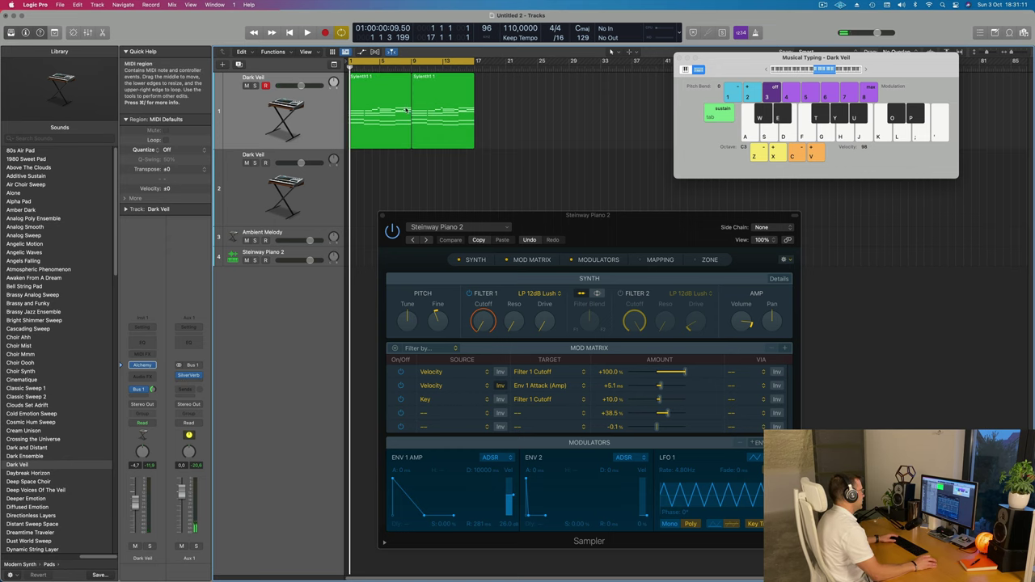
{"action": "left_click_drag", "start_coordinate": [380, 105], "coordinate": [367, 184]}
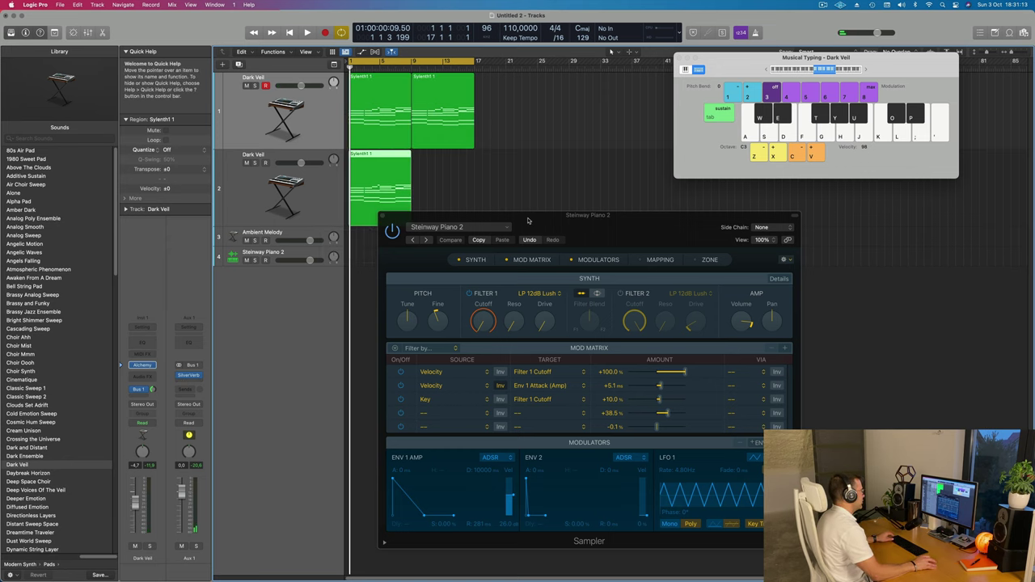
Step: Open the copied region in the Piano Roll and delete its chord notes, keeping only the four lowest bass notes
{"action": "left_click_drag", "start_coordinate": [526, 215], "coordinate": [737, 259]}
{"action": "left_click_drag", "start_coordinate": [480, 193], "coordinate": [339, 210]}
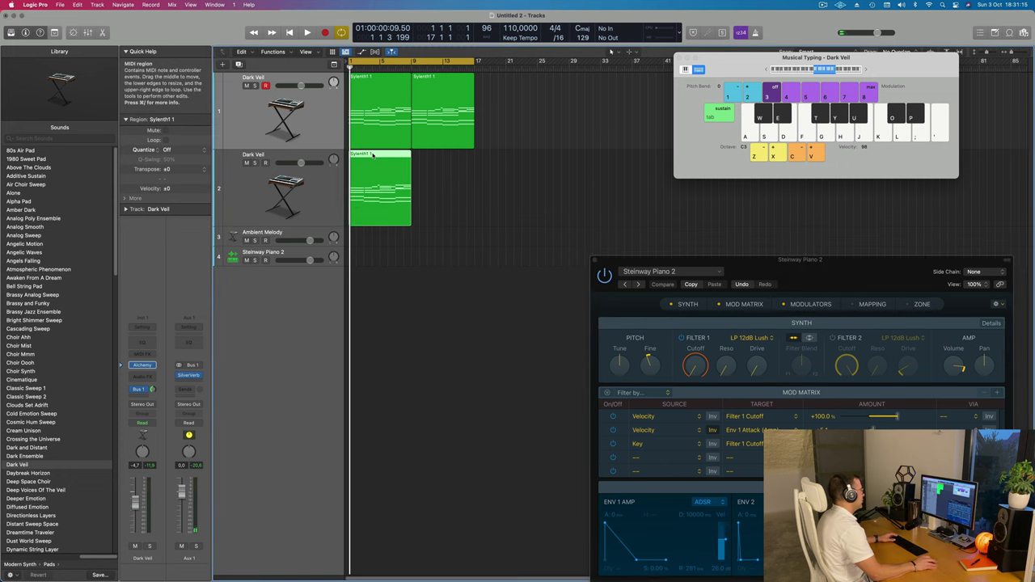
{"action": "double_click", "coordinate": [372, 155]}
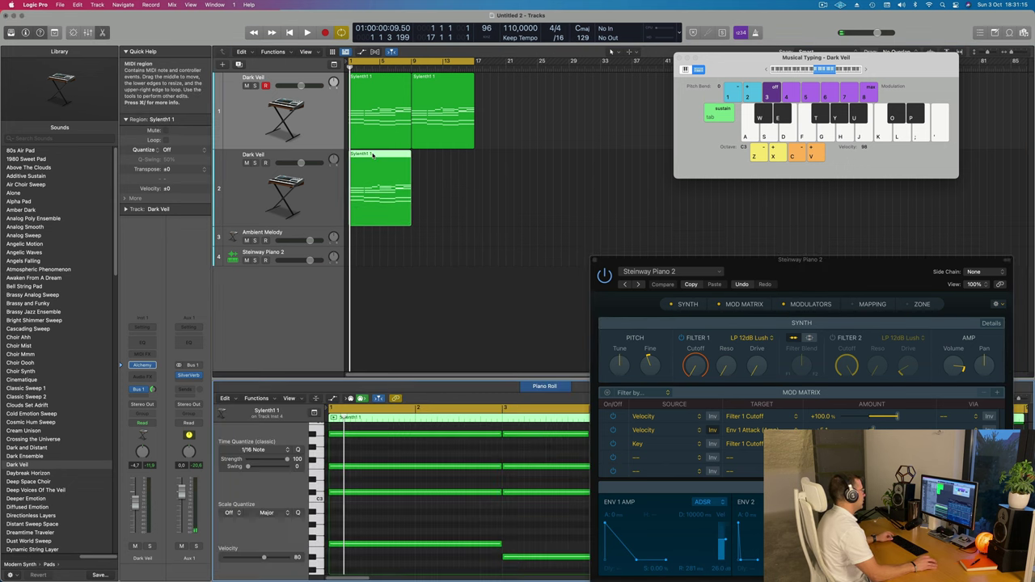
{"action": "left_click", "coordinate": [426, 472], "text": "ctrl+alt"}
{"action": "key", "text": "super+Up"}
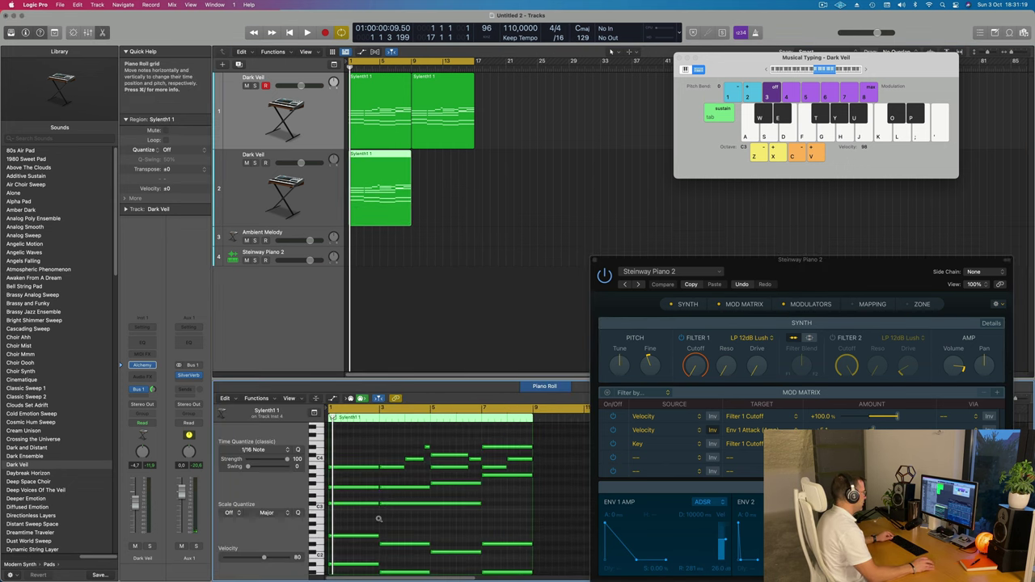
{"action": "key", "text": "super+a"}
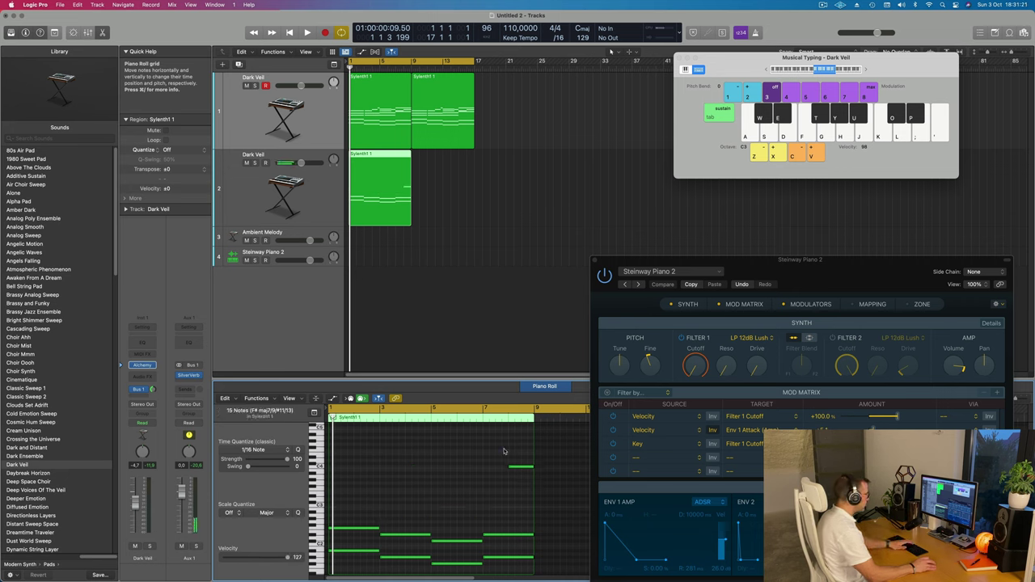
{"action": "left_click_drag", "start_coordinate": [360, 502], "coordinate": [496, 548]}
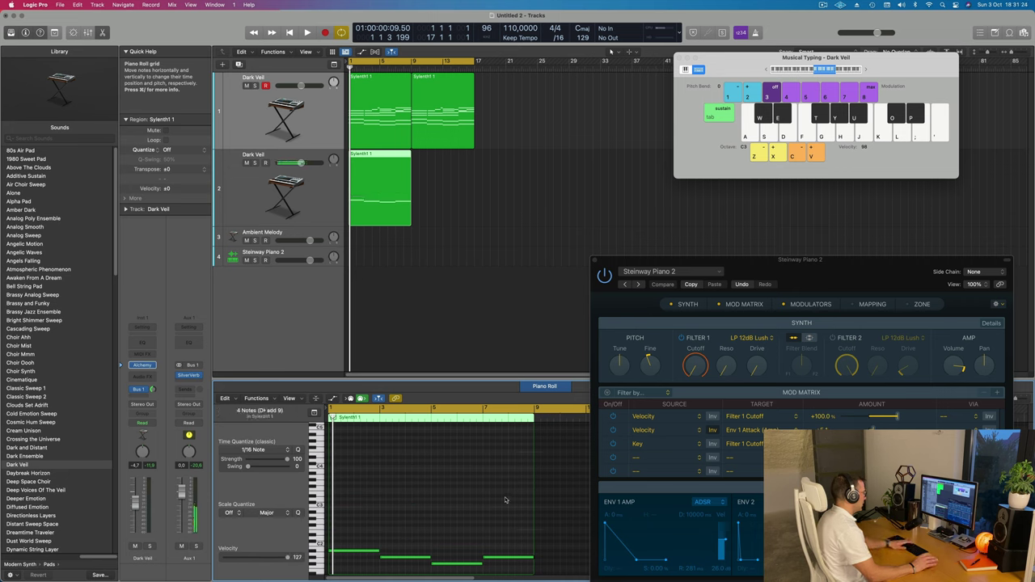
Step: Select the duplicated track and play back its reduced bass line from the start
{"action": "left_click", "coordinate": [314, 208]}
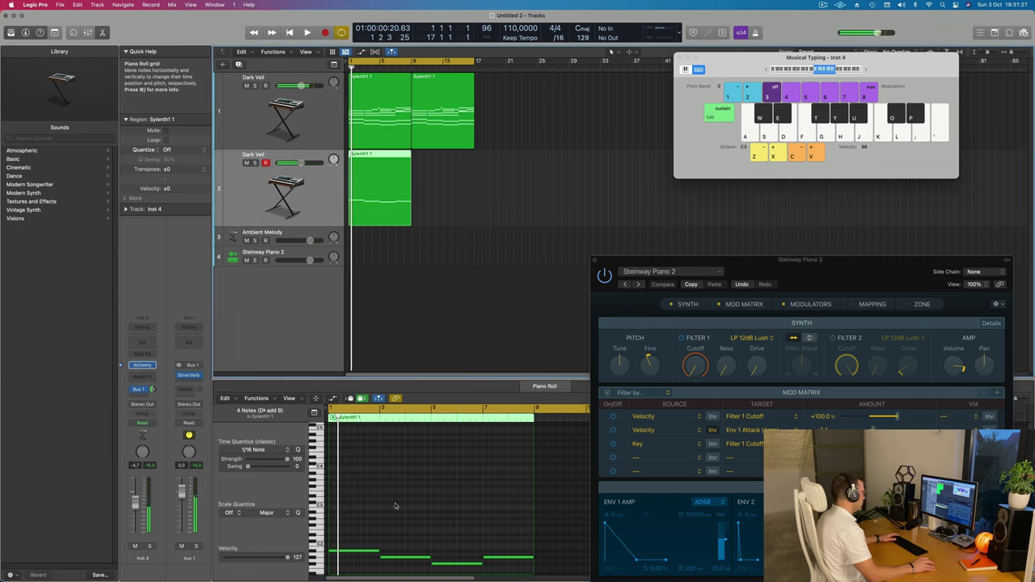
{"action": "scroll", "coordinate": [395, 506], "scroll_direction": "down", "scroll_amount": 2}
{"action": "scroll", "coordinate": [395, 506], "scroll_direction": "down", "scroll_amount": 2}
{"action": "key", "text": "space"}
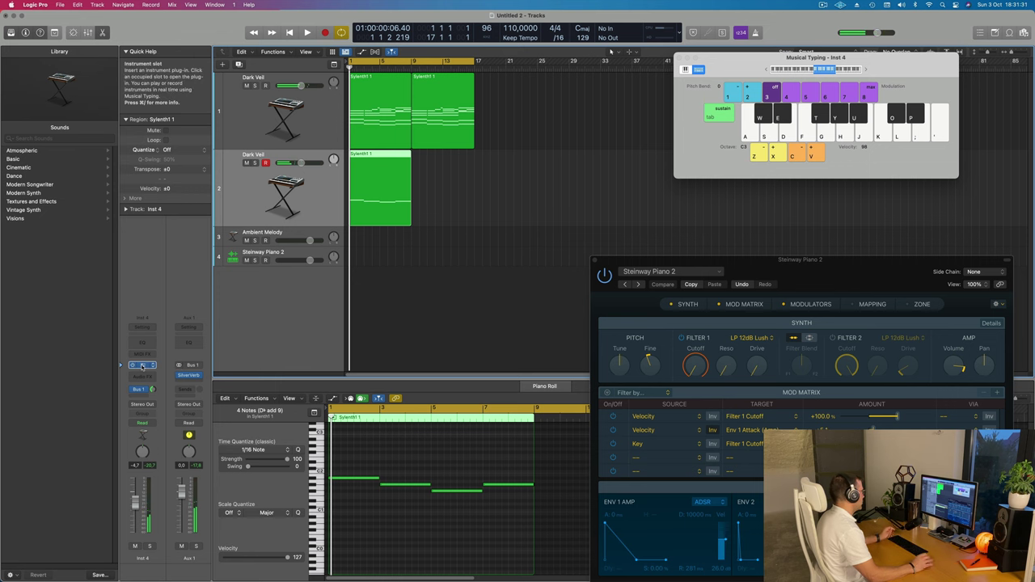
Step: Open the duplicated track's Alchemy instrument and filter its preset browser to the Bass category
{"action": "left_click", "coordinate": [142, 366]}
{"action": "left_click_drag", "start_coordinate": [610, 123], "coordinate": [714, 176]}
{"action": "left_click", "coordinate": [440, 254]}
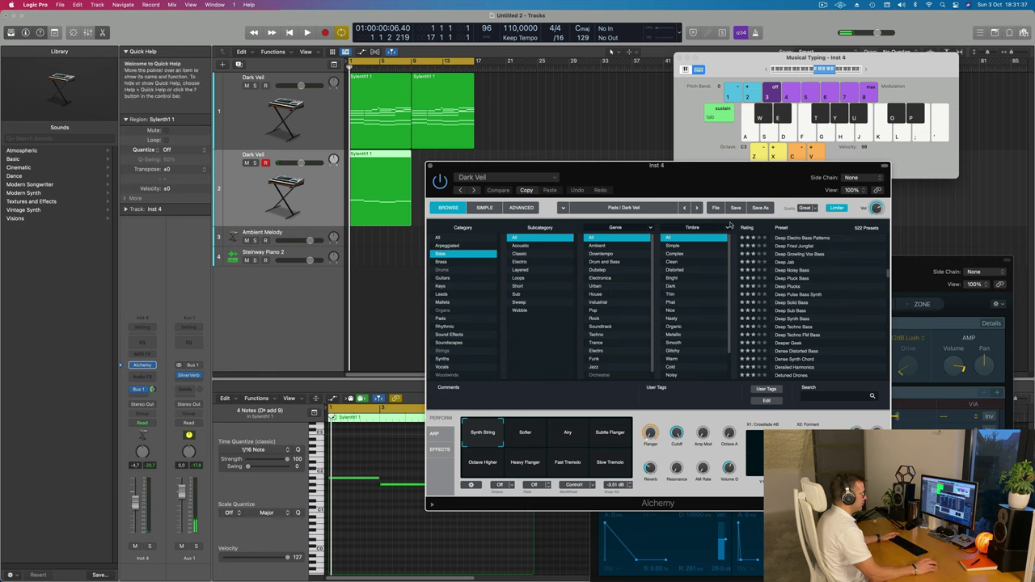
{"action": "scroll", "coordinate": [817, 295], "scroll_direction": "up", "scroll_amount": 10}
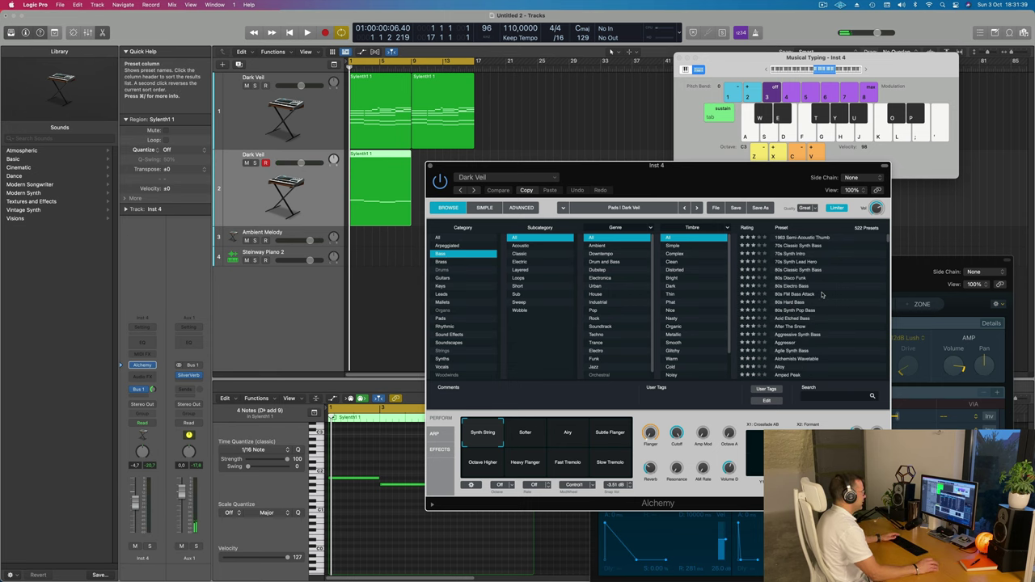
{"action": "scroll", "coordinate": [832, 275], "scroll_direction": "down", "scroll_amount": 5}
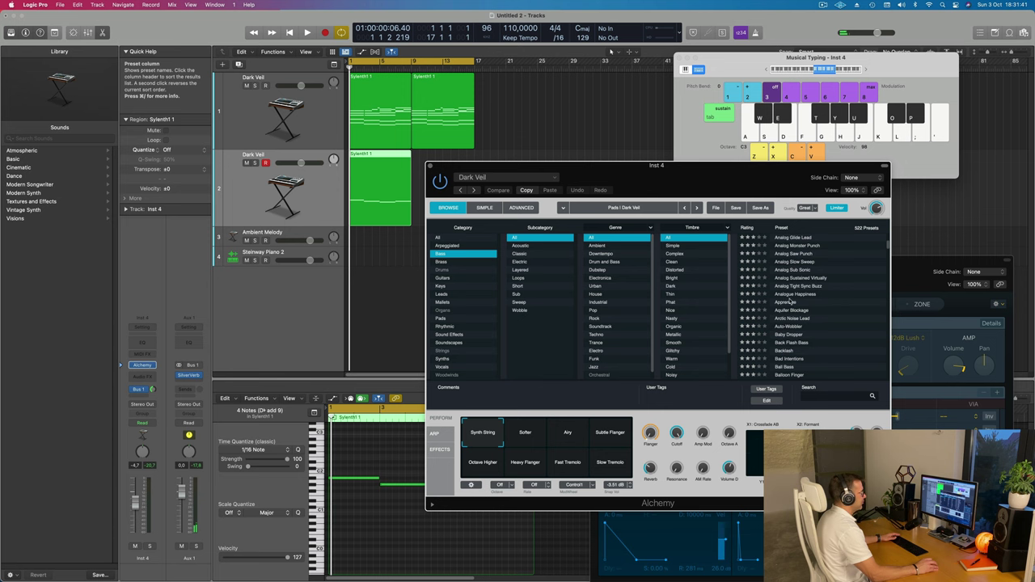
Step: Copy the bass region to bar 9 of its track and position the Alchemy window clear of the regions
{"action": "left_click_drag", "start_coordinate": [656, 165], "coordinate": [689, 145]}
{"action": "double_click", "coordinate": [419, 186]}
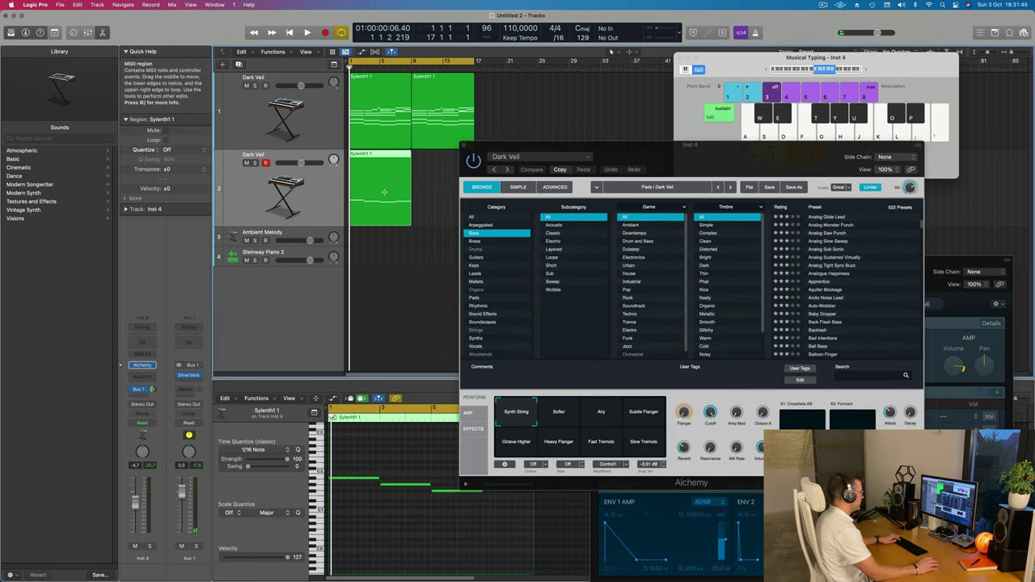
{"action": "left_click_drag", "start_coordinate": [484, 175], "coordinate": [460, 193]}
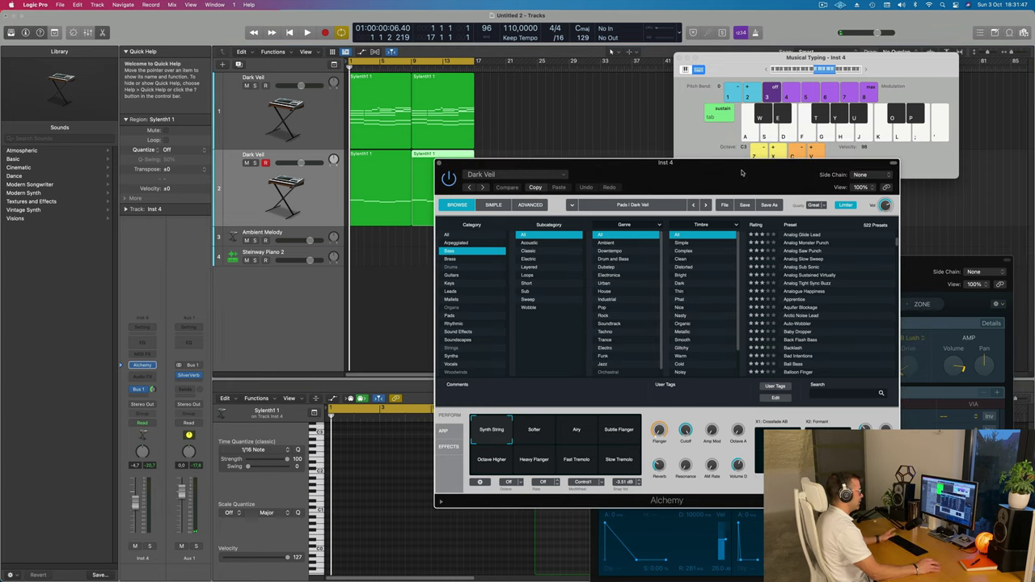
{"action": "left_click_drag", "start_coordinate": [741, 172], "coordinate": [745, 158]}
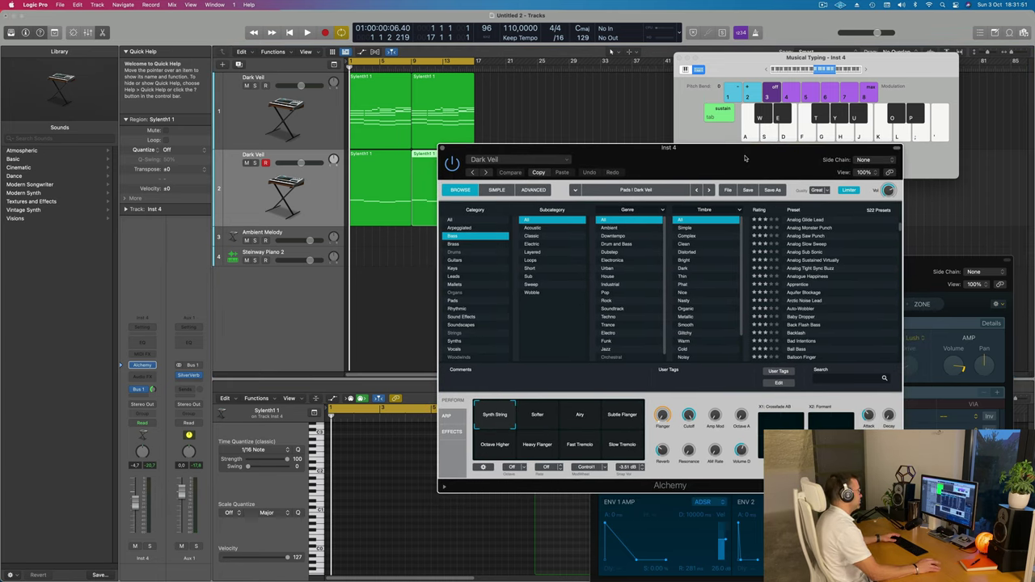
{"action": "left_click_drag", "start_coordinate": [744, 159], "coordinate": [779, 129]}
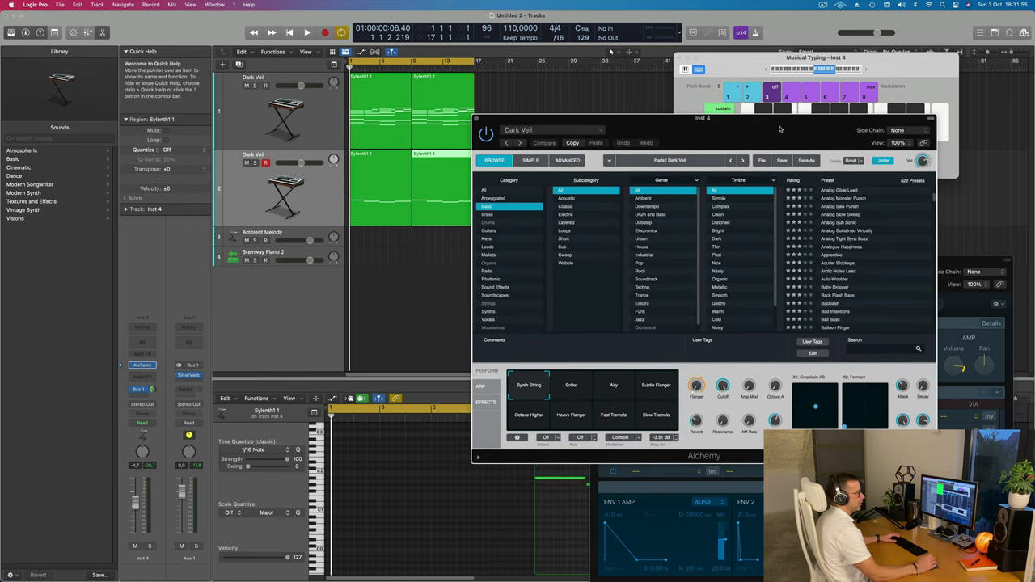
{"action": "left_click_drag", "start_coordinate": [780, 128], "coordinate": [818, 75]}
Step: Load the Bass And Lead preset, start playback and lower the bass track's volume to about -15.6 dB
{"action": "scroll", "coordinate": [903, 189], "scroll_direction": "down", "scroll_amount": 4}
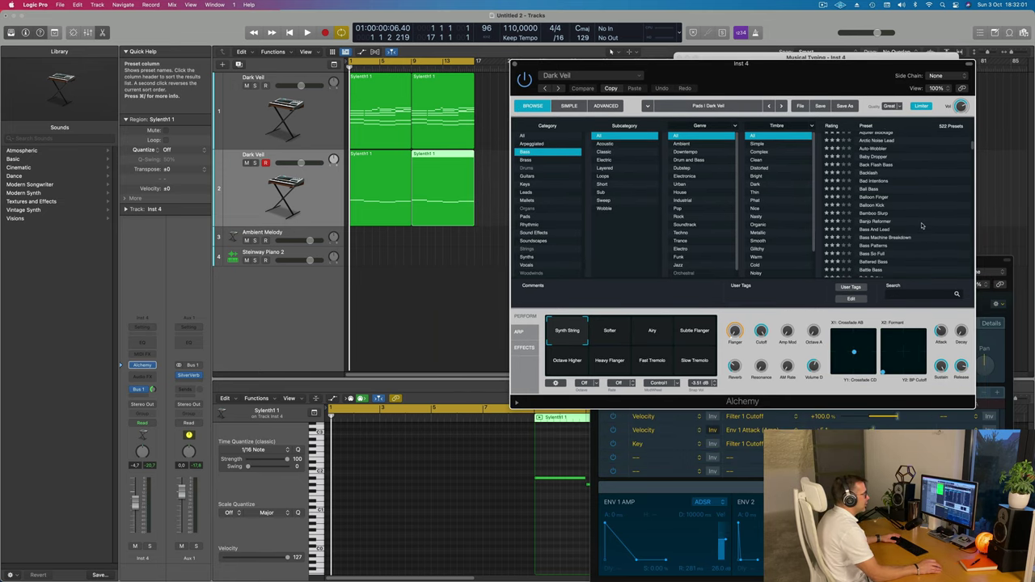
{"action": "left_click", "coordinate": [872, 230]}
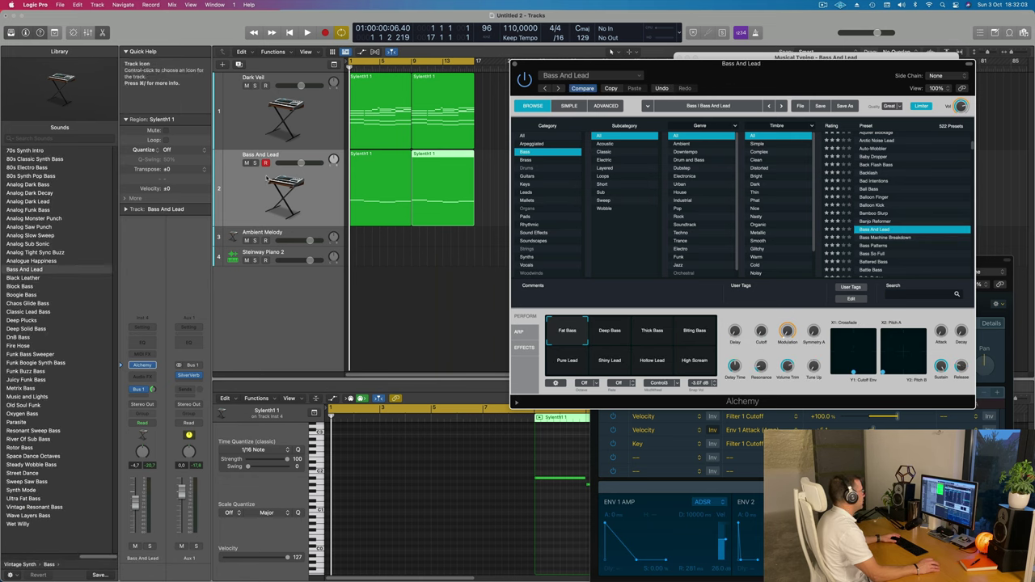
{"action": "left_click", "coordinate": [248, 200]}
{"action": "key", "text": "space"}
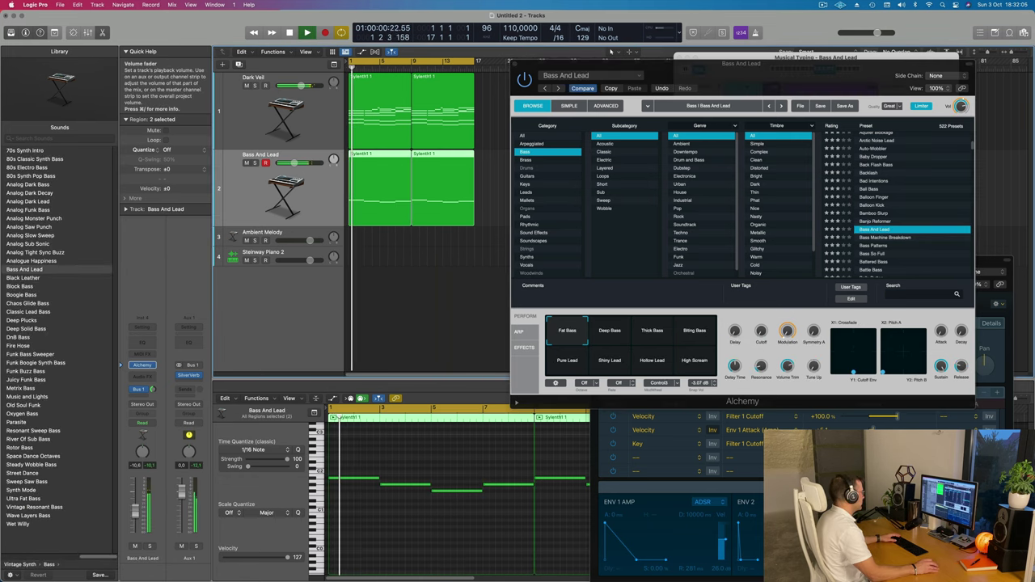
Step: Audition the preset's other performance snapshots, including Thick Bass, Pure Lead and High Scream, and return to Fat Bass
{"action": "left_click", "coordinate": [610, 332]}
{"action": "left_click", "coordinate": [658, 338]}
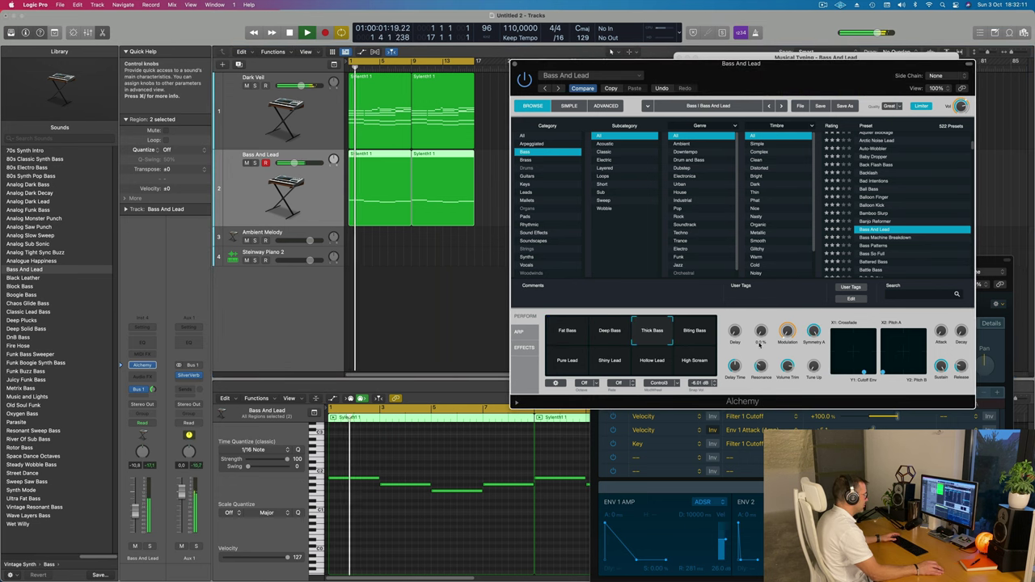
{"action": "left_click", "coordinate": [695, 332]}
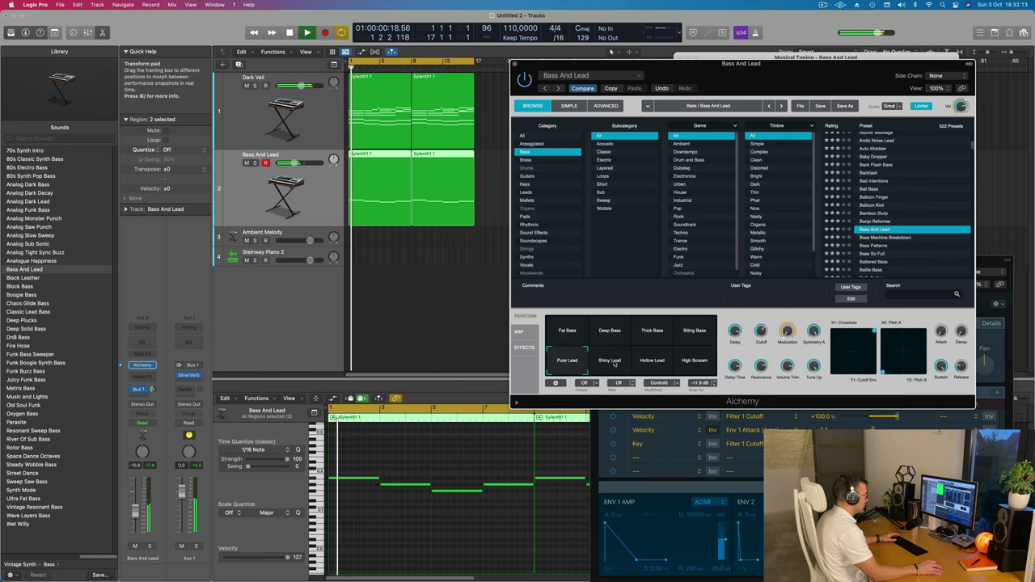
{"action": "left_click", "coordinate": [651, 361]}
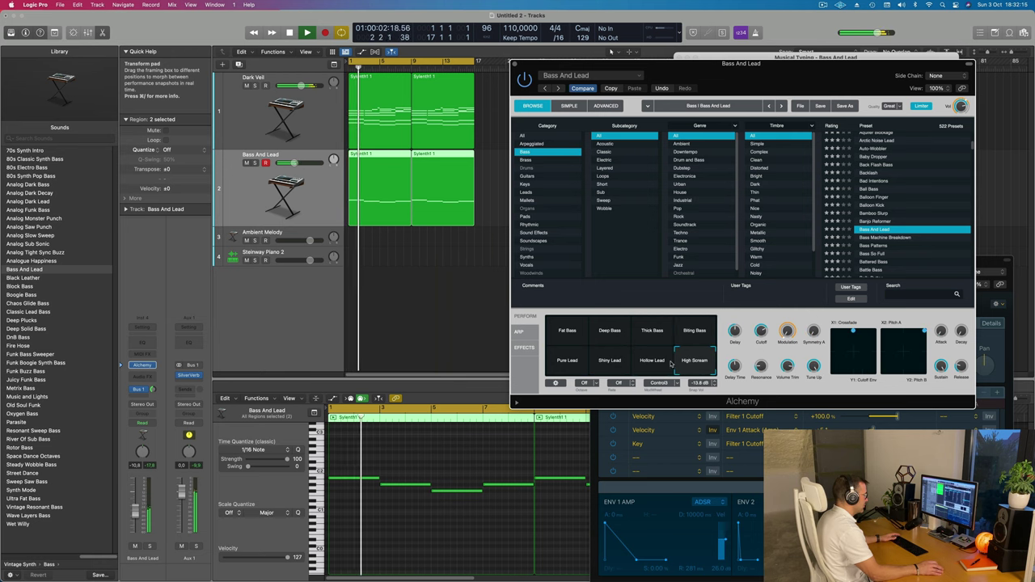
{"action": "left_click", "coordinate": [567, 331]}
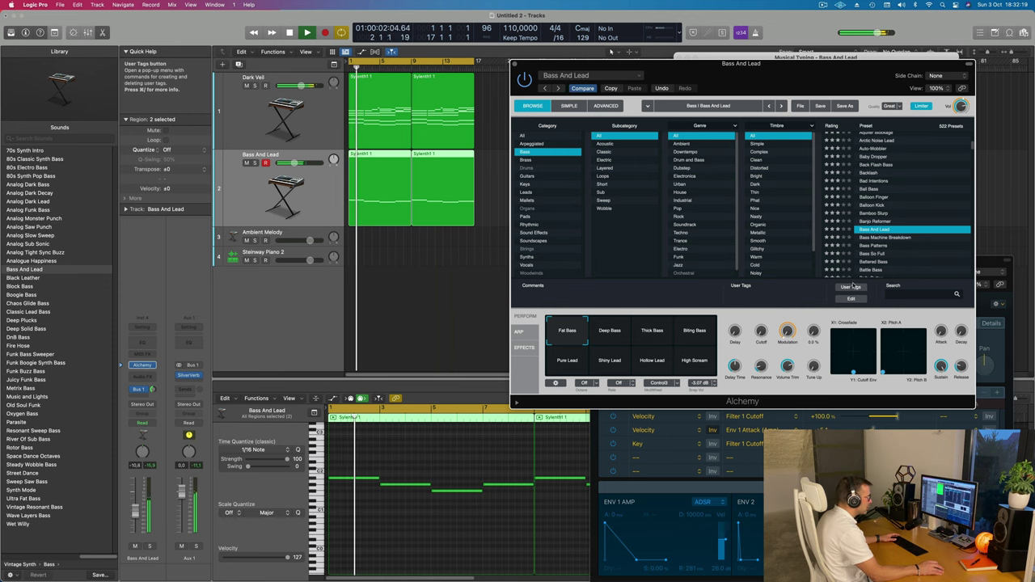
Step: Try the Bass Machine Breakdown preset, replace it with Bass So Full and stop playback after listening
{"action": "left_click", "coordinate": [901, 238]}
{"action": "scroll", "coordinate": [889, 218], "scroll_direction": "down", "scroll_amount": 2}
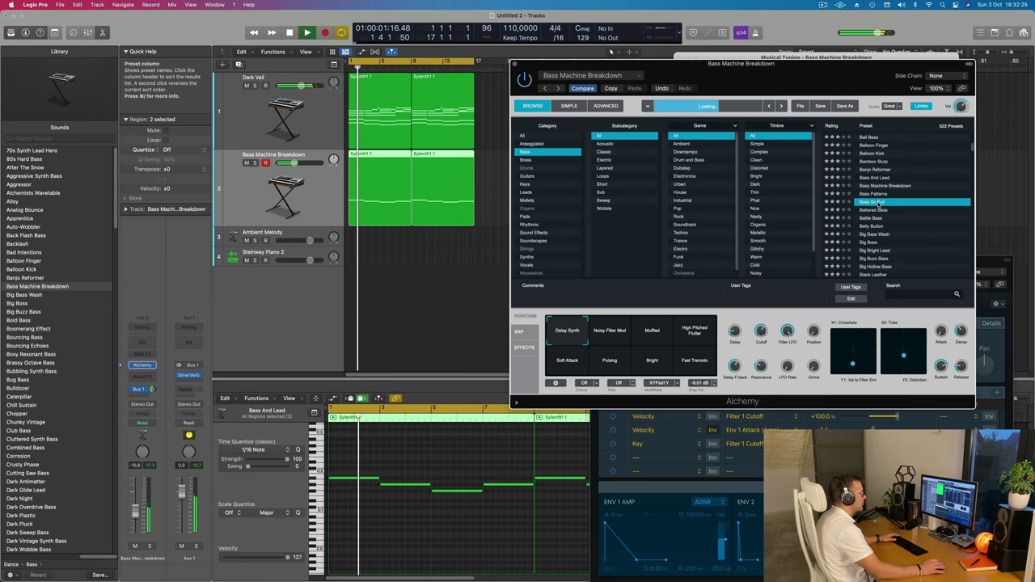
{"action": "left_click", "coordinate": [879, 201]}
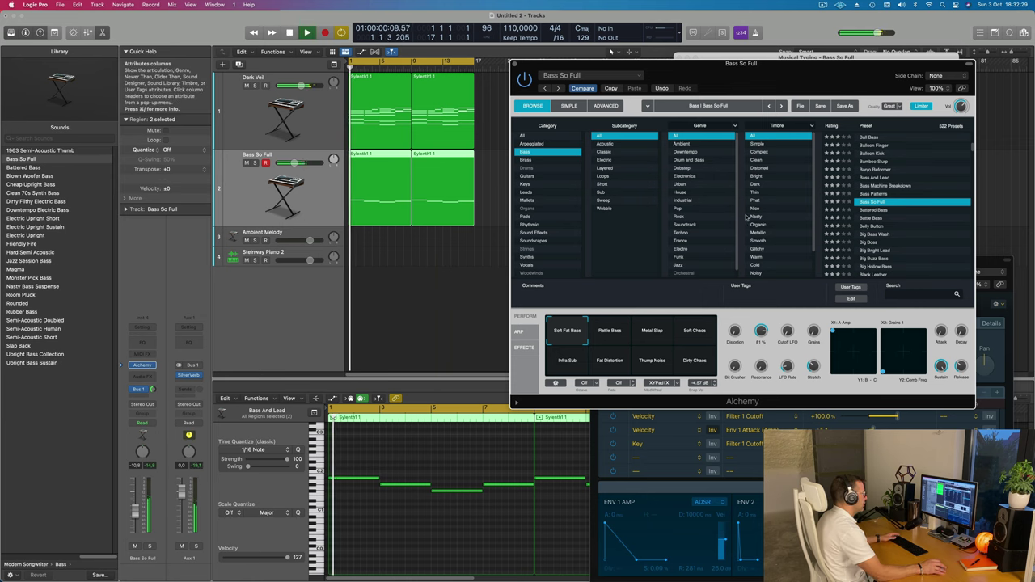
{"action": "key", "text": "space"}
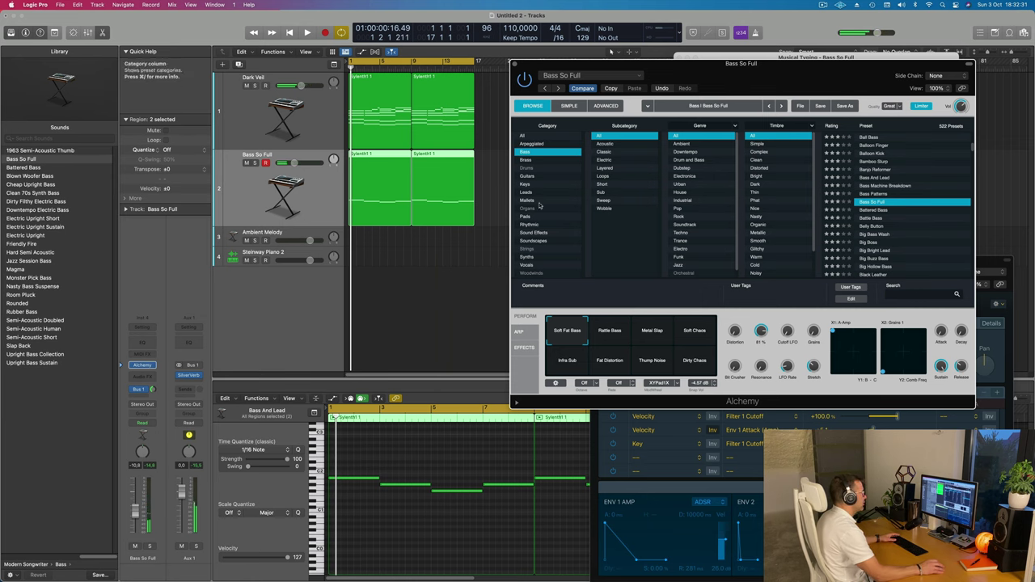
Step: Examine Alchemy's arpeggiator and effects controls and its Simple, Browse and Advanced views while listening to the Bass So Full sound
{"action": "left_click", "coordinate": [518, 332]}
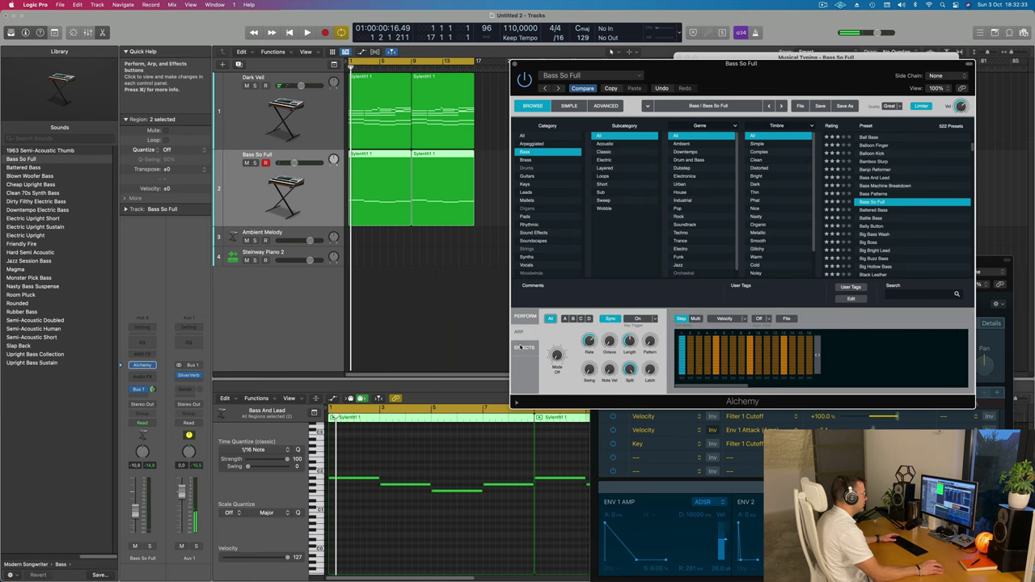
{"action": "left_click", "coordinate": [521, 347]}
{"action": "left_click", "coordinate": [598, 106]}
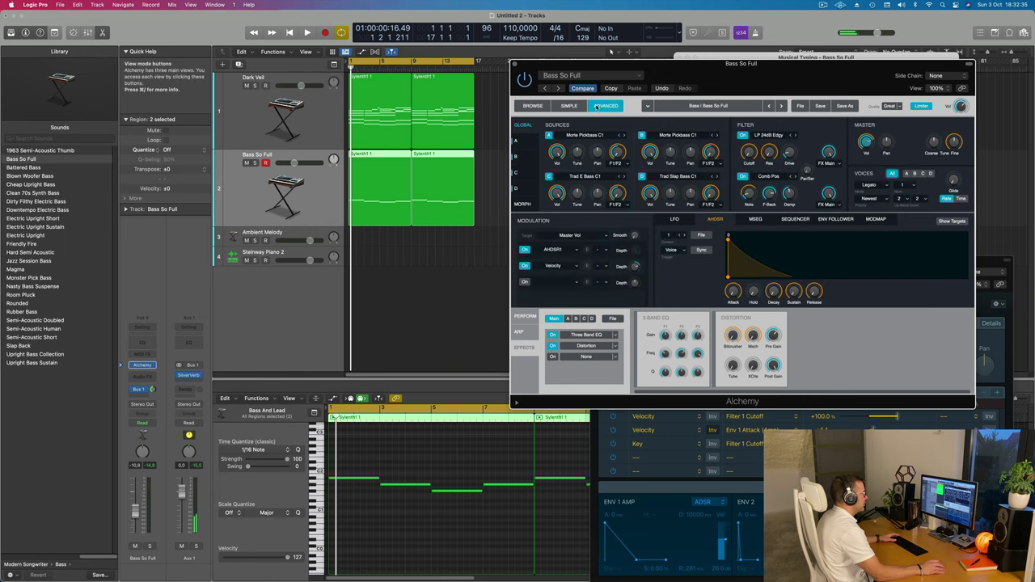
{"action": "left_click", "coordinate": [569, 106]}
{"action": "key", "text": "space"}
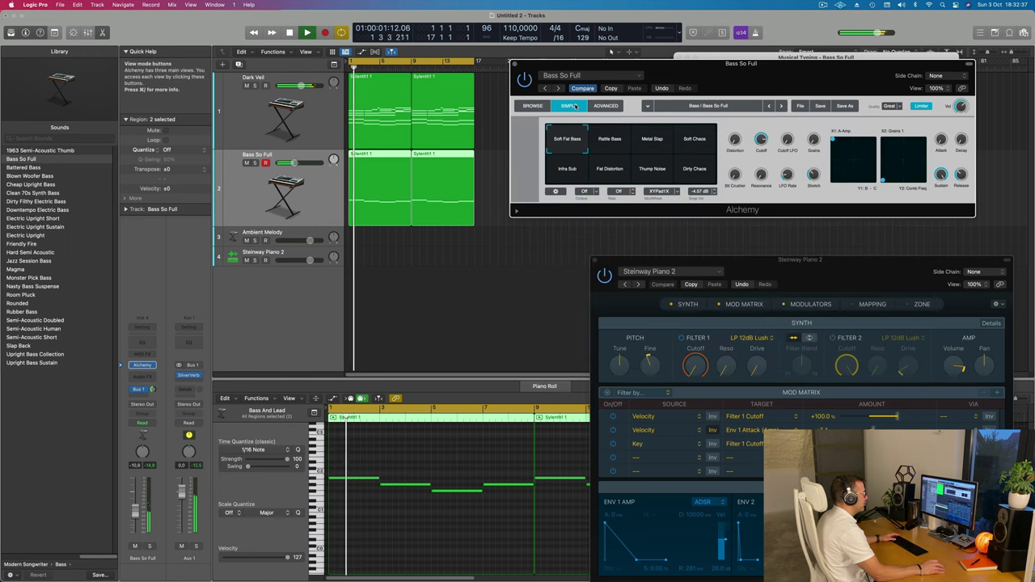
{"action": "left_click", "coordinate": [534, 106]}
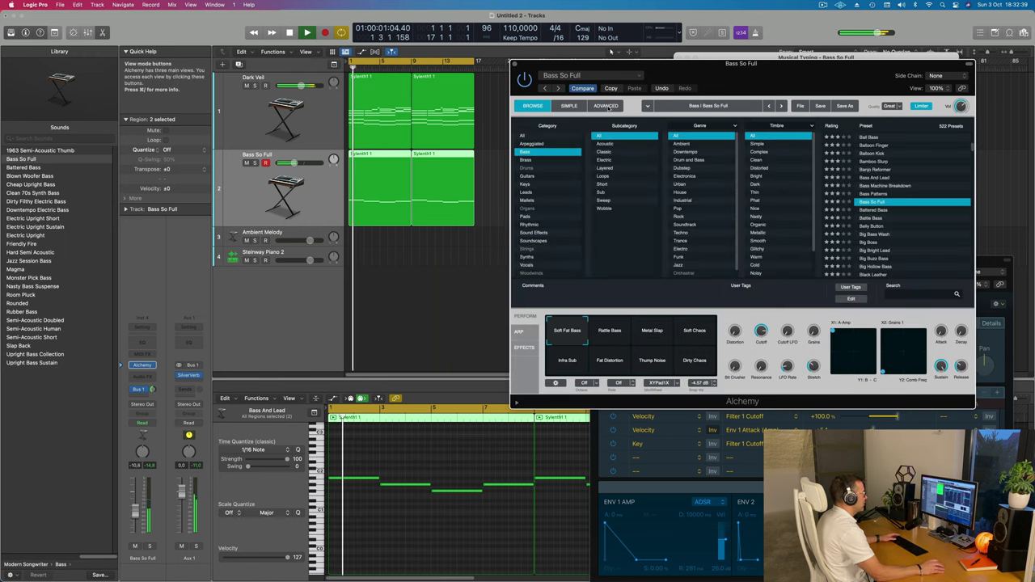
{"action": "left_click", "coordinate": [608, 107]}
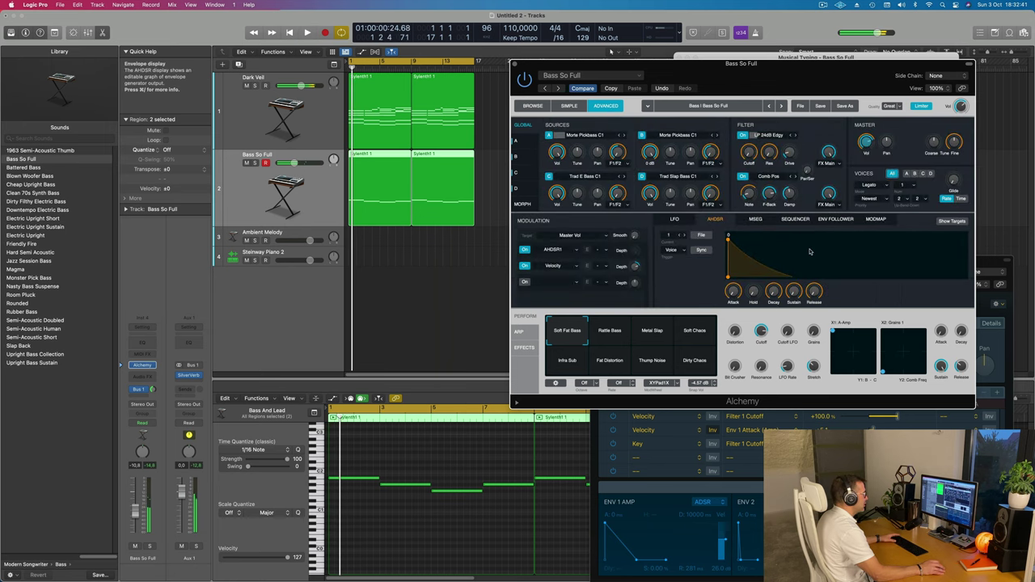
Step: Audition the Rattle Bass snapshot of Bass So Full and return to Soft Fat Bass with playback running
{"action": "key", "text": "space"}
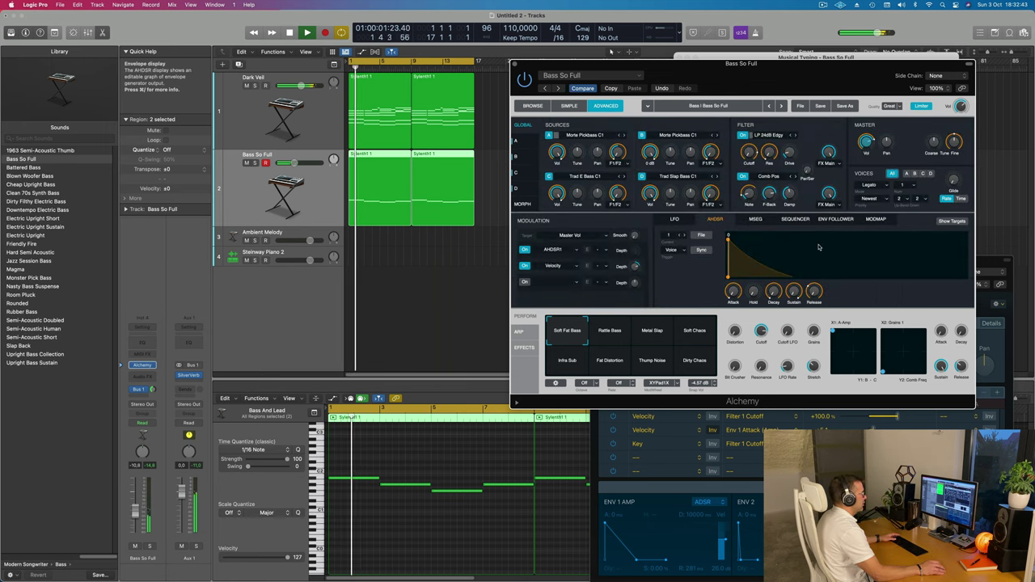
{"action": "left_click", "coordinate": [616, 332]}
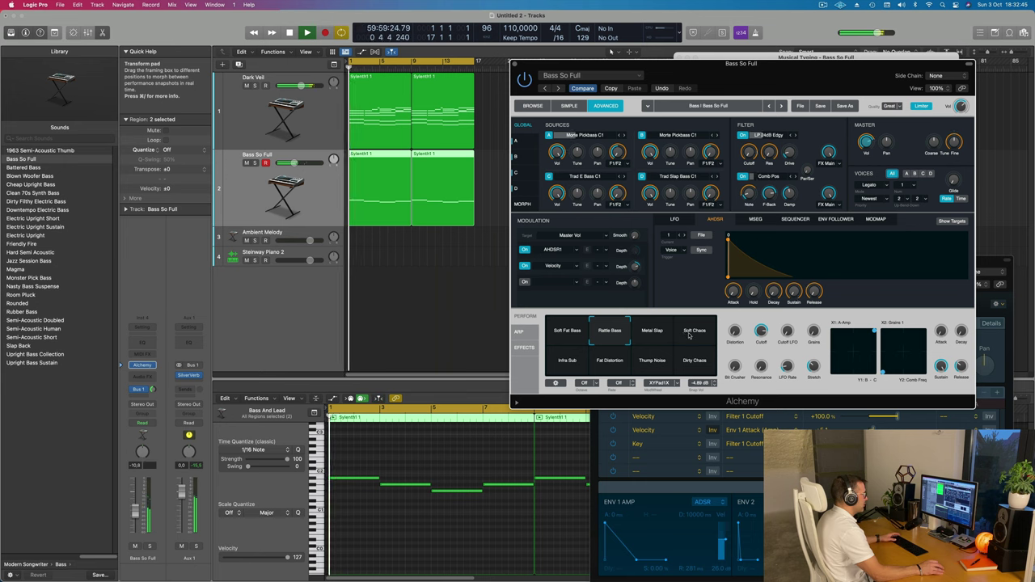
{"action": "key", "text": "space"}
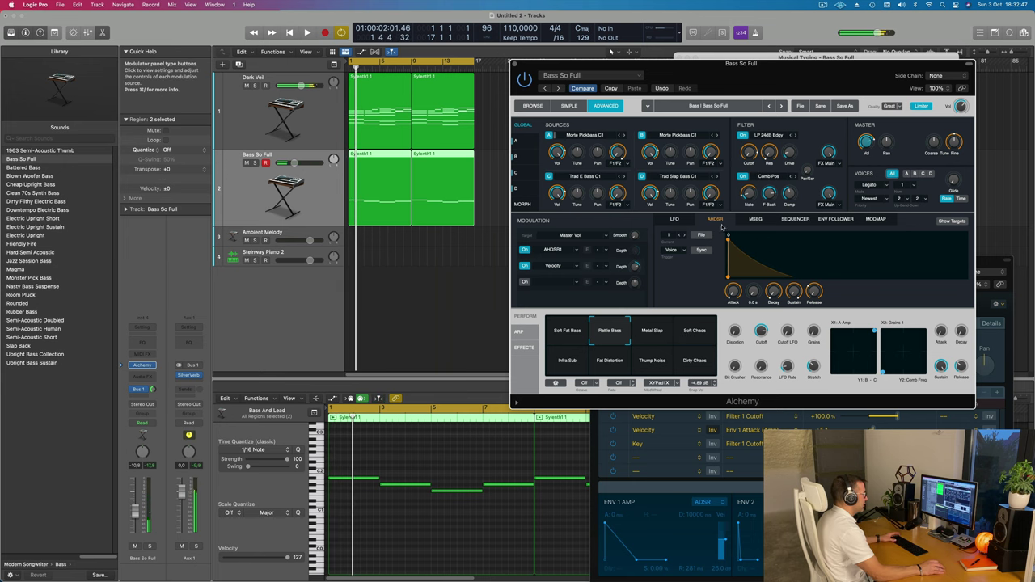
{"action": "key", "text": "space"}
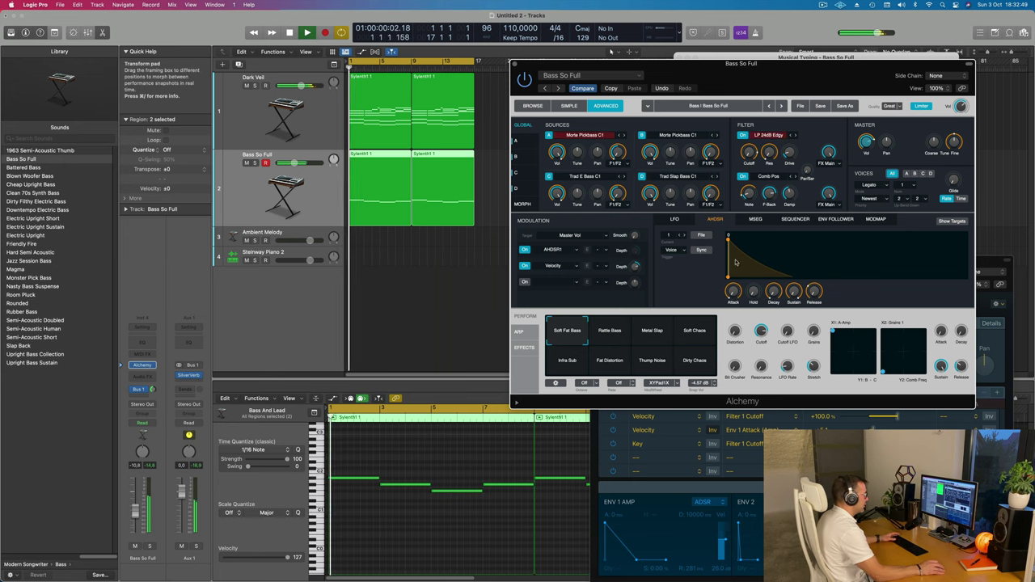
Step: Lengthen the release and hold stages of Alchemy's AHDSR envelope to about 20 s each and replay from the start
{"action": "left_click_drag", "start_coordinate": [728, 236], "coordinate": [959, 276]}
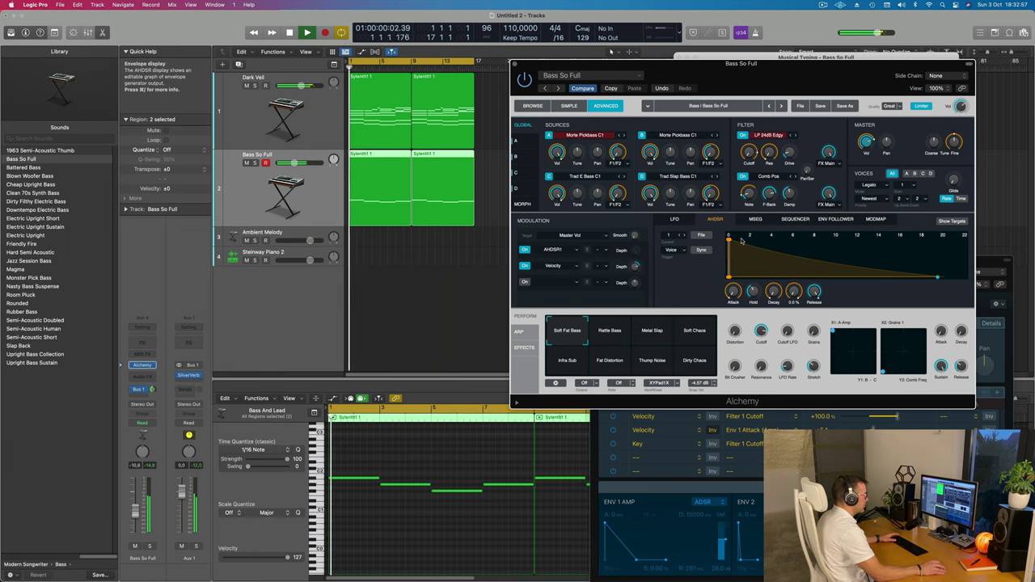
{"action": "left_click_drag", "start_coordinate": [730, 240], "coordinate": [859, 243]}
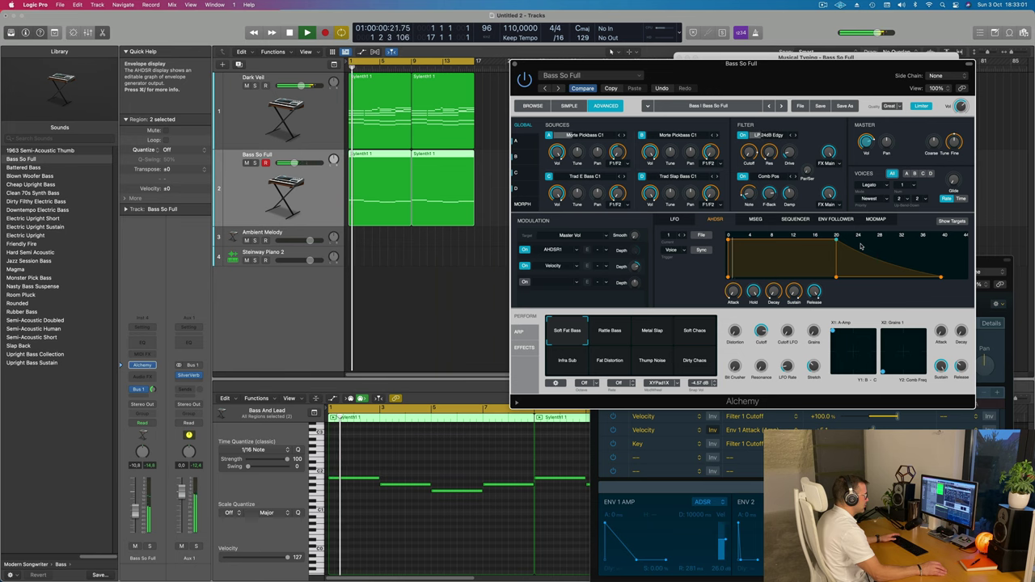
{"action": "key", "text": "Return"}
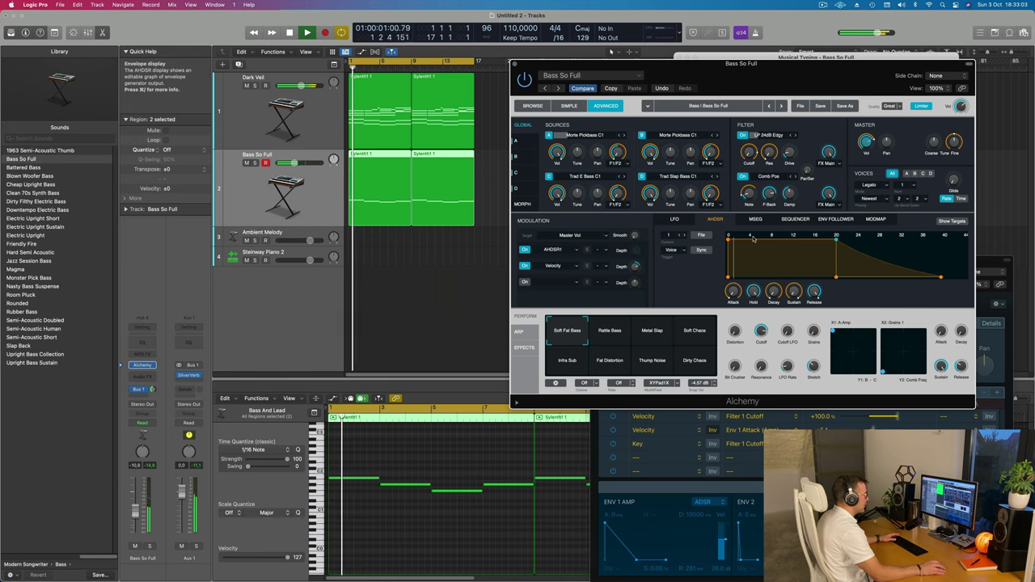
Step: Examine Alchemy's MSEG, Sequencer, Env Follower and ModMap modulators while listening to the bass, and stop playback
{"action": "left_click", "coordinate": [755, 219]}
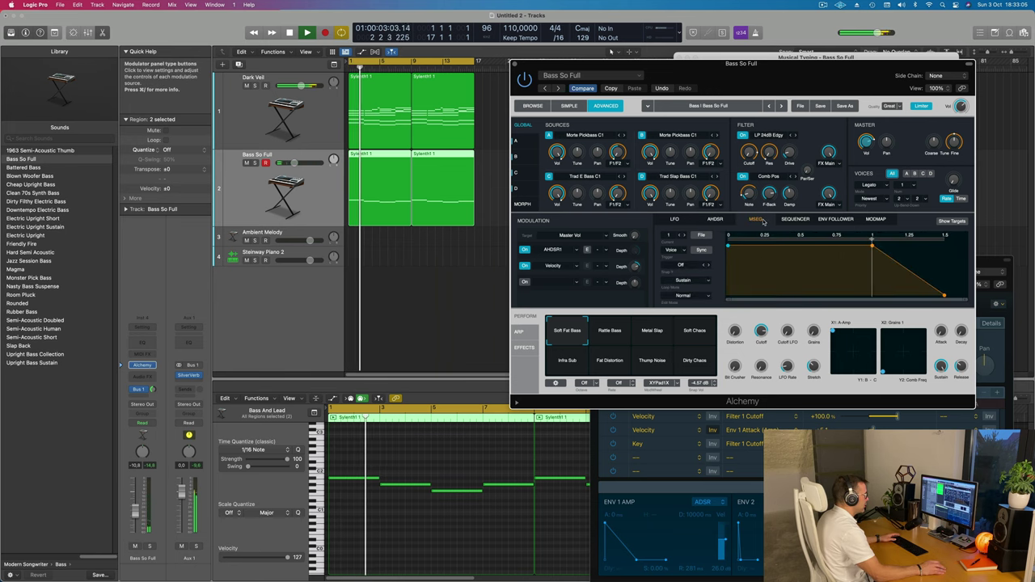
{"action": "key", "text": "Return"}
{"action": "key", "text": "space"}
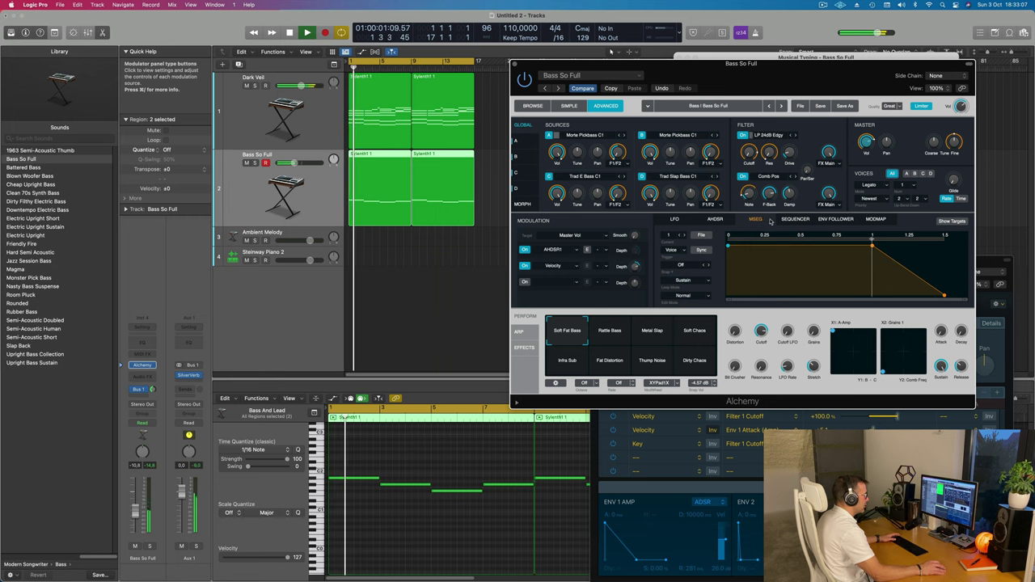
{"action": "left_click", "coordinate": [795, 219]}
{"action": "left_click", "coordinate": [835, 220]}
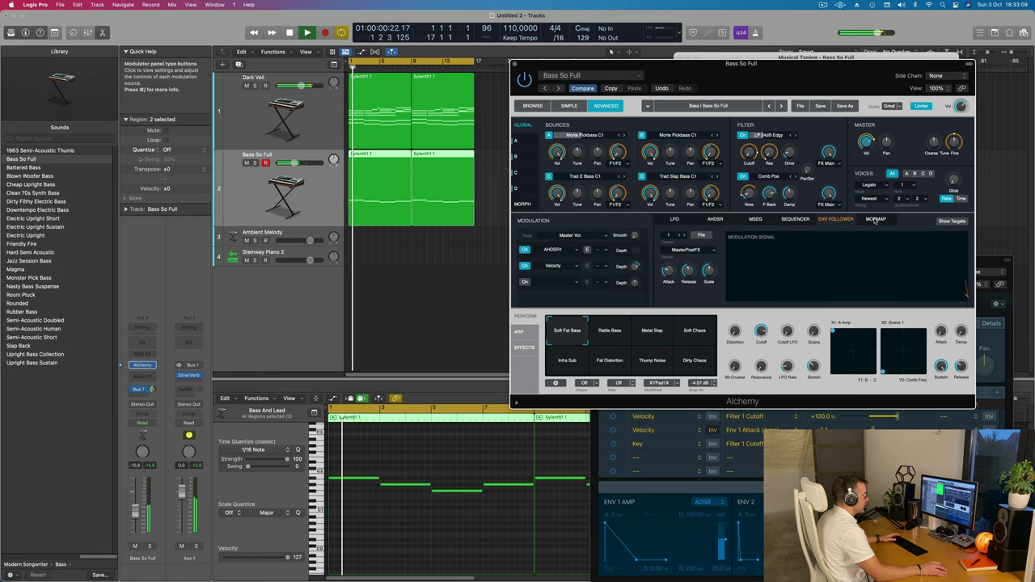
{"action": "left_click", "coordinate": [876, 219]}
{"action": "key", "text": "space"}
Step: Try the Belly Button and Big Bright Lead presets from Alchemy's bass preset list
{"action": "left_click", "coordinate": [532, 106]}
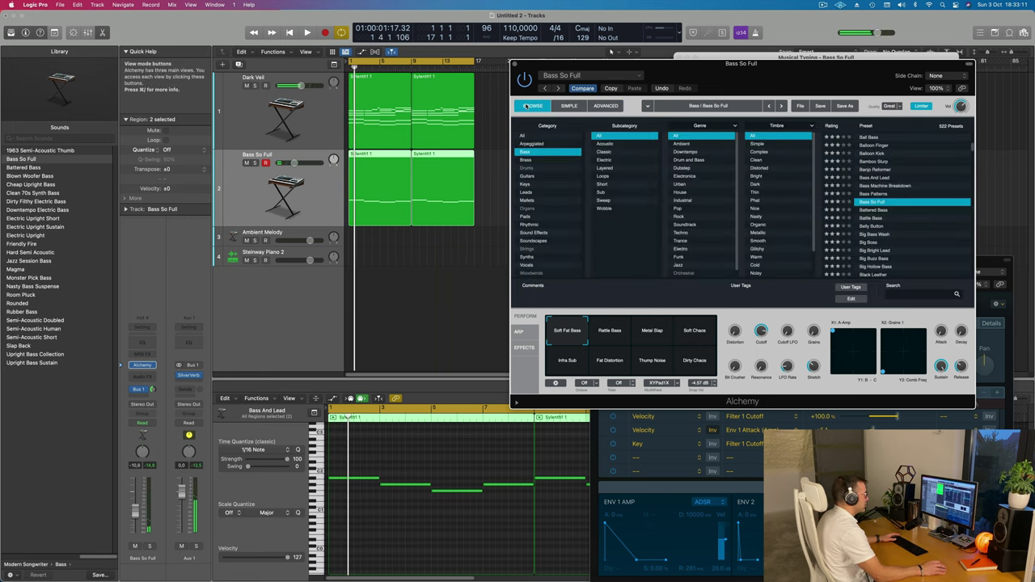
{"action": "scroll", "coordinate": [868, 190], "scroll_direction": "down", "scroll_amount": 2}
{"action": "left_click", "coordinate": [868, 189]}
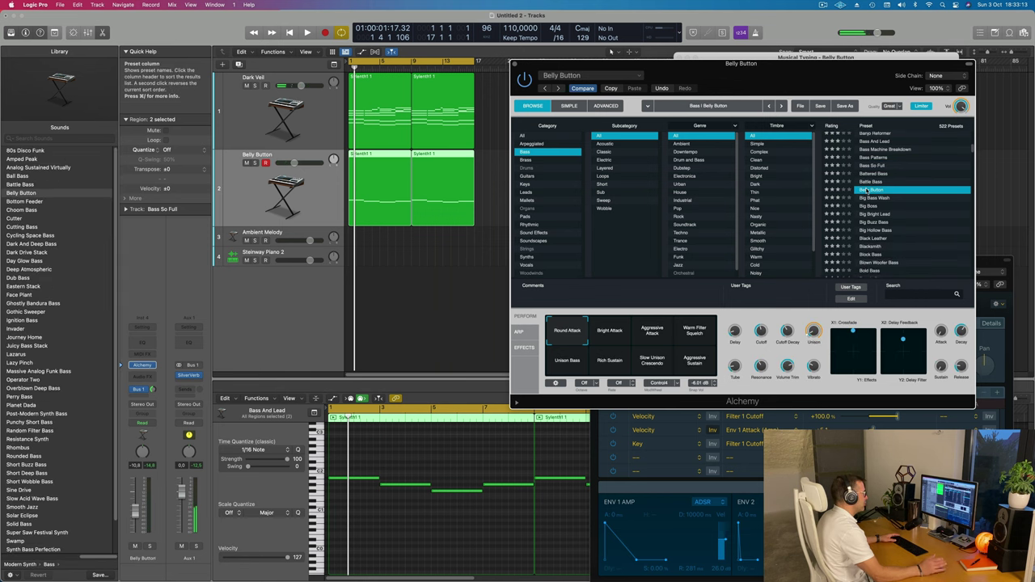
{"action": "scroll", "coordinate": [868, 189], "scroll_direction": "down", "scroll_amount": 1}
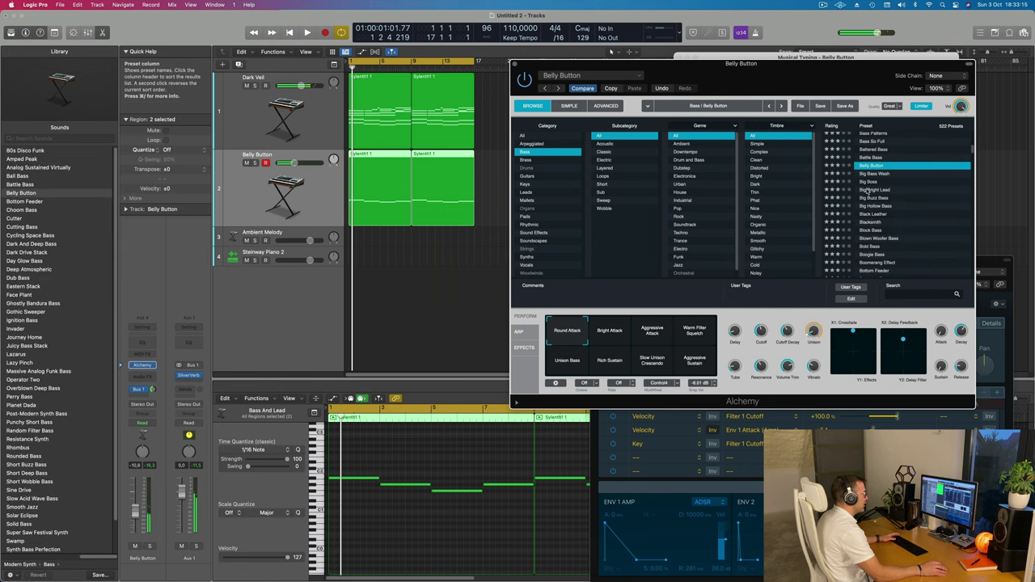
{"action": "left_click", "coordinate": [867, 190]}
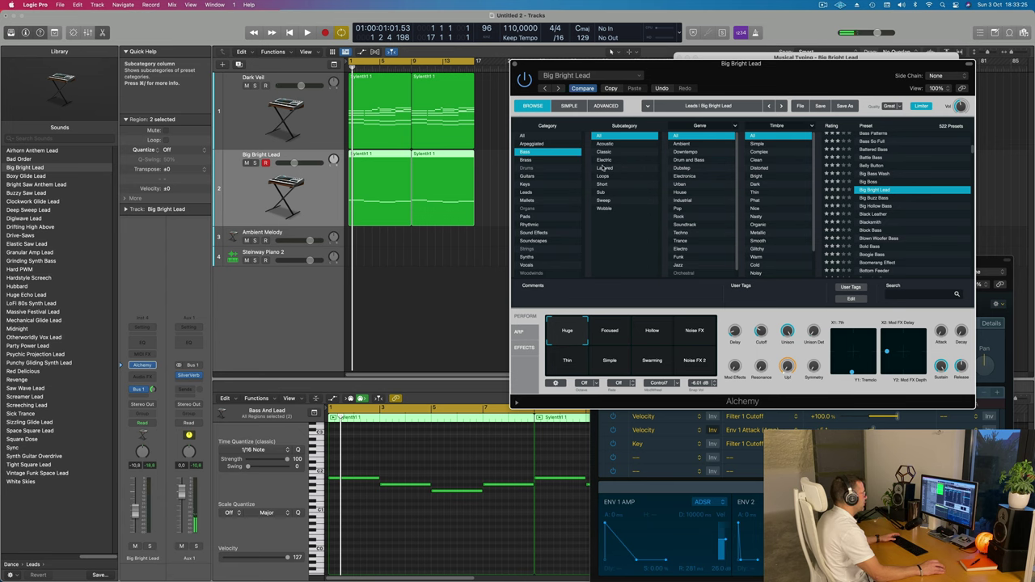
Step: Filter the bass presets to the Layered subcategory, load Layered Kick Bass and start playback
{"action": "left_click", "coordinate": [603, 167]}
{"action": "left_click", "coordinate": [882, 177]}
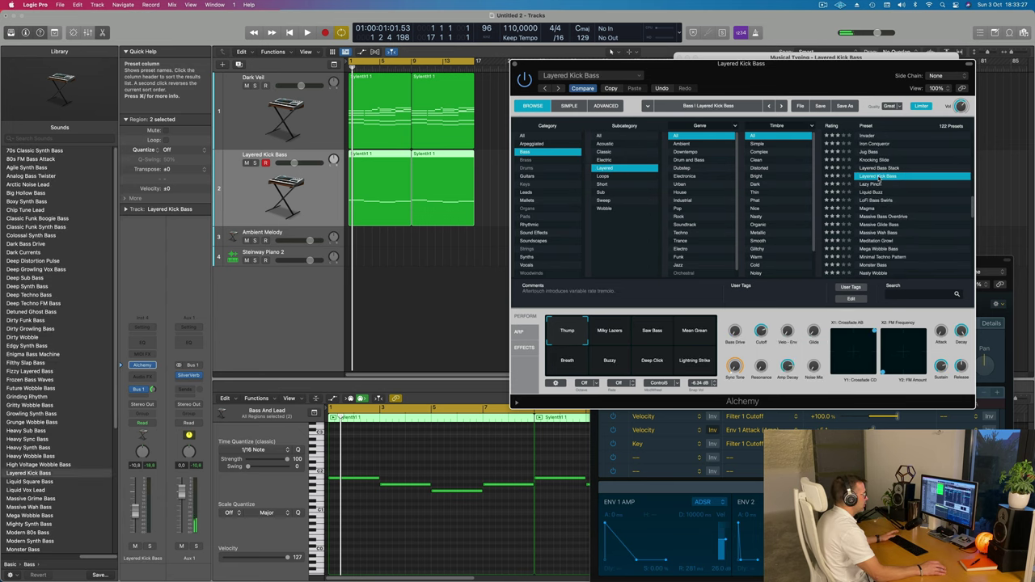
{"action": "key", "text": "space"}
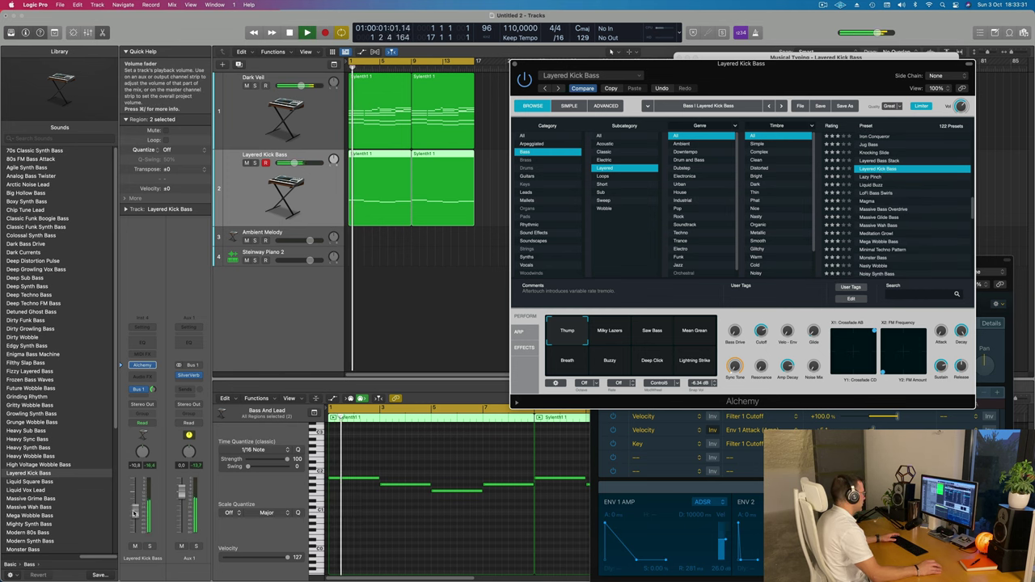
Step: Check the bass track in solo, raise its volume to -4.7 dB and close its Alchemy window
{"action": "left_click", "coordinate": [150, 547]}
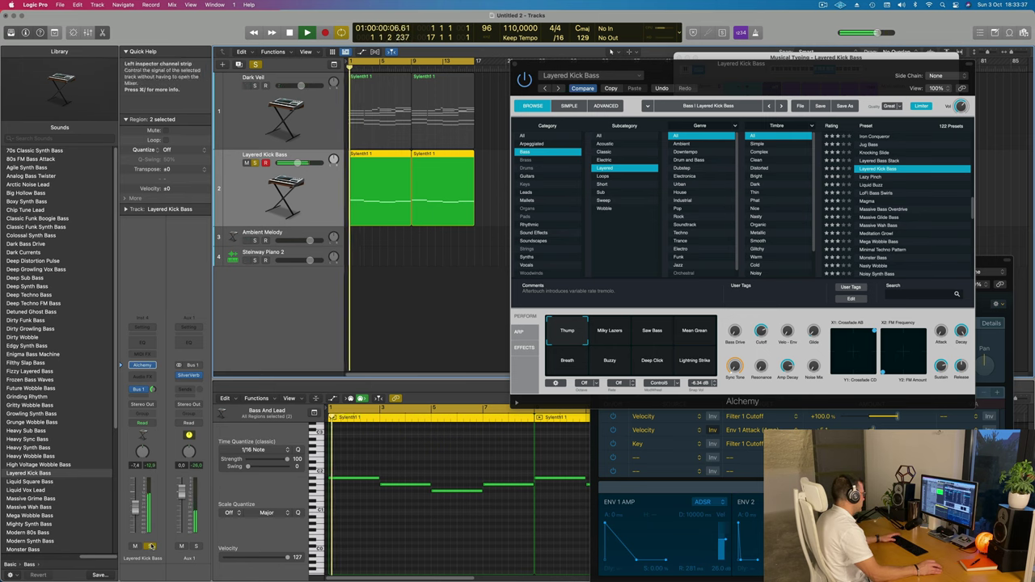
{"action": "left_click", "coordinate": [150, 546]}
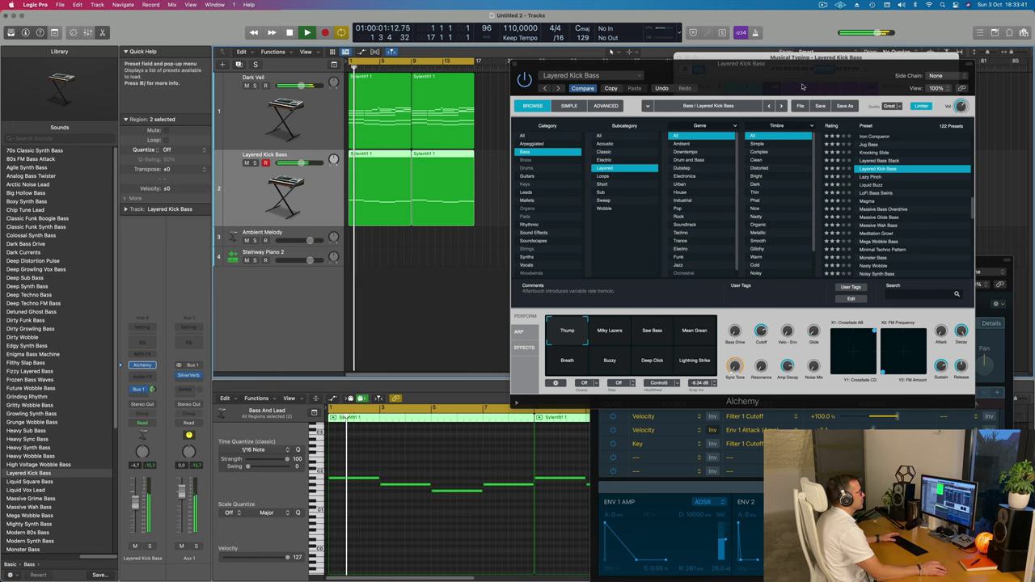
{"action": "left_click_drag", "start_coordinate": [682, 67], "coordinate": [627, 106]}
{"action": "left_click", "coordinate": [462, 113]}
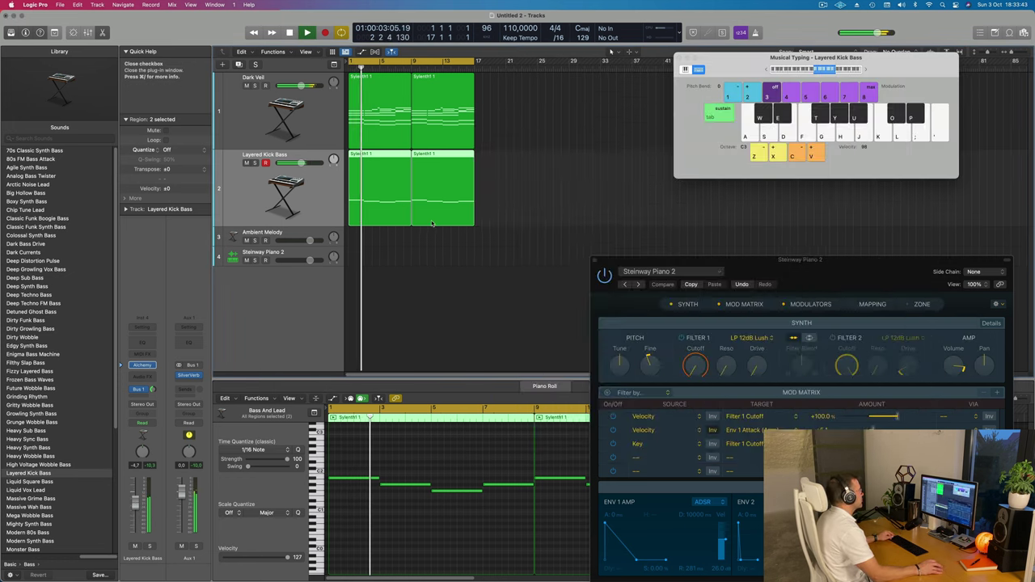
Step: Repeat all four regions of the Dark Veil and Layered Kick Bass tracks once, extending both tracks to bar 33
{"action": "scroll", "coordinate": [438, 164], "scroll_direction": "down", "scroll_amount": 3}
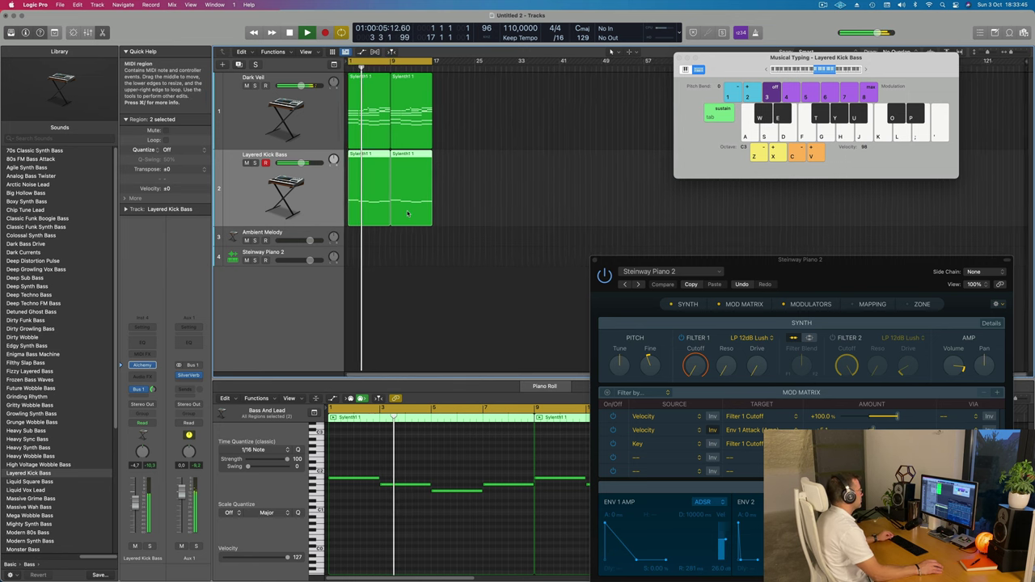
{"action": "left_click_drag", "start_coordinate": [480, 132], "coordinate": [353, 177]}
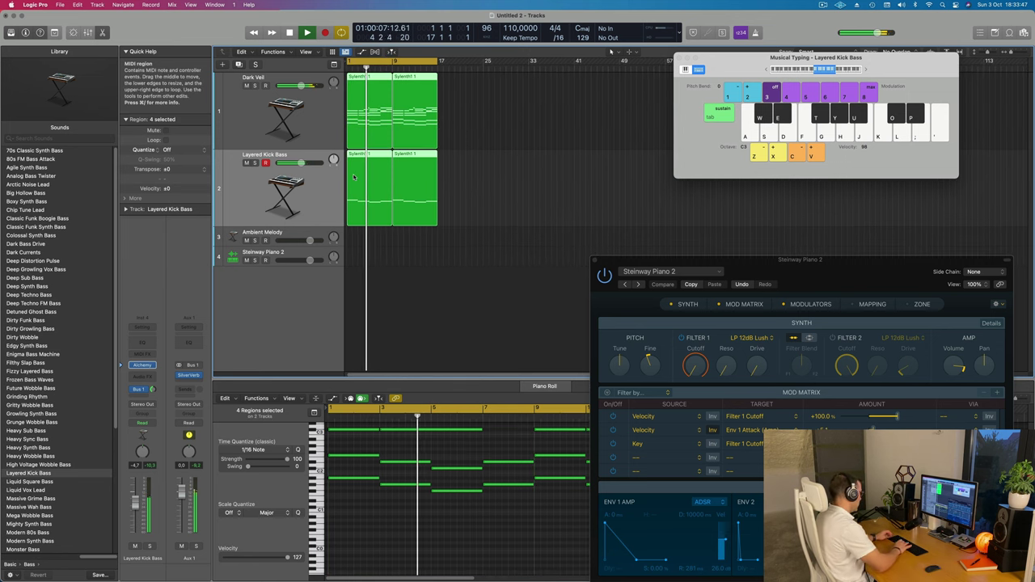
{"action": "key", "text": "super+r"}
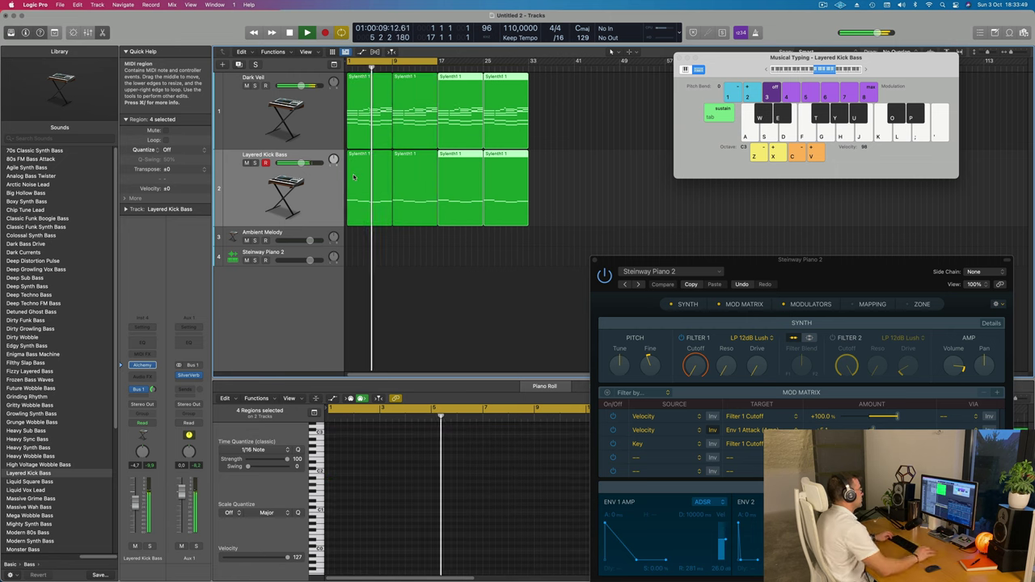
Step: Copy the first Dark Veil region onto the Ambient Melody track at bar 1
{"action": "left_click", "coordinate": [289, 113]}
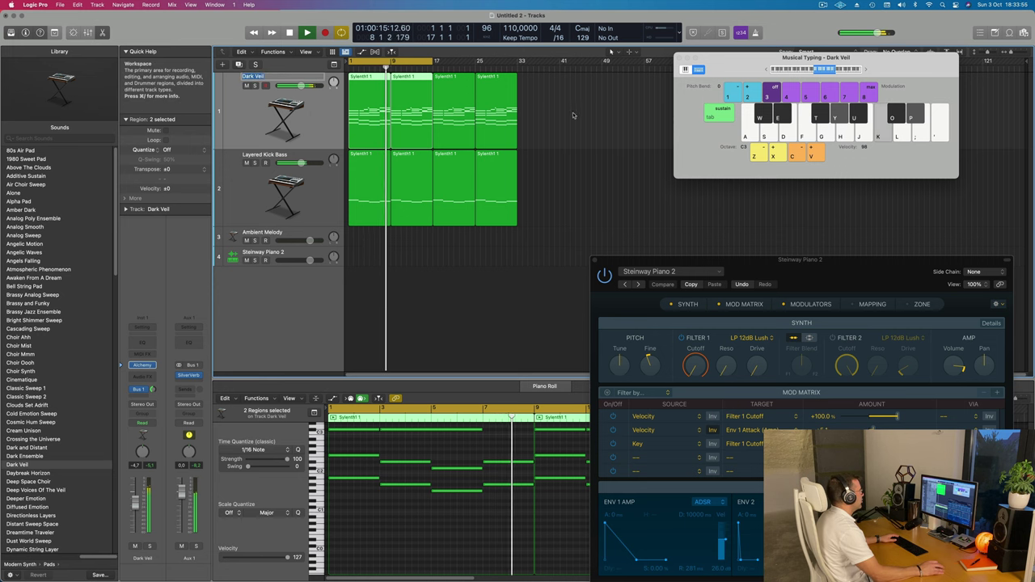
{"action": "key", "text": "shift+super+a"}
{"action": "left_click_drag", "start_coordinate": [382, 108], "coordinate": [369, 240]}
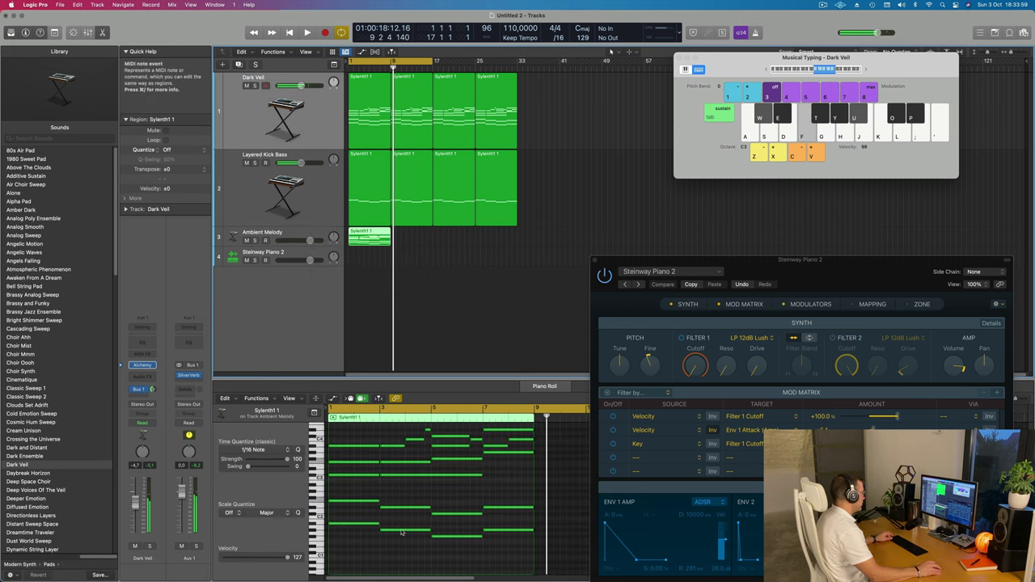
Step: Stop playback and delete the low chord and bass notes from the Ambient Melody region, keeping the upper notes
{"action": "key", "text": "space"}
{"action": "key", "text": "super+Left"}
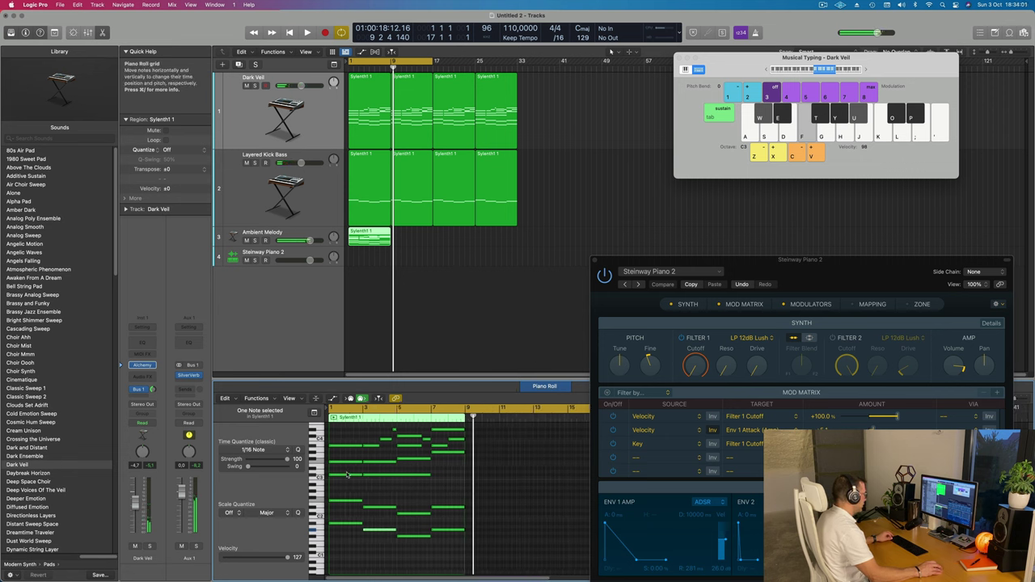
{"action": "left_click_drag", "start_coordinate": [344, 472], "coordinate": [454, 548]}
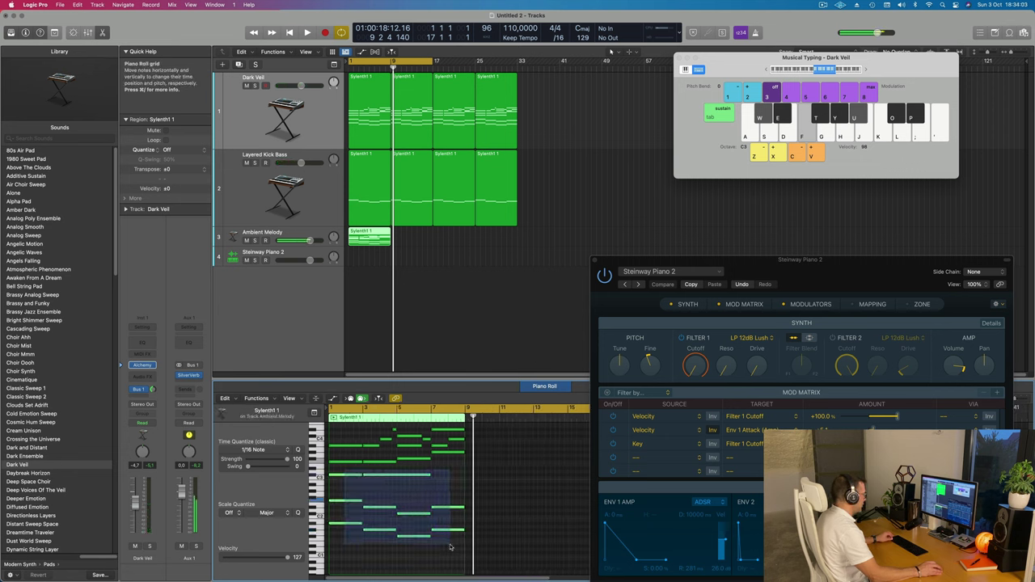
{"action": "key", "text": "Delete"}
{"action": "scroll", "coordinate": [434, 522], "scroll_direction": "up", "scroll_amount": 3}
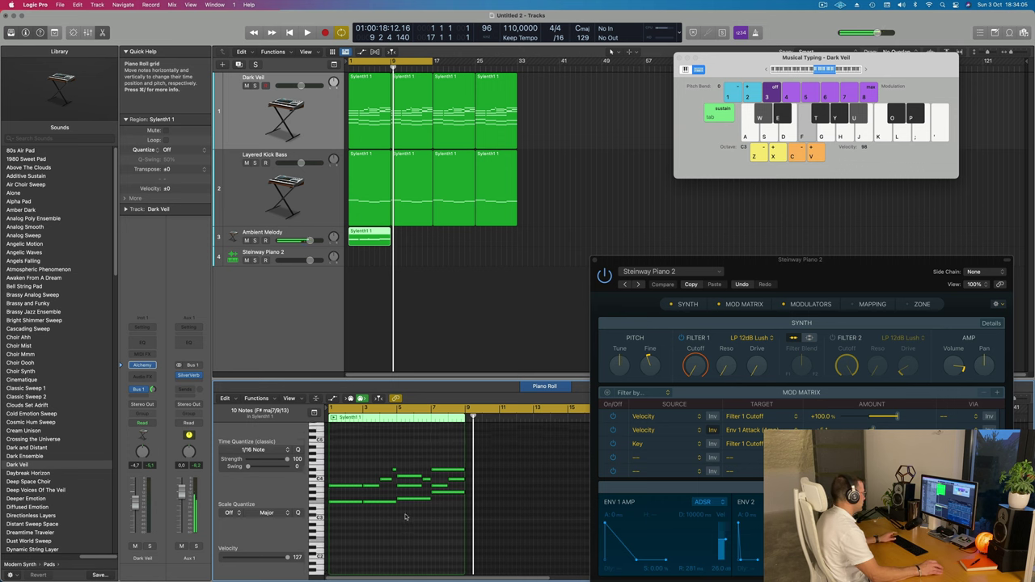
Step: Play from the start, lower the Ambient Melody track to -12.4 dB and delete its region's upper notes, keeping the lowest line
{"action": "key", "text": "Return"}
{"action": "key", "text": "space"}
{"action": "left_click", "coordinate": [271, 239]}
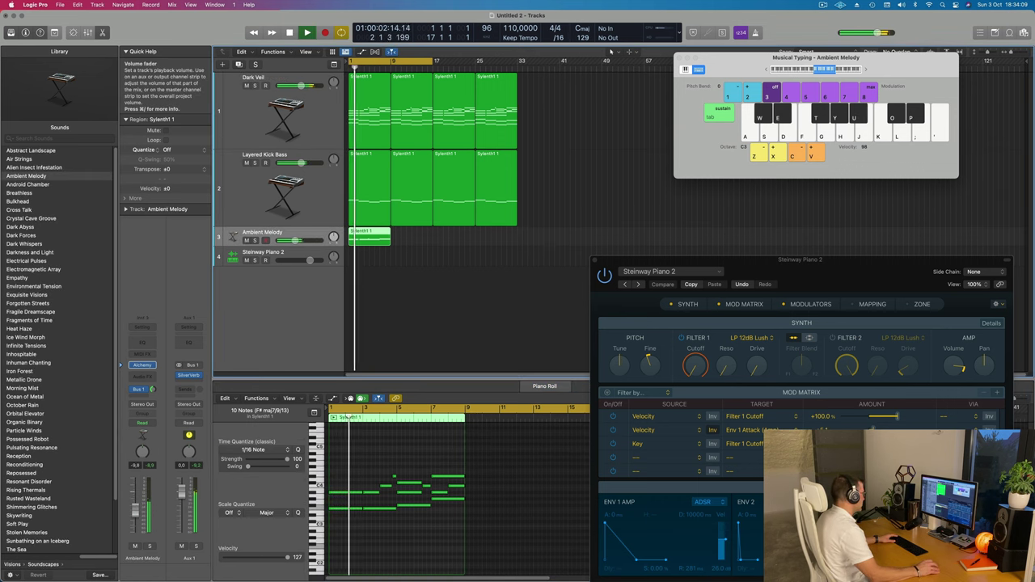
{"action": "key", "text": "f"}
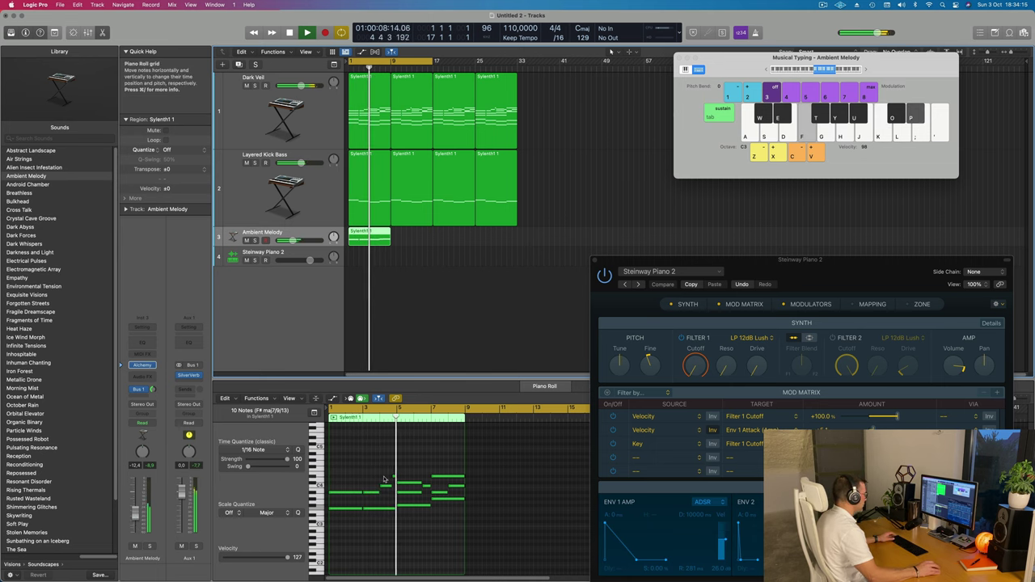
{"action": "left_click_drag", "start_coordinate": [338, 465], "coordinate": [458, 495]}
Step: Repeat the Ambient Melody region three times and extend the cycle range to bar 33
{"action": "left_click", "coordinate": [379, 240]}
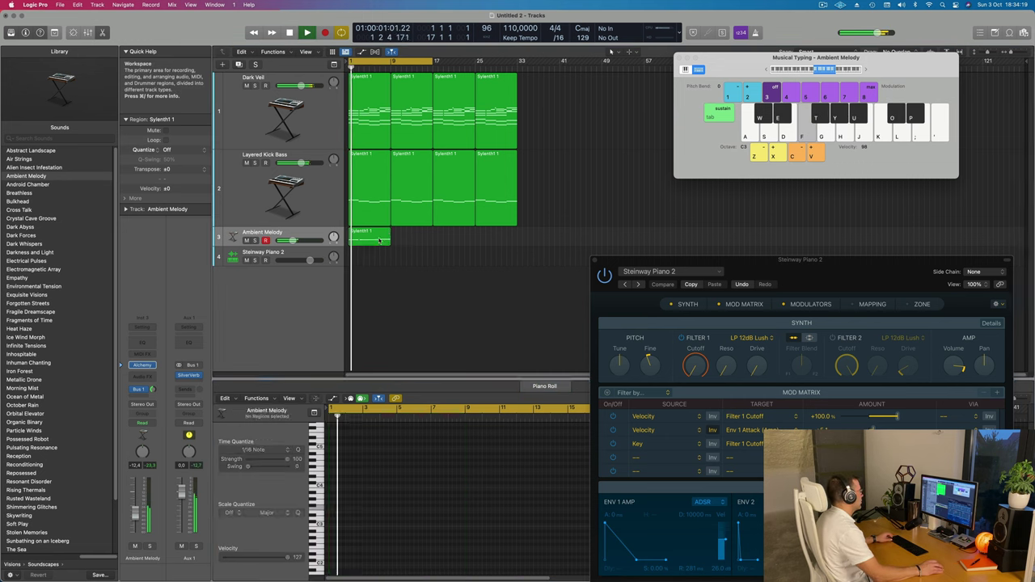
{"action": "key", "text": "super+r"}
{"action": "key", "text": "super+r"}
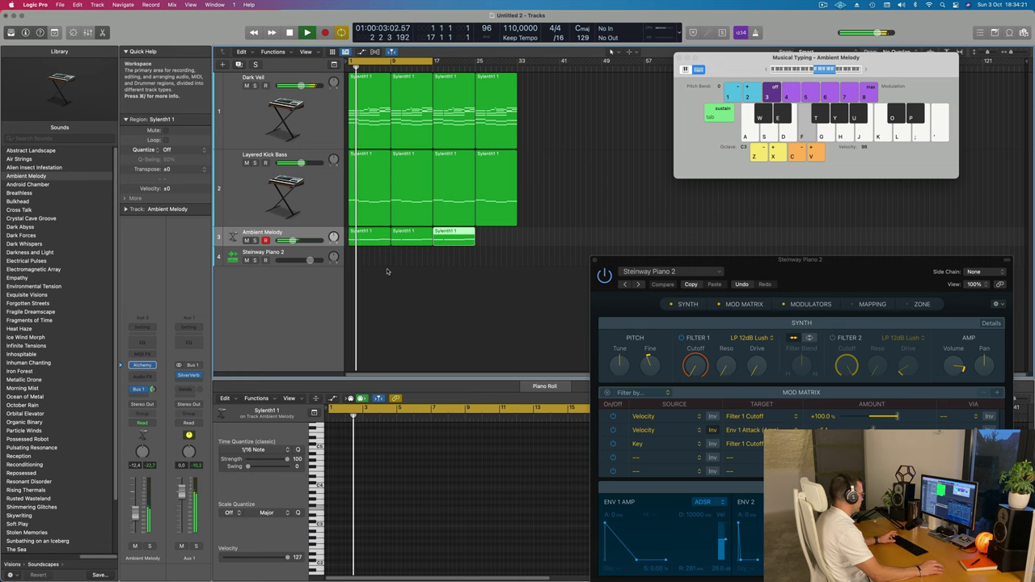
{"action": "key", "text": "super+r"}
{"action": "left_click_drag", "start_coordinate": [434, 63], "coordinate": [518, 69]}
Step: Open the Ambient Melody track's Alchemy, raise the track's volume, and audition the Crystalline and Unknown Bells snapshots
{"action": "left_click", "coordinate": [267, 235]}
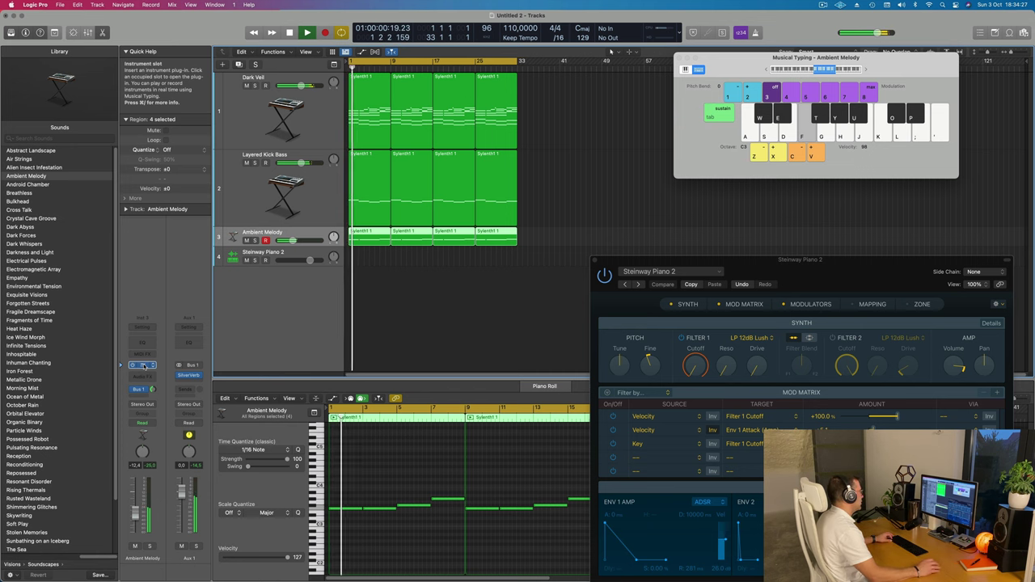
{"action": "left_click", "coordinate": [142, 365]}
{"action": "left_click_drag", "start_coordinate": [706, 210], "coordinate": [501, 135]}
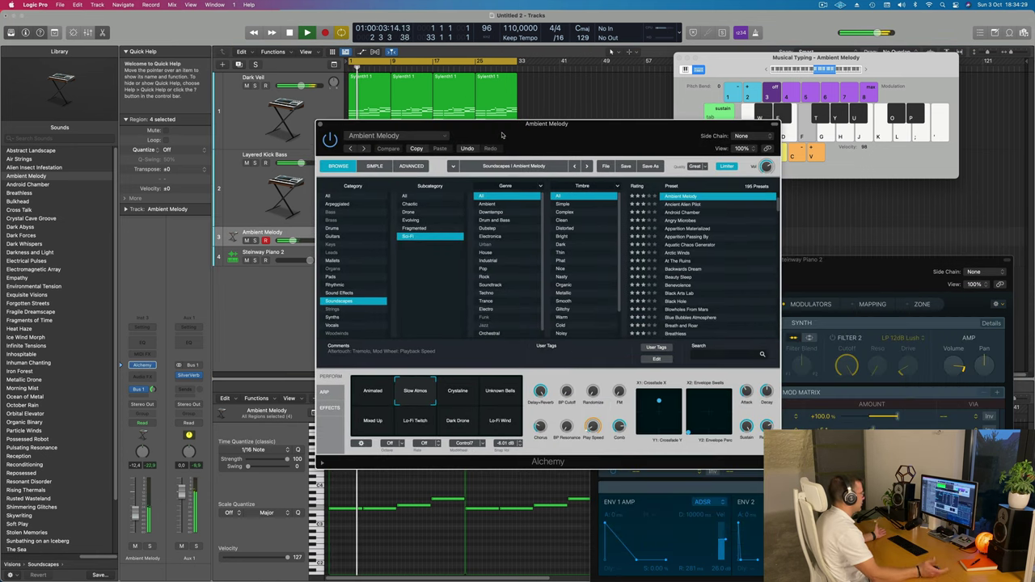
{"action": "left_click", "coordinate": [466, 390]}
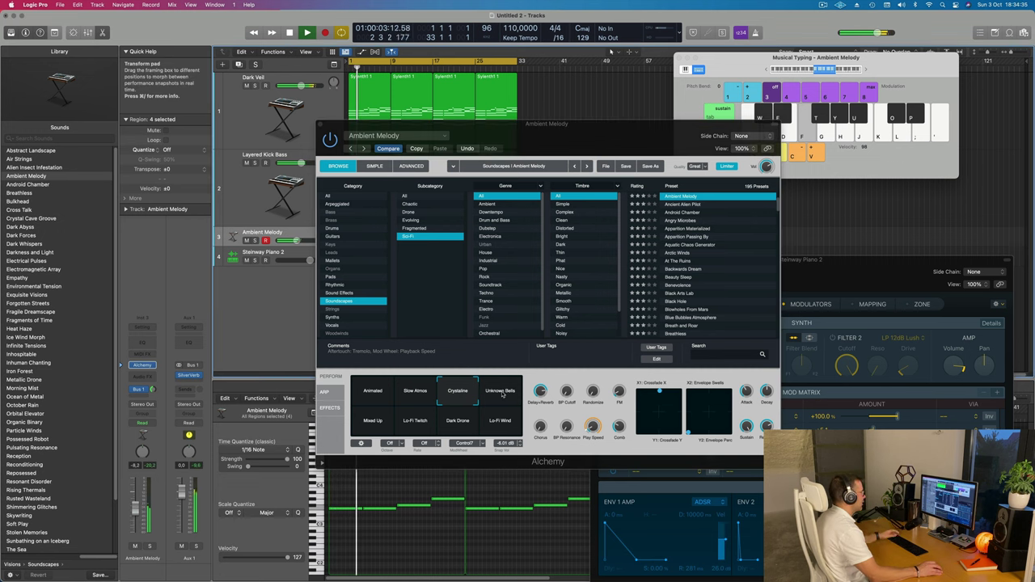
{"action": "left_click", "coordinate": [500, 392]}
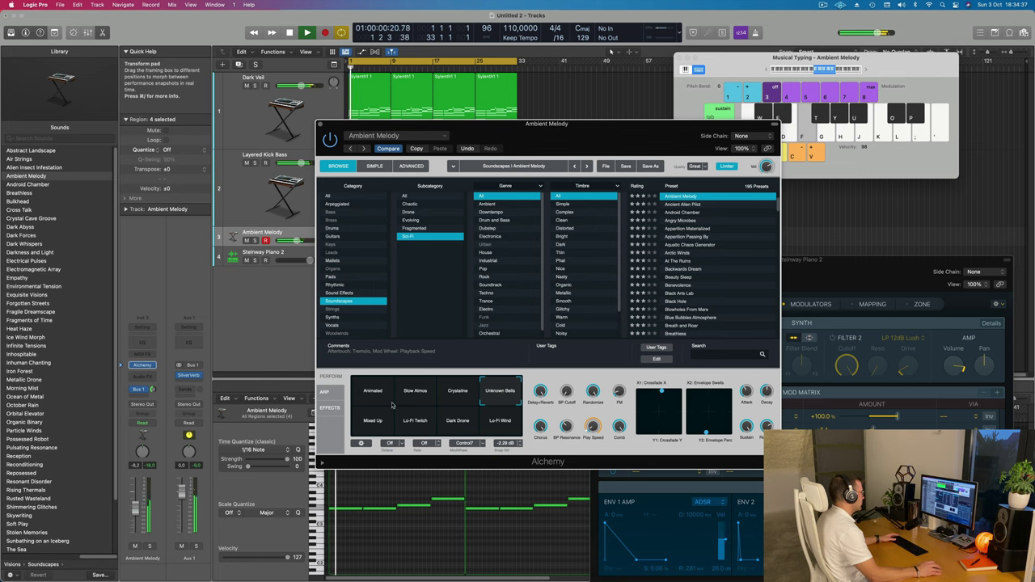
Step: Audition the Mixed Up and Lo-Fi Twitch snapshots, settle on Animated, and raise the Ambient Melody track to -4.7 dB
{"action": "left_click", "coordinate": [371, 421]}
{"action": "left_click", "coordinate": [411, 425]}
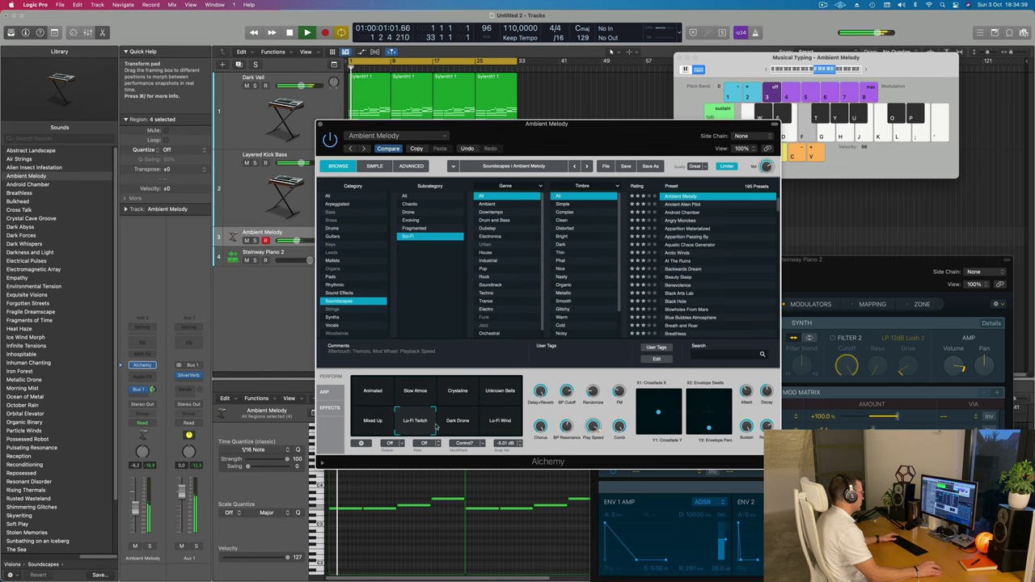
{"action": "left_click", "coordinate": [374, 396]}
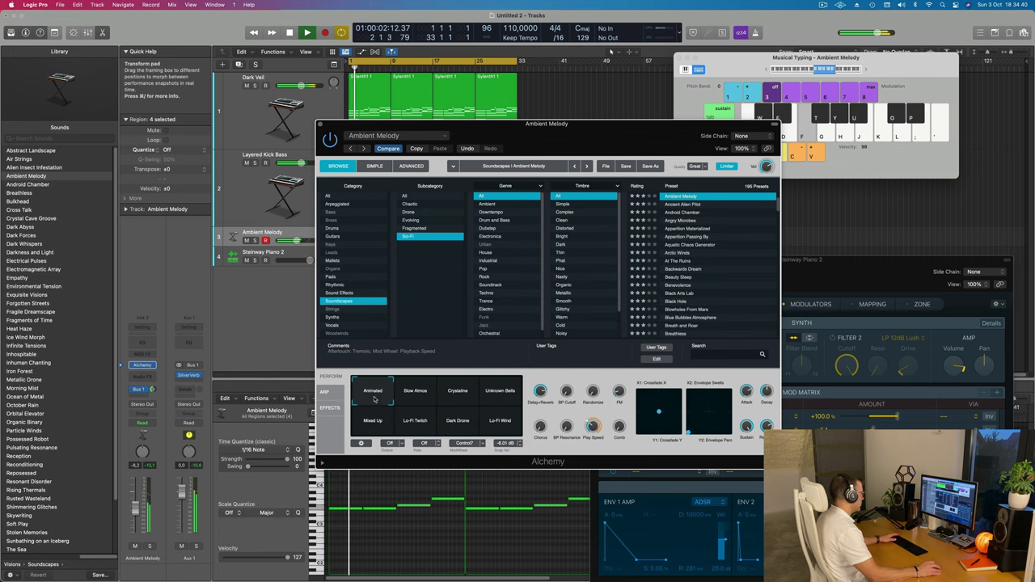
{"action": "left_click", "coordinate": [135, 503]}
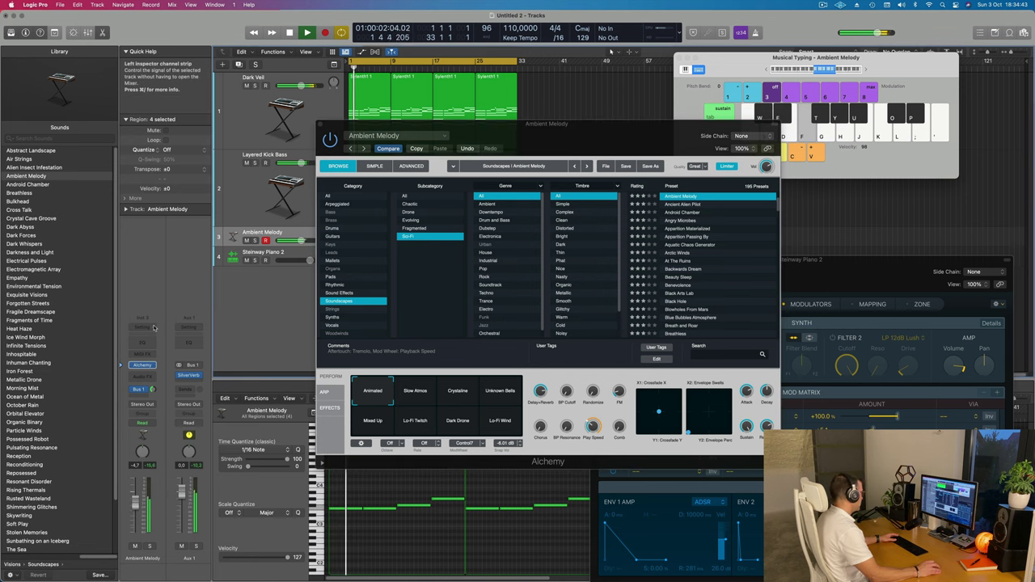
Step: Add a Channel EQ with a 292 Hz low cut to Ambient Melody, raise the track to 0.2 dB, and close its plug-in windows
{"action": "left_click", "coordinate": [140, 348]}
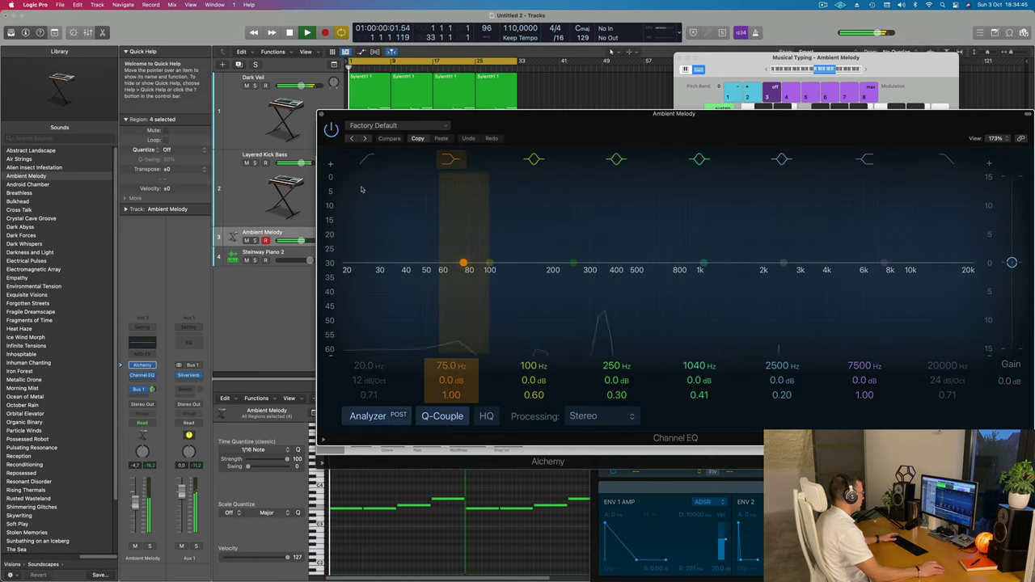
{"action": "left_click_drag", "start_coordinate": [365, 272], "coordinate": [587, 280]}
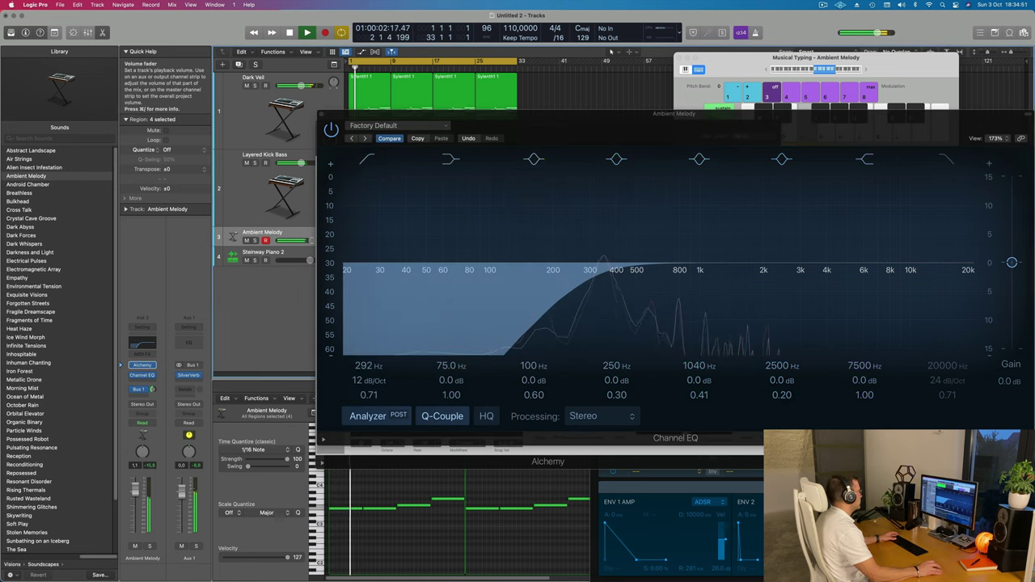
{"action": "left_click_drag", "start_coordinate": [330, 117], "coordinate": [85, 259]}
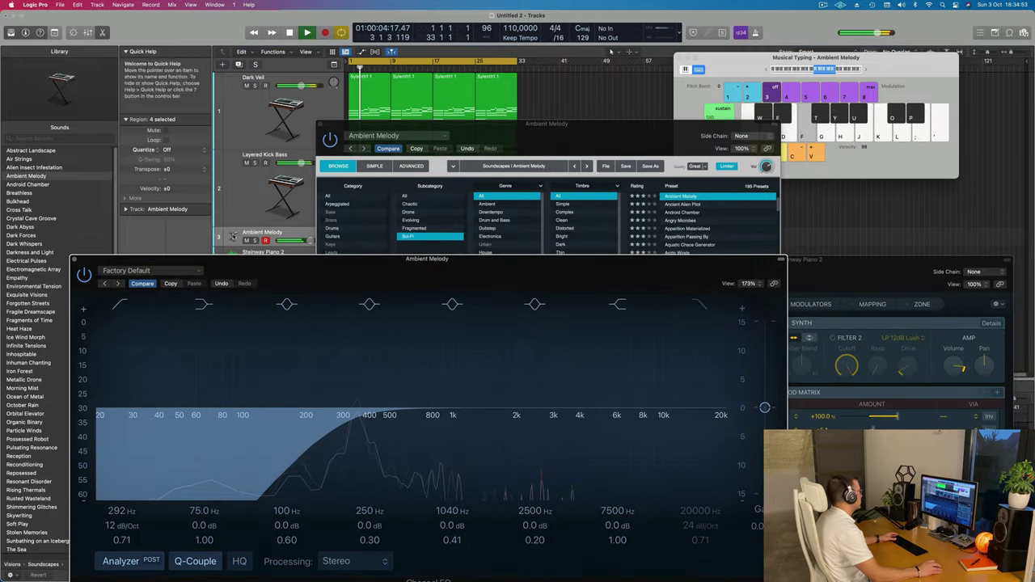
{"action": "left_click", "coordinate": [74, 260]}
{"action": "left_click_drag", "start_coordinate": [321, 123], "coordinate": [165, 197]}
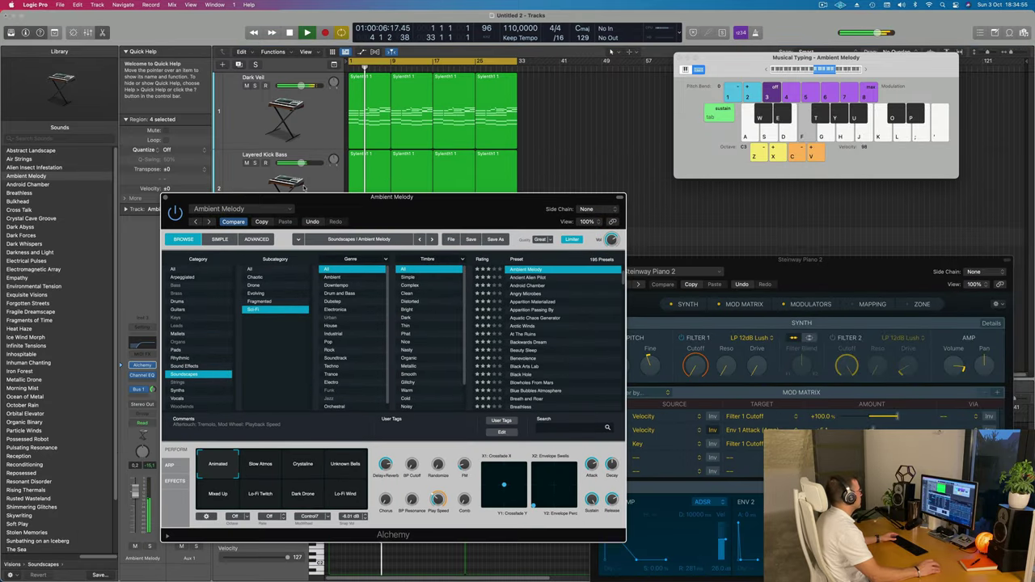
{"action": "left_click", "coordinate": [166, 197]}
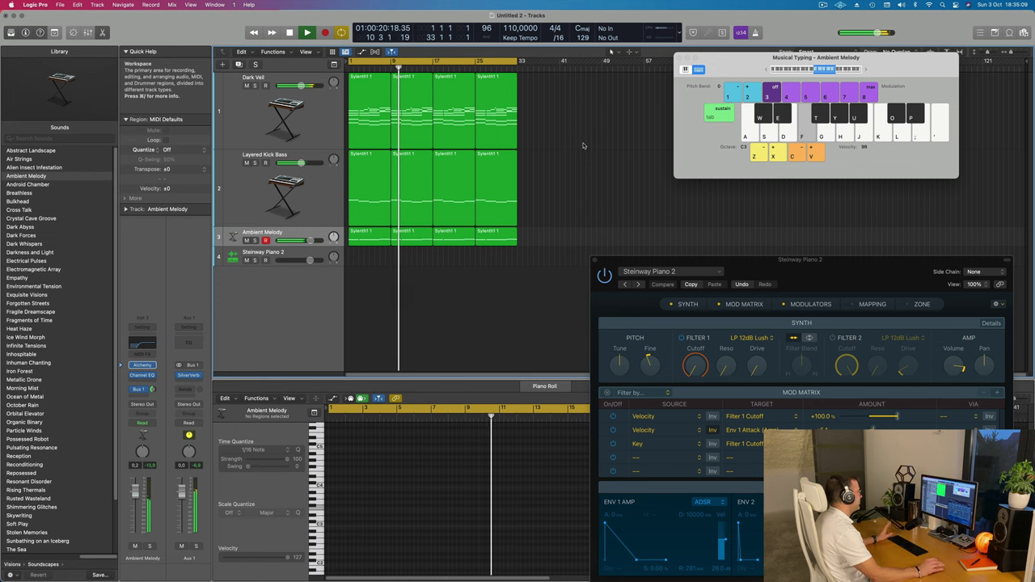
Step: Duplicate the Dark Veil track, copy its four regions onto the new track, and stop playback
{"action": "left_click", "coordinate": [321, 131]}
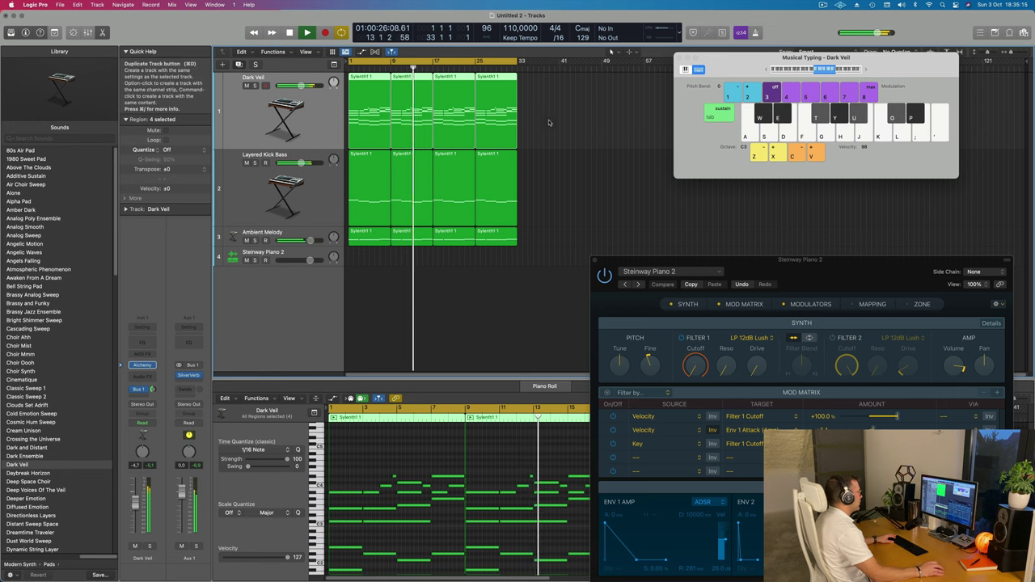
{"action": "key", "text": "super+d"}
{"action": "left_click_drag", "start_coordinate": [565, 130], "coordinate": [380, 191]}
{"action": "key", "text": "space"}
Step: Delete the bass and lower chord notes from the duplicated track's first region, keeping only the upper melody line
{"action": "key", "text": "z"}
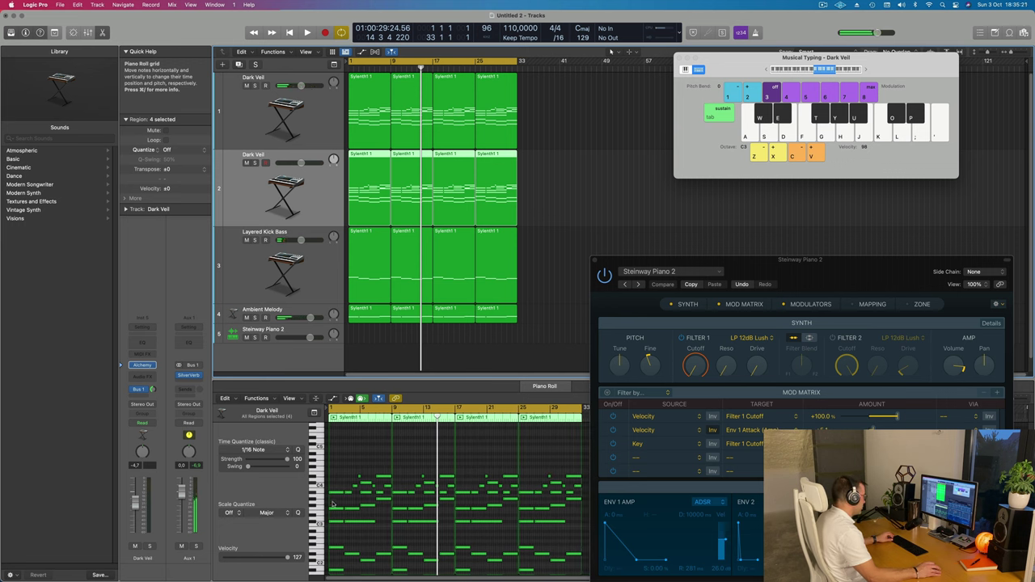
{"action": "left_click", "coordinate": [342, 526]}
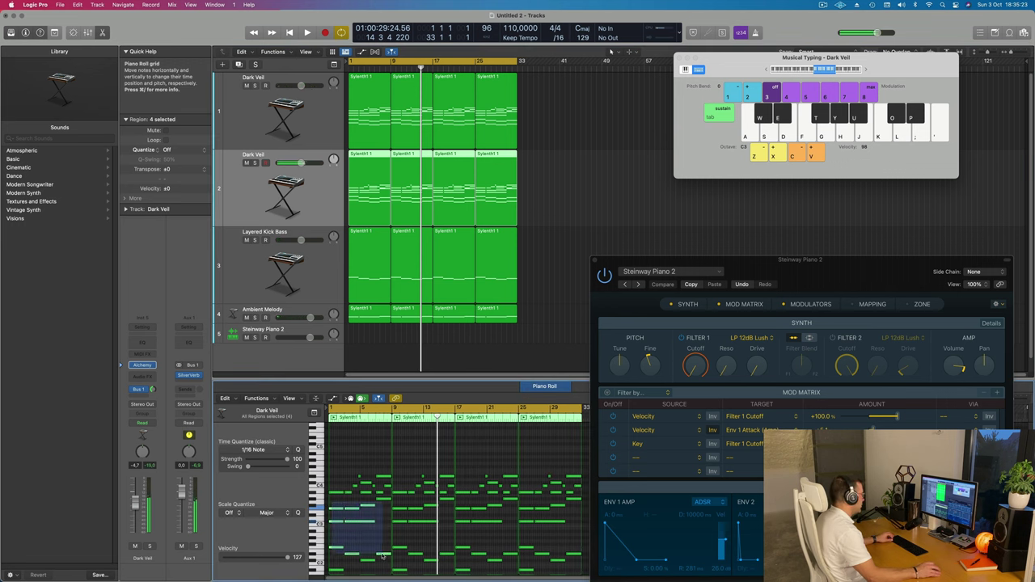
{"action": "left_click_drag", "start_coordinate": [383, 557], "coordinate": [388, 556]}
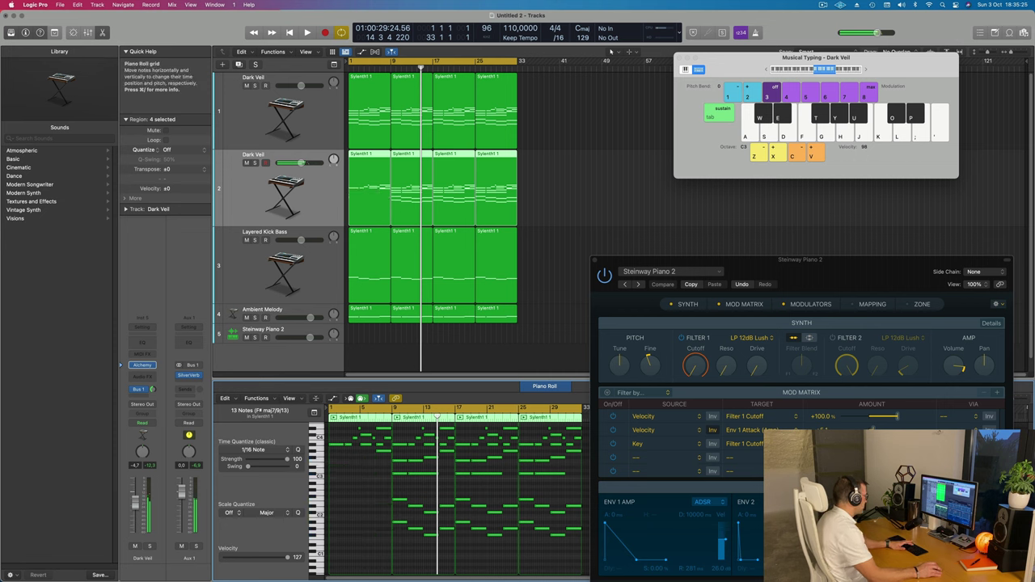
{"action": "scroll", "coordinate": [378, 495], "scroll_direction": "up", "scroll_amount": 2}
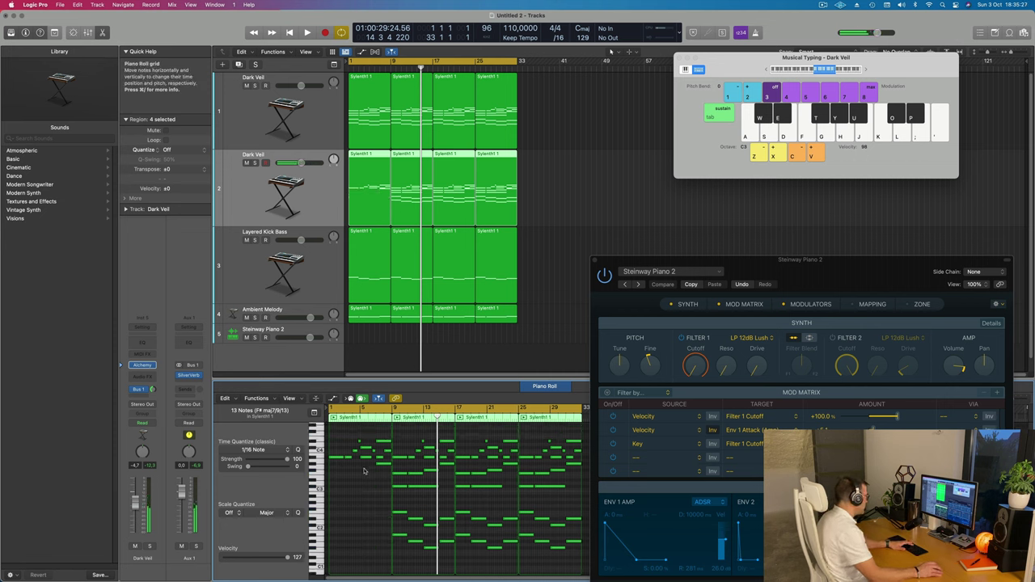
{"action": "scroll", "coordinate": [364, 473], "scroll_direction": "up", "scroll_amount": 2}
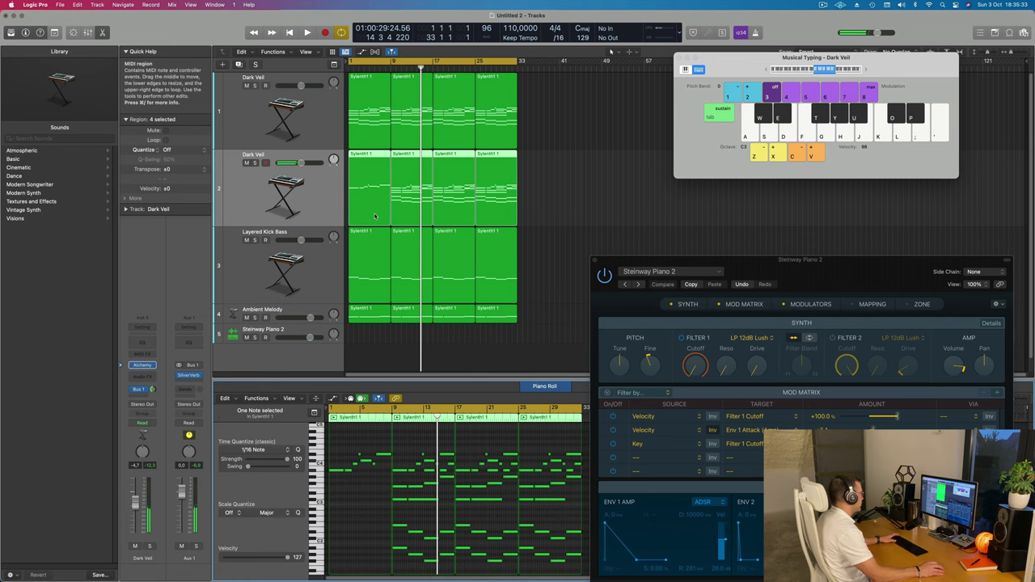
Step: Replace the last three regions on the duplicated Dark Veil track with three repeats of the edited first region
{"action": "key", "text": "Return"}
{"action": "left_click_drag", "start_coordinate": [556, 188], "coordinate": [424, 202]}
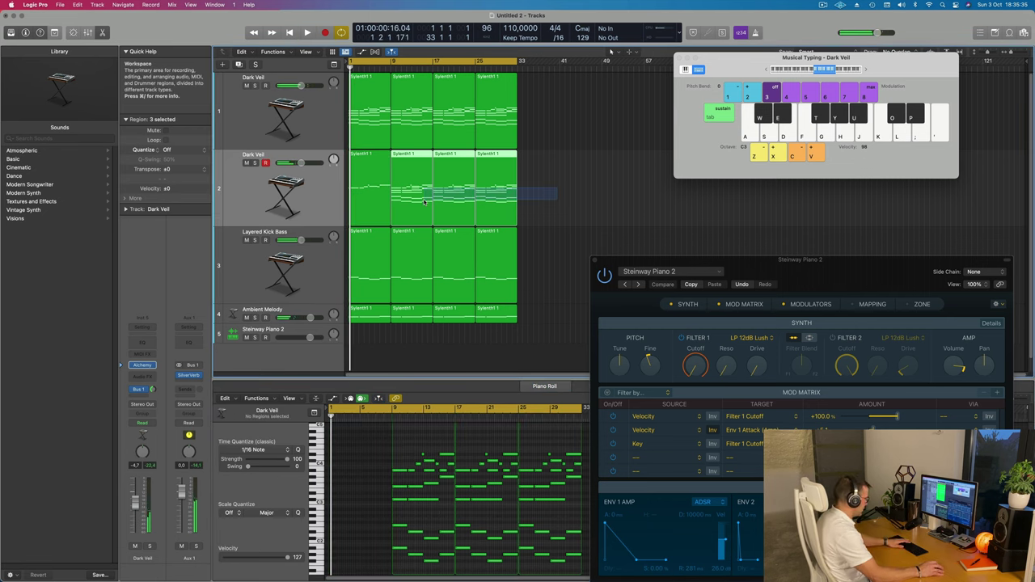
{"action": "key", "text": "Delete"}
{"action": "left_click", "coordinate": [385, 190]}
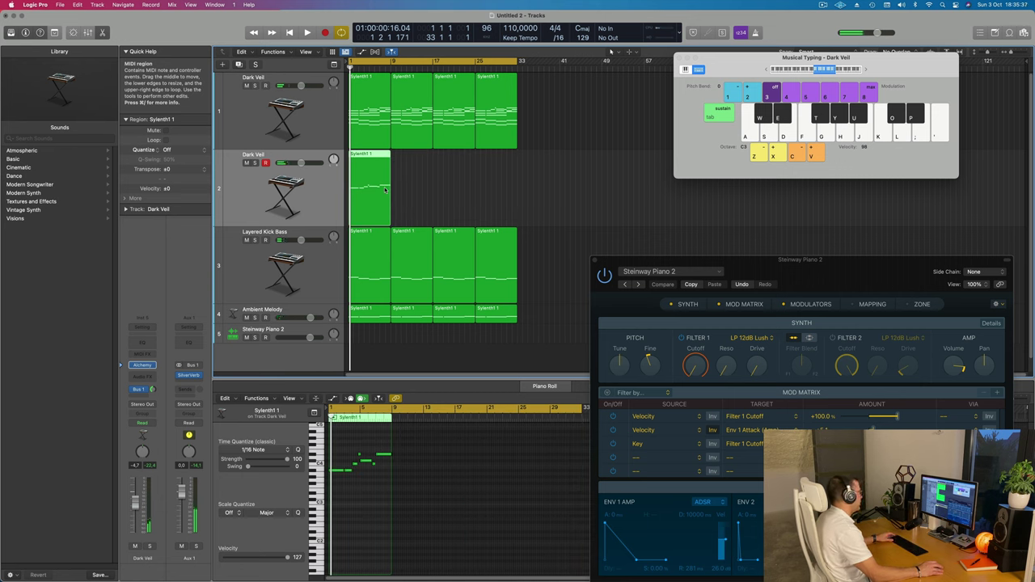
{"action": "key", "text": "super+r"}
{"action": "key", "text": "super+r"}
{"action": "key", "text": "super+r"}
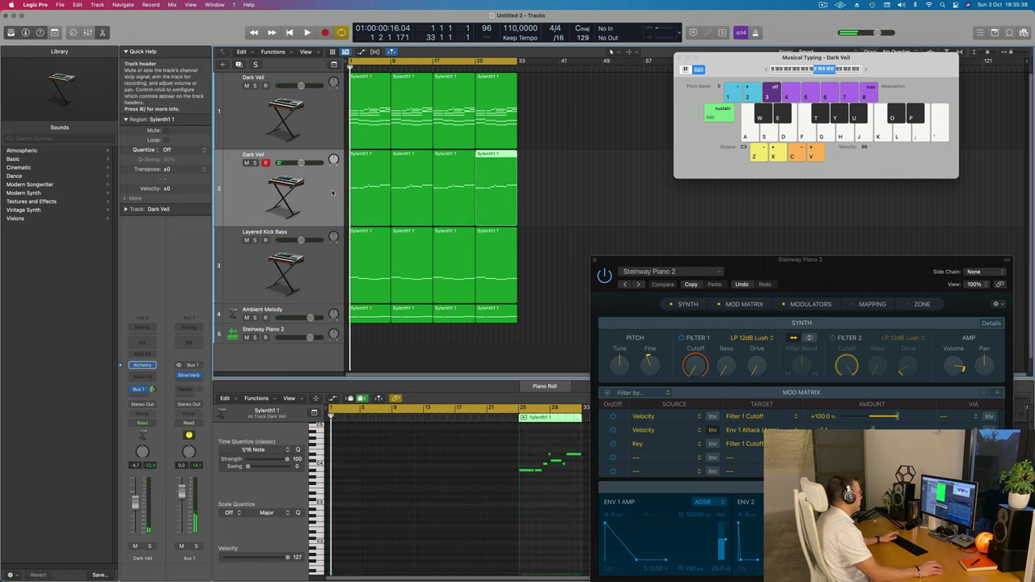
Step: Open the duplicated Dark Veil track's Alchemy, show the Leads presets, and move the window clear of the track headers
{"action": "left_click", "coordinate": [317, 192]}
{"action": "key", "text": "space"}
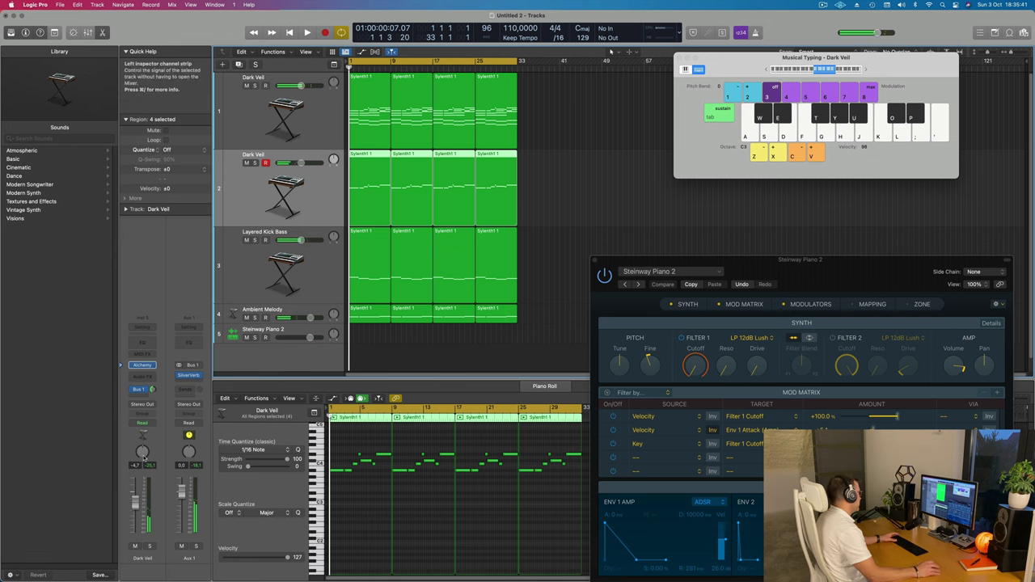
{"action": "left_click", "coordinate": [142, 366]}
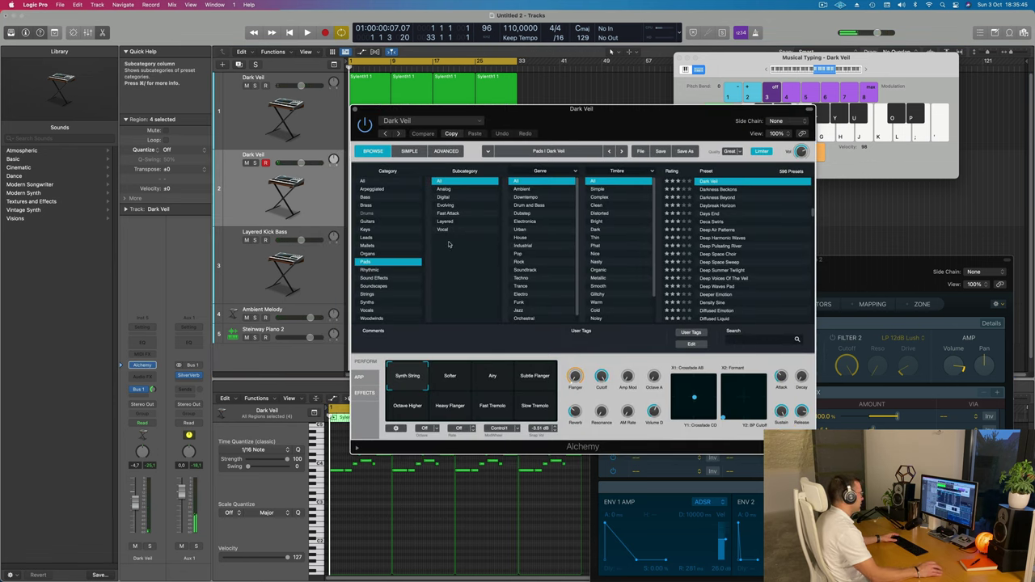
{"action": "left_click", "coordinate": [368, 237]}
{"action": "left_click_drag", "start_coordinate": [586, 117], "coordinate": [624, 174]}
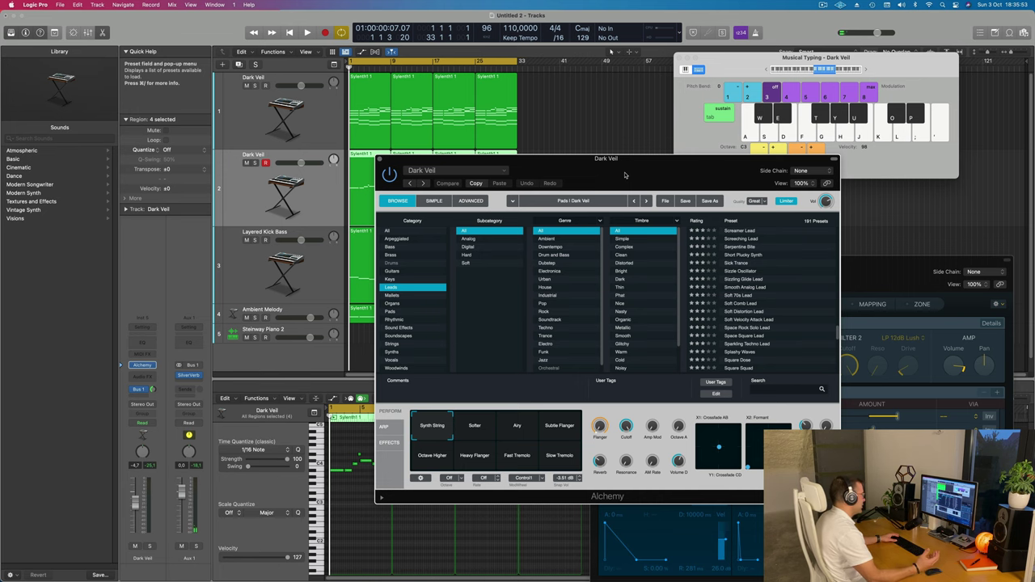
{"action": "left_click_drag", "start_coordinate": [624, 174], "coordinate": [625, 174]}
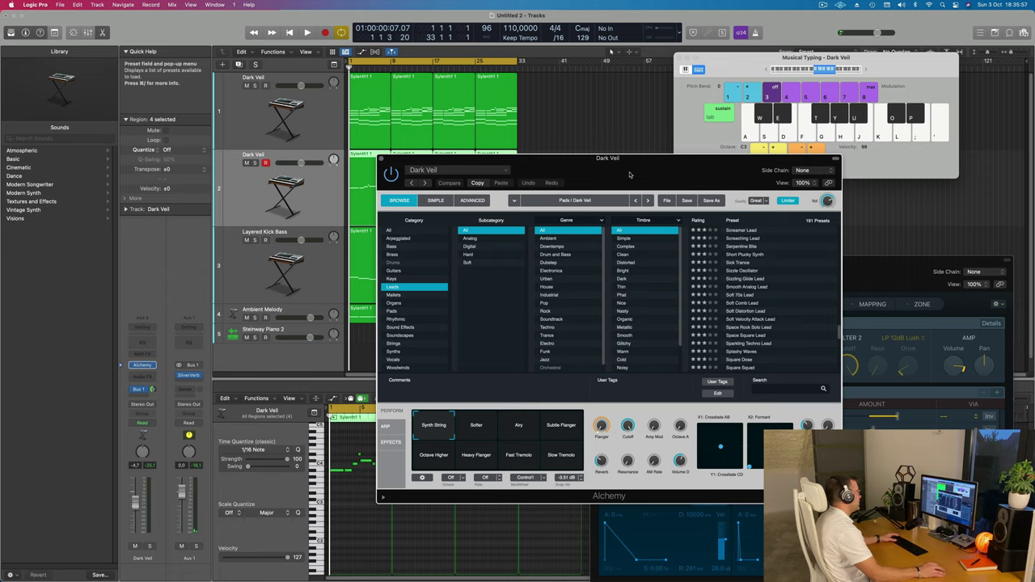
{"action": "left_click_drag", "start_coordinate": [630, 175], "coordinate": [758, 151]}
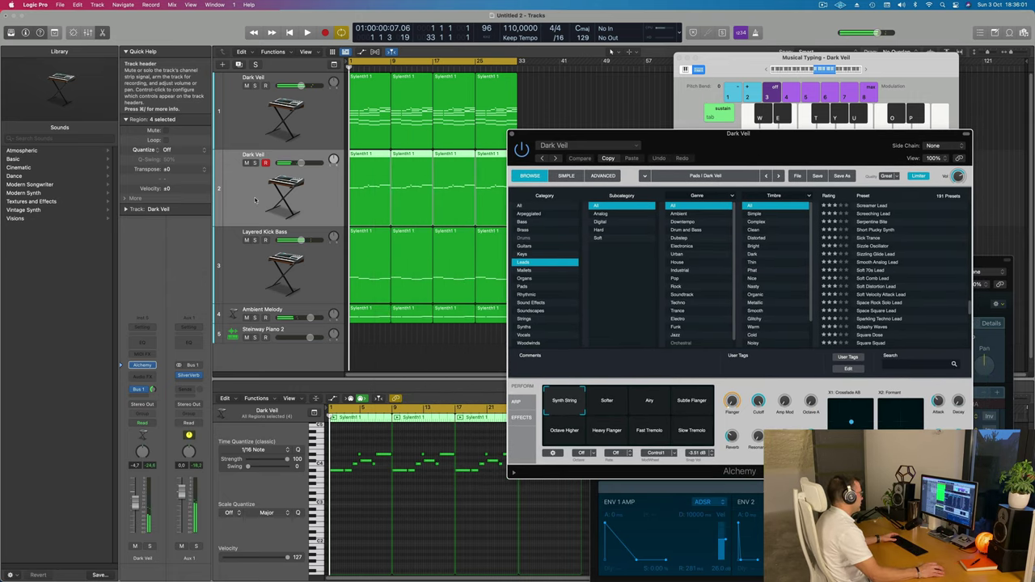
Step: Start playback and load the Spacy E-Piano preset from the Keys category on the duplicated track
{"action": "key", "text": "space"}
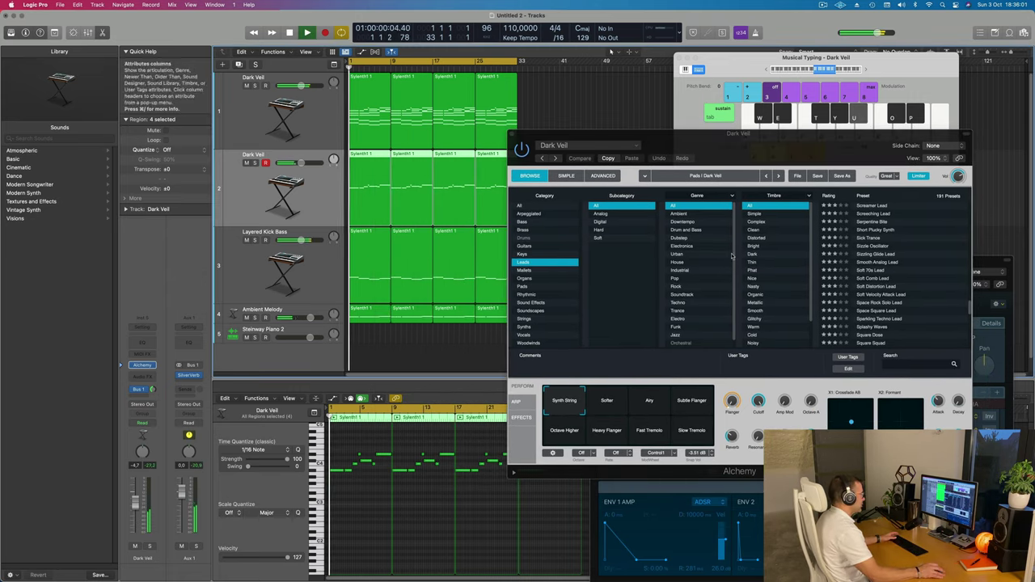
{"action": "left_click", "coordinate": [523, 254]}
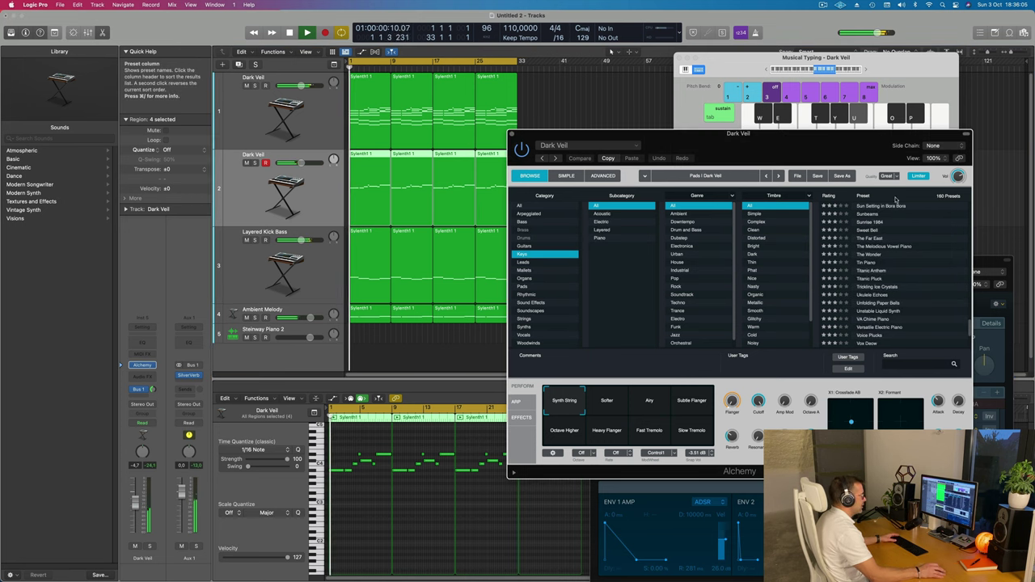
{"action": "scroll", "coordinate": [899, 225], "scroll_direction": "up", "scroll_amount": 3}
{"action": "left_click", "coordinate": [889, 226]}
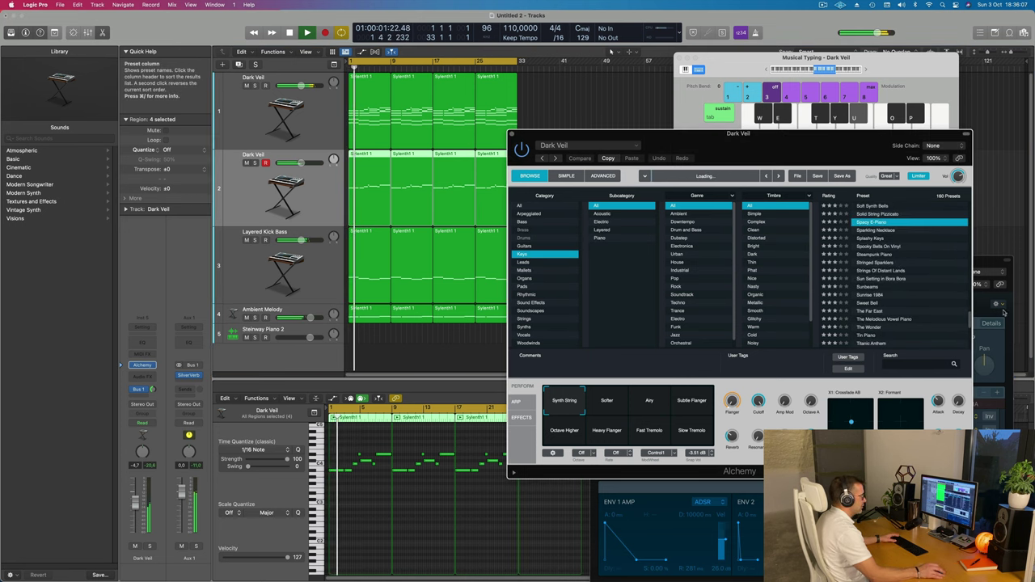
Step: Look through the Keys preset list for alternatives while listening to Spacy E-Piano in the arrangement
{"action": "scroll", "coordinate": [969, 318], "scroll_direction": "up", "scroll_amount": 5}
{"action": "left_click_drag", "start_coordinate": [970, 258], "coordinate": [972, 202]}
{"action": "left_click_drag", "start_coordinate": [743, 148], "coordinate": [712, 129]}
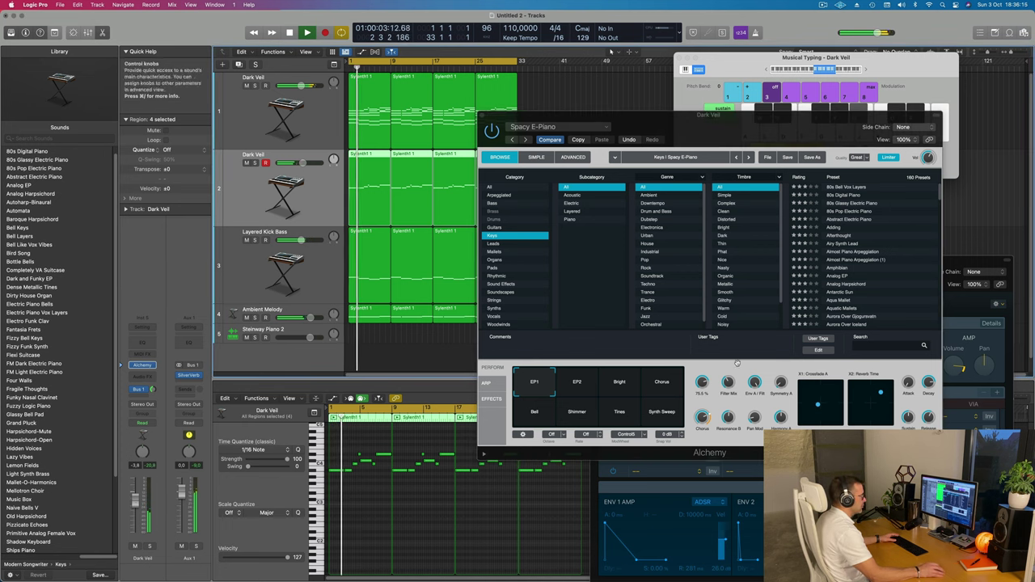
{"action": "scroll", "coordinate": [930, 218], "scroll_direction": "down", "scroll_amount": 10}
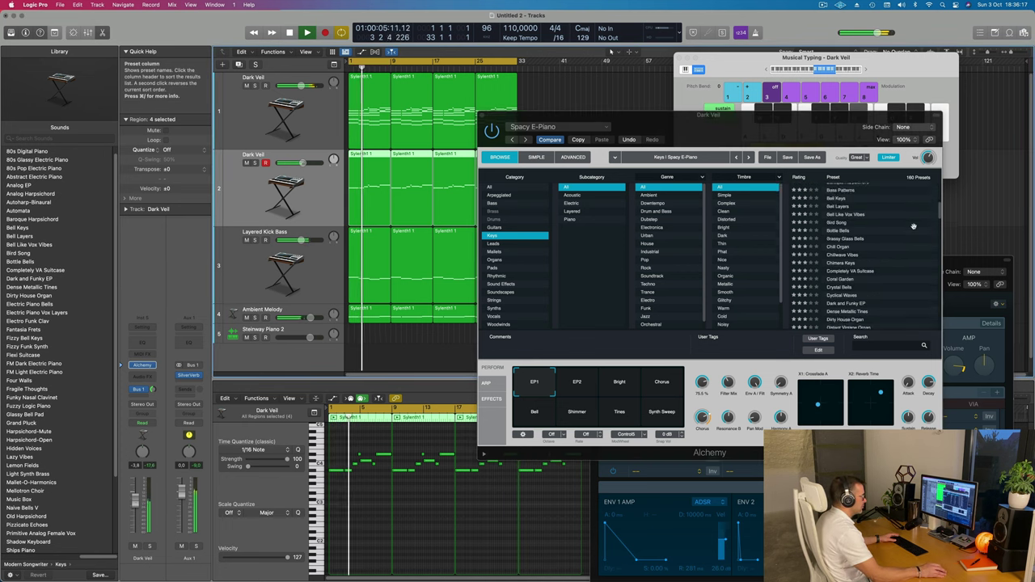
{"action": "scroll", "coordinate": [918, 226], "scroll_direction": "down", "scroll_amount": 15}
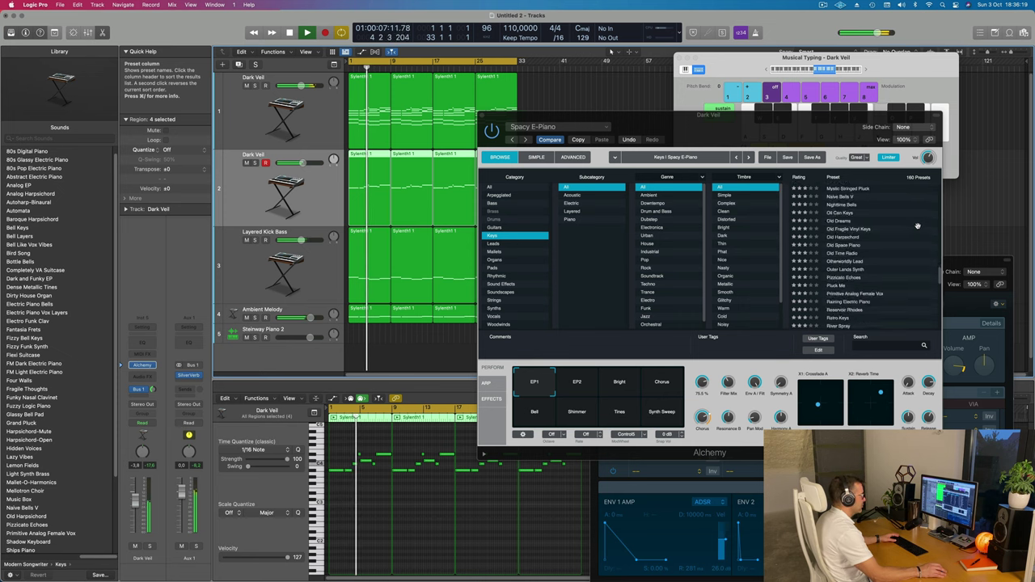
{"action": "scroll", "coordinate": [918, 226], "scroll_direction": "up", "scroll_amount": 7}
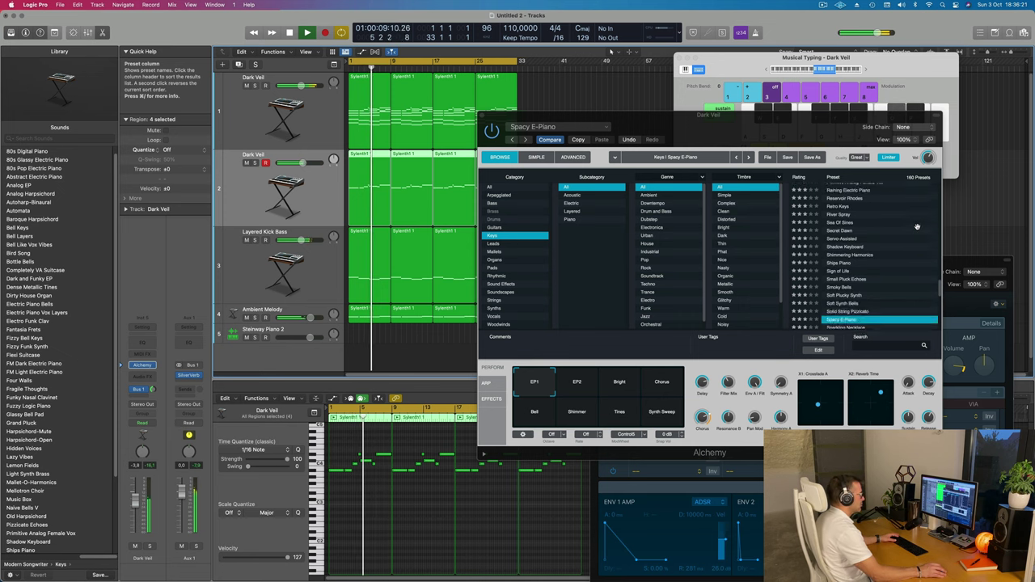
{"action": "scroll", "coordinate": [917, 227], "scroll_direction": "down", "scroll_amount": 1}
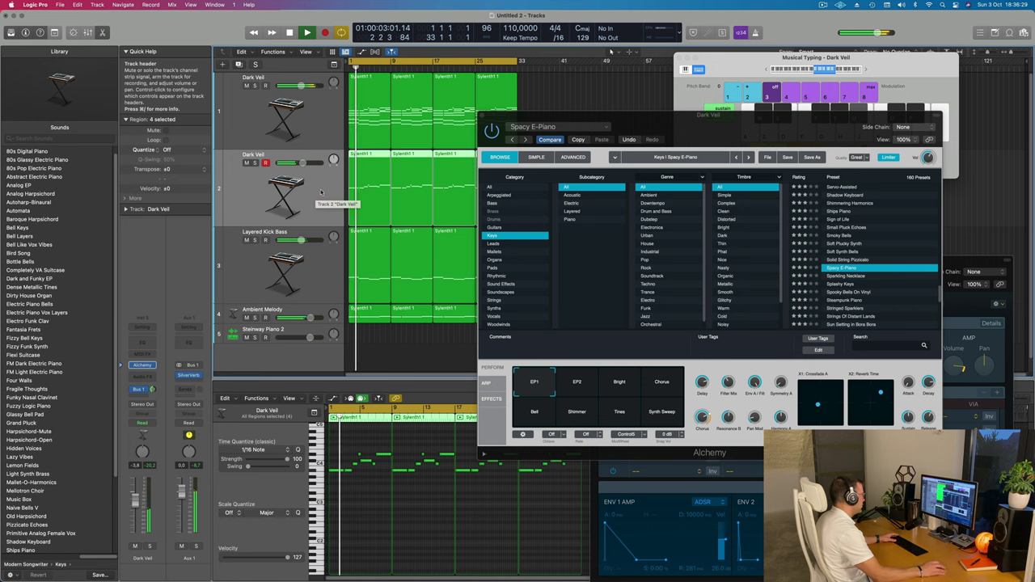
{"action": "left_click_drag", "start_coordinate": [717, 133], "coordinate": [685, 139]}
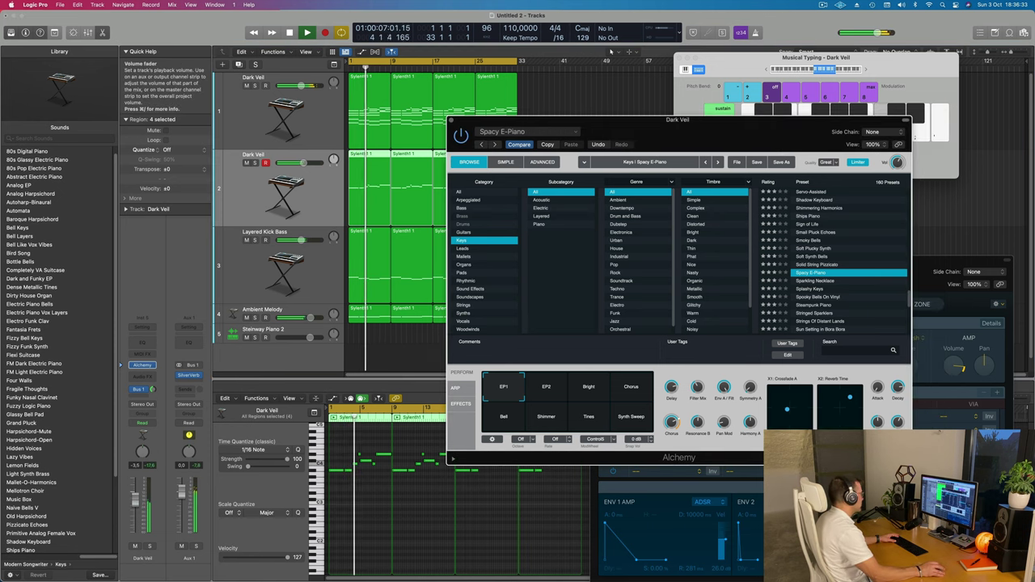
Step: Lower the original Dark Veil track to -7.2 dB and close the Spacy E-Piano plug-in window
{"action": "left_click", "coordinate": [283, 105]}
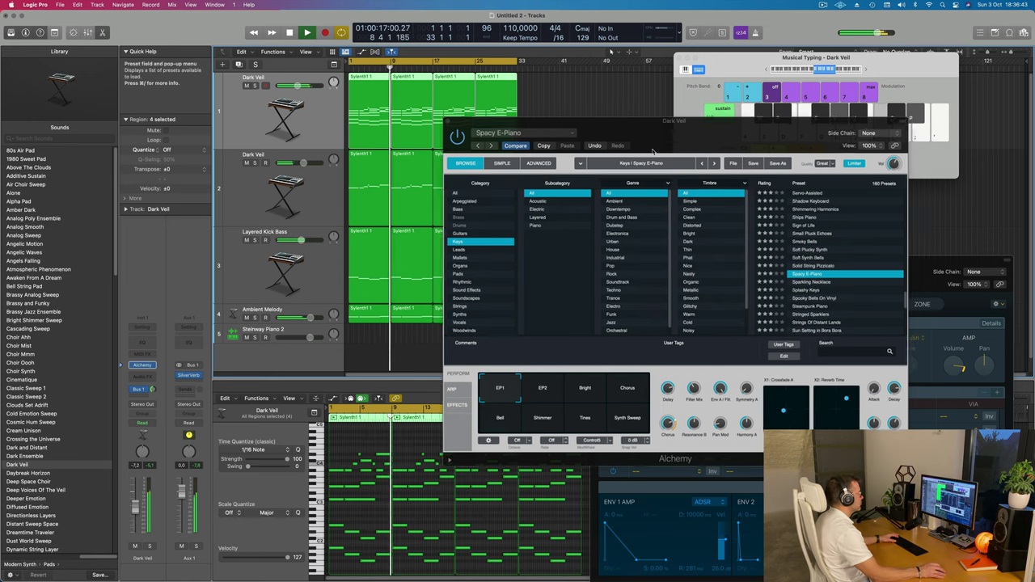
{"action": "left_click_drag", "start_coordinate": [450, 122], "coordinate": [301, 218]}
{"action": "key", "text": "super+w"}
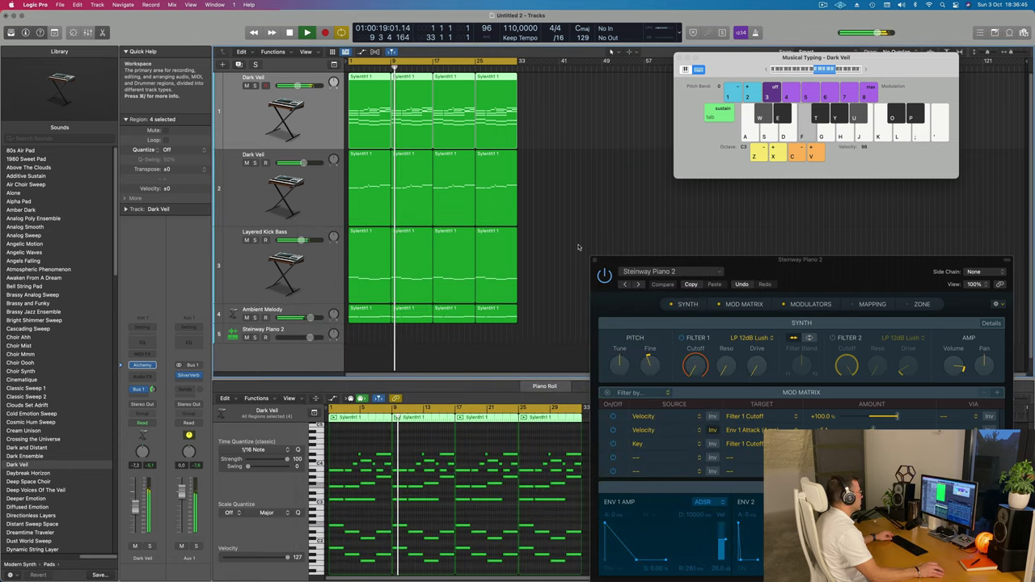
Step: Repeat all regions on the four tracks once, extending the arrangement from bar 33
{"action": "key", "text": "super+Up"}
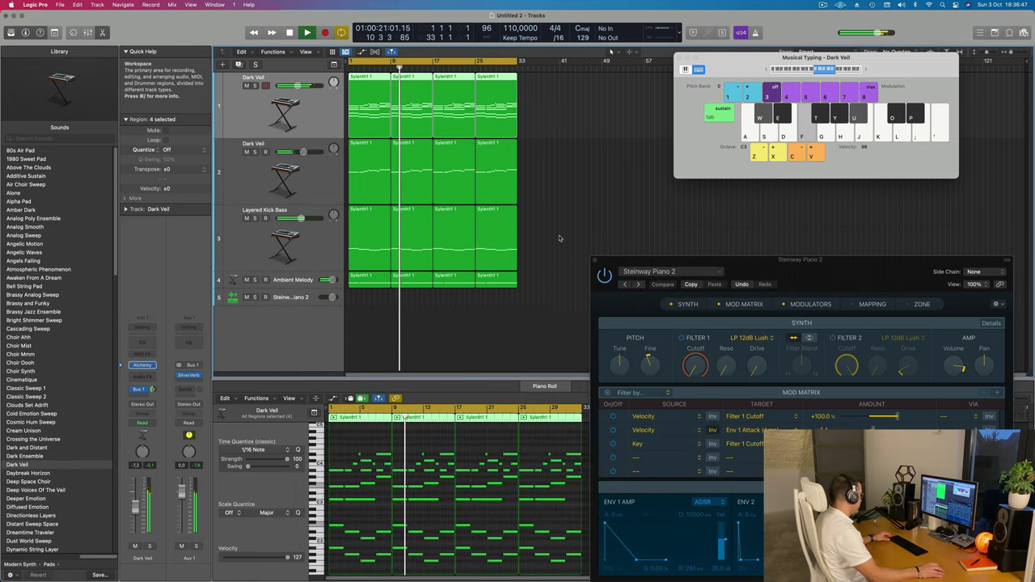
{"action": "key", "text": "super+a"}
{"action": "key", "text": "super+r"}
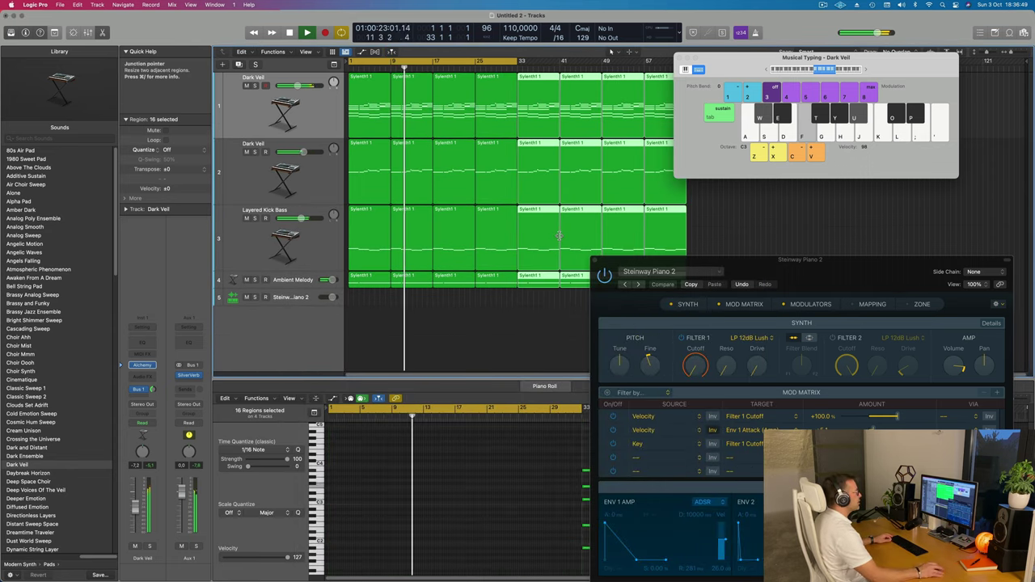
Step: Move the Musical Typing window clear of the ruler and extend the cycle range's end to bar 65
{"action": "left_click_drag", "start_coordinate": [750, 67], "coordinate": [823, 119]}
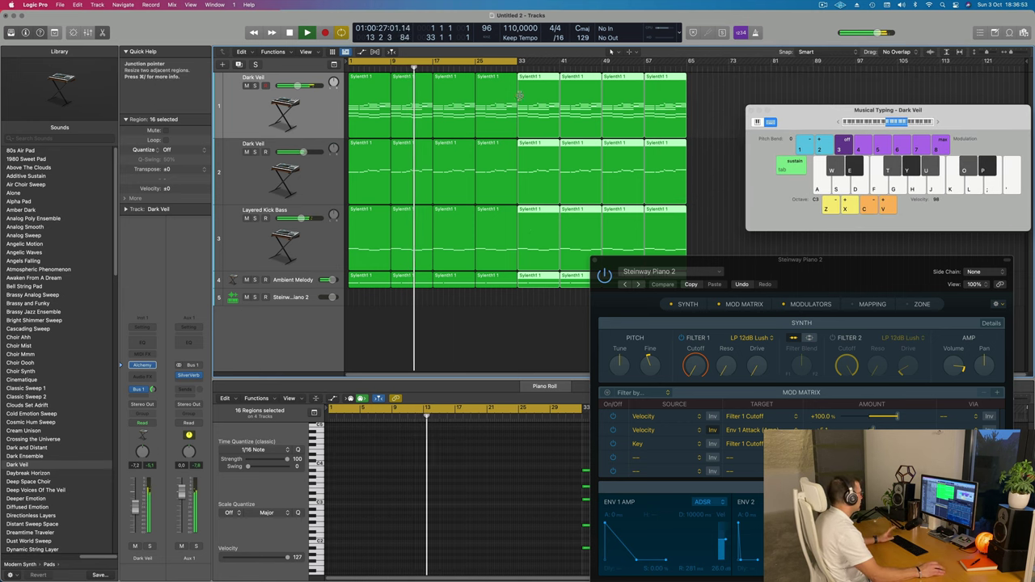
{"action": "left_click_drag", "start_coordinate": [520, 66], "coordinate": [687, 76]}
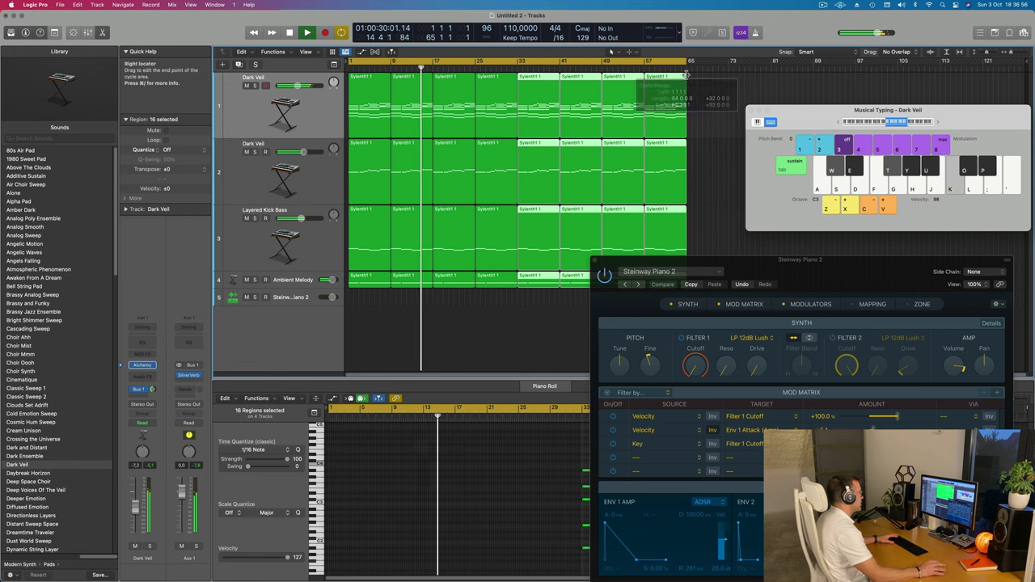
Step: Duplicate the Layered Kick Bass track as a new empty track with the same settings
{"action": "left_click", "coordinate": [319, 117]}
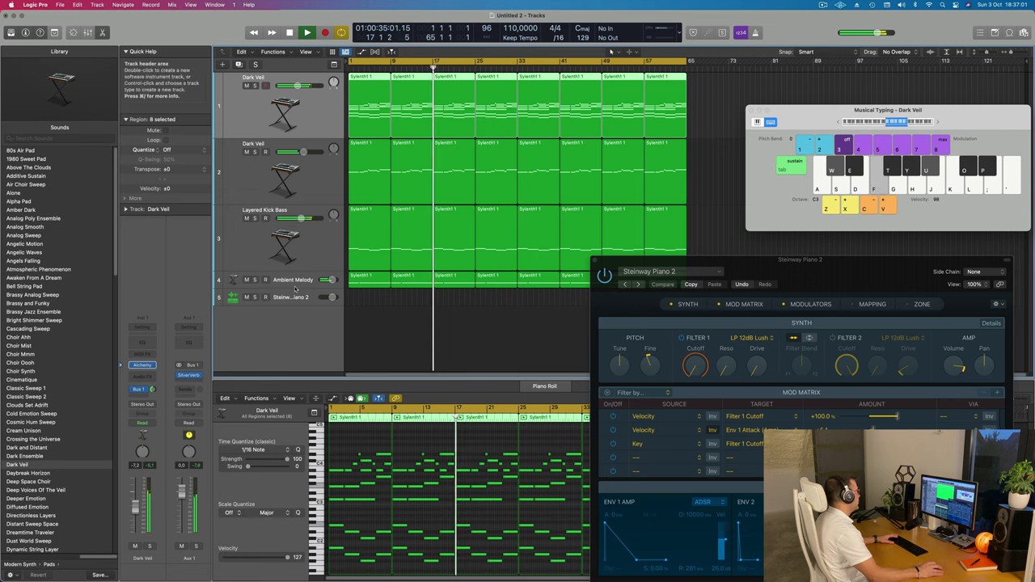
{"action": "key", "text": "Down"}
{"action": "key", "text": "Down"}
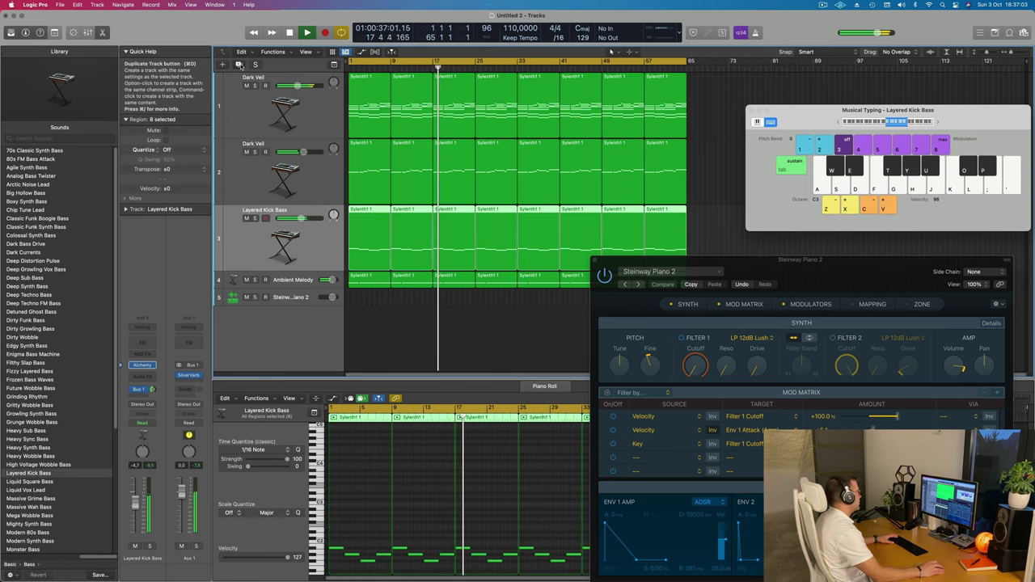
{"action": "key", "text": "super+d"}
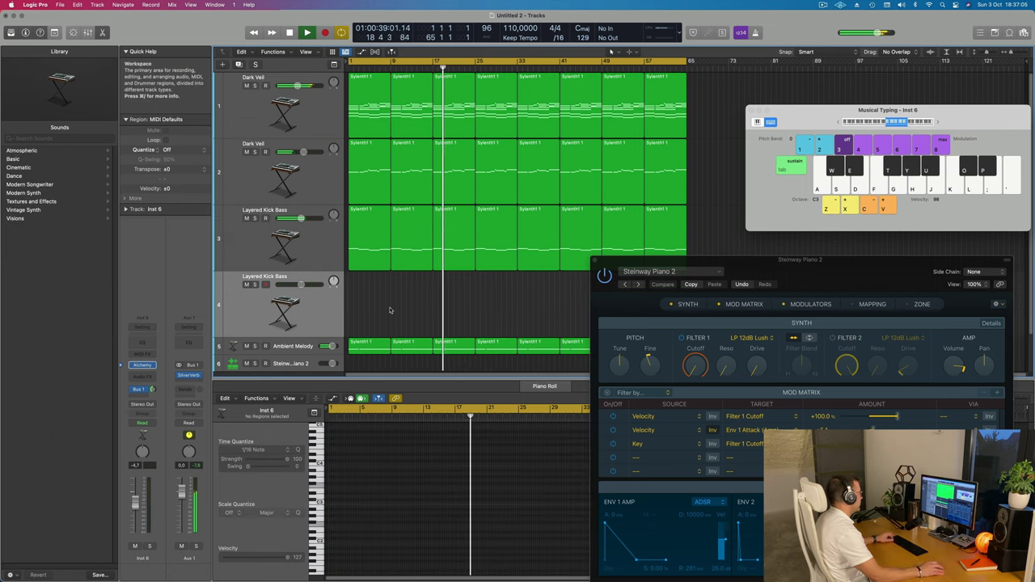
{"action": "key", "text": "super+Up"}
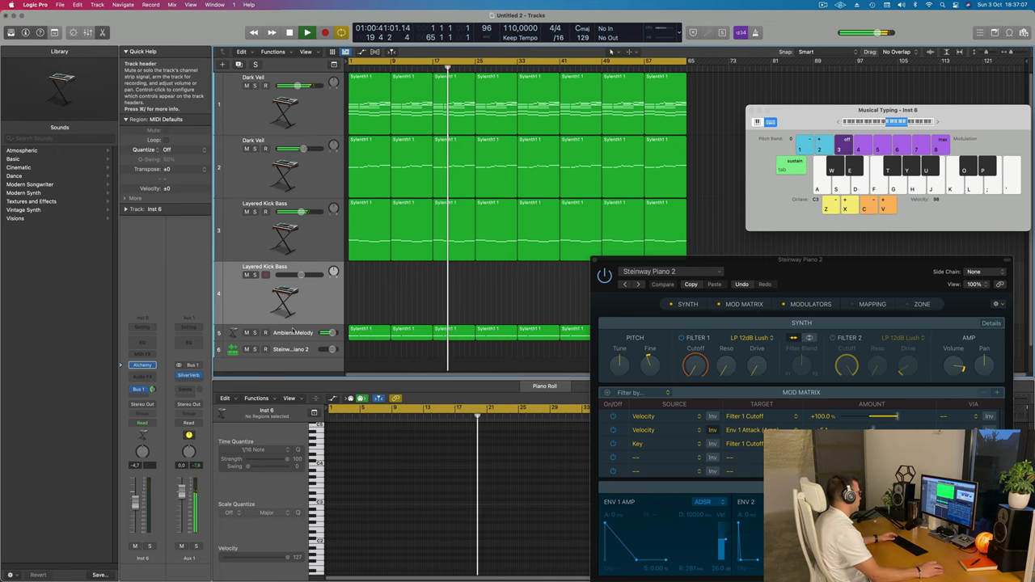
Step: Open Alchemy on the duplicated Layered Kick Bass track and copy the first bass region onto that track
{"action": "key", "text": "Down"}
{"action": "key", "text": "Return"}
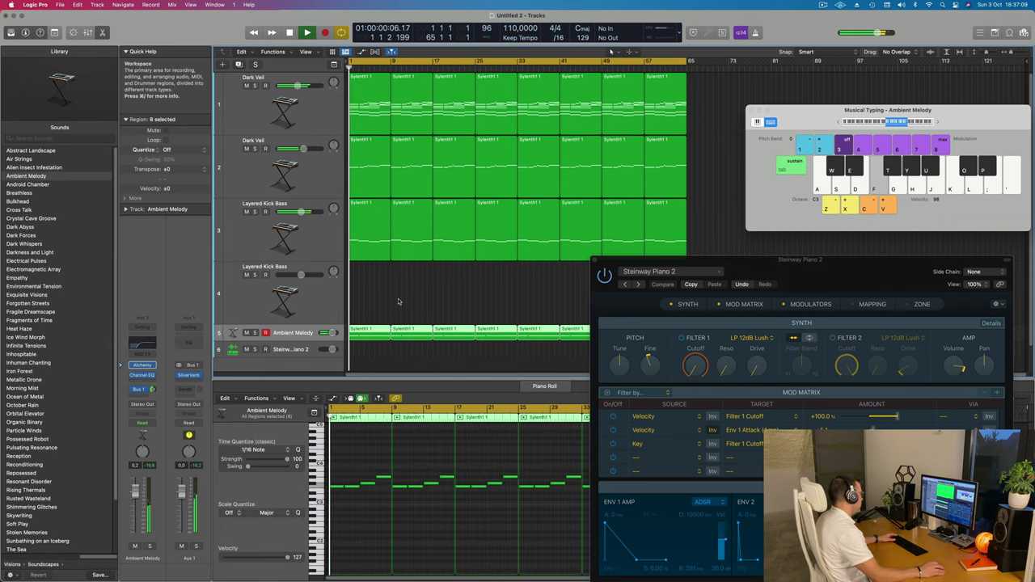
{"action": "left_click", "coordinate": [369, 228]}
{"action": "left_click", "coordinate": [306, 235]}
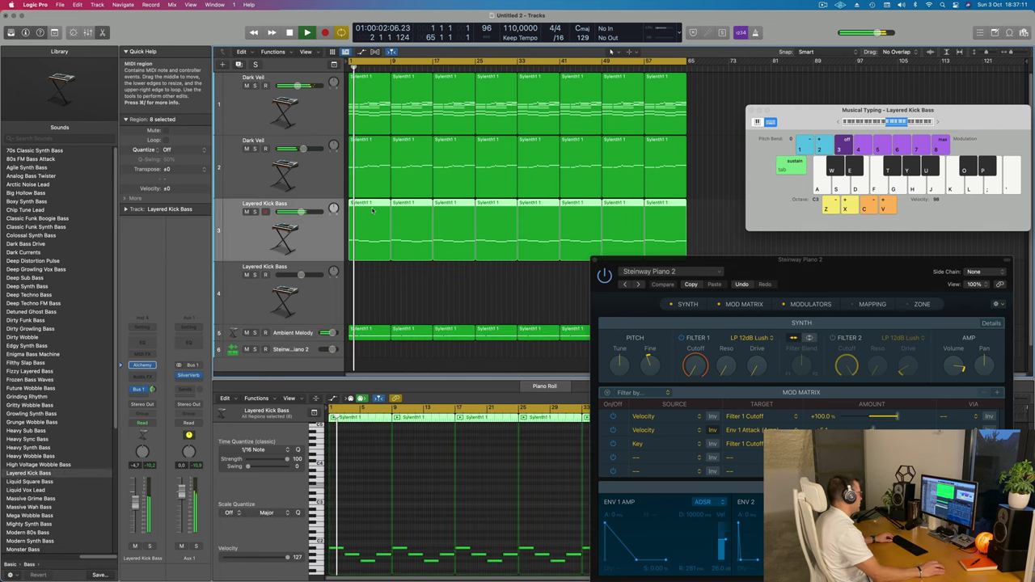
{"action": "key", "text": "Down"}
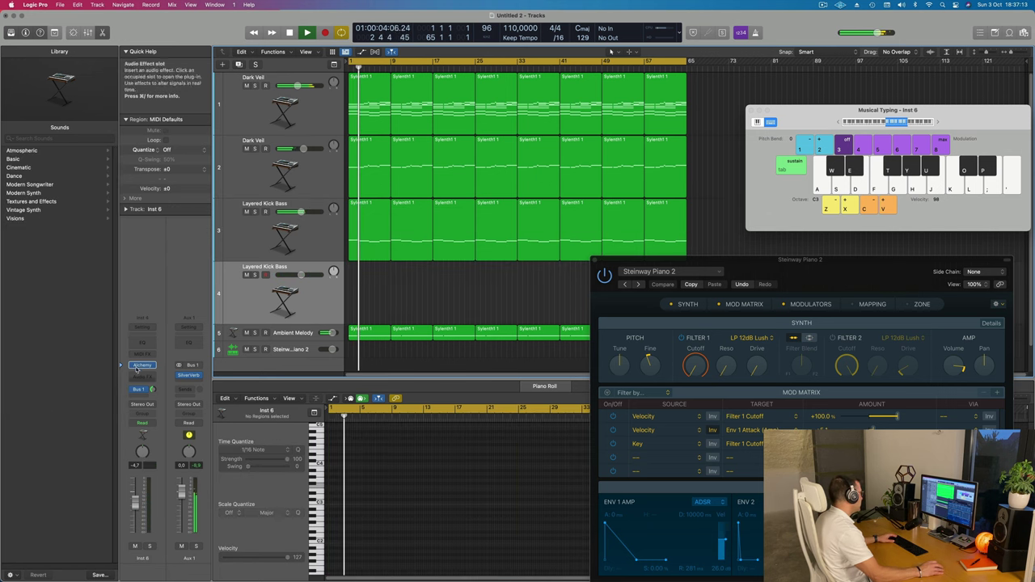
{"action": "left_click", "coordinate": [150, 365]}
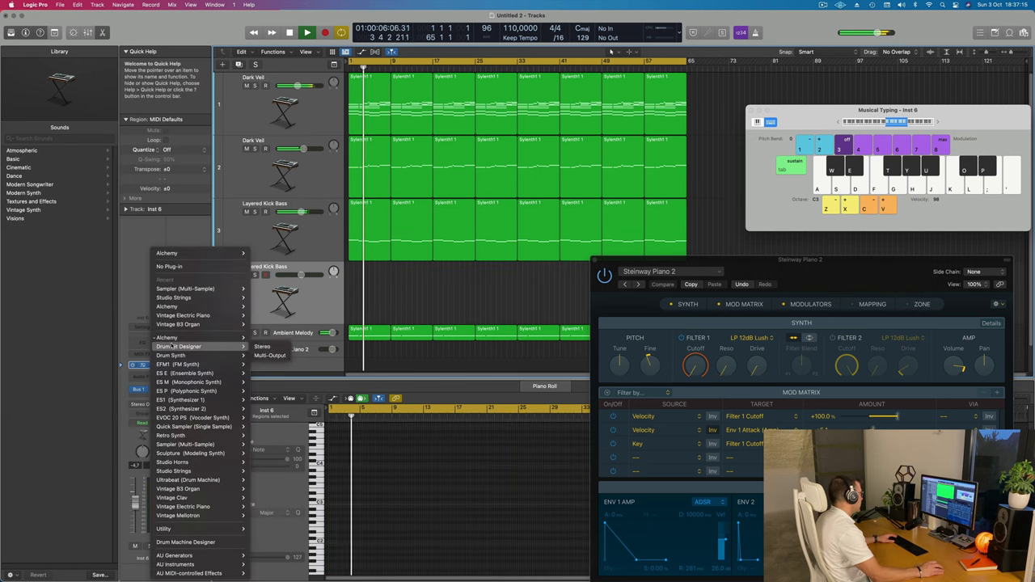
{"action": "left_click", "coordinate": [127, 262]}
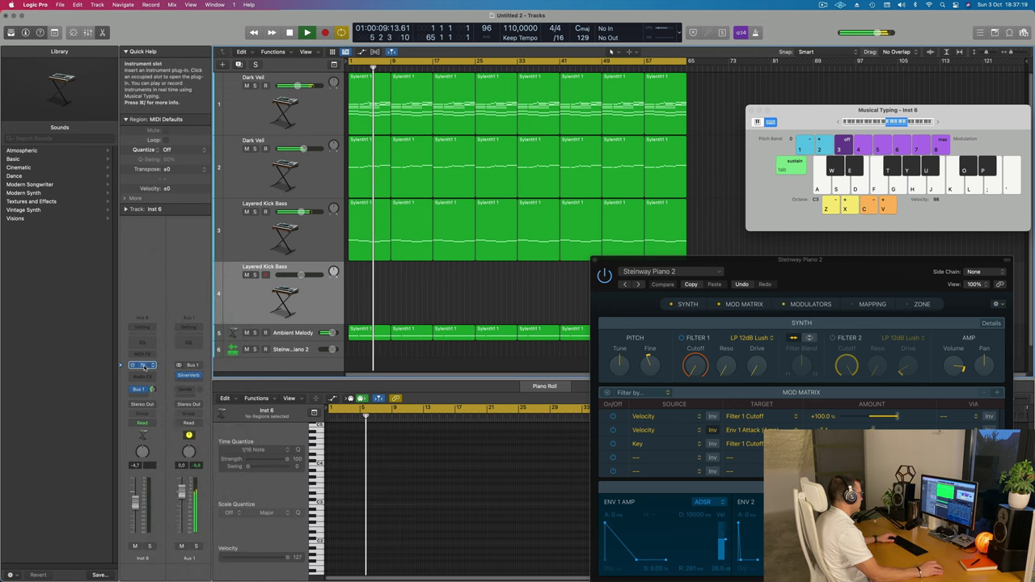
{"action": "left_click", "coordinate": [144, 366]}
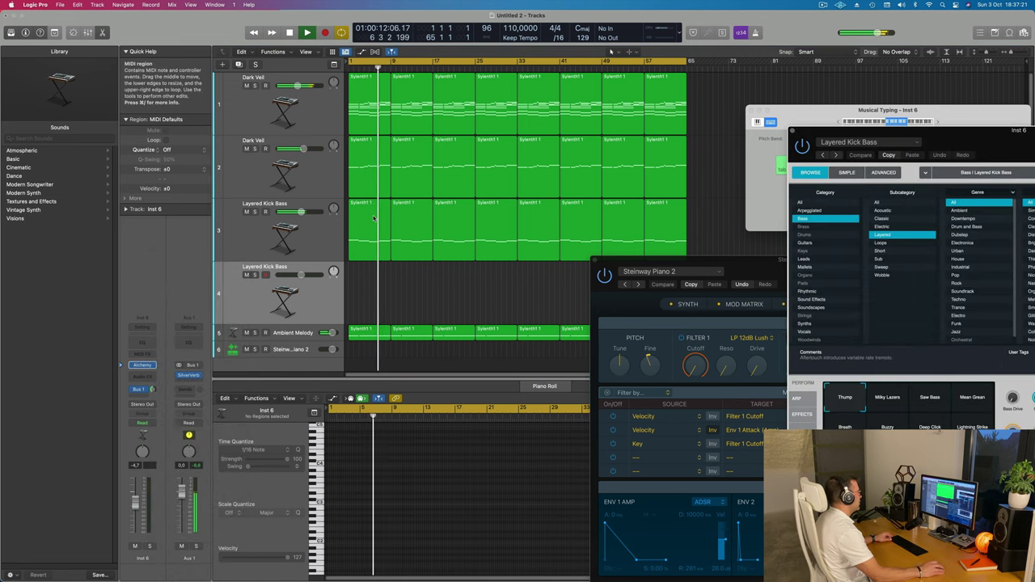
{"action": "left_click_drag", "start_coordinate": [368, 235], "coordinate": [367, 271]}
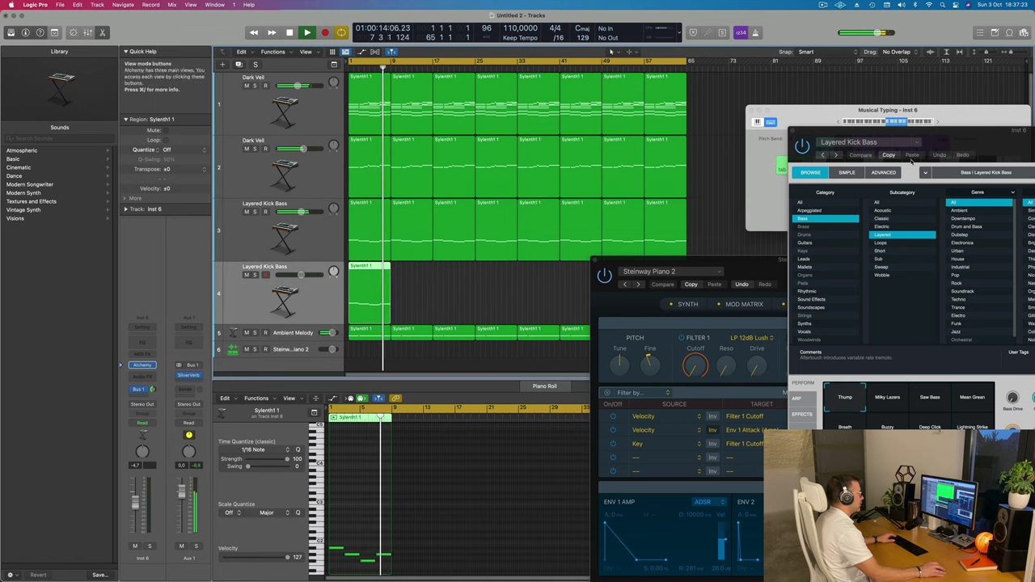
Step: Load the Out Of Touch preset from Alchemy's Brass category and raise the track's volume to -2.1 dB while playing from the start
{"action": "left_click", "coordinate": [490, 211]}
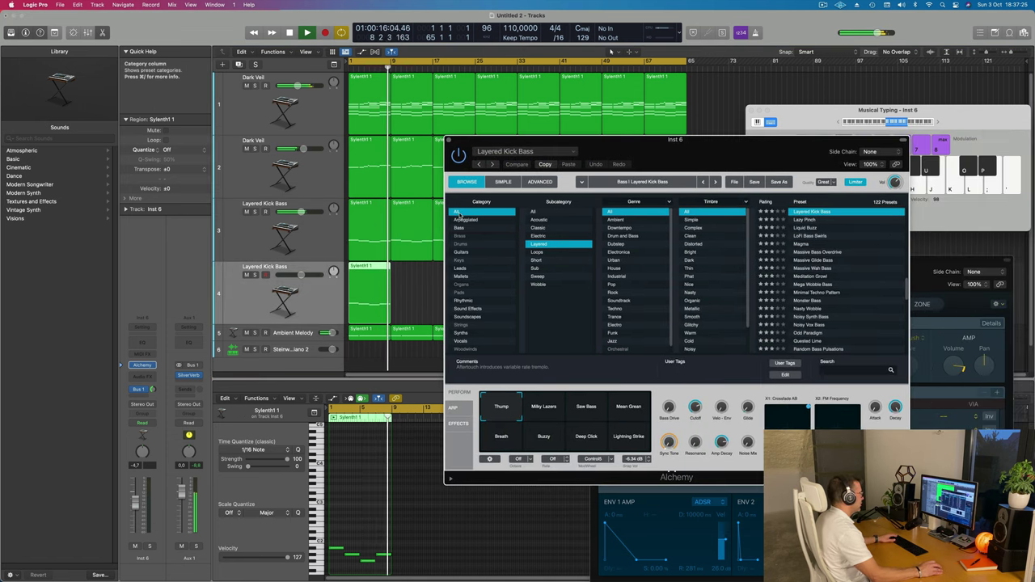
{"action": "left_click", "coordinate": [464, 236]}
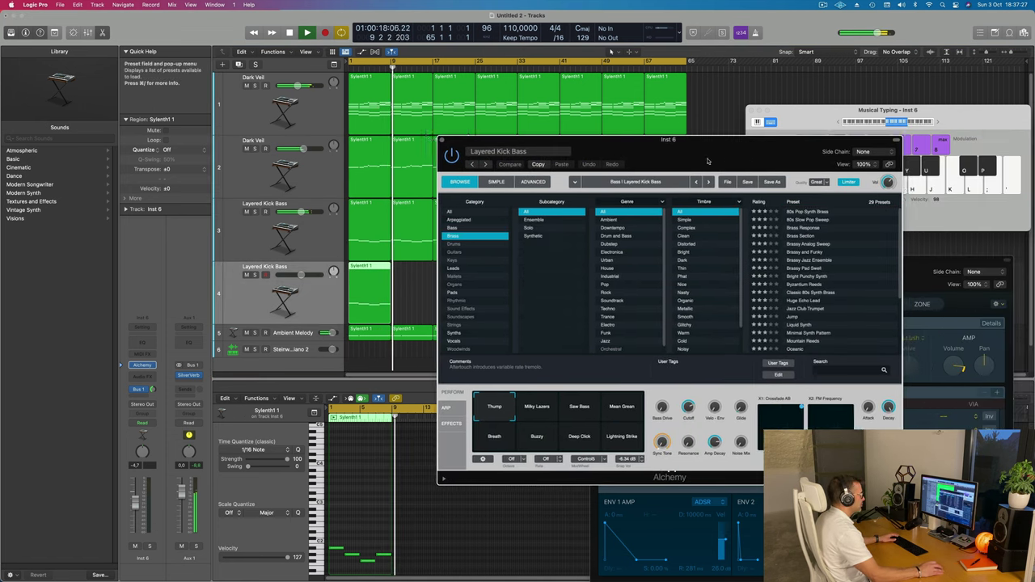
{"action": "left_click_drag", "start_coordinate": [566, 139], "coordinate": [371, 134]}
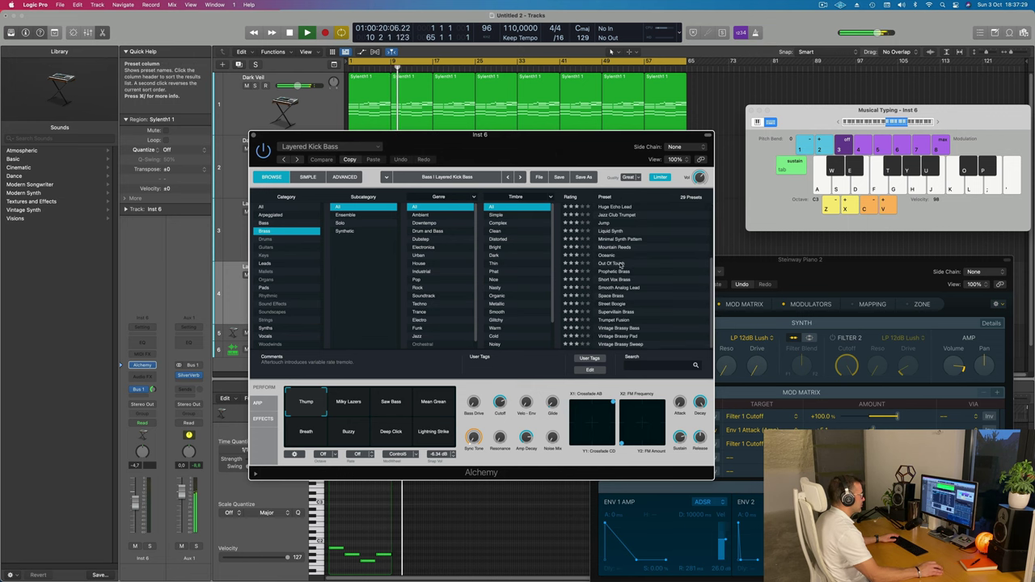
{"action": "left_click", "coordinate": [612, 264]}
{"action": "left_click_drag", "start_coordinate": [363, 134], "coordinate": [589, 121]}
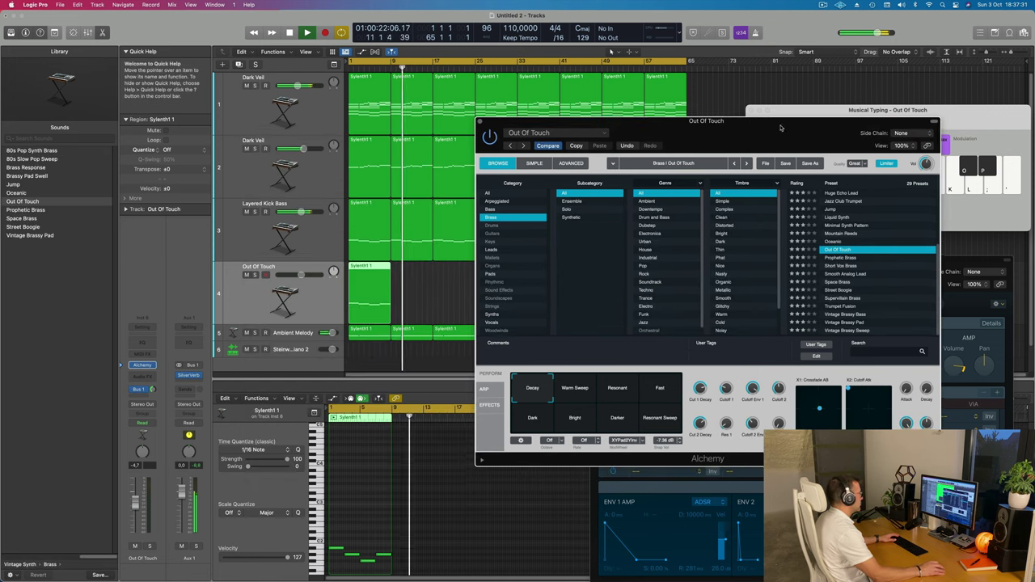
{"action": "key", "text": "Return"}
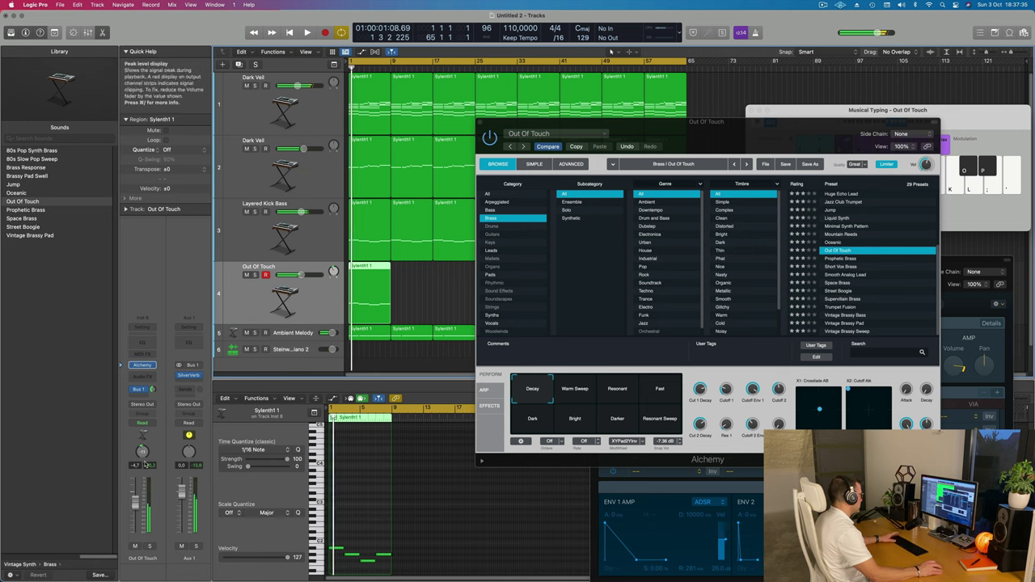
{"action": "key", "text": "Return"}
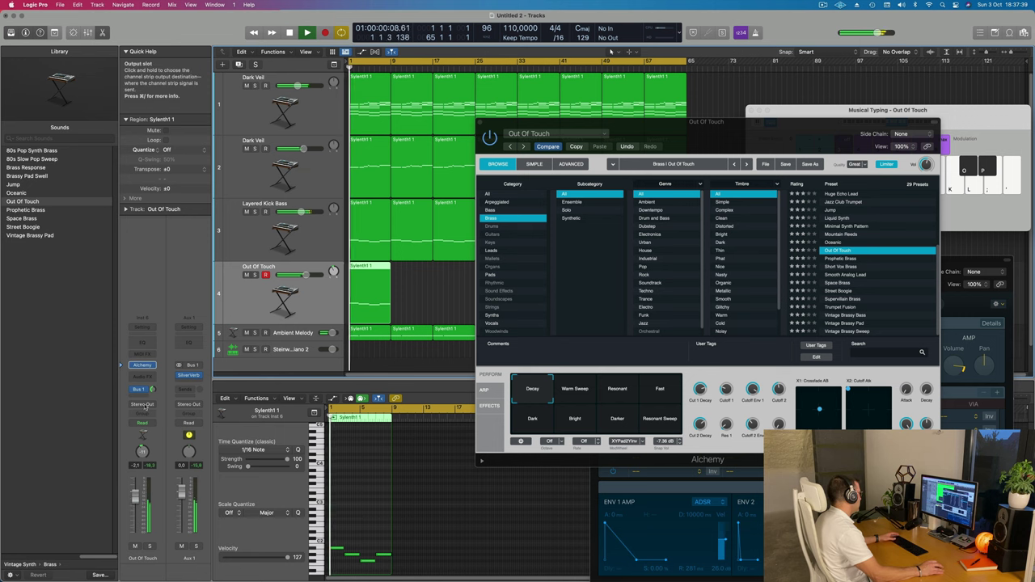
Step: Insert the Ensemble modulation effect on the Out Of Touch track and restart playback with its window moved aside
{"action": "left_click", "coordinate": [151, 377]}
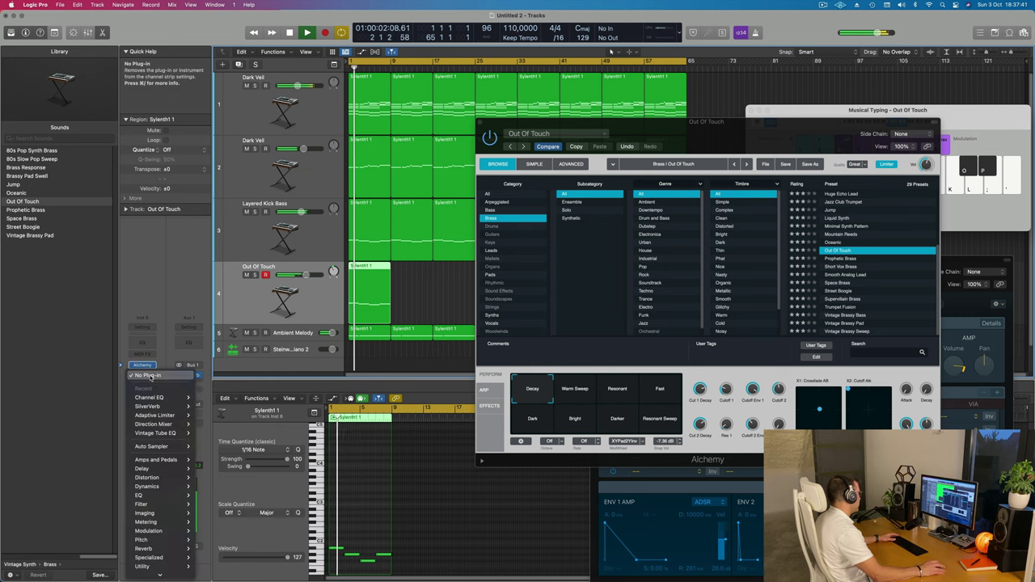
{"action": "mouse_move", "coordinate": [162, 488]}
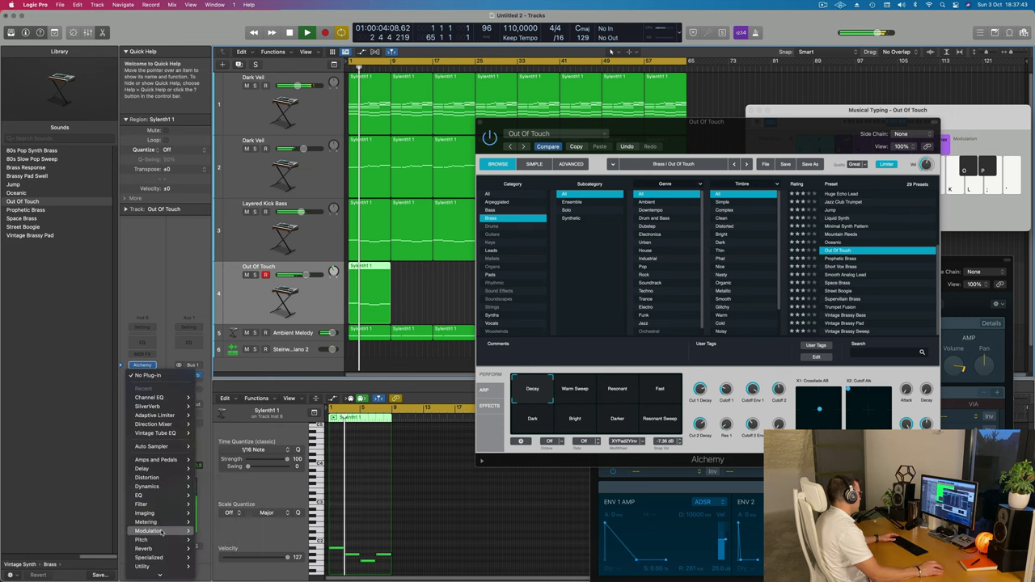
{"action": "mouse_move", "coordinate": [168, 532]}
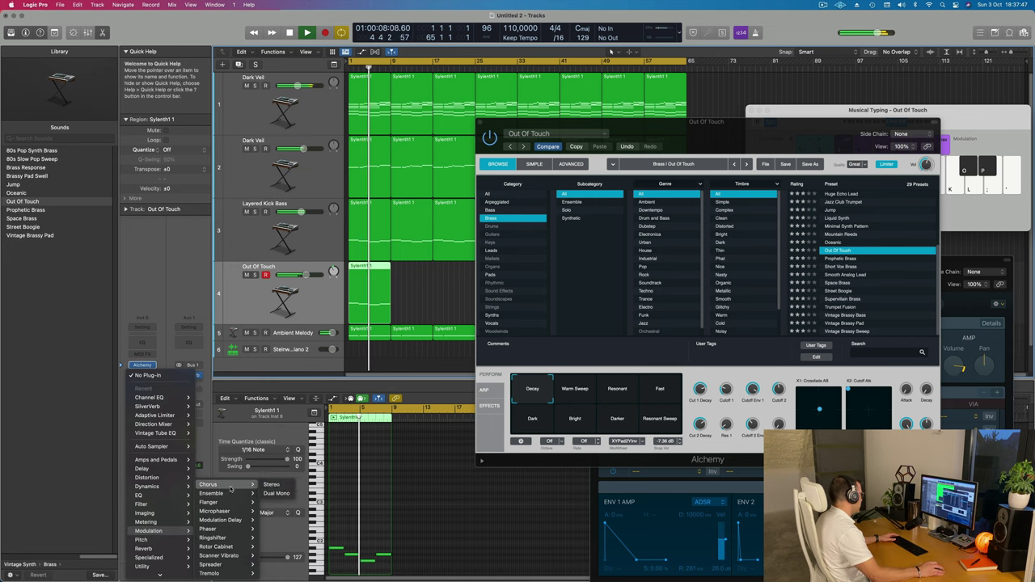
{"action": "left_click", "coordinate": [271, 493]}
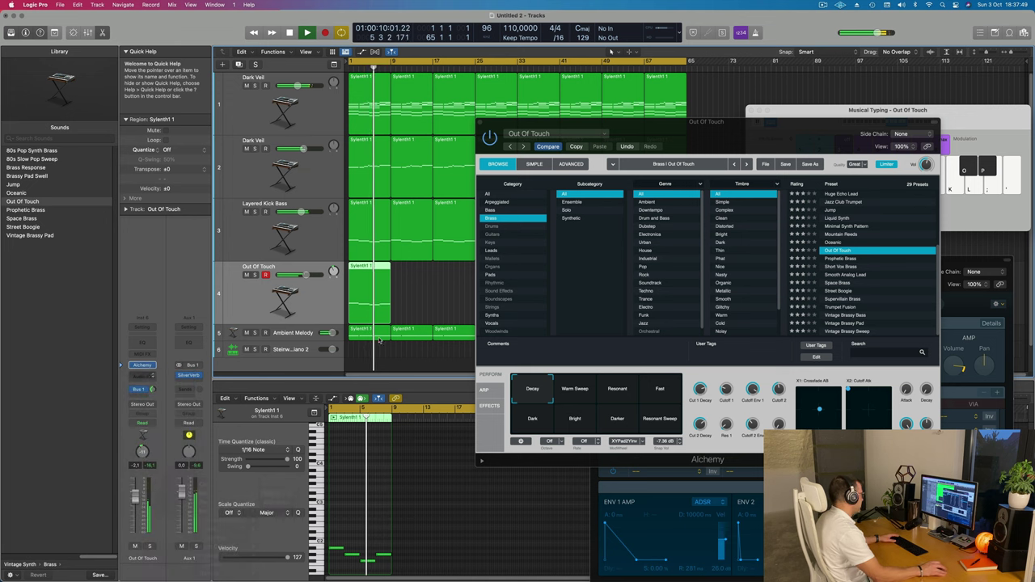
{"action": "key", "text": "space"}
{"action": "left_click_drag", "start_coordinate": [574, 145], "coordinate": [532, 147]}
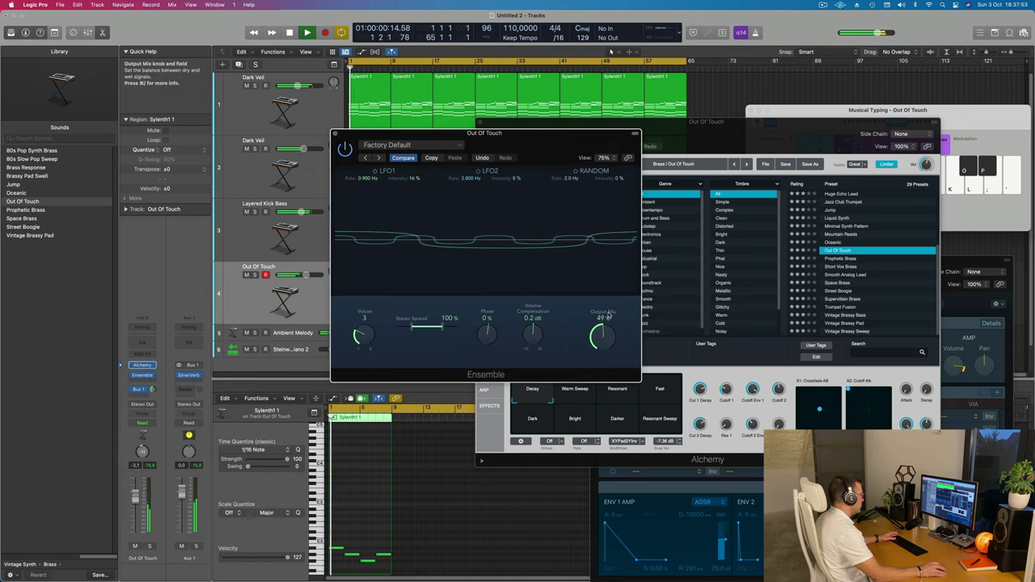
Step: Audition the Ensemble presets Backing Group, Doubler, Rich Modulation and Symphonic 5 Voice, raising the Out Of Touch track's volume to 2.2 dB
{"action": "left_click", "coordinate": [379, 158]}
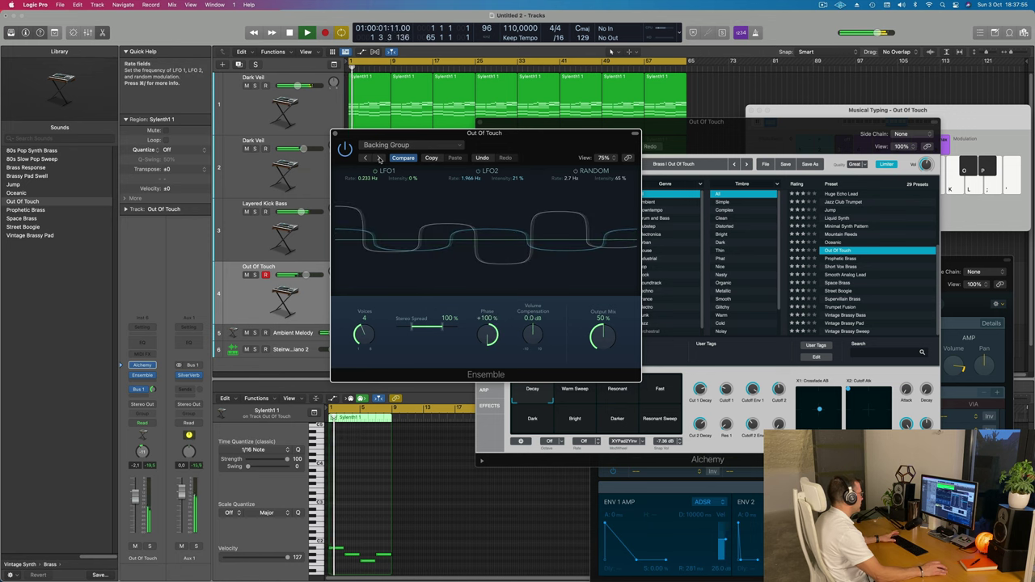
{"action": "left_click", "coordinate": [379, 158]}
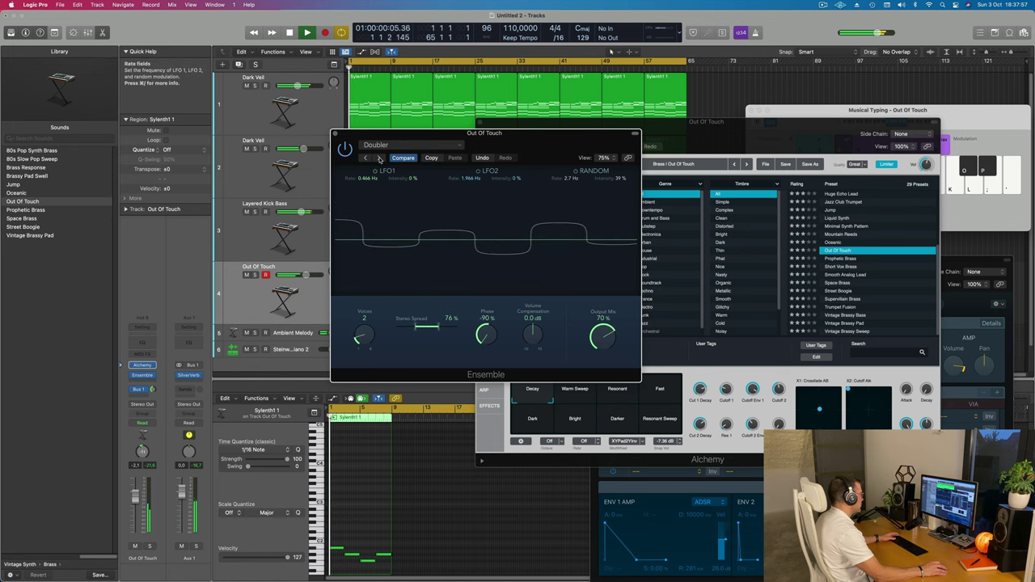
{"action": "left_click", "coordinate": [379, 157]}
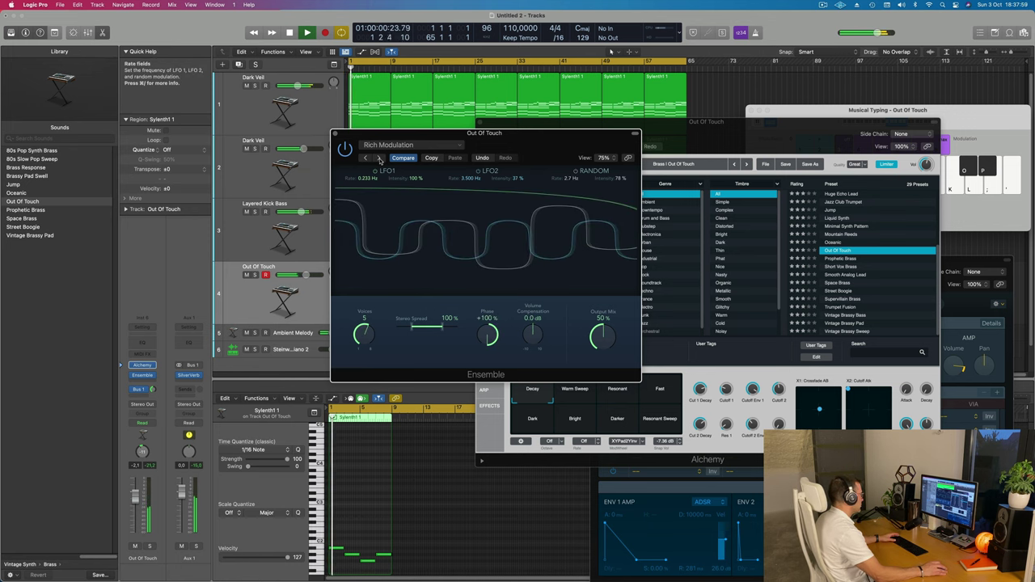
{"action": "left_click", "coordinate": [137, 487]}
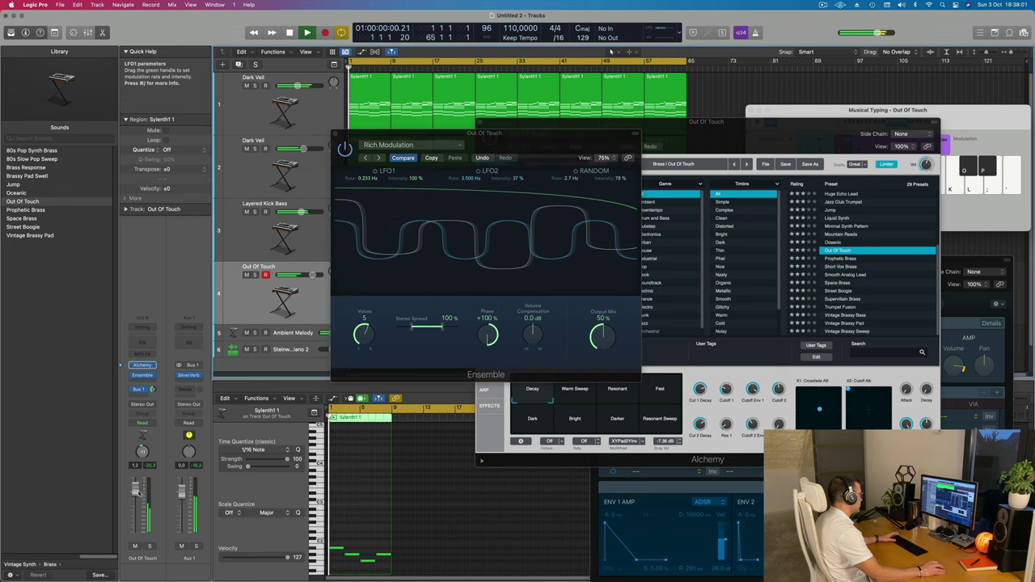
{"action": "left_click", "coordinate": [379, 159]}
{"action": "key", "text": "space"}
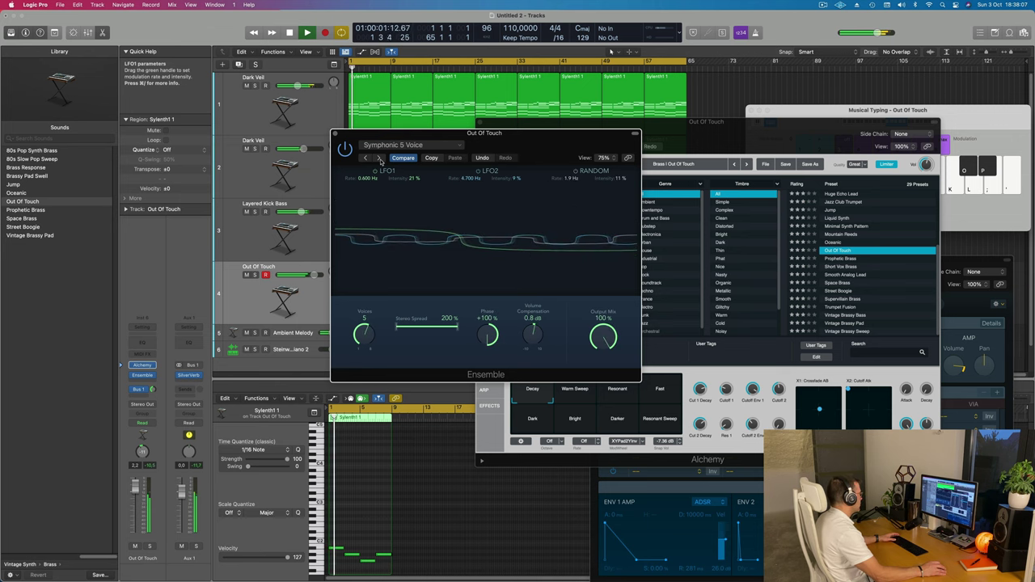
{"action": "left_click_drag", "start_coordinate": [497, 149], "coordinate": [548, 217]}
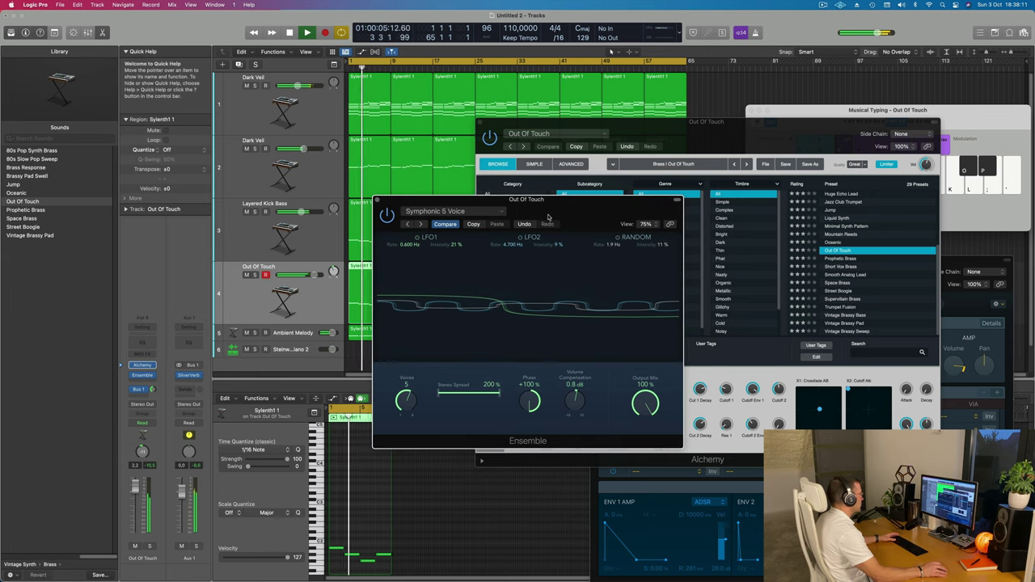
Step: Advance the Ensemble preset through Vintage Dimension and Backing Group to Doubler while listening
{"action": "left_click", "coordinate": [421, 224]}
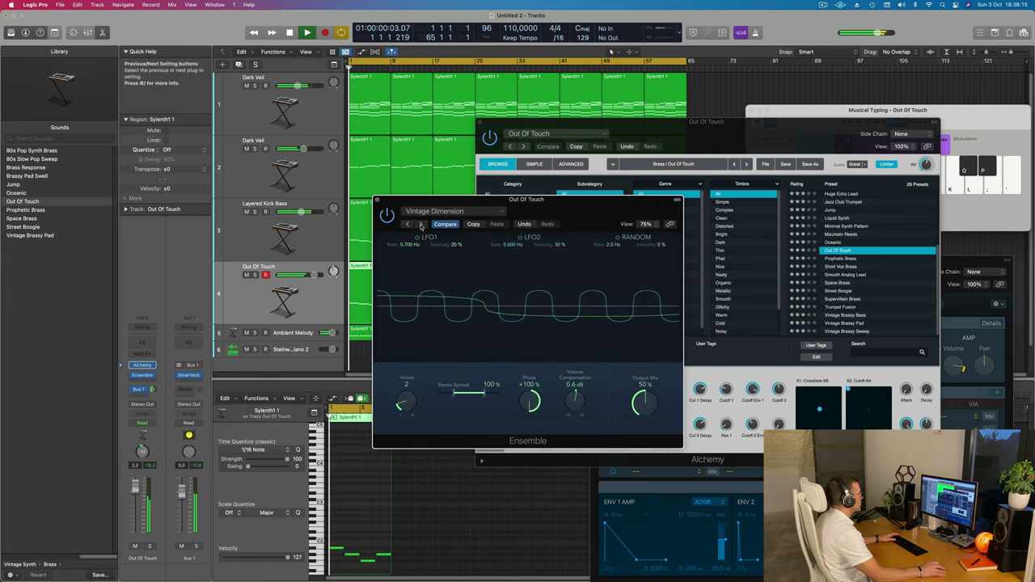
{"action": "left_click", "coordinate": [422, 224]}
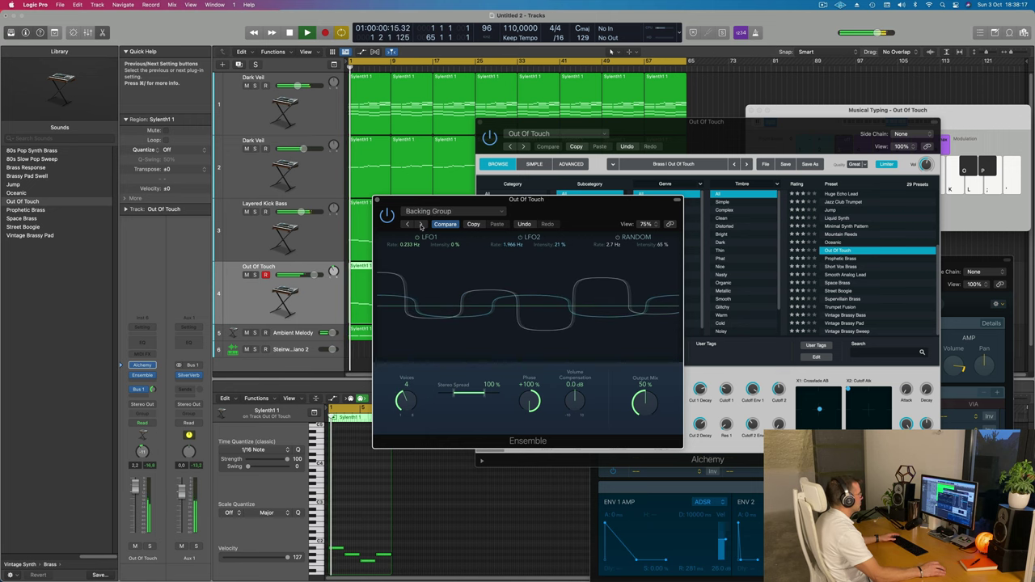
{"action": "left_click", "coordinate": [421, 224]}
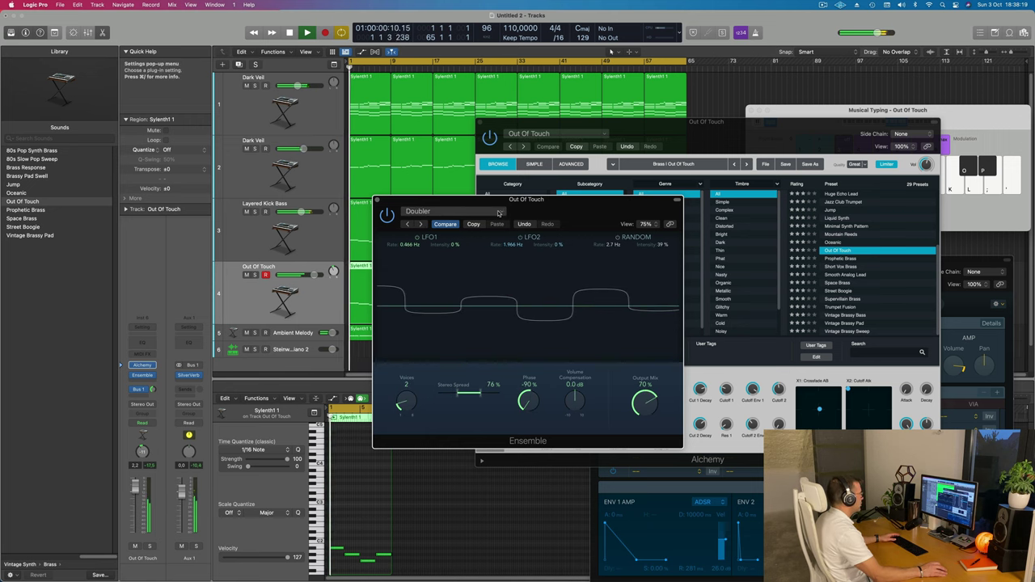
Step: Replace the Ensemble effect on the Out Of Touch track with Chorus and restart playback with the new plug-in window moved aside
{"action": "left_click", "coordinate": [150, 376]}
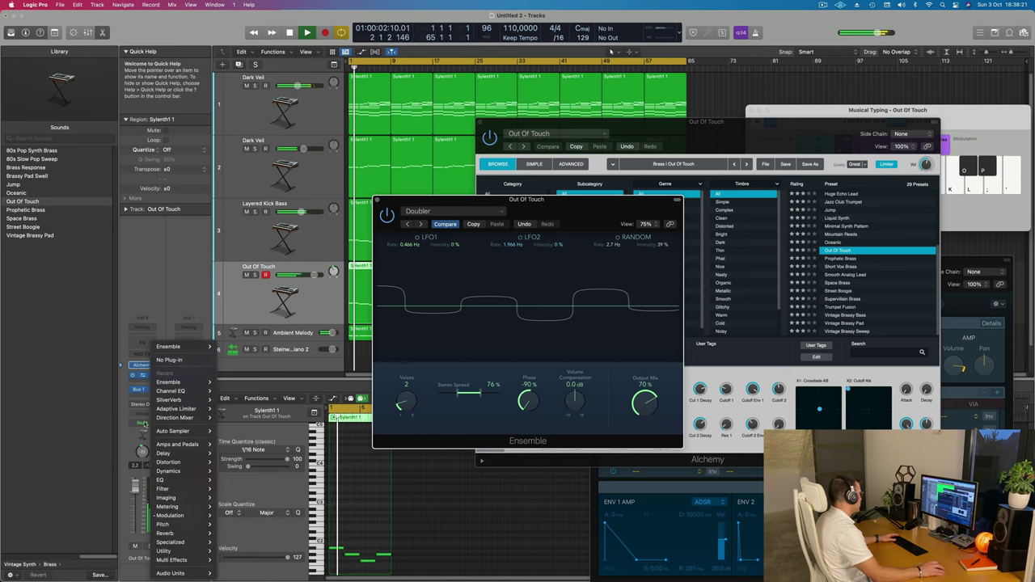
{"action": "mouse_move", "coordinate": [161, 517]}
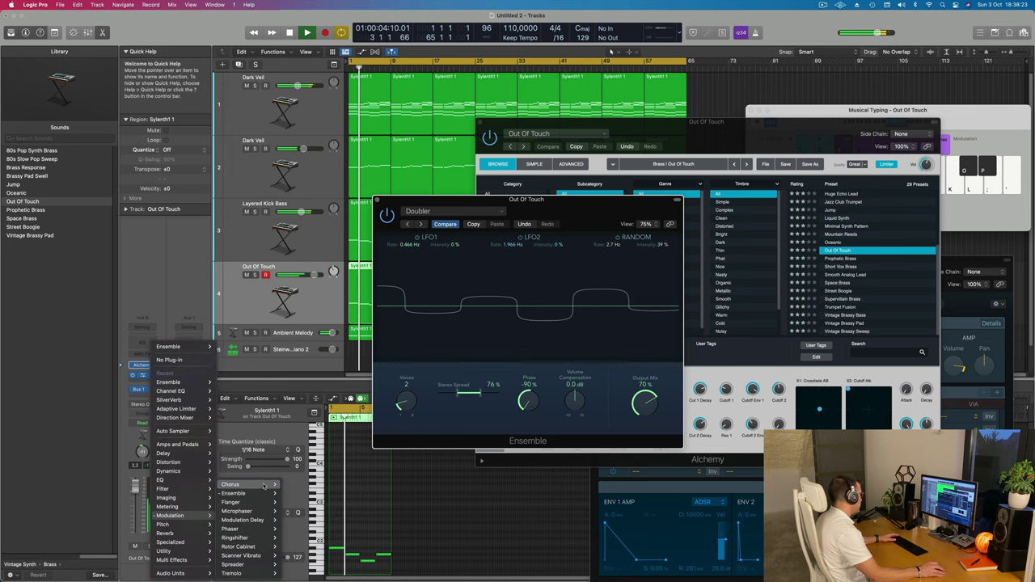
{"action": "left_click", "coordinate": [292, 485]}
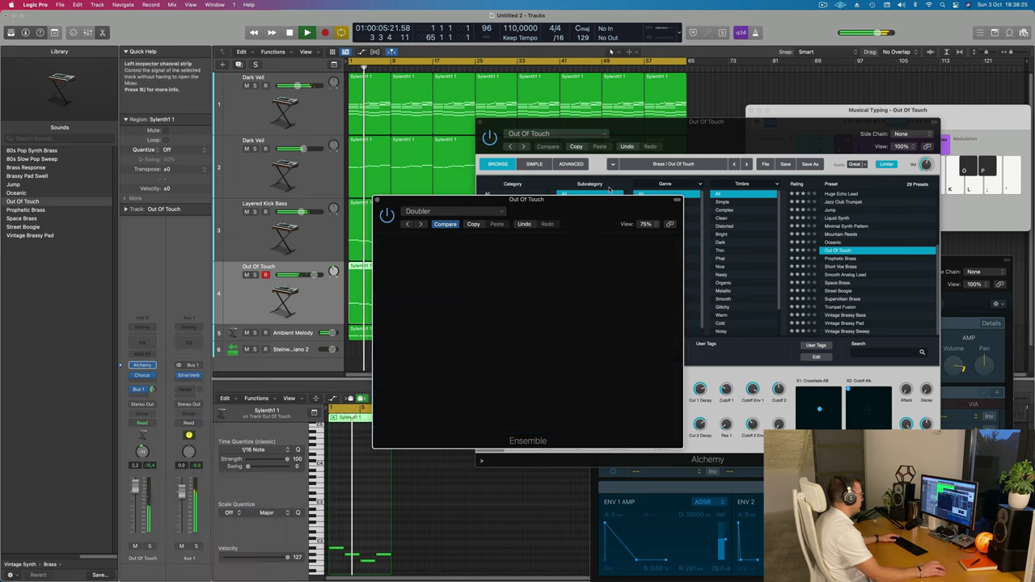
{"action": "key", "text": "space"}
{"action": "left_click_drag", "start_coordinate": [484, 202], "coordinate": [565, 137]}
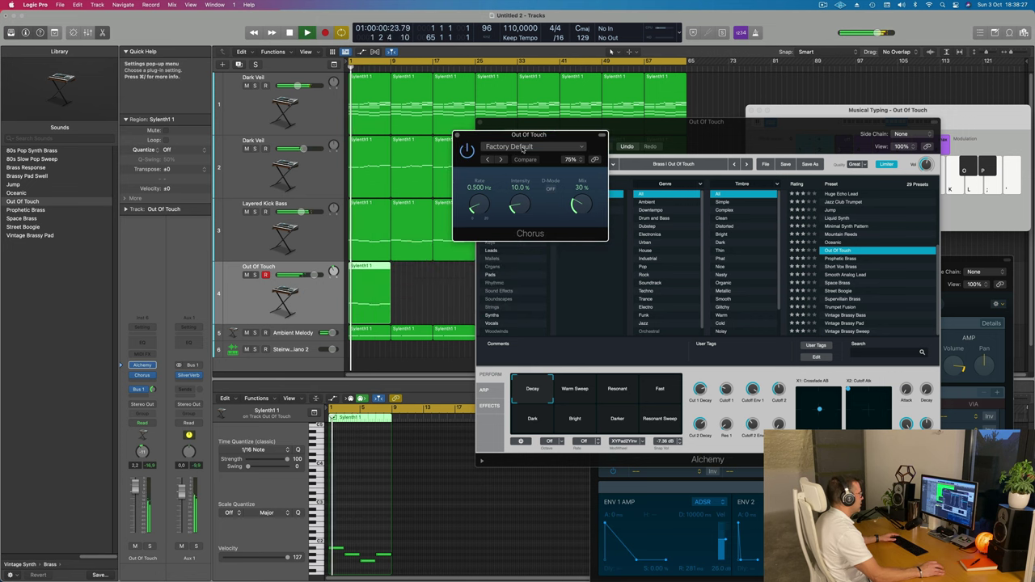
Step: Load Chorus's Mega Wide Chorus preset, raise the Out Of Touch track's volume to 2.5 dB and close the effect window
{"action": "left_click", "coordinate": [509, 147]}
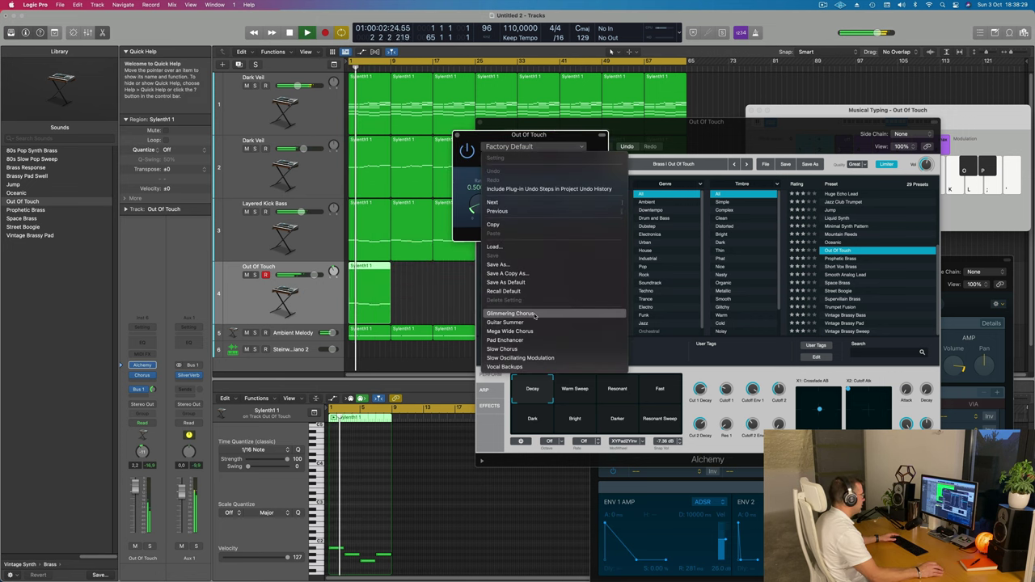
{"action": "left_click", "coordinate": [558, 330]}
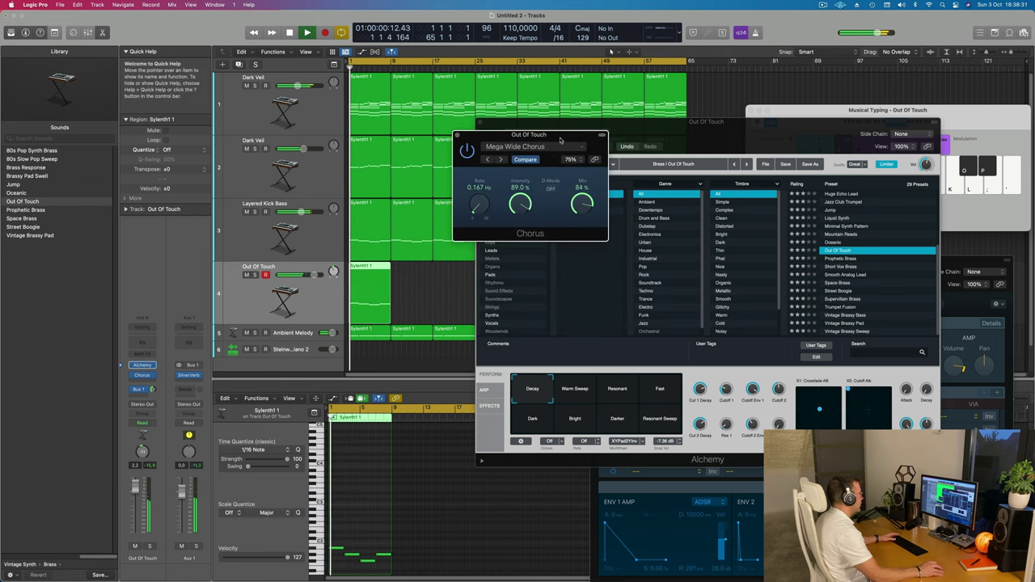
{"action": "mouse_move", "coordinate": [560, 140]}
{"action": "left_mouse_down"}
{"action": "mouse_move", "coordinate": [458, 122]}
{"action": "mouse_move", "coordinate": [570, 123]}
{"action": "left_mouse_up"}
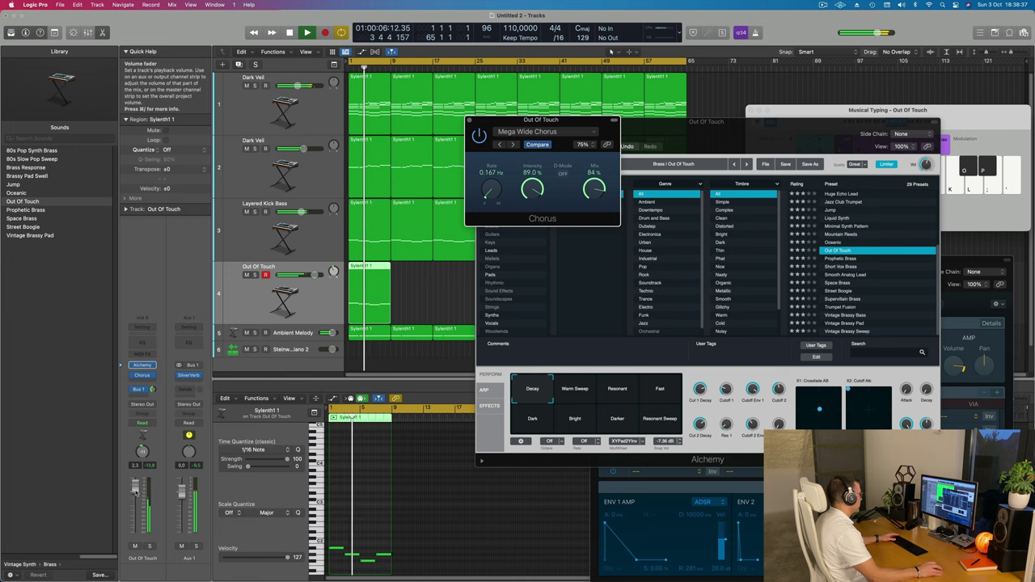
{"action": "left_click", "coordinate": [469, 123]}
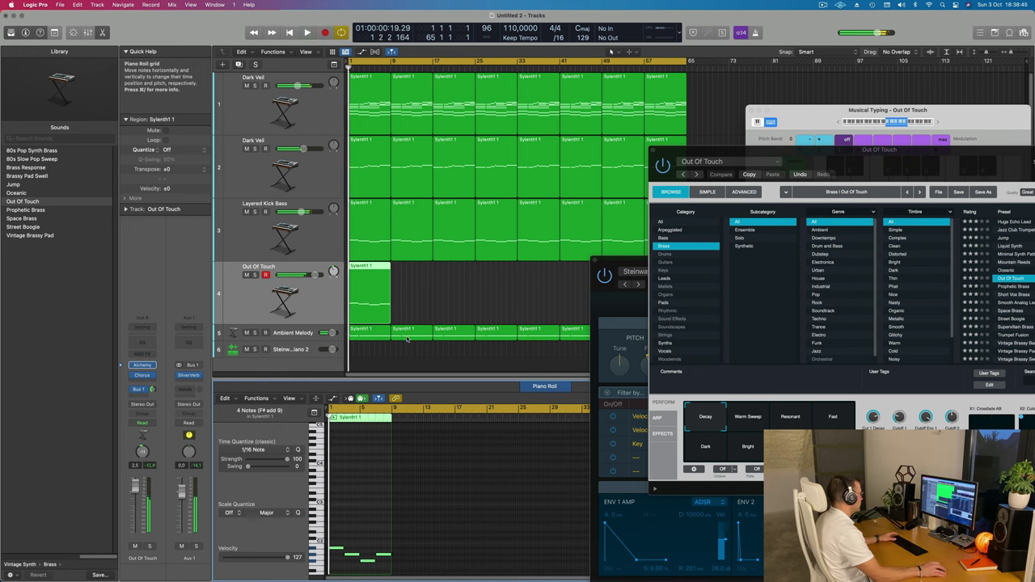
Step: Repeat the 8-bar Out Of Touch region along its track up to bar 57
{"action": "left_click", "coordinate": [383, 289]}
{"action": "left_click_drag", "start_coordinate": [389, 267], "coordinate": [643, 268]}
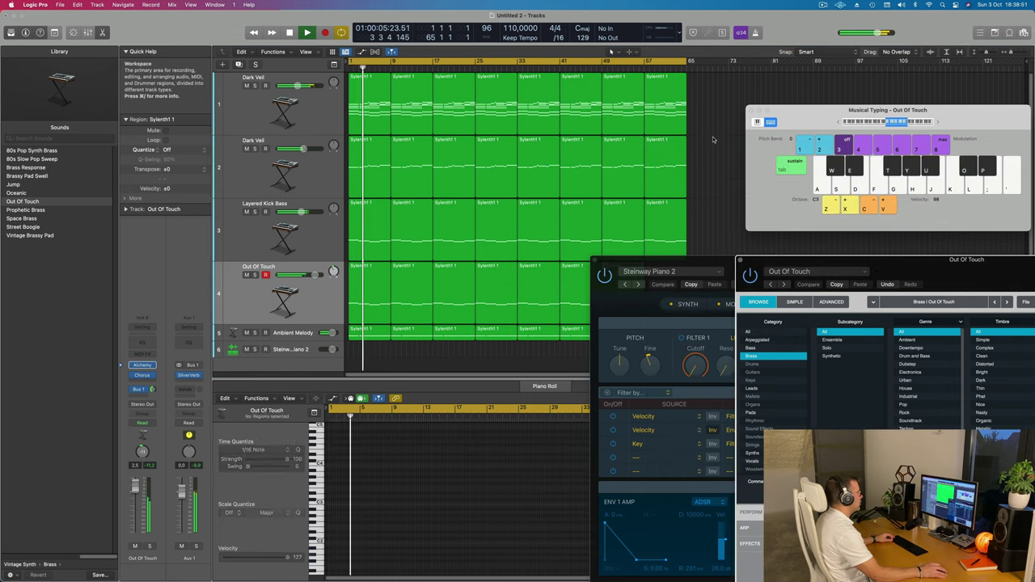
Step: Name and color all regions in the arrangement by their tracks
{"action": "key", "text": "super+a"}
{"action": "right_click", "coordinate": [592, 104]}
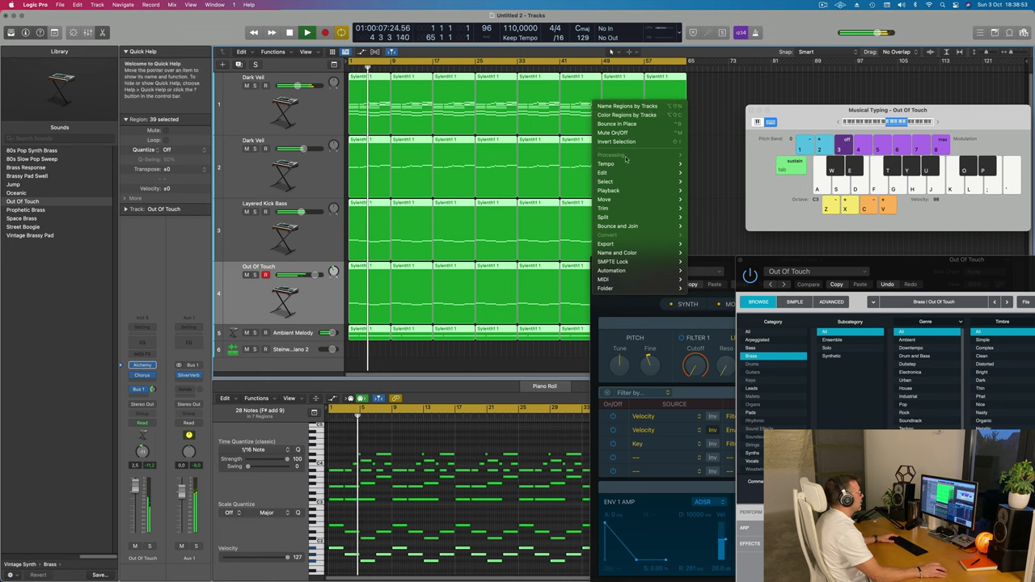
{"action": "left_click", "coordinate": [626, 106]}
{"action": "right_click", "coordinate": [578, 136]}
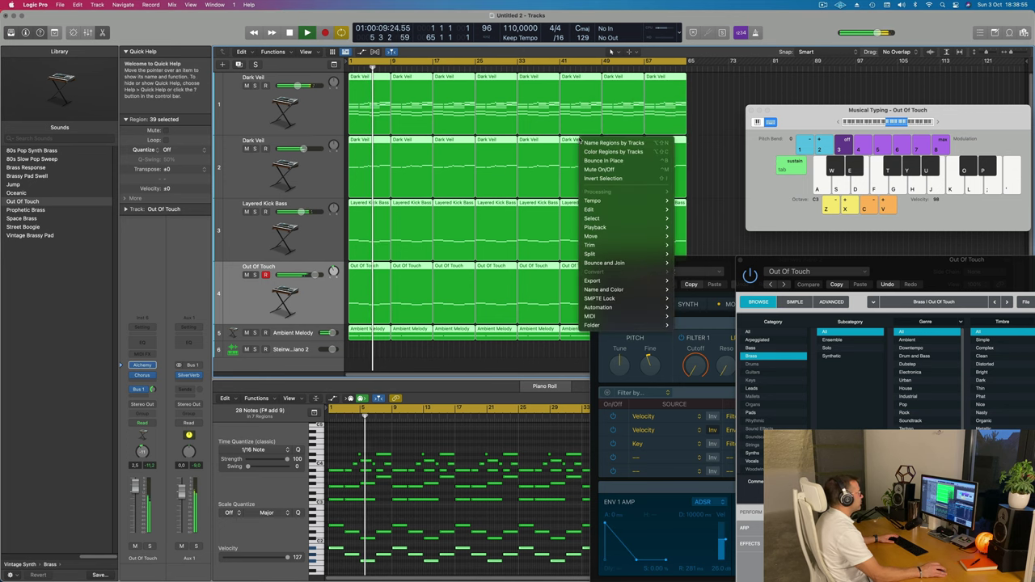
{"action": "left_click", "coordinate": [627, 148]}
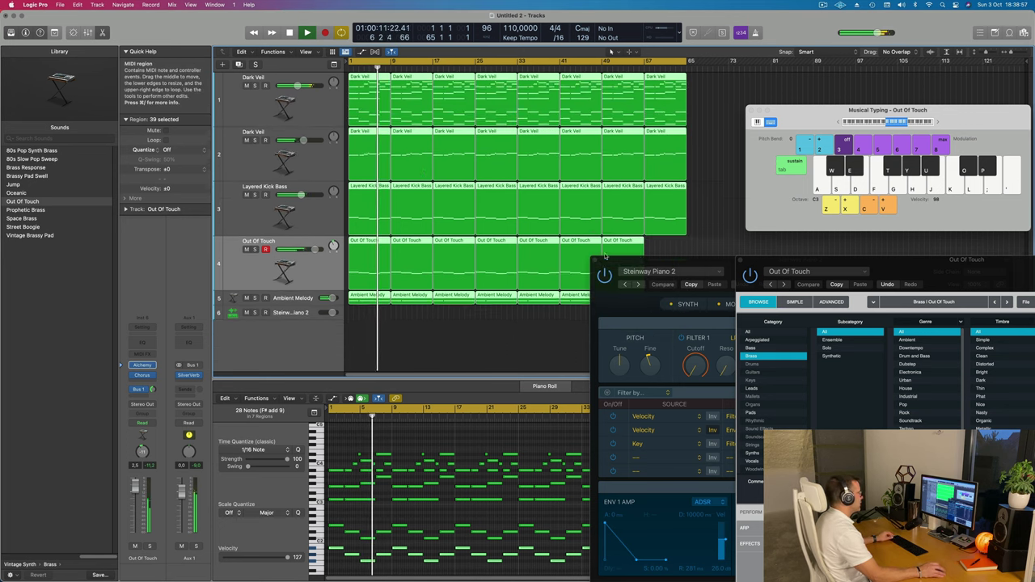
Step: Clear the instrument window from the arrangement and repeat the last Out Of Touch region once so the track reaches bar 65
{"action": "left_click_drag", "start_coordinate": [678, 283], "coordinate": [793, 270]}
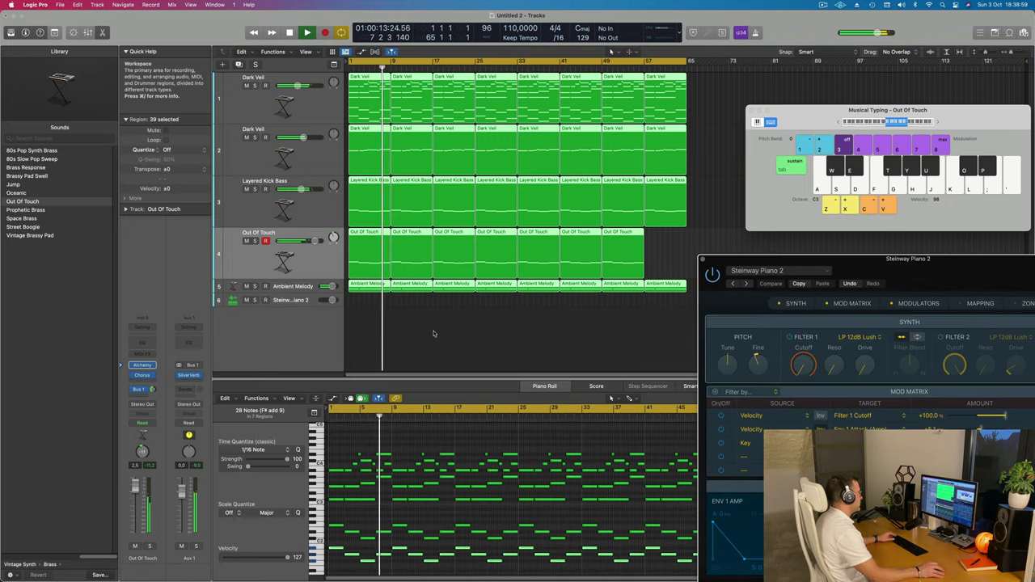
{"action": "left_click", "coordinate": [681, 246]}
{"action": "left_click", "coordinate": [631, 251]}
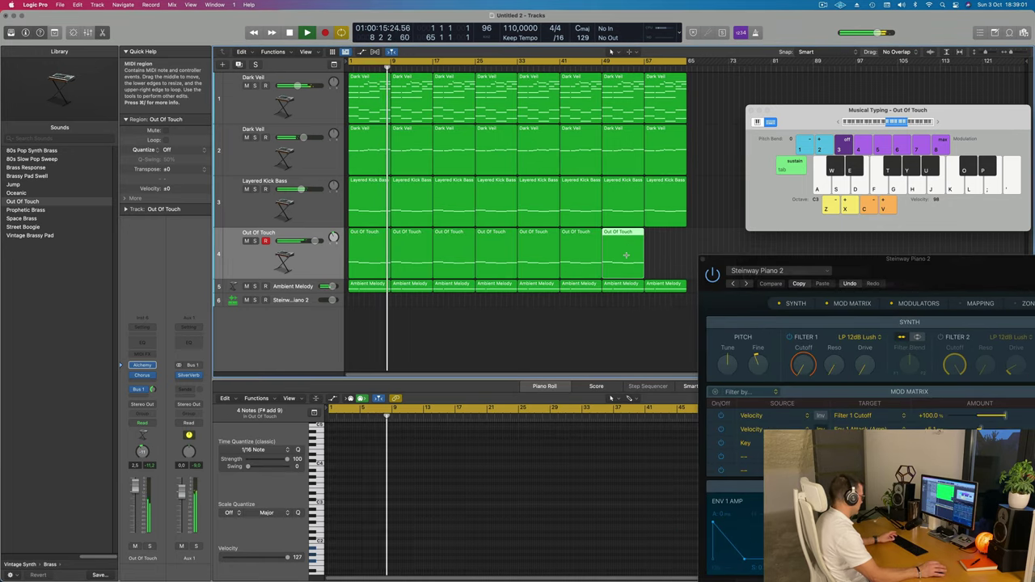
{"action": "key", "text": "super+r"}
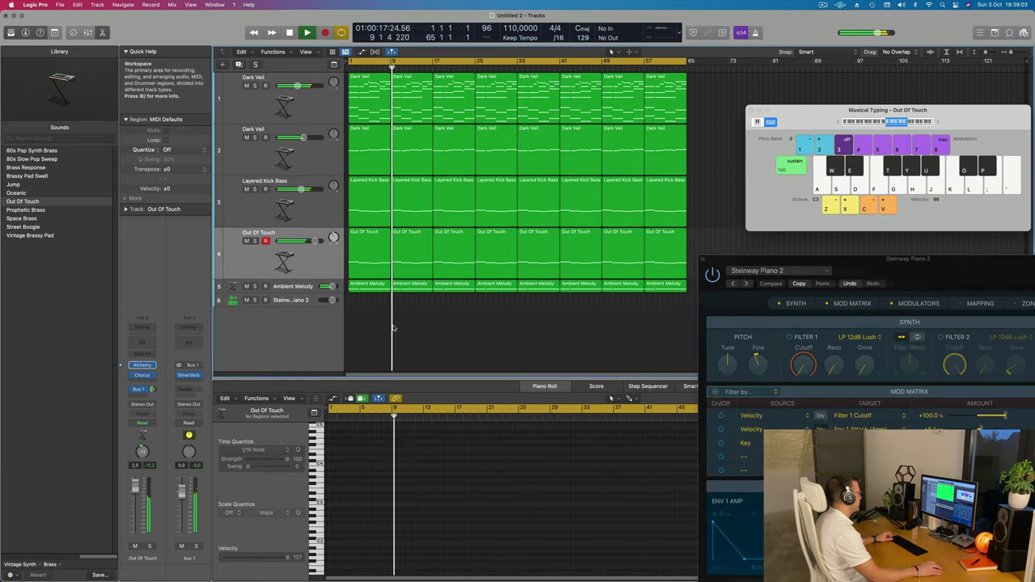
{"action": "left_click", "coordinate": [390, 321]}
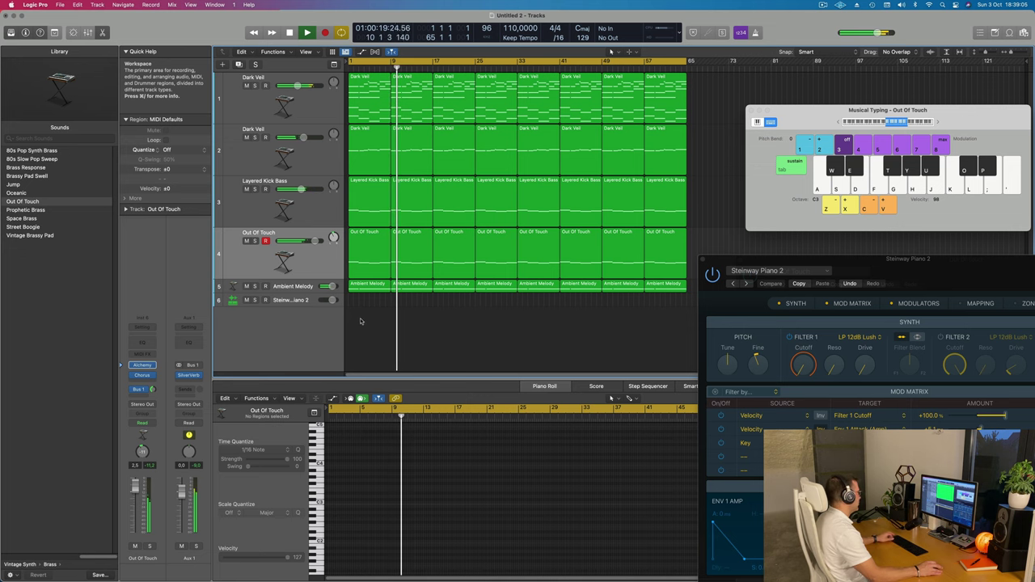
Step: Select the Steinway Piano 2 track, enlarge its row to match the other tracks and restart playback from the beginning
{"action": "key", "text": "super+Down"}
{"action": "key", "text": "super+Up"}
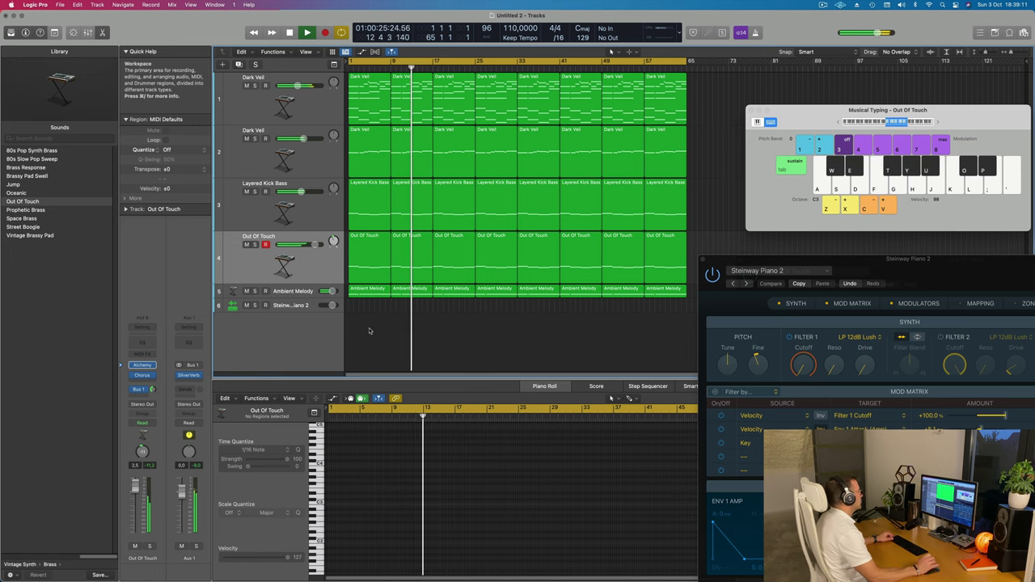
{"action": "left_click", "coordinate": [296, 312]}
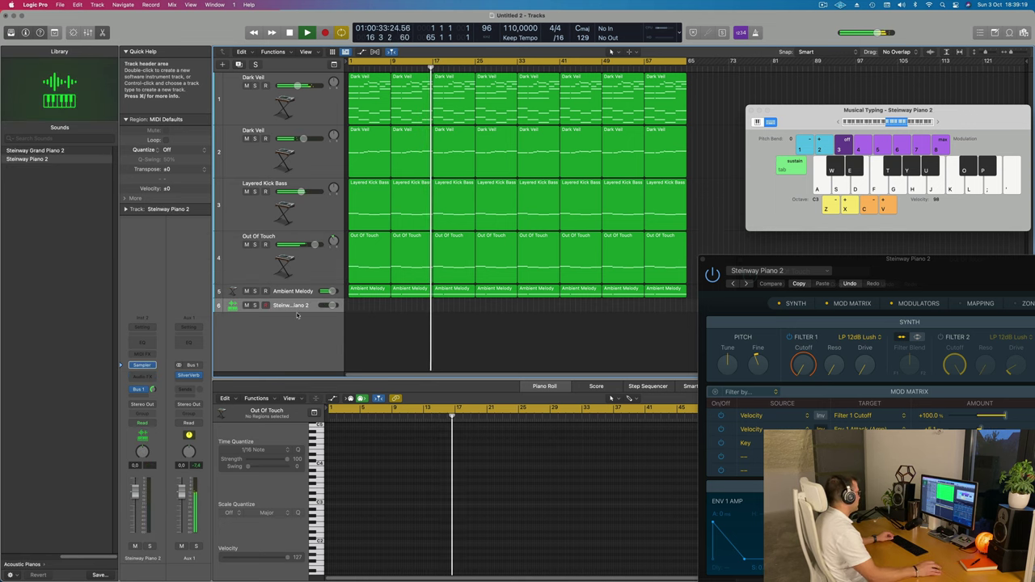
{"action": "left_click_drag", "start_coordinate": [296, 312], "coordinate": [301, 356]}
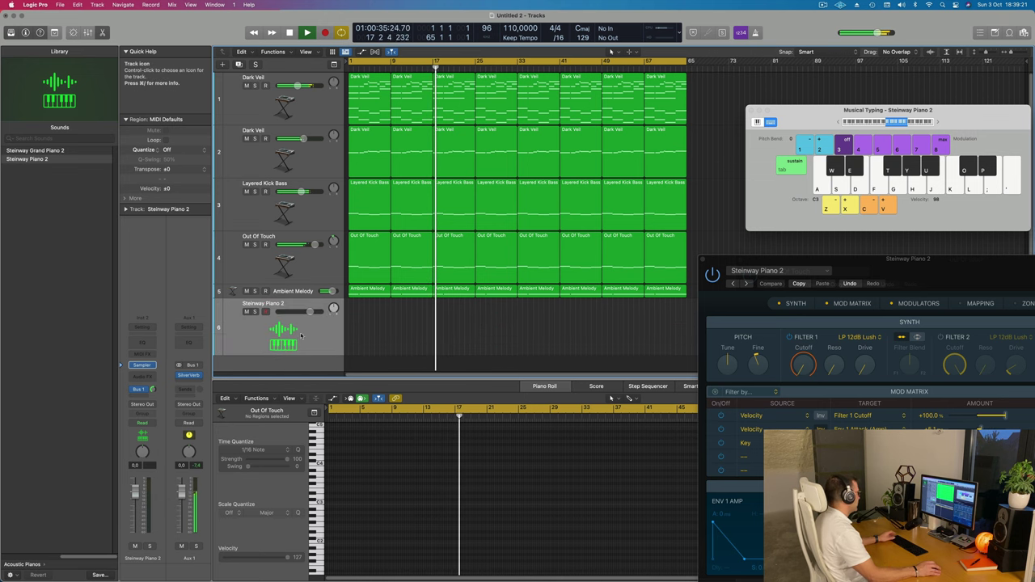
{"action": "key", "text": "Return"}
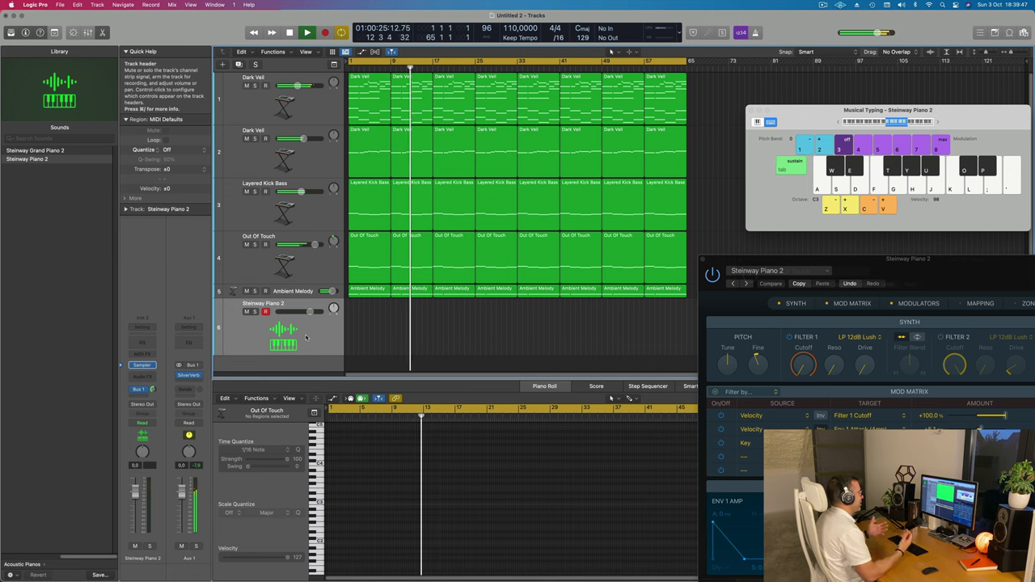
Step: Remove the Steinway Piano 2 instrument window from view, lower the piano track's volume to -4.3 dB and stop playback near the start
{"action": "left_click_drag", "start_coordinate": [924, 276], "coordinate": [802, 174]}
{"action": "left_click", "coordinate": [582, 159]}
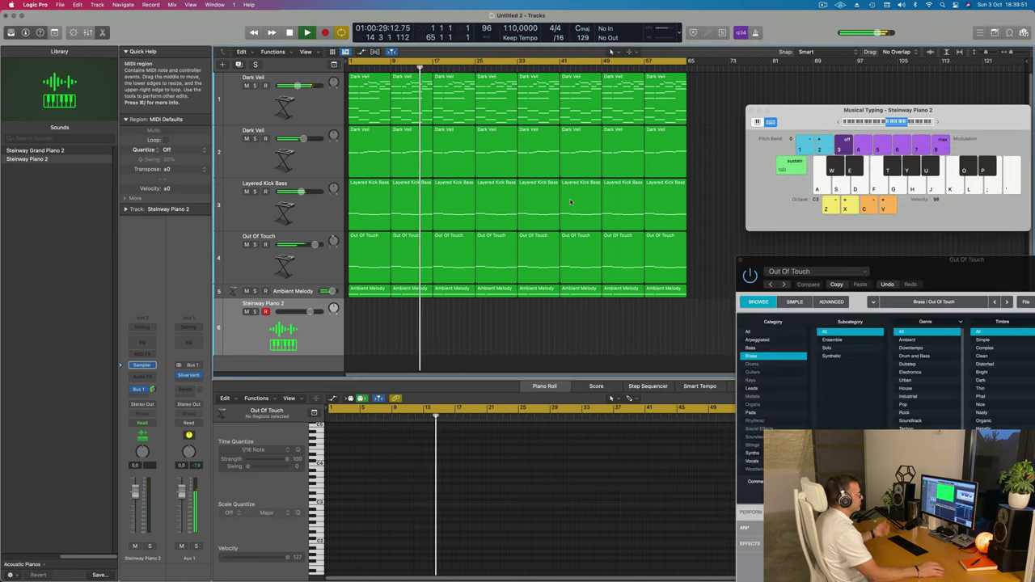
{"action": "key", "text": "Return"}
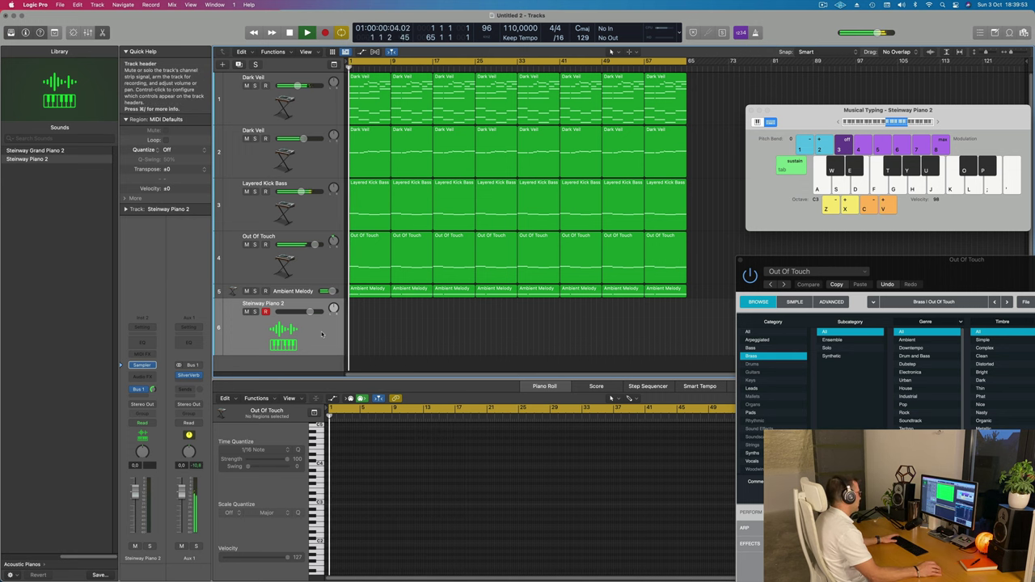
{"action": "key", "text": "space"}
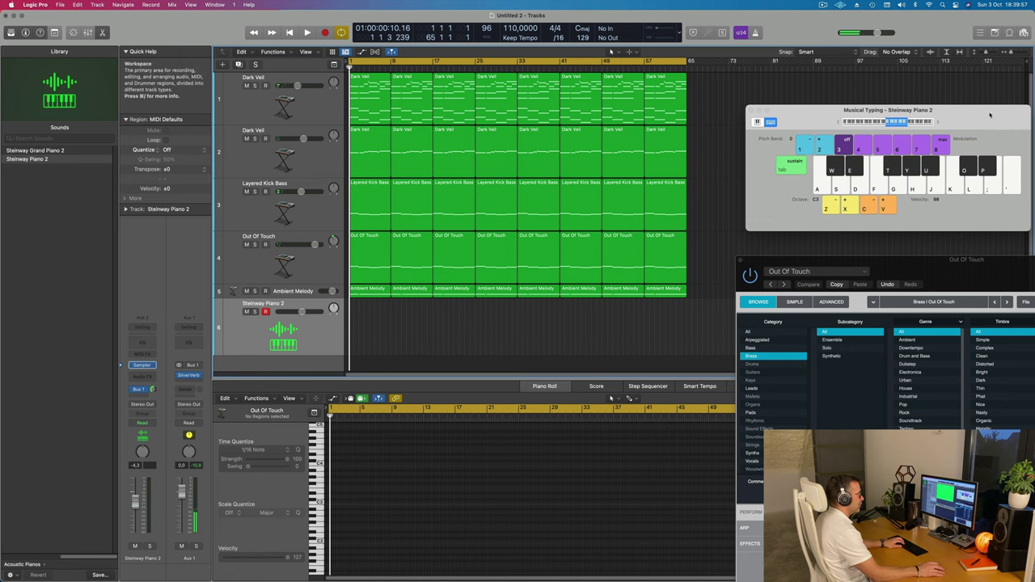
Step: Move the Musical Typing keyboard closer to the arrangement and try D4 and E4 on the piano over playback
{"action": "left_click_drag", "start_coordinate": [990, 114], "coordinate": [885, 127]}
{"action": "key", "text": "l"}
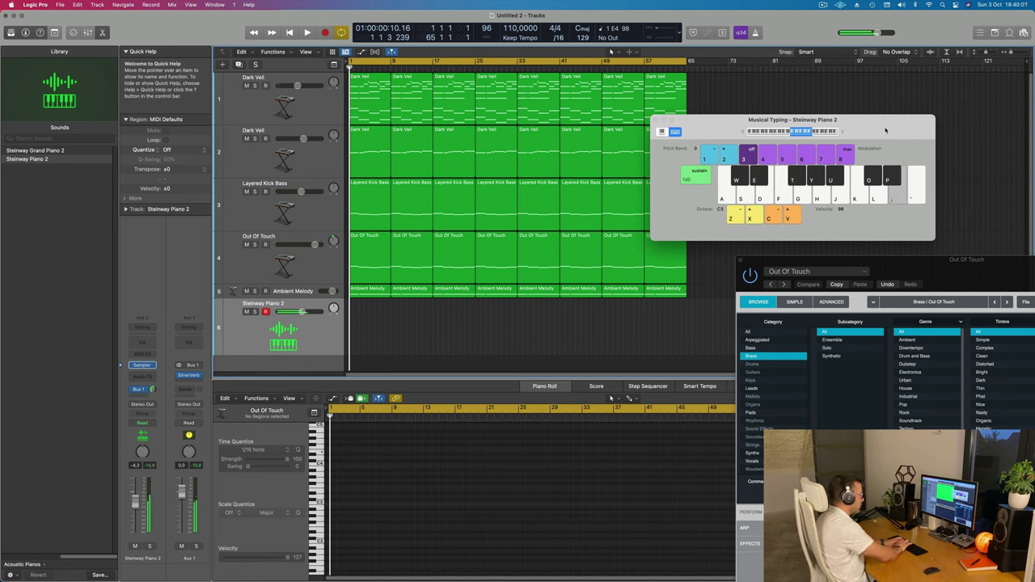
{"action": "key", "text": "space"}
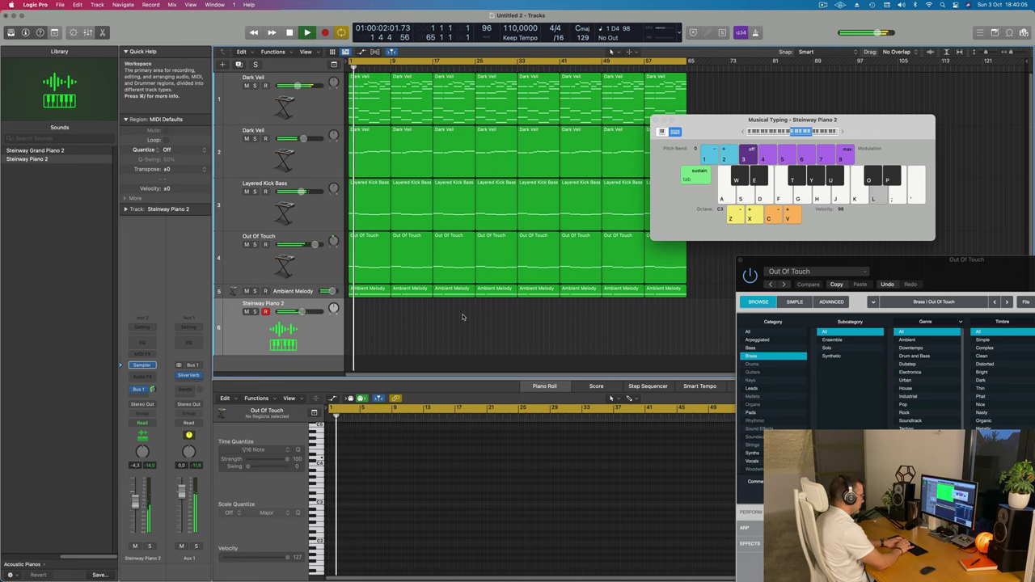
{"action": "key", "text": "semicolon"}
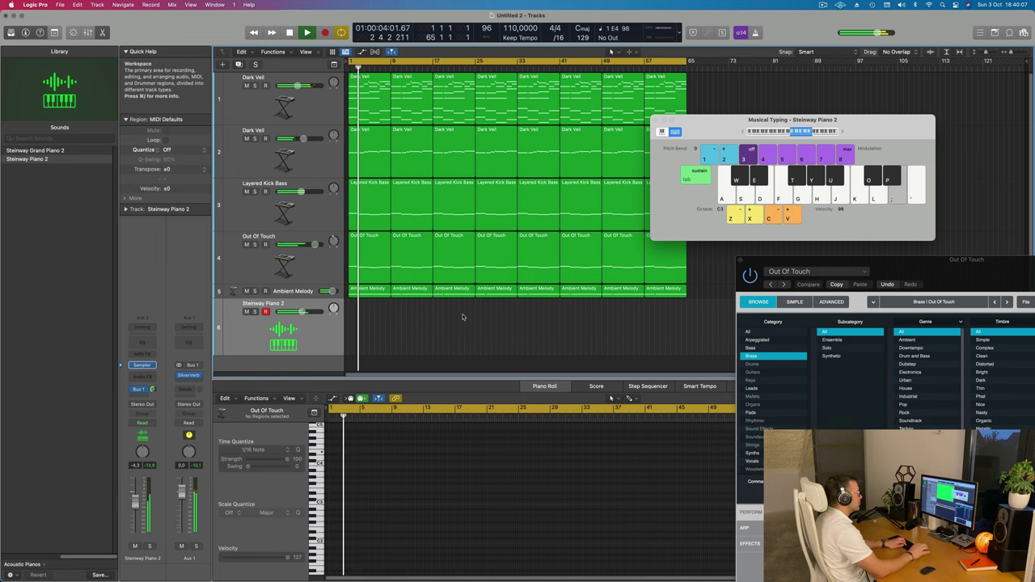
{"action": "key", "text": "l"}
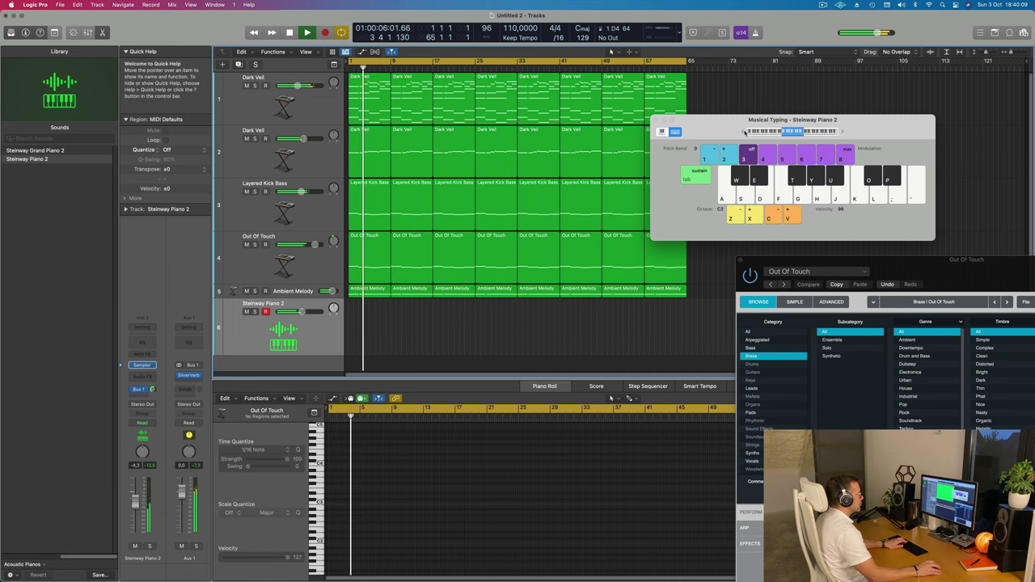
{"action": "key", "text": "l"}
Step: Raise the Musical Typing octave to C4, try notes such as C5 and G4, and set the piano track's volume to -1.6 dB
{"action": "key", "text": "x"}
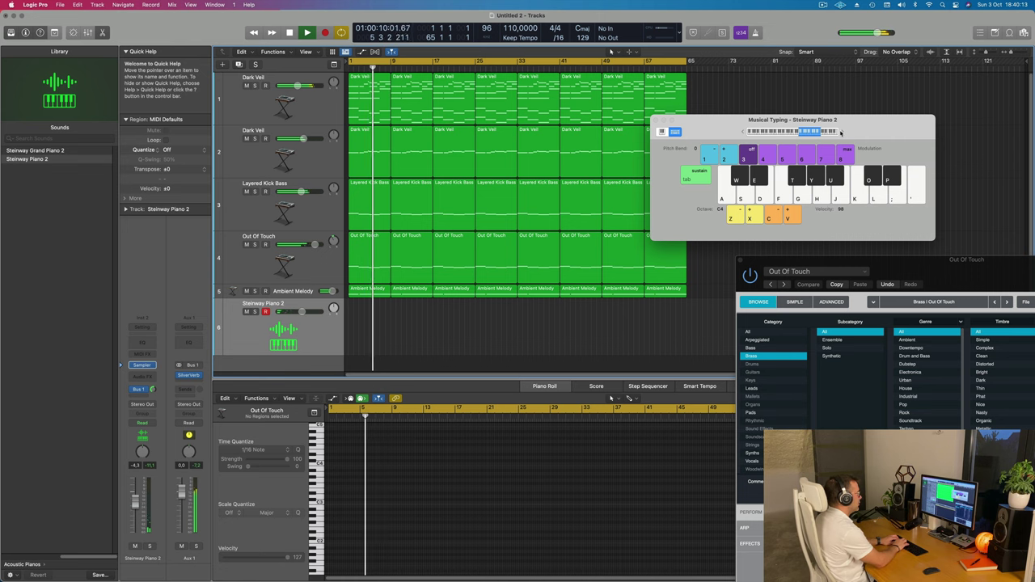
{"action": "key", "text": "k"}
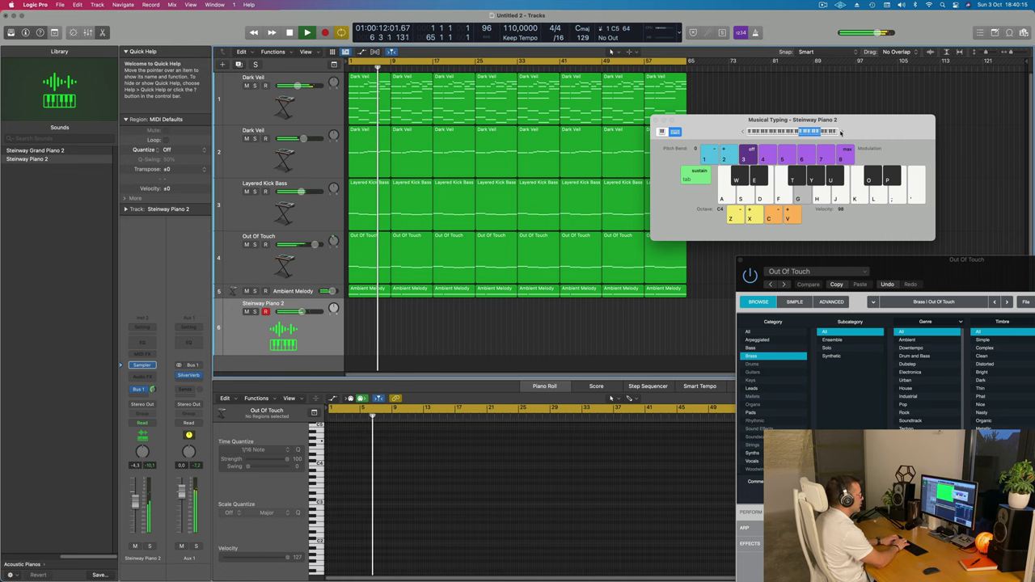
{"action": "key", "text": "d"}
{"action": "key", "text": "f"}
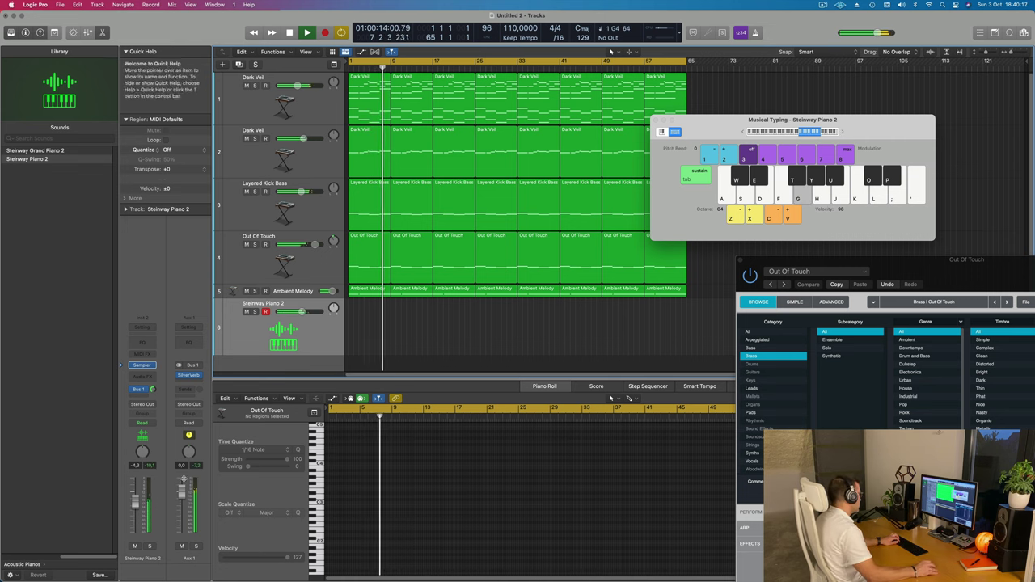
{"action": "key", "text": "g"}
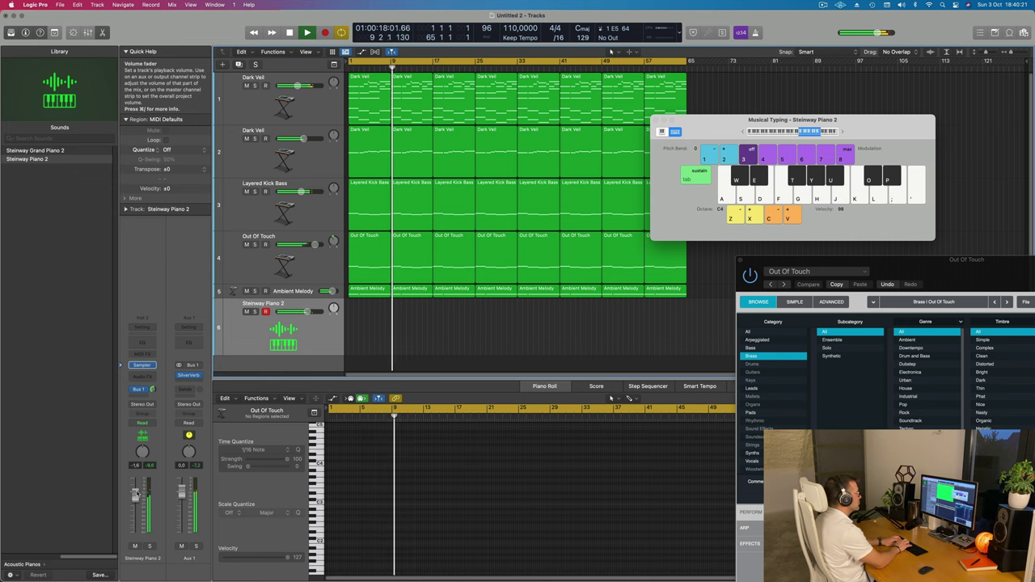
Step: Improvise a descending piano melody between E5 and A4 over the playing arrangement
{"action": "key", "text": "l"}
{"action": "key", "text": "j"}
{"action": "key", "text": "k"}
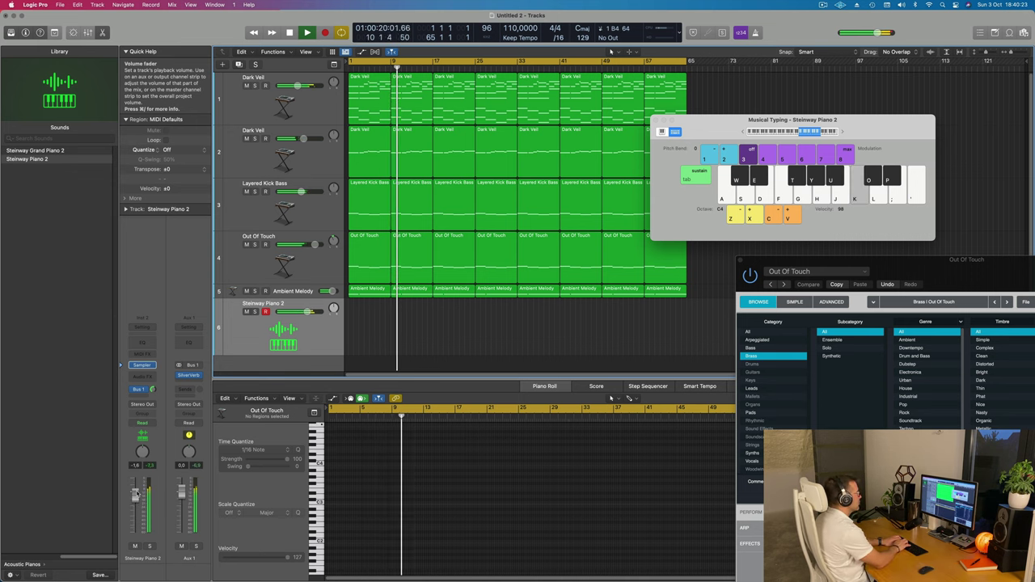
{"action": "key", "text": "h"}
{"action": "key", "text": "j"}
{"action": "key", "text": "h"}
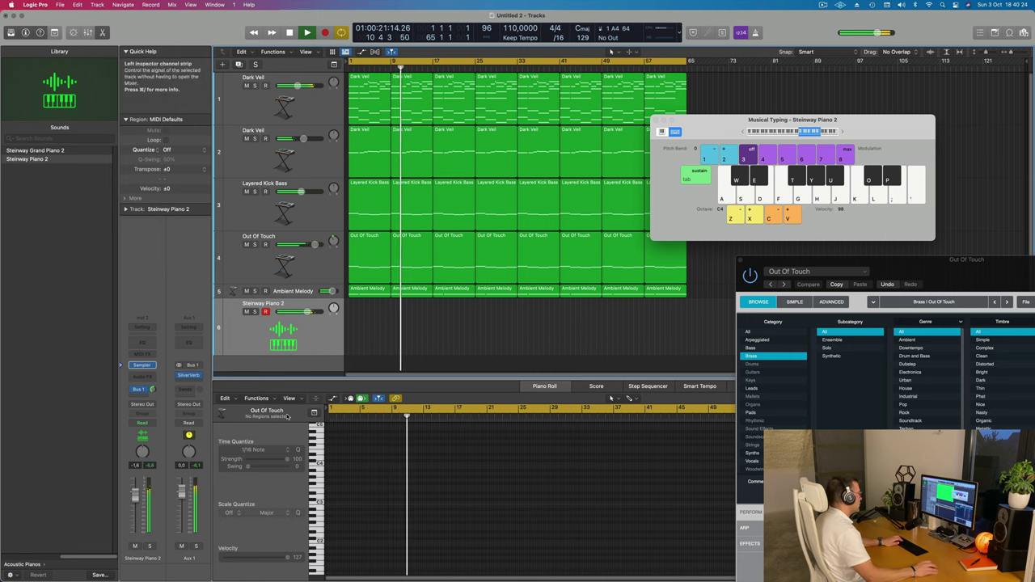
Step: Select the first Layered Kick Bass region and try G#4, A#4 and D#5 on the piano over playback
{"action": "left_click", "coordinate": [366, 194]}
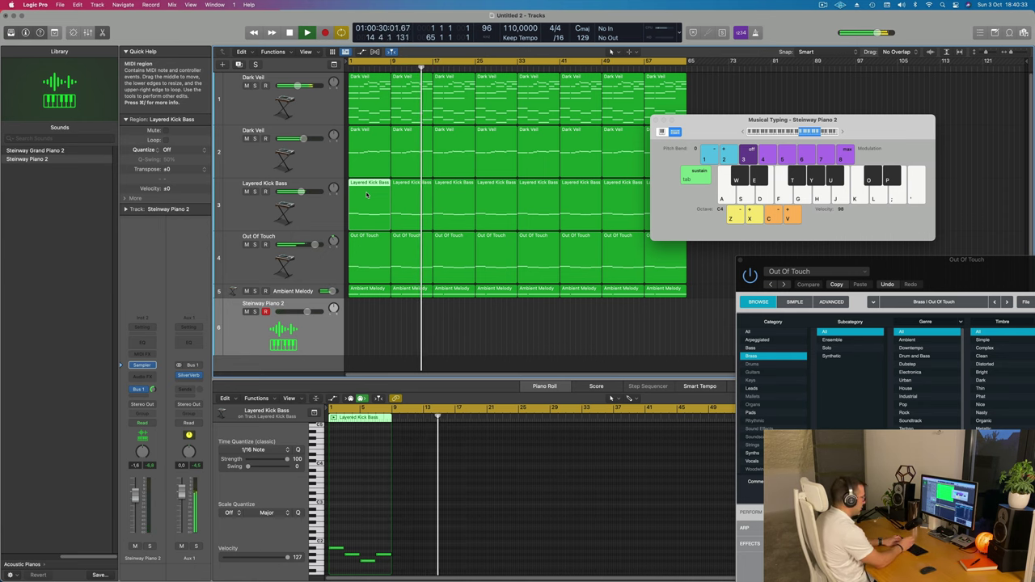
{"action": "key", "text": "y"}
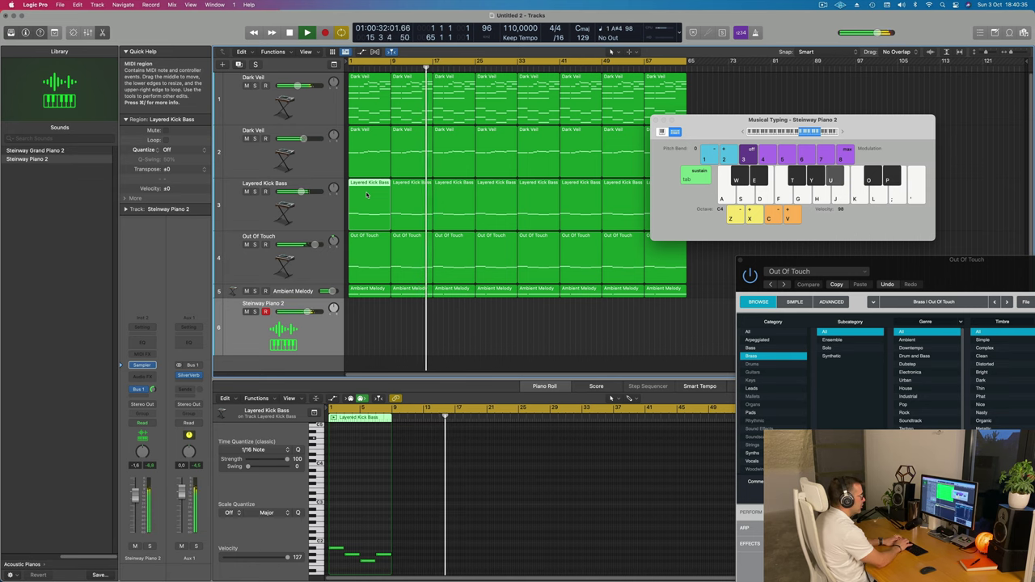
{"action": "key", "text": "u"}
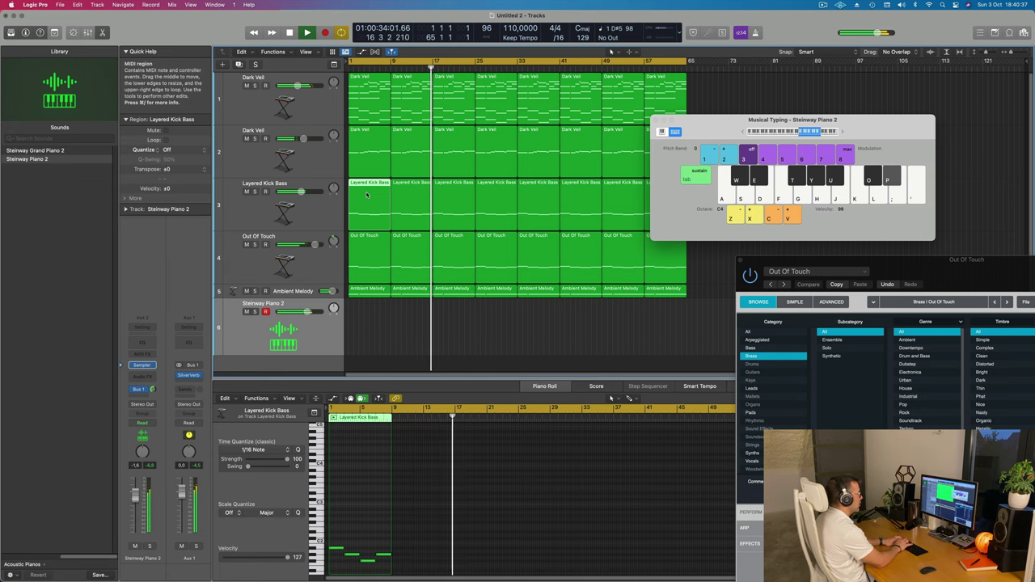
{"action": "key", "text": "u"}
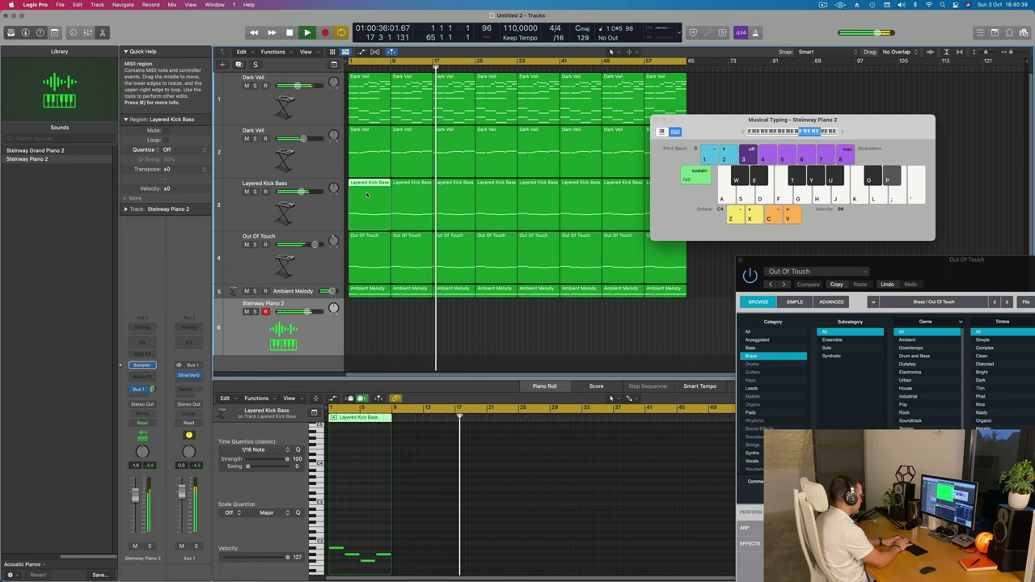
{"action": "key", "text": "y"}
Step: Record a short piano phrase with D#5, C#5, A#4, G#4 and F#4 over bars 25 to 29
{"action": "key", "text": "r"}
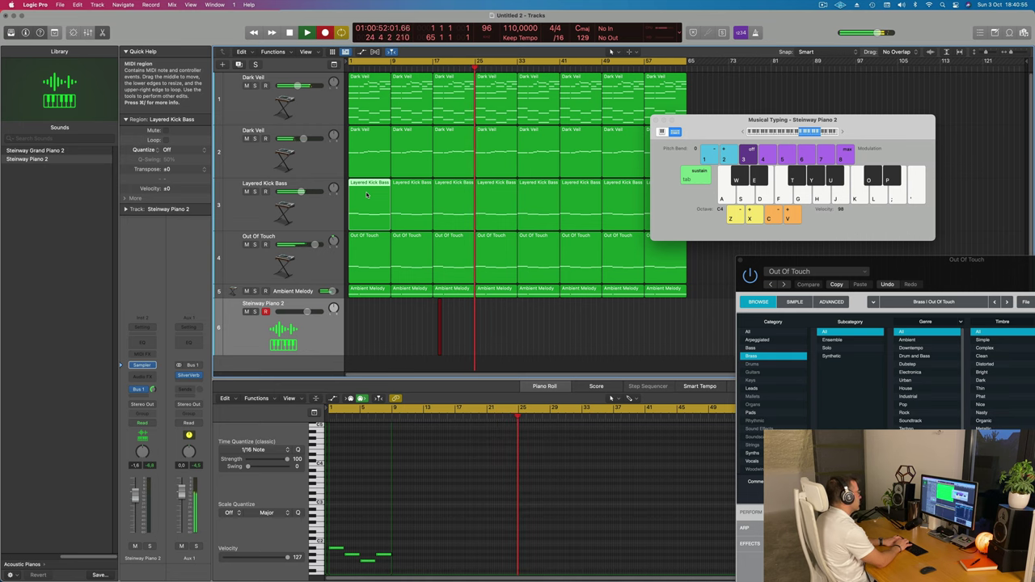
{"action": "key", "text": "e"}
{"action": "key", "text": "o"}
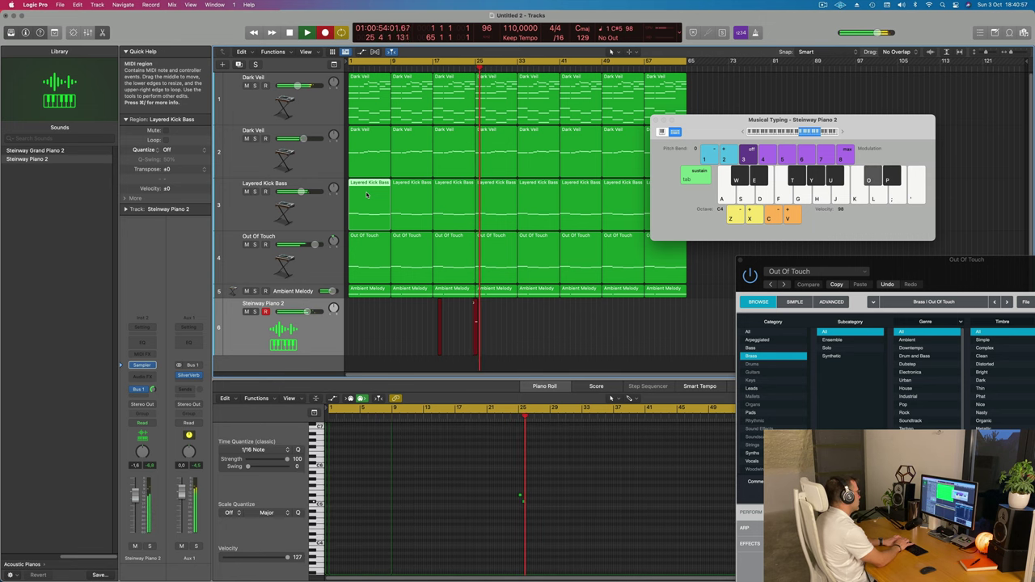
{"action": "key", "text": "y"}
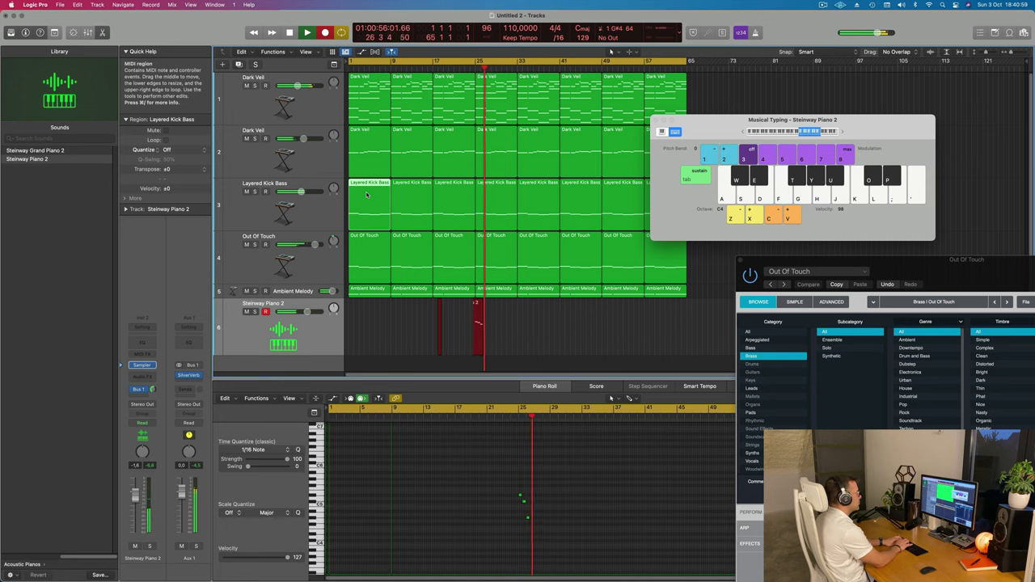
{"action": "key", "text": "p"}
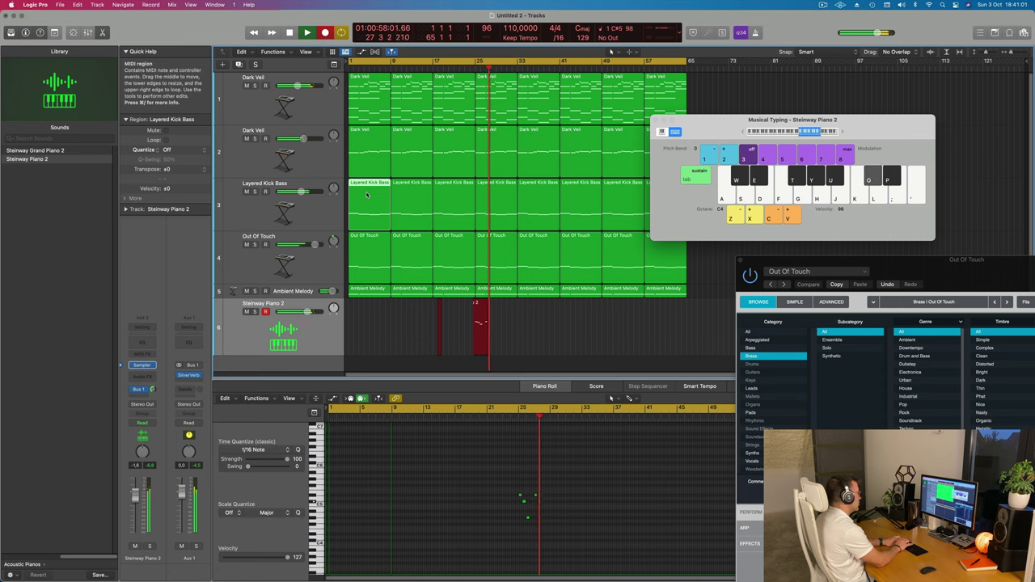
{"action": "key", "text": "o"}
{"action": "key", "text": "u"}
{"action": "key", "text": "t"}
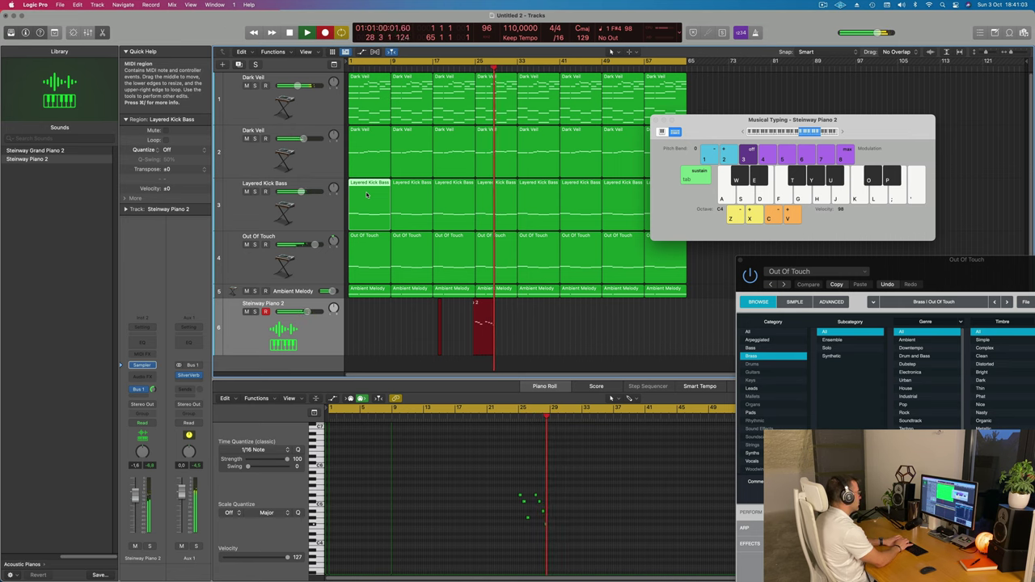
{"action": "key", "text": "y"}
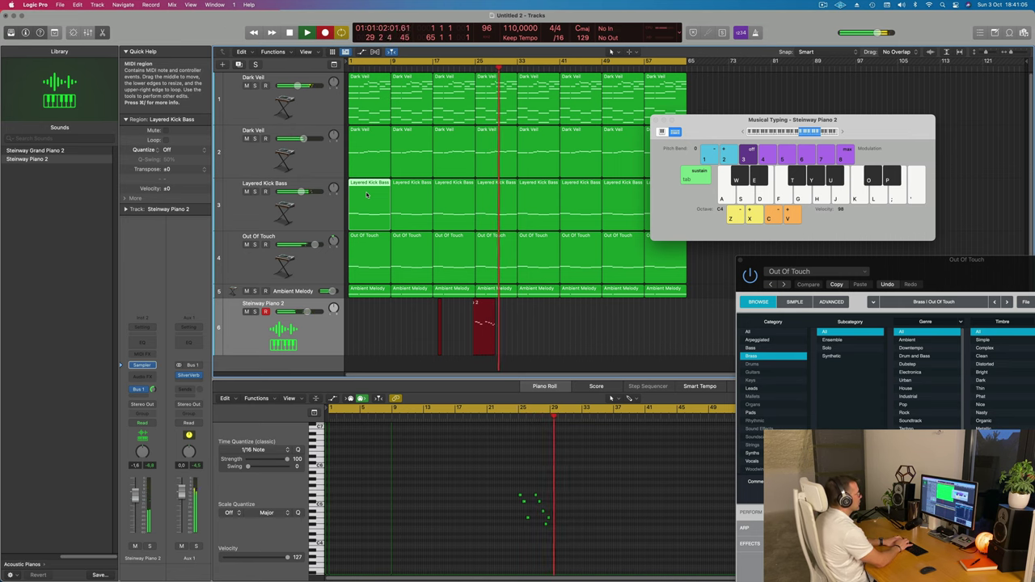
{"action": "key", "text": "space"}
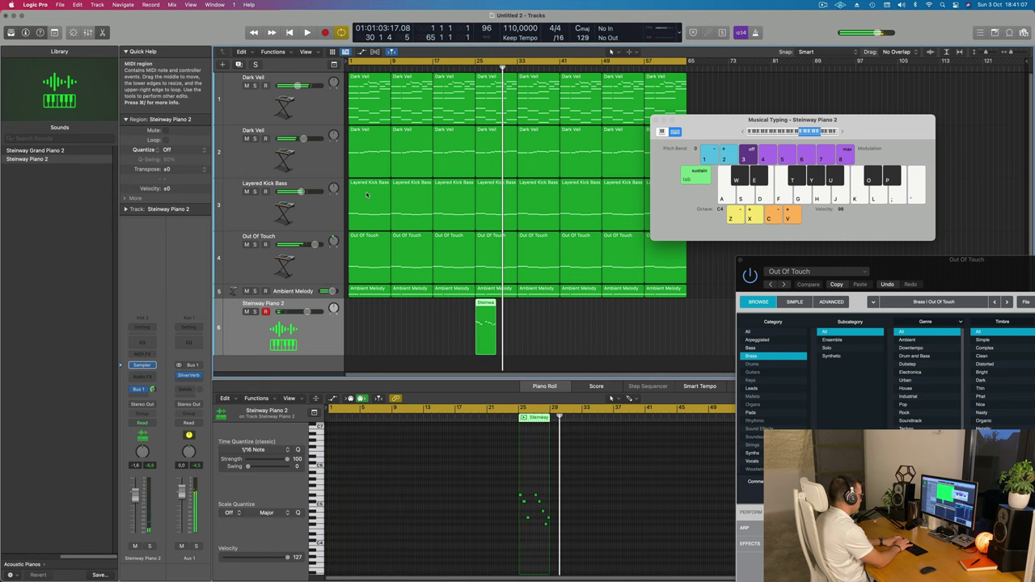
Step: Start a new piano recording from the beginning and play D#5, C#5, F#4, G#4 and A#4 over bars 3 to 5
{"action": "key", "text": "r"}
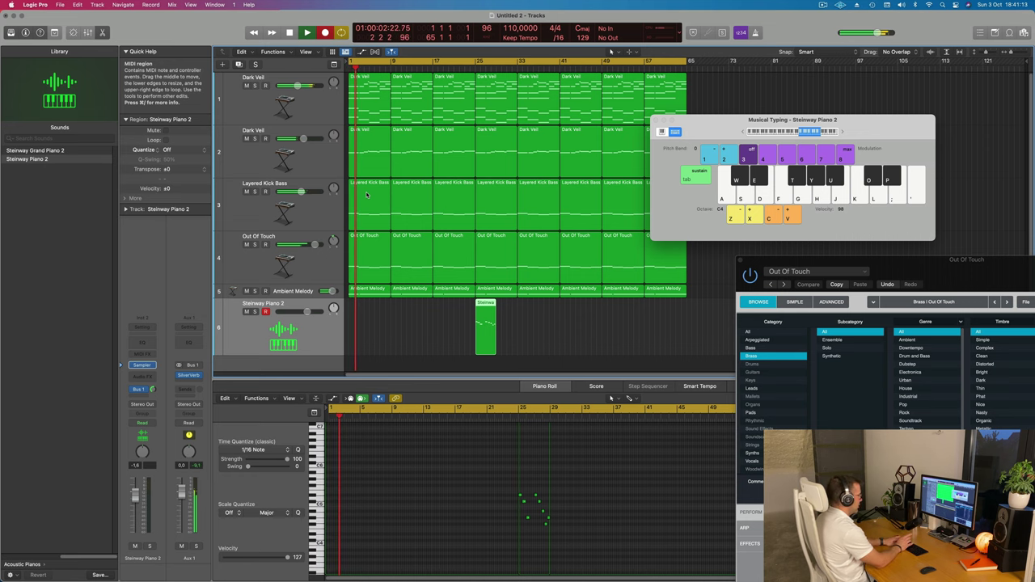
{"action": "key", "text": "p"}
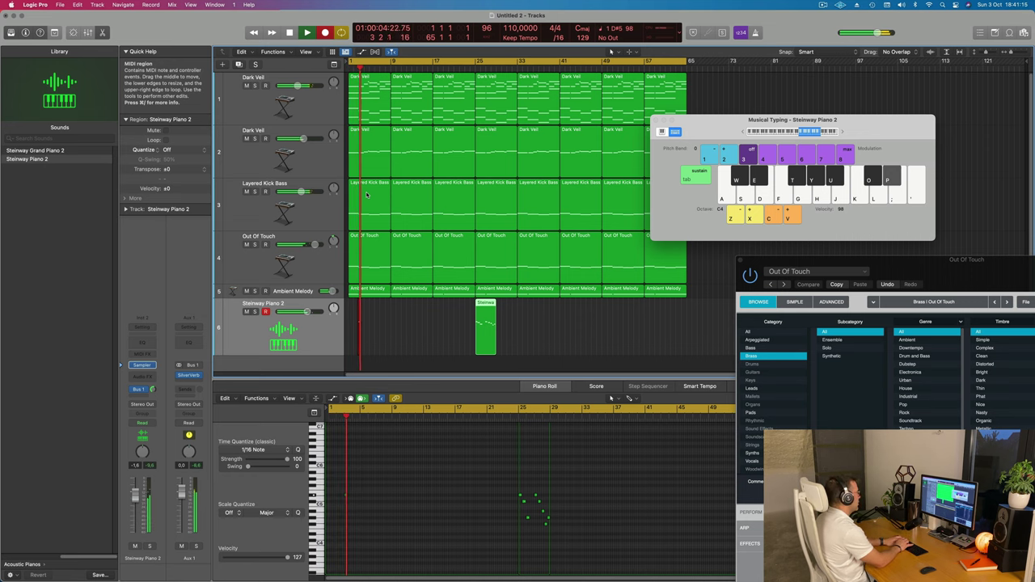
{"action": "key", "text": "i"}
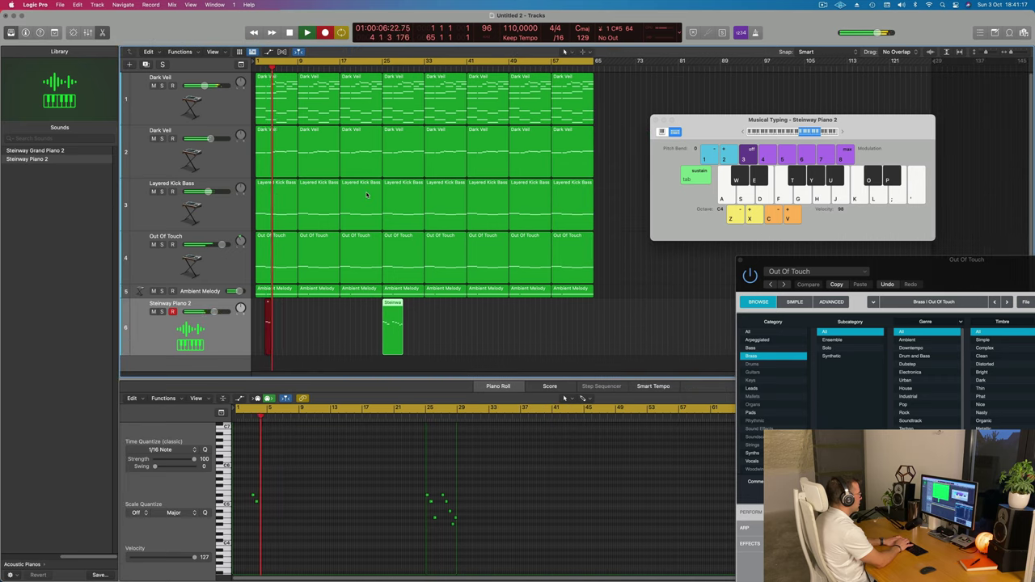
{"action": "key", "text": "t"}
{"action": "key", "text": "y"}
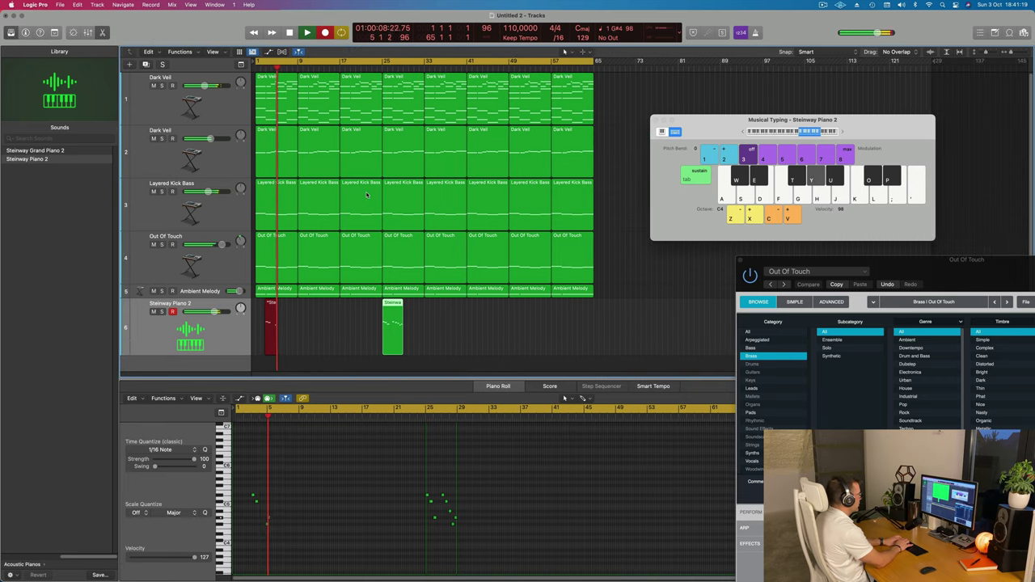
{"action": "key", "text": "u"}
{"action": "key", "text": "u"}
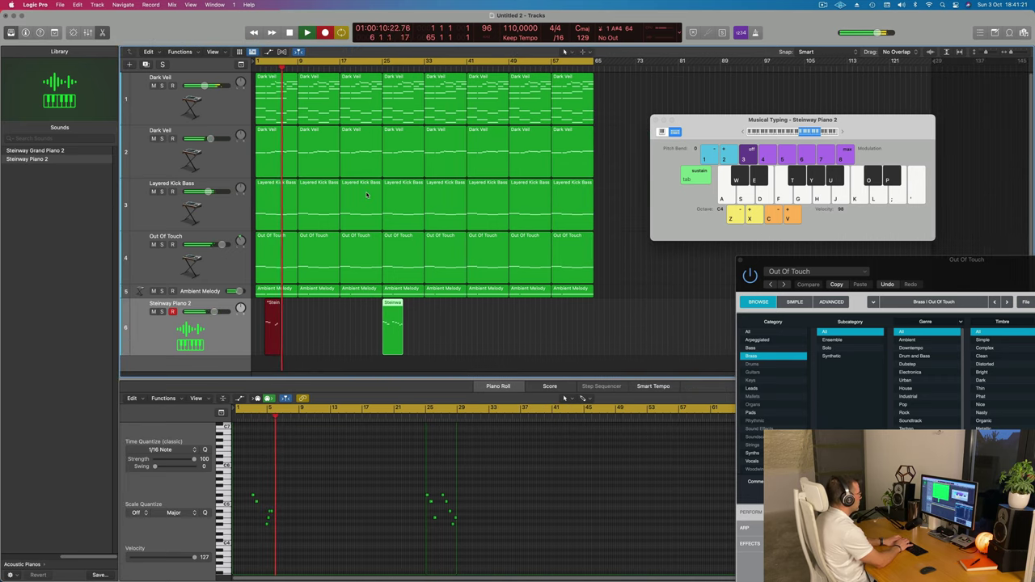
Step: Continue the piano take with repeated A#4 notes alternating with D#5 and C#5 over bars 6 to 9
{"action": "key", "text": "u"}
{"action": "key", "text": "u"}
{"action": "key", "text": "p"}
{"action": "key", "text": "o"}
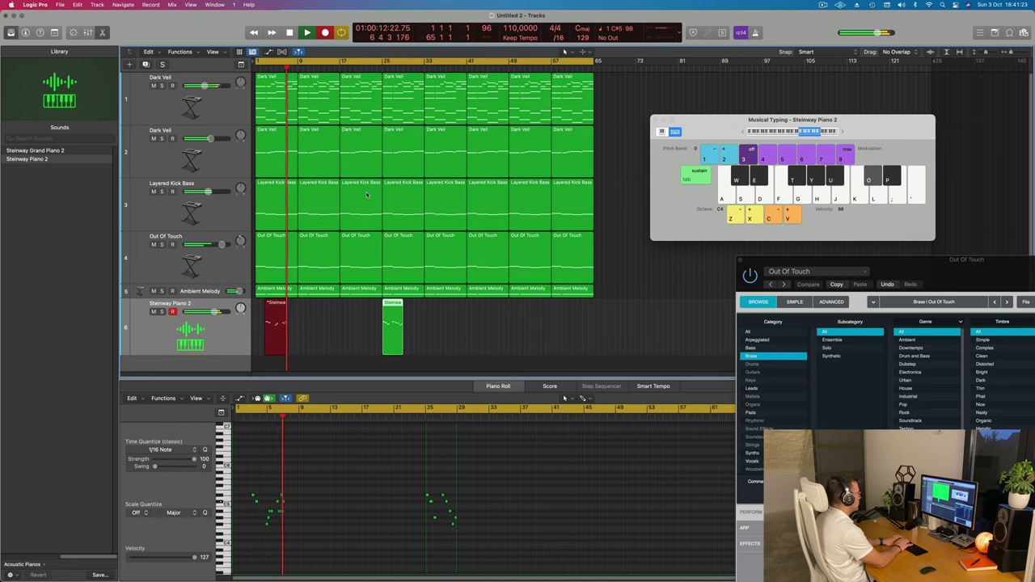
{"action": "key", "text": "p"}
{"action": "key", "text": "u"}
{"action": "key", "text": "p"}
{"action": "key", "text": "u"}
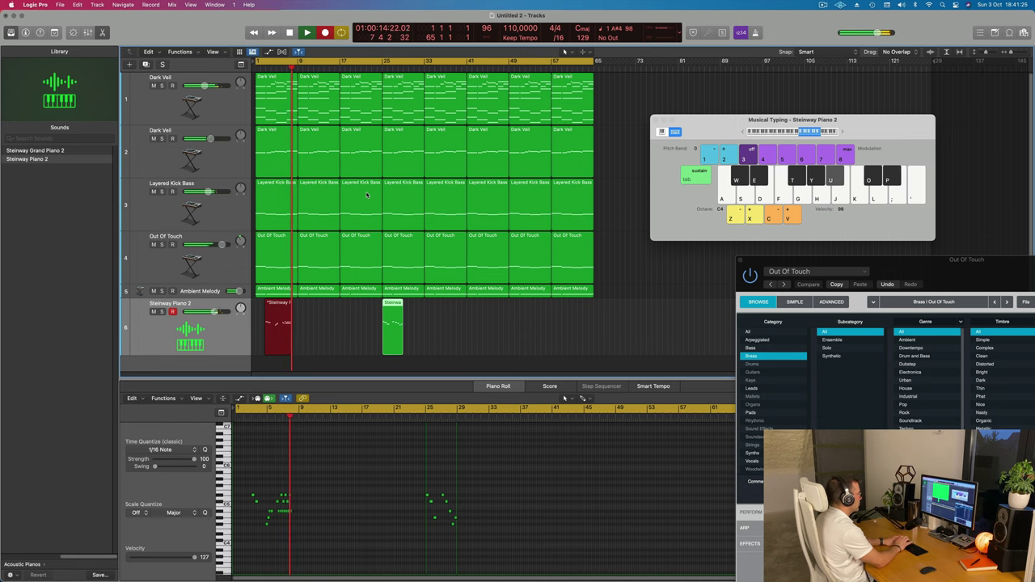
{"action": "key", "text": "u"}
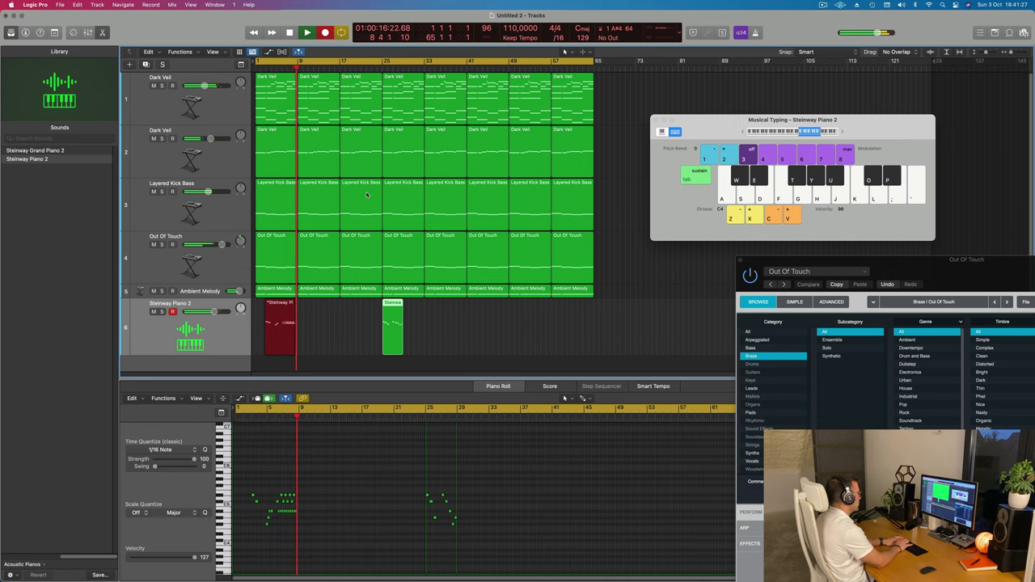
{"action": "key", "text": "o"}
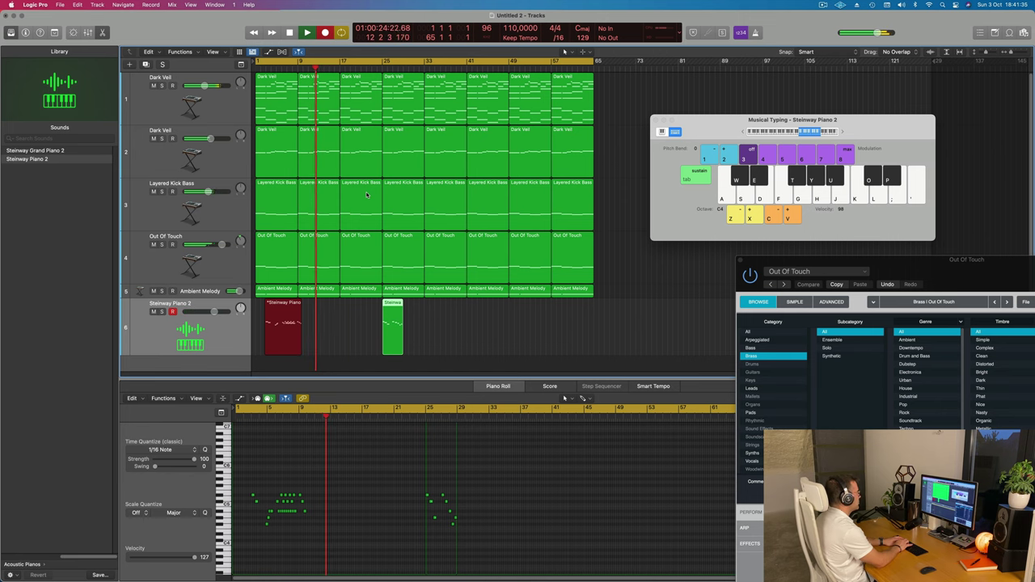
Step: Record the alternating D#5, C#5 and A#4 piano pattern over bars 13 to 17
{"action": "key", "text": "o"}
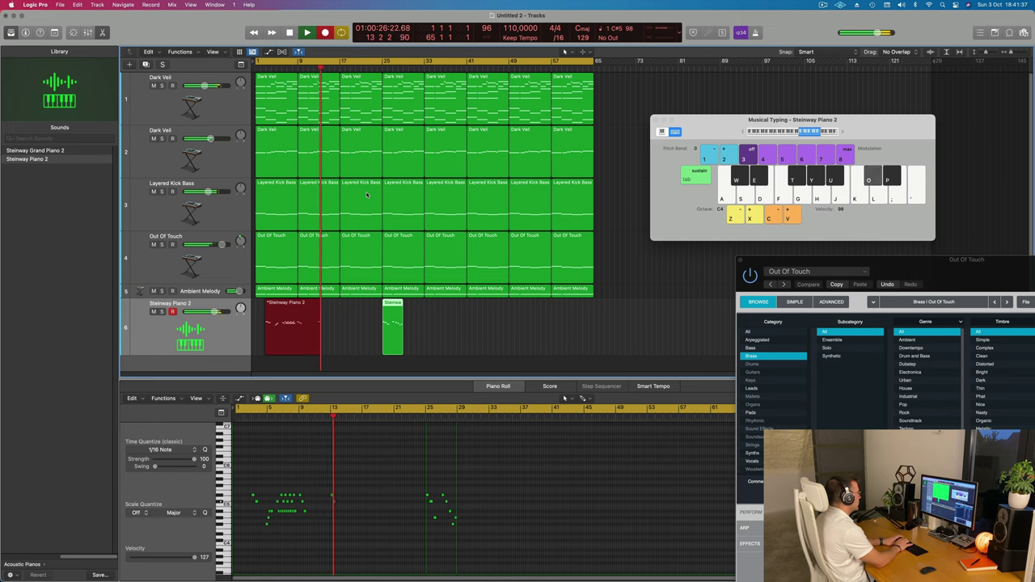
{"action": "key", "text": "u"}
{"action": "key", "text": "o"}
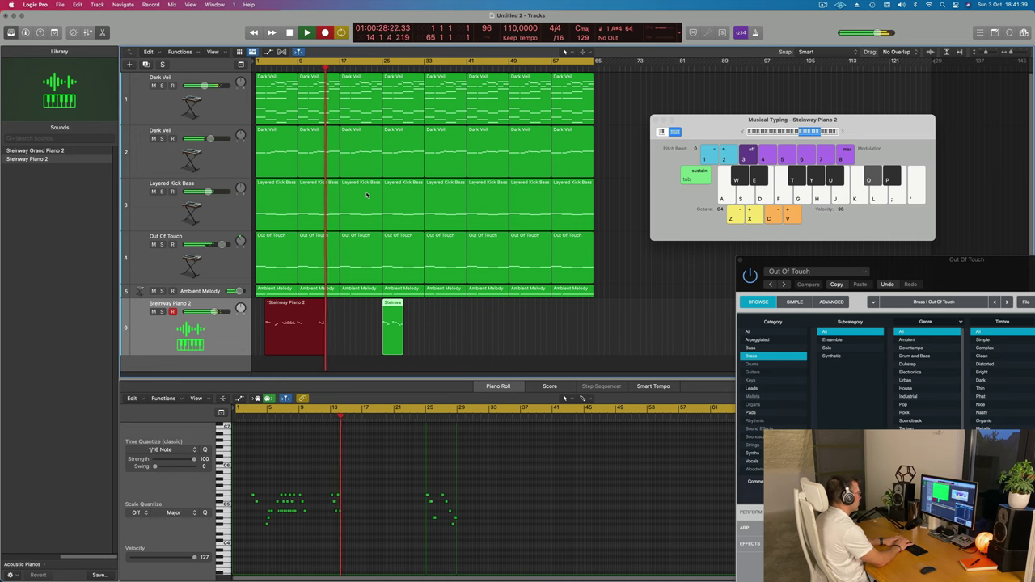
{"action": "key", "text": "u"}
{"action": "key", "text": "p"}
{"action": "key", "text": "u"}
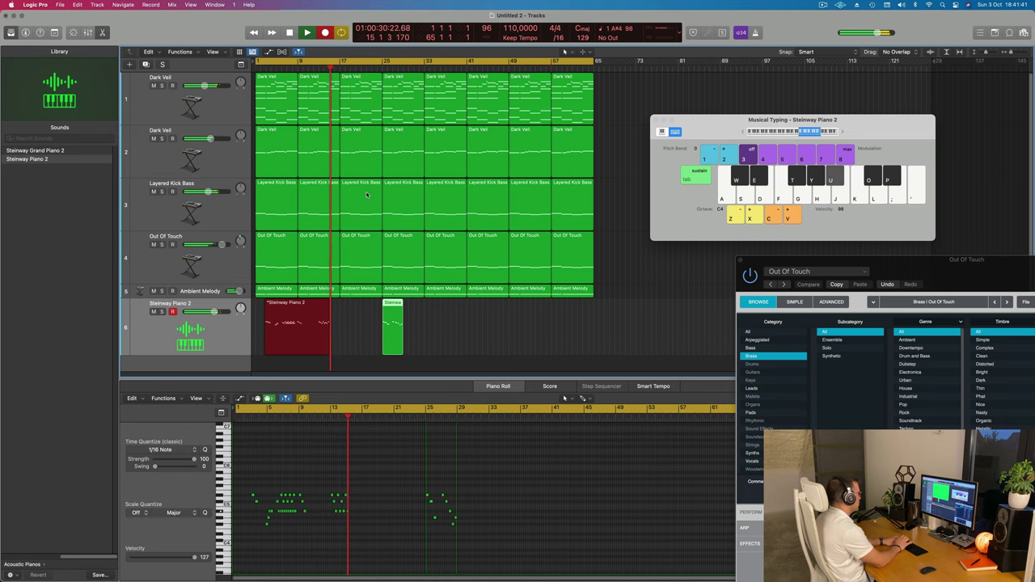
{"action": "key", "text": "o"}
{"action": "key", "text": "u"}
{"action": "key", "text": "u"}
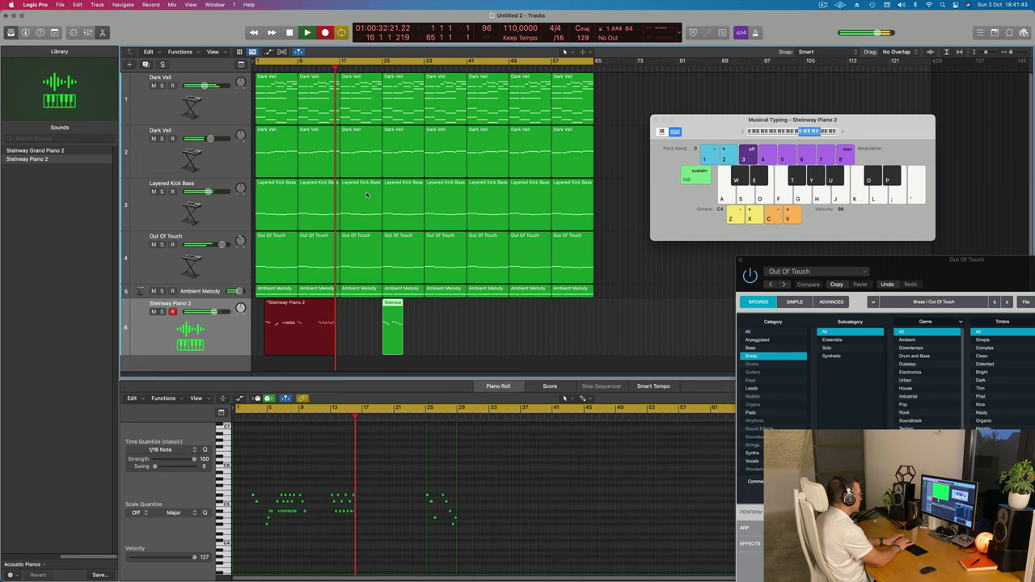
{"action": "key", "text": "u"}
{"action": "key", "text": "p"}
{"action": "key", "text": "u"}
{"action": "key", "text": "o"}
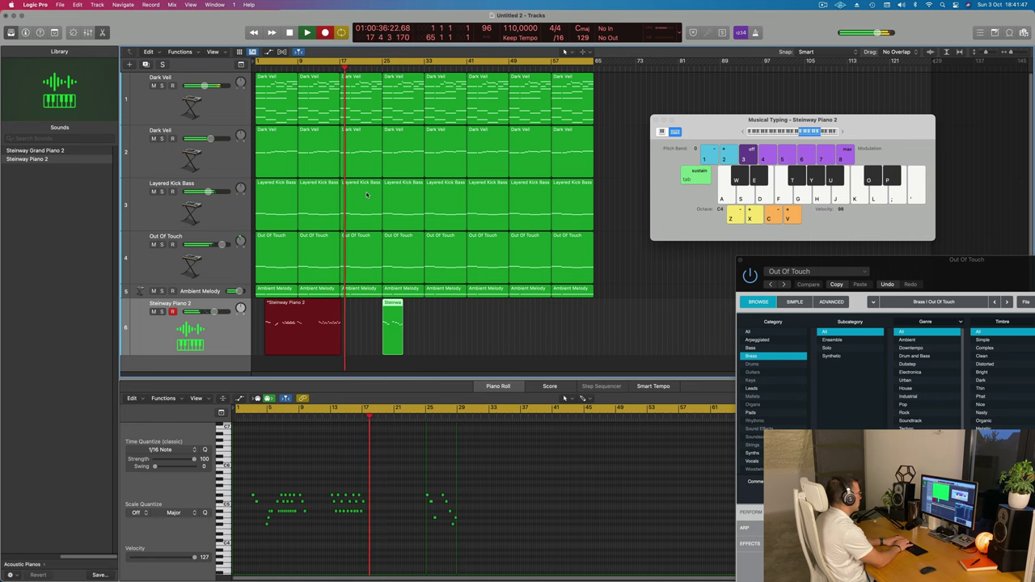
Step: Add a short piano phrase of D#5, A#4, C#5 and G#4 to the take over bars 18 and 19
{"action": "key", "text": "p"}
{"action": "key", "text": "u"}
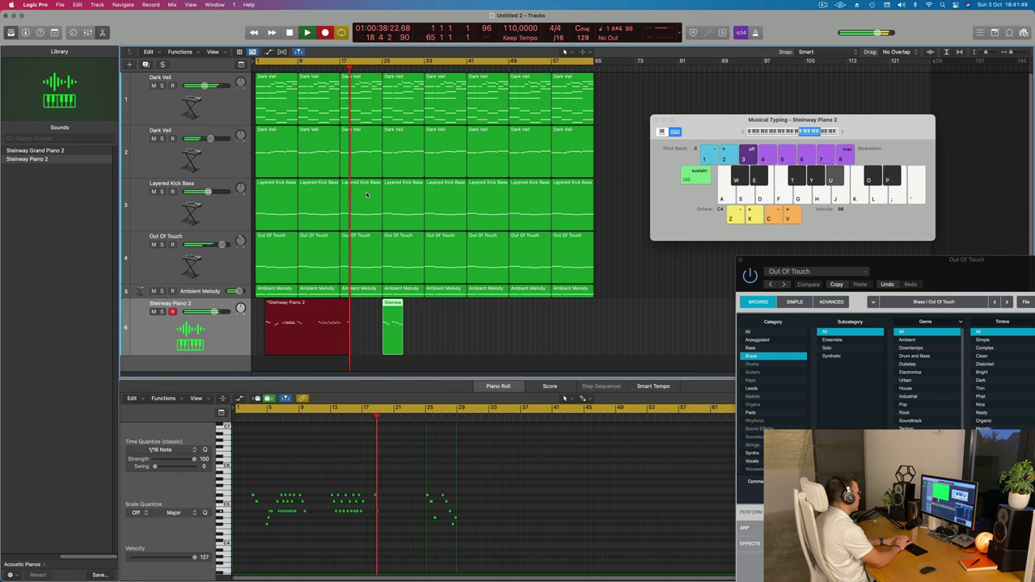
{"action": "key", "text": "o"}
{"action": "key", "text": "y"}
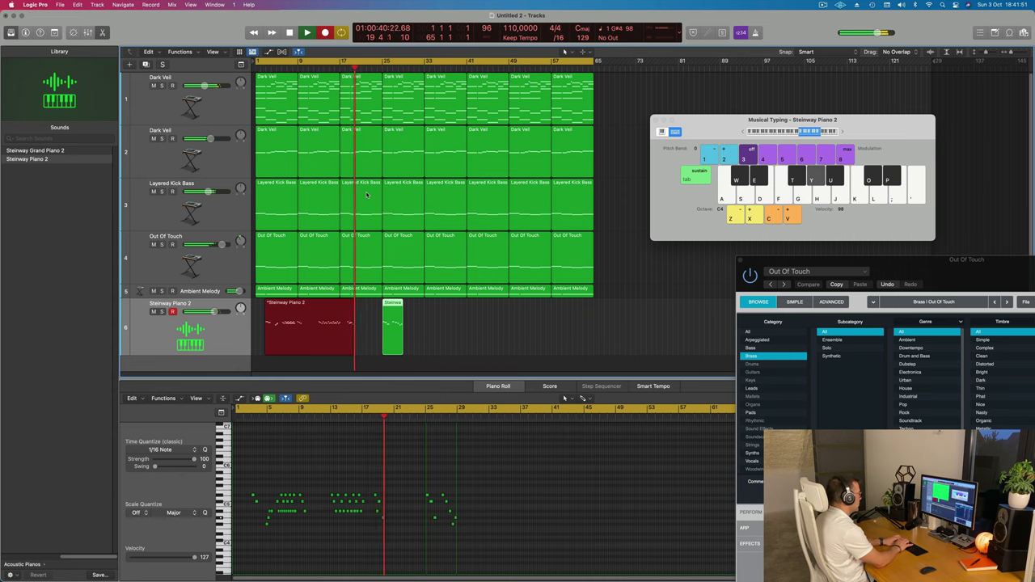
Step: Extend the piano take with D#5 and C#5 notes against repeated A#4 over bars 20 to 23
{"action": "key", "text": "p"}
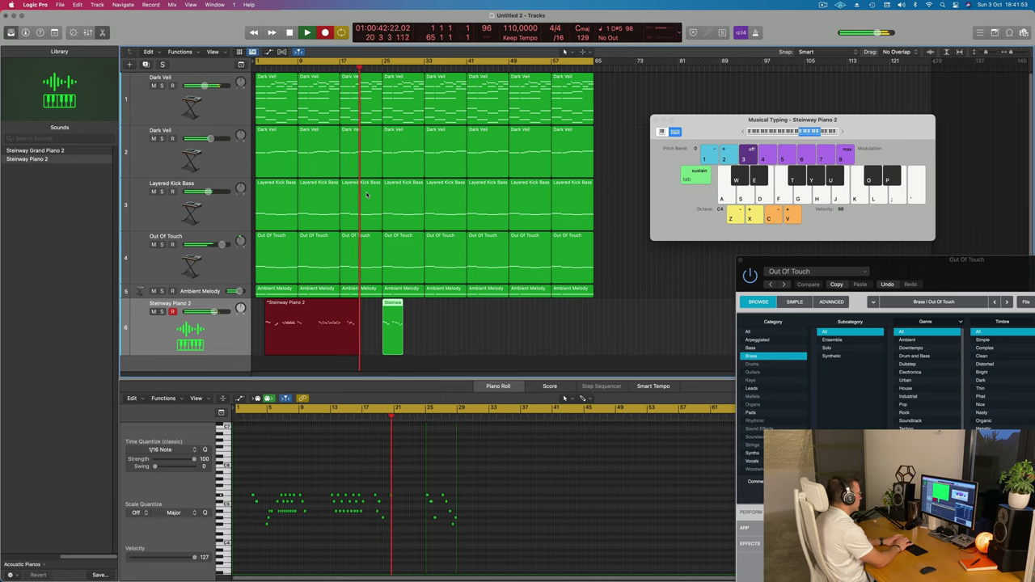
{"action": "key", "text": "u"}
{"action": "key", "text": "o"}
{"action": "key", "text": "p"}
{"action": "key", "text": "o"}
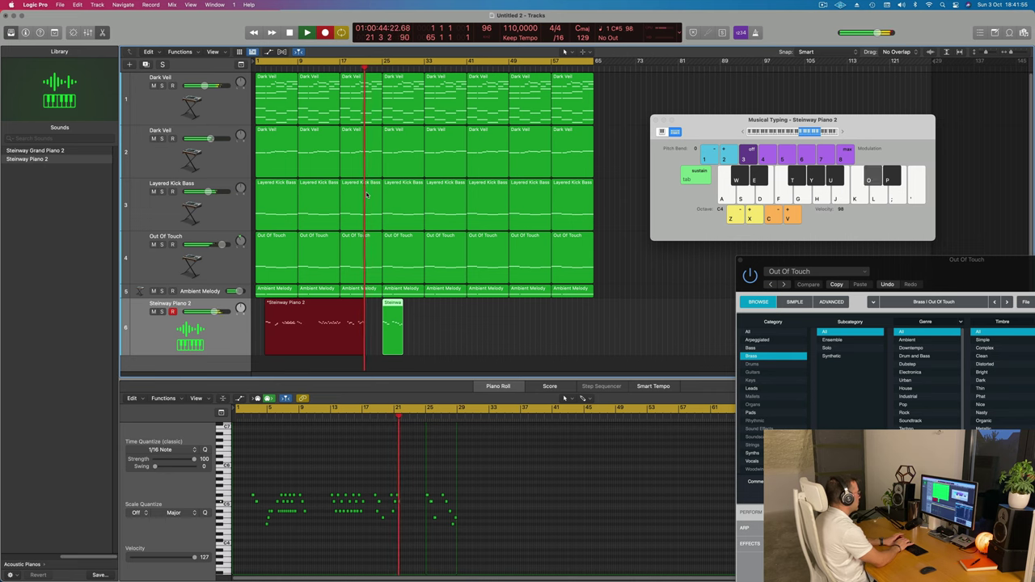
{"action": "key", "text": "u"}
{"action": "key", "text": "o"}
{"action": "key", "text": "u"}
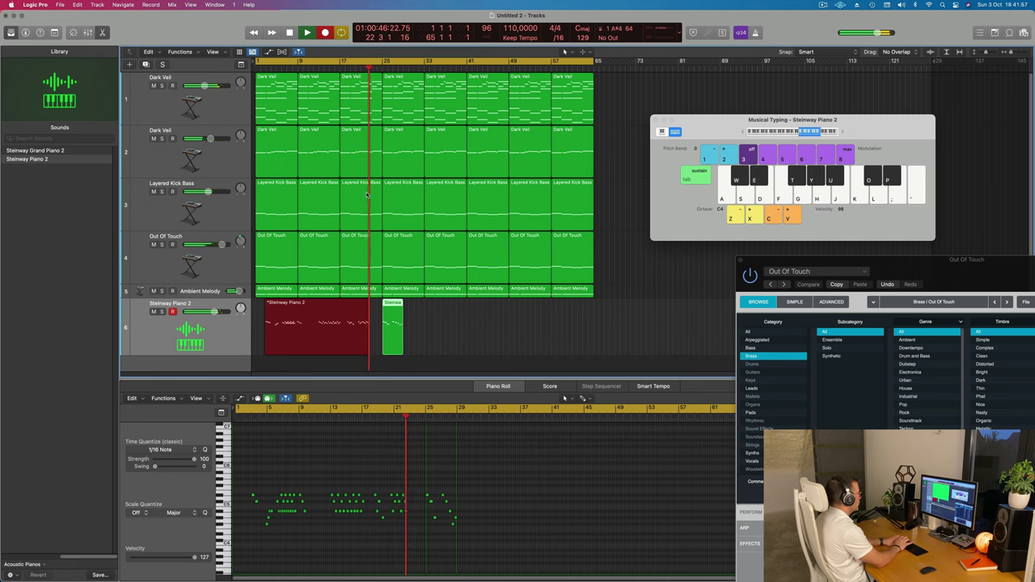
{"action": "key", "text": "p"}
{"action": "key", "text": "u"}
{"action": "key", "text": "u"}
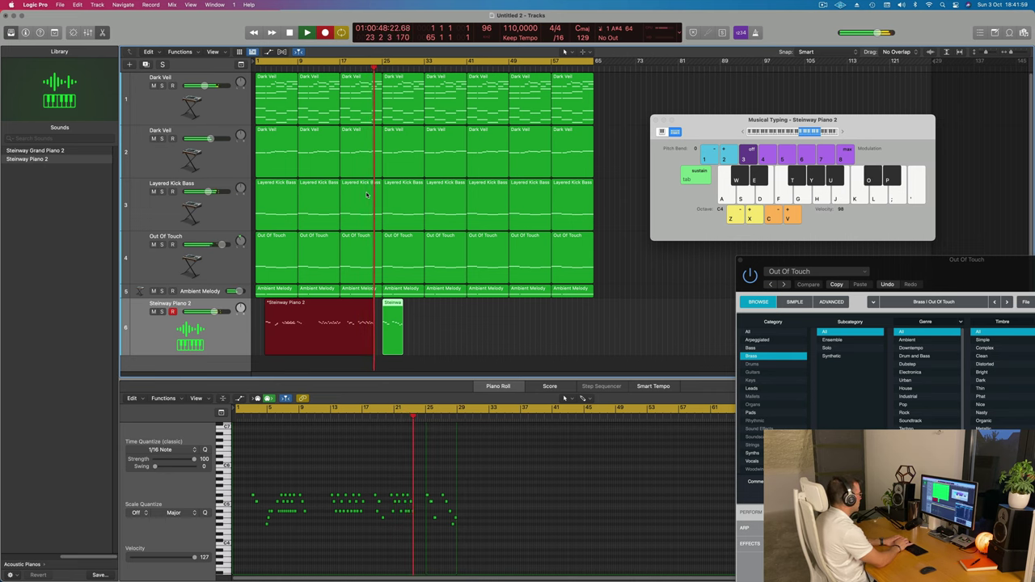
Step: Play D#5, C#5, A#4, F#4 and G#4 along with the existing piano region in bars 25 to 29
{"action": "key", "text": "p"}
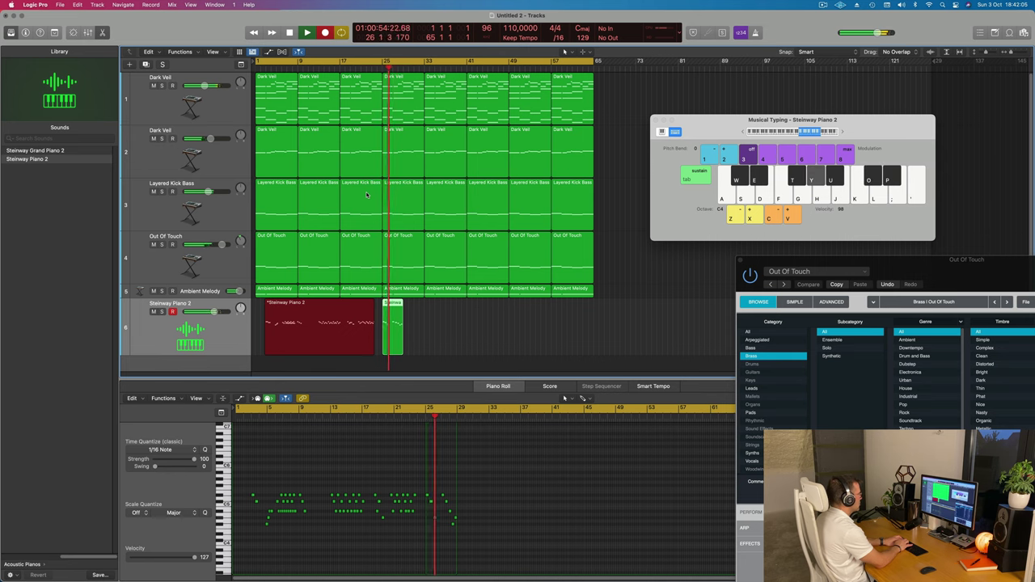
{"action": "key", "text": "p"}
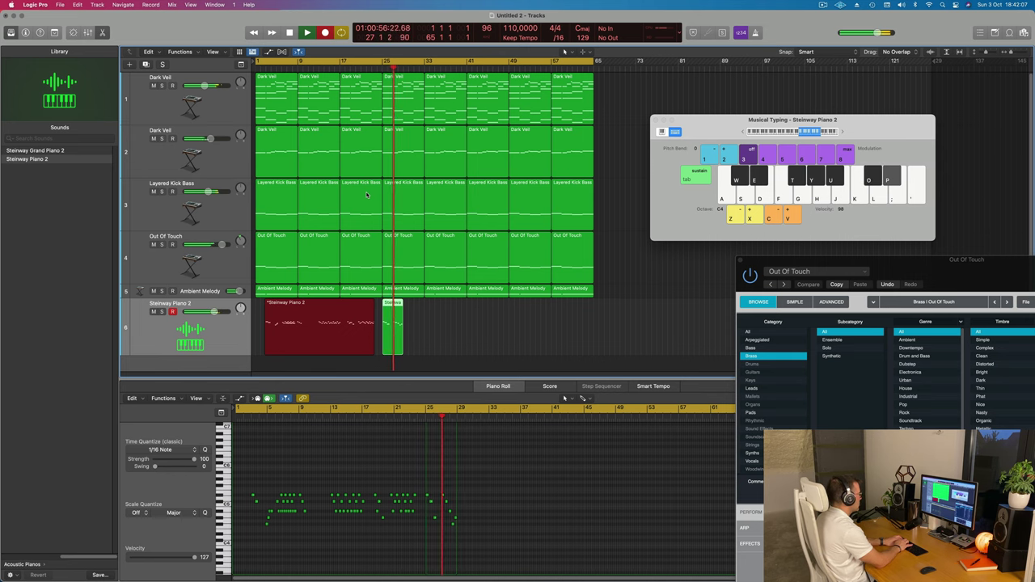
{"action": "key", "text": "o"}
{"action": "key", "text": "u"}
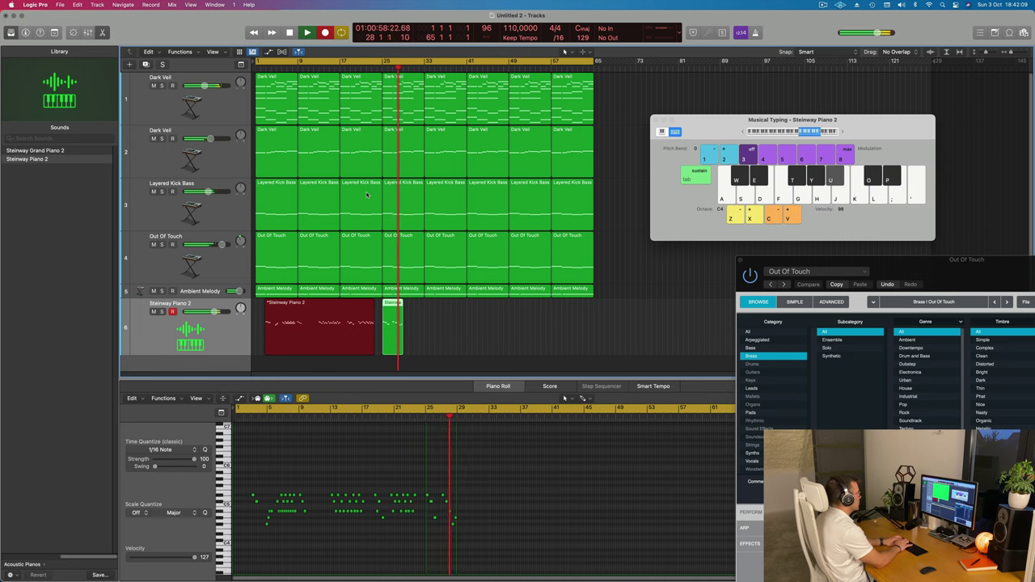
{"action": "key", "text": "t"}
{"action": "key", "text": "y"}
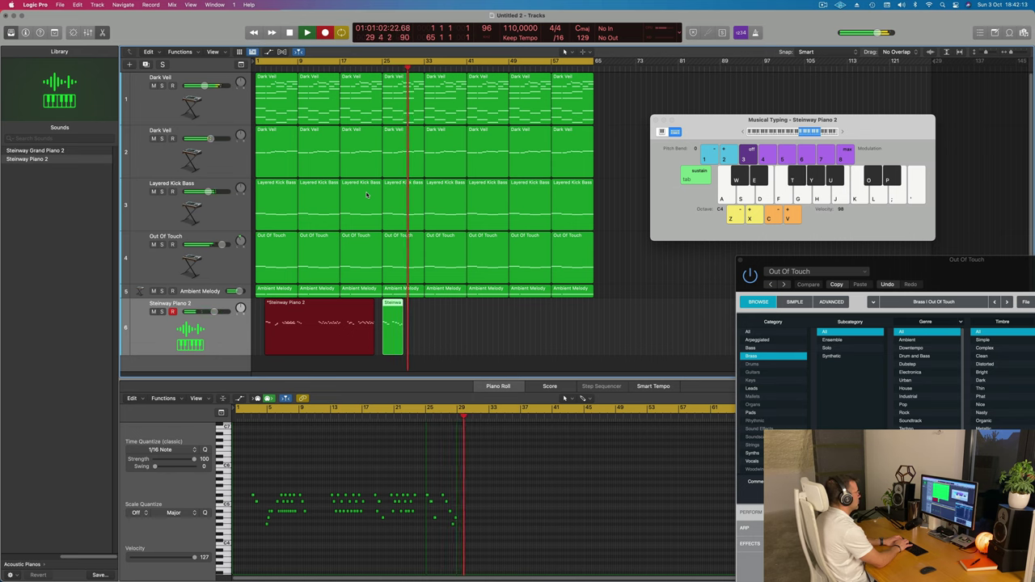
Step: Record repeated D#5 notes with an A#4 in the piano take over bars 30 to 32
{"action": "key", "text": "p"}
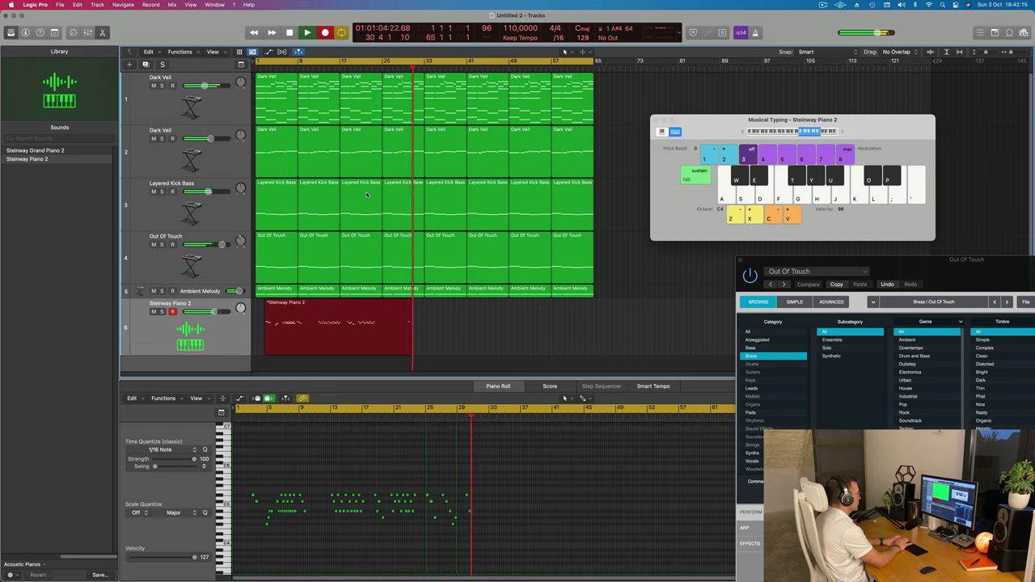
{"action": "key", "text": "p"}
{"action": "key", "text": "p"}
{"action": "key", "text": "p"}
{"action": "key", "text": "p"}
{"action": "key", "text": "p"}
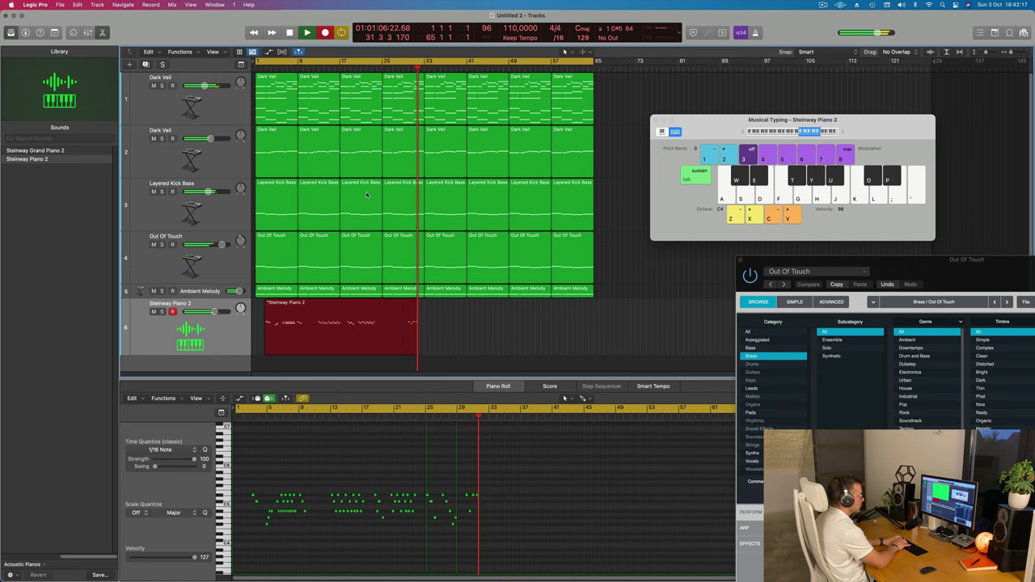
{"action": "key", "text": "p"}
{"action": "key", "text": "p"}
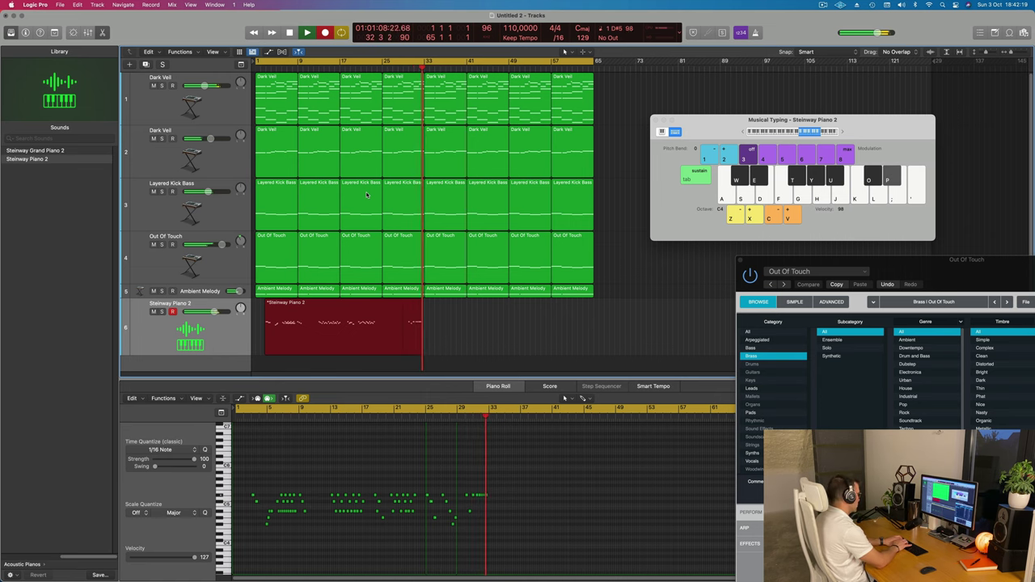
Step: Play low C#4 and D#4 notes against D#5 and C#5 in the piano take over bars 33 to 35
{"action": "key", "text": "w"}
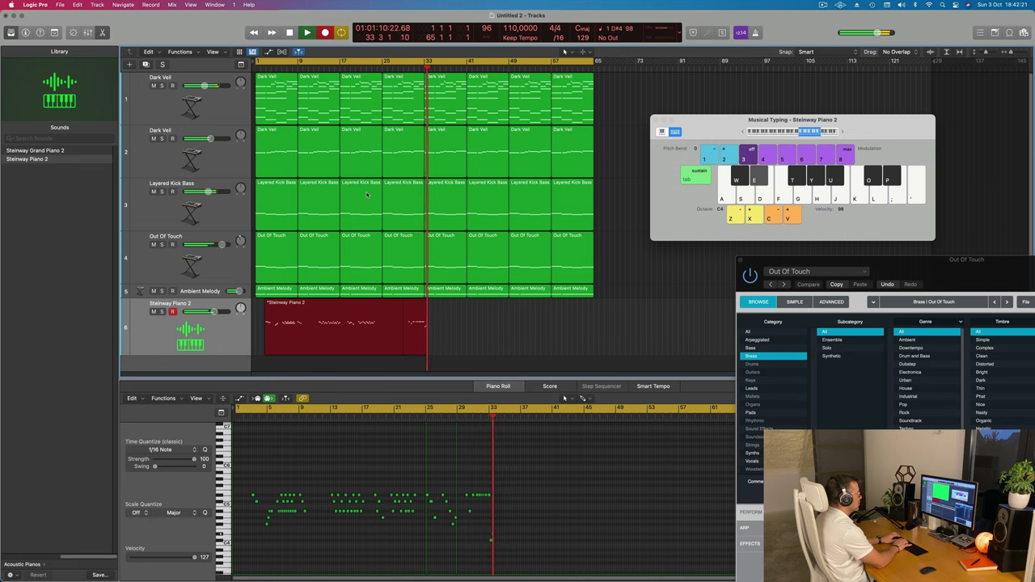
{"action": "key", "text": "p"}
{"action": "key", "text": "w"}
{"action": "key", "text": "e"}
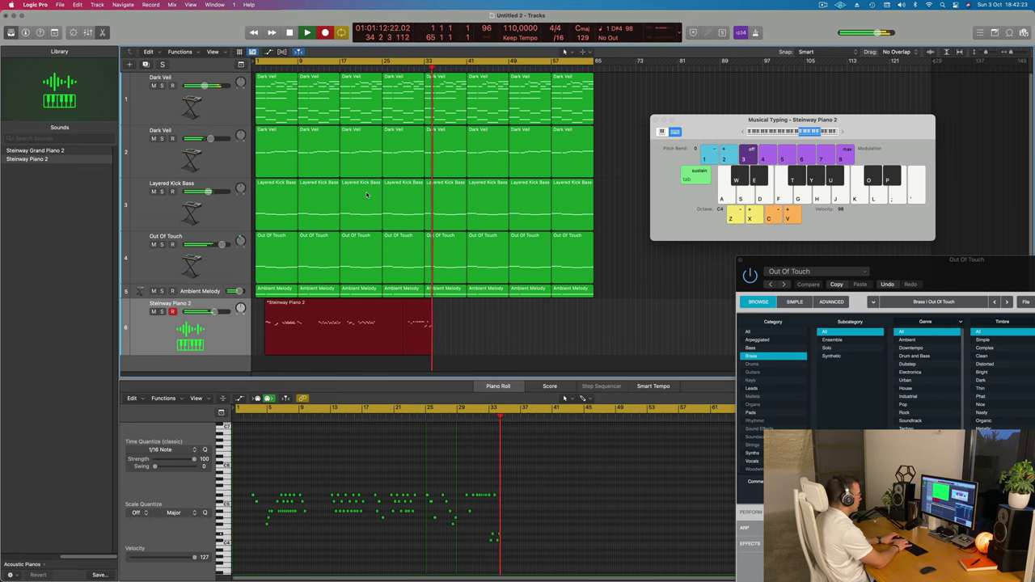
{"action": "key", "text": "p"}
{"action": "key", "text": "o"}
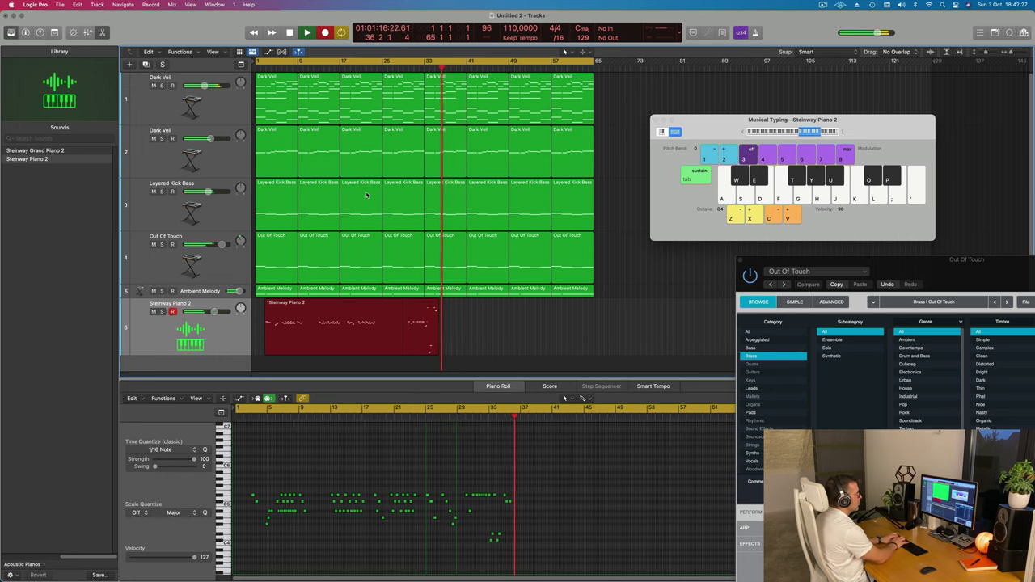
Step: Play F#4, G#4 and A#4 followed by alternating C#4 and D#4 in the piano take over bars 36 to 39
{"action": "key", "text": "t"}
{"action": "key", "text": "y"}
{"action": "key", "text": "u"}
{"action": "key", "text": "w"}
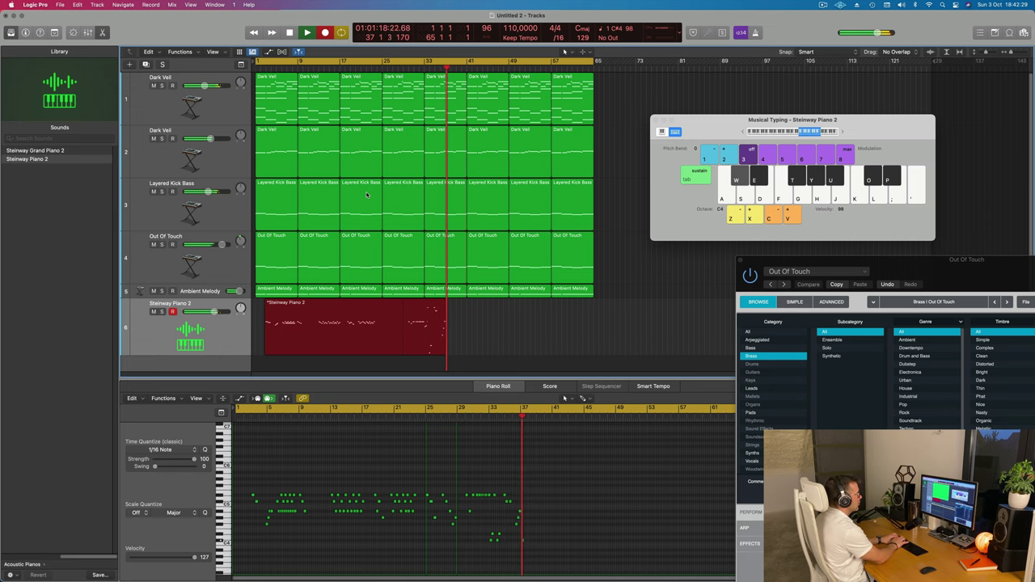
{"action": "key", "text": "e"}
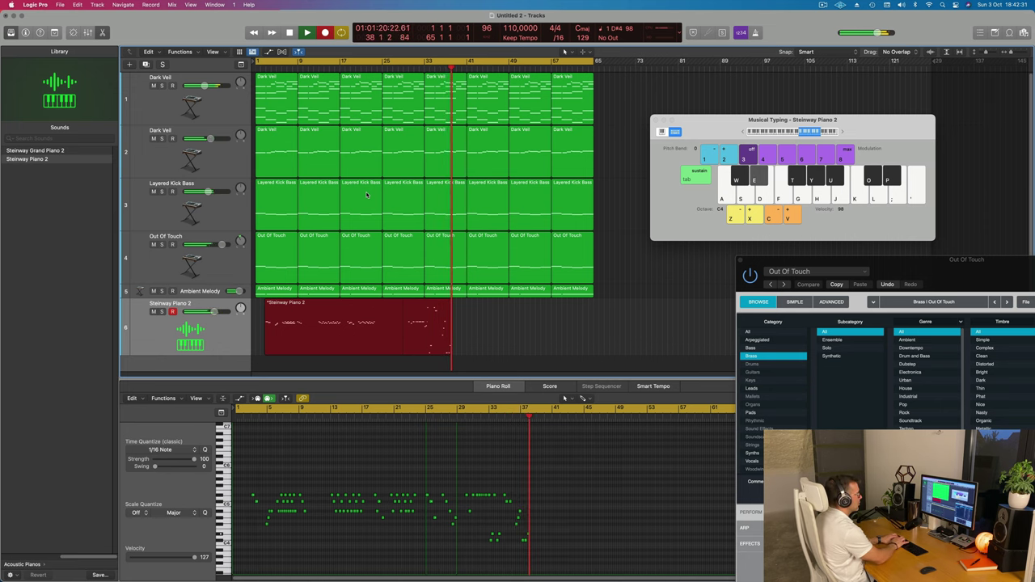
{"action": "key", "text": "w"}
{"action": "key", "text": "e"}
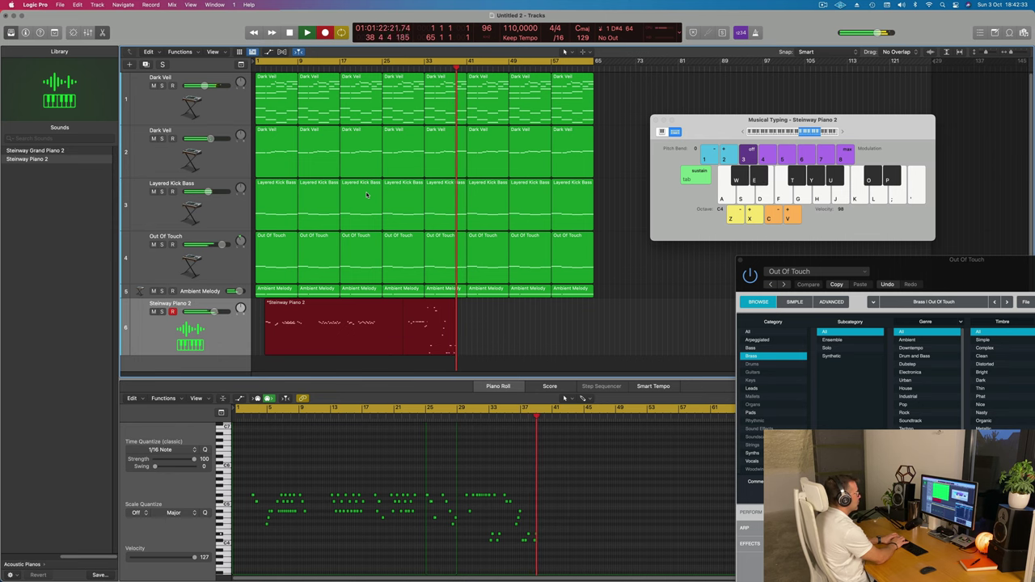
{"action": "key", "text": "w"}
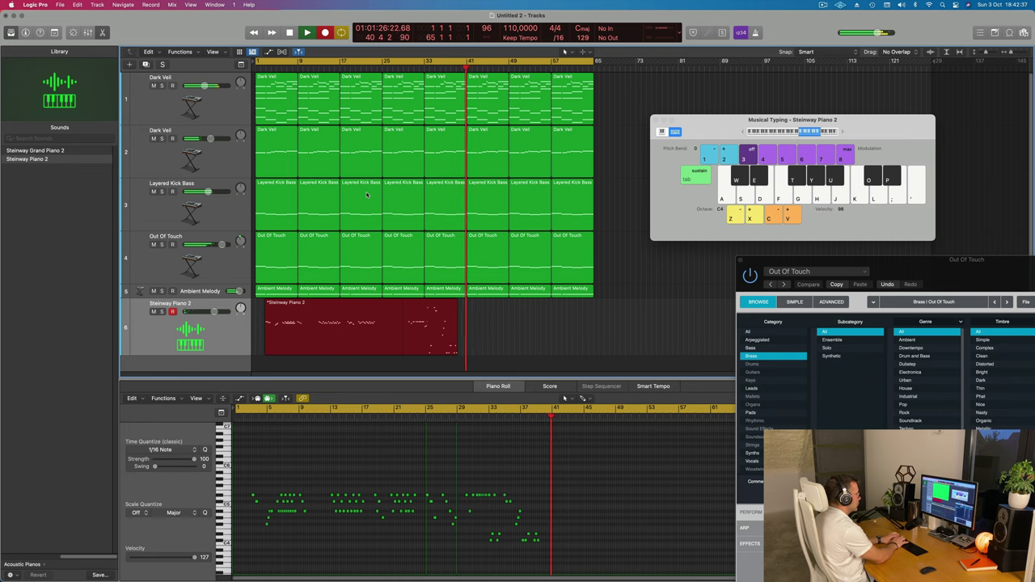
Step: Extend the piano take with C#4, D#4 and F#4 notes over bars 41 to 44
{"action": "key", "text": "a"}
{"action": "key", "text": "e"}
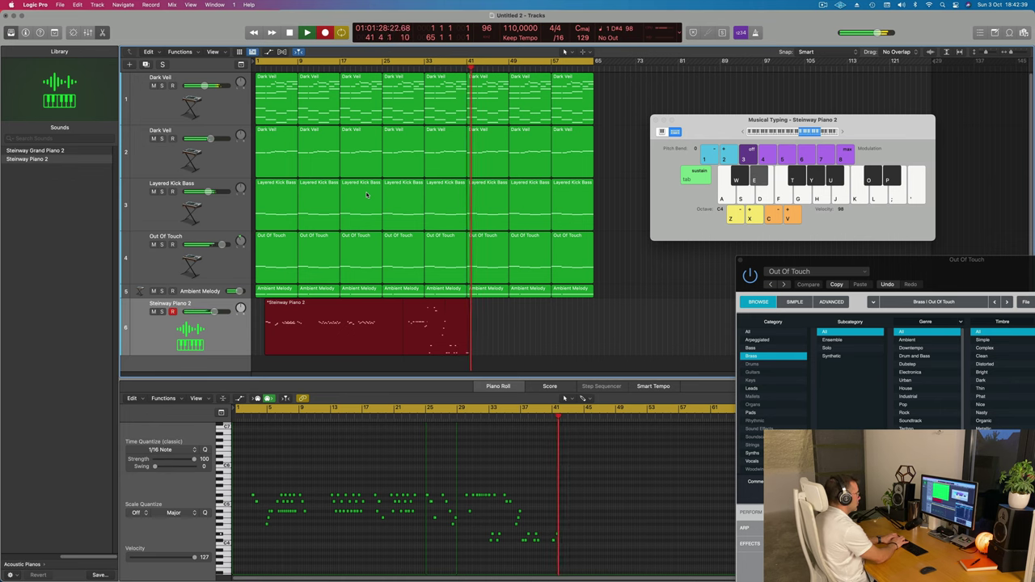
{"action": "key", "text": "t"}
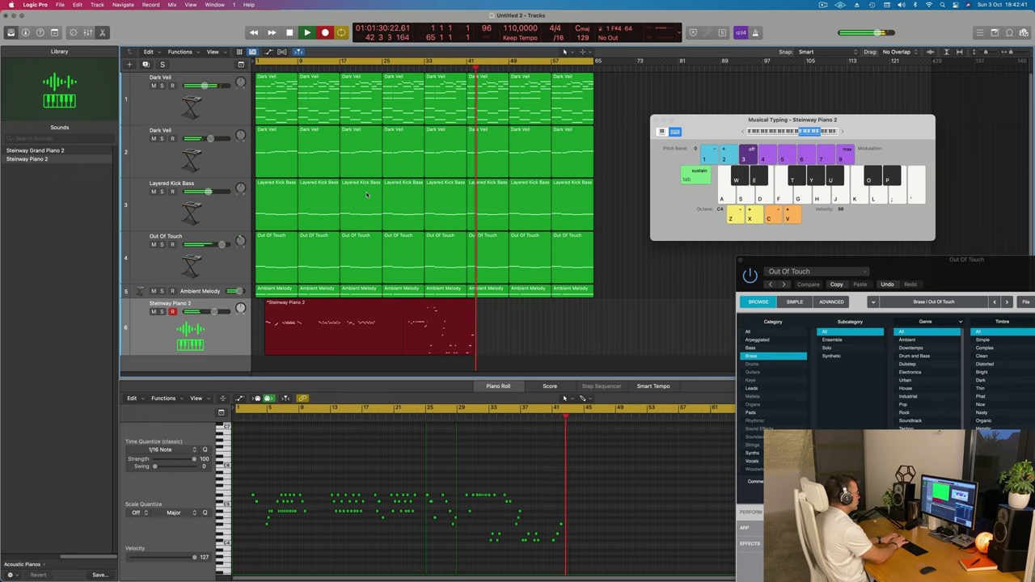
{"action": "key", "text": "w"}
{"action": "key", "text": "e"}
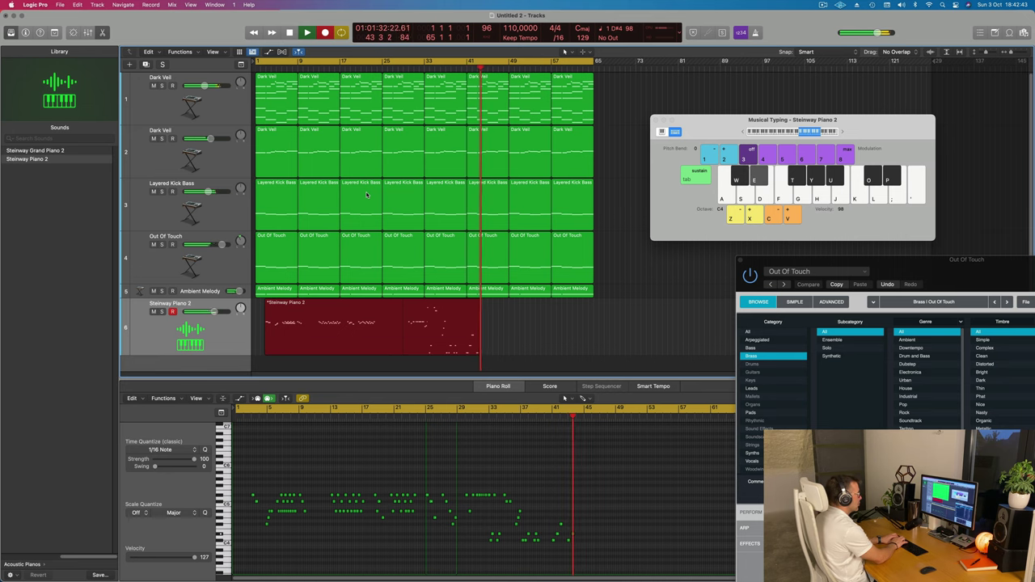
{"action": "key", "text": "a"}
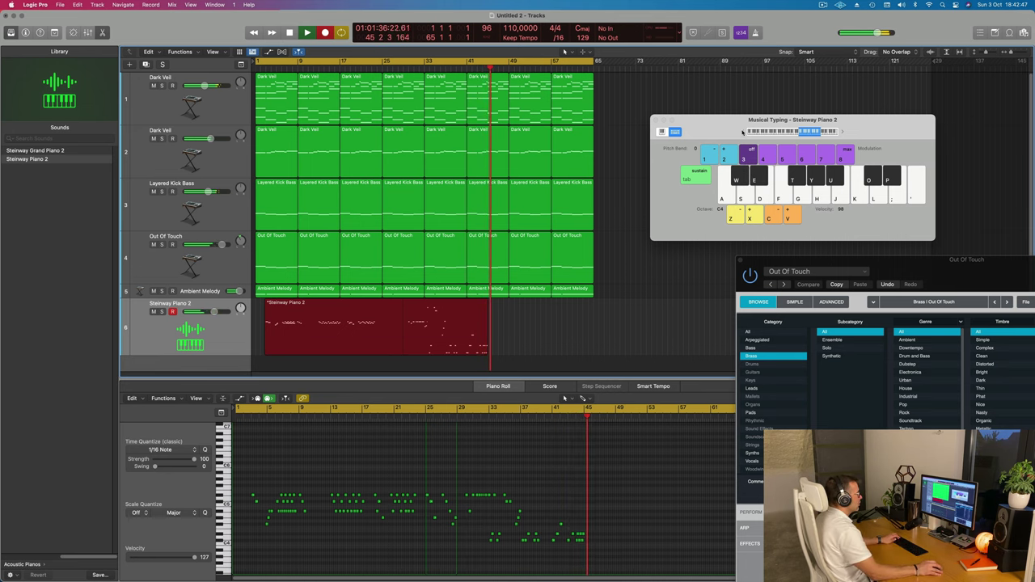
Step: Lower the Musical Typing octave to C3 and record C#3, D#3, D#4 and C#4 notes over bars 45 to 48
{"action": "key", "text": "z"}
{"action": "key", "text": "w"}
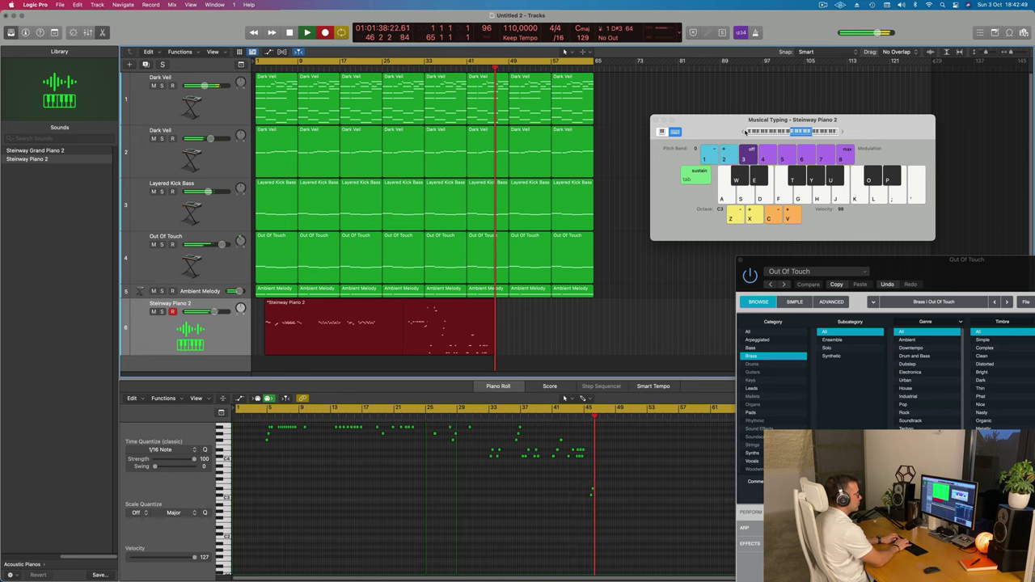
{"action": "key", "text": "p"}
{"action": "key", "text": "o"}
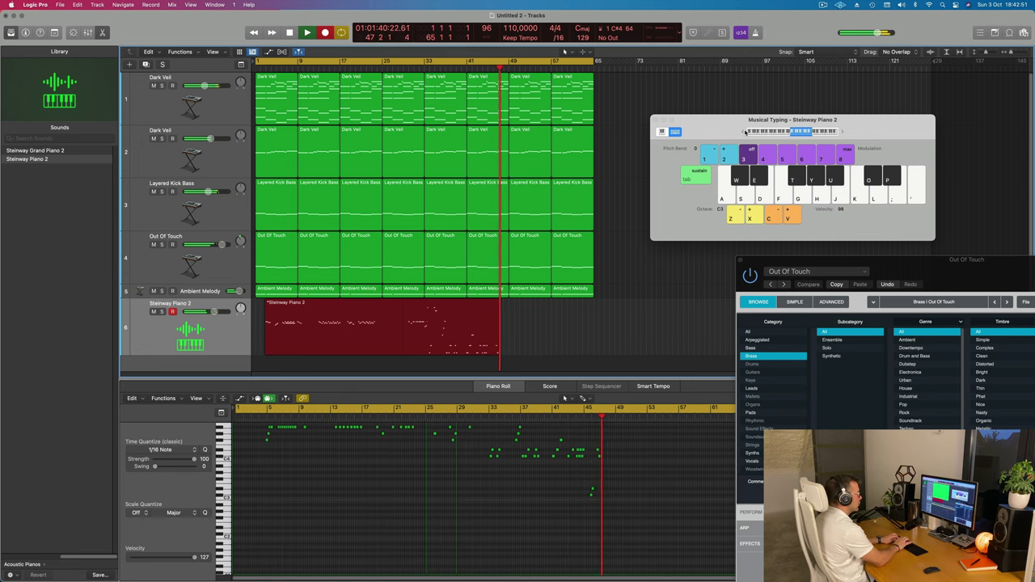
{"action": "key", "text": "p"}
{"action": "key", "text": "o"}
{"action": "key", "text": "w"}
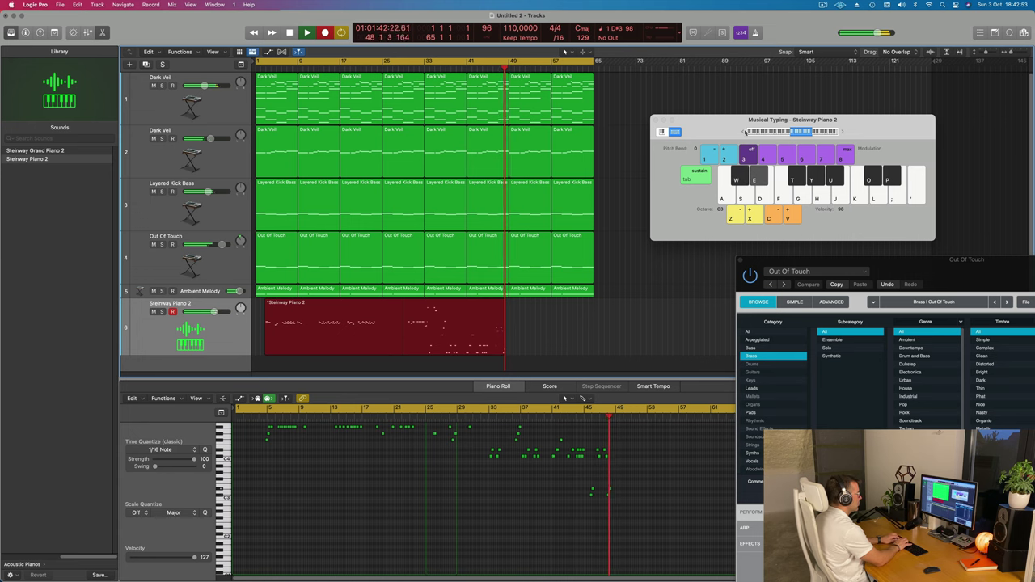
Step: Record D#3, repeated G#3, D#4 and C#4 notes in the piano take over bars 48 to 51
{"action": "key", "text": "e"}
{"action": "key", "text": "y"}
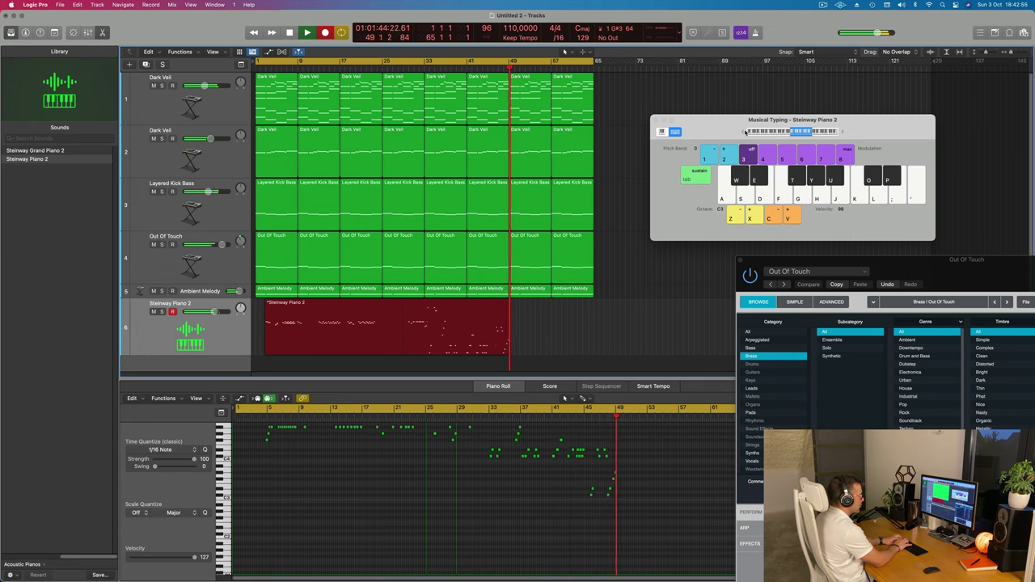
{"action": "key", "text": "y"}
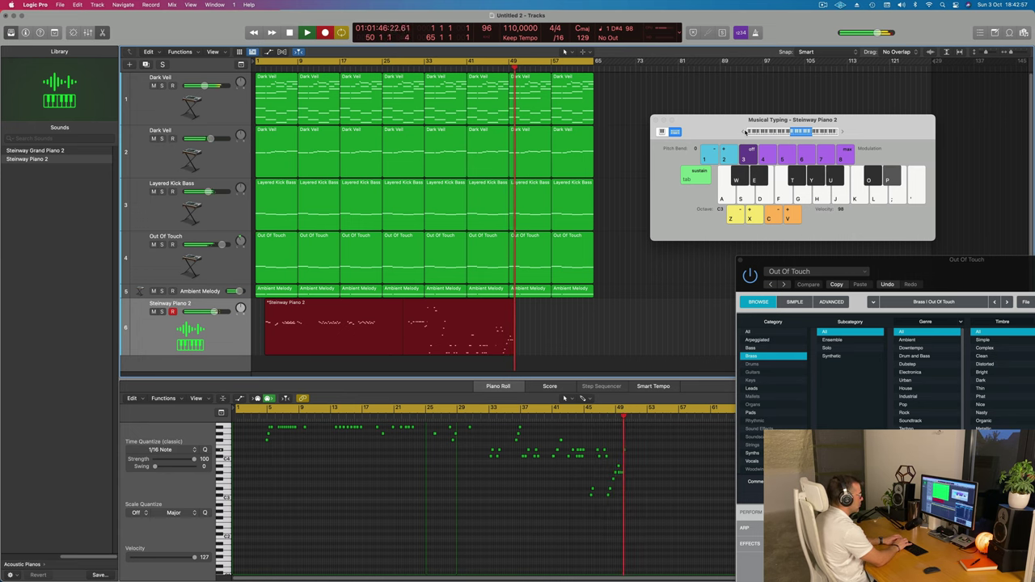
{"action": "key", "text": "p"}
{"action": "key", "text": "p"}
{"action": "key", "text": "y"}
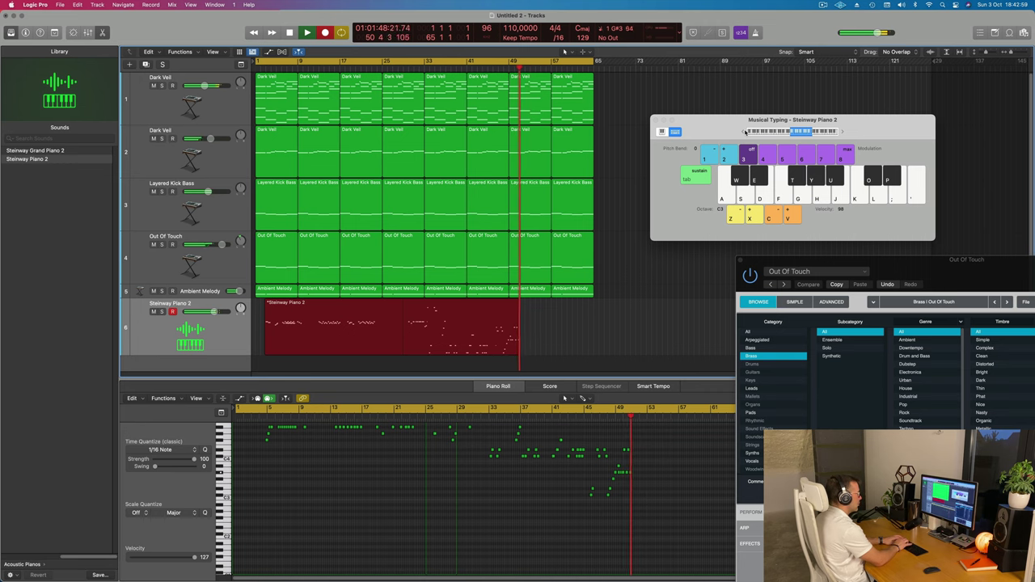
{"action": "key", "text": "o"}
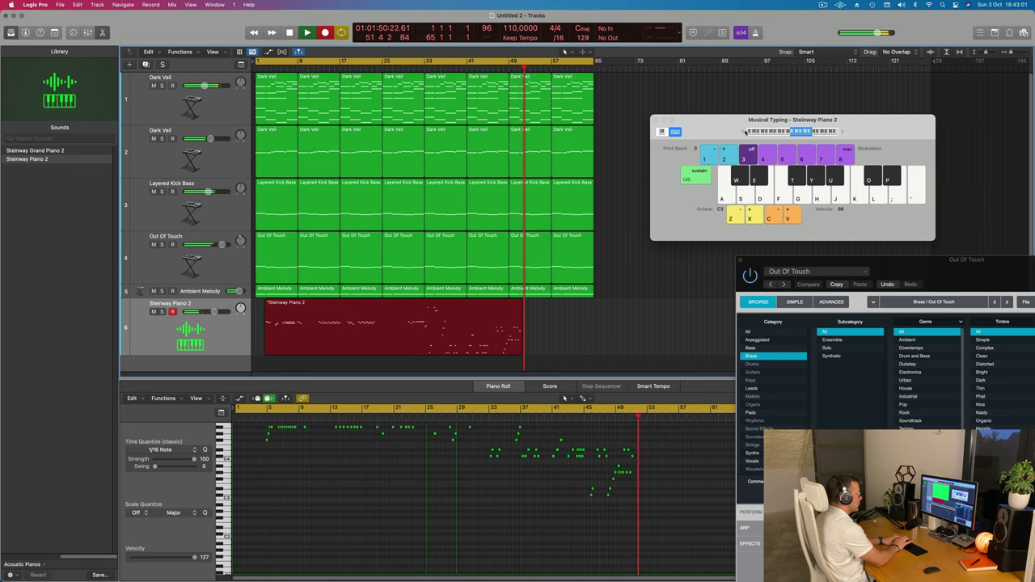
Step: Play descending D#4, C#4, A#3 and D#4, C#4, G#3 phrases in the piano take over bars 52 to 54
{"action": "key", "text": "p"}
{"action": "key", "text": "o"}
{"action": "key", "text": "u"}
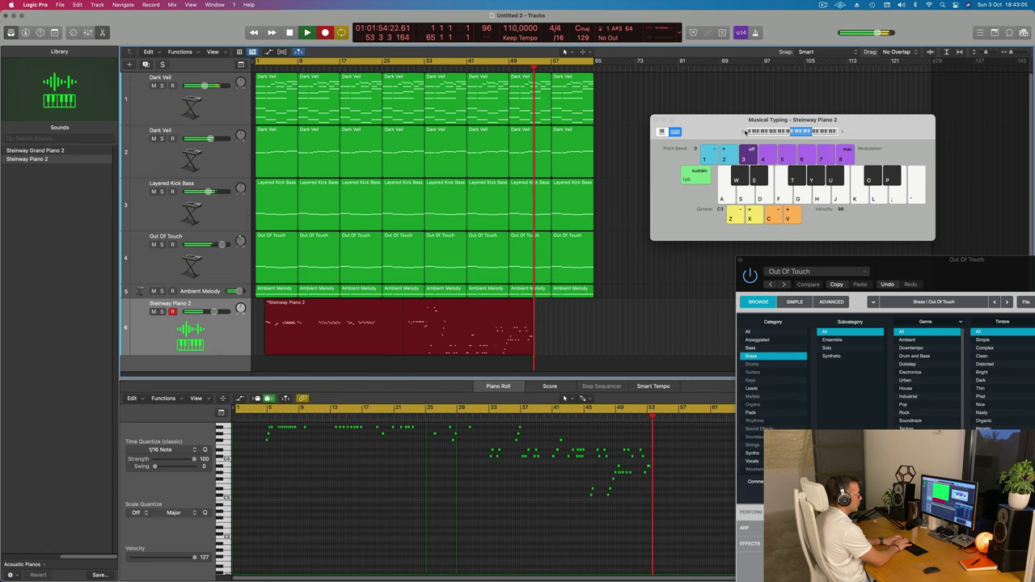
{"action": "key", "text": "p"}
{"action": "key", "text": "o"}
{"action": "key", "text": "y"}
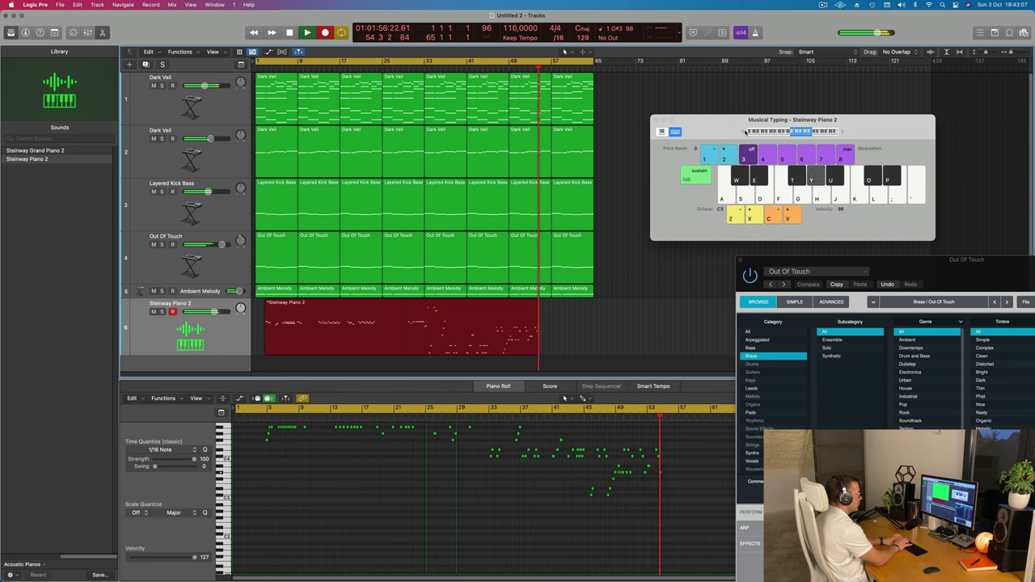
Step: Record a closing piano phrase of D#4, C#4, G#3, A#3 and F#3 over bars 57 to 60 and stop recording
{"action": "key", "text": "u"}
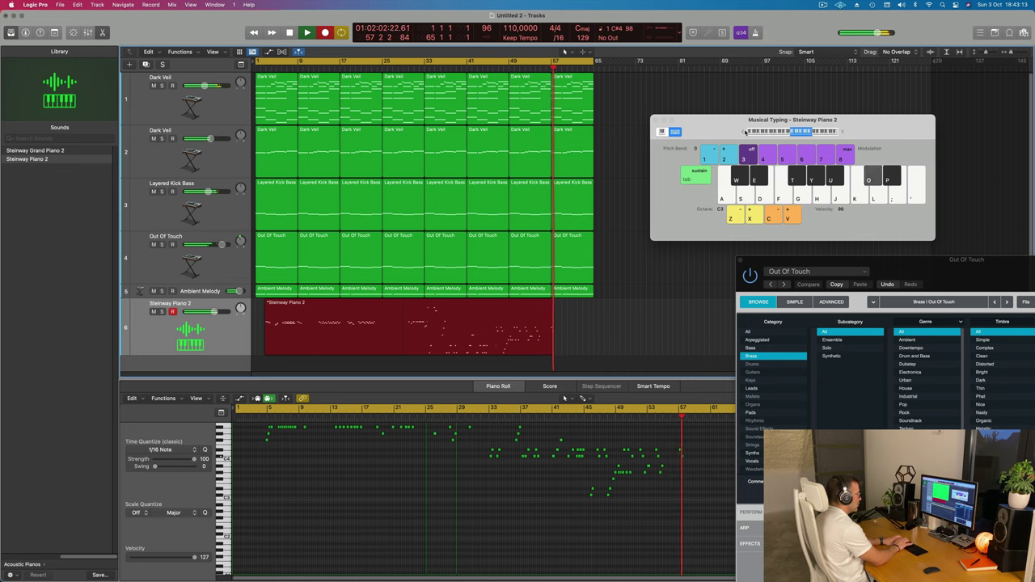
{"action": "key", "text": "i"}
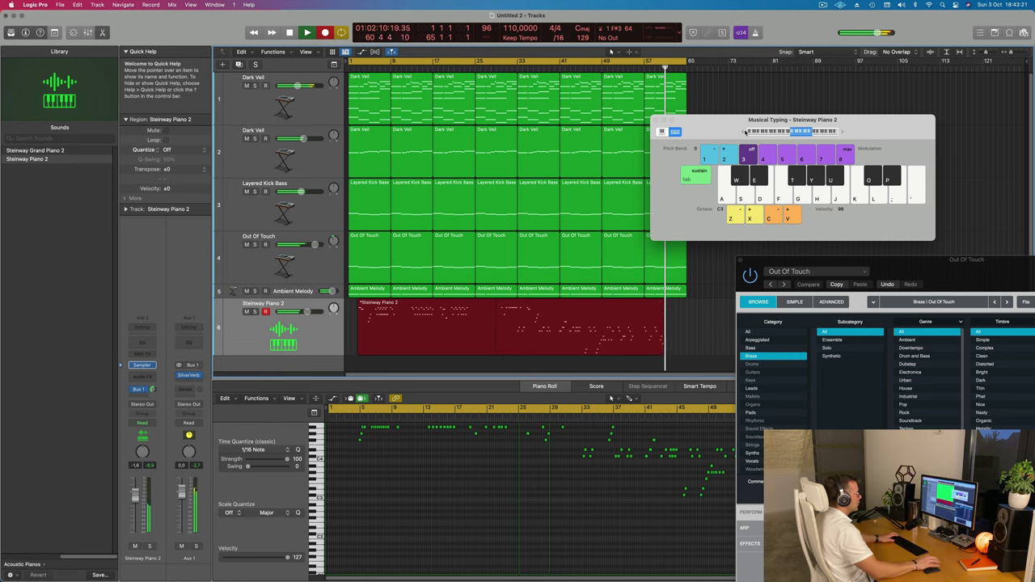
{"action": "key", "text": "space"}
Step: Split the Steinway Piano 2 region at bar 57, delete the earlier part and move the remaining phrase to bar 1
{"action": "left_click", "coordinate": [643, 307]}
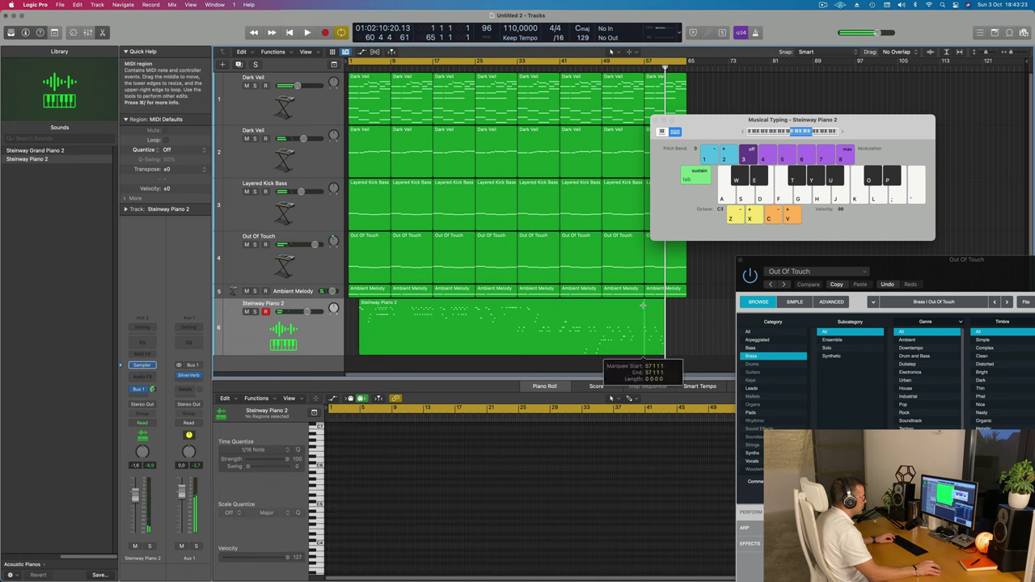
{"action": "left_click", "coordinate": [580, 202]}
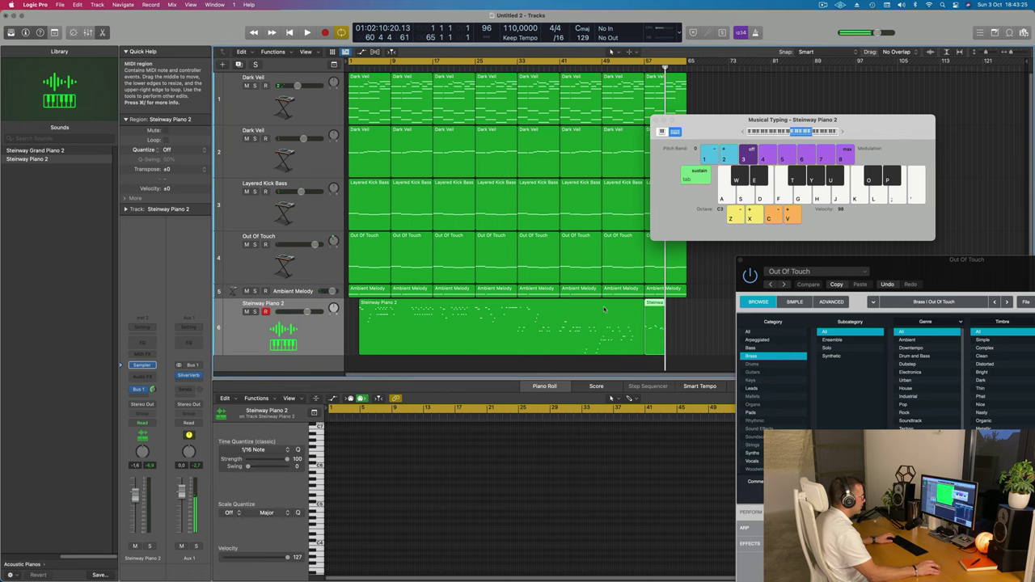
{"action": "key", "text": "Delete"}
{"action": "left_click_drag", "start_coordinate": [657, 304], "coordinate": [271, 356]}
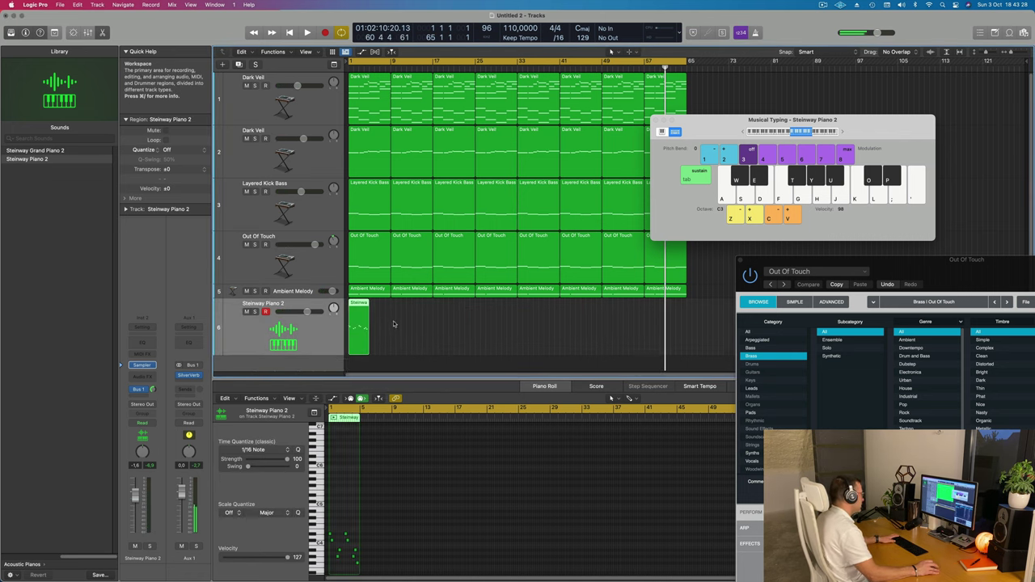
Step: Quantize all notes of the four-bar piano phrase to 1/16 Note
{"action": "left_click", "coordinate": [352, 534], "text": "ctrl+alt"}
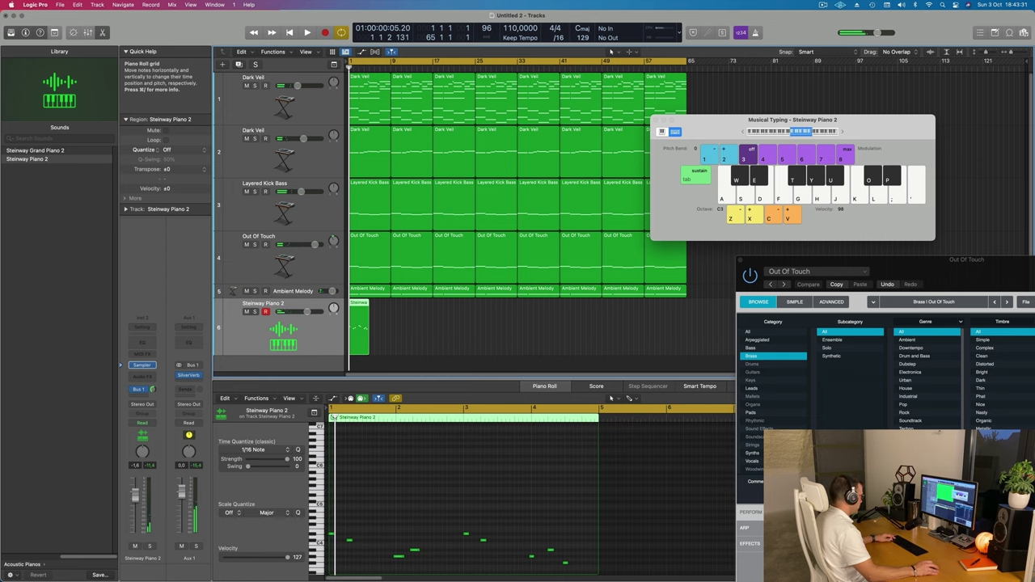
{"action": "key", "text": "super+a"}
{"action": "left_click", "coordinate": [334, 345]}
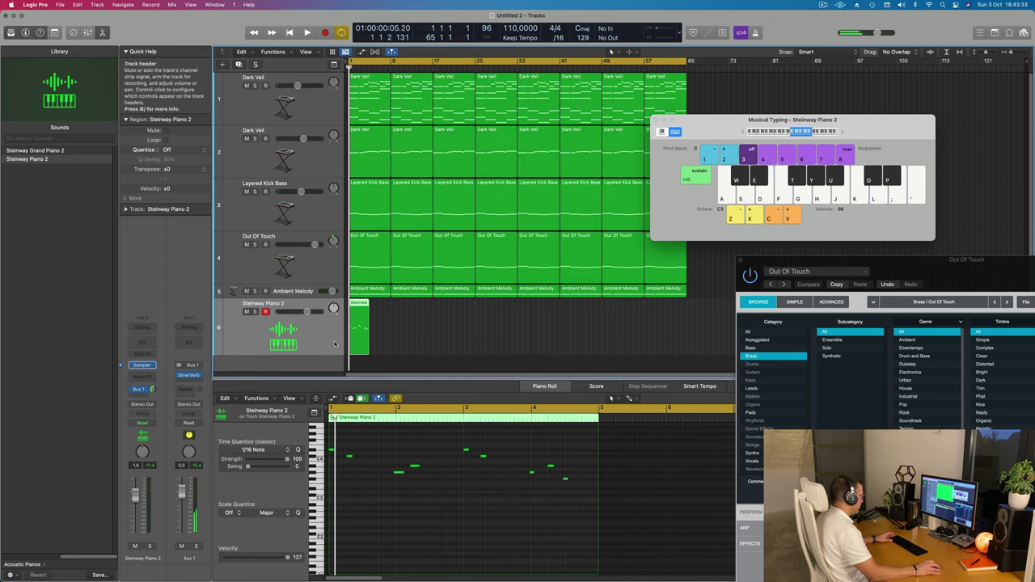
{"action": "left_click", "coordinate": [383, 515]}
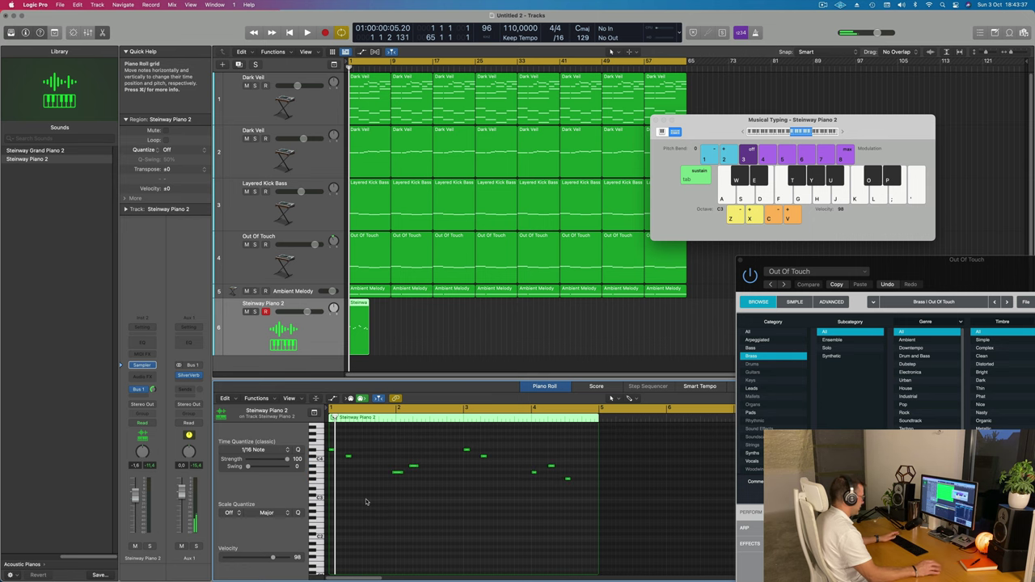
Step: Shift the G#3 and A#3 notes near bar 2 a sixteenth note later and play back the piano phrase
{"action": "key", "text": "space"}
{"action": "key", "text": "super+Right"}
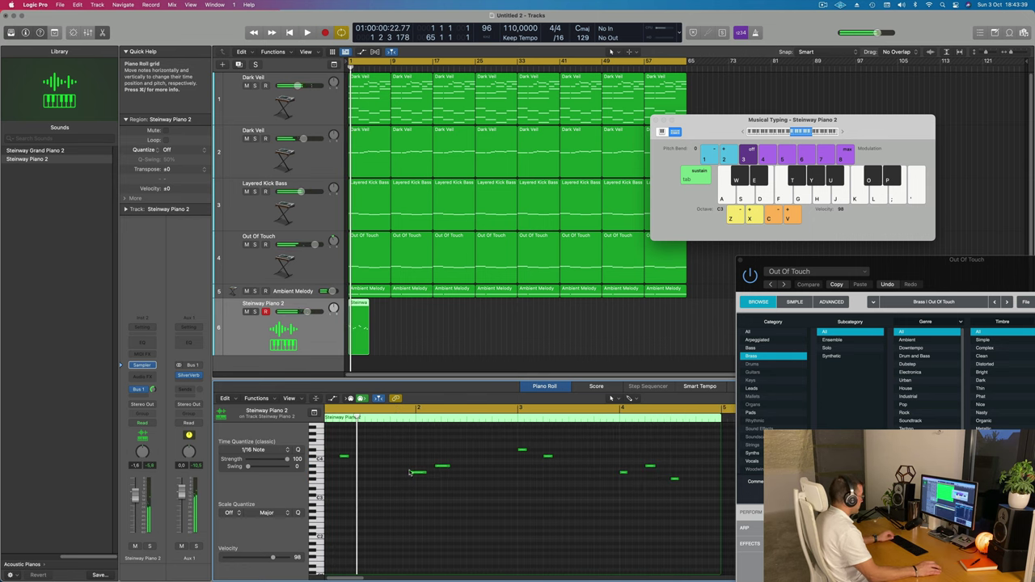
{"action": "left_click_drag", "start_coordinate": [411, 443], "coordinate": [455, 490]}
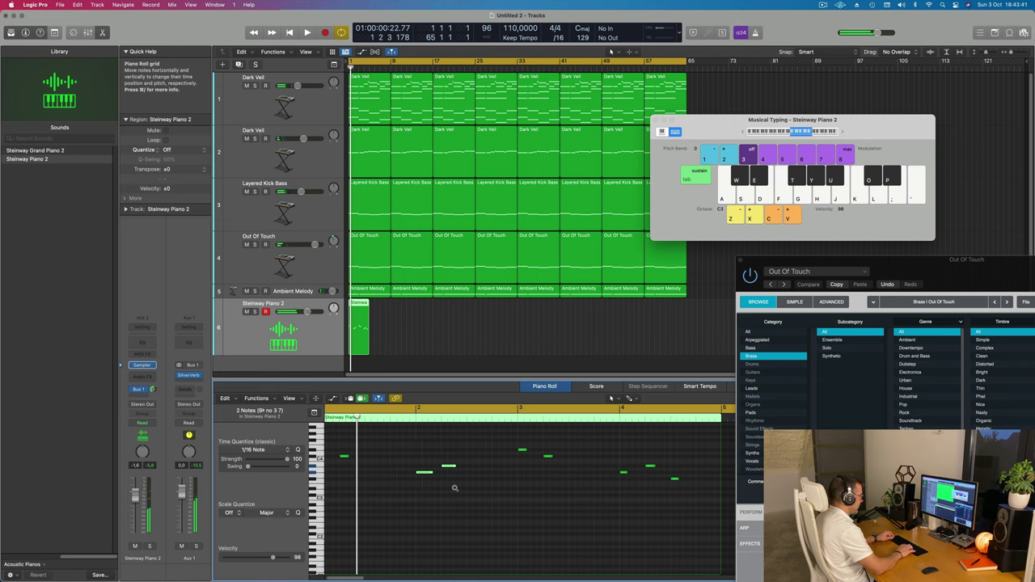
{"action": "key", "text": "space"}
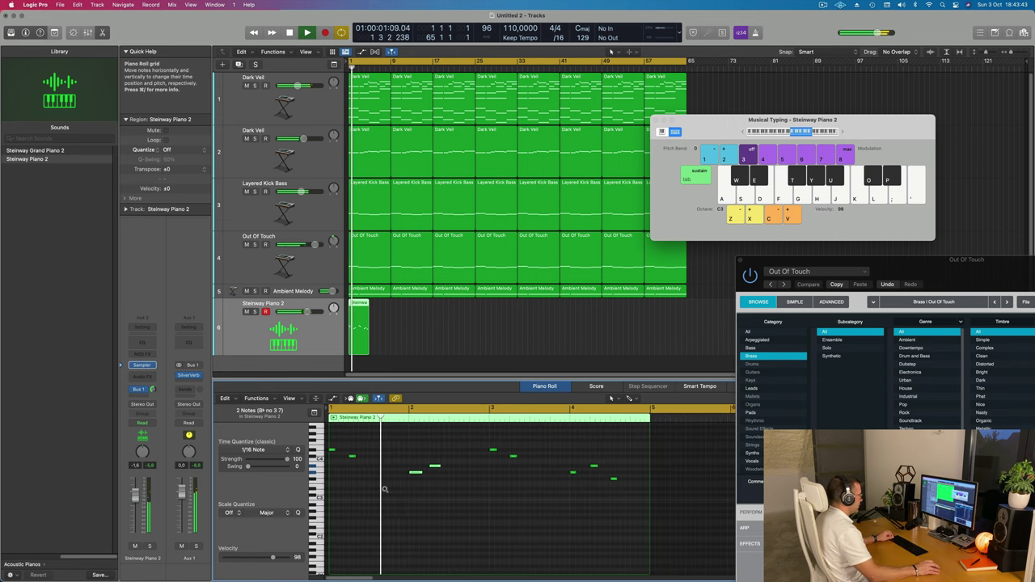
{"action": "key", "text": "super+Left"}
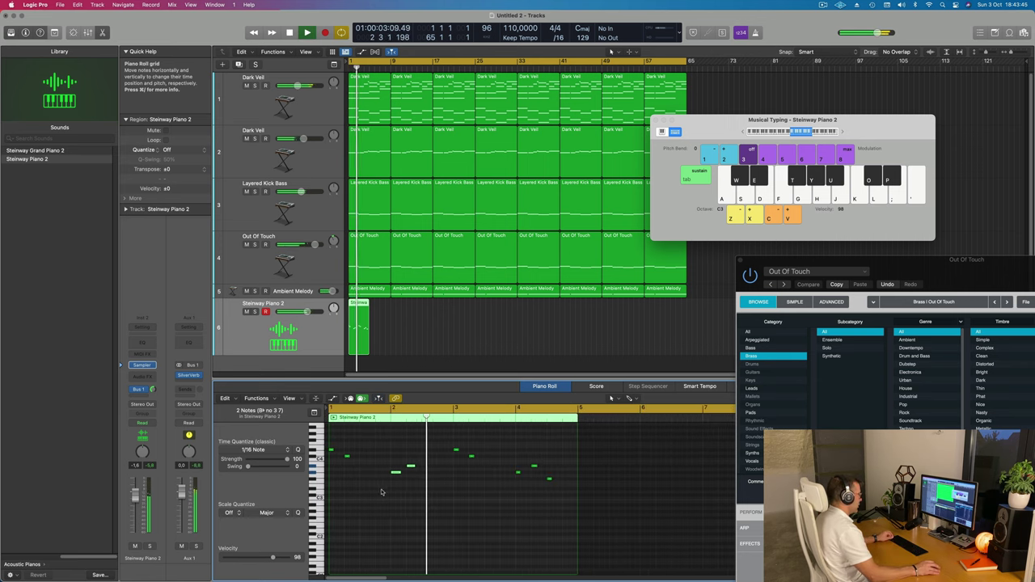
Step: Play back the four-bar piano phrase and delete its three notes in bar 4
{"action": "key", "text": "super+Right"}
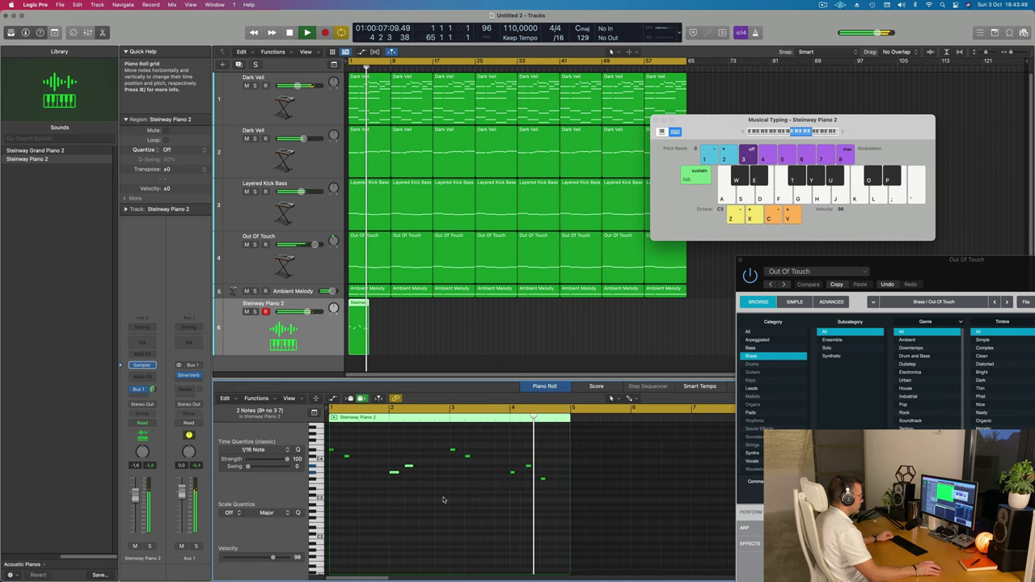
{"action": "key", "text": "Return"}
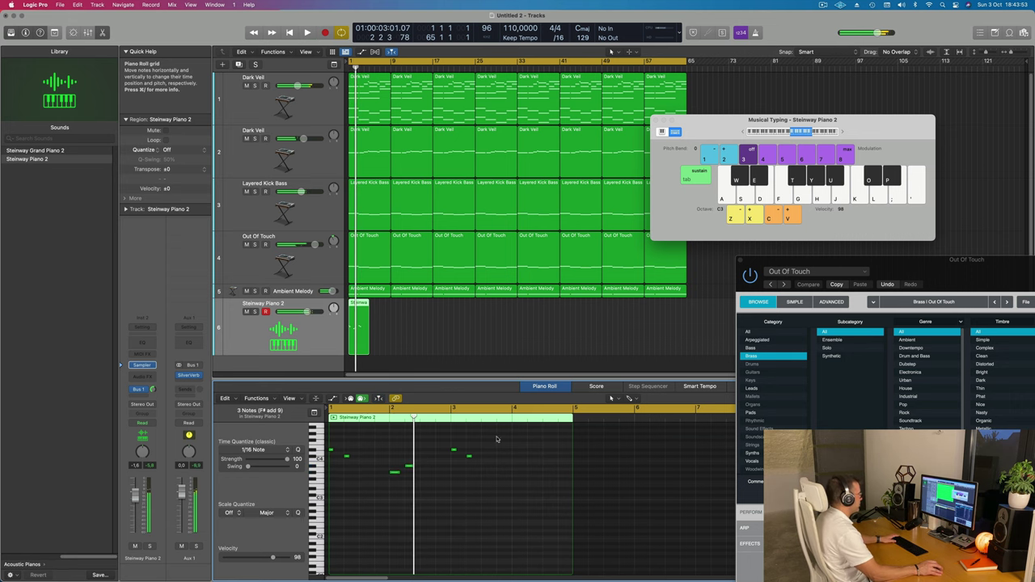
{"action": "key", "text": "Return"}
{"action": "left_click", "coordinate": [428, 332]}
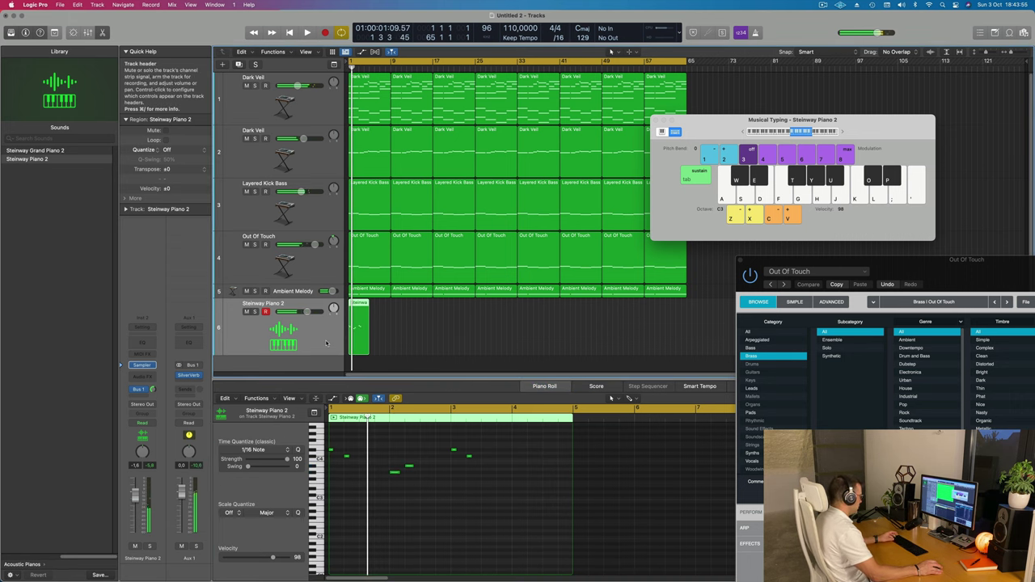
Step: Repeat the four-bar Steinway Piano 2 region back to back until it fills the arrangement up to bar 65
{"action": "key", "text": "space"}
{"action": "key", "text": "super+r"}
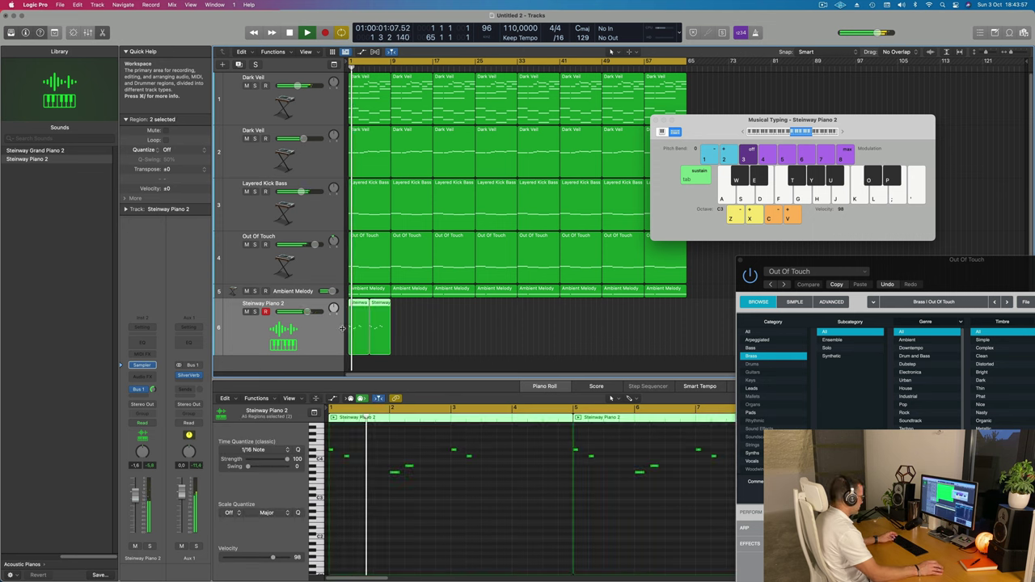
{"action": "key", "text": "super+r"}
{"action": "key", "text": "super+r"}
{"action": "key", "text": "super+r"}
{"action": "key", "text": "super+r"}
{"action": "key", "text": "super+r"}
{"action": "key", "text": "super+r"}
{"action": "key", "text": "super+r"}
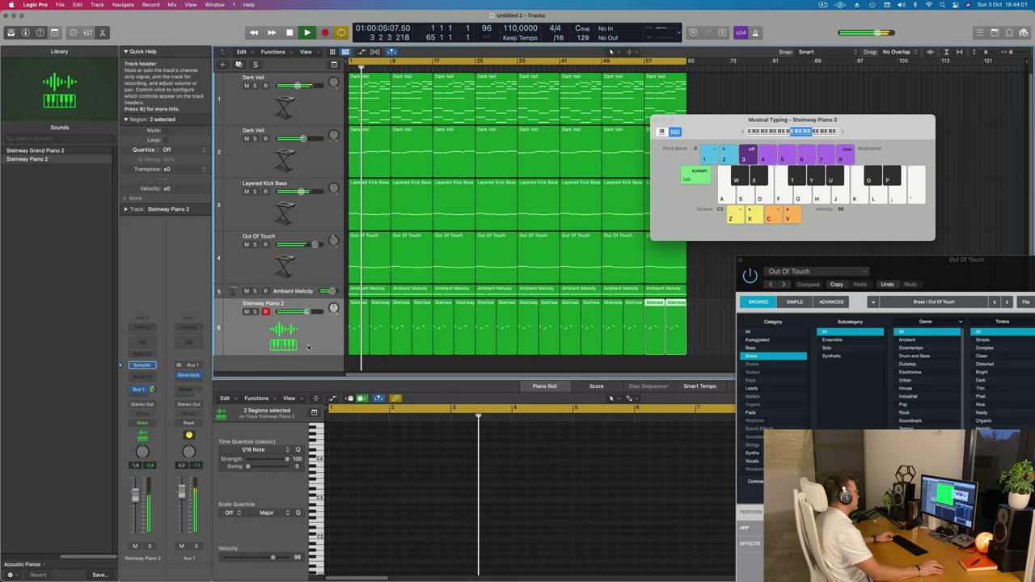
Step: Mute the second Dark Veil track and play the arrangement from the start
{"action": "scroll", "coordinate": [308, 275], "scroll_direction": "down", "scroll_amount": 2}
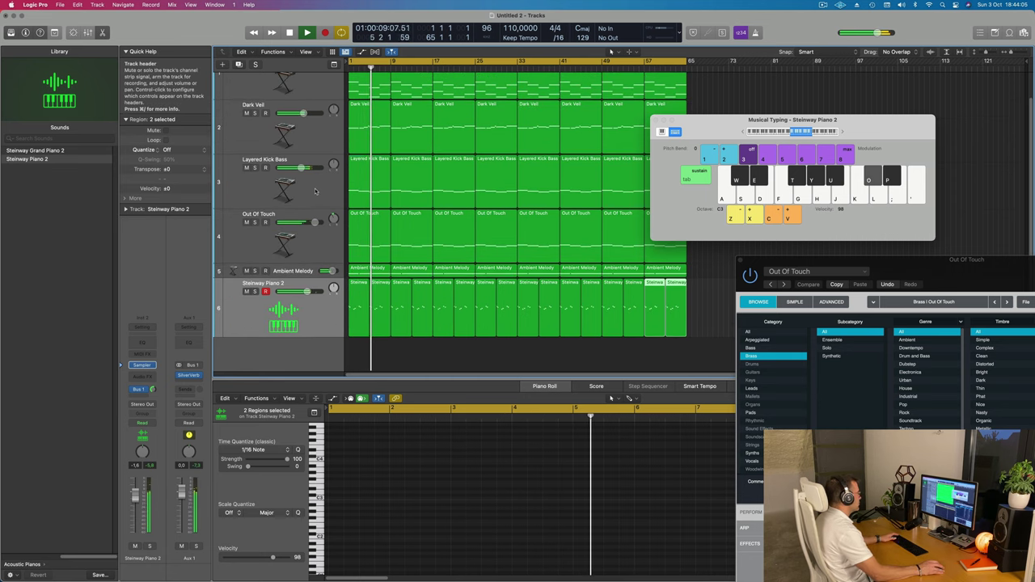
{"action": "left_click", "coordinate": [239, 132]}
{"action": "key", "text": "space"}
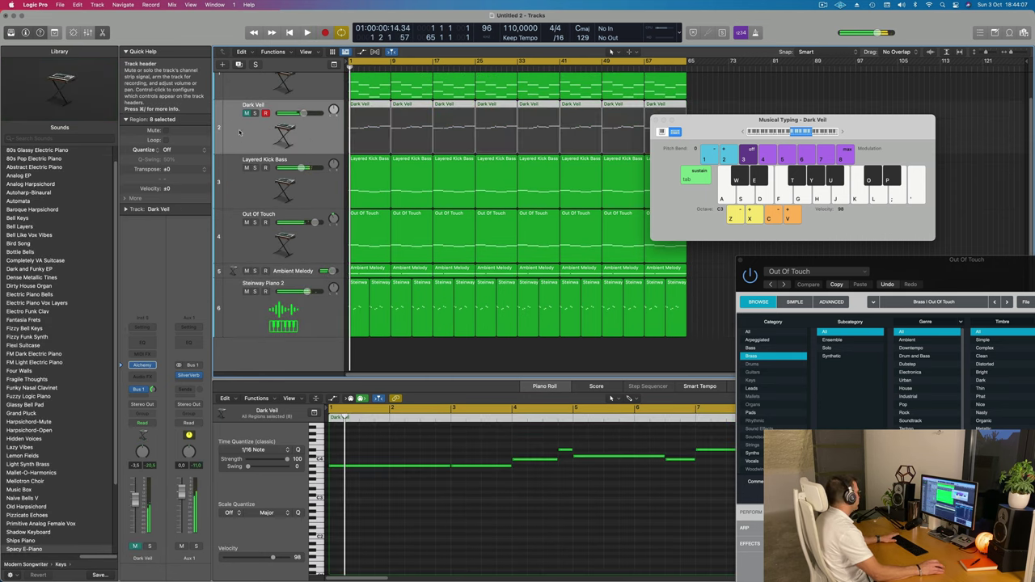
{"action": "key", "text": "space"}
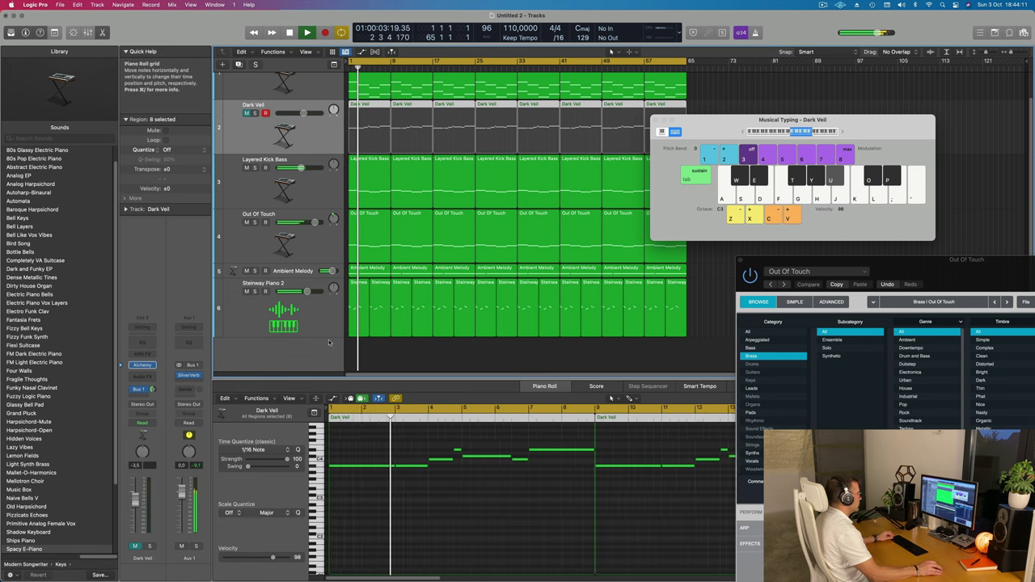
Step: Duplicate the Steinway Piano 2 track and copy its first four-bar region onto the new track at bar 1
{"action": "left_click", "coordinate": [327, 308]}
{"action": "key", "text": "super+Right"}
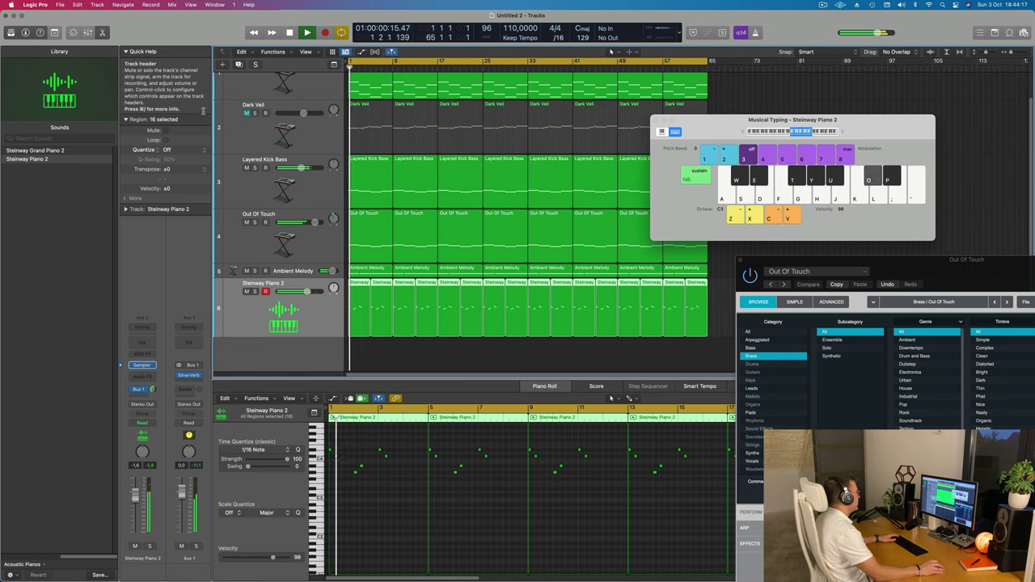
{"action": "key", "text": "super+d"}
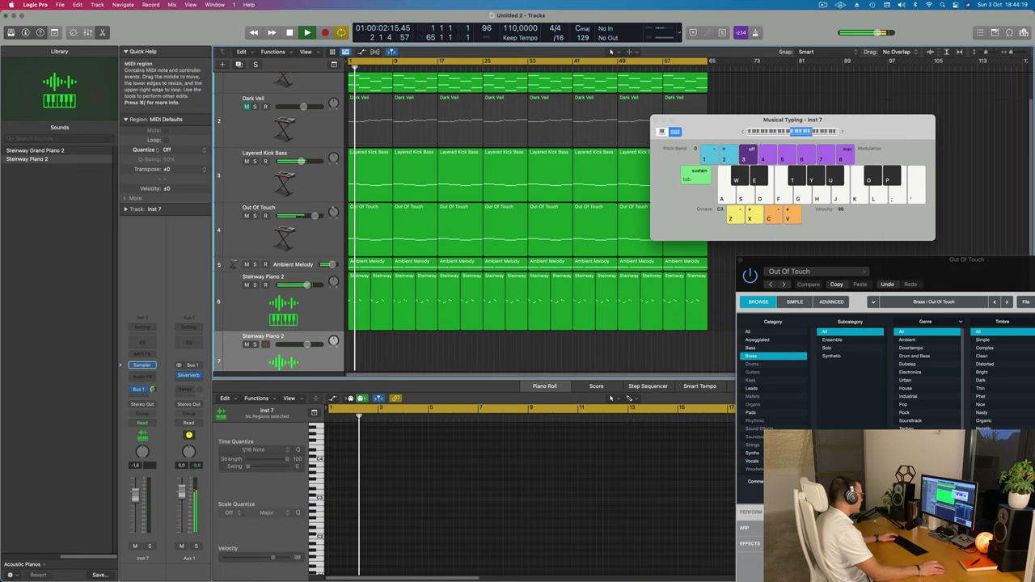
{"action": "left_click", "coordinate": [360, 277]}
{"action": "left_click_drag", "start_coordinate": [360, 277], "coordinate": [360, 340]}
{"action": "scroll", "coordinate": [396, 477], "scroll_direction": "up", "scroll_amount": 5}
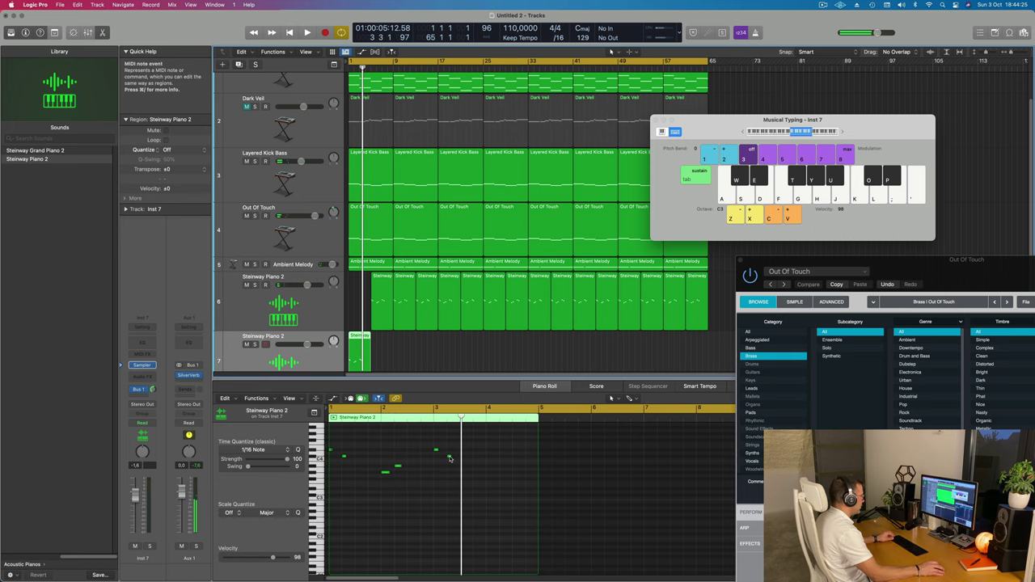
{"action": "left_click", "coordinate": [385, 278]}
{"action": "left_click_drag", "start_coordinate": [381, 279], "coordinate": [362, 340]}
Step: Keep only the C#4 note in bar 3 of the copied region, extend it to bar 5 and play it back
{"action": "scroll", "coordinate": [364, 457], "scroll_direction": "right", "scroll_amount": 2}
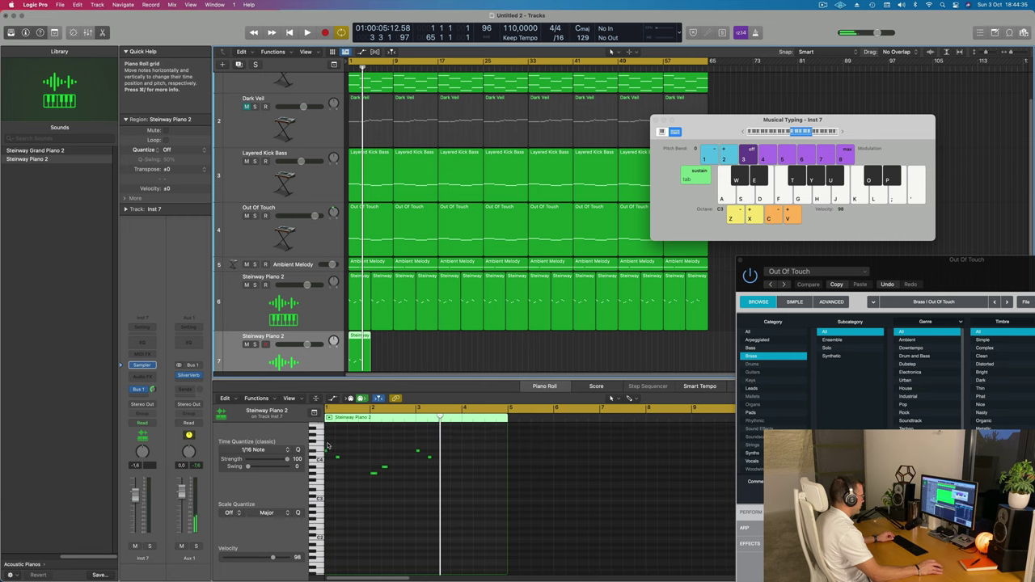
{"action": "left_click_drag", "start_coordinate": [327, 444], "coordinate": [503, 461]}
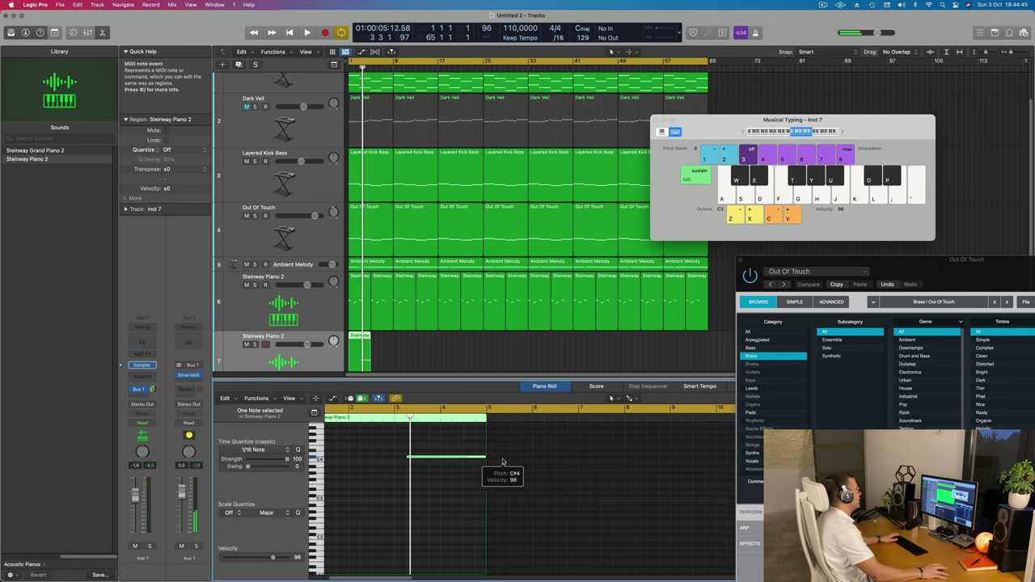
{"action": "scroll", "coordinate": [485, 462], "scroll_direction": "right", "scroll_amount": 10}
{"action": "scroll", "coordinate": [307, 364], "scroll_direction": "down", "scroll_amount": 1}
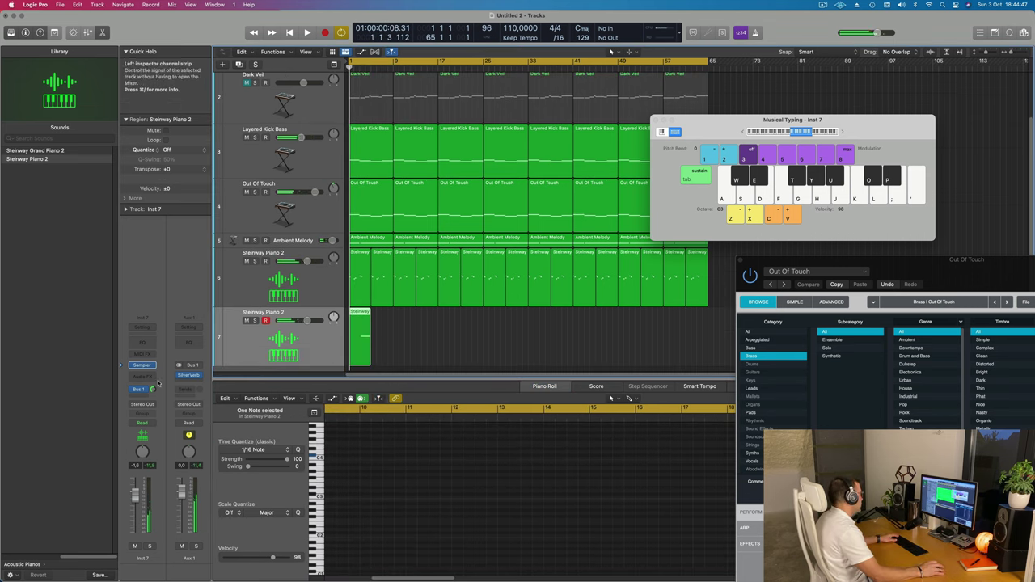
{"action": "key", "text": "space"}
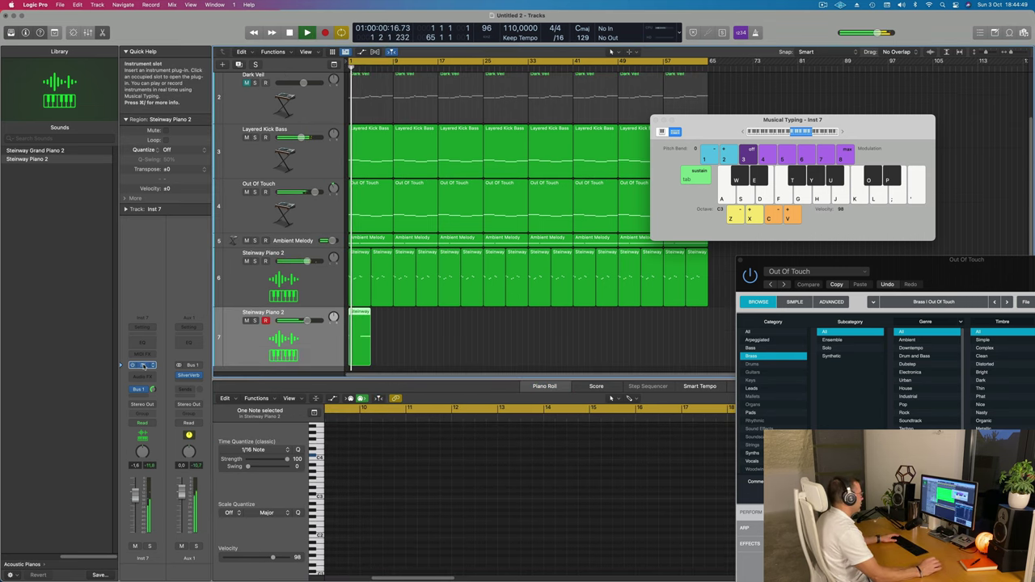
{"action": "left_click", "coordinate": [142, 366]}
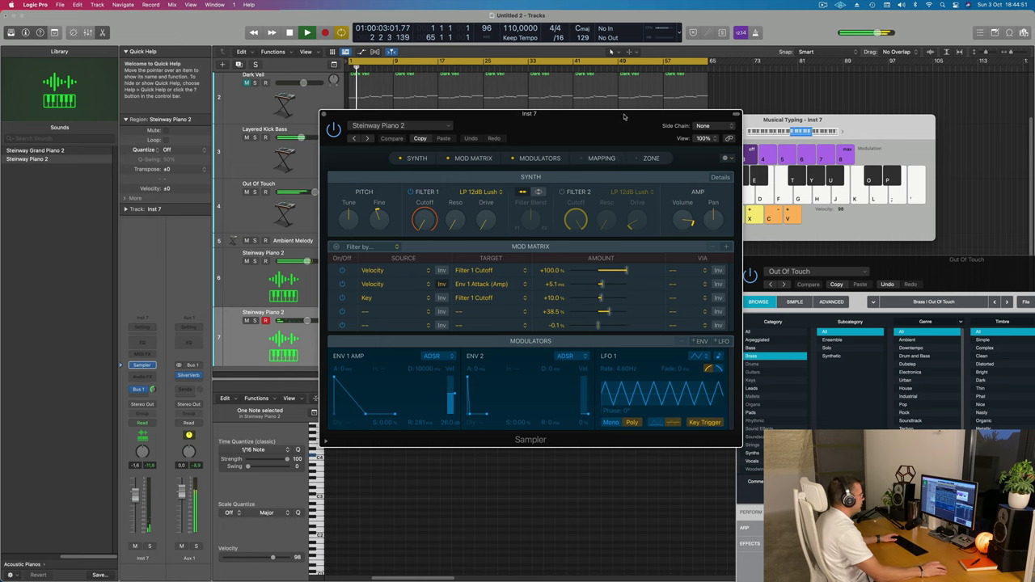
{"action": "left_click_drag", "start_coordinate": [326, 114], "coordinate": [657, 156]}
{"action": "left_click", "coordinate": [656, 156]}
{"action": "key", "text": "space"}
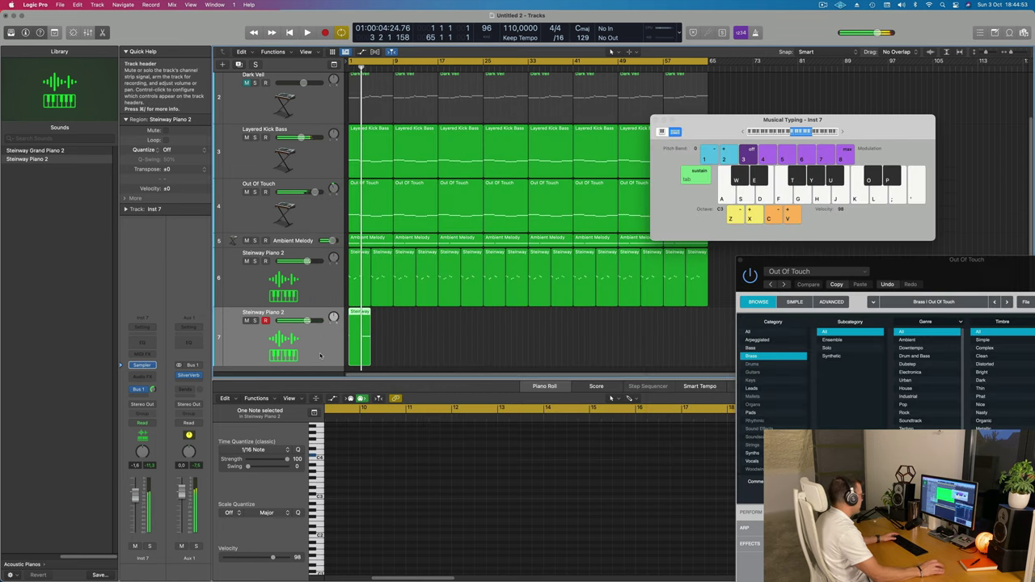
Step: Replace the Sampler instrument on the duplicated track with a stereo Alchemy
{"action": "left_click", "coordinate": [153, 365]}
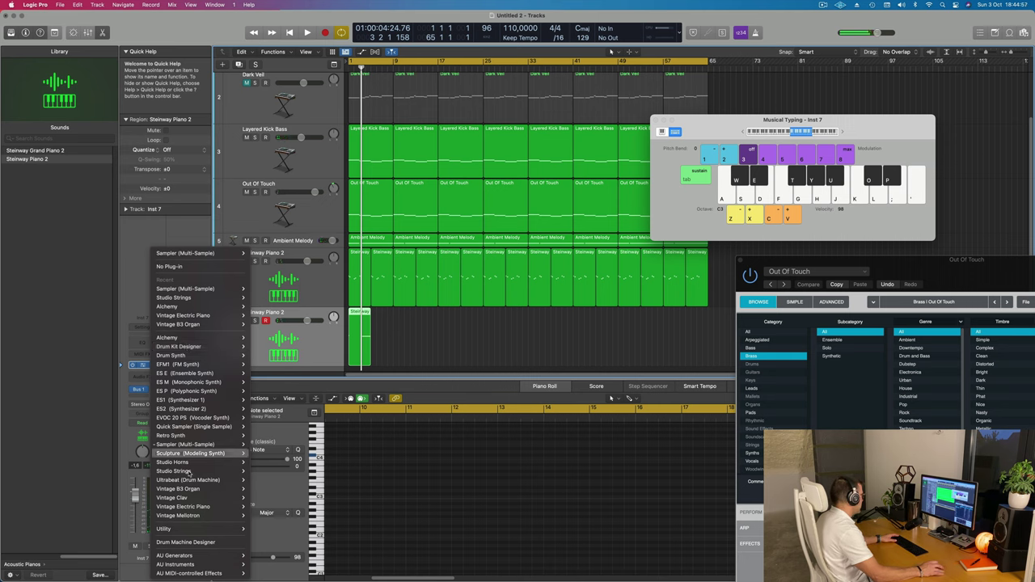
{"action": "mouse_move", "coordinate": [191, 437]}
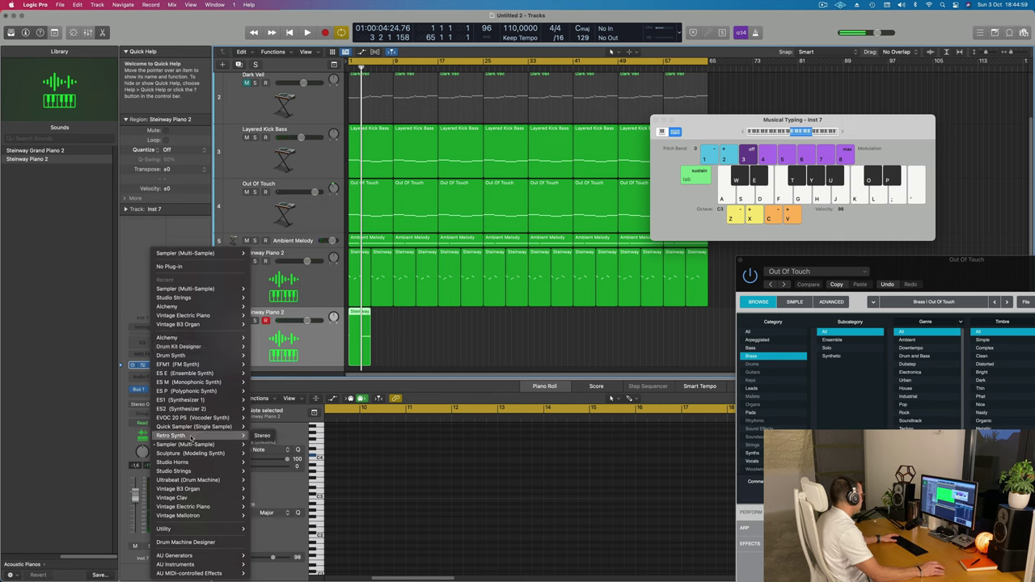
{"action": "mouse_move", "coordinate": [182, 342]}
{"action": "left_click", "coordinate": [260, 338]}
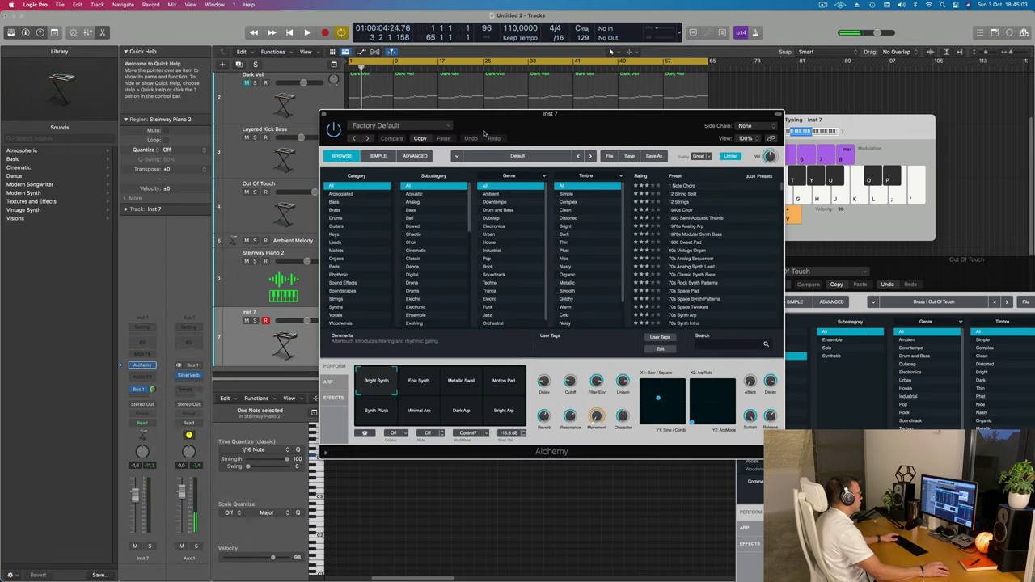
{"action": "left_click_drag", "start_coordinate": [580, 139], "coordinate": [575, 140]}
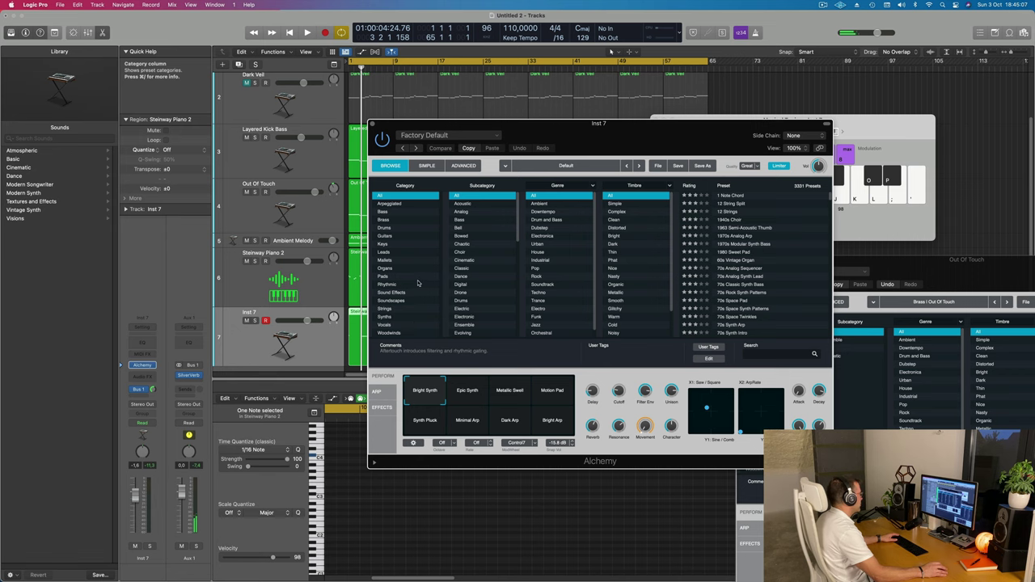
Step: Load the Deep Blue preset from Alchemy's Soundscapes category
{"action": "left_click", "coordinate": [393, 301]}
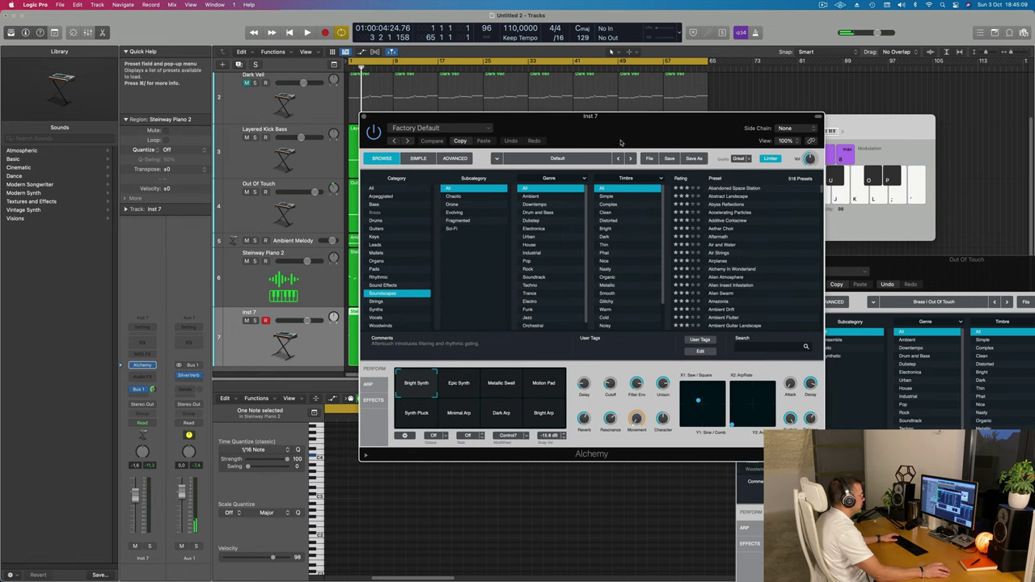
{"action": "scroll", "coordinate": [743, 259], "scroll_direction": "down", "scroll_amount": 10}
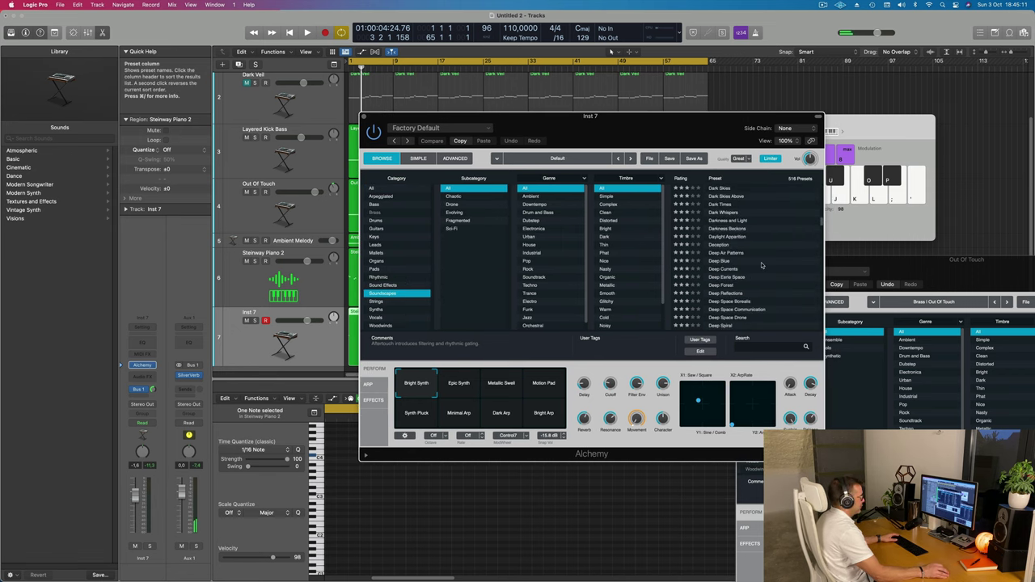
{"action": "left_click", "coordinate": [721, 267]}
Step: Solo the Deep Blue track and listen to its sound from the start of the arrangement
{"action": "left_click_drag", "start_coordinate": [590, 115], "coordinate": [797, 125]}
{"action": "key", "text": "space"}
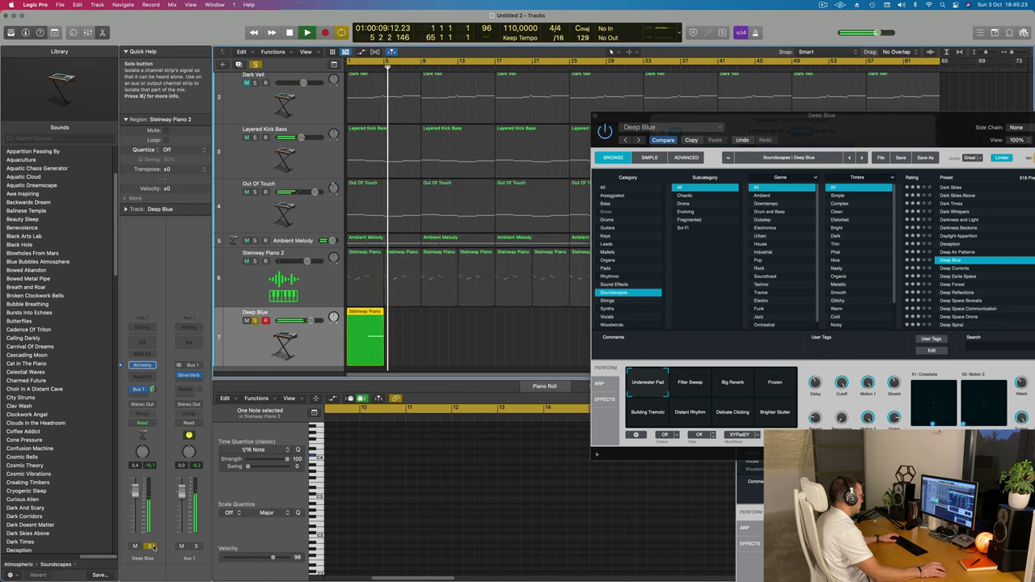
{"action": "key", "text": "space"}
{"action": "key", "text": "Return"}
{"action": "key", "text": "space"}
Step: Raise the Alchemy output volume and set the Deep Blue track's fader to 2.5 dB while listening in the full mix
{"action": "left_click_drag", "start_coordinate": [850, 135], "coordinate": [733, 135]}
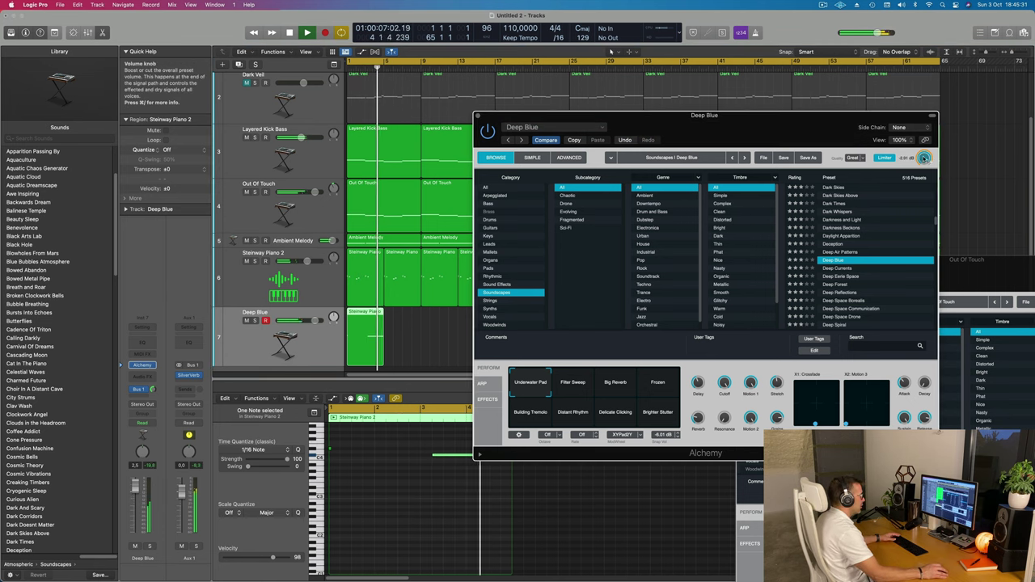
{"action": "key", "text": "super+k"}
{"action": "left_click_drag", "start_coordinate": [809, 131], "coordinate": [874, 211]}
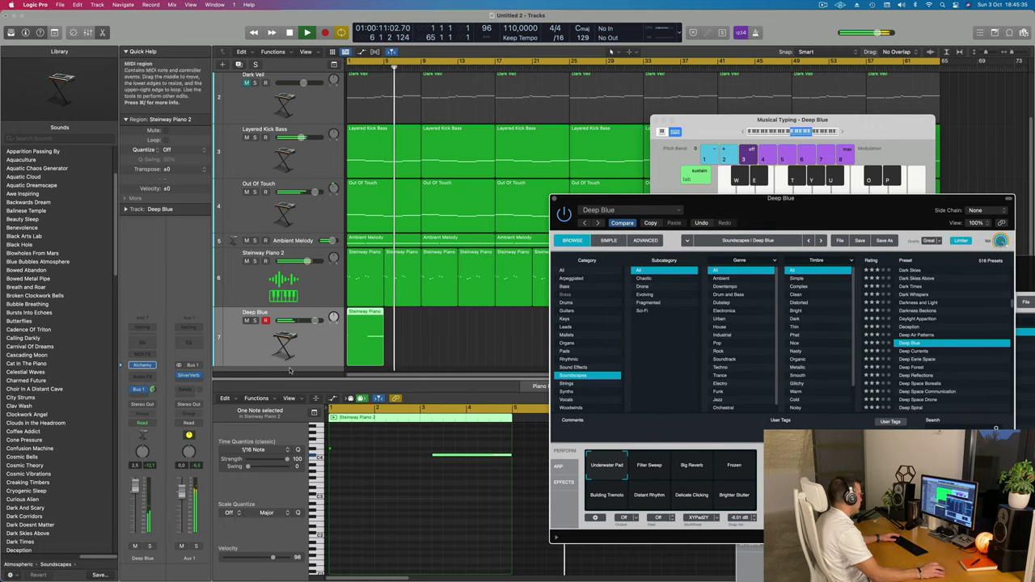
{"action": "key", "text": "space"}
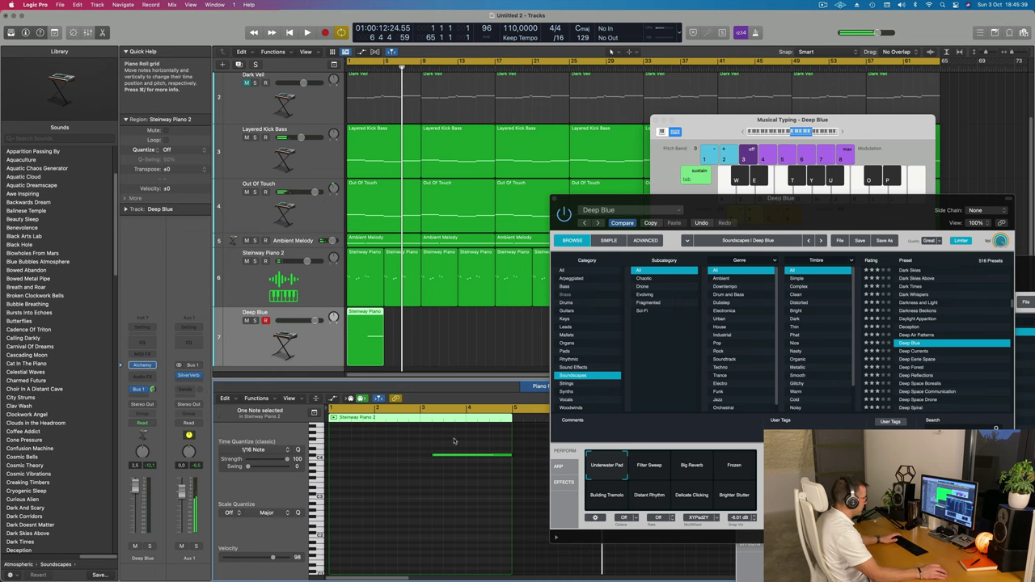
Step: Delete the note at bar 1 of the Deep Blue region, shorten the C#4 note to about mid-bar 4 and play back
{"action": "left_click_drag", "start_coordinate": [510, 454], "coordinate": [502, 458]}
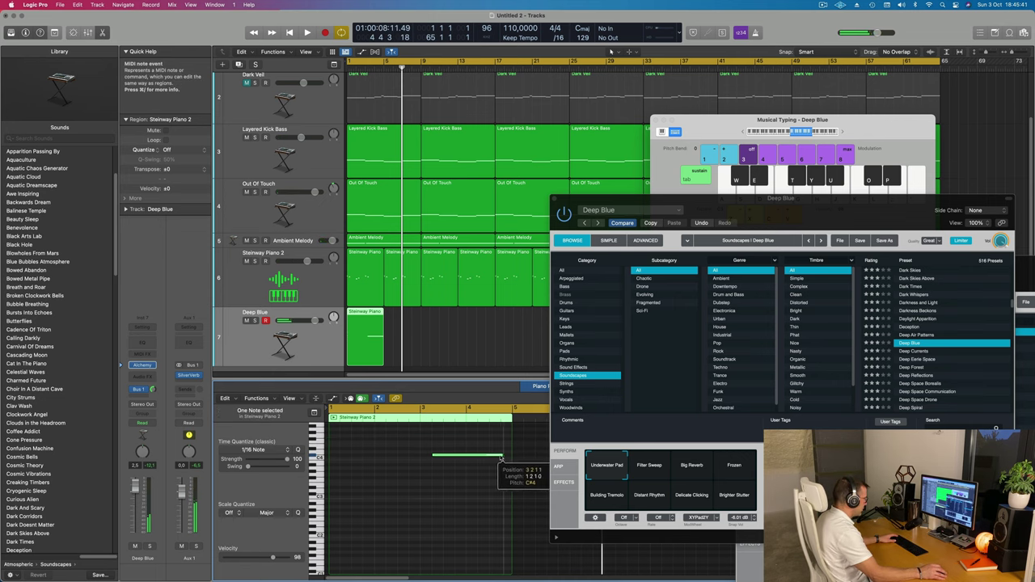
{"action": "key", "text": "space"}
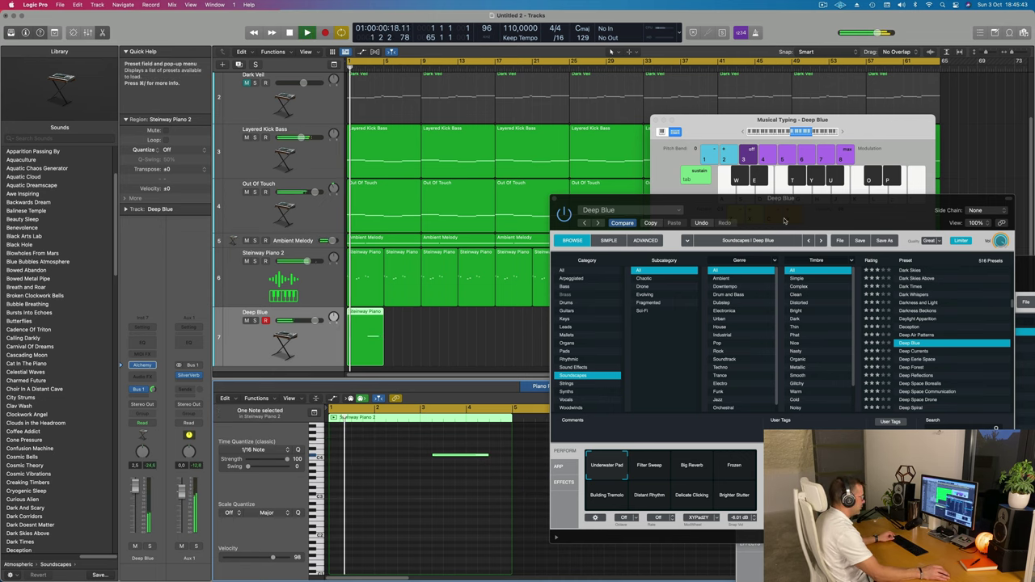
{"action": "left_click_drag", "start_coordinate": [785, 222], "coordinate": [702, 123]}
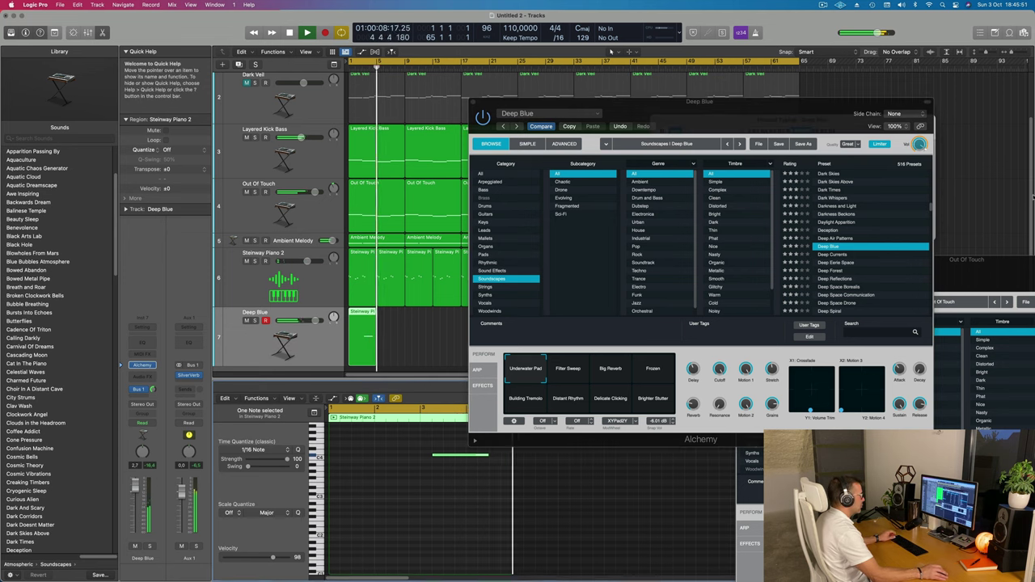
Step: Audition the Deep Forest preset, load Deep Space Borealis instead and solo the track to hear it alone
{"action": "left_click", "coordinate": [833, 271]}
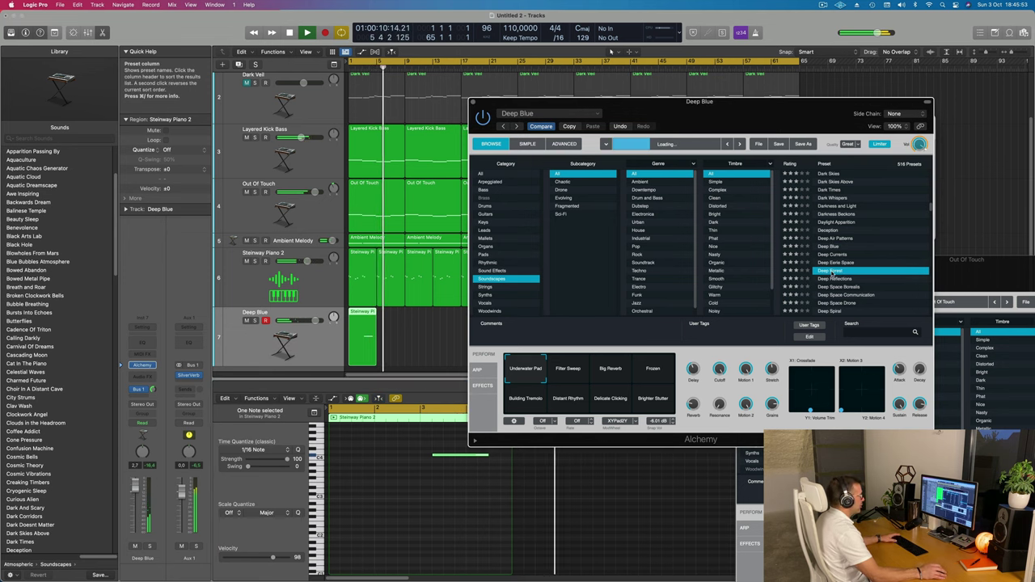
{"action": "scroll", "coordinate": [829, 278], "scroll_direction": "down", "scroll_amount": 3}
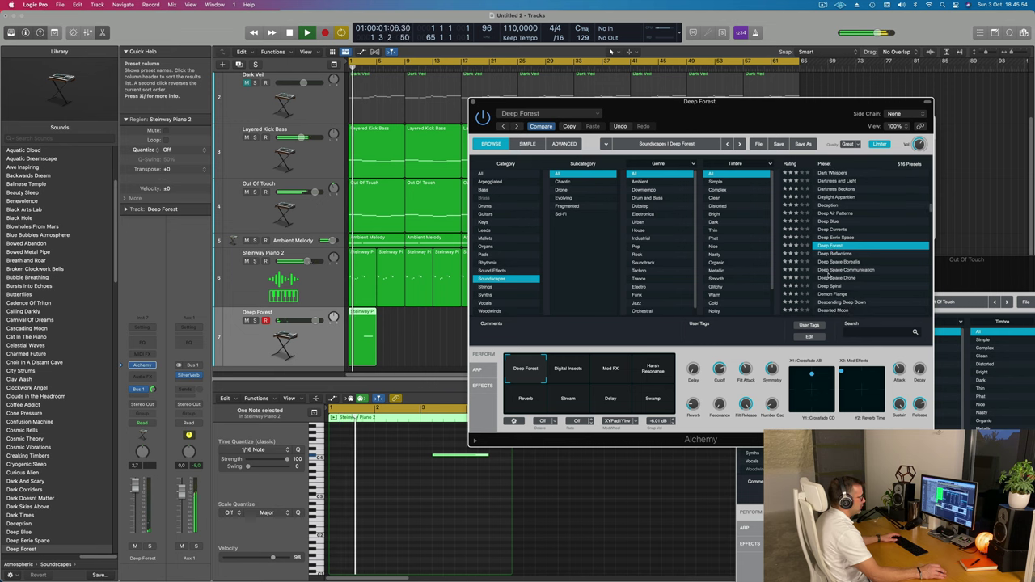
{"action": "left_click", "coordinate": [838, 263]}
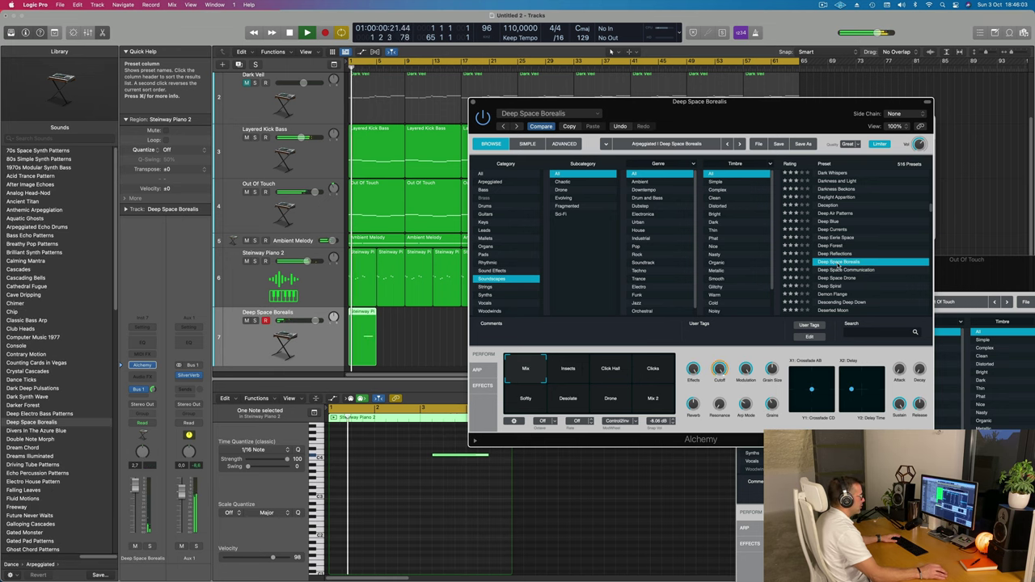
{"action": "scroll", "coordinate": [849, 267], "scroll_direction": "down", "scroll_amount": 4}
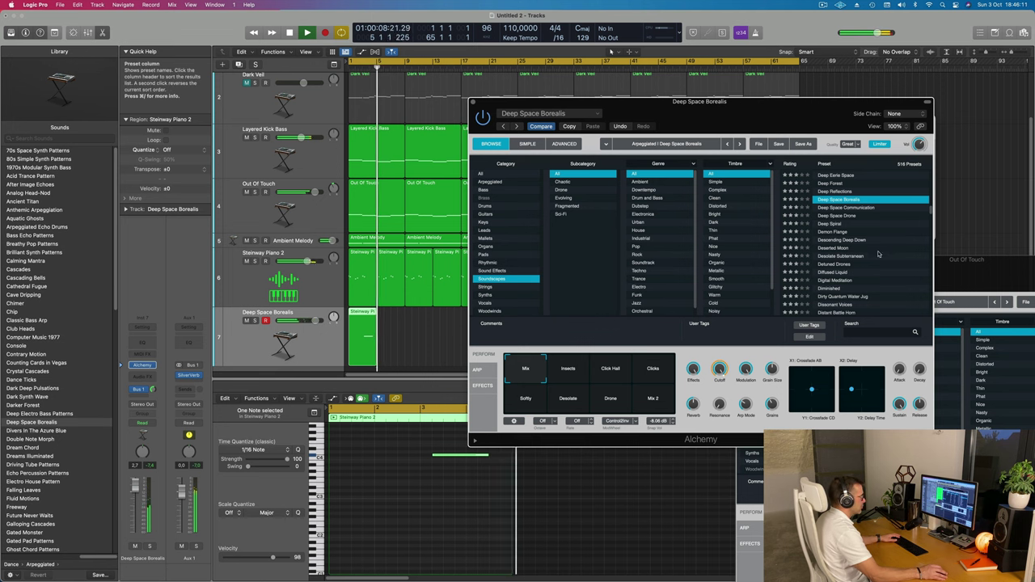
{"action": "left_click", "coordinate": [256, 321]}
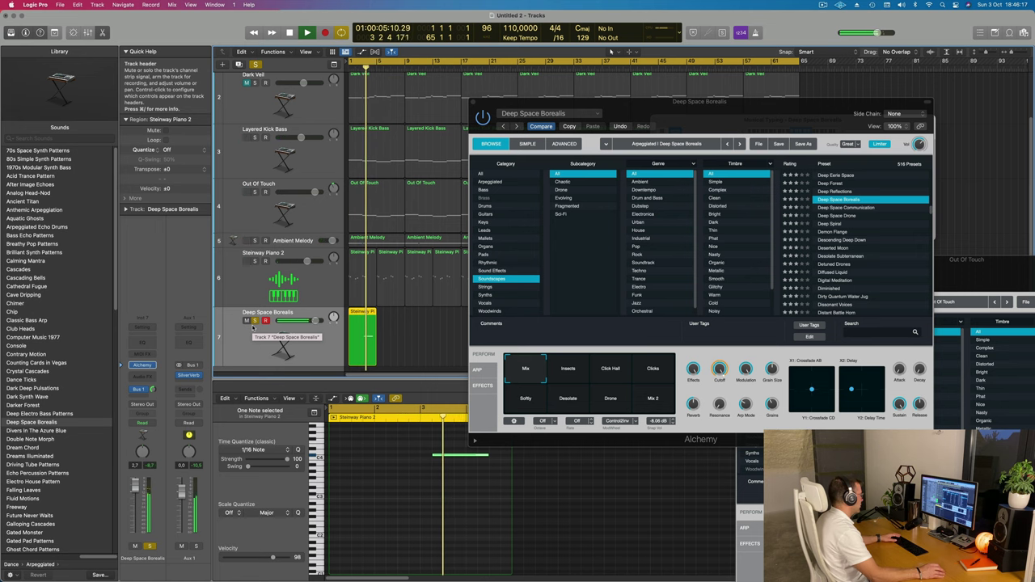
Step: Unsolo the Deep Space Borealis track and repeat its four-bar region along the track up to bar 65
{"action": "left_click", "coordinate": [255, 321]}
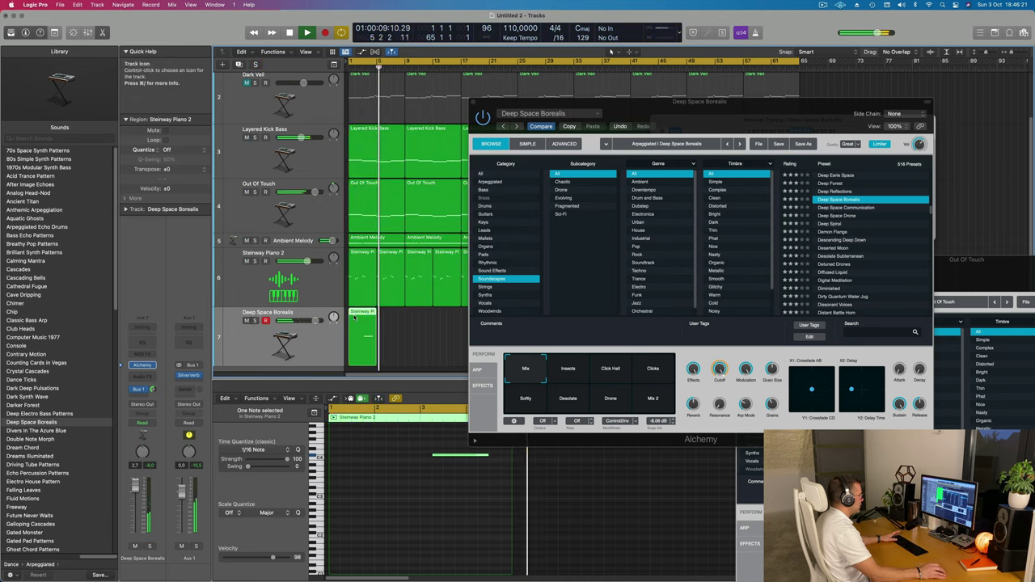
{"action": "key", "text": "super+k"}
{"action": "key", "text": "super+Left"}
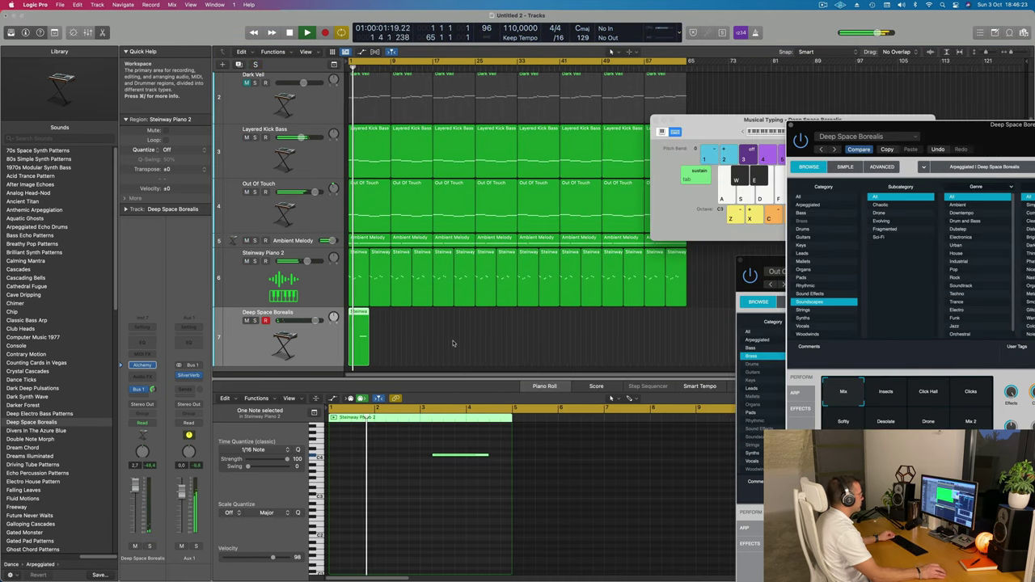
{"action": "key", "text": "super+r"}
{"action": "key", "text": "super+r"}
{"action": "key", "text": "super+r"}
{"action": "key", "text": "super+r"}
{"action": "key", "text": "super+r"}
{"action": "key", "text": "super+r"}
{"action": "key", "text": "super+r"}
{"action": "key", "text": "super+r"}
{"action": "key", "text": "super+r"}
{"action": "key", "text": "super+r"}
{"action": "key", "text": "super+r"}
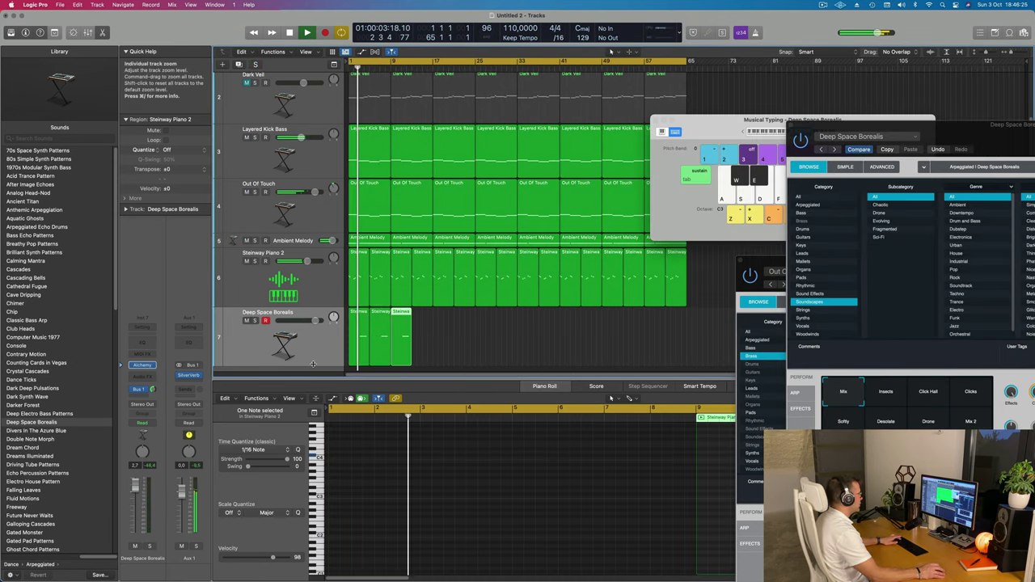
{"action": "key", "text": "super+r"}
{"action": "key", "text": "super+r"}
{"action": "key", "text": "super+r"}
{"action": "key", "text": "super+r"}
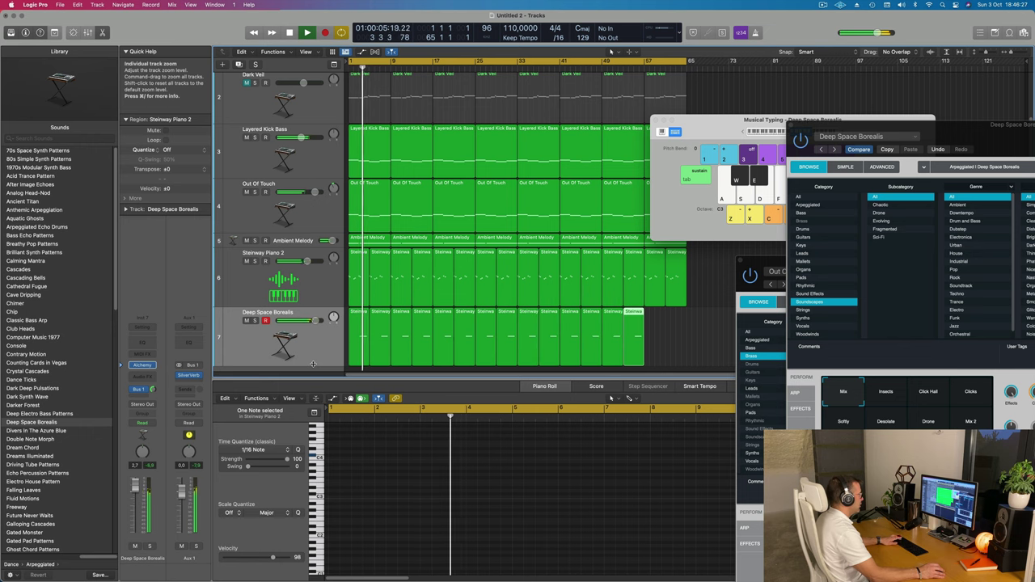
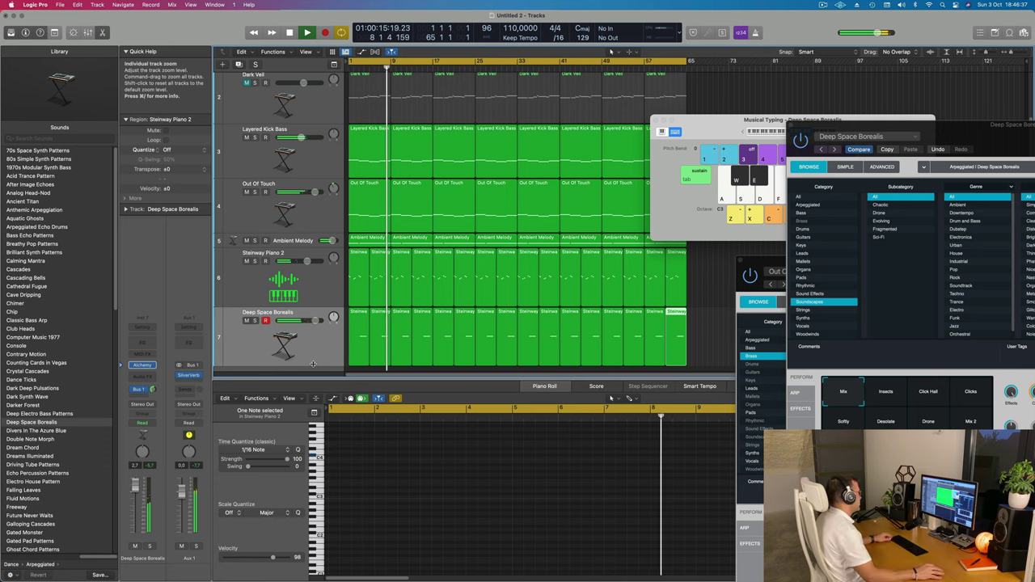
Step: Add a duplicate of the Deep Space Borealis track below it and open the new track's Alchemy instrument
{"action": "scroll", "coordinate": [303, 356], "scroll_direction": "down", "scroll_amount": 5}
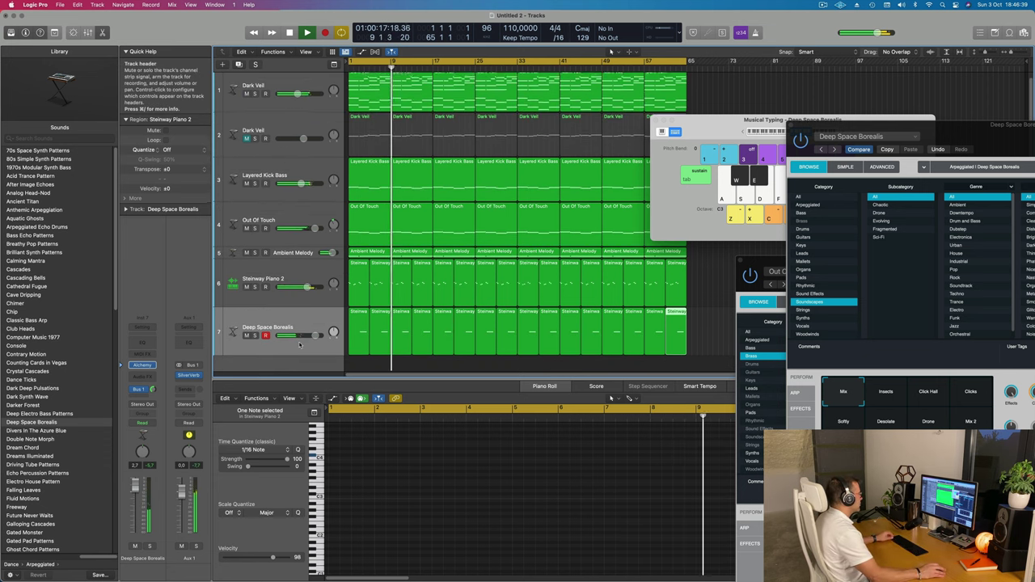
{"action": "scroll", "coordinate": [277, 318], "scroll_direction": "down", "scroll_amount": 2}
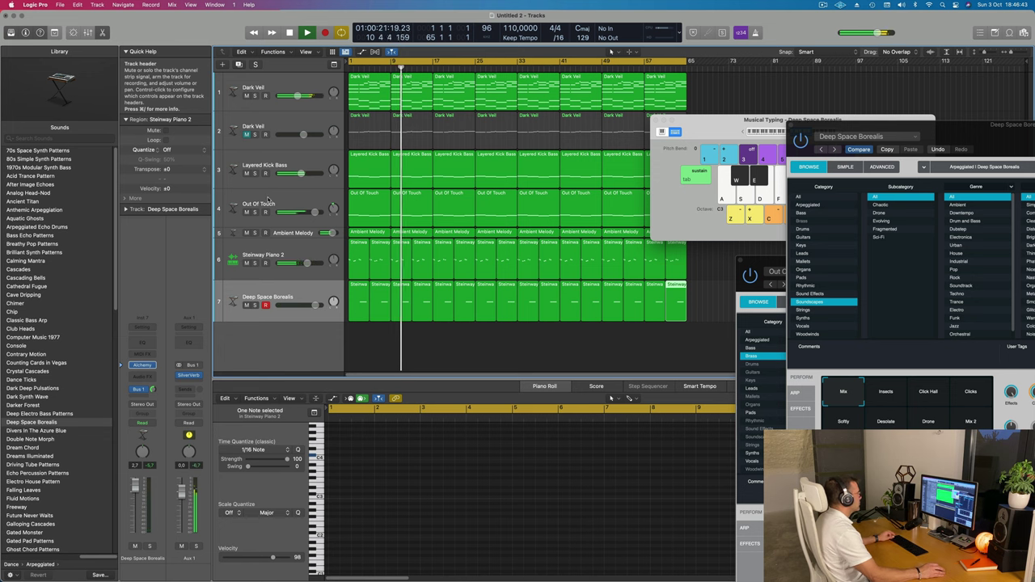
{"action": "scroll", "coordinate": [229, 189], "scroll_direction": "down", "scroll_amount": 1}
{"action": "left_click_drag", "start_coordinate": [708, 122], "coordinate": [845, 119]}
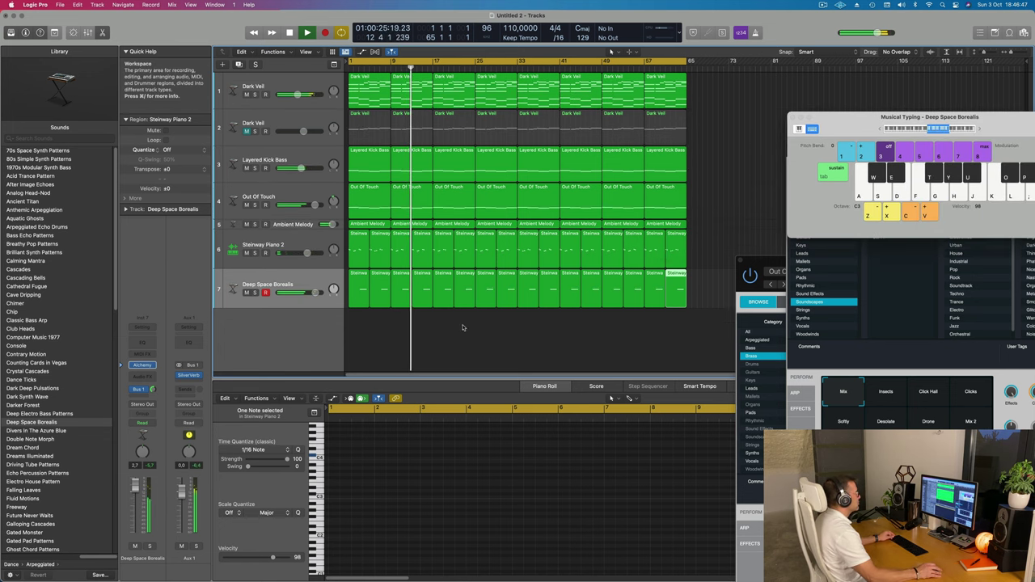
{"action": "scroll", "coordinate": [463, 328], "scroll_direction": "up", "scroll_amount": 2}
{"action": "left_click", "coordinate": [289, 278]}
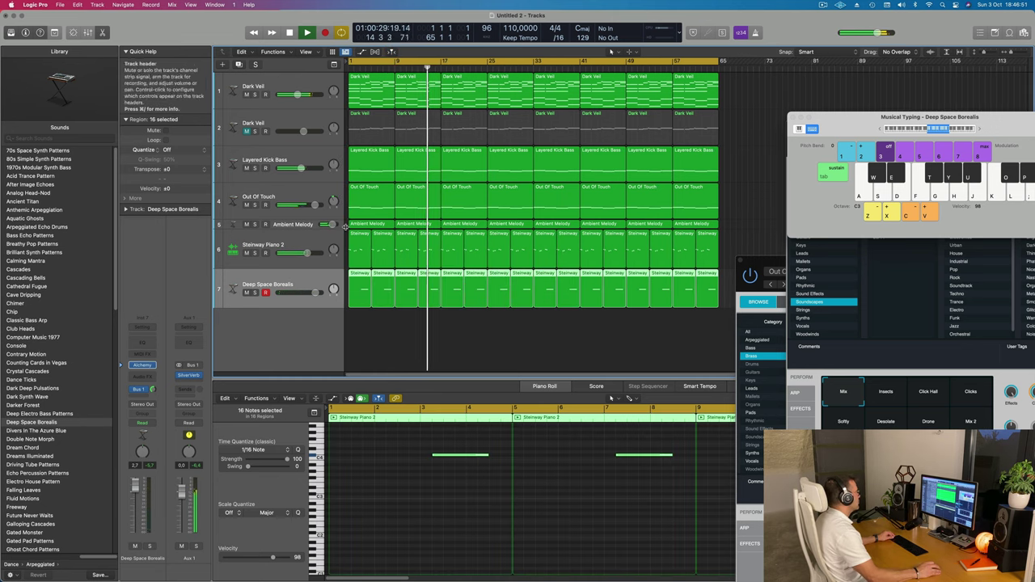
{"action": "left_click", "coordinate": [307, 244]}
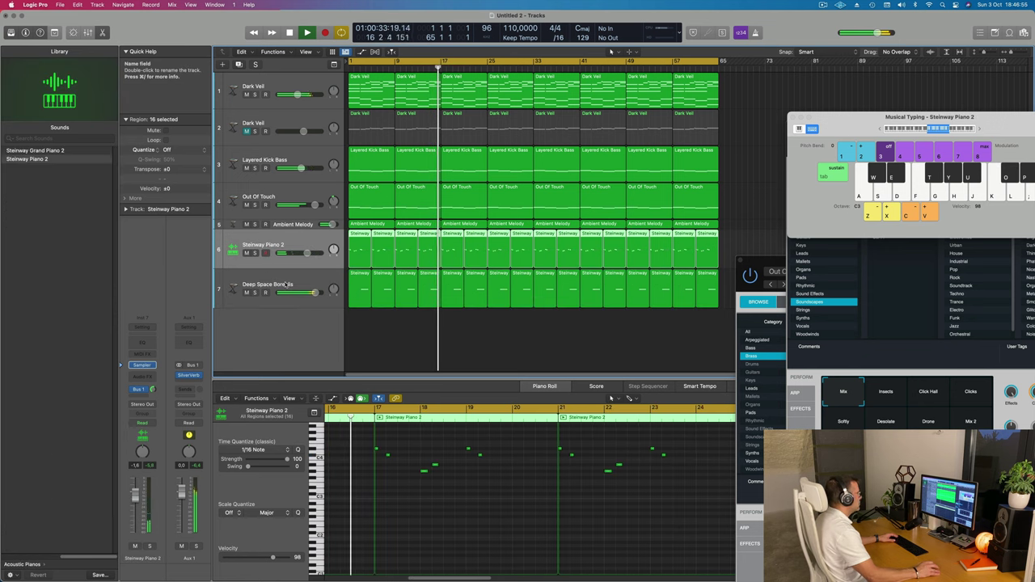
{"action": "key", "text": "Down"}
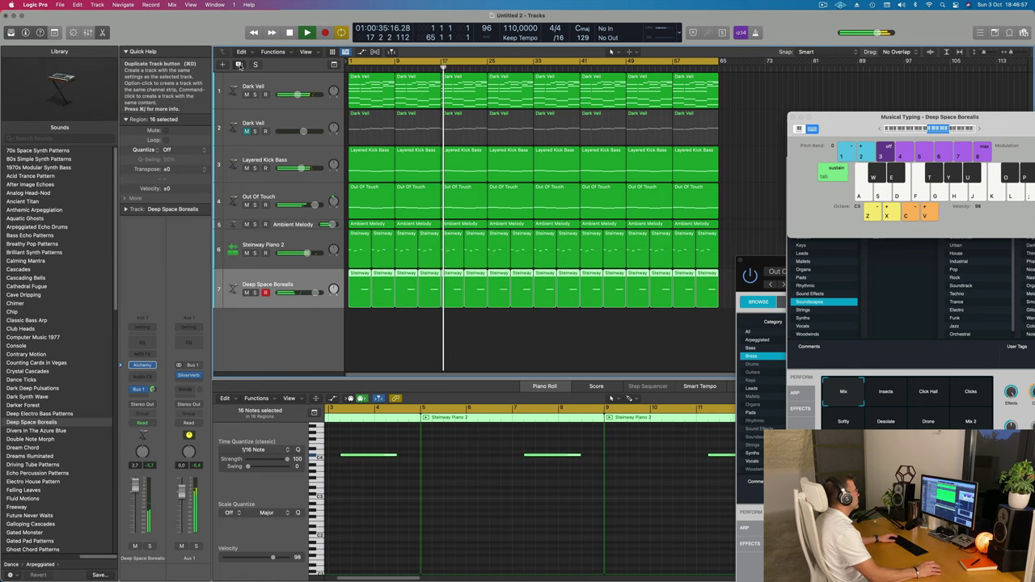
{"action": "left_click", "coordinate": [240, 64]}
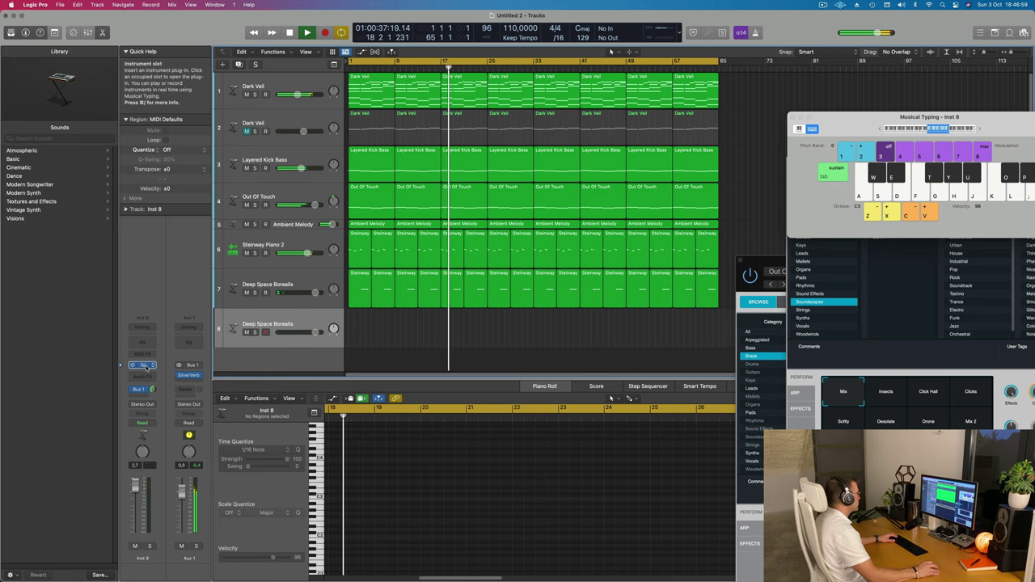
{"action": "left_click", "coordinate": [142, 365]}
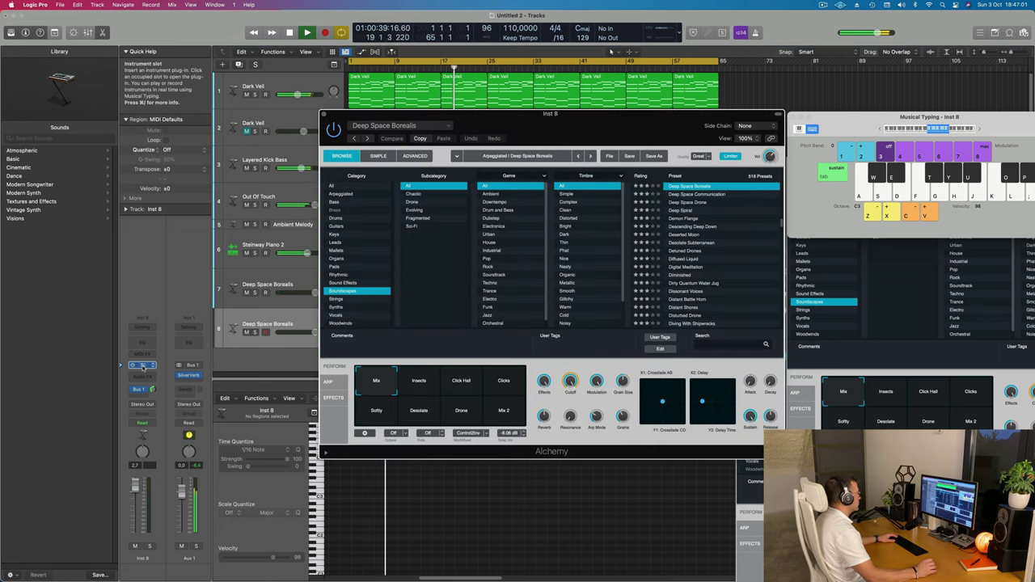
Step: Load the Majestic Swells preset from Alchemy's Fast Attack pads and set the new track's fader to -2.2 dB
{"action": "left_click_drag", "start_coordinate": [585, 124], "coordinate": [640, 180]}
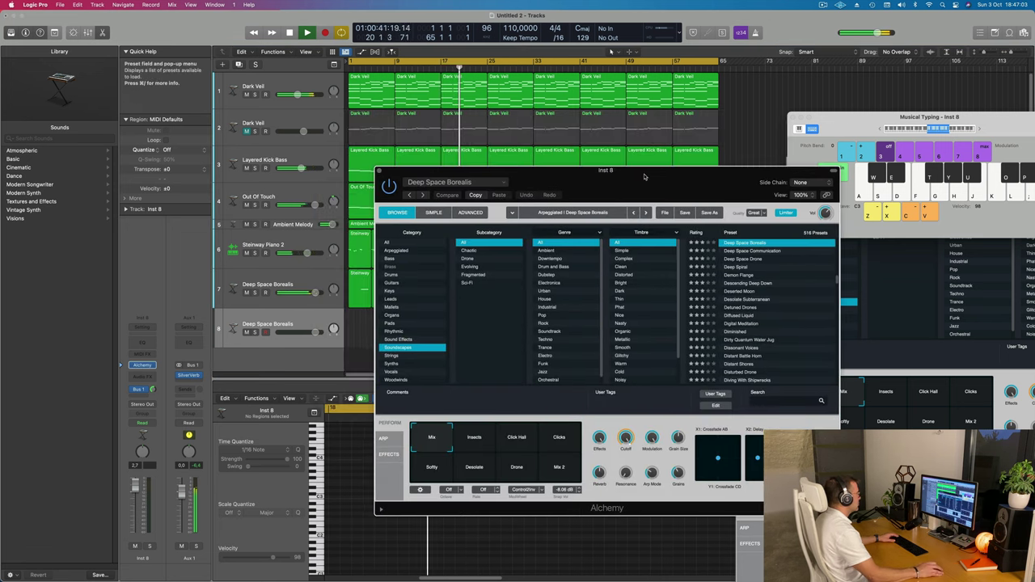
{"action": "left_click", "coordinate": [388, 324]}
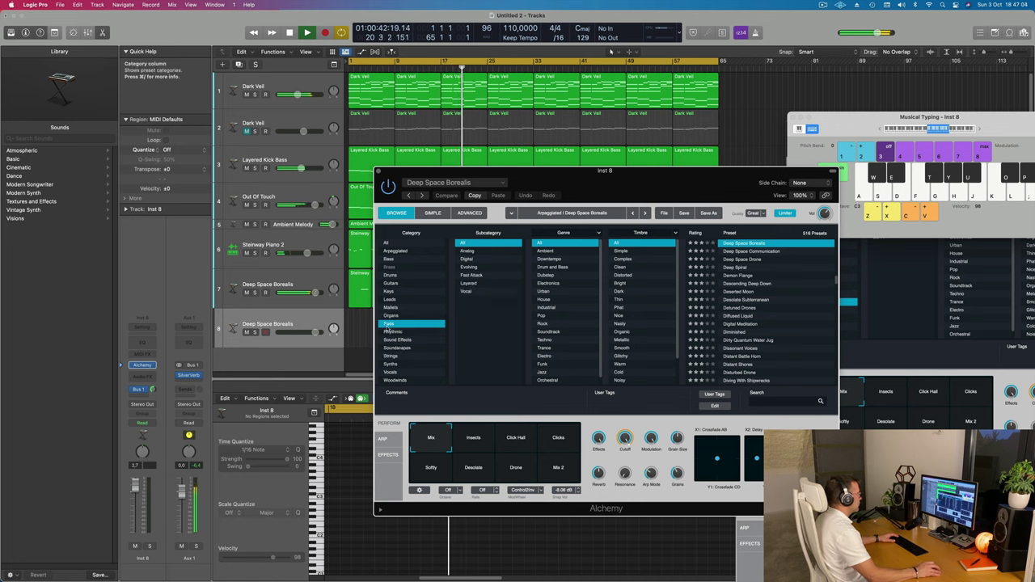
{"action": "left_click", "coordinate": [472, 277]}
{"action": "scroll", "coordinate": [793, 314], "scroll_direction": "down", "scroll_amount": 5}
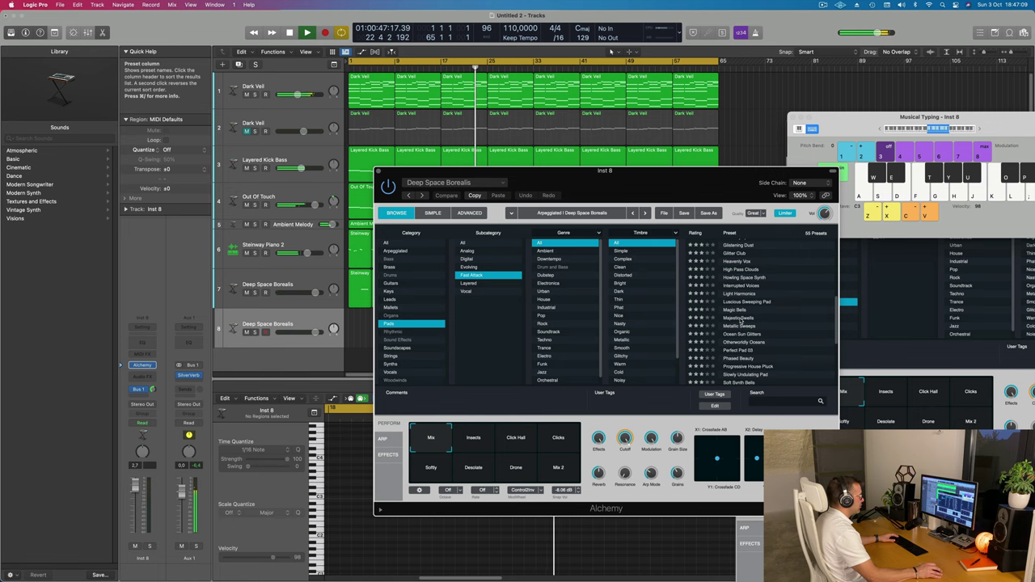
{"action": "left_click_drag", "start_coordinate": [653, 194], "coordinate": [789, 158]}
{"action": "left_click", "coordinate": [960, 307]}
{"action": "left_click_drag", "start_coordinate": [324, 330], "coordinate": [303, 333]}
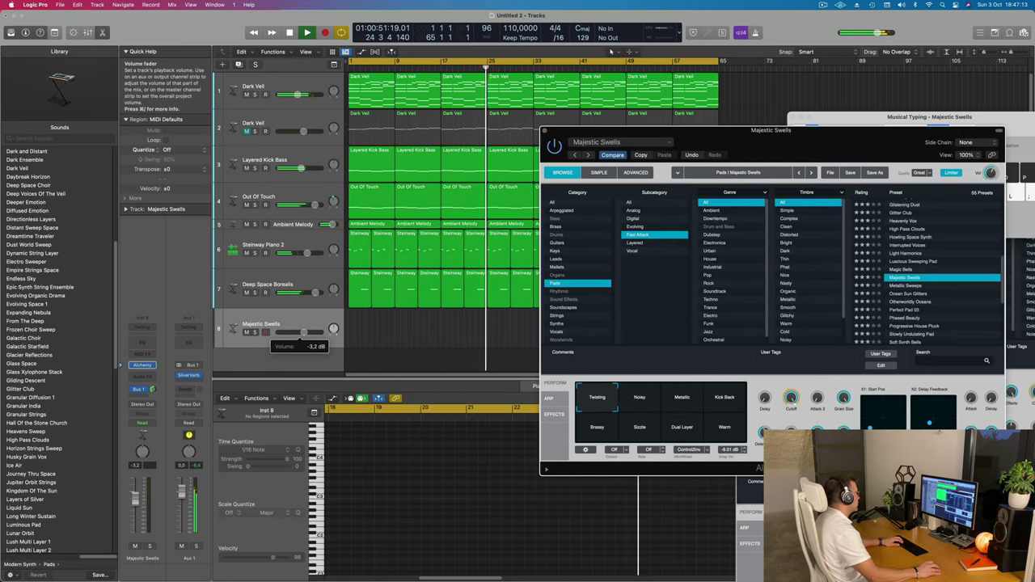
{"action": "left_click", "coordinate": [279, 339]}
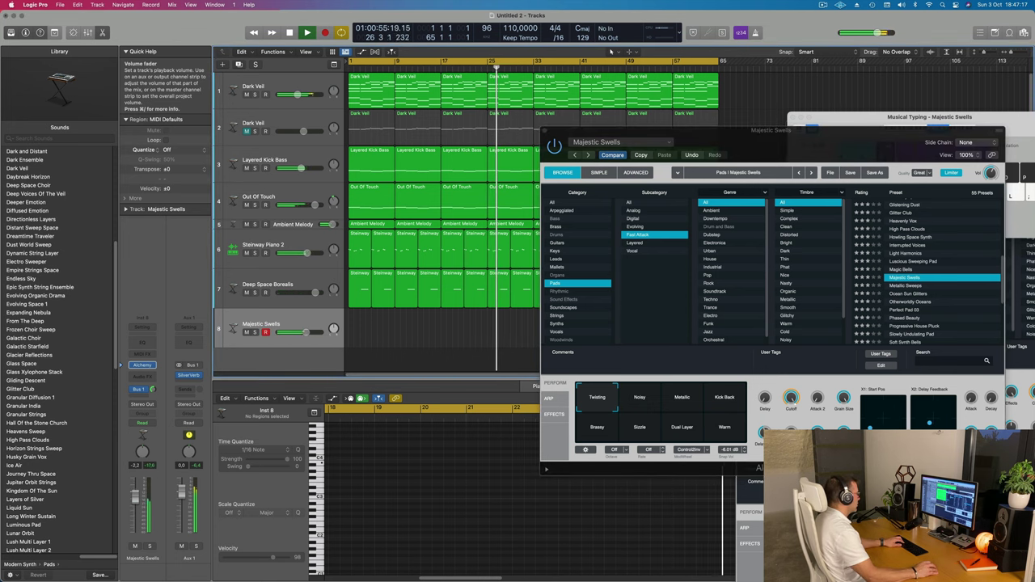
{"action": "left_click_drag", "start_coordinate": [767, 133], "coordinate": [954, 145]}
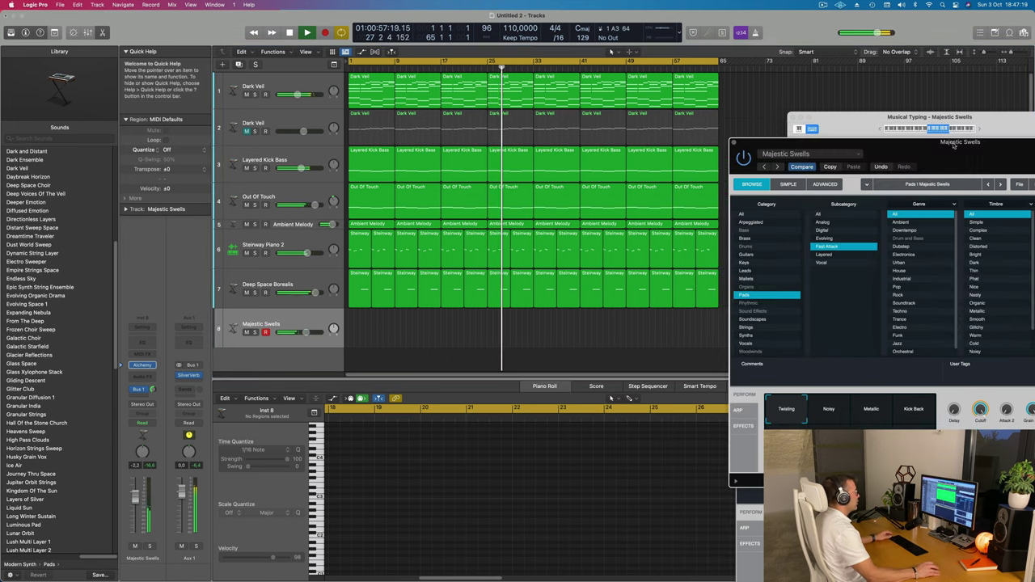
Step: Copy the first Dark Veil chord region to bar 1 of the Majestic Swells track and play from the start
{"action": "left_click", "coordinate": [369, 82]}
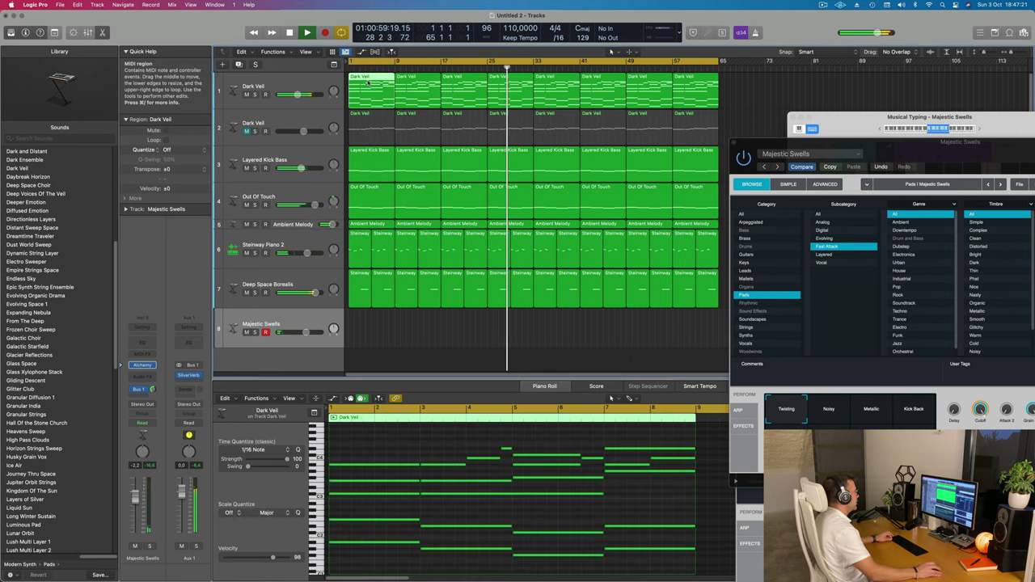
{"action": "left_click_drag", "start_coordinate": [370, 83], "coordinate": [369, 328]}
{"action": "key", "text": "Return"}
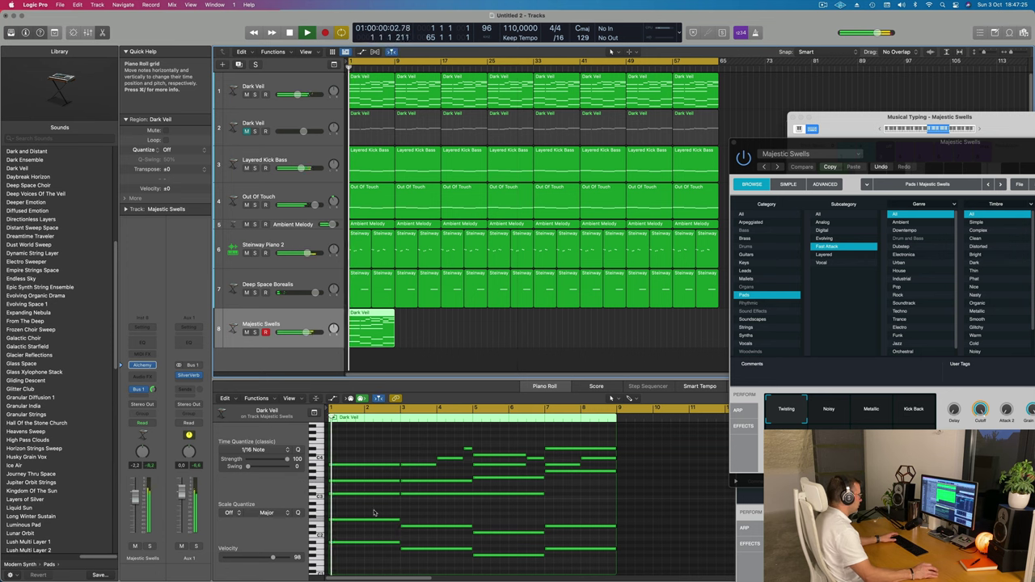
Step: Delete all notes below C3 in the copied chord region and lower the Majestic Swells fader to -13.0 dB
{"action": "left_click_drag", "start_coordinate": [364, 506], "coordinate": [584, 564]}
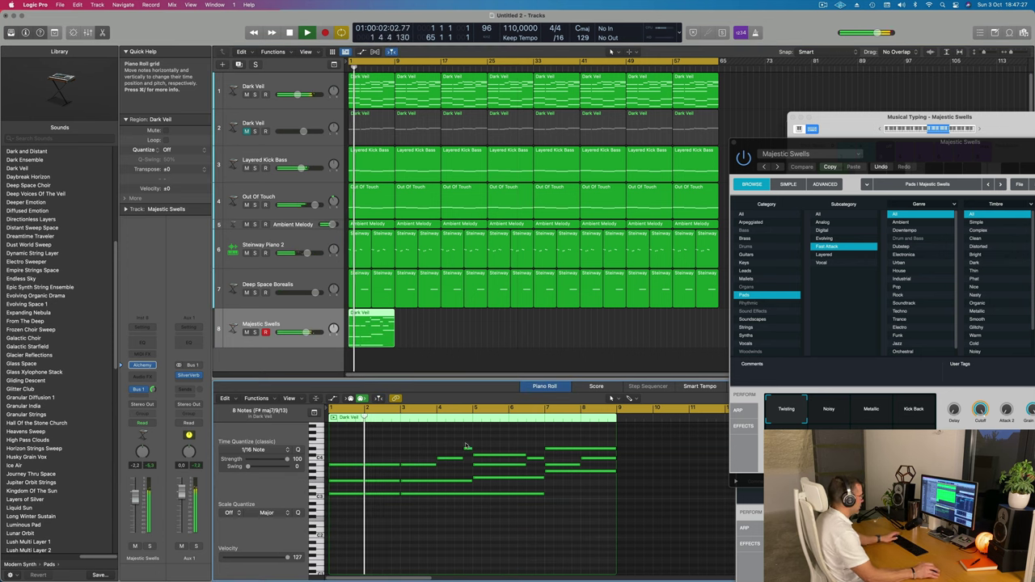
{"action": "key", "text": "Delete"}
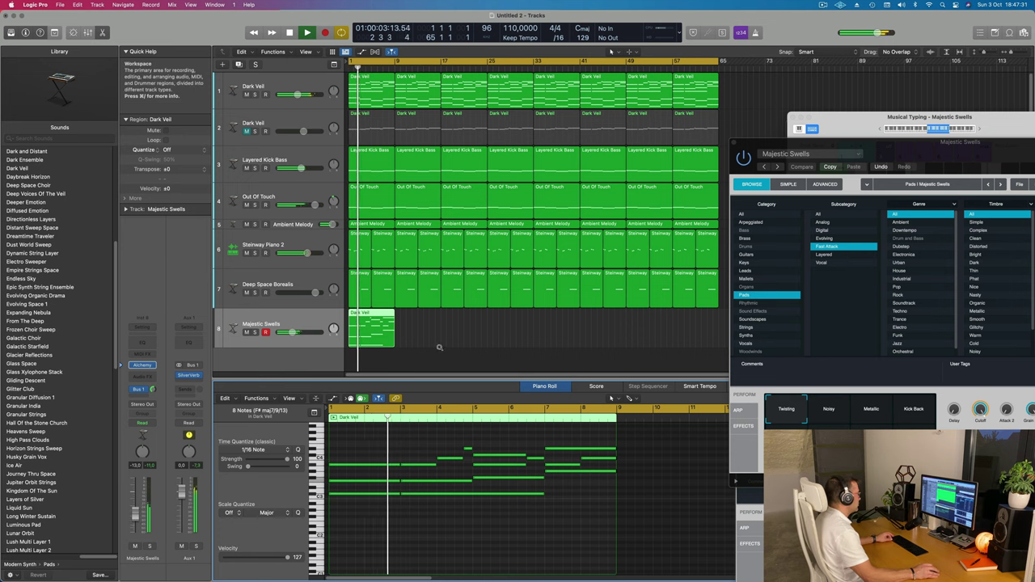
Step: Repeat the edited eight-bar chord region along the Majestic Swells track up to bar 57
{"action": "key", "text": "super+Left"}
{"action": "left_click", "coordinate": [334, 345]}
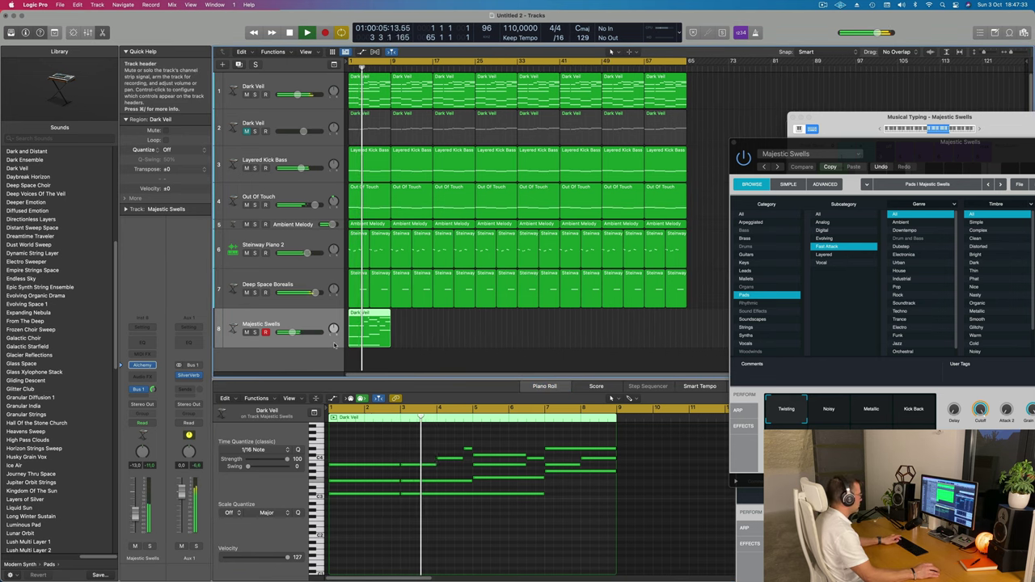
{"action": "key", "text": "super+r"}
{"action": "key", "text": "super+r"}
{"action": "key", "text": "super+r"}
{"action": "key", "text": "super+r"}
{"action": "key", "text": "super+r"}
{"action": "key", "text": "super+r"}
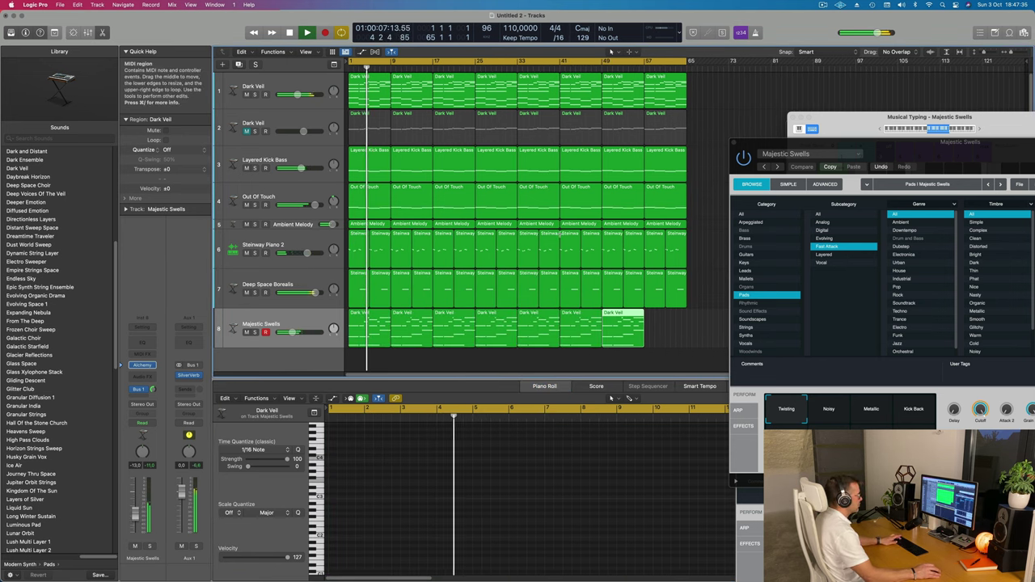
Step: Audition the Otherworldly Oceans preset on the pad track and load Perfect Pad 03 instead
{"action": "left_click_drag", "start_coordinate": [930, 154], "coordinate": [613, 109]}
{"action": "left_click_drag", "start_coordinate": [719, 113], "coordinate": [746, 118]}
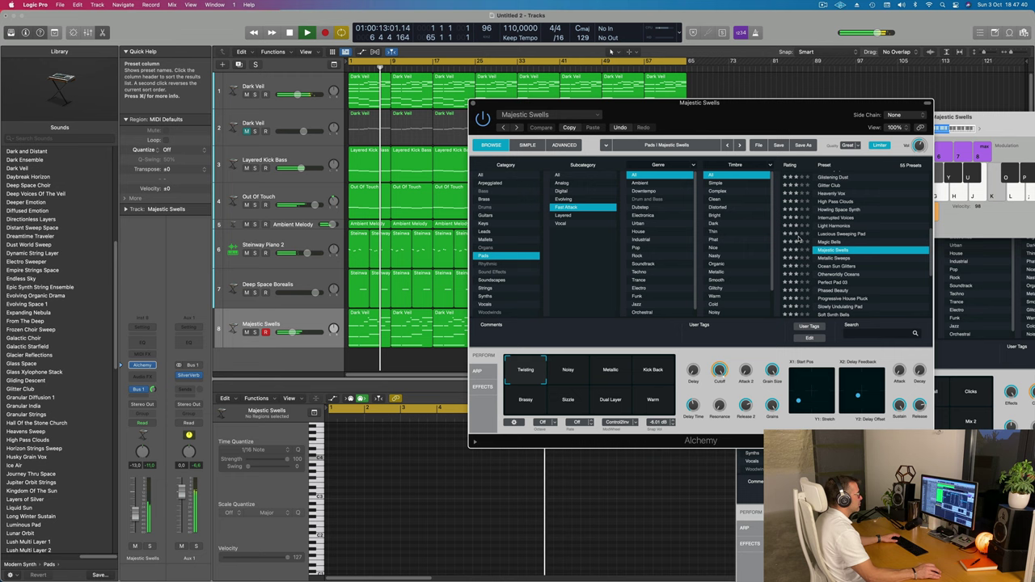
{"action": "left_click", "coordinate": [829, 278]}
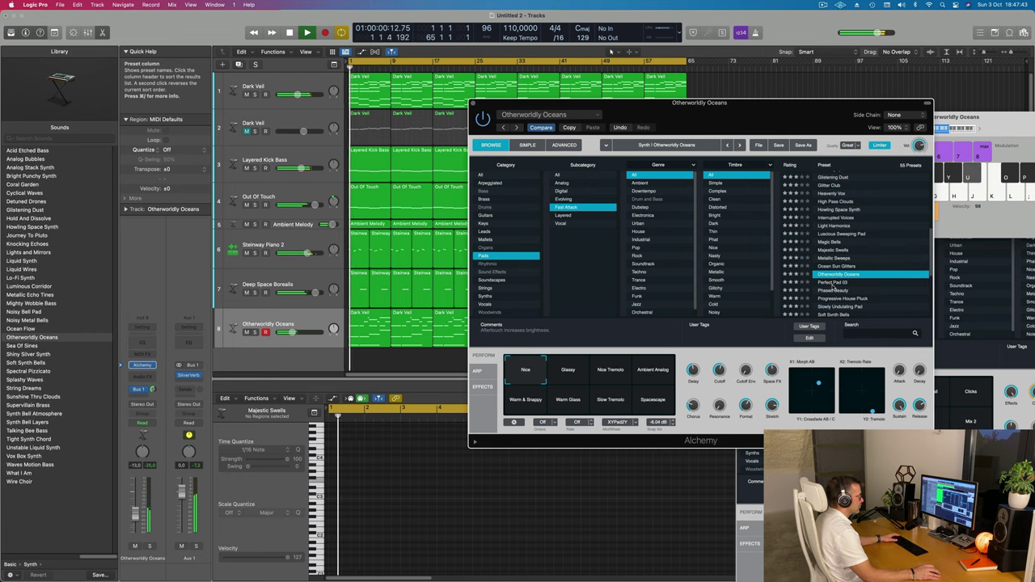
{"action": "left_click", "coordinate": [830, 282]}
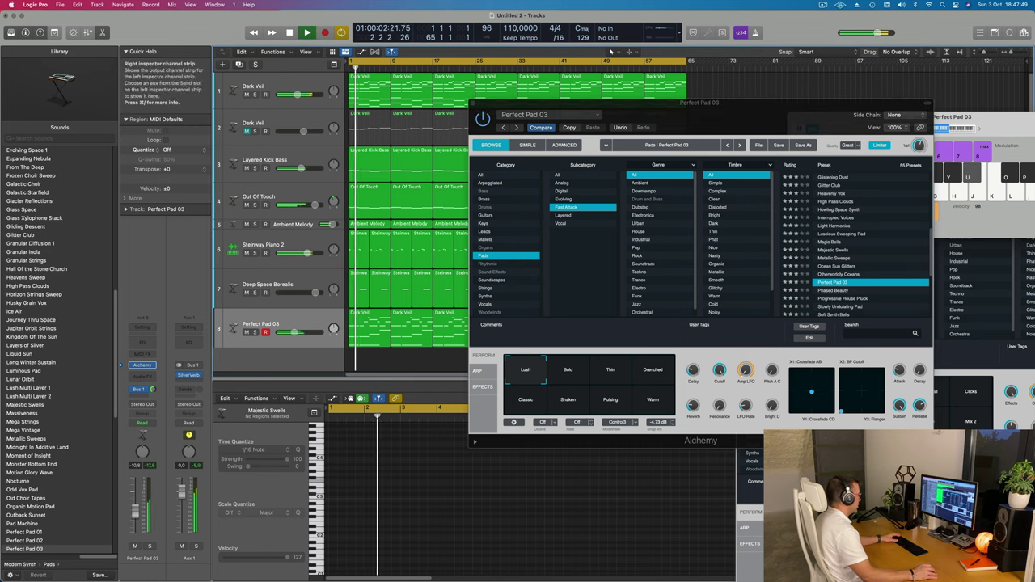
Step: Try Perfect Pad 03's Thin snapshot, switch to Bold and set the track's fader to -6.0 dB
{"action": "left_click", "coordinate": [610, 370]}
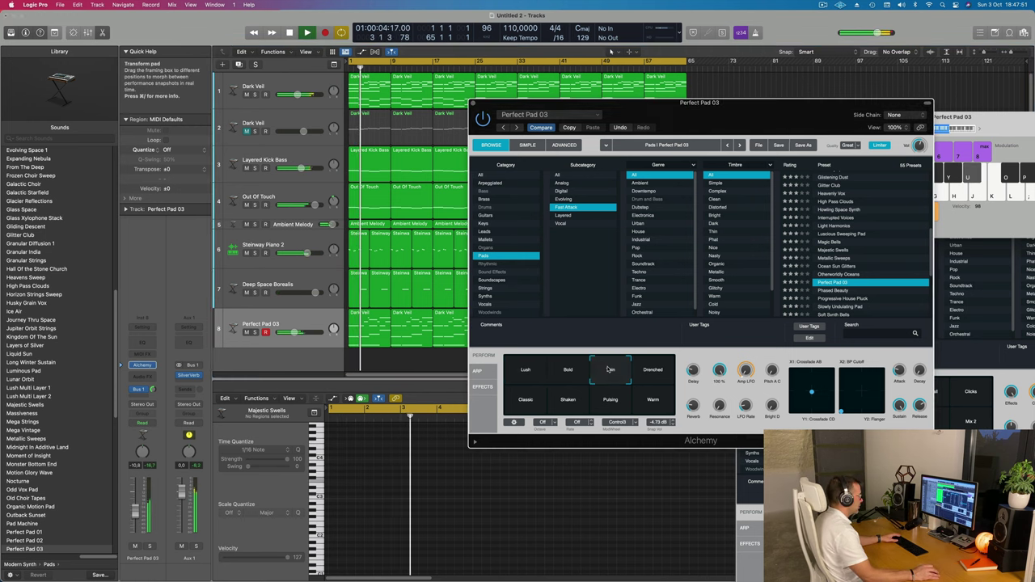
{"action": "left_click", "coordinate": [568, 370]}
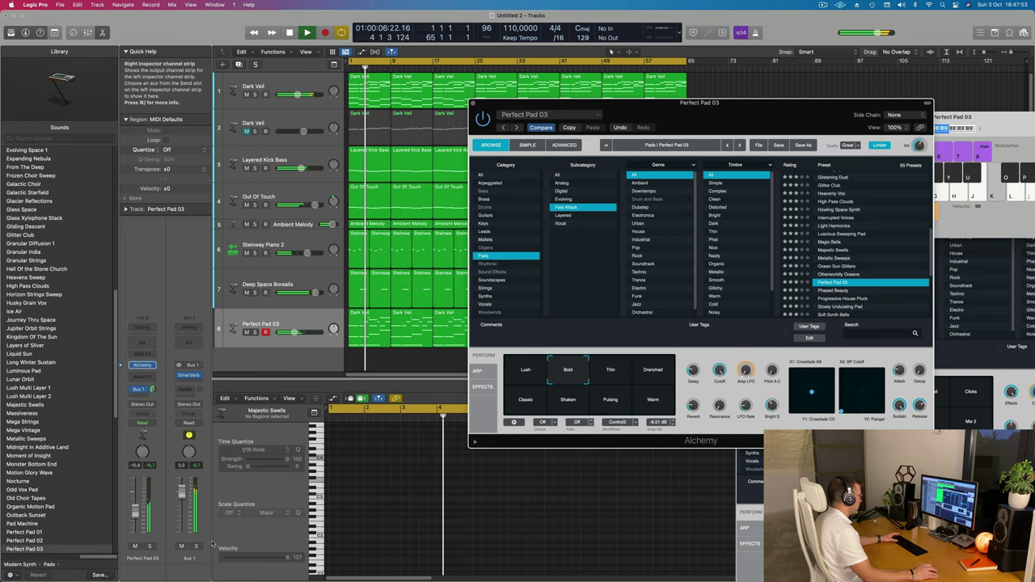
{"action": "left_click", "coordinate": [135, 507]}
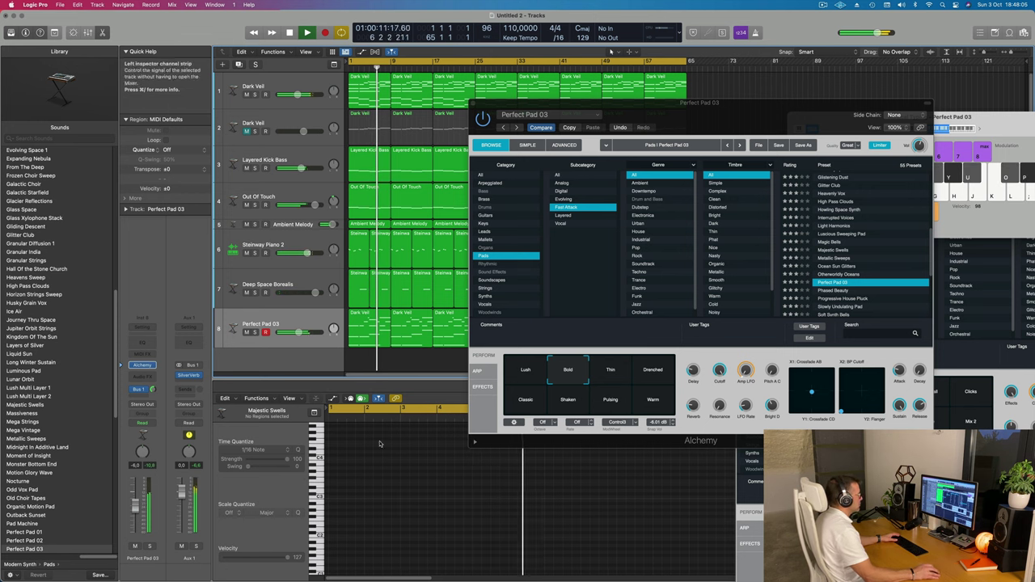
Step: Compare the Pulsing, Classic and Drenched snapshots of Perfect Pad 03 during playback and return to Bold
{"action": "left_click", "coordinate": [607, 403]}
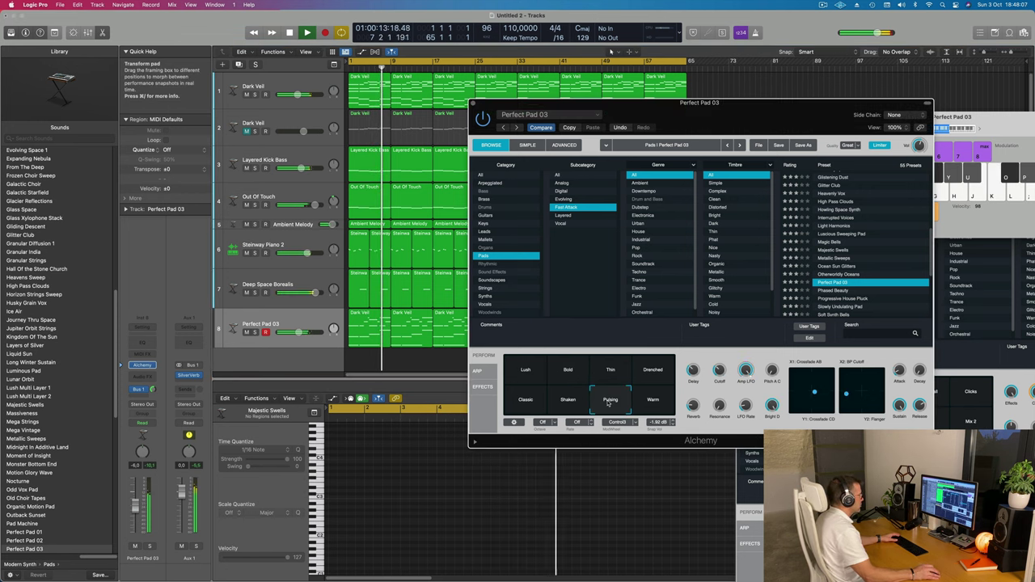
{"action": "left_click", "coordinate": [529, 405]}
{"action": "left_click", "coordinate": [570, 378]}
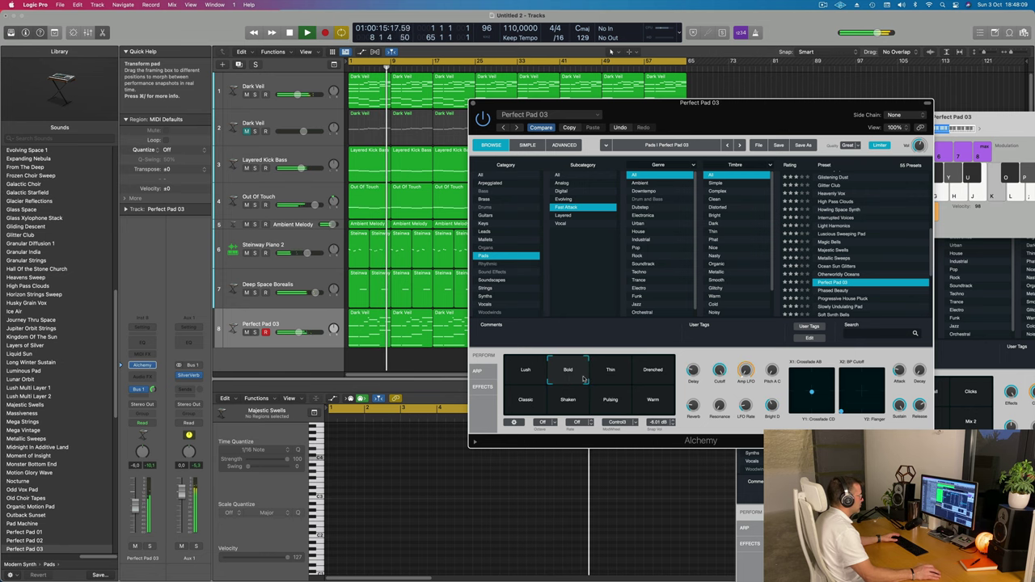
{"action": "left_click", "coordinate": [653, 372]}
{"action": "left_click", "coordinate": [567, 372]}
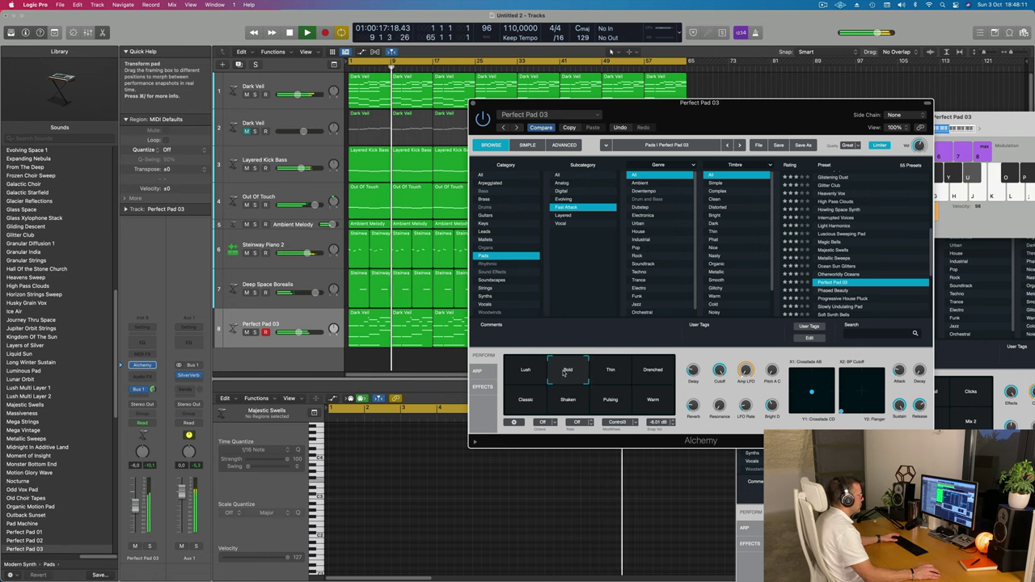
{"action": "left_click_drag", "start_coordinate": [738, 113], "coordinate": [633, 258]}
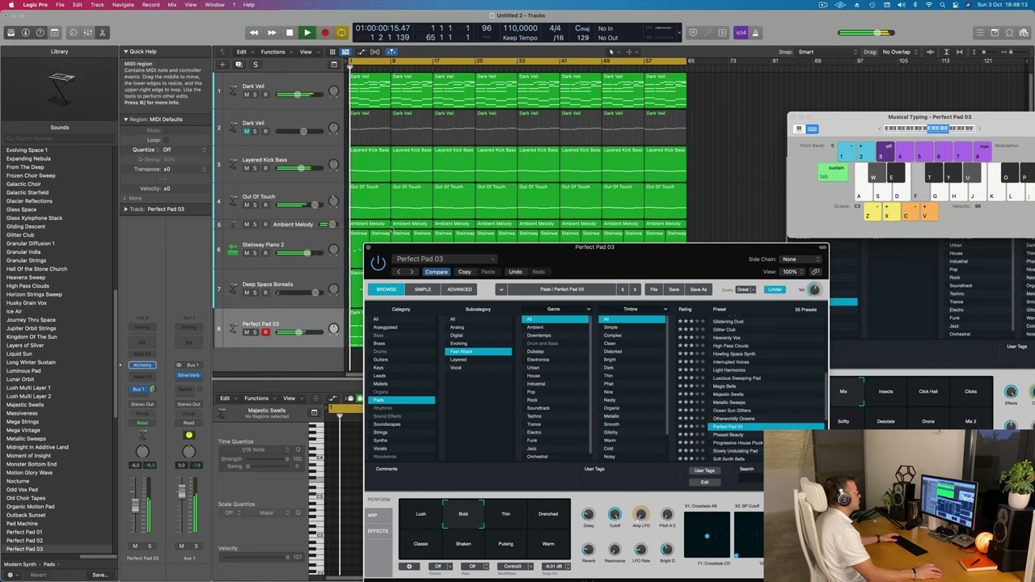
Step: Close the Perfect Pad 03, Deep Space Borealis and Out Of Touch instrument windows and move Musical Typing clear of the regions
{"action": "left_click", "coordinate": [368, 247]}
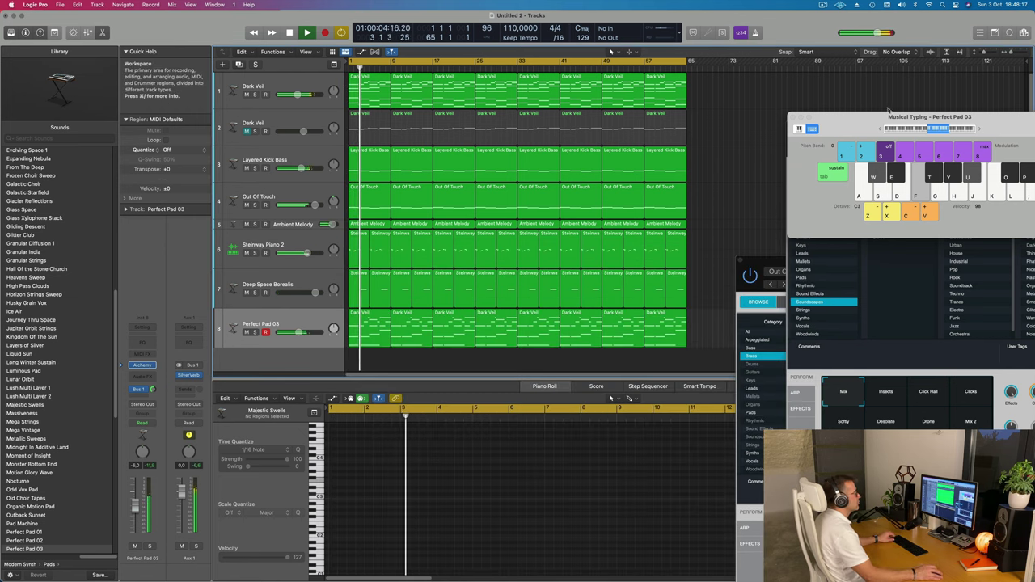
{"action": "left_click_drag", "start_coordinate": [851, 126], "coordinate": [532, 62]}
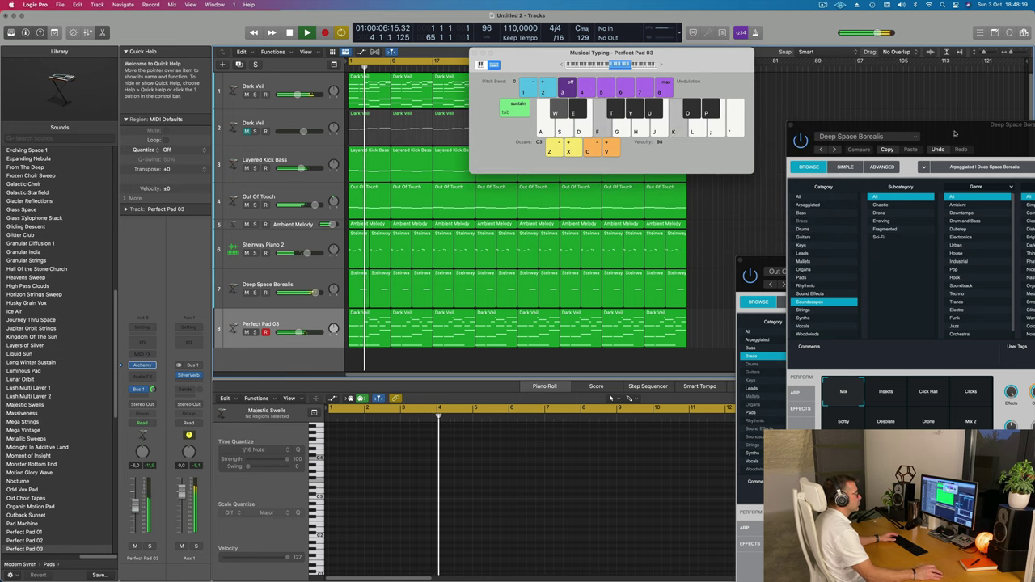
{"action": "left_click_drag", "start_coordinate": [828, 264], "coordinate": [647, 147]}
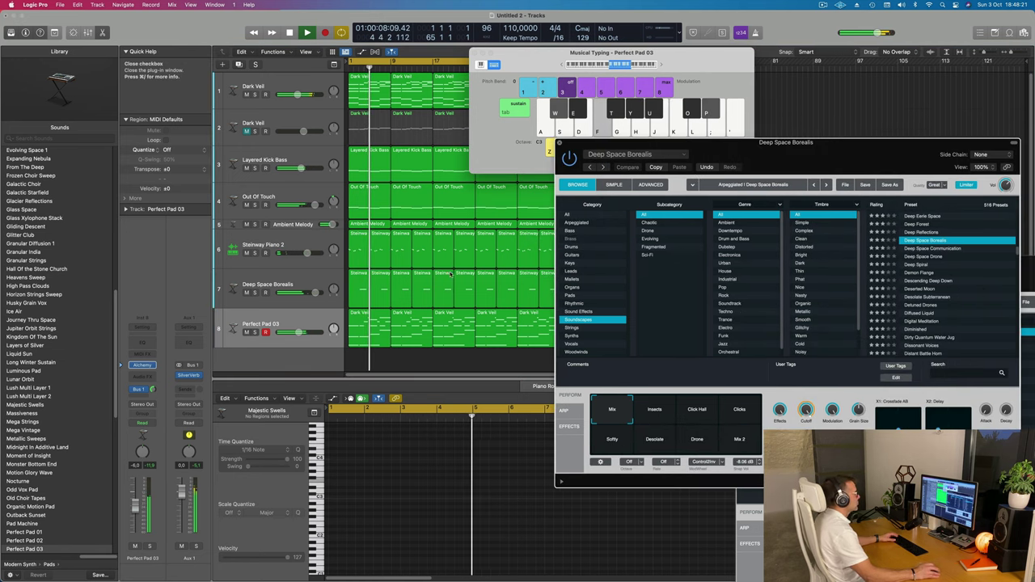
{"action": "left_click", "coordinate": [561, 144]}
{"action": "left_click_drag", "start_coordinate": [823, 255], "coordinate": [633, 174]}
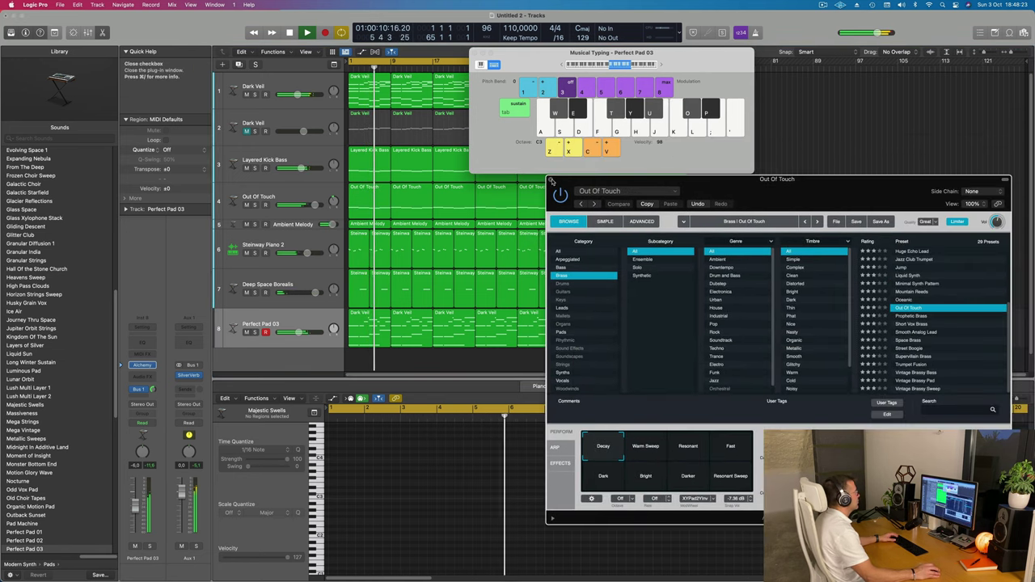
{"action": "left_click", "coordinate": [552, 179]}
{"action": "left_click_drag", "start_coordinate": [611, 52], "coordinate": [857, 92]}
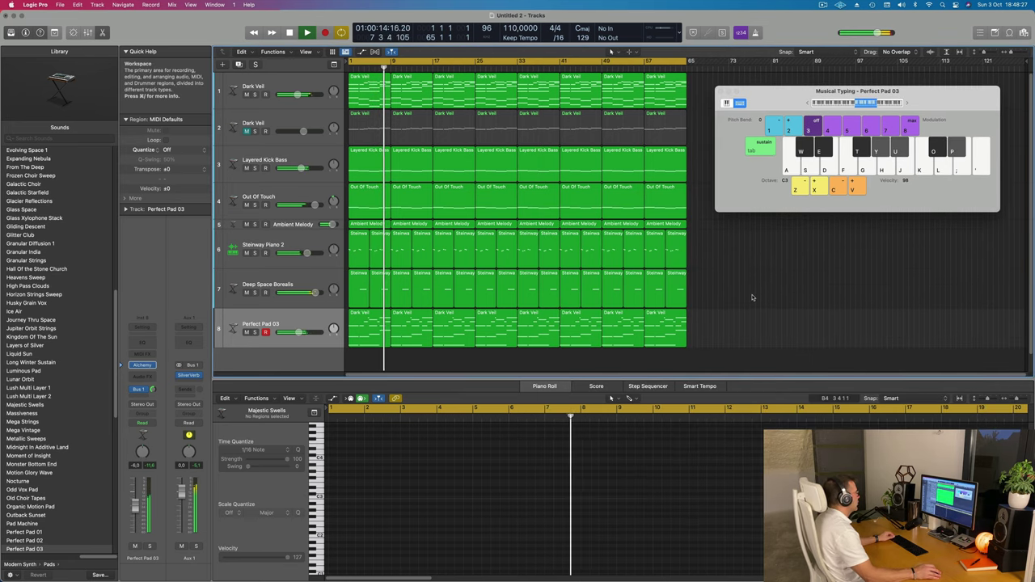
Step: Lower the Deep Space Borealis track's volume to -1.2 dB and show the secondary ruler above the arrangement
{"action": "left_click", "coordinate": [305, 281]}
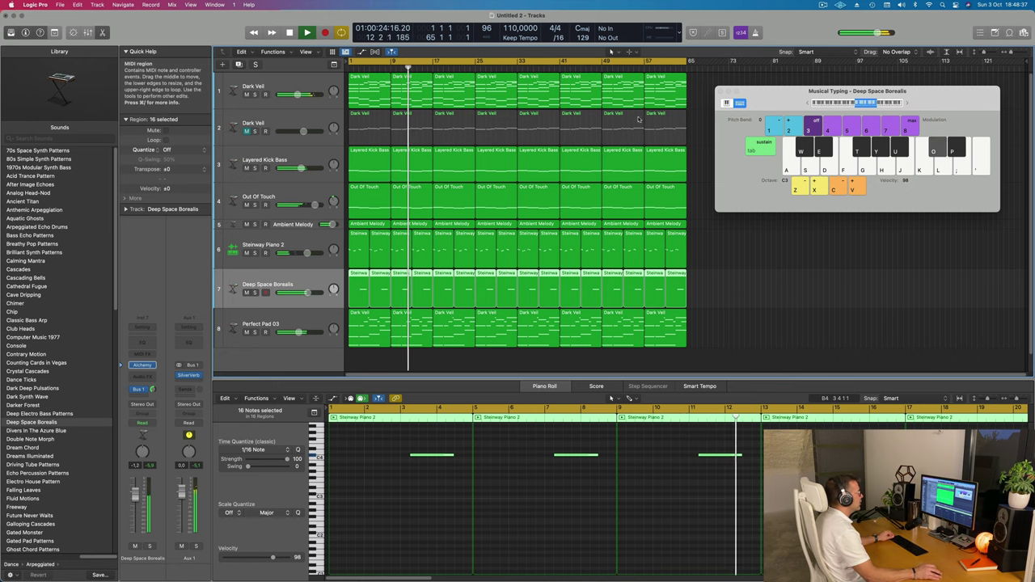
{"action": "left_click_drag", "start_coordinate": [822, 93], "coordinate": [883, 157]}
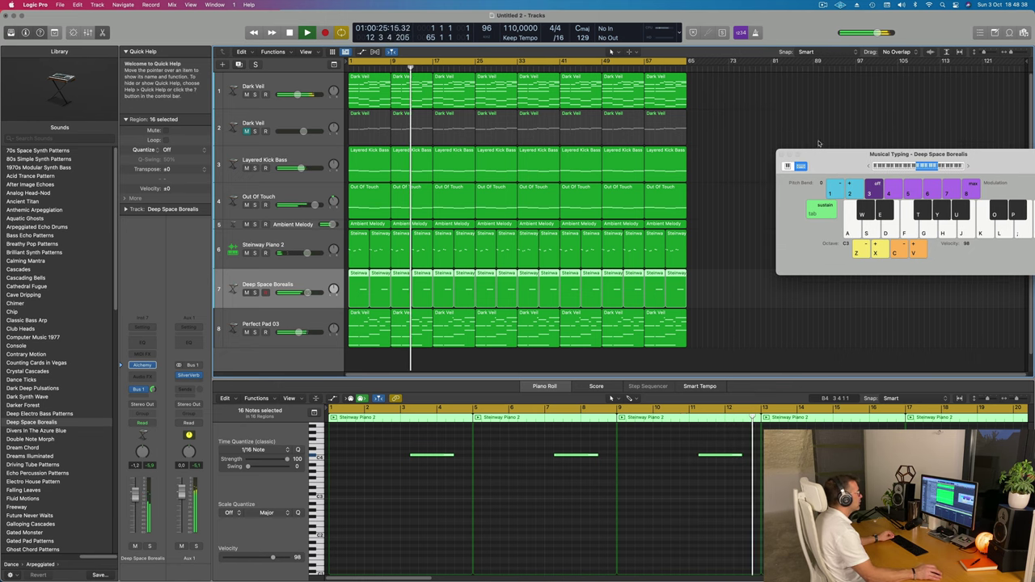
{"action": "left_click", "coordinate": [307, 53]}
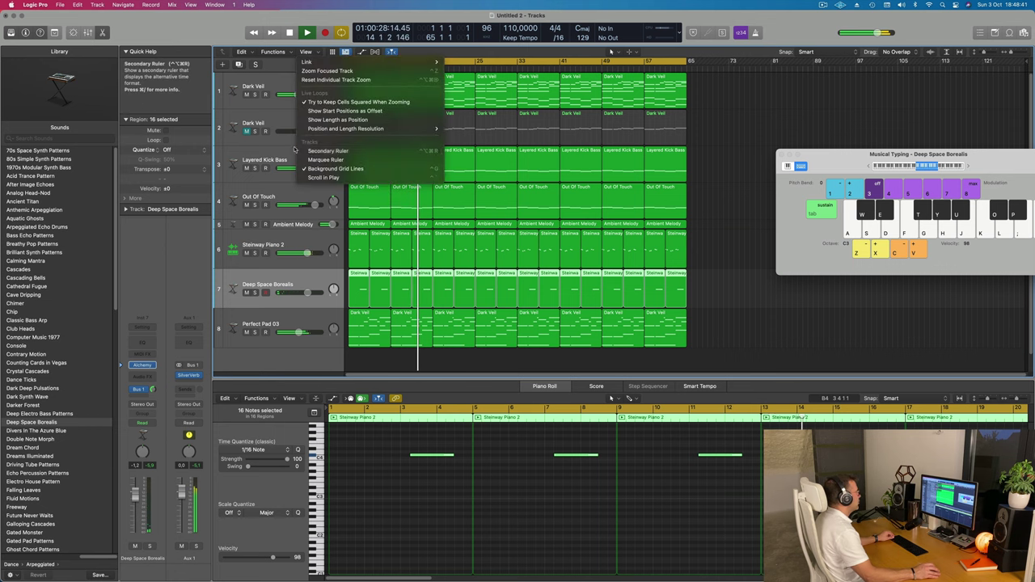
{"action": "left_click", "coordinate": [324, 150]}
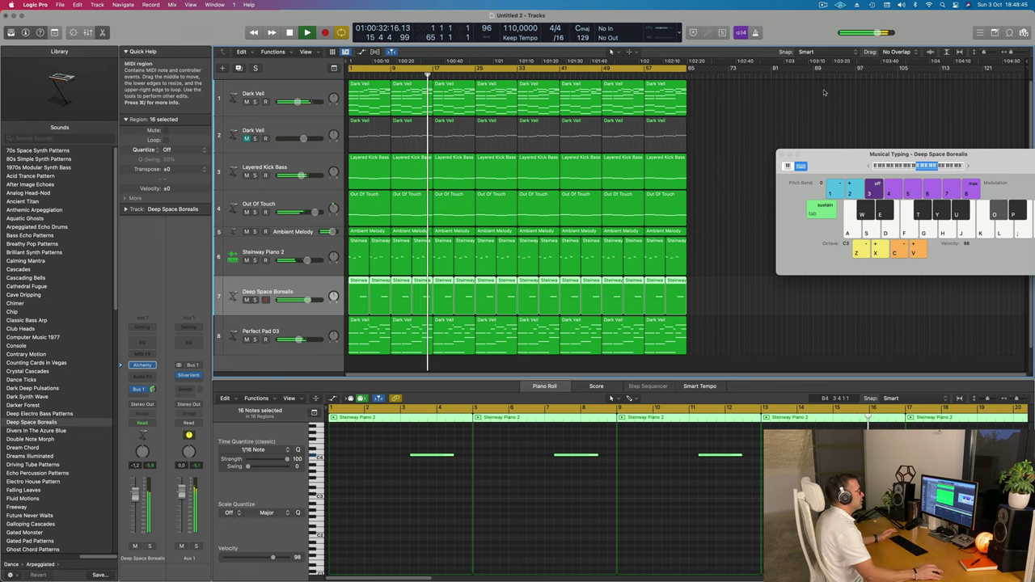
Step: Move the project end marker to just past bar 65 and restart playback from the beginning
{"action": "mouse_move", "coordinate": [1027, 104]}
{"action": "left_mouse_down"}
{"action": "mouse_move", "coordinate": [687, 104]}
{"action": "mouse_move", "coordinate": [697, 105]}
{"action": "left_mouse_up"}
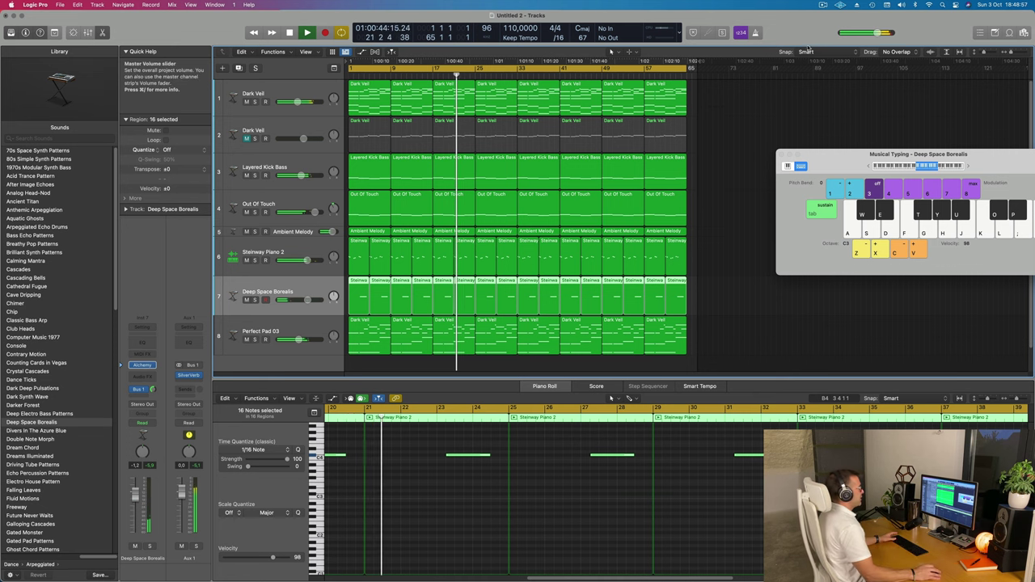
{"action": "left_click", "coordinate": [818, 6]}
{"action": "left_click", "coordinate": [798, 28]}
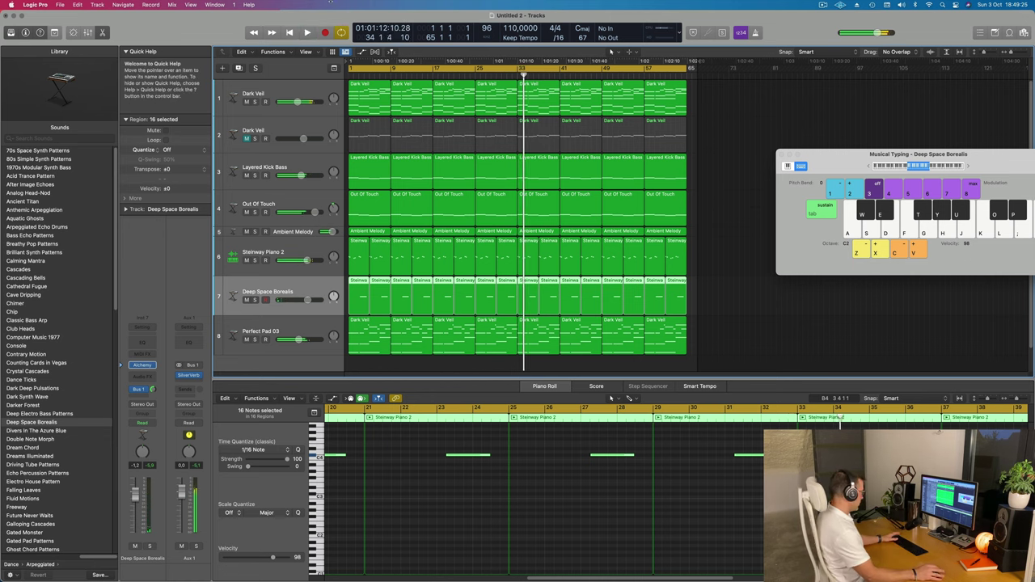
{"action": "key", "text": "Return"}
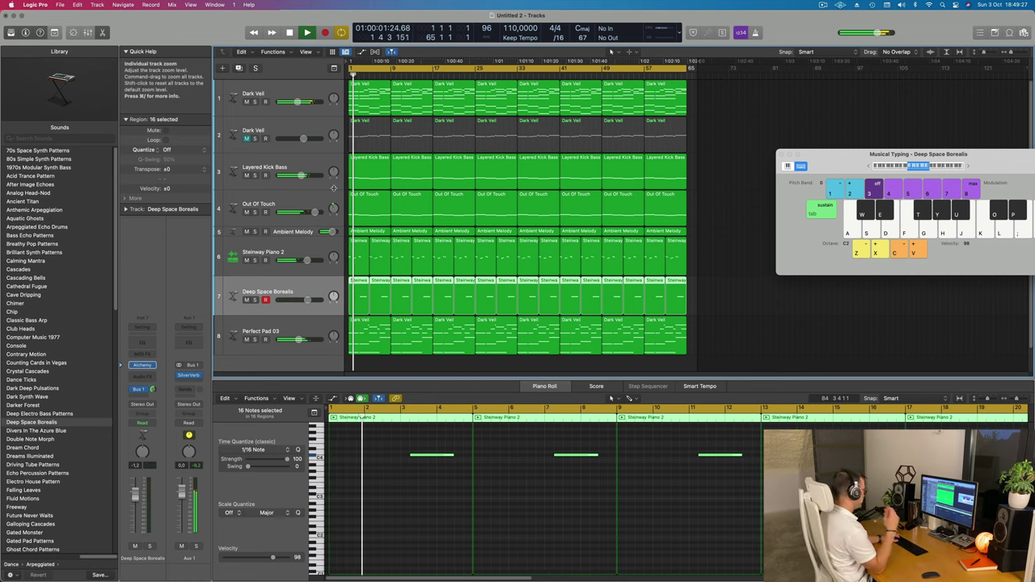
{"action": "key", "text": "space"}
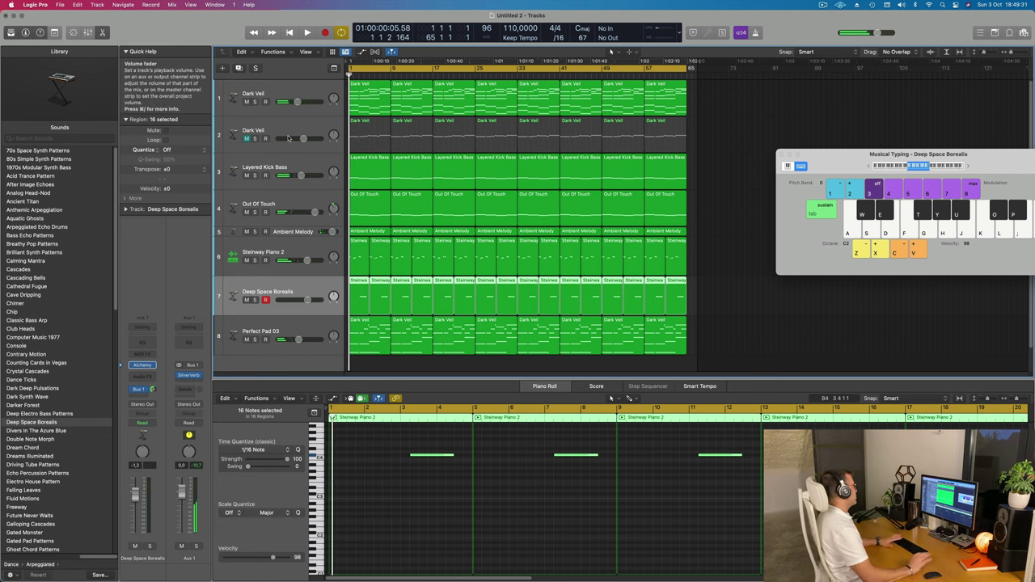
{"action": "key", "text": "space"}
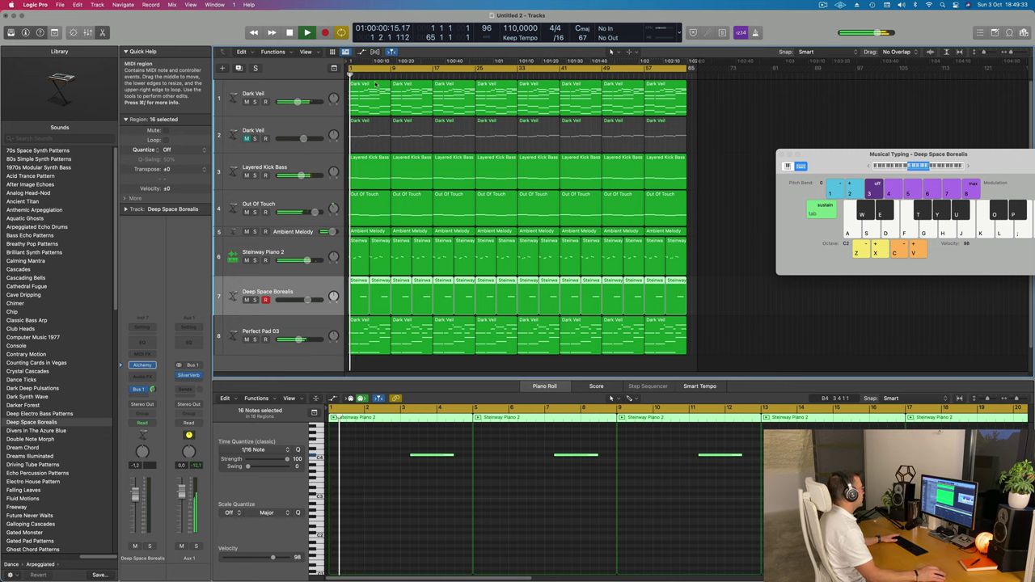
Step: Delete the first two Perfect Pad 03 regions and, after a solo check, the first eight-bar Out Of Touch region
{"action": "left_click", "coordinate": [382, 353]}
{"action": "key", "text": "Delete"}
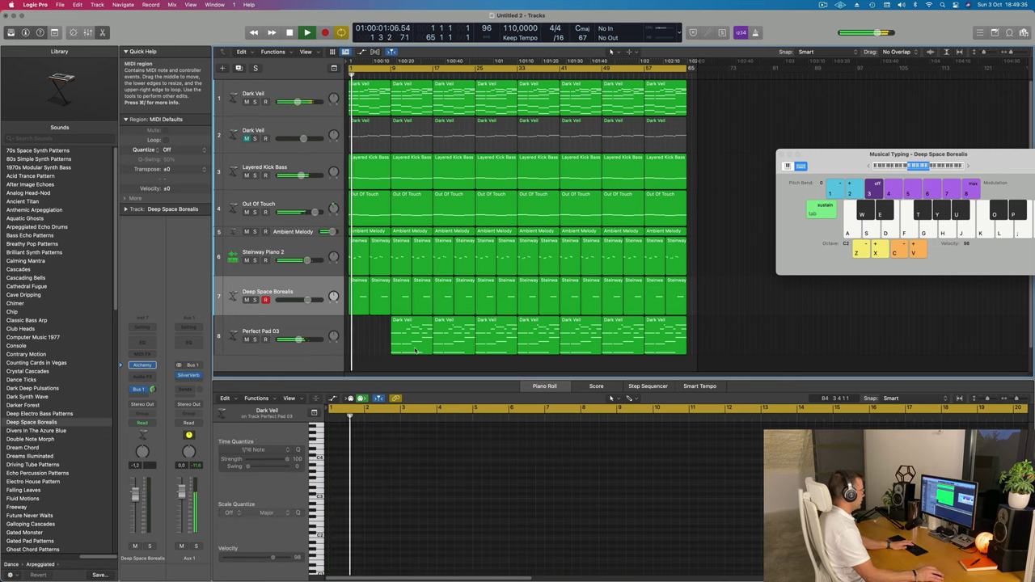
{"action": "left_click", "coordinate": [364, 214]}
{"action": "left_click", "coordinate": [253, 215]}
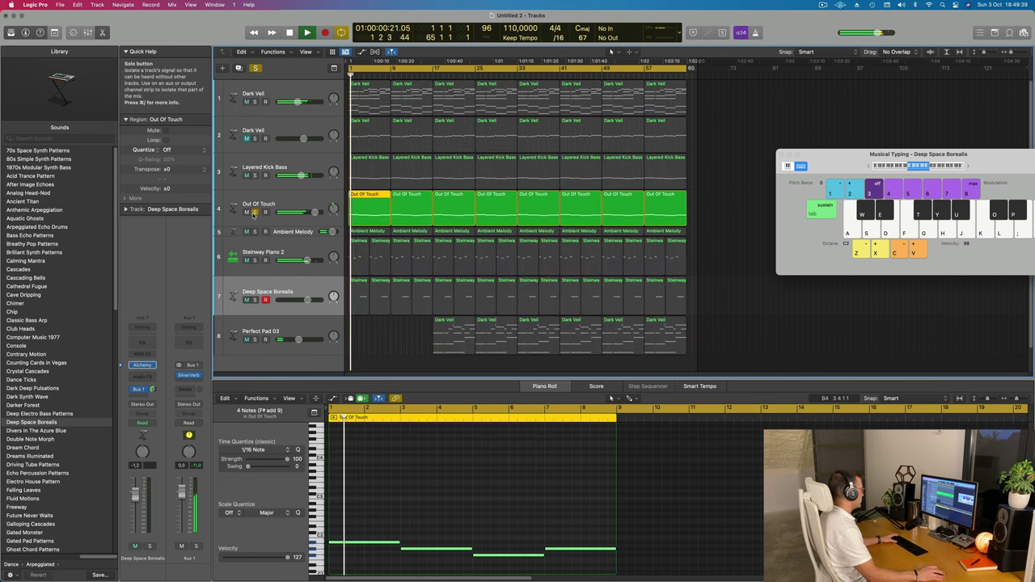
{"action": "left_click", "coordinate": [253, 214]}
{"action": "key", "text": "Delete"}
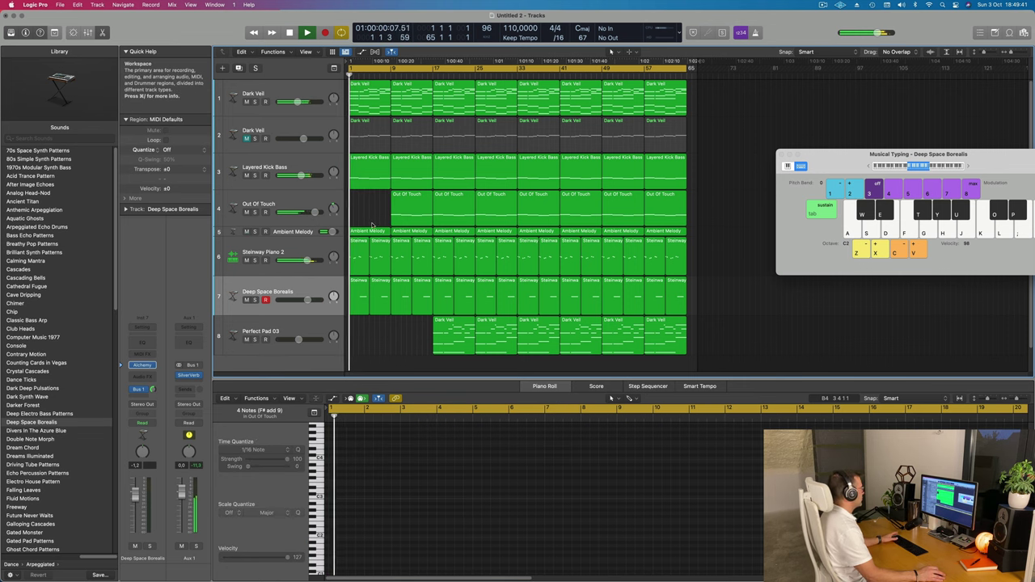
Step: Solo-check the Layered Kick Bass track and delete its first eight-bar region
{"action": "left_click", "coordinate": [254, 175]}
{"action": "left_click", "coordinate": [255, 175]}
{"action": "left_click", "coordinate": [362, 180]}
{"action": "key", "text": "Delete"}
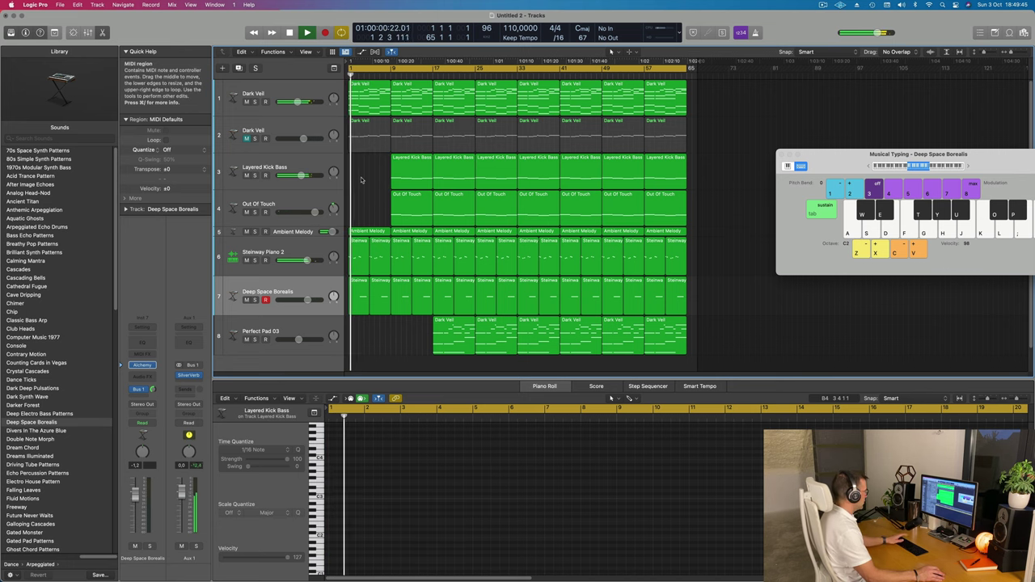
Step: Solo-check the Ambient Melody track and delete its region covering bars 1 to 8
{"action": "left_click", "coordinate": [299, 234]}
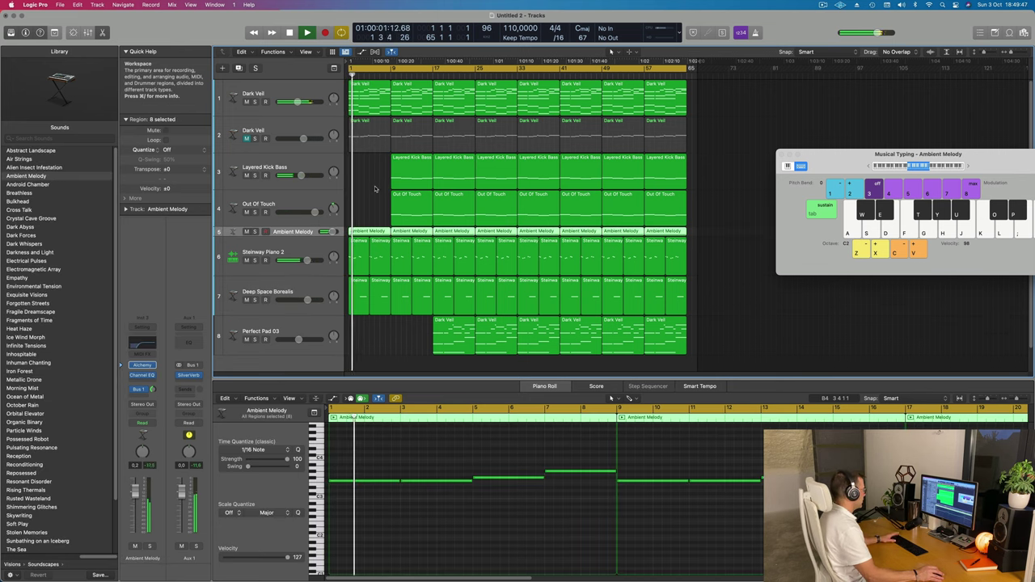
{"action": "left_click", "coordinate": [256, 232]}
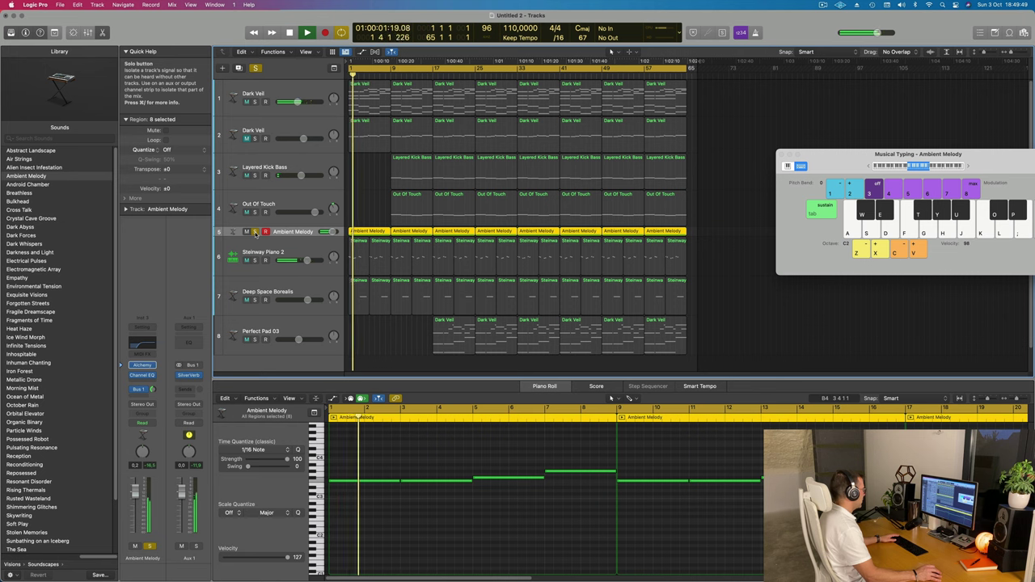
{"action": "left_click", "coordinate": [256, 232]}
{"action": "left_click", "coordinate": [365, 211]}
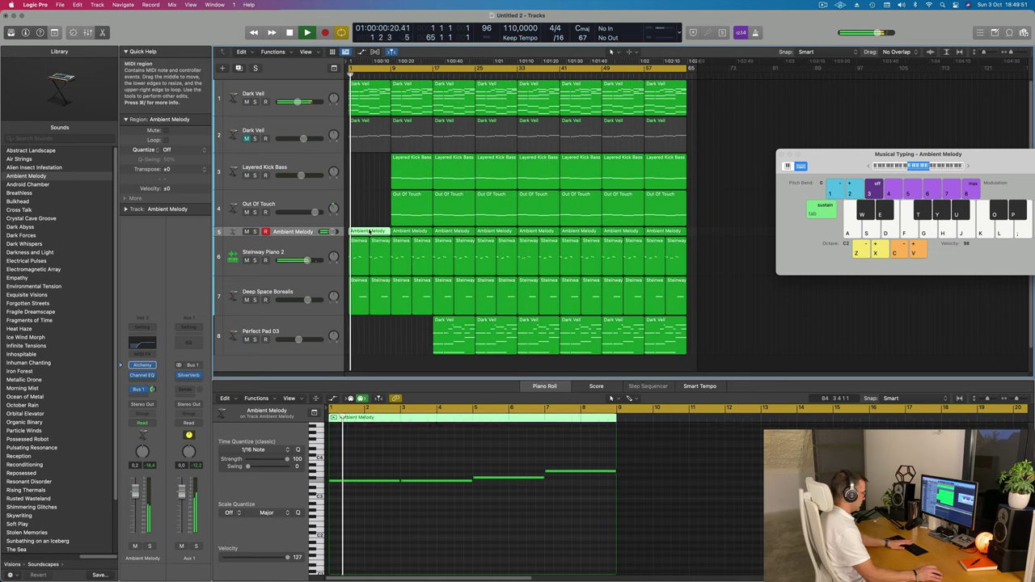
{"action": "key", "text": "super+Right"}
{"action": "key", "text": "super+Right"}
{"action": "key", "text": "super+Right"}
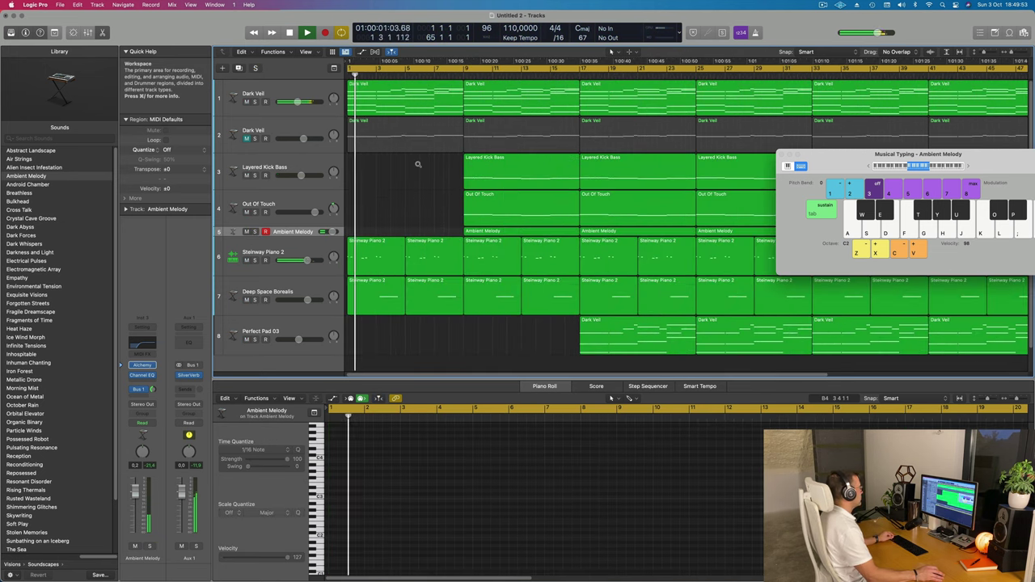
Step: Select the first Dark Veil track, return playback to the start and open its Alchemy instrument clear of the track headers
{"action": "left_click", "coordinate": [316, 92]}
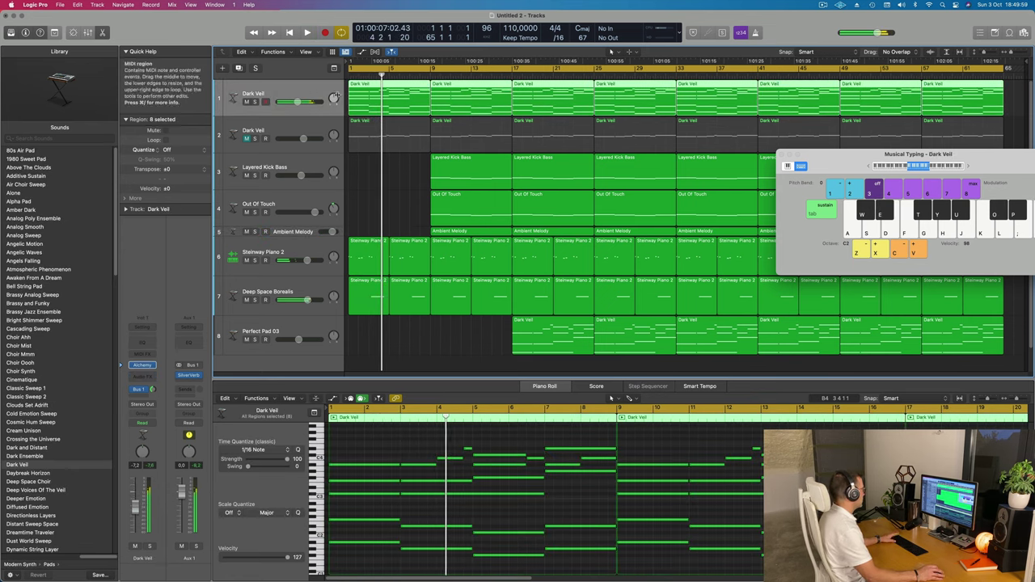
{"action": "key", "text": "Return"}
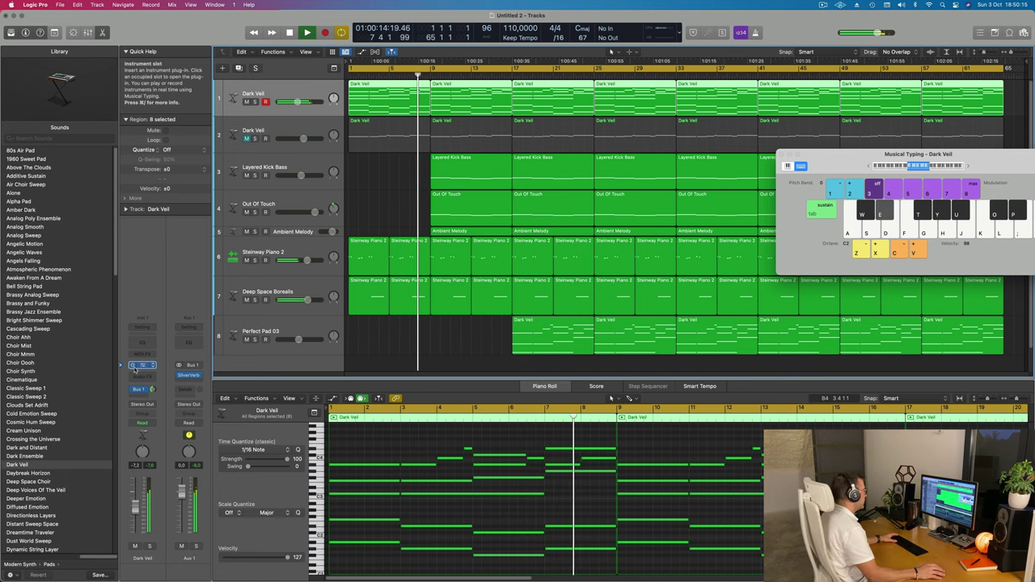
{"action": "key", "text": "space"}
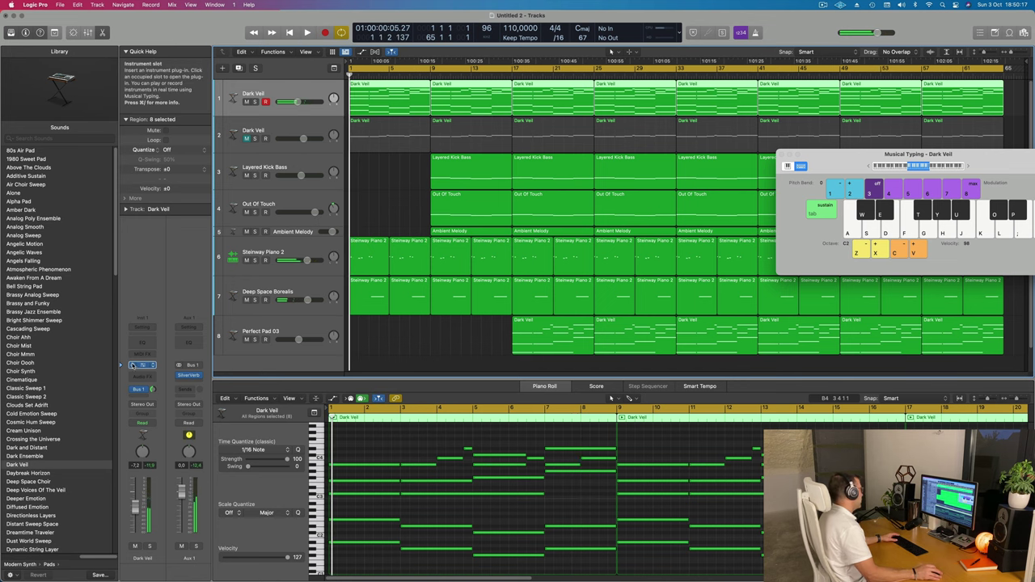
{"action": "left_click", "coordinate": [144, 365]}
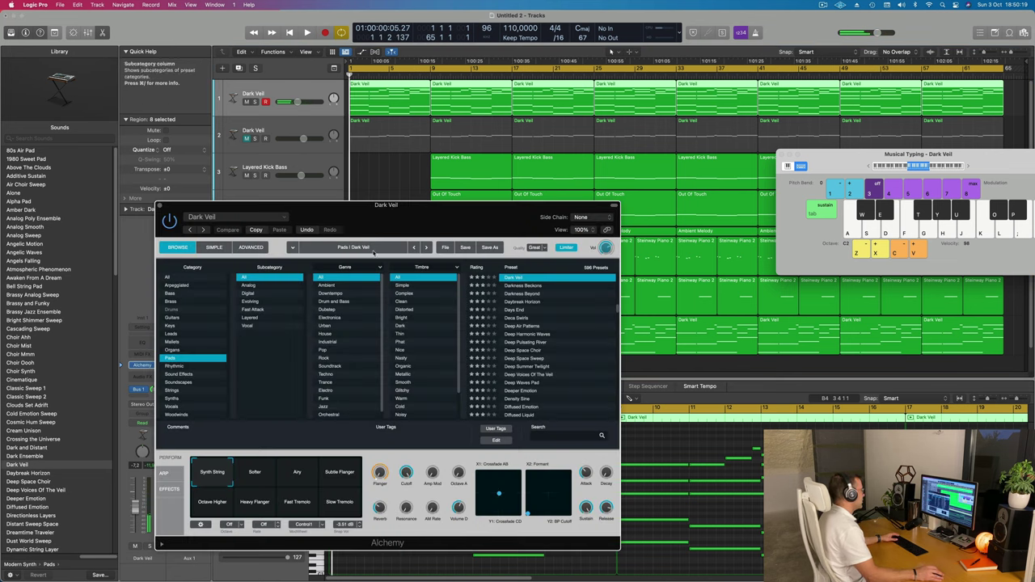
{"action": "left_click_drag", "start_coordinate": [396, 225], "coordinate": [760, 168]}
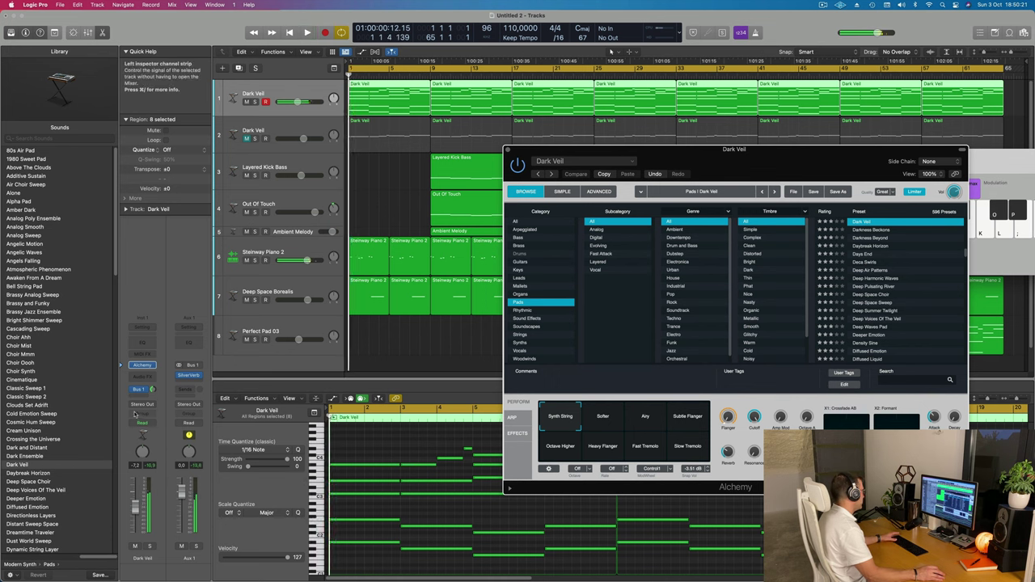
Step: Set the Dark Veil track's automation mode to Touch and turn Alchemy's Resonance down to 0.0 % during playback
{"action": "left_click", "coordinate": [143, 422]}
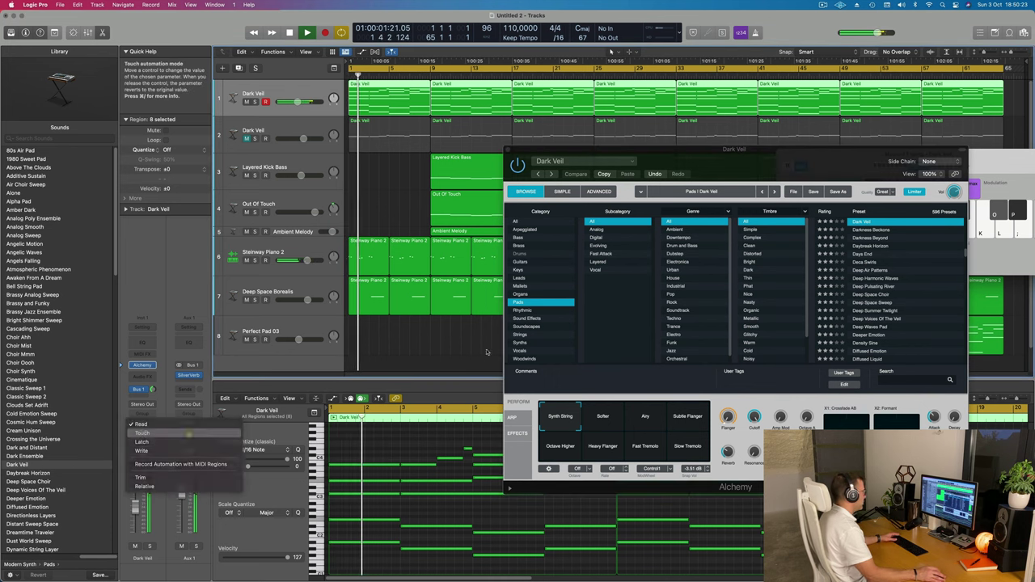
{"action": "left_click", "coordinate": [153, 435]}
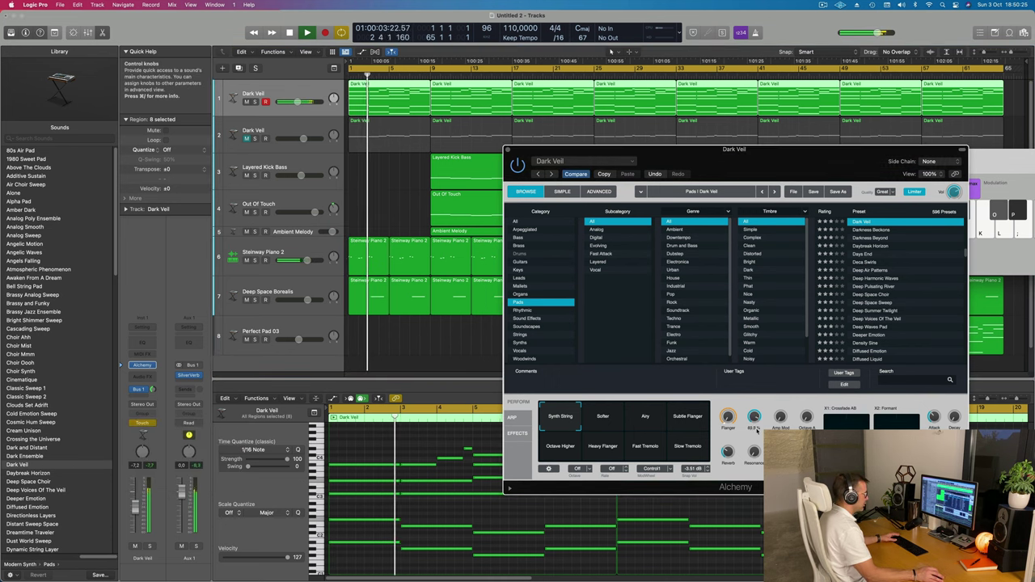
{"action": "left_click_drag", "start_coordinate": [754, 453], "coordinate": [758, 478]}
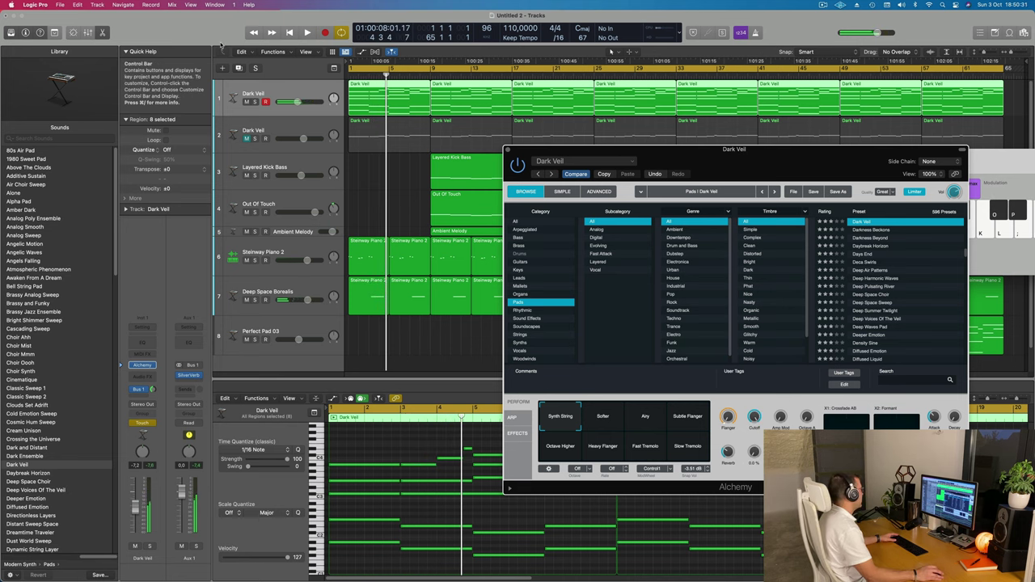
Step: Show the toolbar, turn on individual track zoom and enlarge the first Dark Veil track
{"action": "left_click_drag", "start_coordinate": [221, 47], "coordinate": [229, 45]}
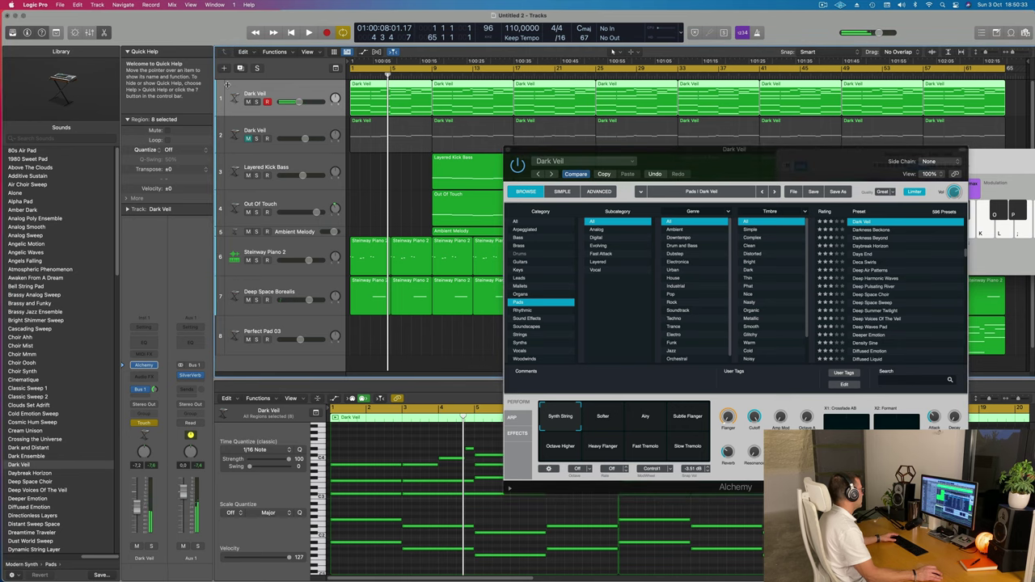
{"action": "key", "text": "ctrl+alt+super+t"}
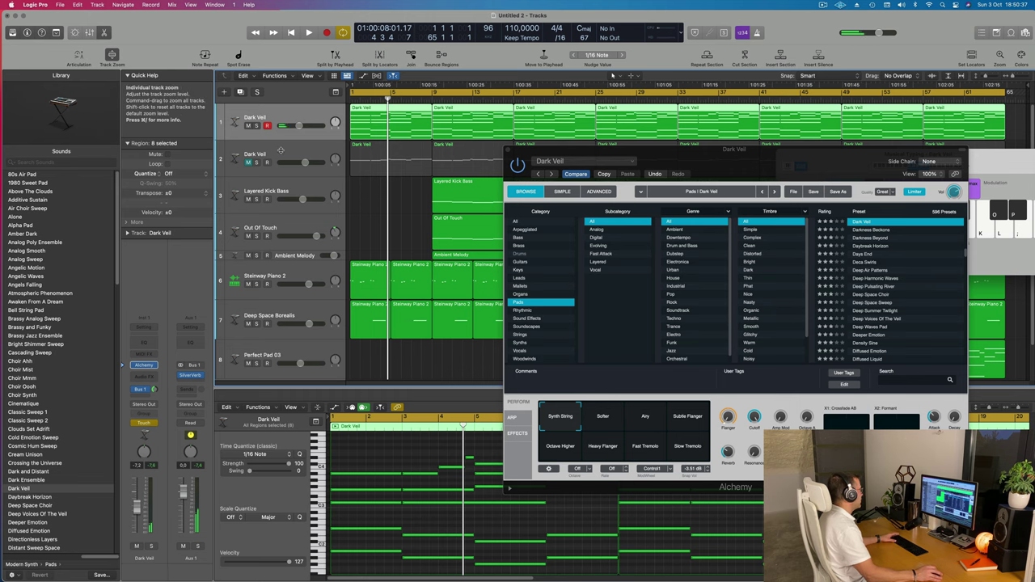
{"action": "left_click_drag", "start_coordinate": [290, 139], "coordinate": [289, 196]}
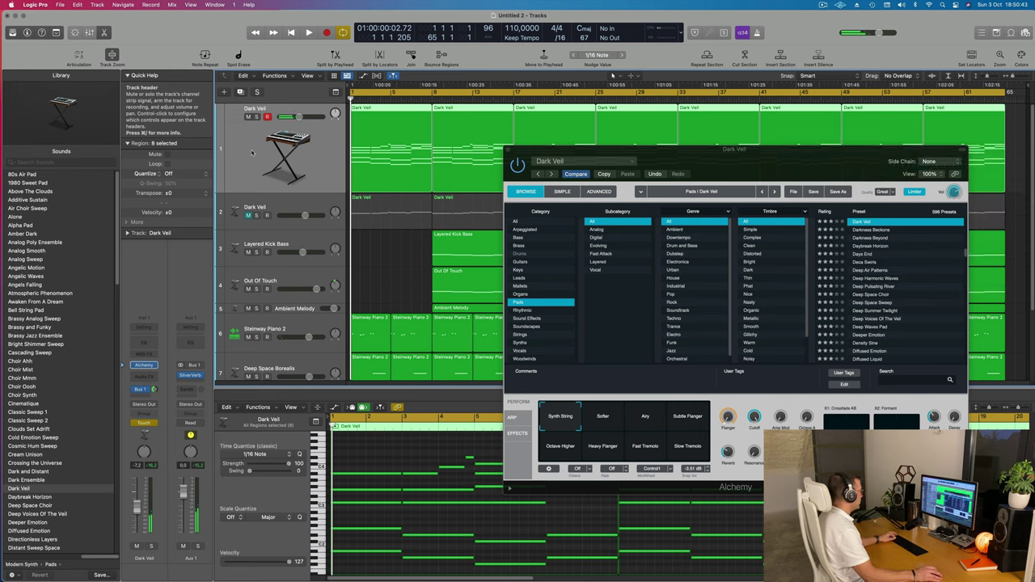
Step: Display track automation, choose Cutoff as the first Dark Veil track's parameter and set its automation mode to Read
{"action": "key", "text": "a"}
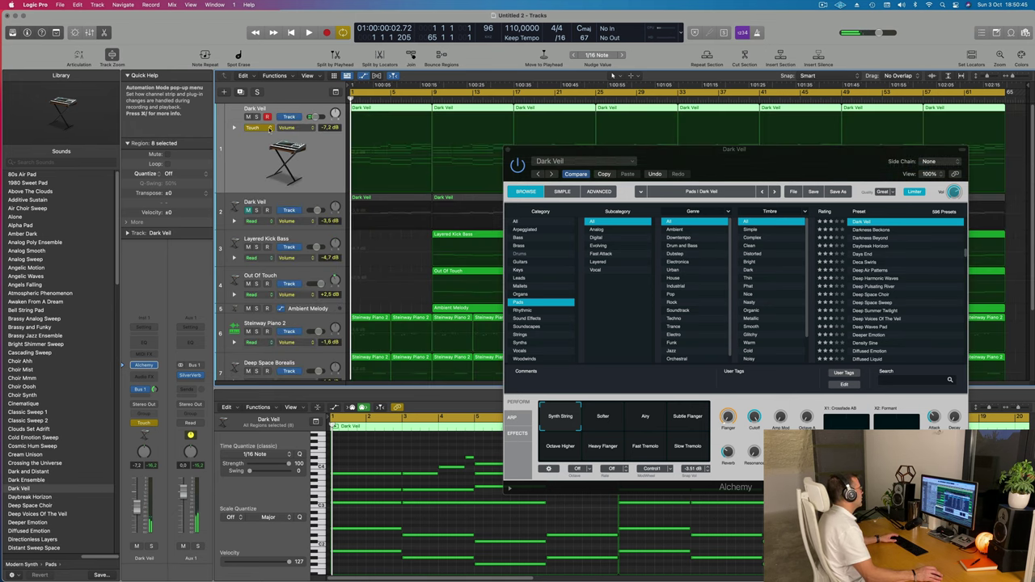
{"action": "left_click", "coordinate": [293, 127]}
{"action": "left_click", "coordinate": [316, 213]}
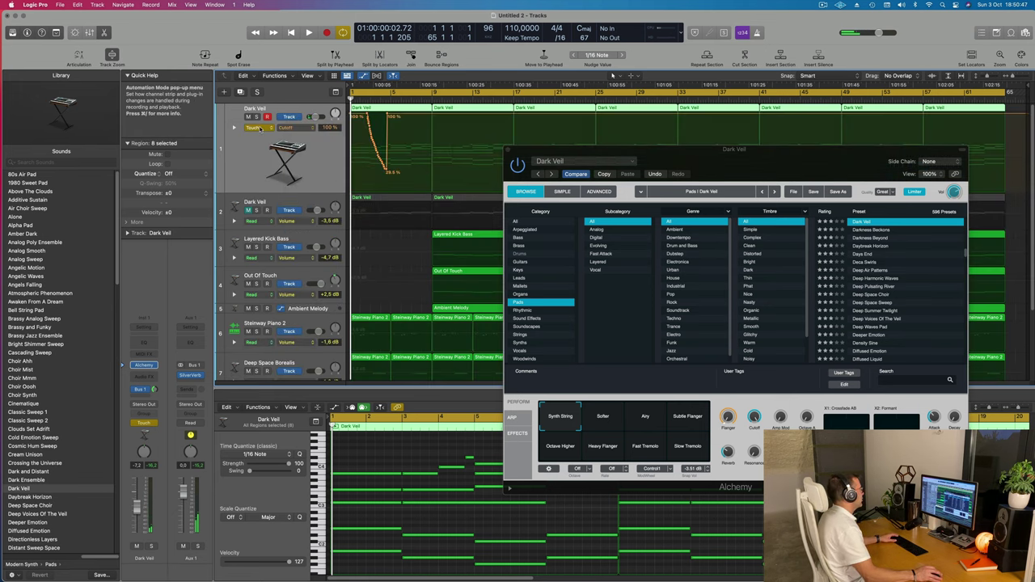
{"action": "left_click", "coordinate": [256, 127]}
{"action": "left_click", "coordinate": [256, 118]}
Step: Replace the first Dark Veil track's cutoff curve with a ramp from 22.2% at bar 1 to about 62% at bar 9 during playback
{"action": "left_click", "coordinate": [354, 116]}
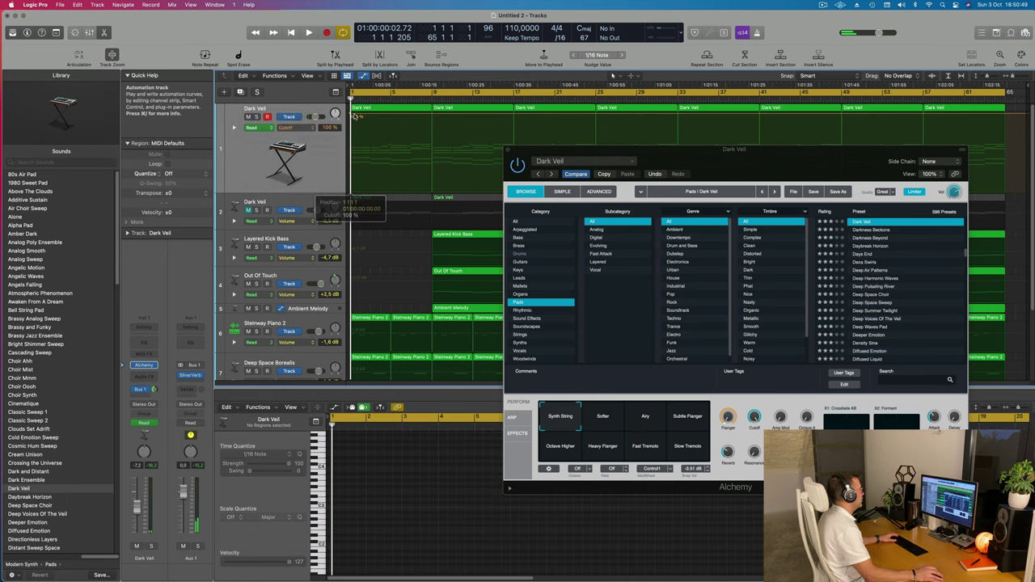
{"action": "left_click_drag", "start_coordinate": [354, 115], "coordinate": [354, 162]}
{"action": "key", "text": "space"}
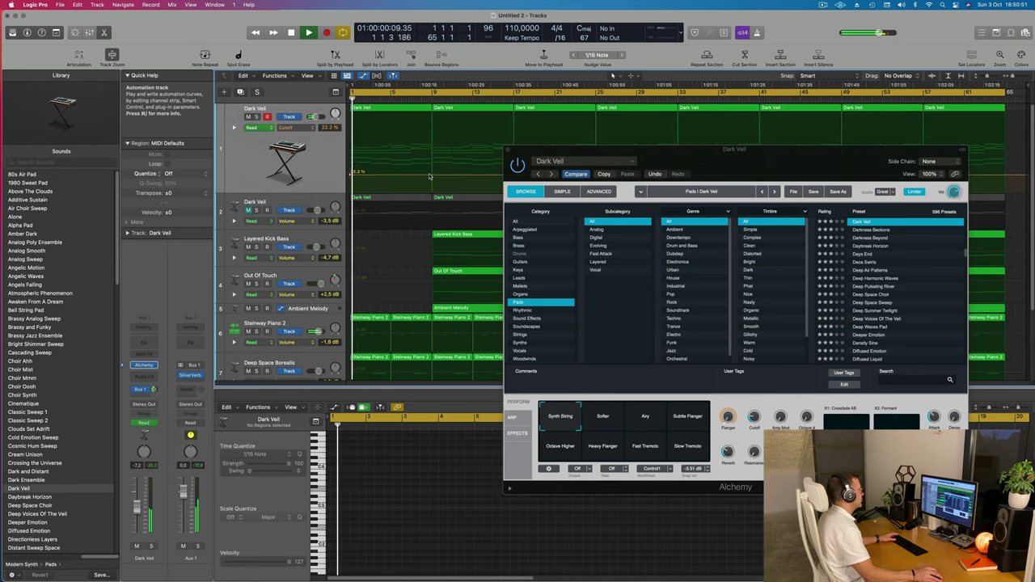
{"action": "left_click", "coordinate": [434, 168]}
{"action": "left_click_drag", "start_coordinate": [433, 170], "coordinate": [436, 141]}
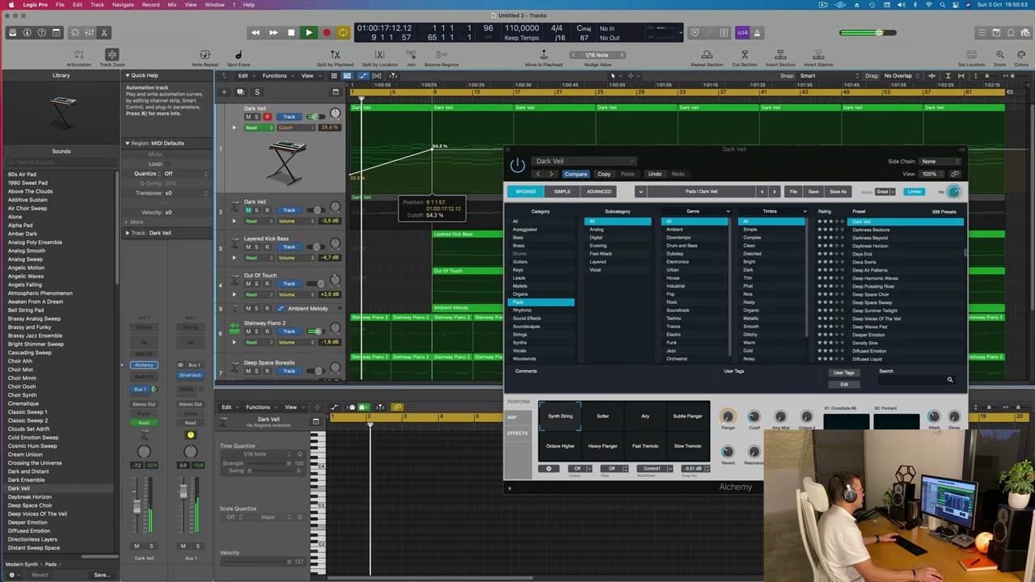
Step: Close the Alchemy window and select the Steinway Piano 2 track
{"action": "left_click_drag", "start_coordinate": [541, 151], "coordinate": [415, 162]}
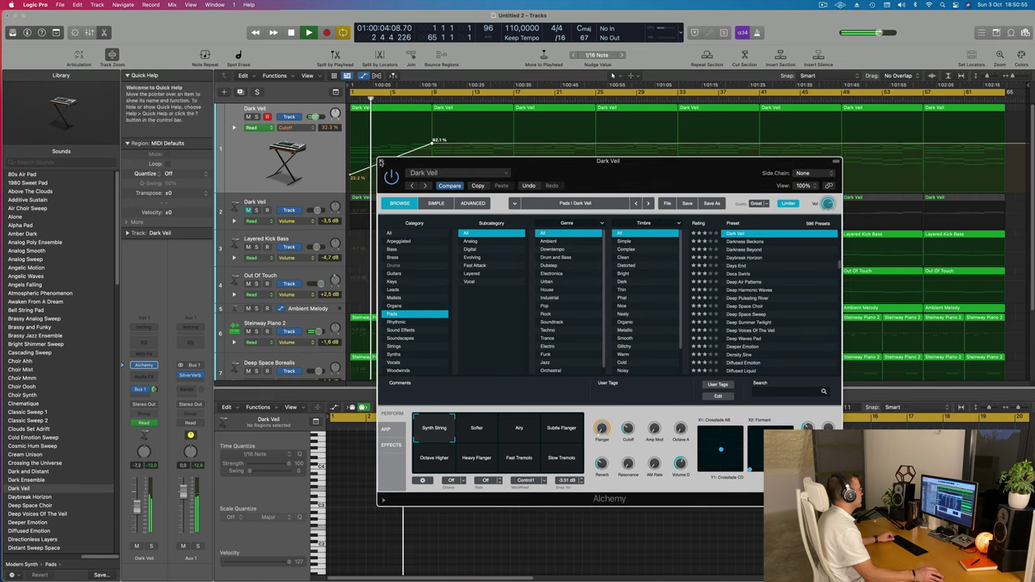
{"action": "left_click", "coordinate": [382, 161]}
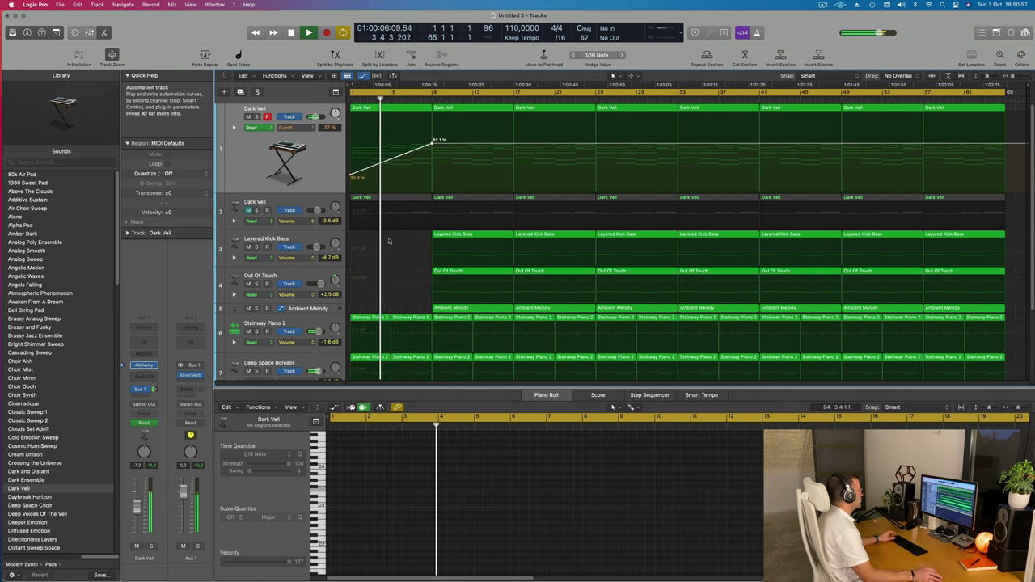
{"action": "scroll", "coordinate": [388, 241], "scroll_direction": "down", "scroll_amount": 5}
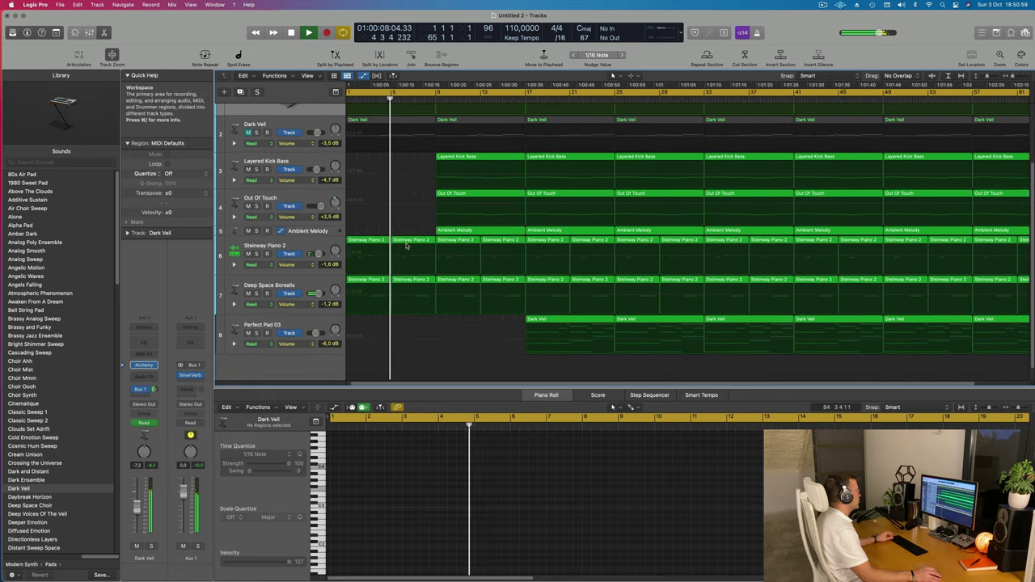
{"action": "scroll", "coordinate": [407, 247], "scroll_direction": "up", "scroll_amount": 1}
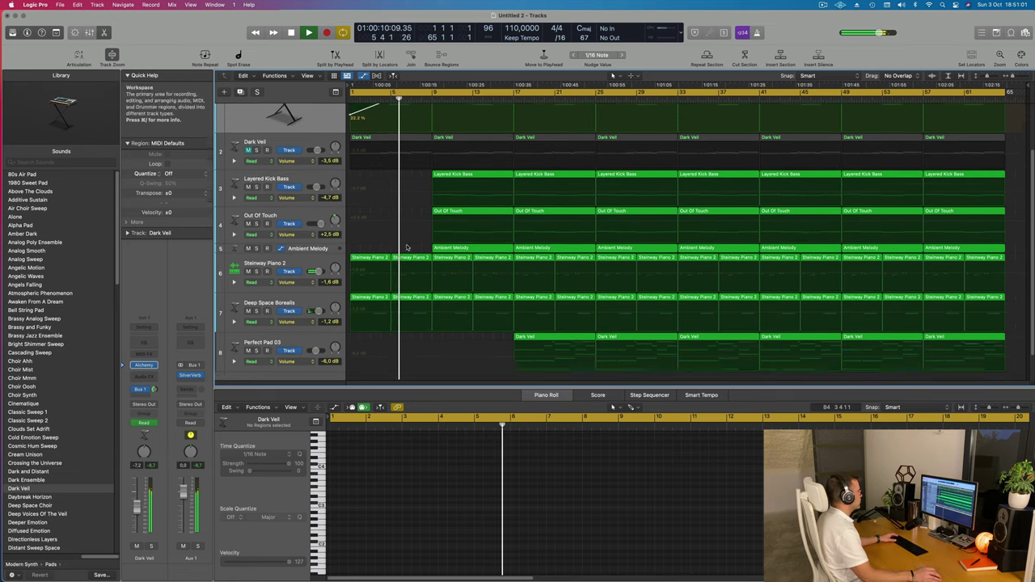
{"action": "scroll", "coordinate": [407, 246], "scroll_direction": "up", "scroll_amount": 2}
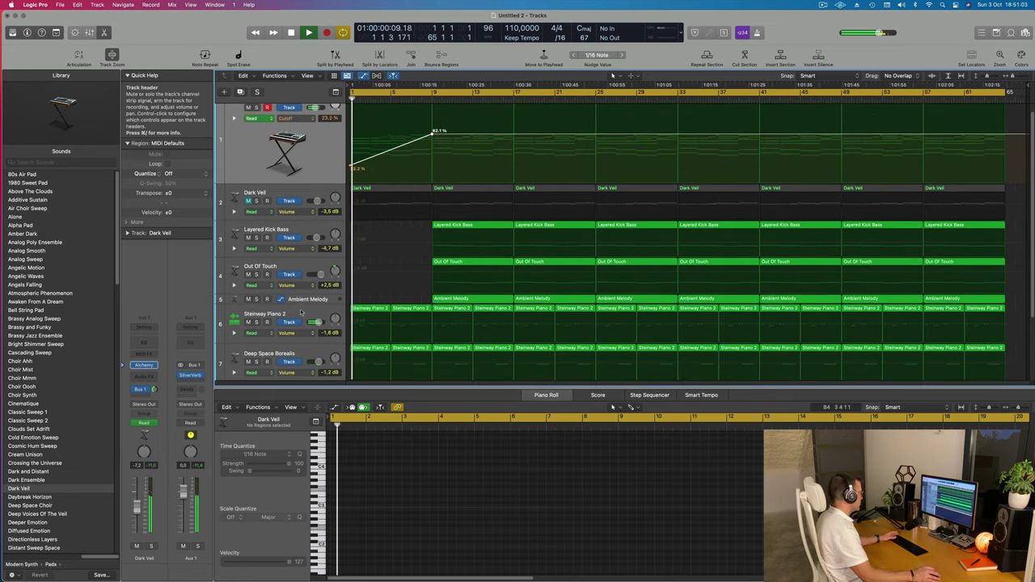
{"action": "left_click", "coordinate": [301, 312]}
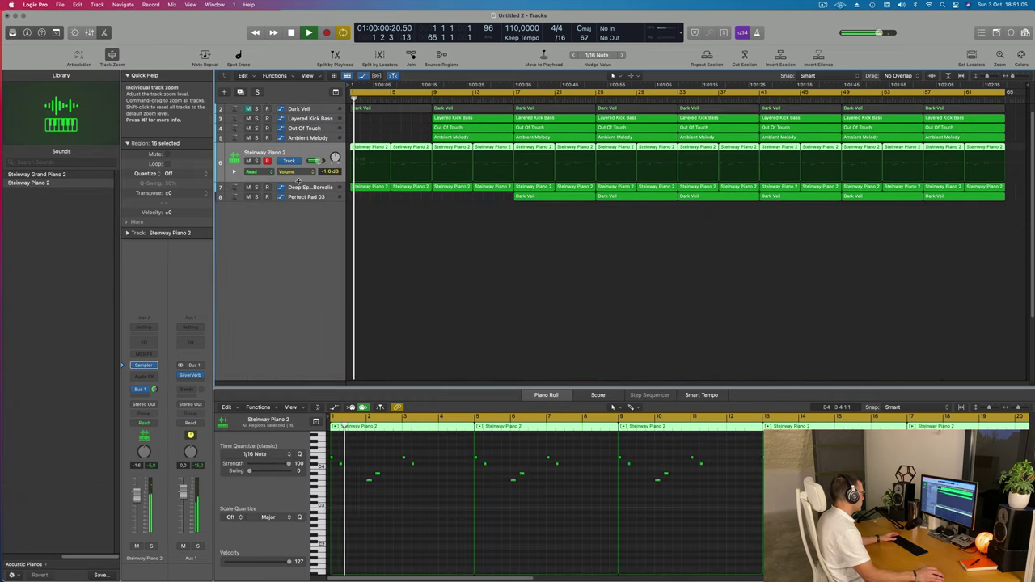
{"action": "scroll", "coordinate": [299, 181], "scroll_direction": "up", "scroll_amount": 1}
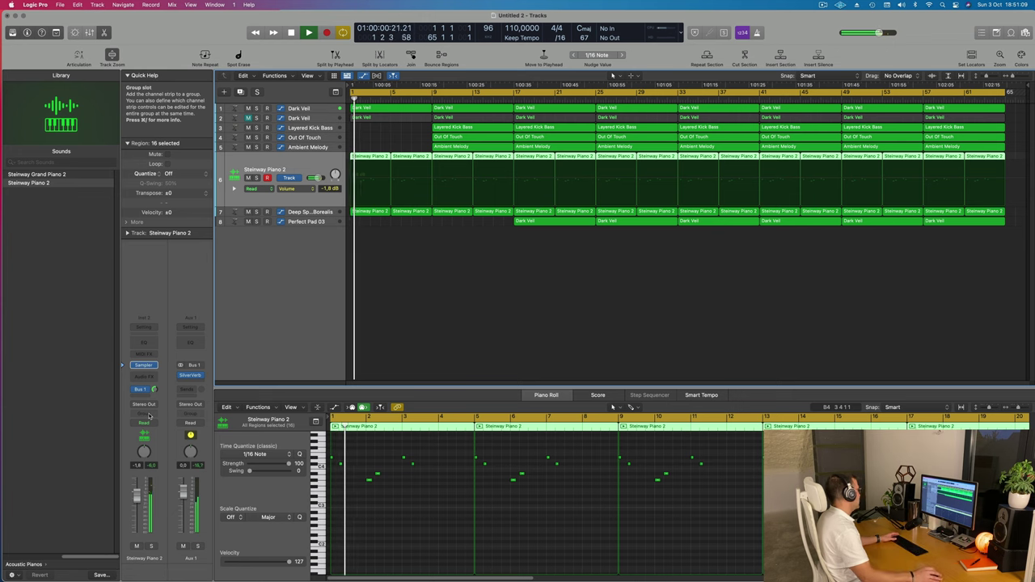
Step: Insert a stereo Modulation Delay after SilverVerb on the Aux 1 channel strip
{"action": "left_click", "coordinate": [193, 381]}
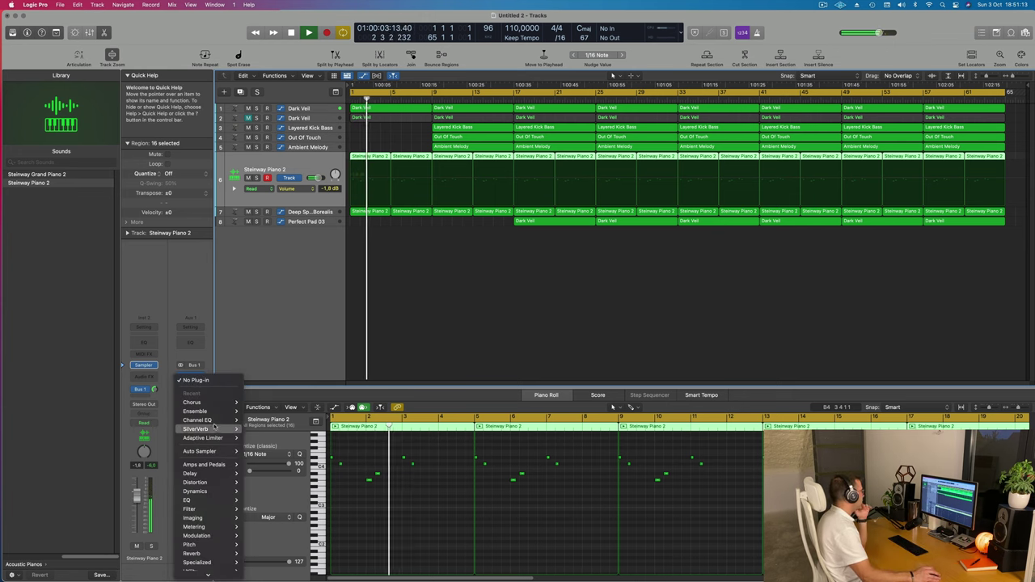
{"action": "mouse_move", "coordinate": [215, 420]}
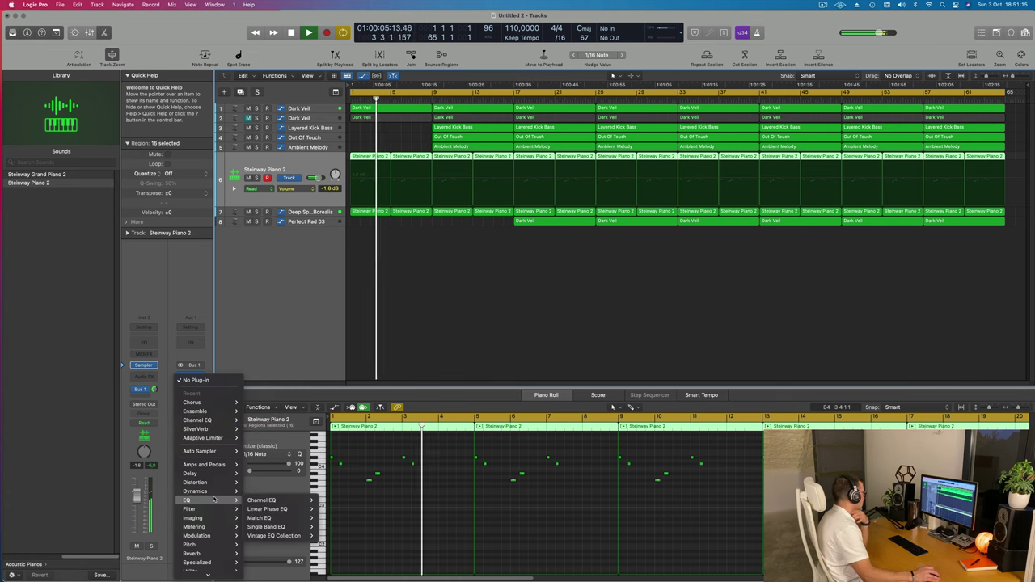
{"action": "mouse_move", "coordinate": [218, 494]}
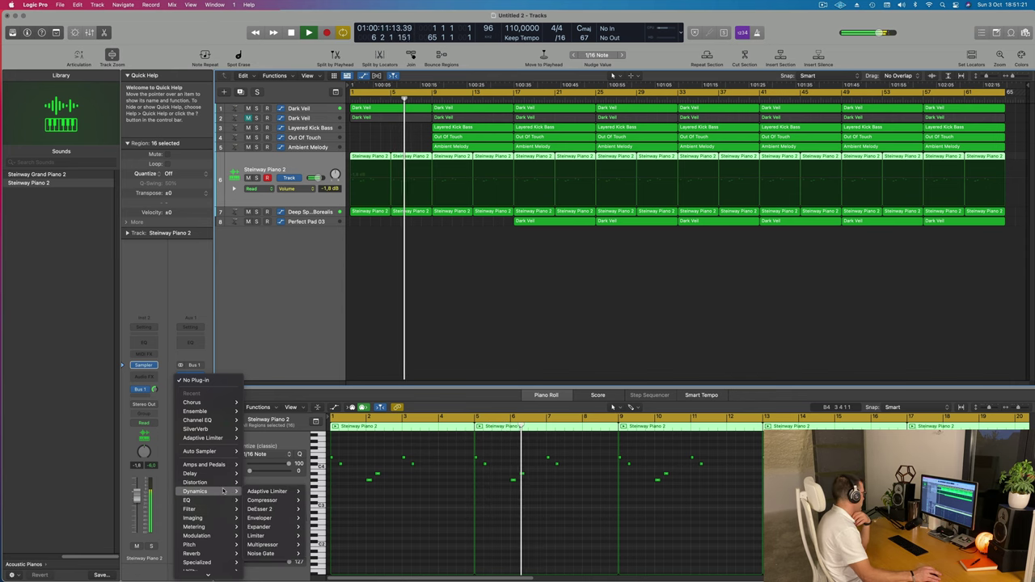
{"action": "mouse_move", "coordinate": [202, 536]}
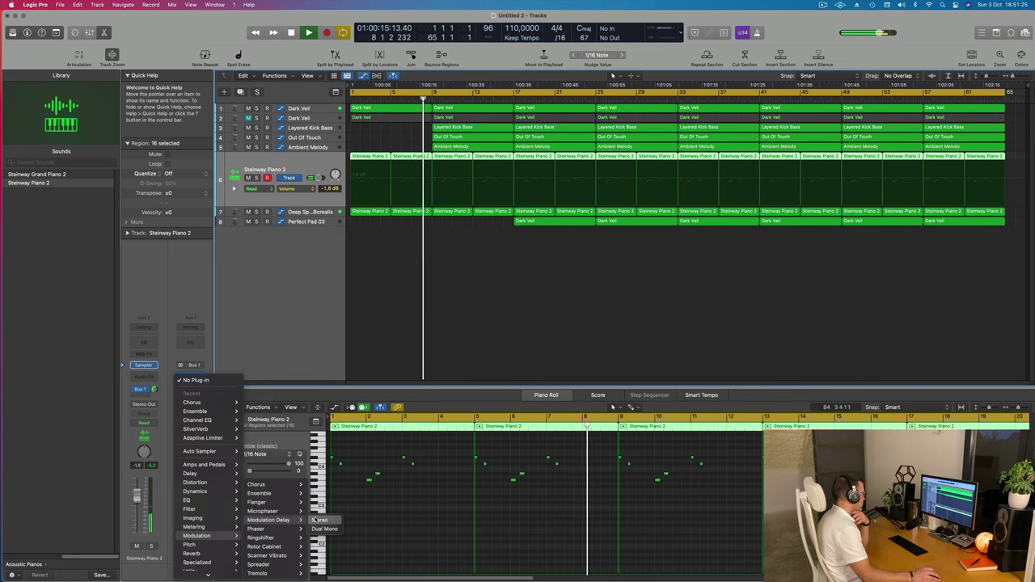
{"action": "left_click", "coordinate": [319, 520]}
{"action": "left_click_drag", "start_coordinate": [523, 120], "coordinate": [547, 185]}
Step: Audition the Modulation Delay presets from Big Chorus through Slow Flanger during playback
{"action": "left_click", "coordinate": [392, 204]}
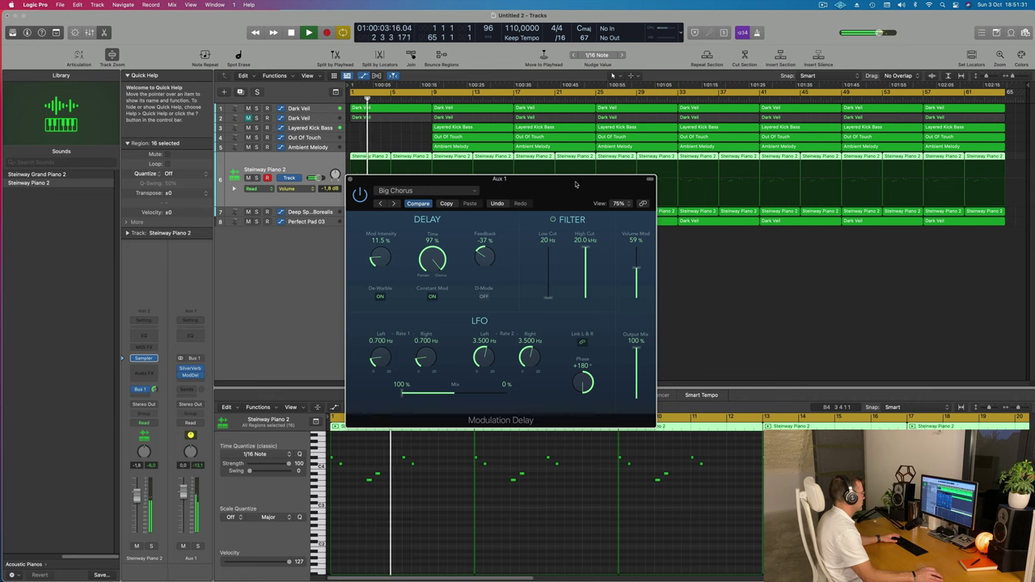
{"action": "left_click_drag", "start_coordinate": [557, 182], "coordinate": [589, 203]}
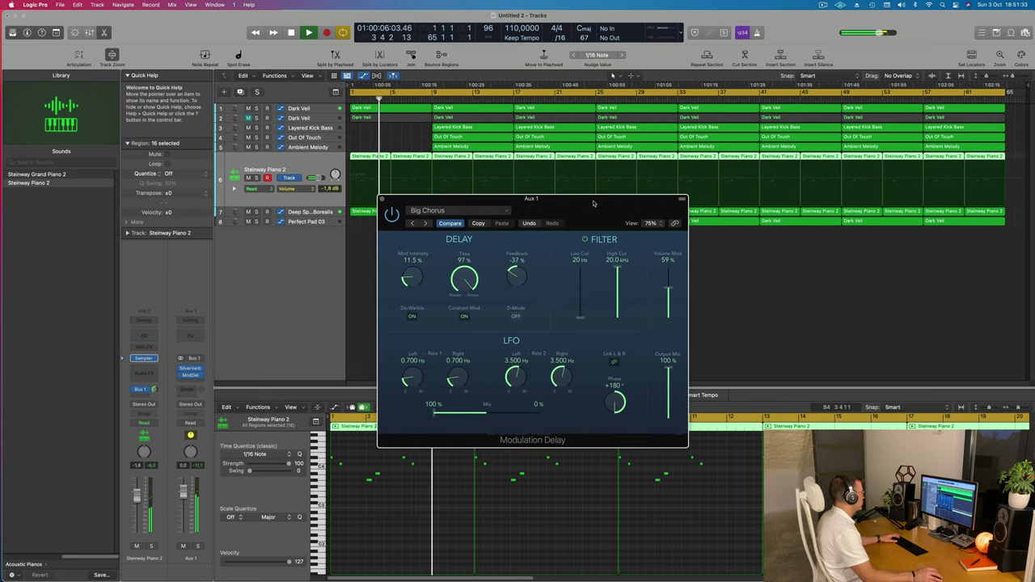
{"action": "left_click", "coordinate": [426, 224]}
{"action": "key", "text": "Return"}
{"action": "key", "text": "space"}
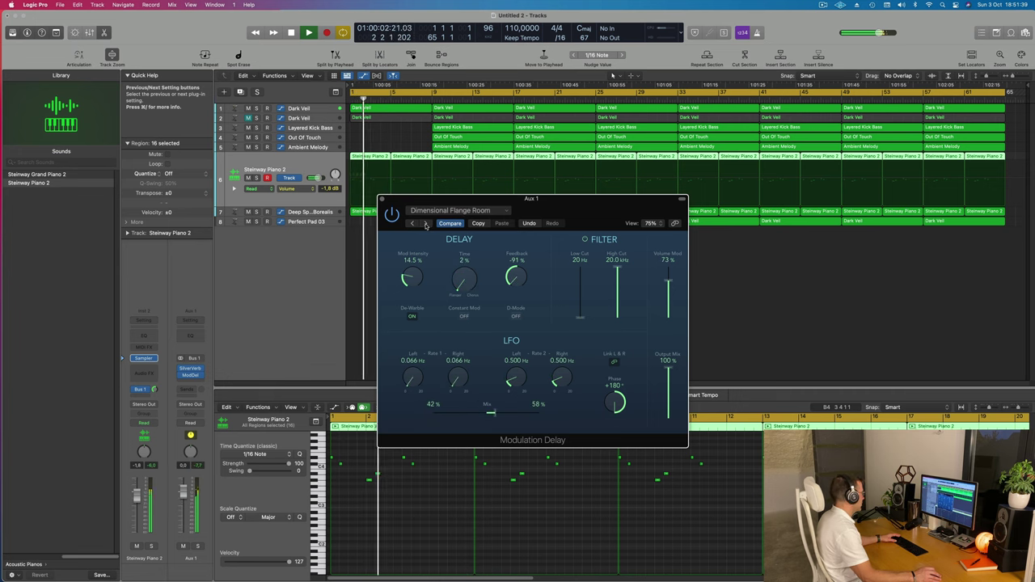
{"action": "left_click", "coordinate": [426, 224]}
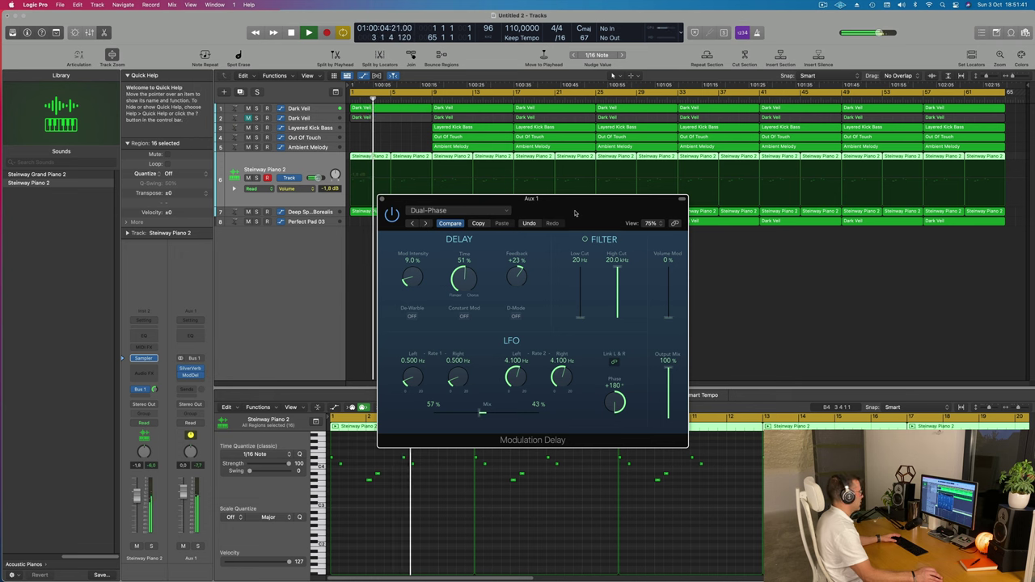
{"action": "left_click_drag", "start_coordinate": [426, 226], "coordinate": [455, 227]}
{"action": "left_click", "coordinate": [454, 226]}
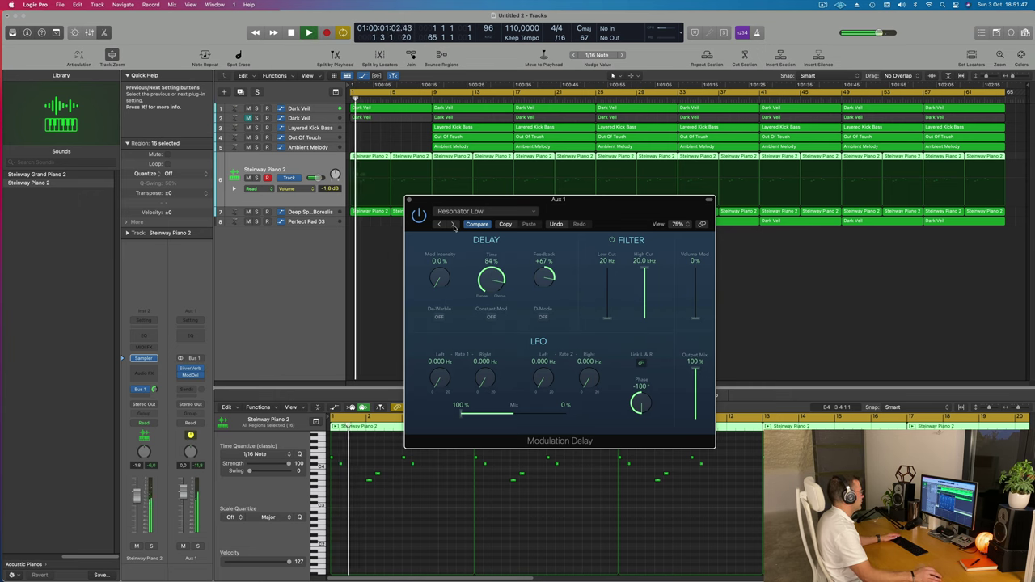
{"action": "left_click", "coordinate": [454, 226]}
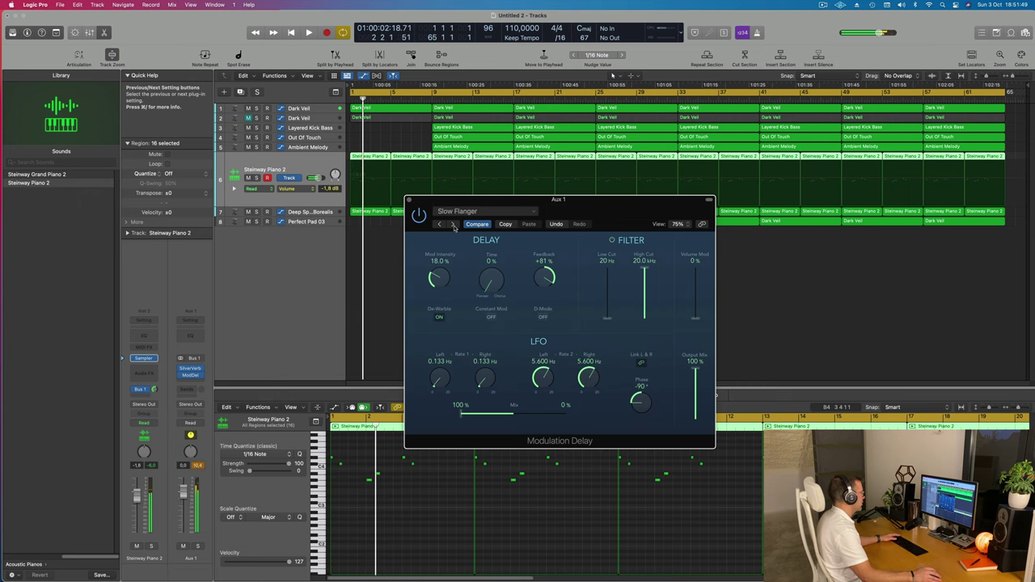
Step: Load the Big Chorus preset in the Modulation Delay, listen to it and close the plug-in window
{"action": "left_click", "coordinate": [457, 211]}
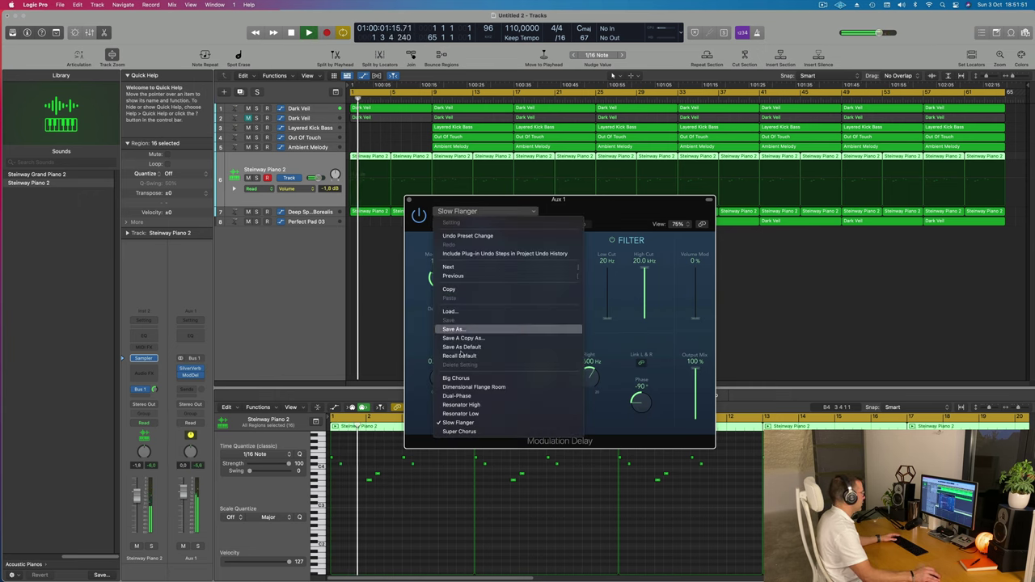
{"action": "left_click", "coordinate": [456, 378]}
{"action": "left_click_drag", "start_coordinate": [604, 208], "coordinate": [702, 191]}
{"action": "key", "text": "space"}
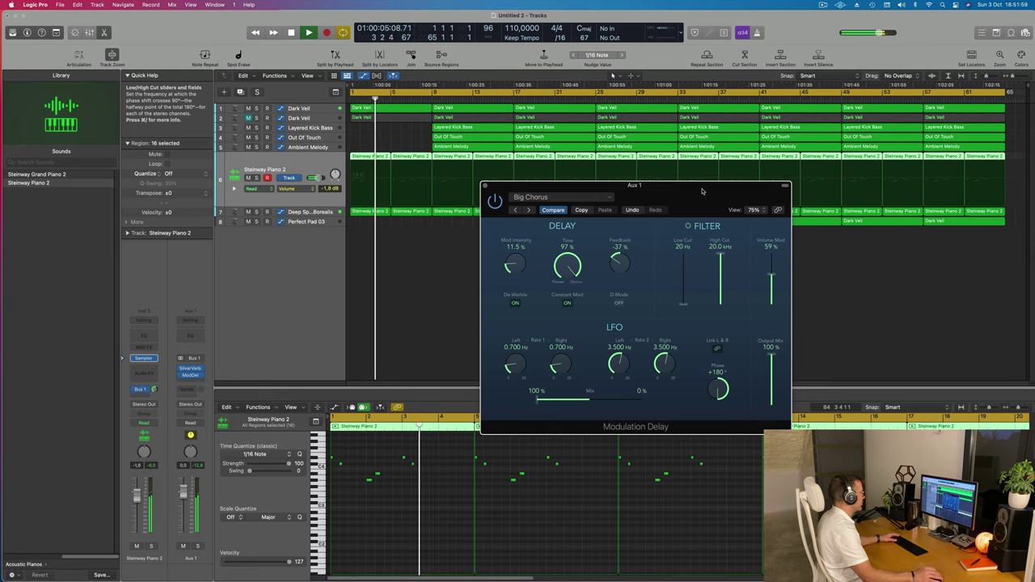
{"action": "left_click_drag", "start_coordinate": [702, 191], "coordinate": [637, 201]}
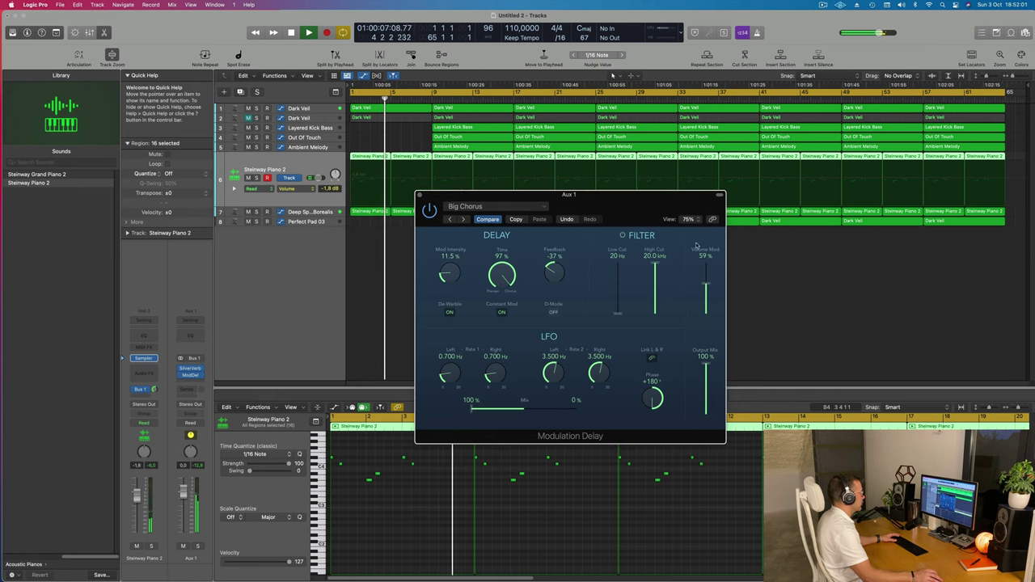
{"action": "left_click", "coordinate": [419, 196]}
Step: Lower the Aux 1 volume to -1.2 dB and set the Modulation Delay's output mix to 70%, closing its window
{"action": "key", "text": "Return"}
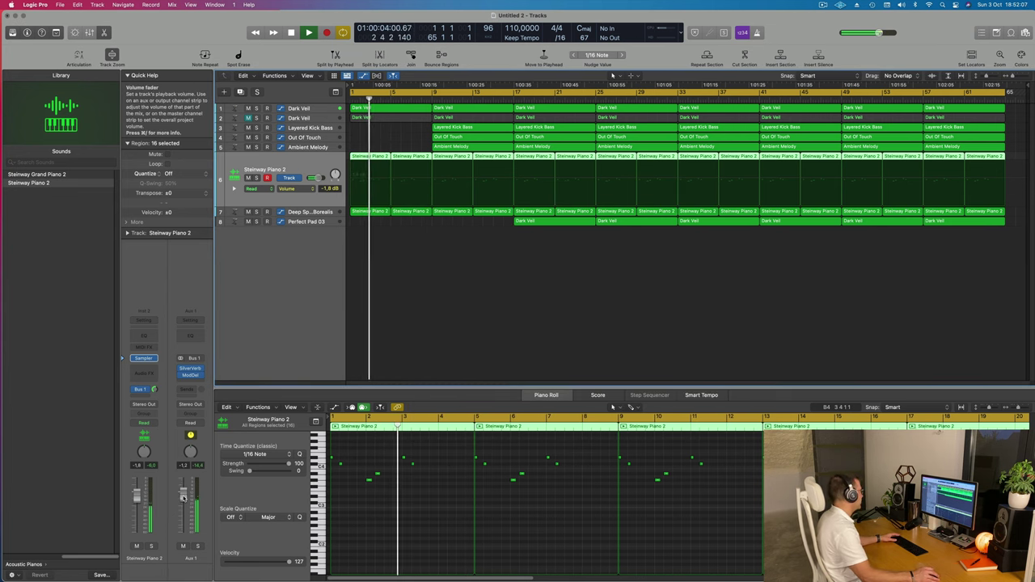
{"action": "key", "text": "Return"}
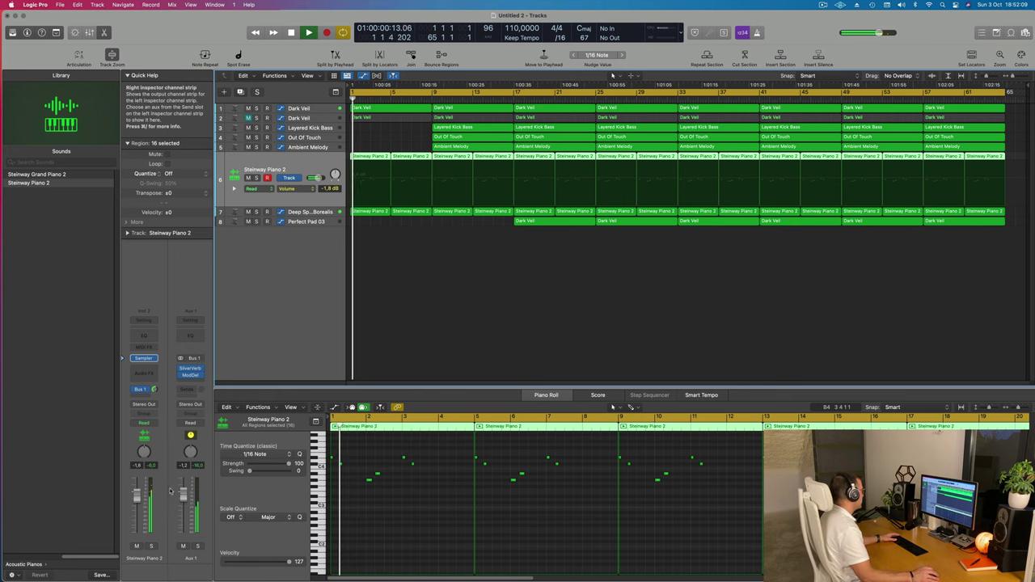
{"action": "left_click", "coordinate": [190, 375]}
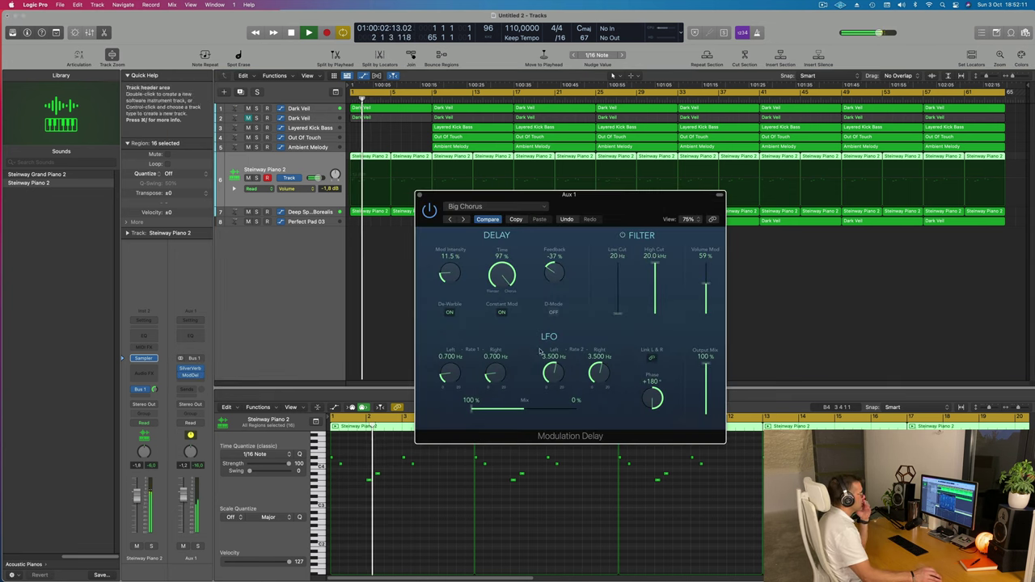
{"action": "left_click_drag", "start_coordinate": [712, 348], "coordinate": [706, 369]}
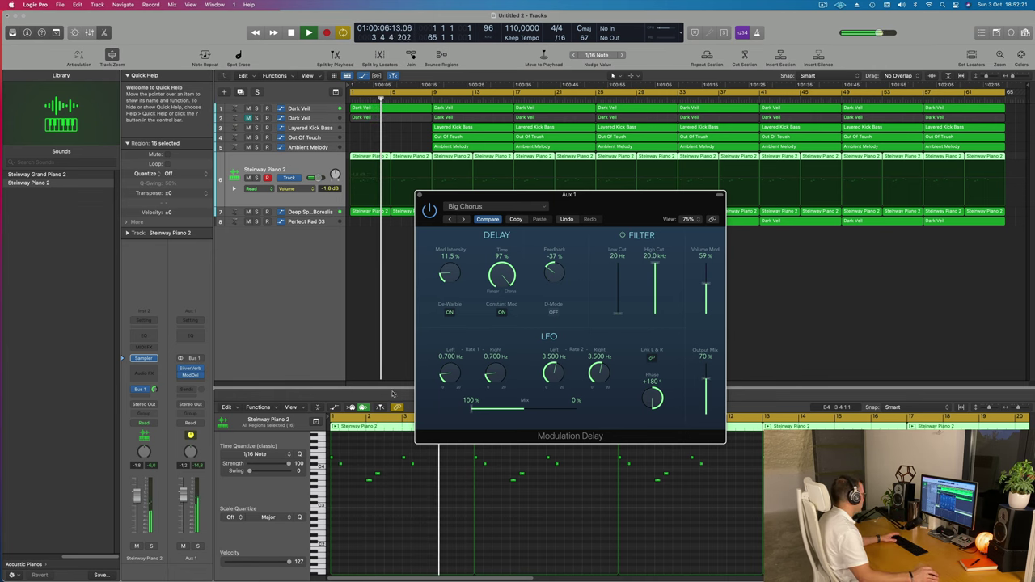
{"action": "key", "text": "Return"}
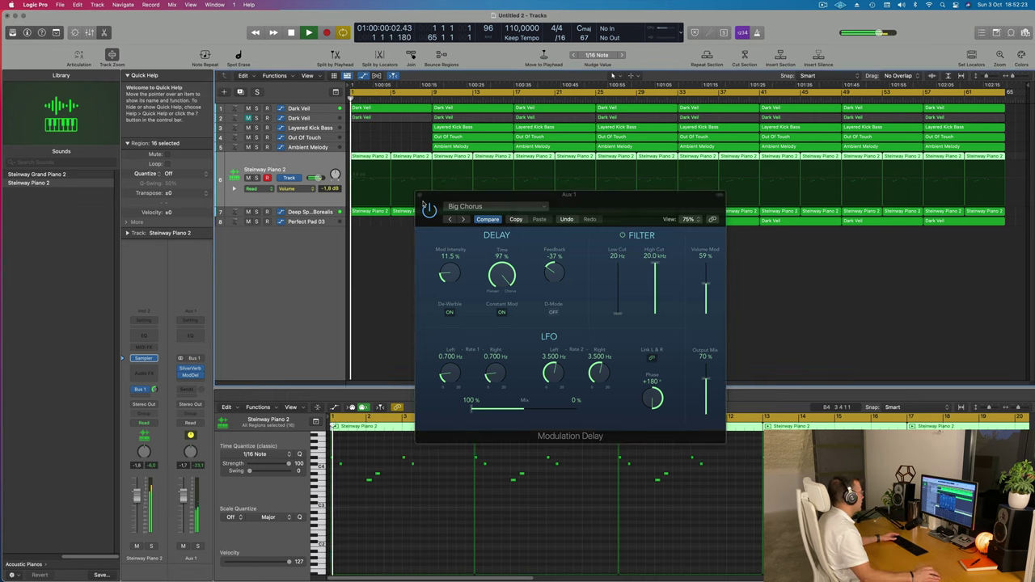
{"action": "left_click", "coordinate": [418, 195]}
Step: Create a new track with the Deep Space Borealis track's settings and return the playhead to bar 1
{"action": "left_click", "coordinate": [327, 212]}
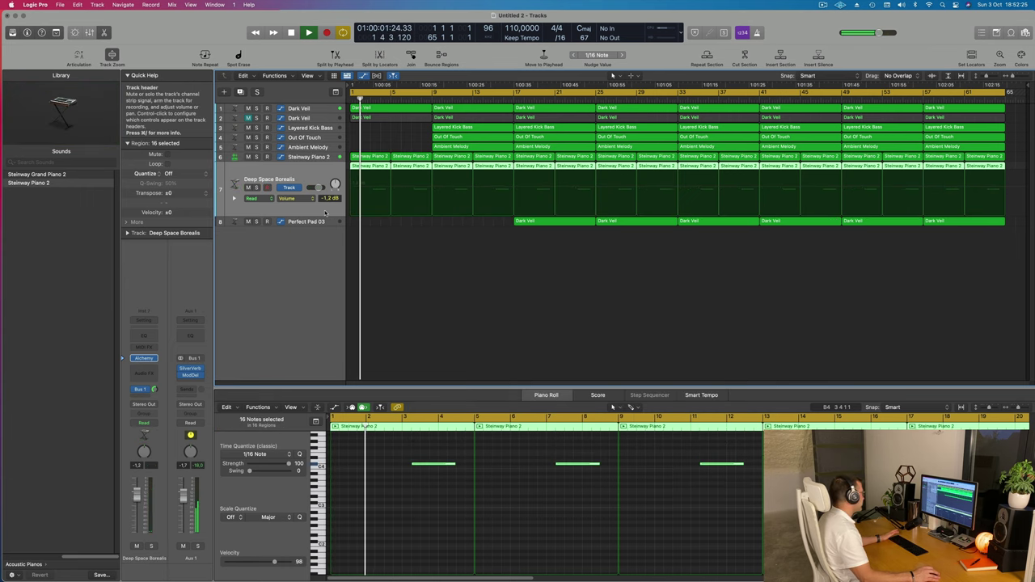
{"action": "left_click", "coordinate": [241, 92]}
{"action": "left_click", "coordinate": [351, 95]}
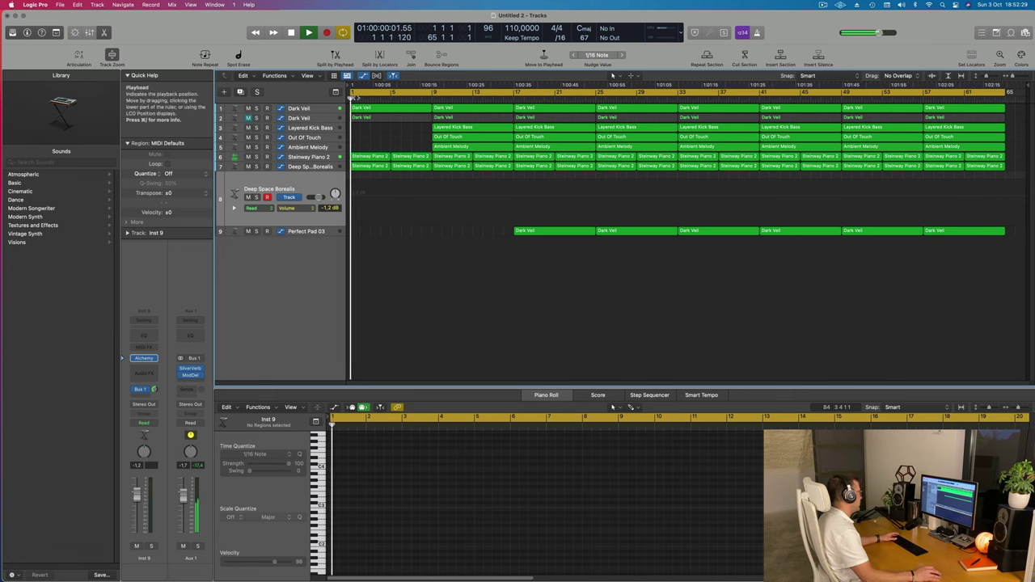
Step: Move the first Steinway Piano 2 region from the upper Deep Space Borealis track to the new track below and open the new track's Alchemy instrument
{"action": "left_click", "coordinate": [373, 166]}
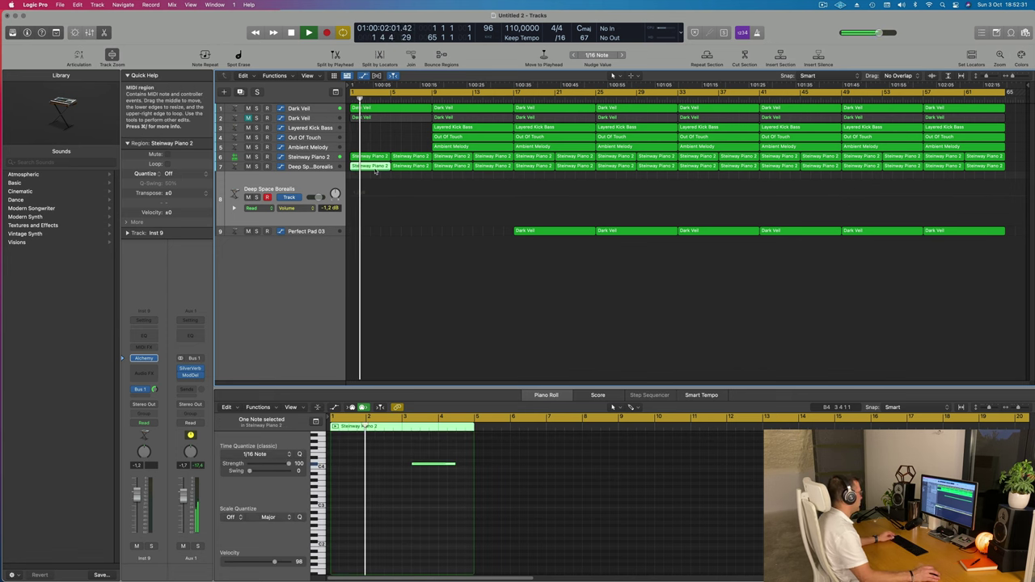
{"action": "left_click_drag", "start_coordinate": [371, 168], "coordinate": [371, 178]}
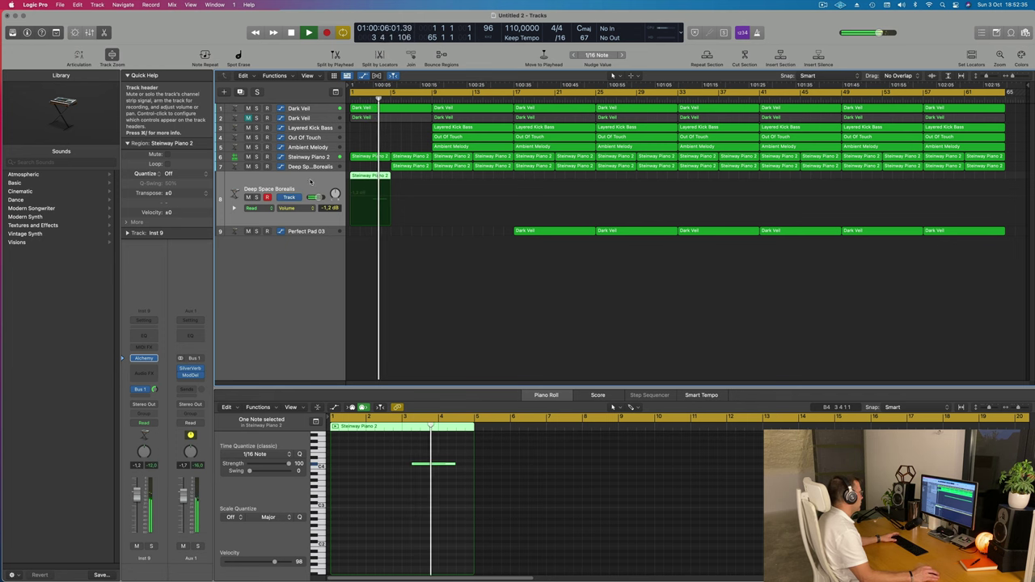
{"action": "key", "text": "Return"}
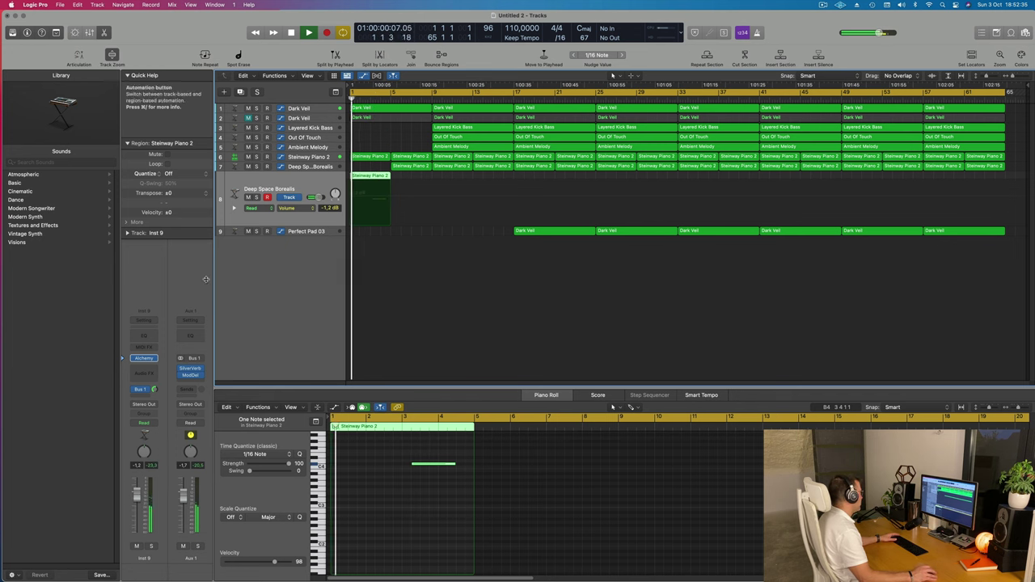
{"action": "left_click", "coordinate": [144, 358]}
{"action": "left_click_drag", "start_coordinate": [613, 122], "coordinate": [635, 139]}
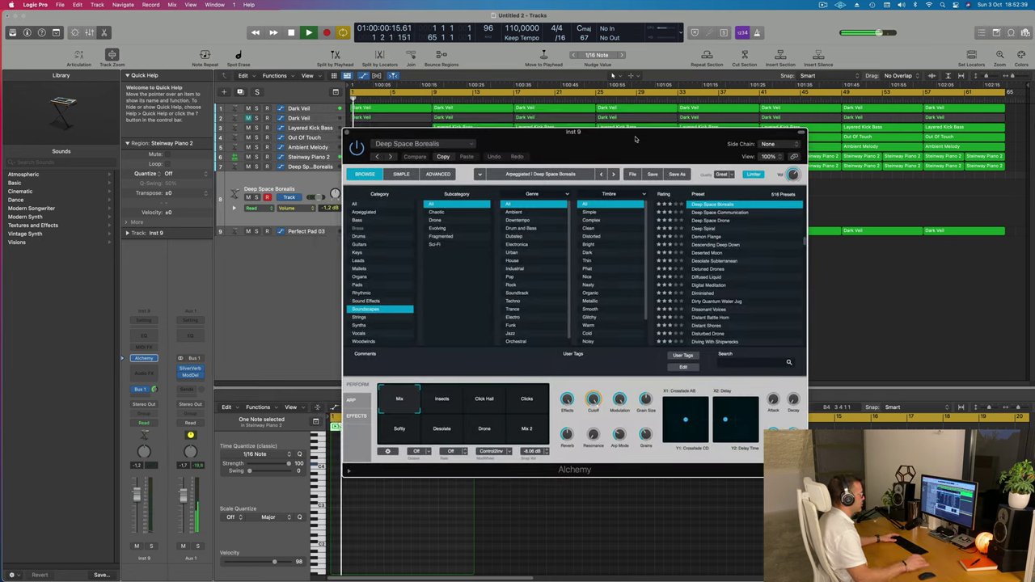
Step: Load the Deserted Moon soundscape preset in the new track's Alchemy and listen to it with the arrangement
{"action": "key", "text": "space"}
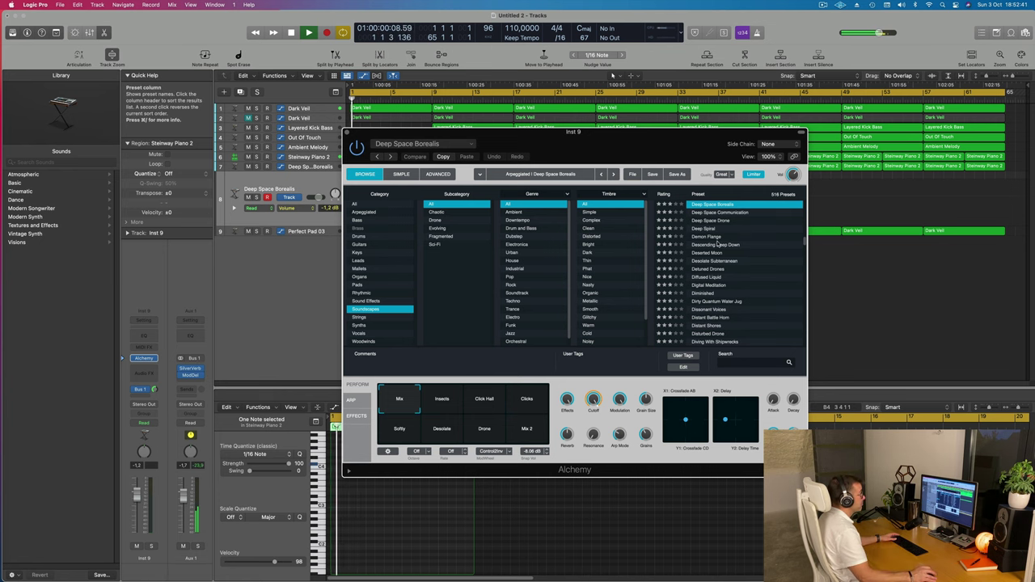
{"action": "left_click_drag", "start_coordinate": [628, 136], "coordinate": [761, 147]}
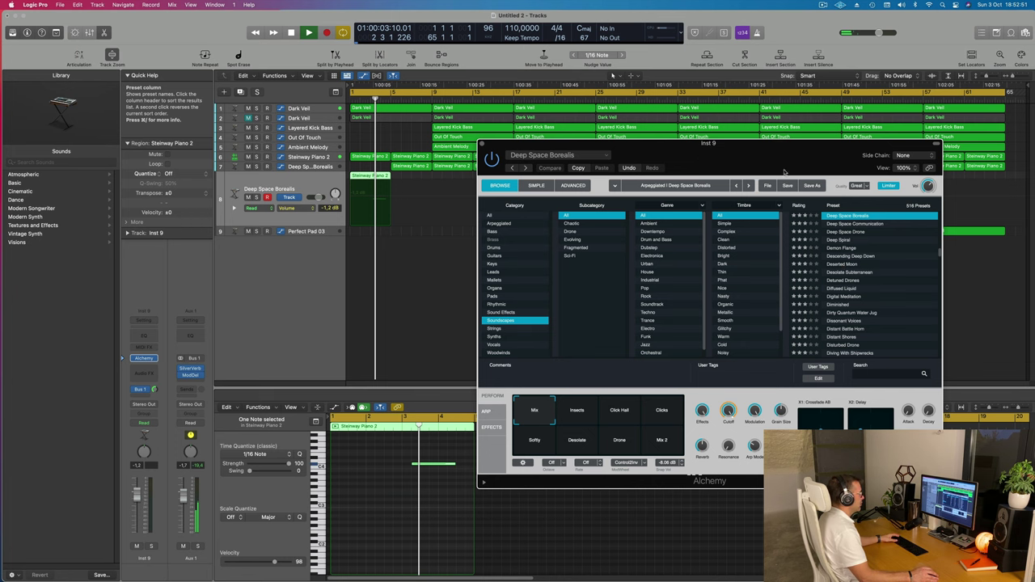
{"action": "left_click_drag", "start_coordinate": [792, 152], "coordinate": [726, 170]}
{"action": "key", "text": "space"}
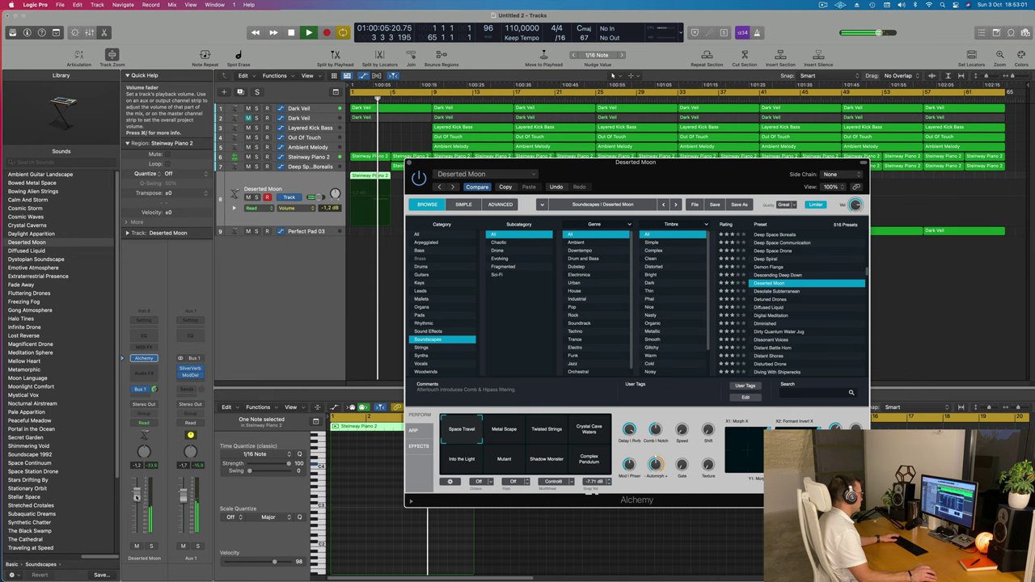
{"action": "key", "text": "space"}
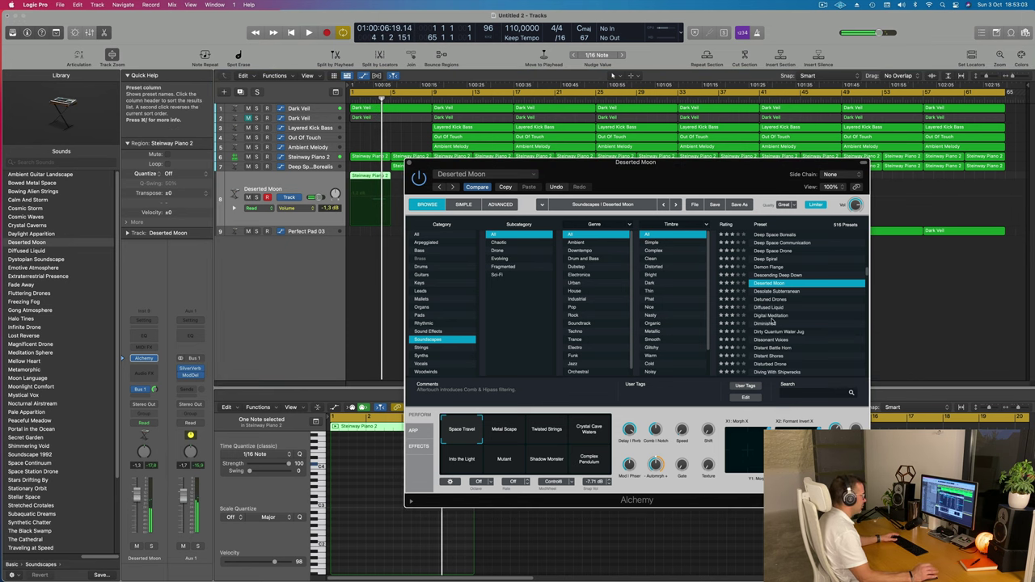
Step: Audition the Digital Meditation and Dissonant Voices presets in Alchemy during playback
{"action": "left_click", "coordinate": [772, 317]}
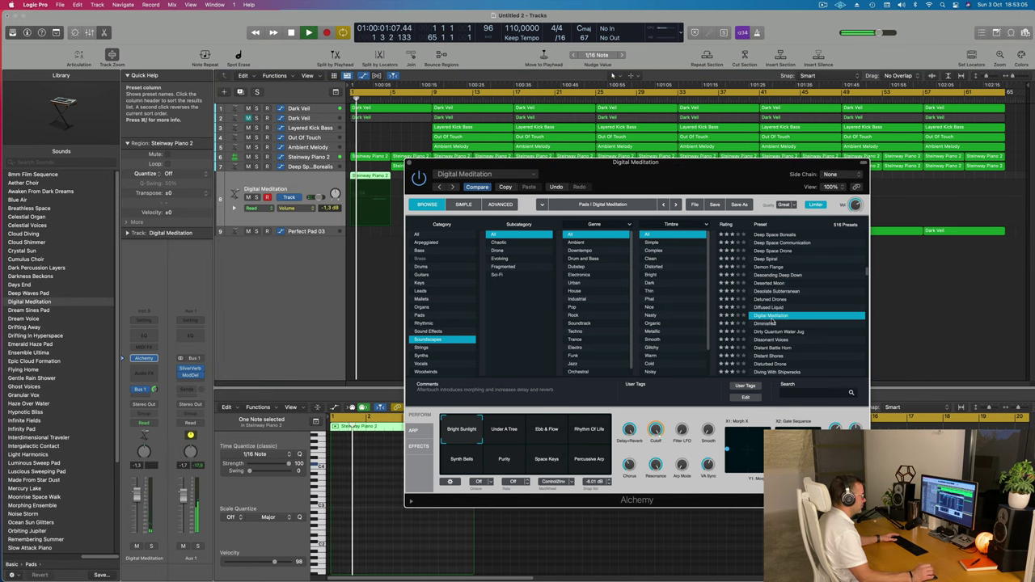
{"action": "scroll", "coordinate": [798, 325], "scroll_direction": "down", "scroll_amount": 2}
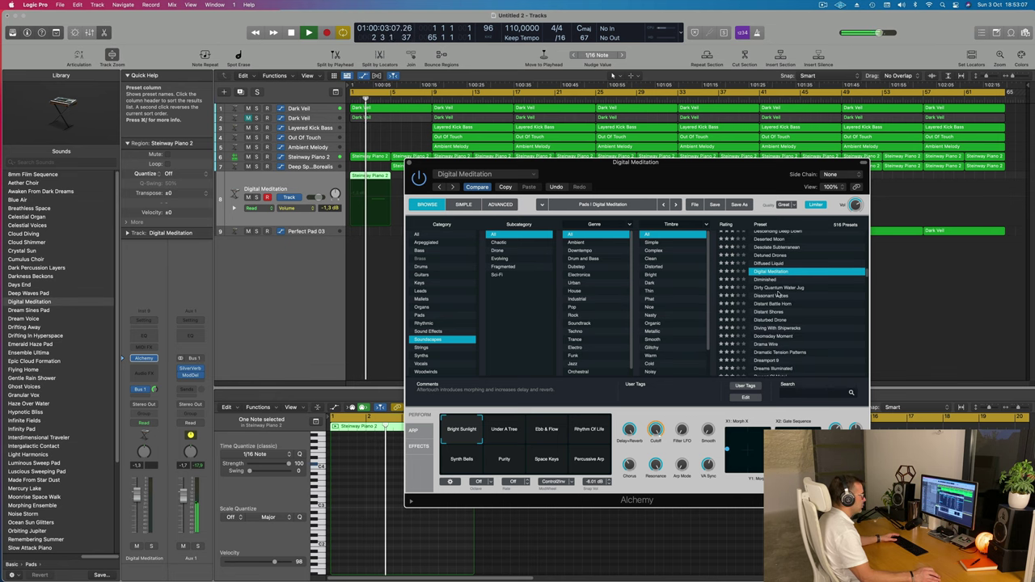
{"action": "left_click", "coordinate": [776, 296]}
{"action": "left_click_drag", "start_coordinate": [744, 176], "coordinate": [790, 180]}
{"action": "key", "text": "space"}
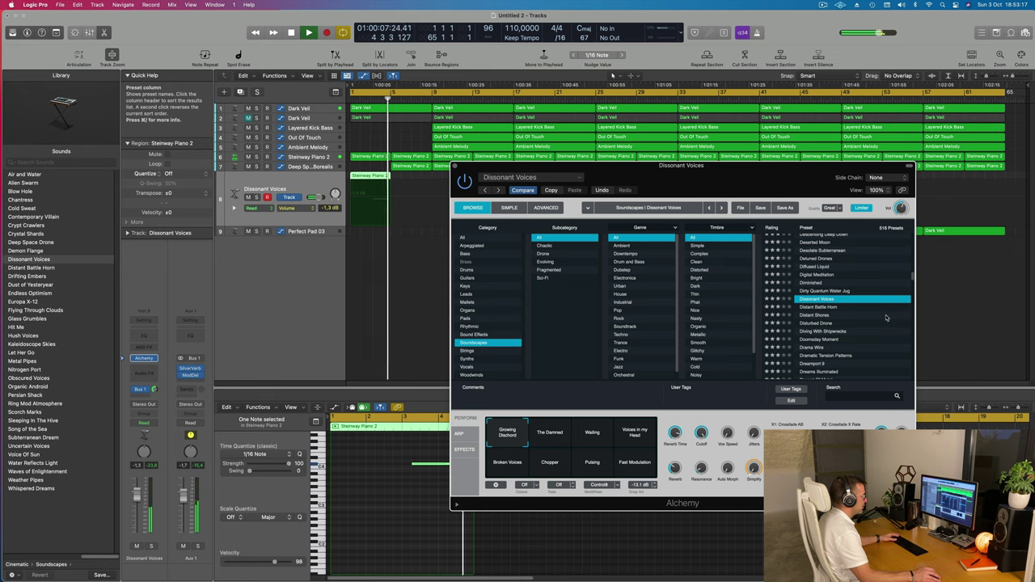
Step: Load the Dystopian Soundscape preset in Alchemy and listen to it from the start of the arrangement
{"action": "scroll", "coordinate": [886, 318], "scroll_direction": "down", "scroll_amount": 2}
{"action": "scroll", "coordinate": [857, 315], "scroll_direction": "down", "scroll_amount": 3}
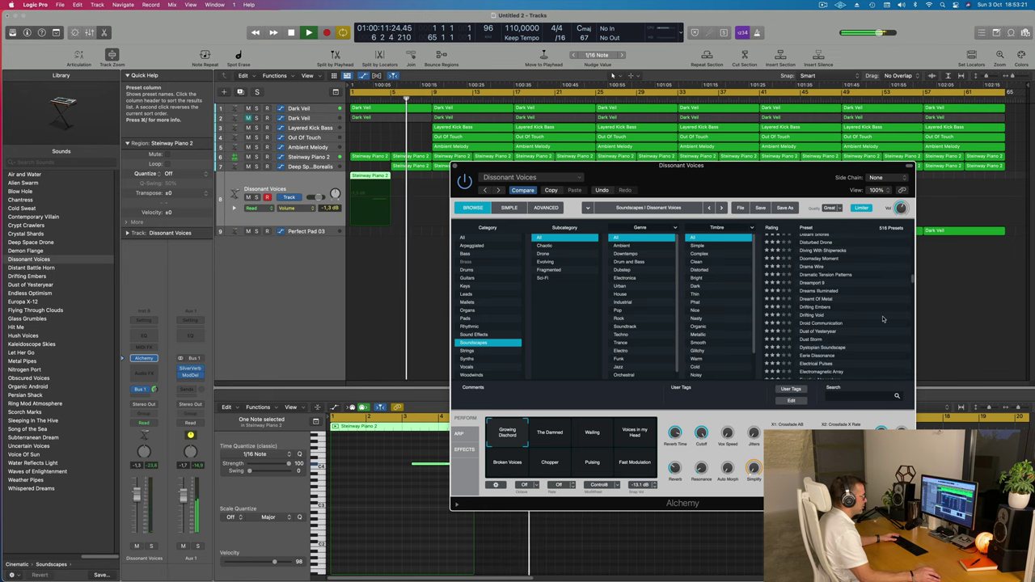
{"action": "scroll", "coordinate": [880, 315], "scroll_direction": "down", "scroll_amount": 3}
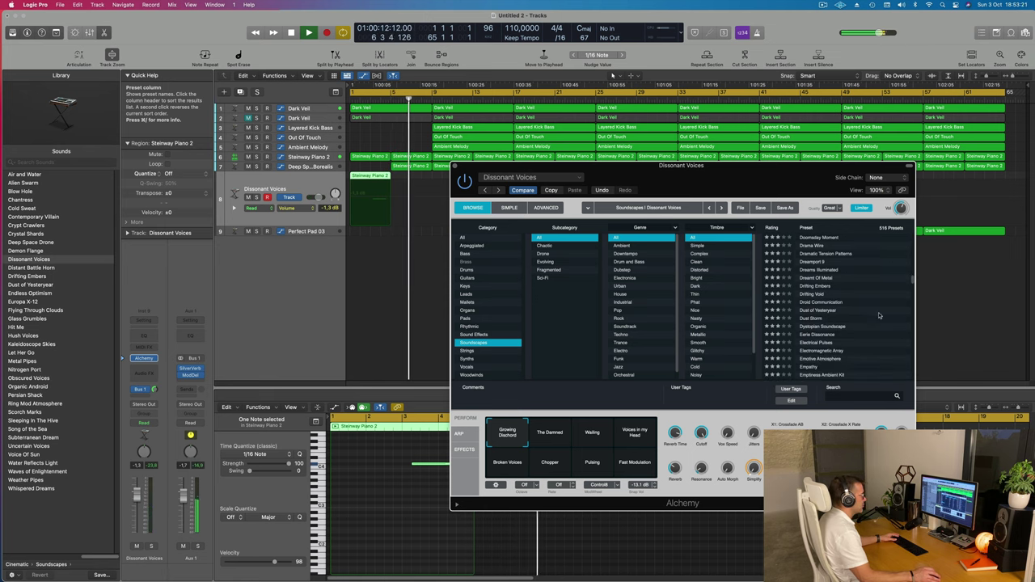
{"action": "left_click", "coordinate": [814, 320]}
{"action": "left_click", "coordinate": [820, 327]}
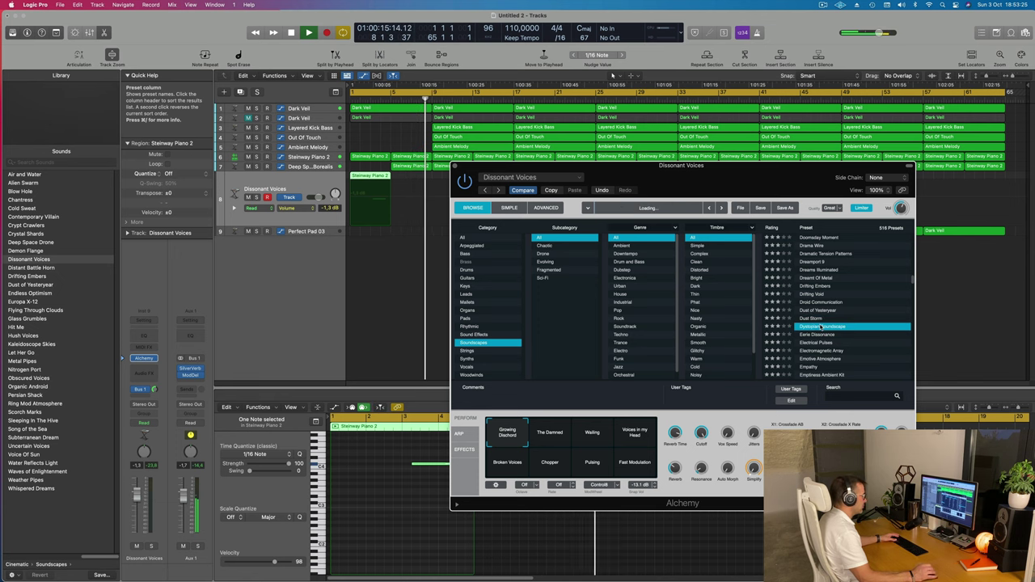
{"action": "left_click_drag", "start_coordinate": [764, 195], "coordinate": [712, 288]}
{"action": "key", "text": "space"}
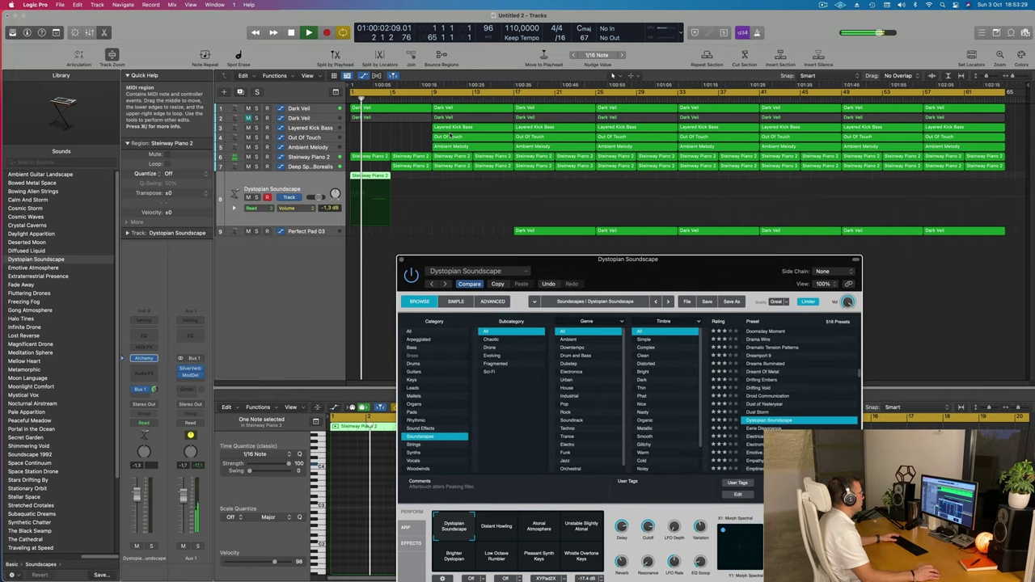
Step: Delete the bar 9 to 16 regions on the Layered Kick Bass, Out Of Touch and Ambient Melody tracks
{"action": "left_click_drag", "start_coordinate": [501, 127], "coordinate": [455, 146]}
{"action": "key", "text": "Delete"}
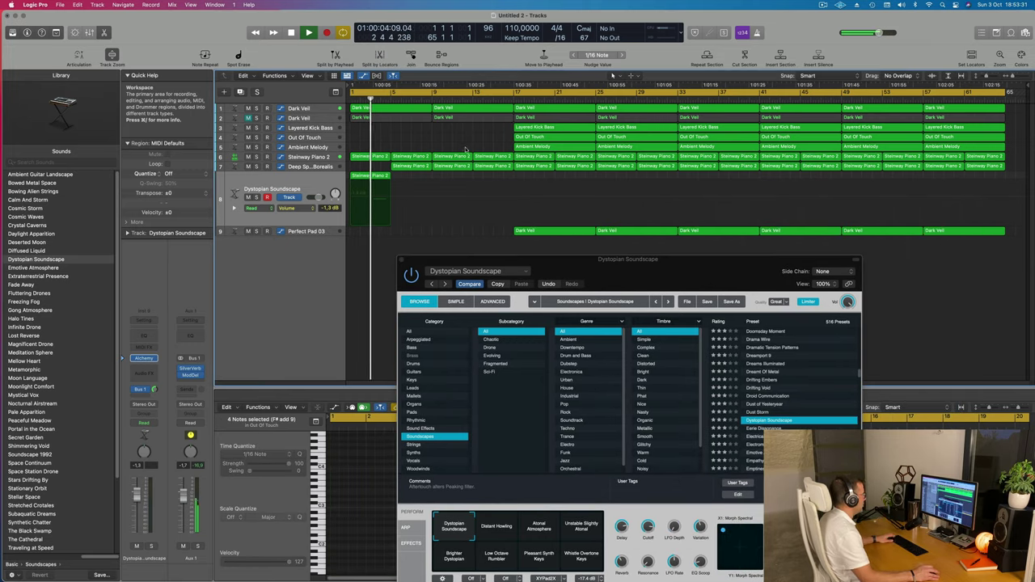
{"action": "left_click", "coordinate": [296, 194]}
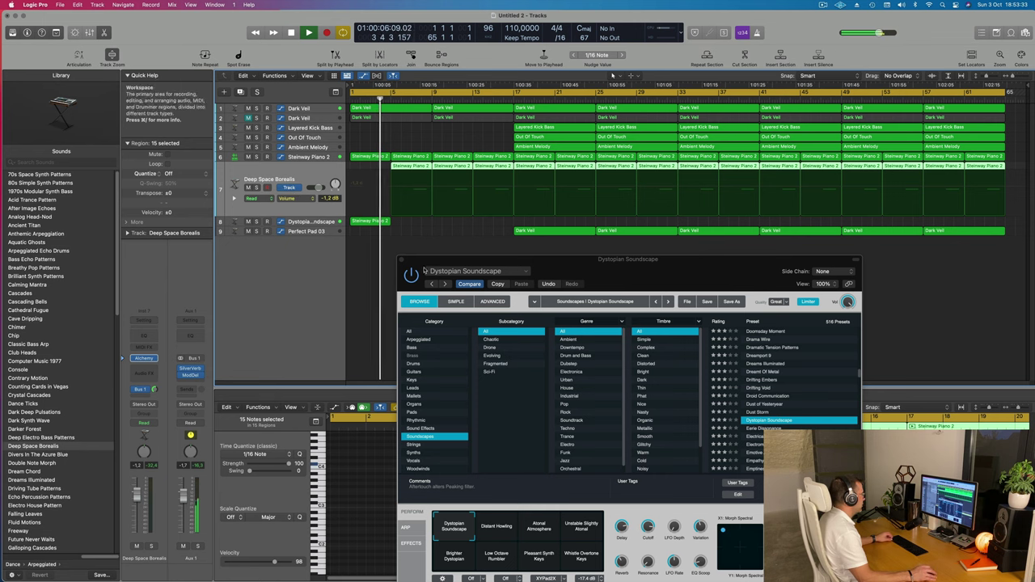
Step: Load the Empathy soundscape preset in Alchemy and play the arrangement from bar 1 to hear it
{"action": "left_click_drag", "start_coordinate": [639, 270], "coordinate": [793, 185]}
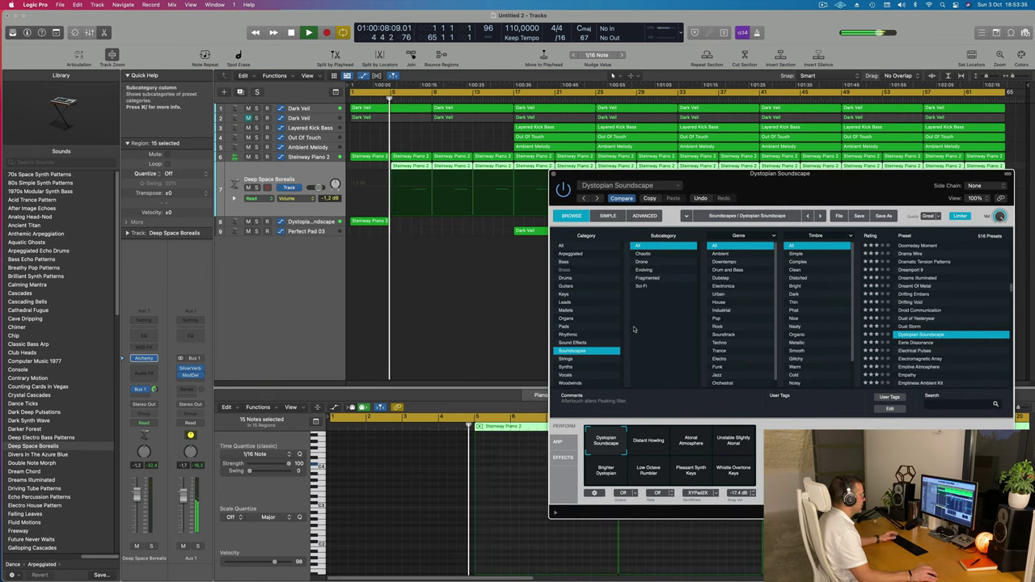
{"action": "scroll", "coordinate": [922, 322], "scroll_direction": "down", "scroll_amount": 1}
{"action": "scroll", "coordinate": [922, 323], "scroll_direction": "down", "scroll_amount": 3}
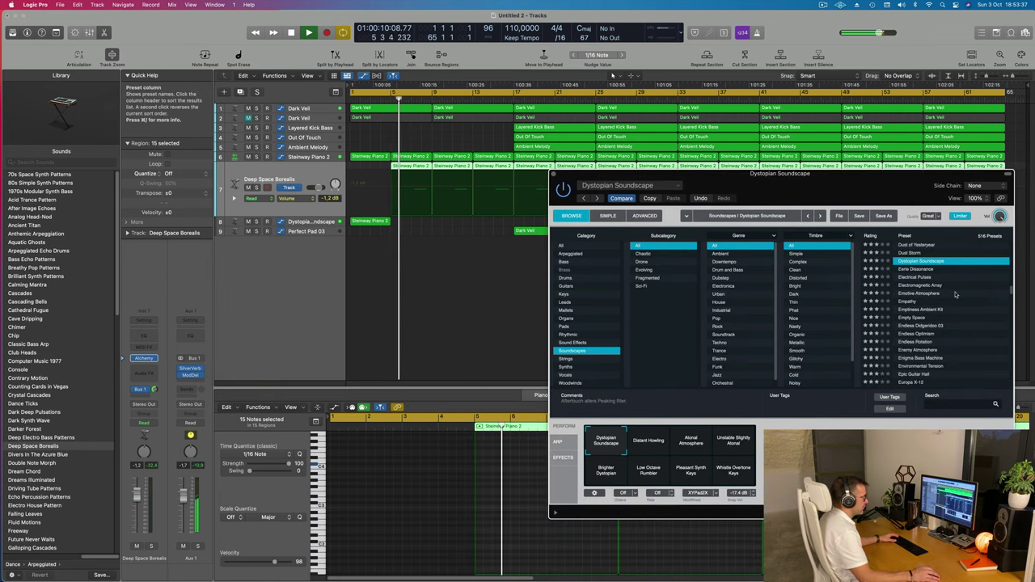
{"action": "left_click", "coordinate": [910, 302]}
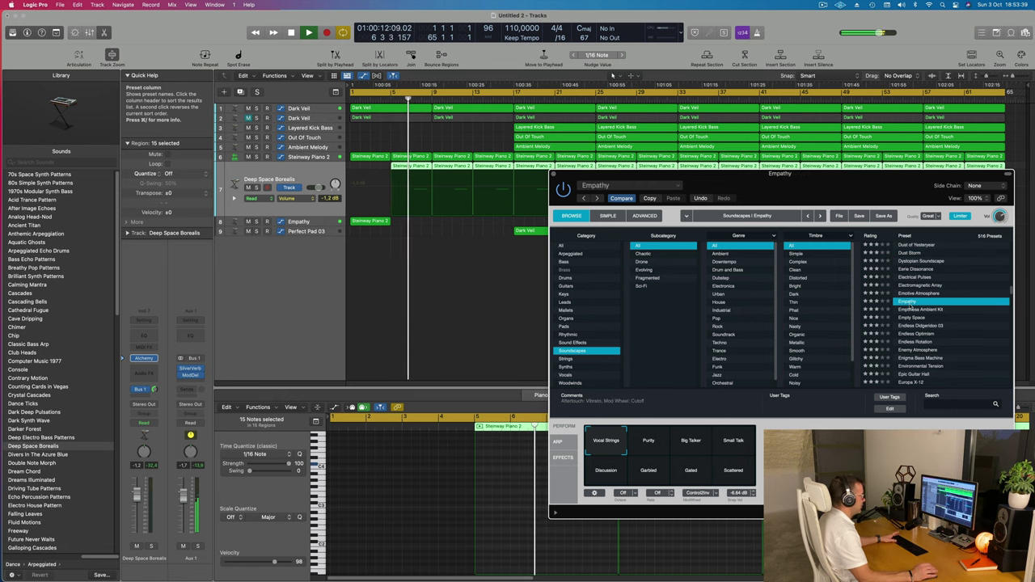
{"action": "key", "text": "space"}
{"action": "key", "text": "space"}
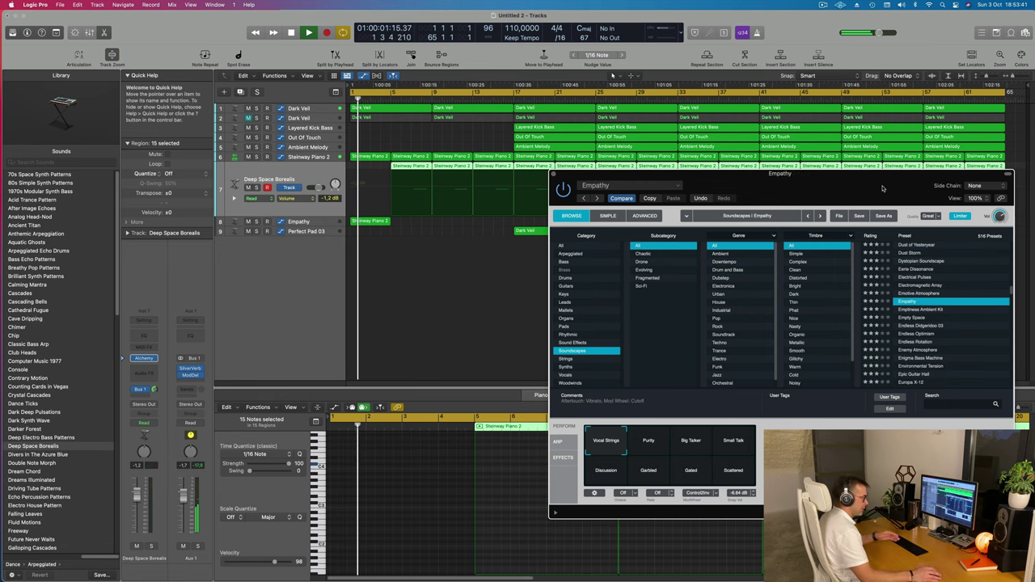
{"action": "left_click_drag", "start_coordinate": [883, 189], "coordinate": [783, 184]}
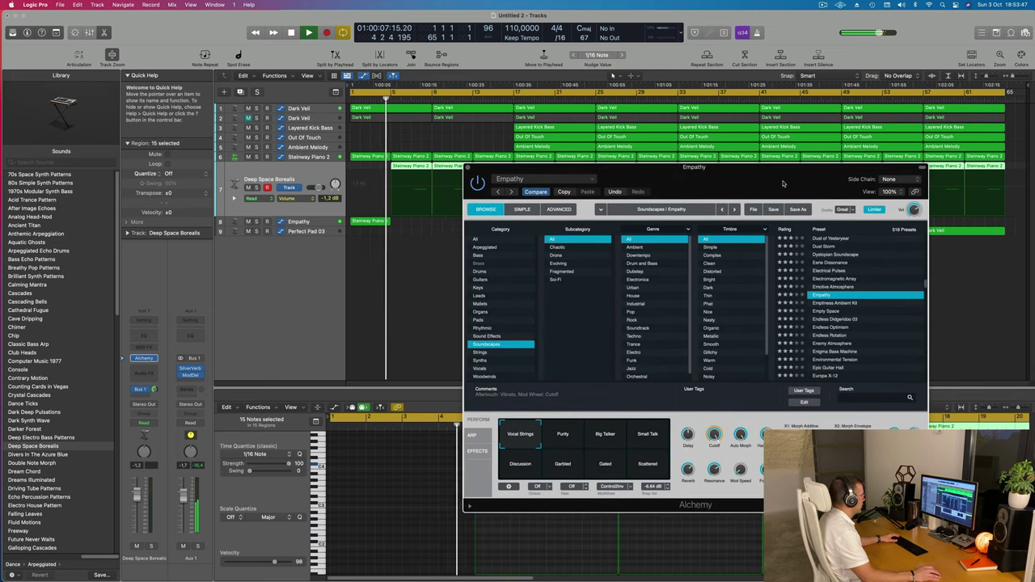
Step: Switch the Empathy preset to its Purity snapshot and raise the Empathy track's volume to +0.2 dB
{"action": "left_click", "coordinate": [566, 436]}
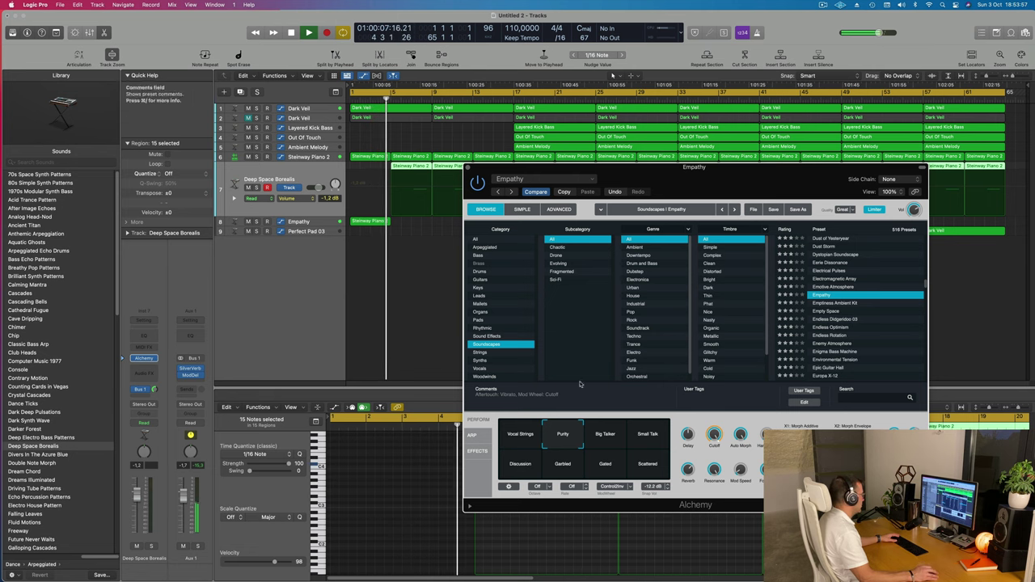
{"action": "key", "text": "Return"}
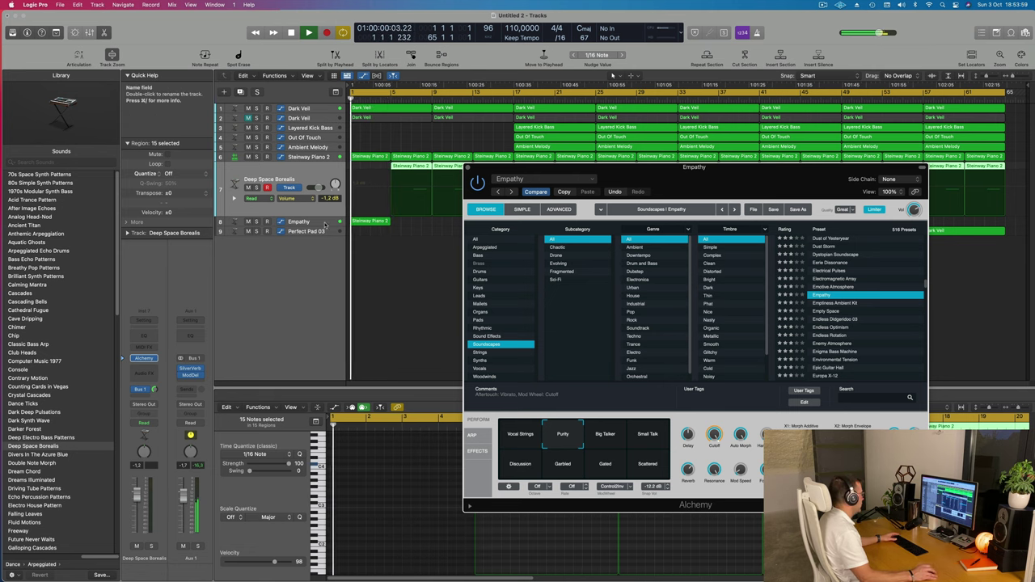
{"action": "key", "text": "Down"}
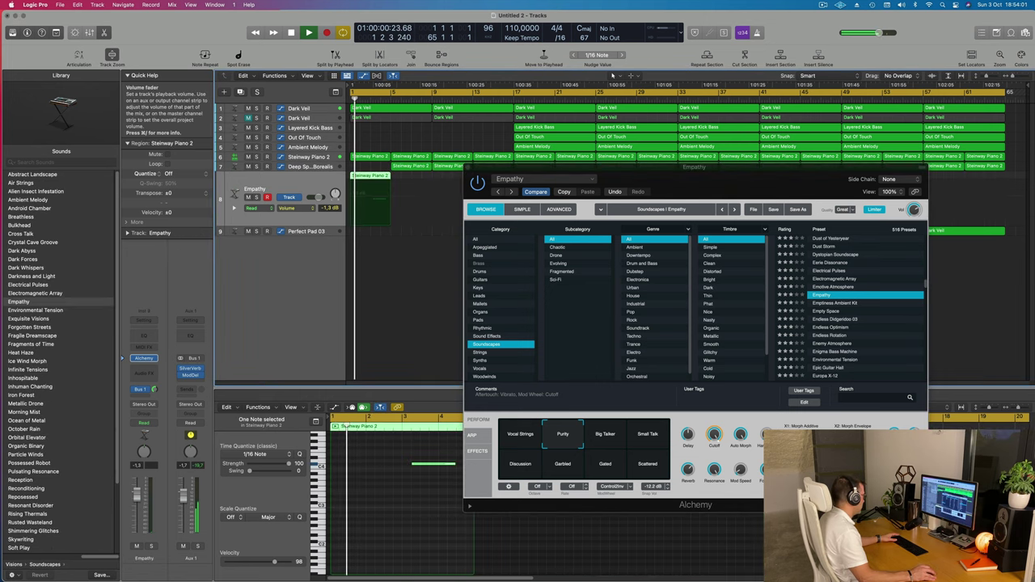
Step: Transpose the note in the Empathy track's region down one octave and close the Alchemy window
{"action": "left_click", "coordinate": [428, 483]}
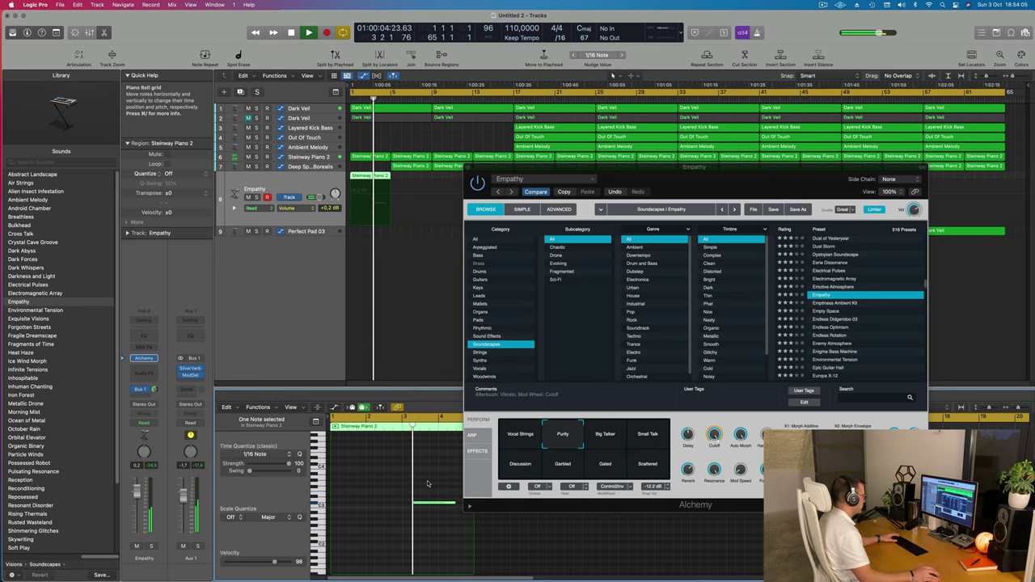
{"action": "left_click_drag", "start_coordinate": [616, 183], "coordinate": [461, 285]}
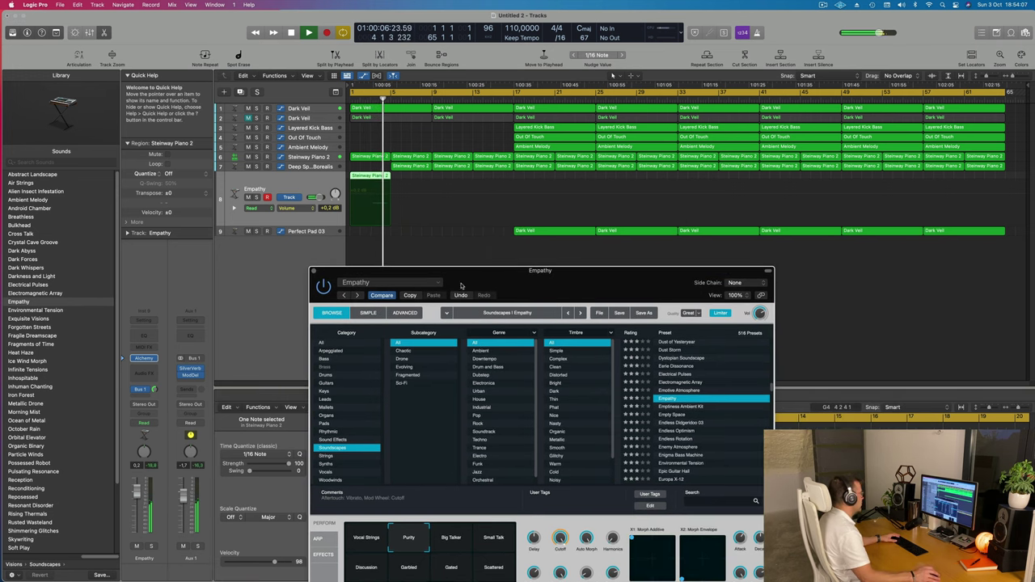
{"action": "left_click", "coordinate": [313, 271]}
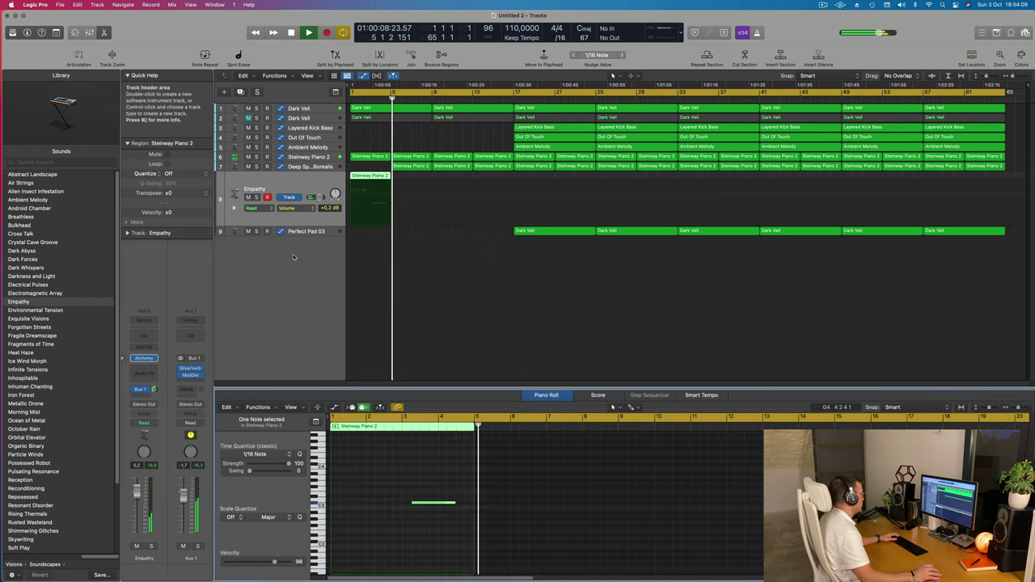
Step: Repeat the Empathy track's four-bar region three times so the part runs up to bar 17
{"action": "left_click", "coordinate": [376, 178]}
{"action": "key", "text": "super+r"}
{"action": "key", "text": "super+r"}
{"action": "key", "text": "super+r"}
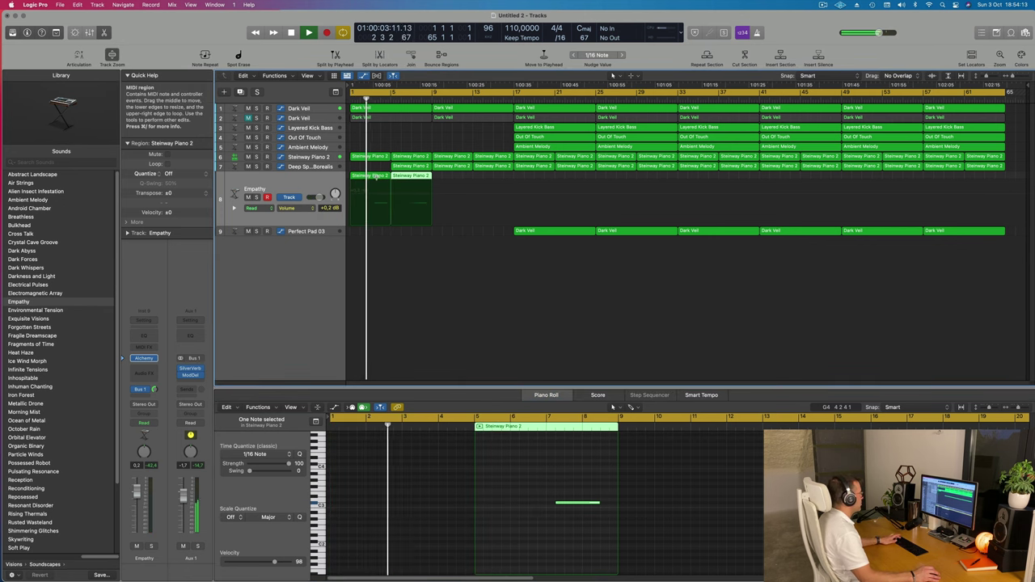
Step: Lower the Empathy track's volume to -2.8 dB
{"action": "left_click", "coordinate": [404, 266]}
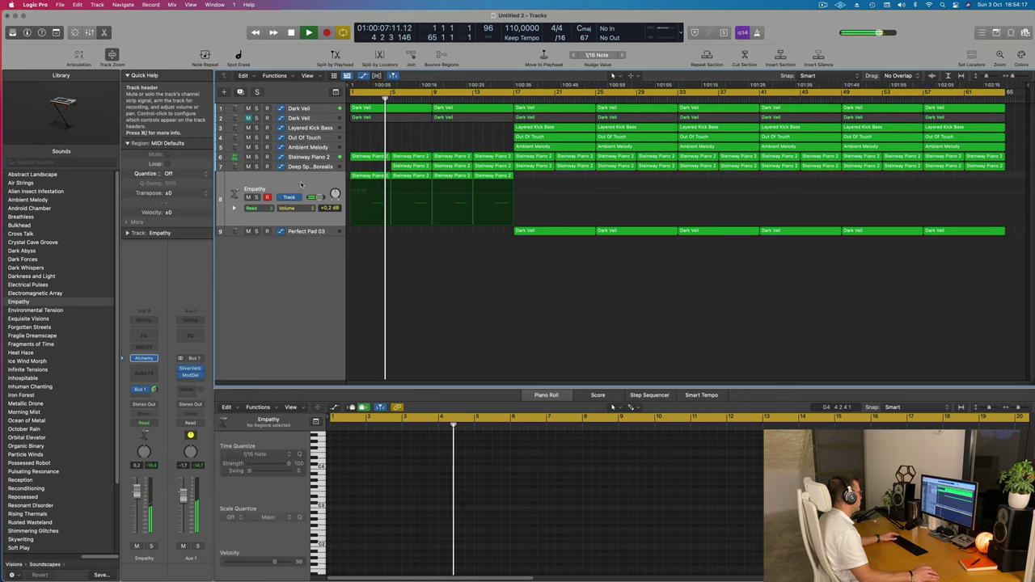
{"action": "left_click", "coordinate": [259, 202]}
{"action": "left_click_drag", "start_coordinate": [137, 491], "coordinate": [137, 500]}
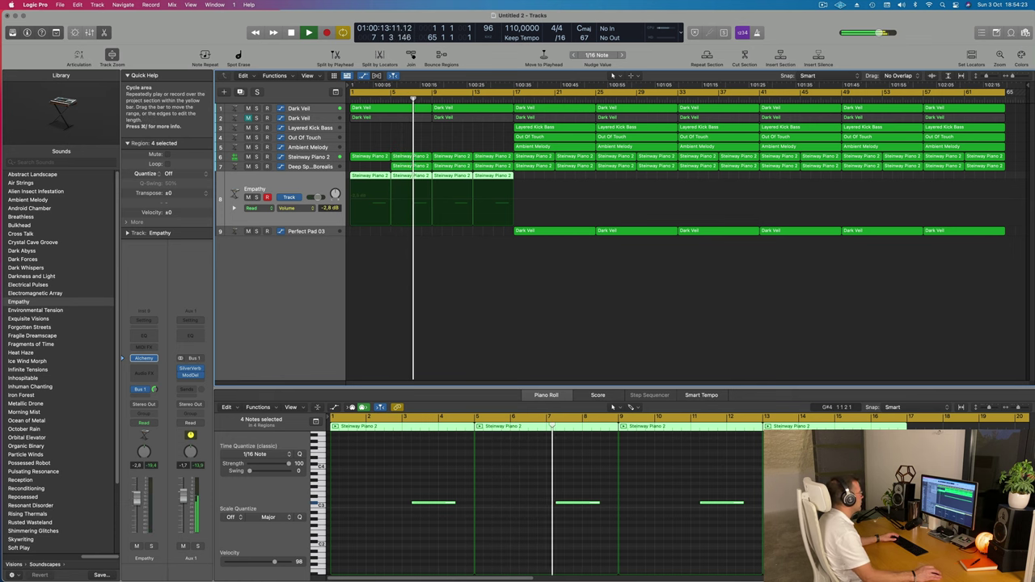
Step: Add a higher Cutoff automation point at bar 17 on the first Dark Veil track, extending the rise from bar 9
{"action": "left_click", "coordinate": [316, 108]}
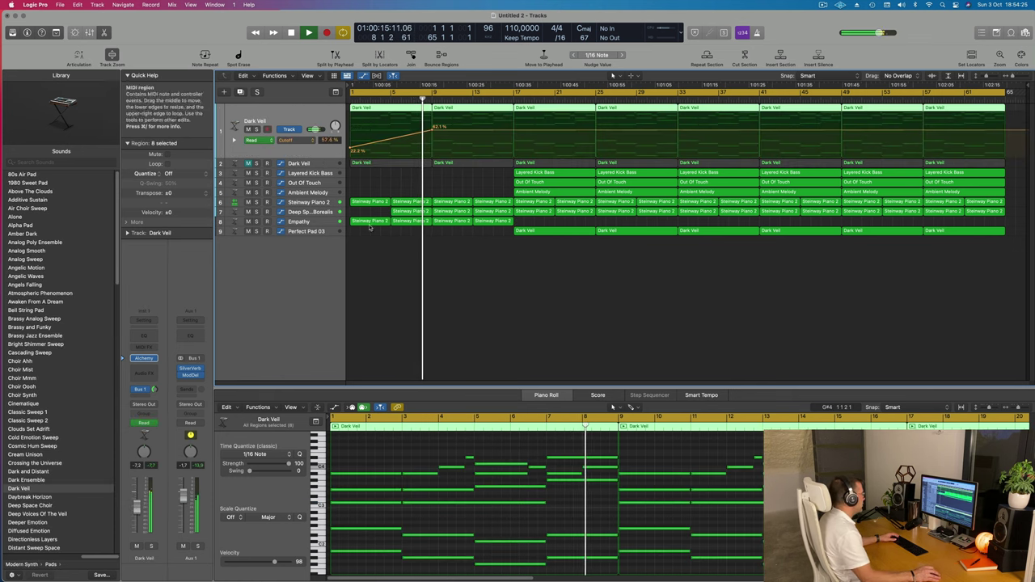
{"action": "left_click", "coordinate": [441, 212]}
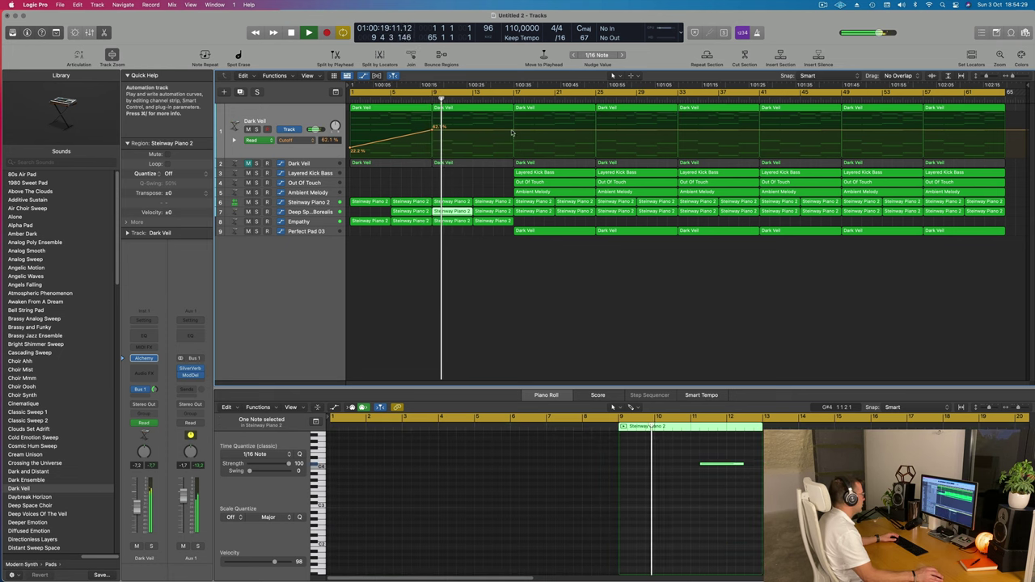
{"action": "left_click_drag", "start_coordinate": [512, 129], "coordinate": [512, 116]}
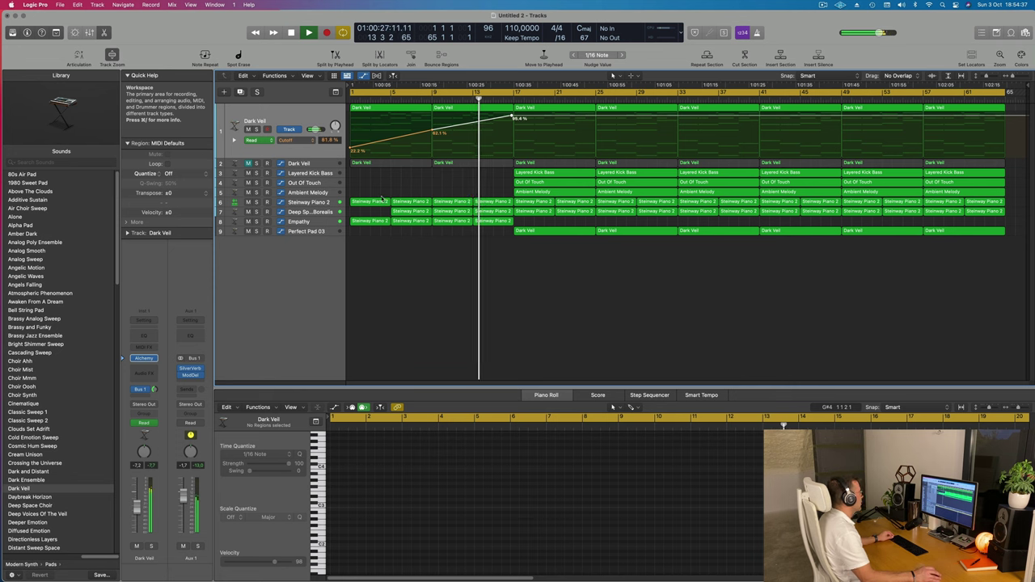
Step: Delete the four Steinway Piano 2 regions between bars 17 and 33
{"action": "left_click", "coordinate": [311, 201]}
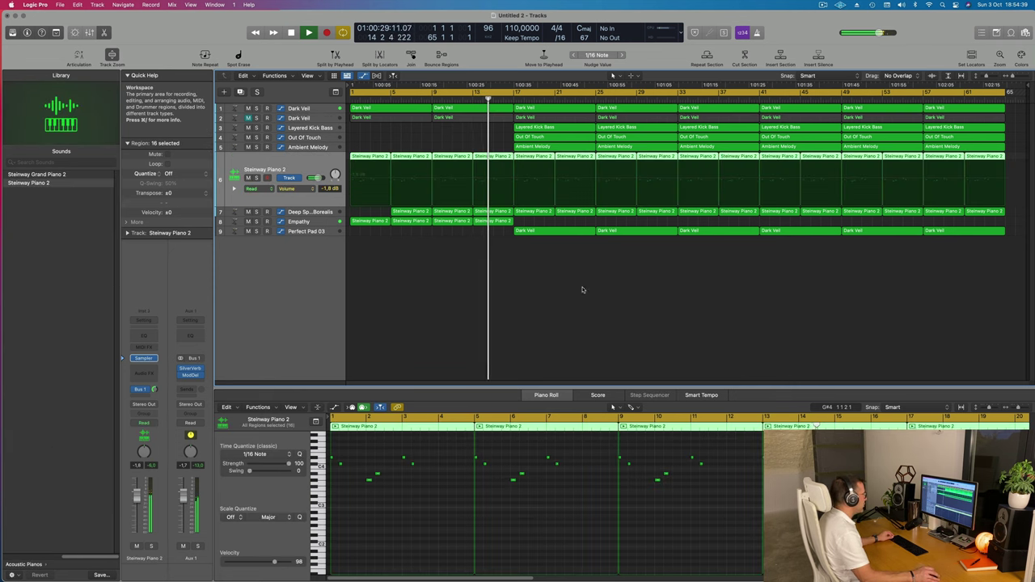
{"action": "left_click", "coordinate": [535, 158]}
{"action": "key", "text": "Delete"}
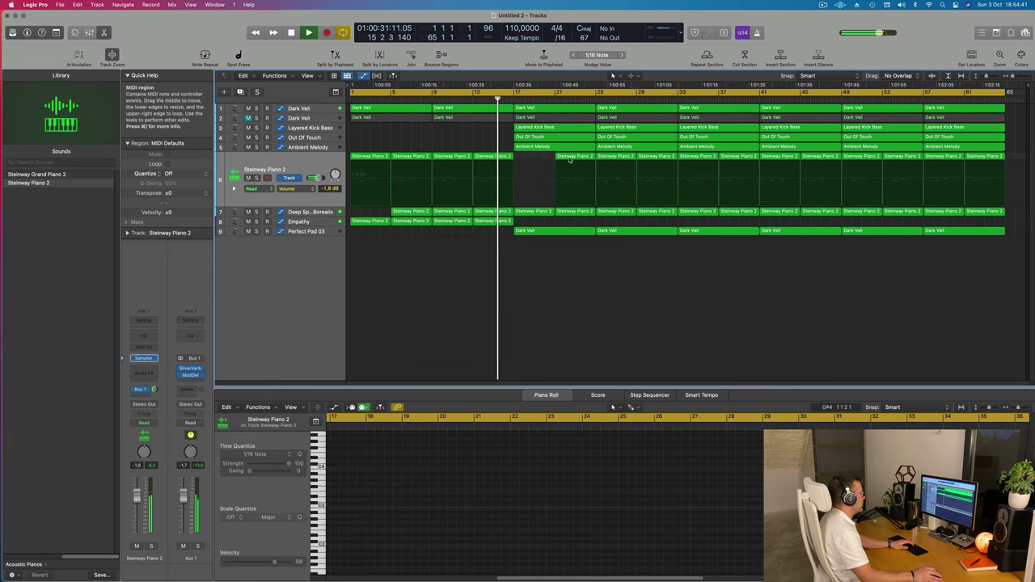
{"action": "left_click", "coordinate": [574, 158]}
{"action": "key", "text": "Delete"}
{"action": "left_click", "coordinate": [614, 158]}
{"action": "key", "text": "Delete"}
{"action": "left_click", "coordinate": [654, 156]}
{"action": "key", "text": "Delete"}
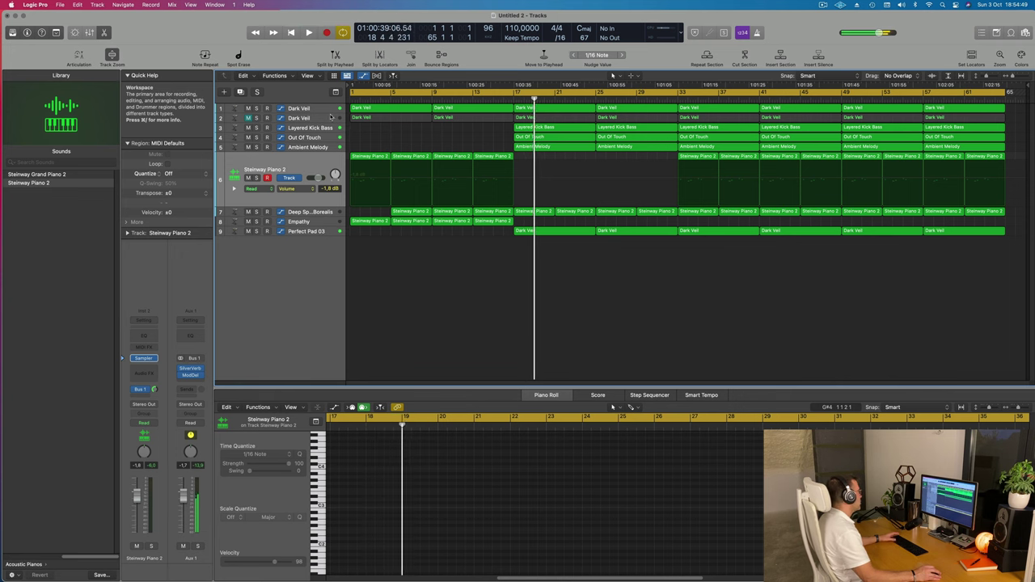
Step: Reshape the first Dark Veil track's Cutoff automation to peak at 100 % around bar 15 and drop to 0 % just before bar 17
{"action": "key", "text": "Return"}
{"action": "left_click", "coordinate": [319, 109]}
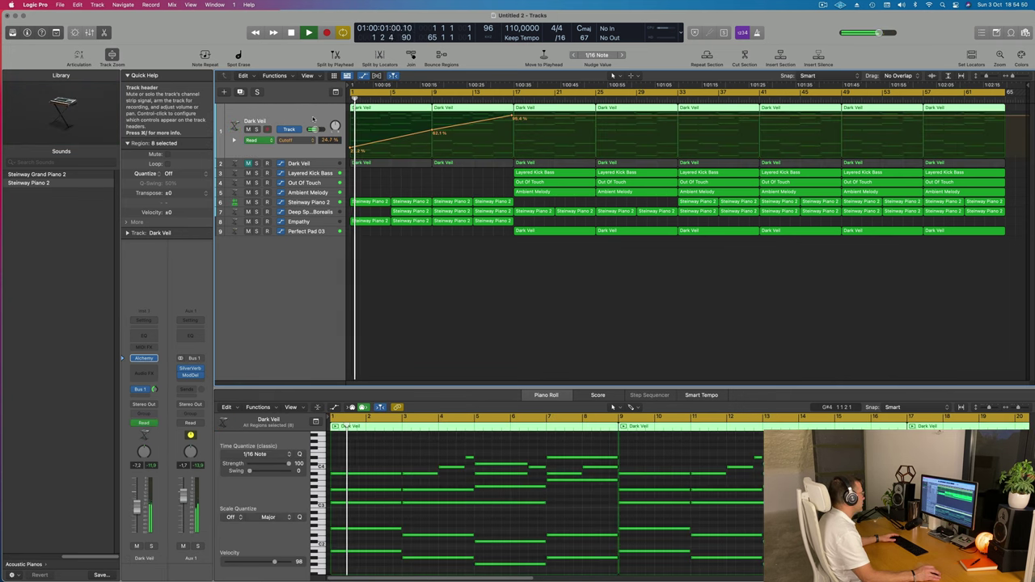
{"action": "left_click", "coordinate": [500, 120]}
{"action": "left_click_drag", "start_coordinate": [501, 120], "coordinate": [511, 153]}
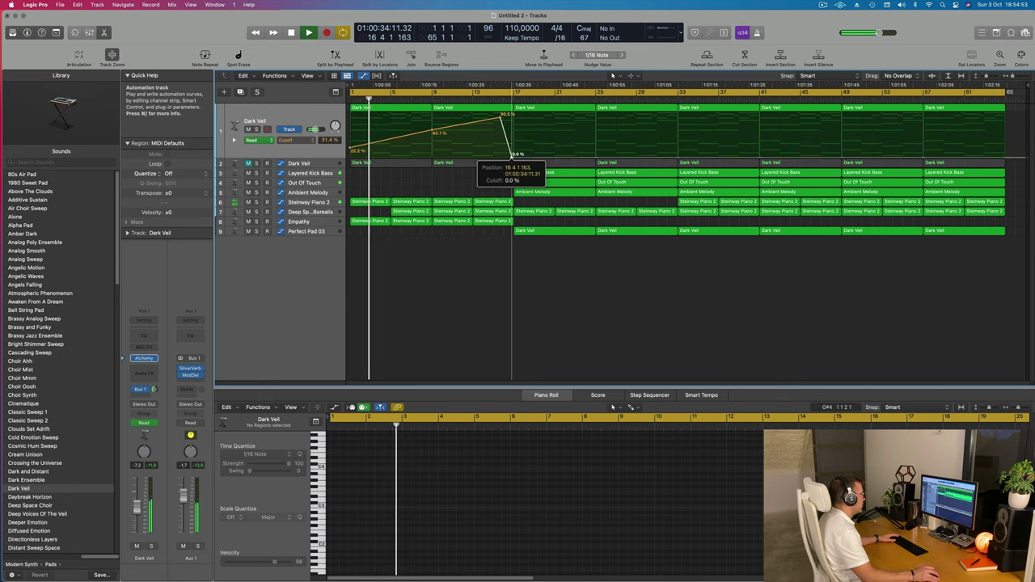
{"action": "left_click_drag", "start_coordinate": [502, 118], "coordinate": [494, 114]}
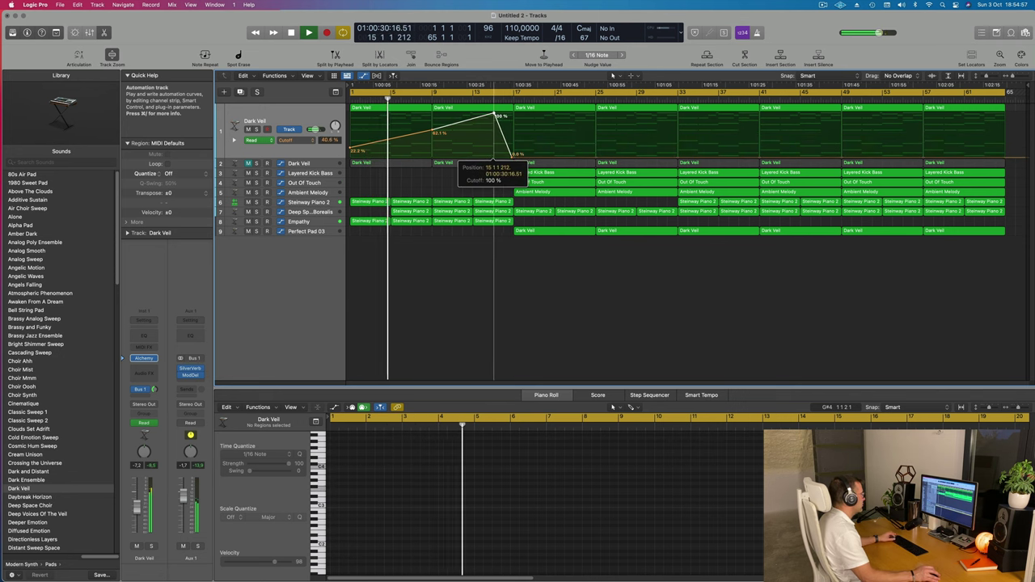
Step: Rename all regions in the arrangement after their tracks and clear the selection
{"action": "key", "text": "super+a"}
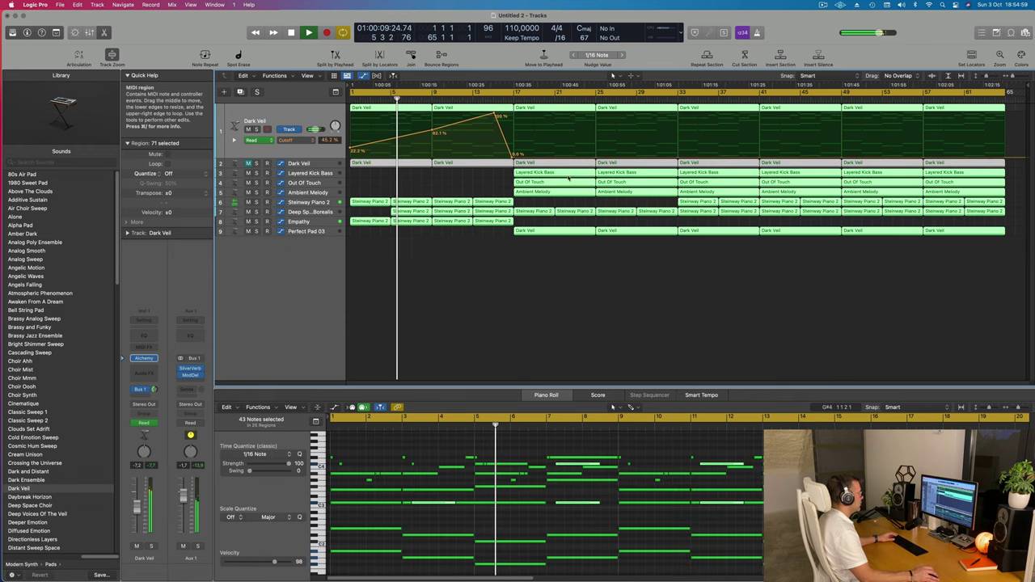
{"action": "right_click", "coordinate": [569, 178]}
{"action": "left_click", "coordinate": [607, 194]}
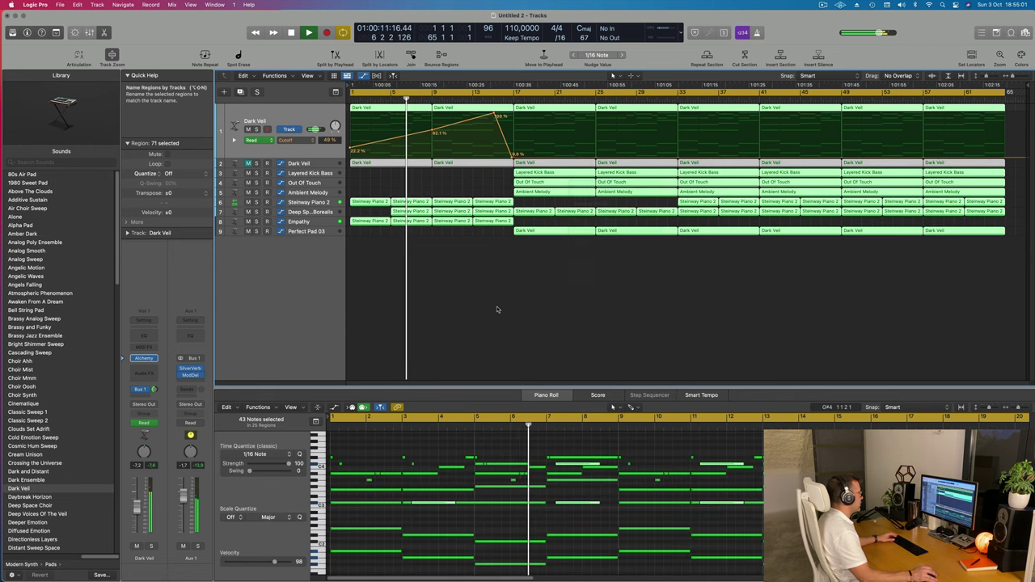
{"action": "left_click", "coordinate": [496, 308]}
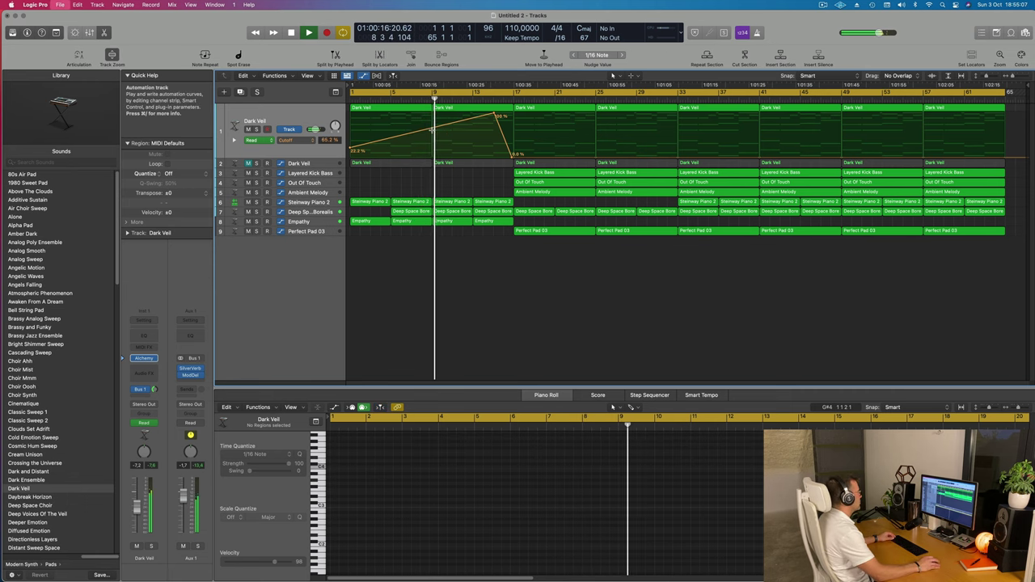
Step: Try to save the project and replay the arrangement from the start
{"action": "key", "text": "super+s"}
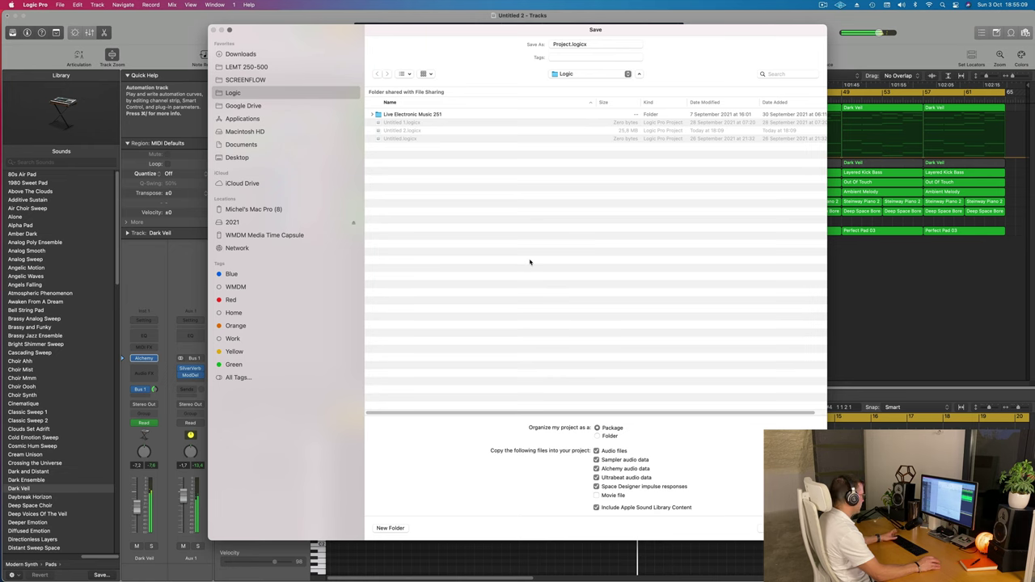
{"action": "key", "text": "Escape"}
{"action": "key", "text": "Return"}
{"action": "key", "text": "space"}
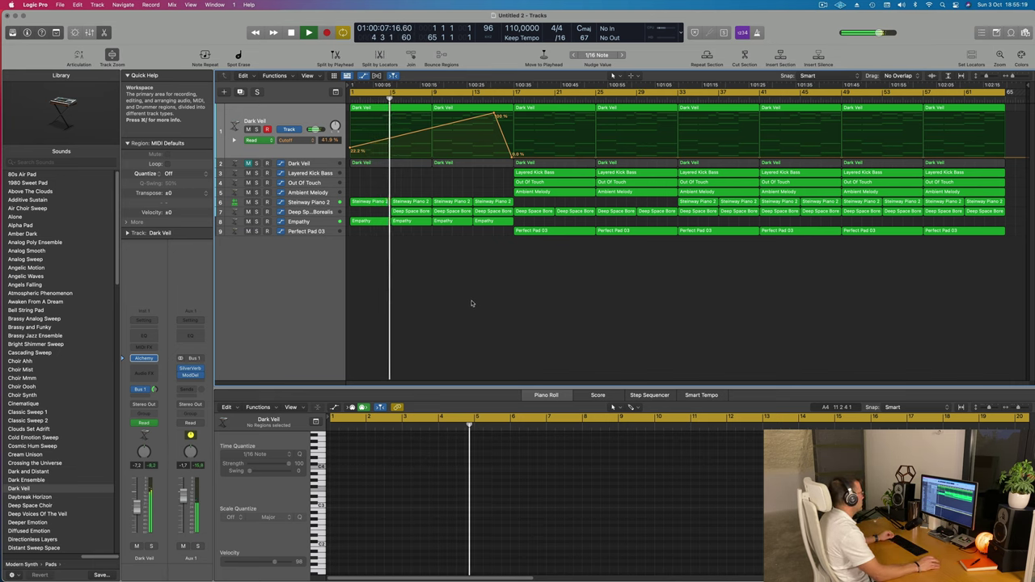
{"action": "key", "text": "super+s"}
{"action": "key", "text": "Escape"}
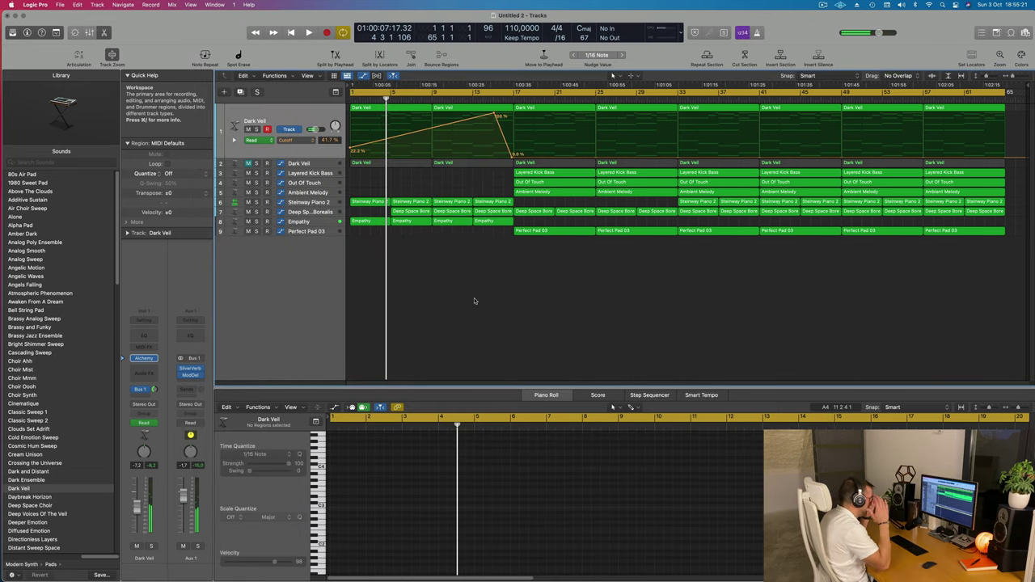
{"action": "key", "text": "Return"}
{"action": "key", "text": "space"}
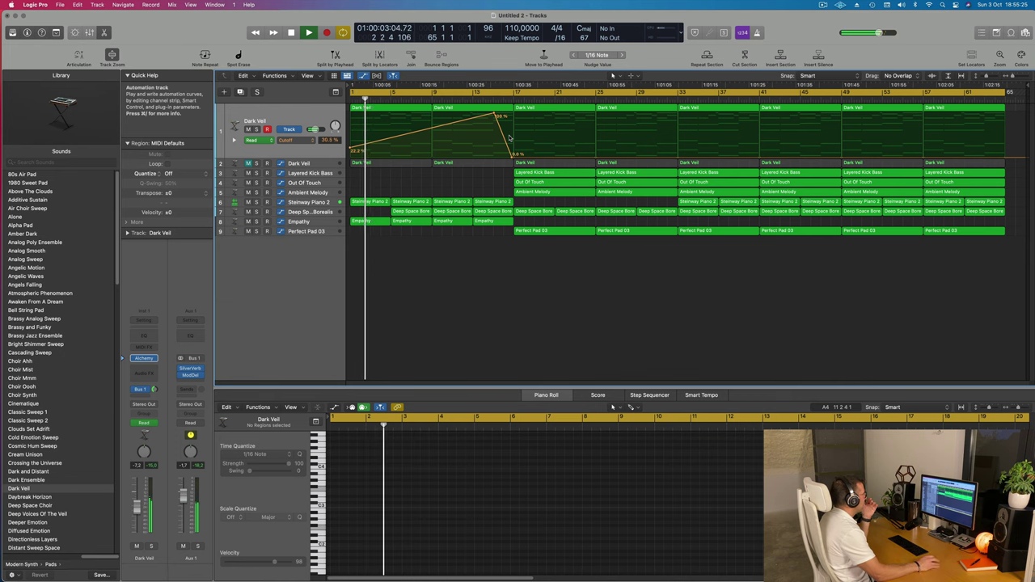
Step: Play from about bar 14 and examine the Empathy, Deep Space Borealis and Steinway Piano 2 regions leading into bar 17
{"action": "left_click", "coordinate": [481, 98]}
{"action": "left_click", "coordinate": [484, 221]}
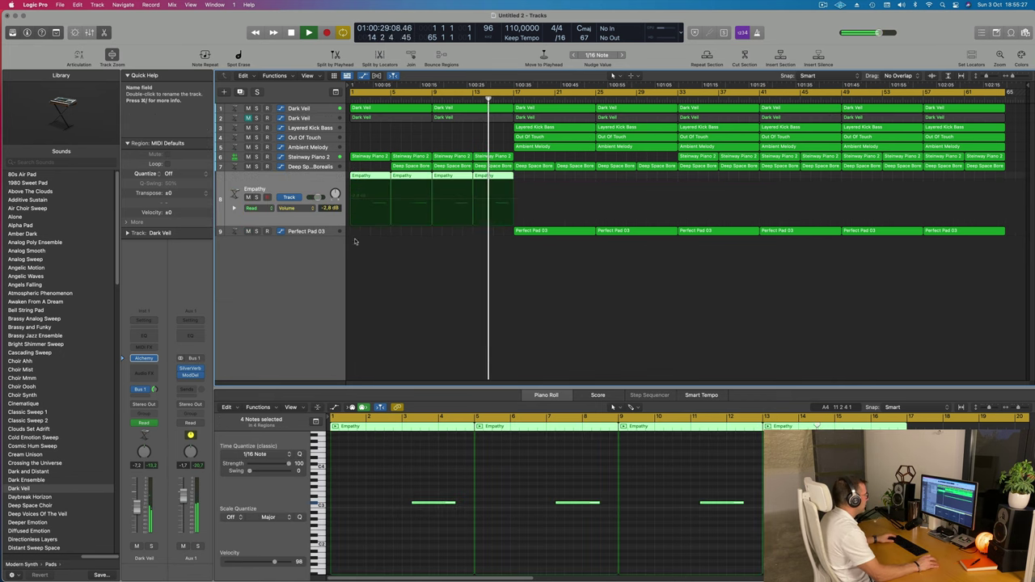
{"action": "left_click", "coordinate": [484, 253]}
{"action": "left_click", "coordinate": [499, 166]}
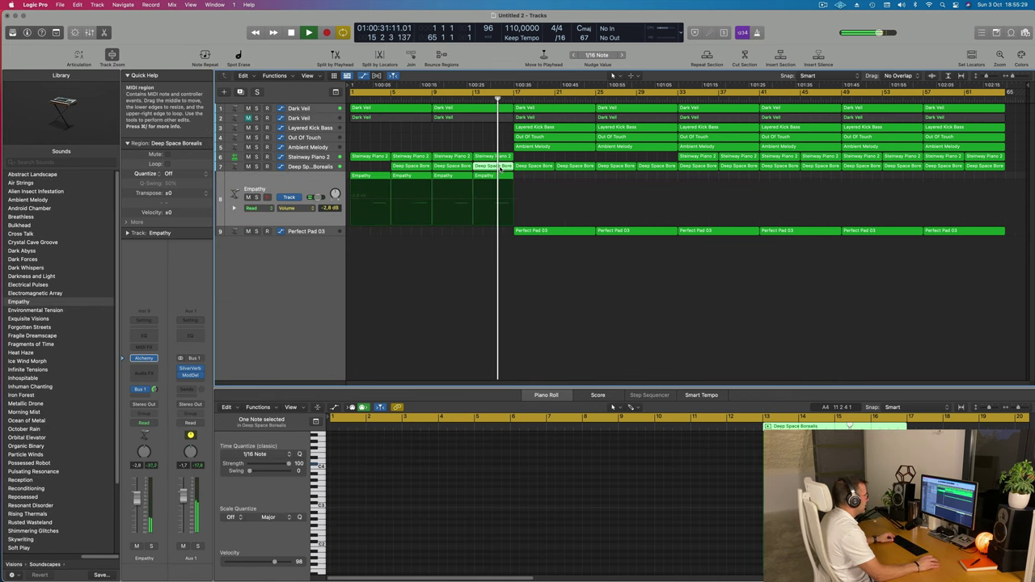
{"action": "left_click", "coordinate": [495, 157]}
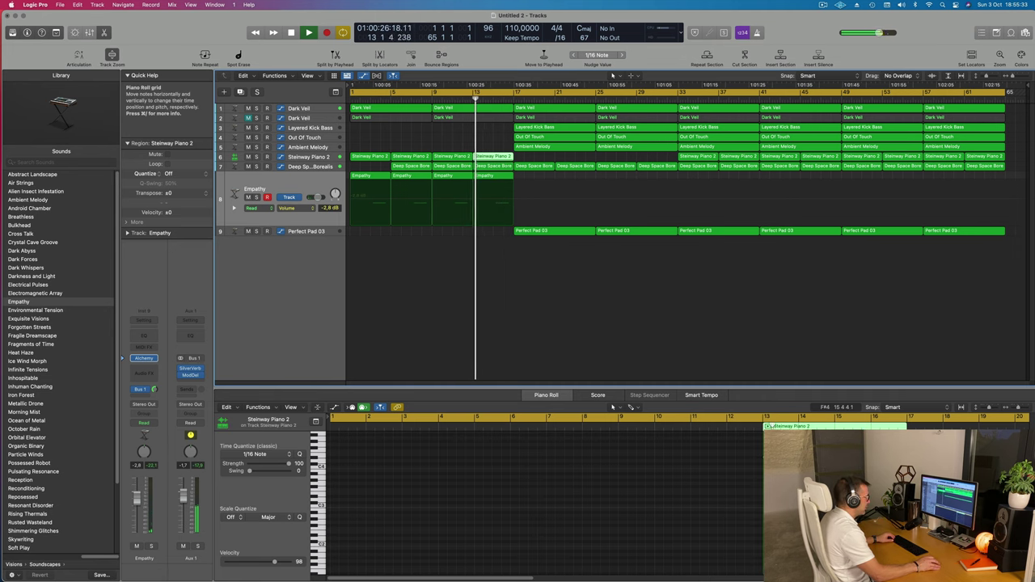
{"action": "left_click", "coordinate": [776, 426]}
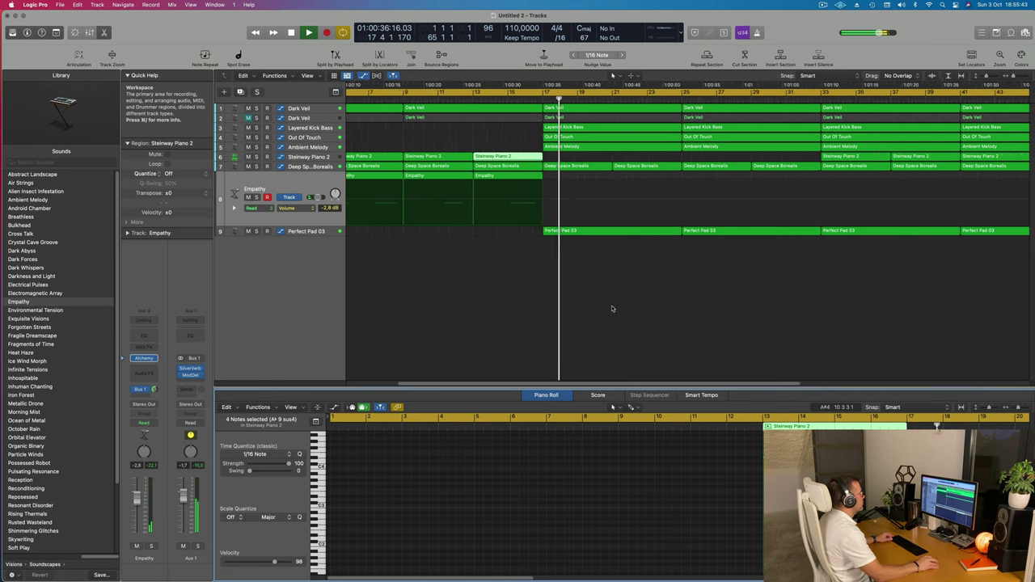
Step: Compare the mix with the Layered Kick Bass track muted and unmuted, and replay the transition into bar 17
{"action": "left_click", "coordinate": [321, 128]}
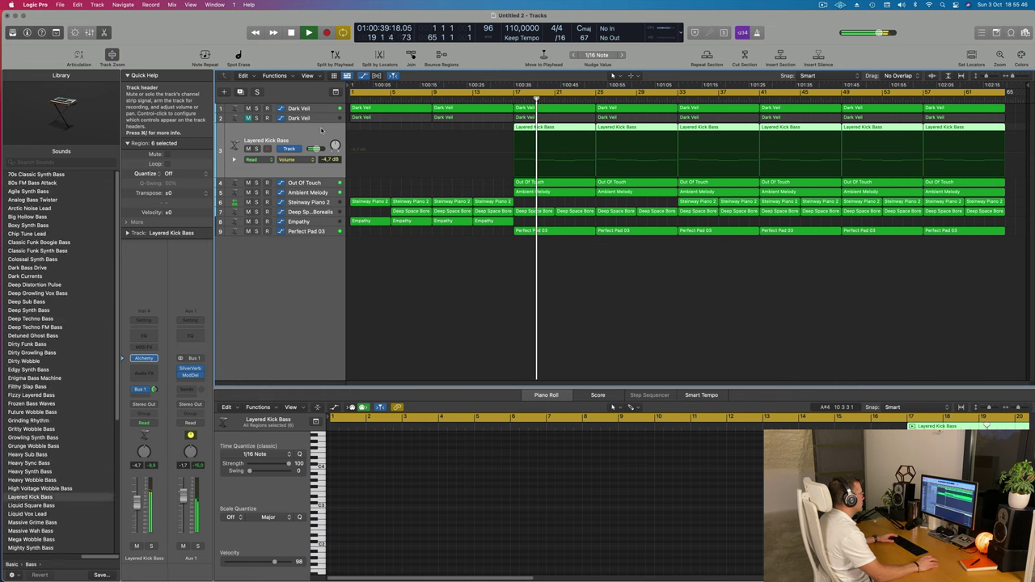
{"action": "left_click", "coordinate": [249, 148]}
{"action": "left_click", "coordinate": [249, 149]}
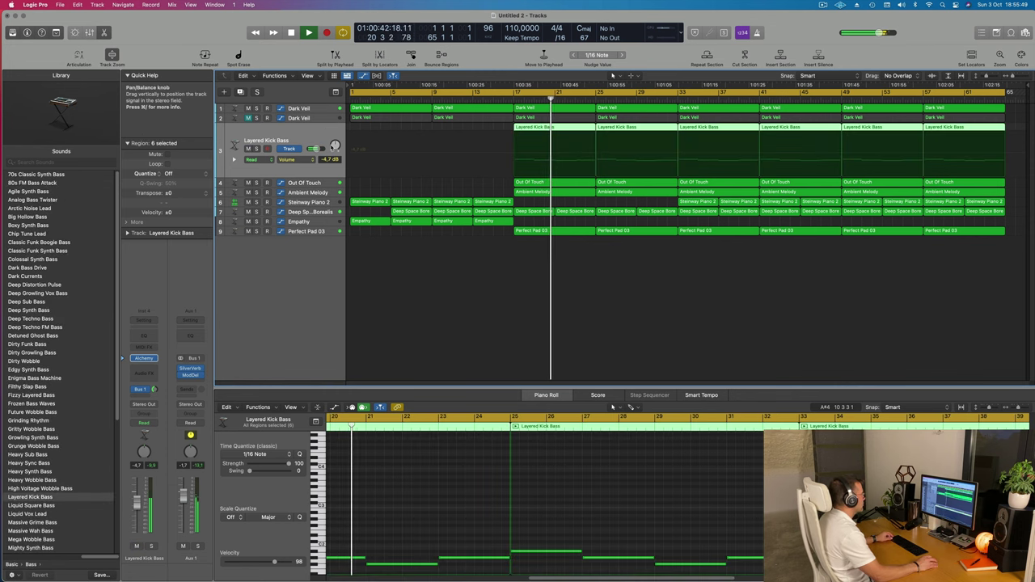
{"action": "left_click", "coordinate": [506, 92]}
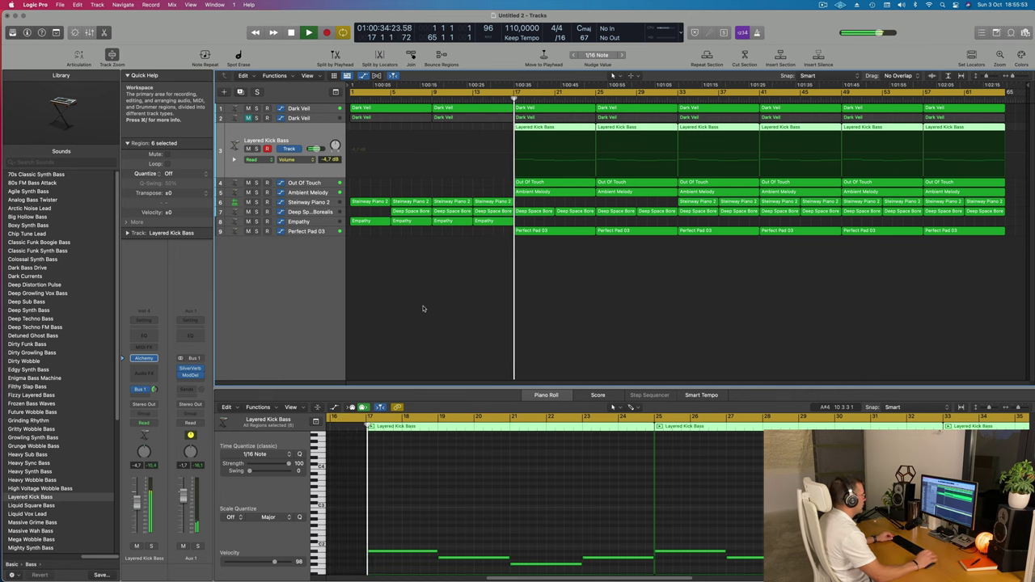
Step: Unmute the second Dark Veil track, delete its two regions before bar 17 and replay the transition
{"action": "left_click", "coordinate": [298, 120]}
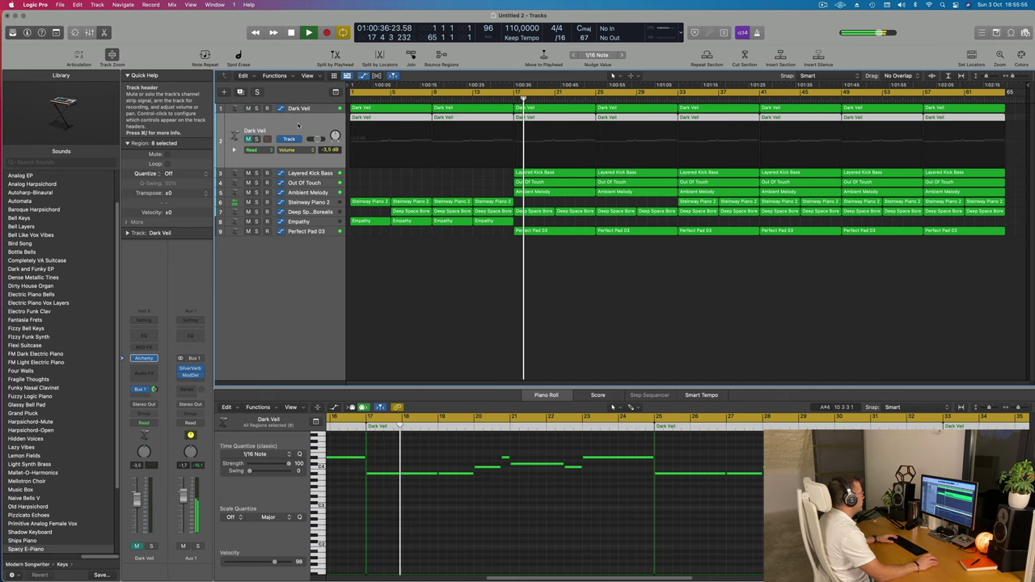
{"action": "left_click", "coordinate": [358, 150]}
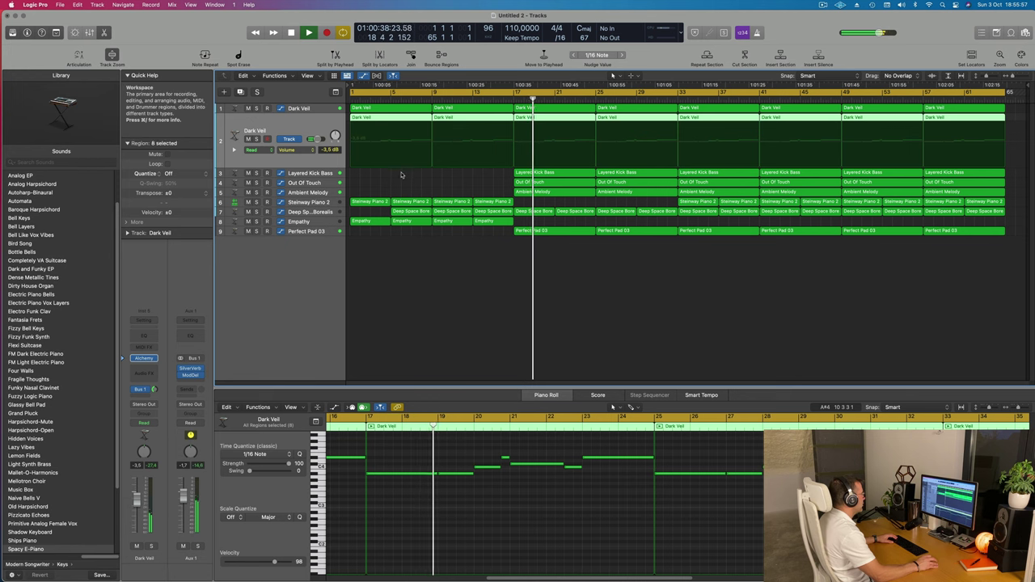
{"action": "left_click", "coordinate": [396, 119]}
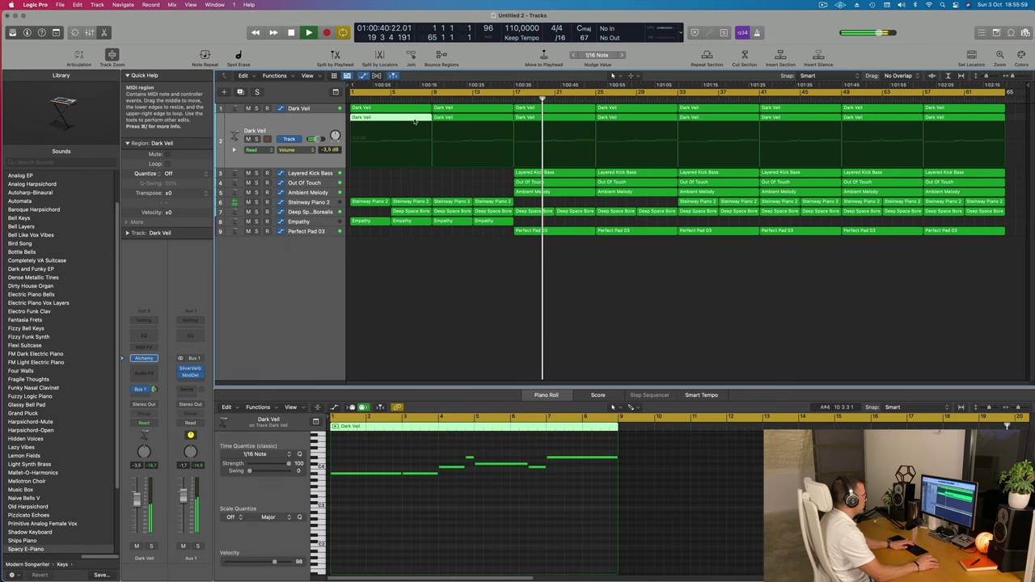
{"action": "key", "text": "Delete"}
{"action": "left_click", "coordinate": [485, 120]}
{"action": "key", "text": "Delete"}
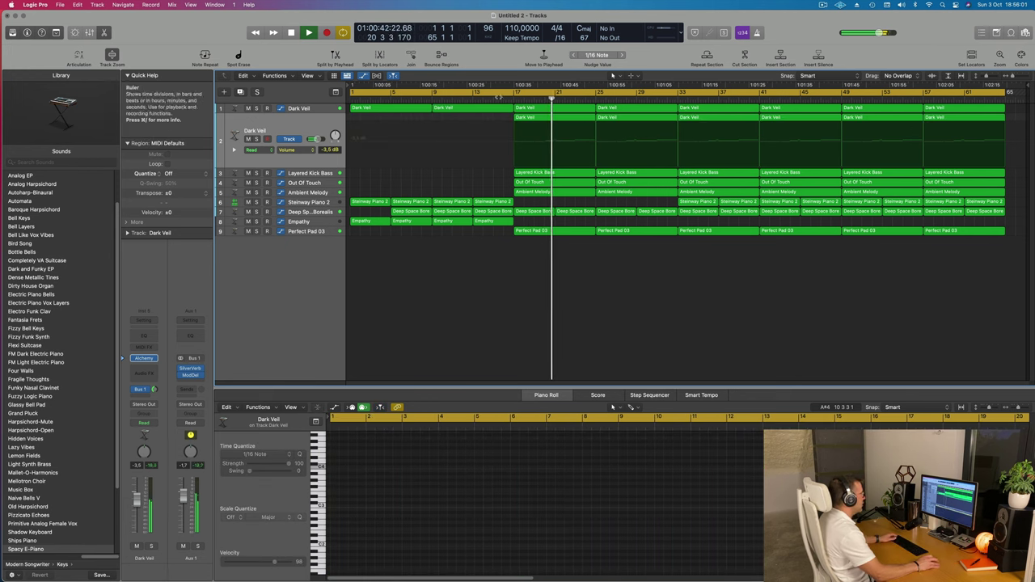
{"action": "left_click", "coordinate": [501, 97]}
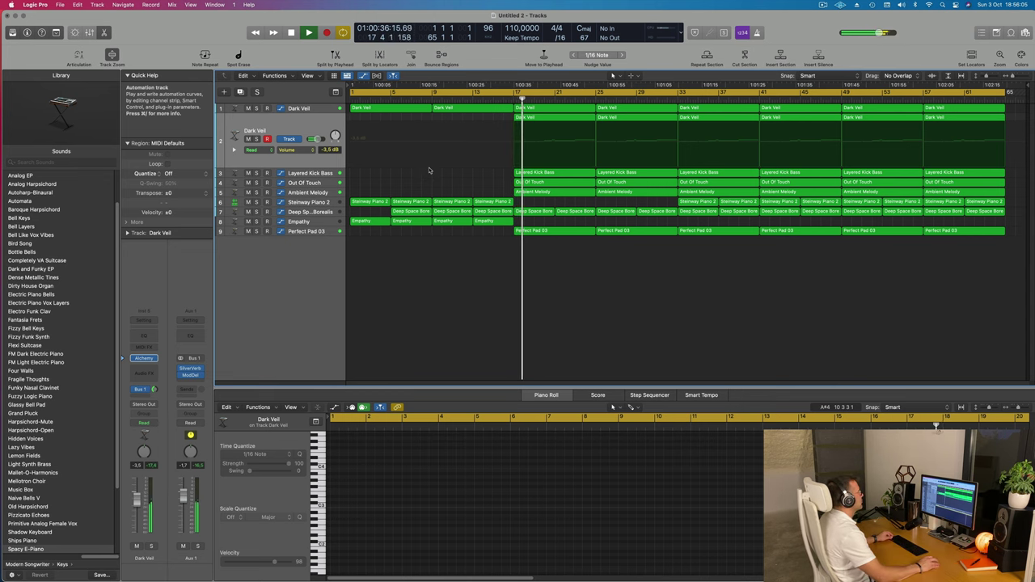
Step: Duplicate the Steinway Piano 2 track and copy the first Dark Veil track's bar 17 region onto the new track
{"action": "key", "text": "super+Down"}
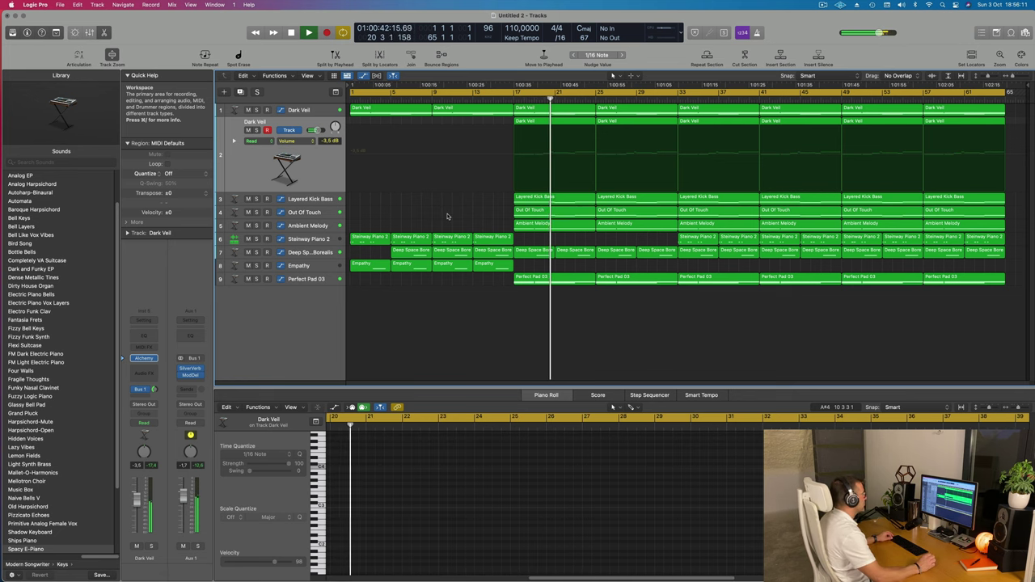
{"action": "left_click", "coordinate": [307, 238]}
{"action": "left_click", "coordinate": [240, 92]}
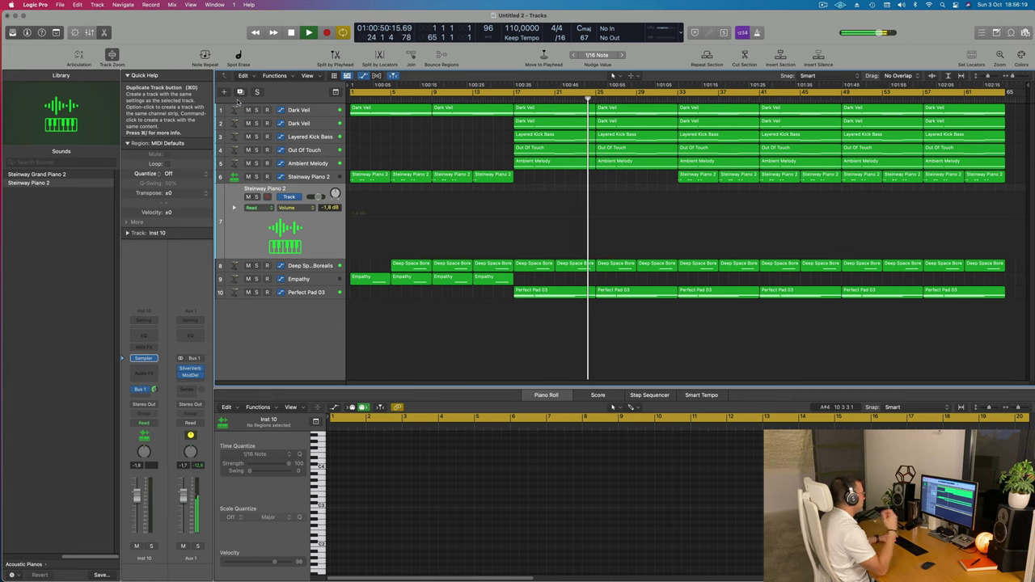
{"action": "left_click", "coordinate": [550, 133]}
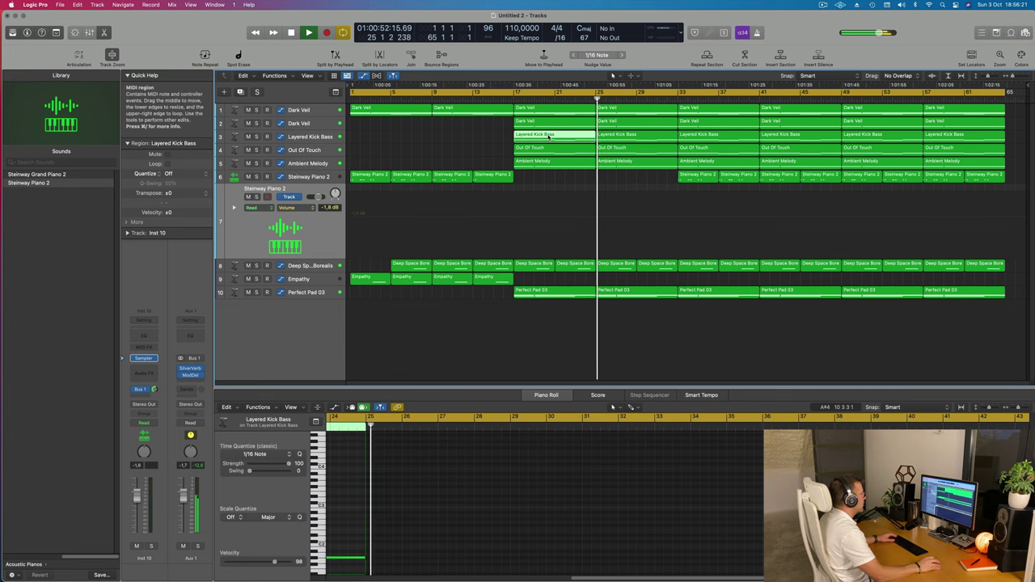
{"action": "left_click", "coordinate": [550, 123]}
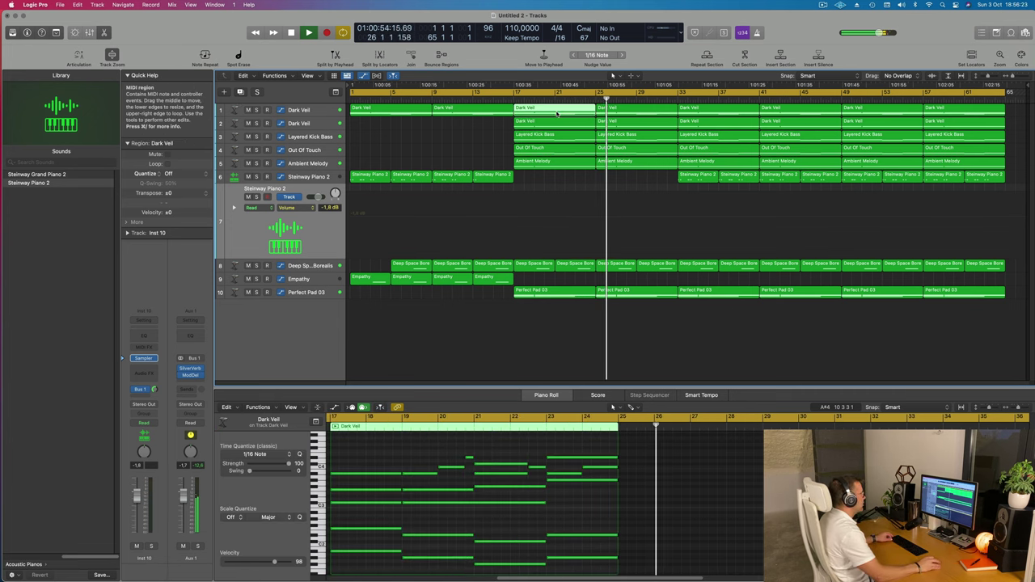
{"action": "left_click_drag", "start_coordinate": [555, 117], "coordinate": [558, 234]}
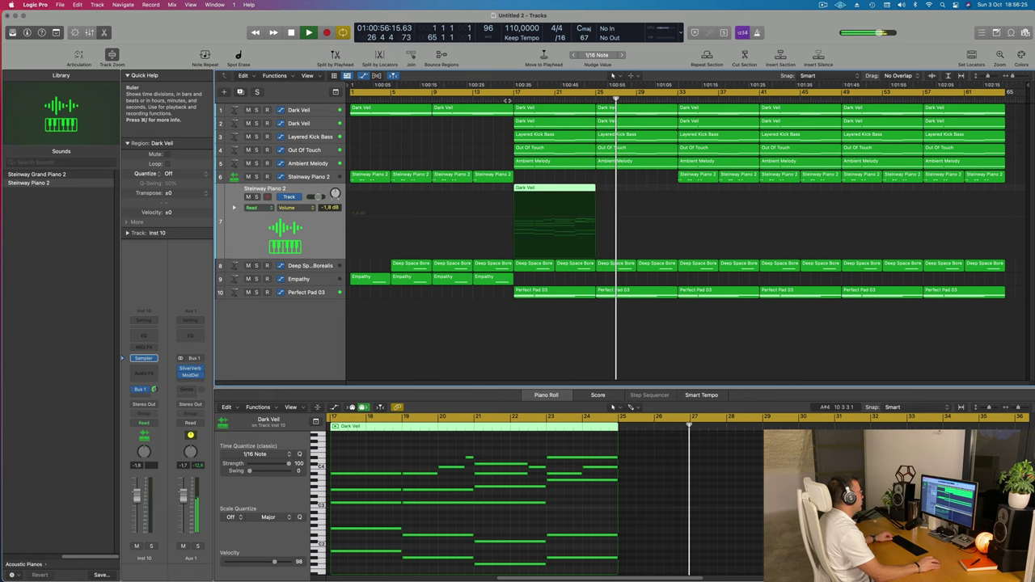
Step: Play from around bar 17 and lower the duplicated Steinway Piano 2 track's volume to -9.4 dB
{"action": "left_click", "coordinate": [500, 90]}
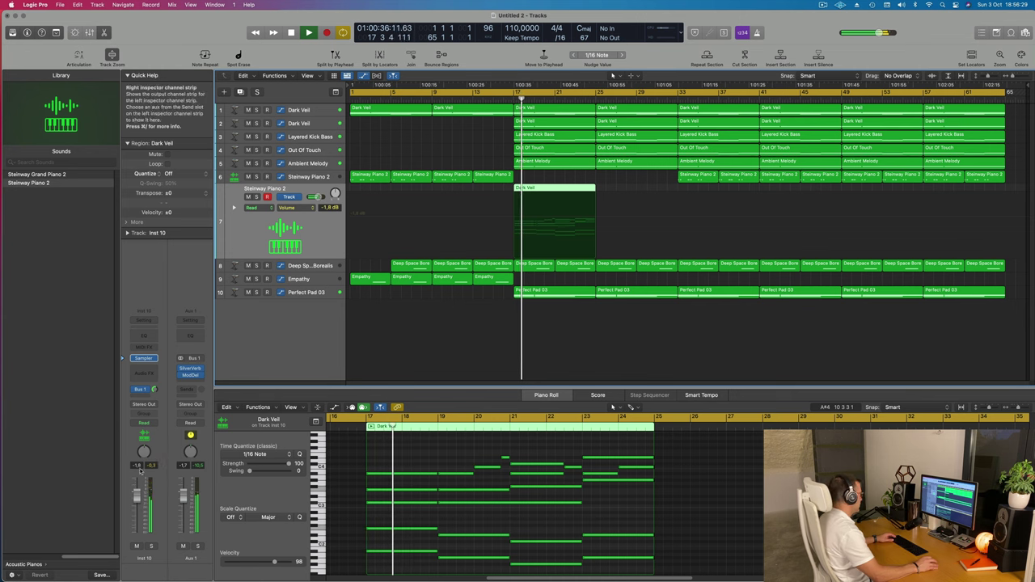
{"action": "mouse_move", "coordinate": [137, 495]}
{"action": "left_mouse_down"}
{"action": "mouse_move", "coordinate": [138, 523]}
{"action": "mouse_move", "coordinate": [137, 511]}
{"action": "left_mouse_up"}
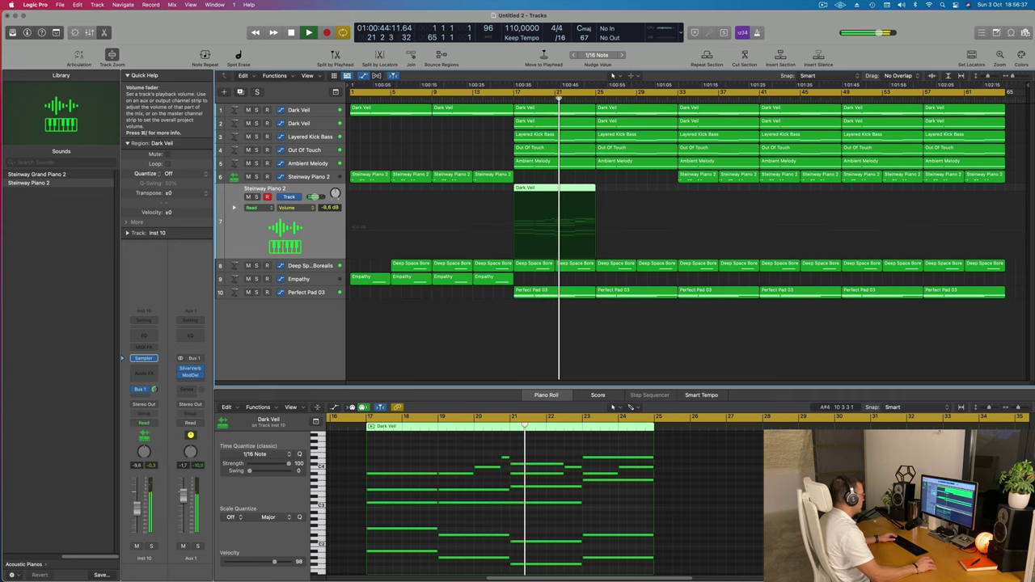
{"action": "key", "text": "Return"}
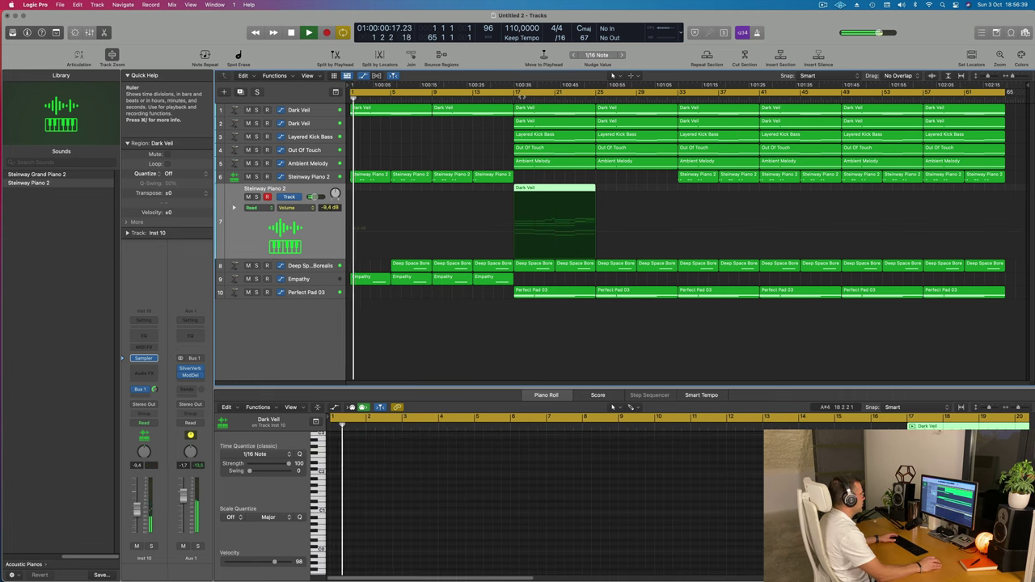
Step: Set the cycle range to bars 17 to 25 and delete the upper chord notes from the copied Dark Veil region, keeping its bass notes
{"action": "left_click_drag", "start_coordinate": [520, 95], "coordinate": [599, 99]}
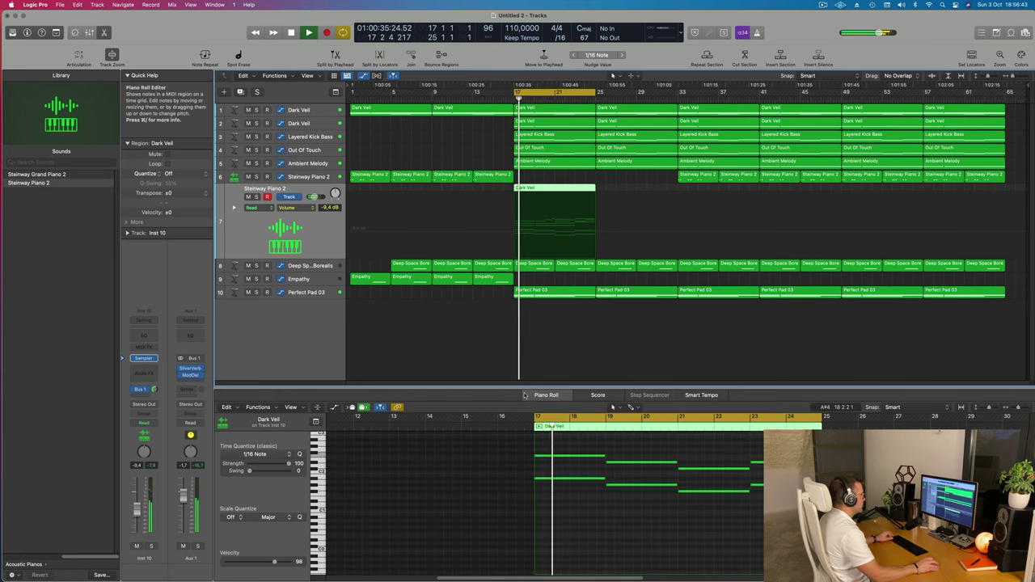
{"action": "scroll", "coordinate": [631, 501], "scroll_direction": "up", "scroll_amount": 2}
{"action": "left_click_drag", "start_coordinate": [570, 474], "coordinate": [728, 520]}
{"action": "key", "text": "Delete"}
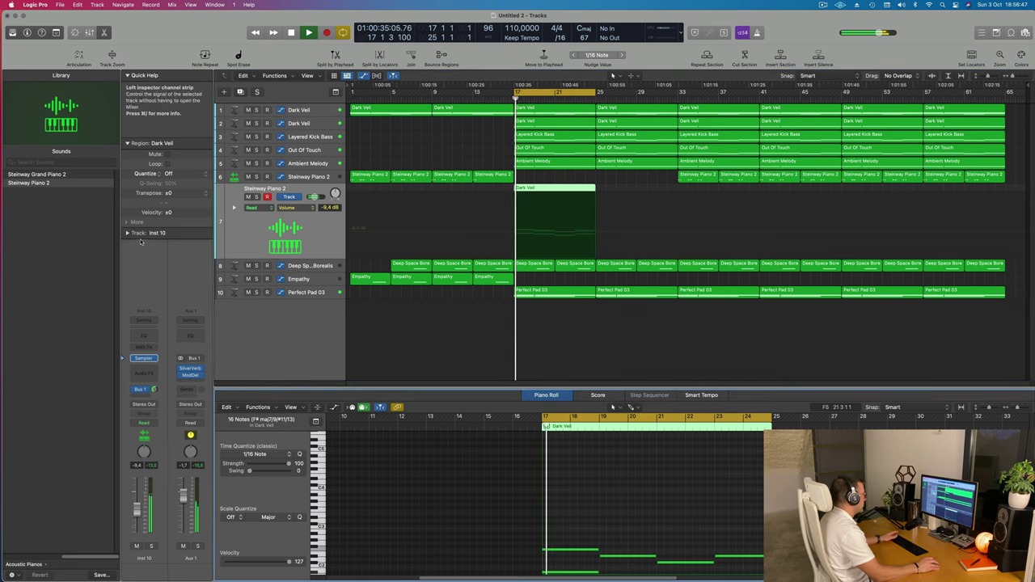
Step: Raise the duplicated Steinway Piano 2 track's volume to -5.7 dB and replay the section from bar 17
{"action": "left_click_drag", "start_coordinate": [136, 511], "coordinate": [137, 505]}
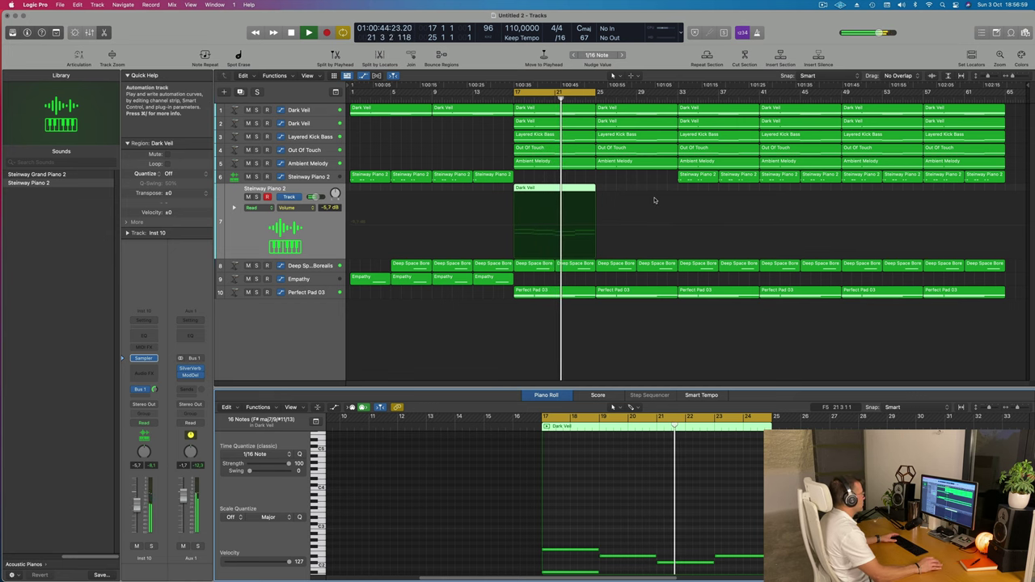
{"action": "key", "text": "space"}
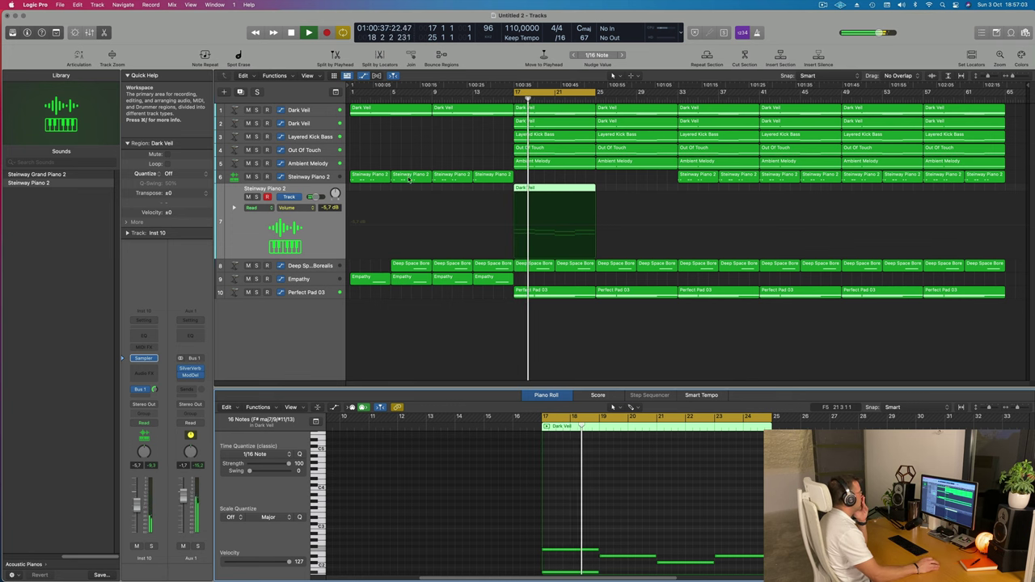
Step: Solo the Ambient Melody track and the second Dark Veil track in turn to check each part, clearing each solo
{"action": "left_click", "coordinate": [256, 165]}
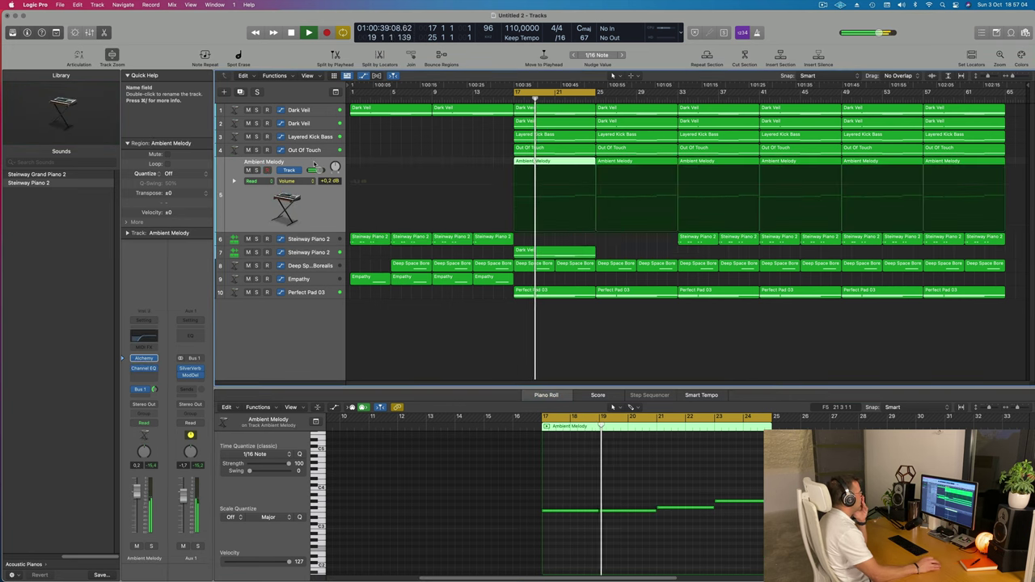
{"action": "left_click", "coordinate": [256, 170]}
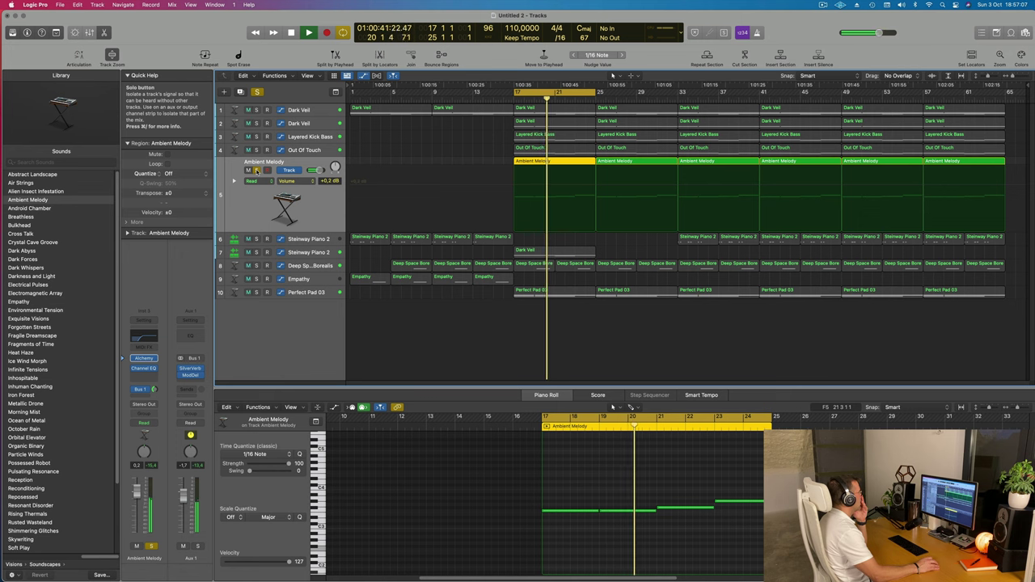
{"action": "left_click", "coordinate": [257, 170]}
{"action": "left_click", "coordinate": [253, 125]}
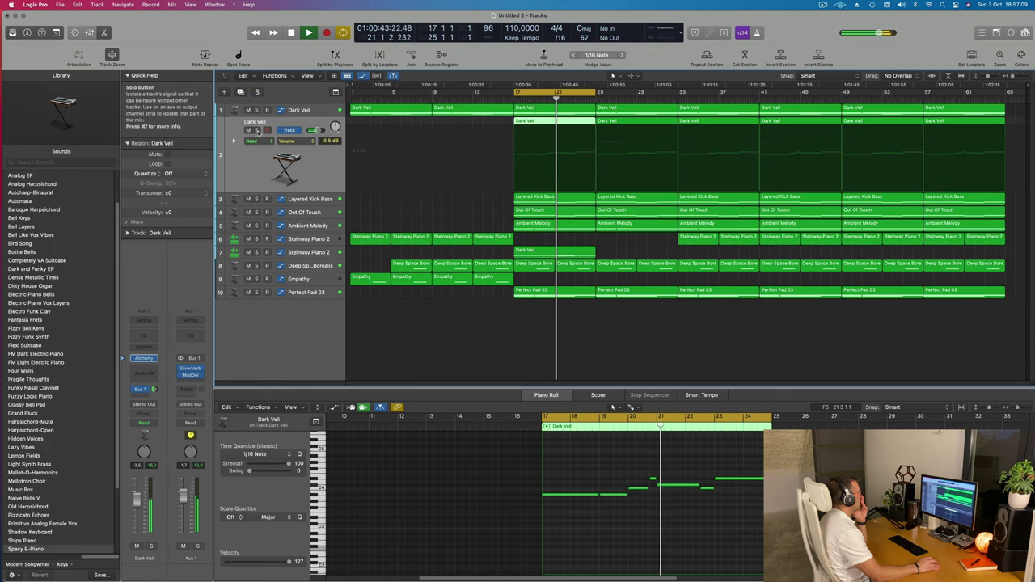
{"action": "left_click", "coordinate": [256, 130]}
{"action": "left_click", "coordinate": [257, 130]}
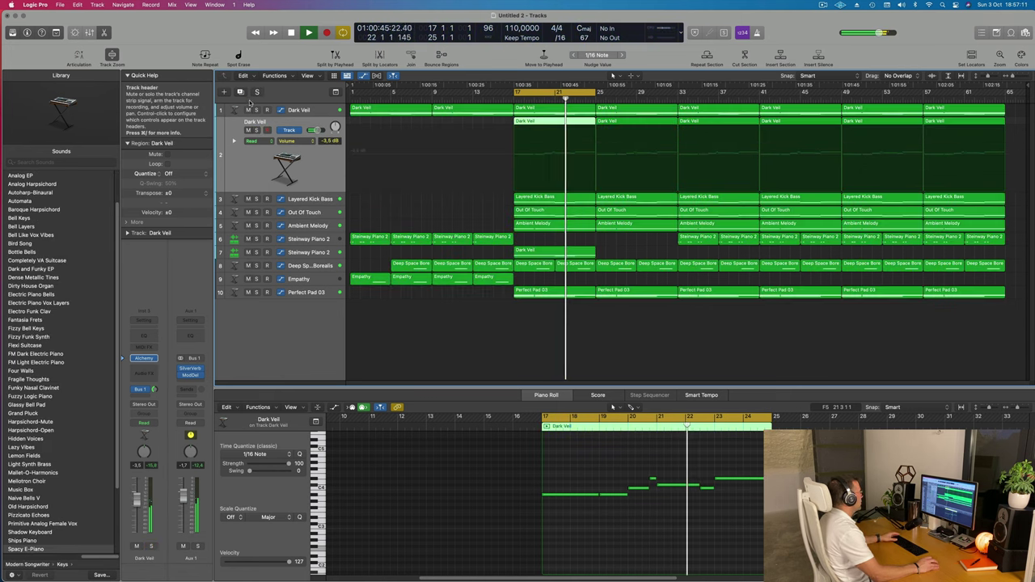
{"action": "left_click", "coordinate": [257, 130]}
{"action": "left_click", "coordinate": [257, 130]}
Step: Shape the first Dark Veil track's cutoff automation to reach 0% just before bar 17 and jump to 100% at bar 17, then replay
{"action": "left_click", "coordinate": [315, 110]}
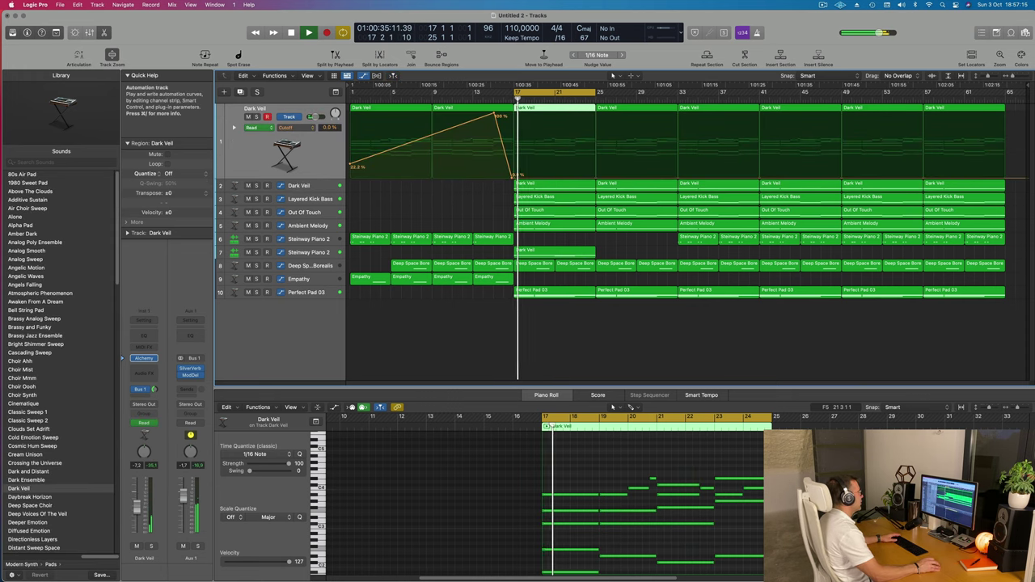
{"action": "left_click", "coordinate": [514, 173]}
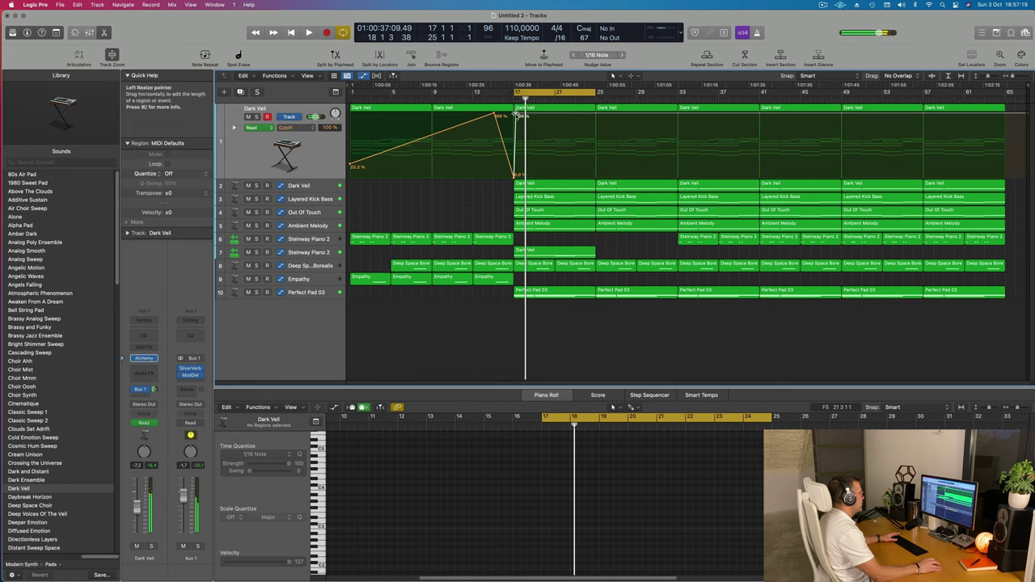
{"action": "left_click_drag", "start_coordinate": [518, 120], "coordinate": [518, 116]}
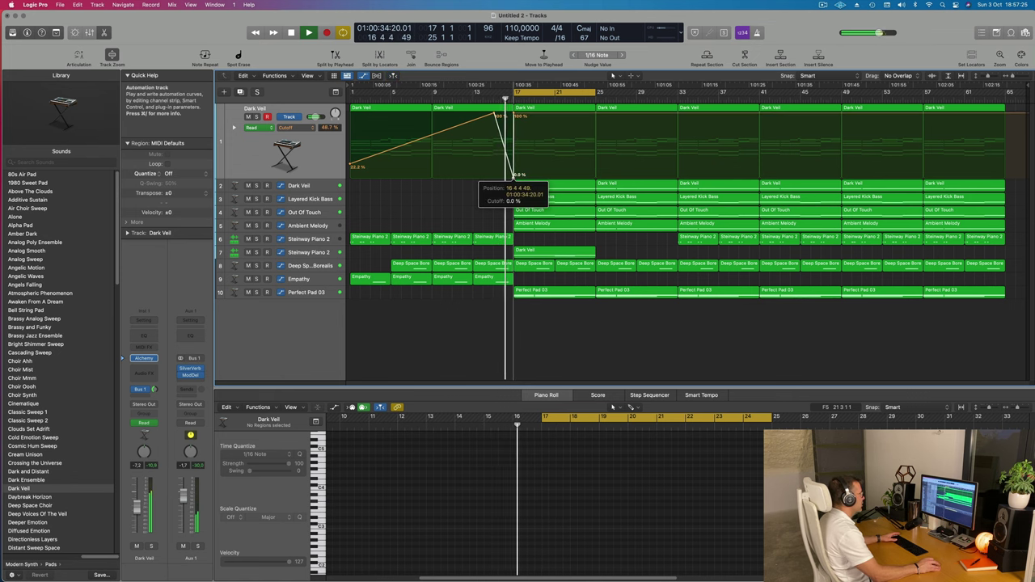
{"action": "left_click_drag", "start_coordinate": [512, 175], "coordinate": [512, 176]}
{"action": "scroll", "coordinate": [503, 182], "scroll_direction": "up", "scroll_amount": 5}
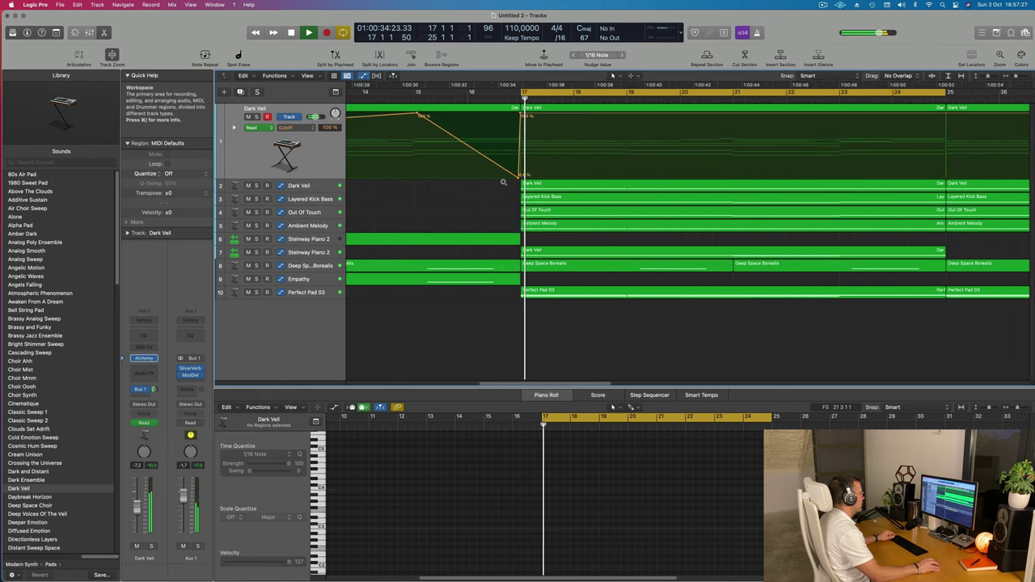
{"action": "scroll", "coordinate": [503, 182], "scroll_direction": "down", "scroll_amount": 6}
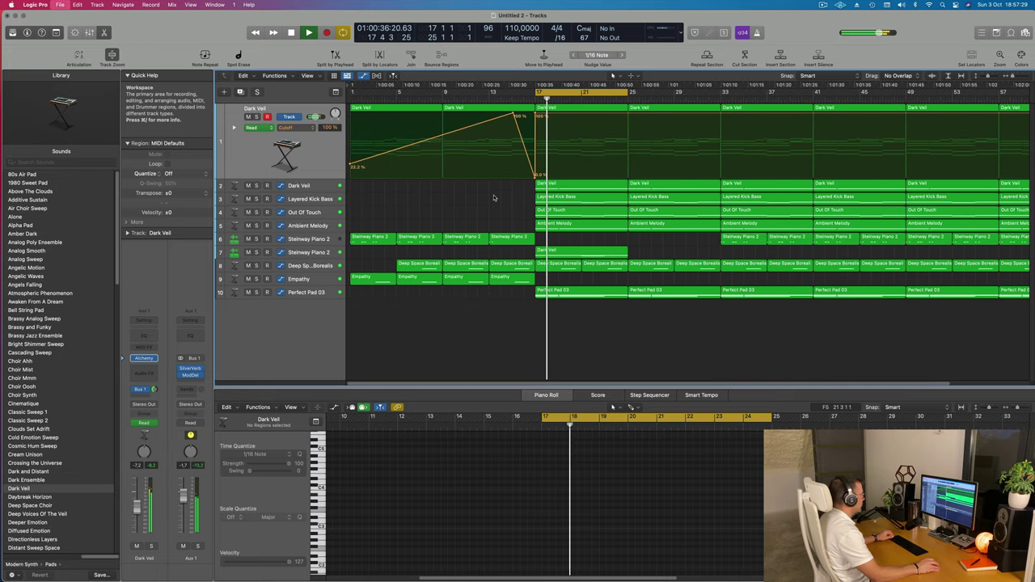
{"action": "key", "text": "Escape"}
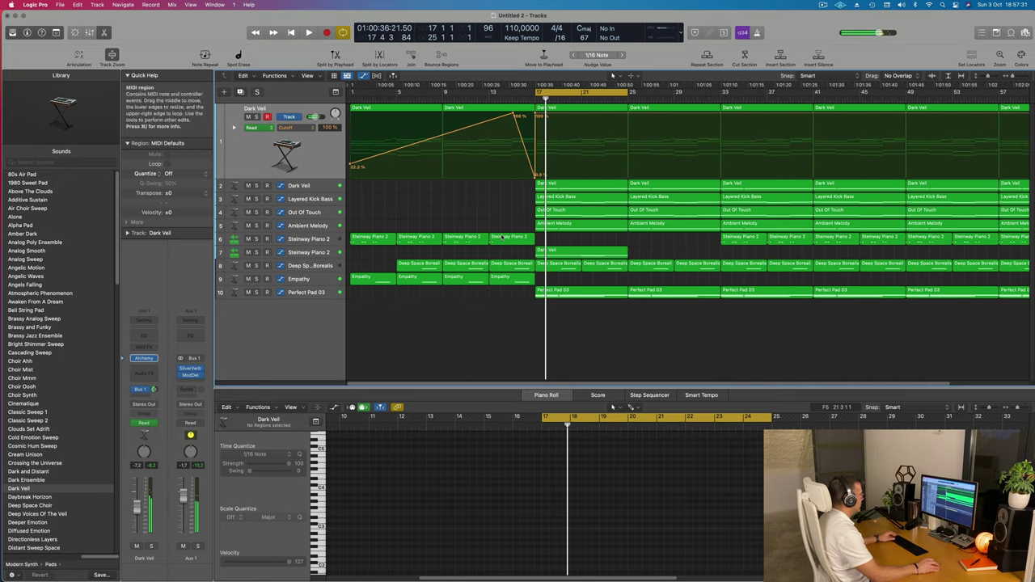
{"action": "scroll", "coordinate": [489, 227], "scroll_direction": "down", "scroll_amount": 1}
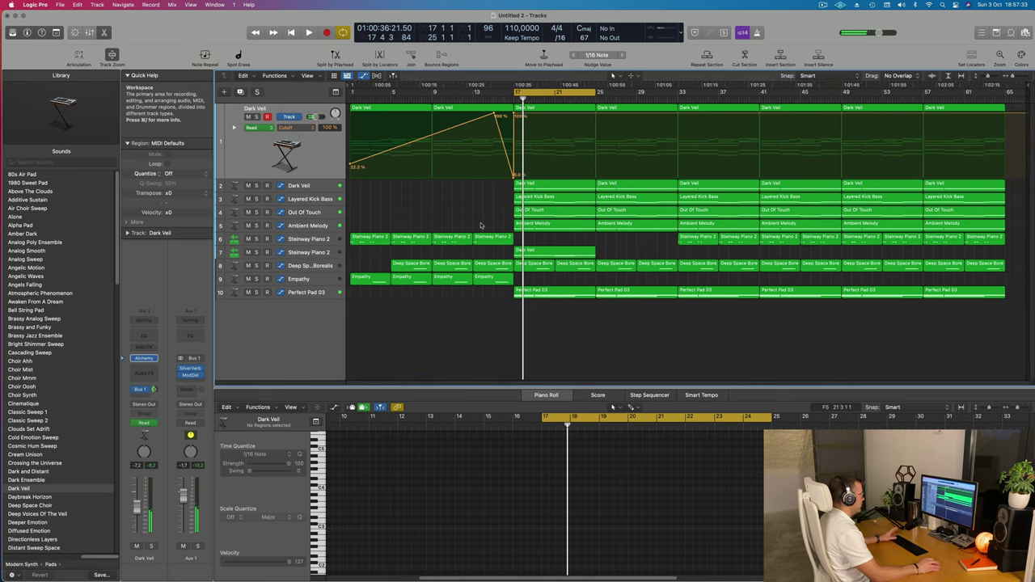
{"action": "key", "text": "space"}
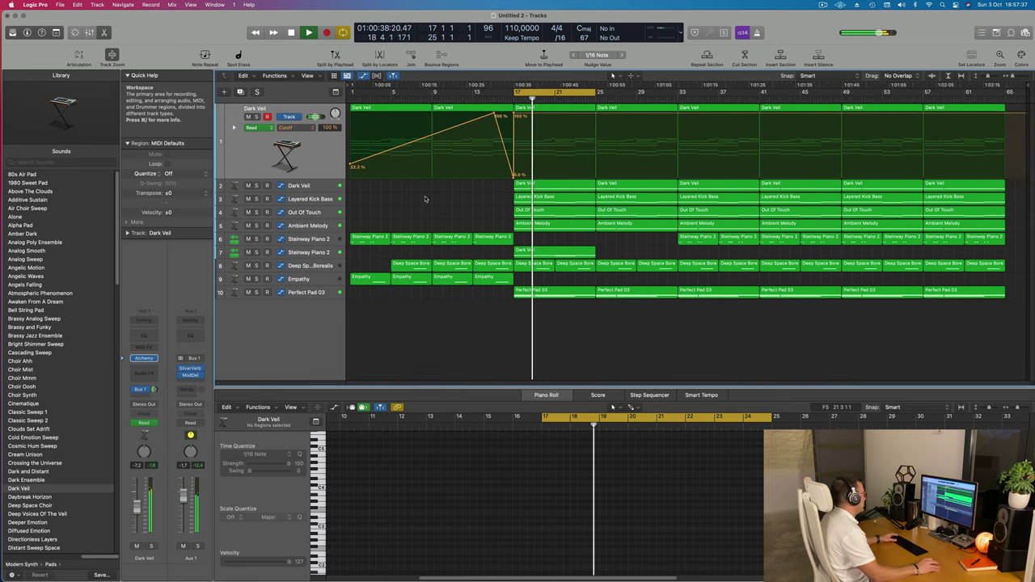
Step: Check the bass-note Steinway Piano 2 track in solo, then repeat its Dark Veil region at bar 25
{"action": "left_click", "coordinate": [325, 254]}
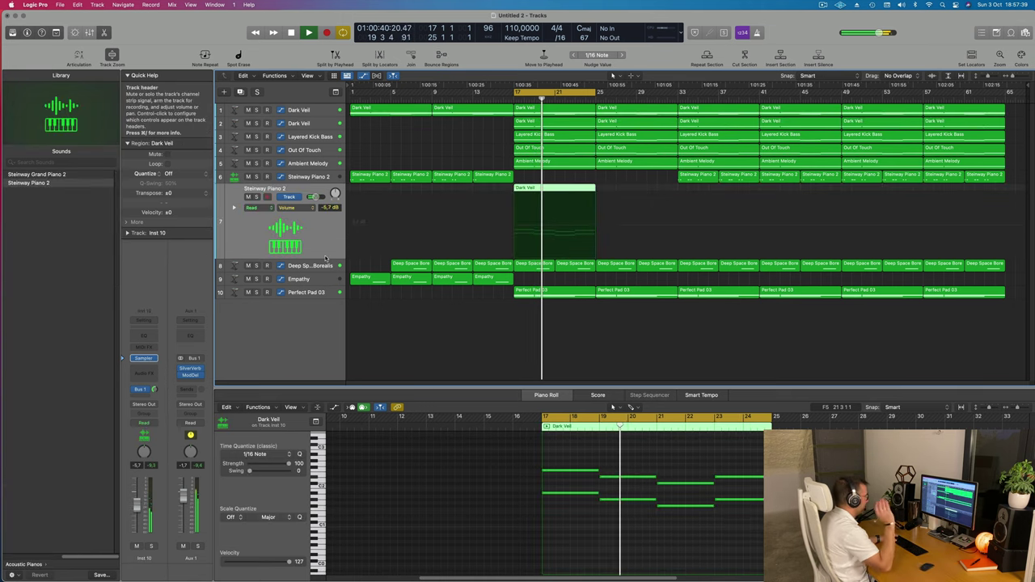
{"action": "left_click", "coordinate": [492, 354]}
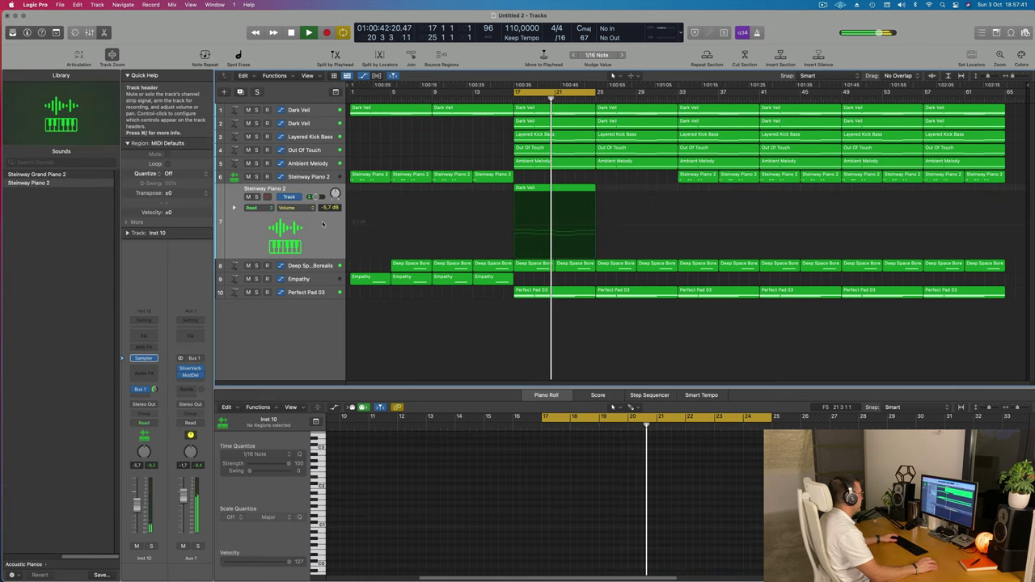
{"action": "left_click", "coordinate": [256, 197]}
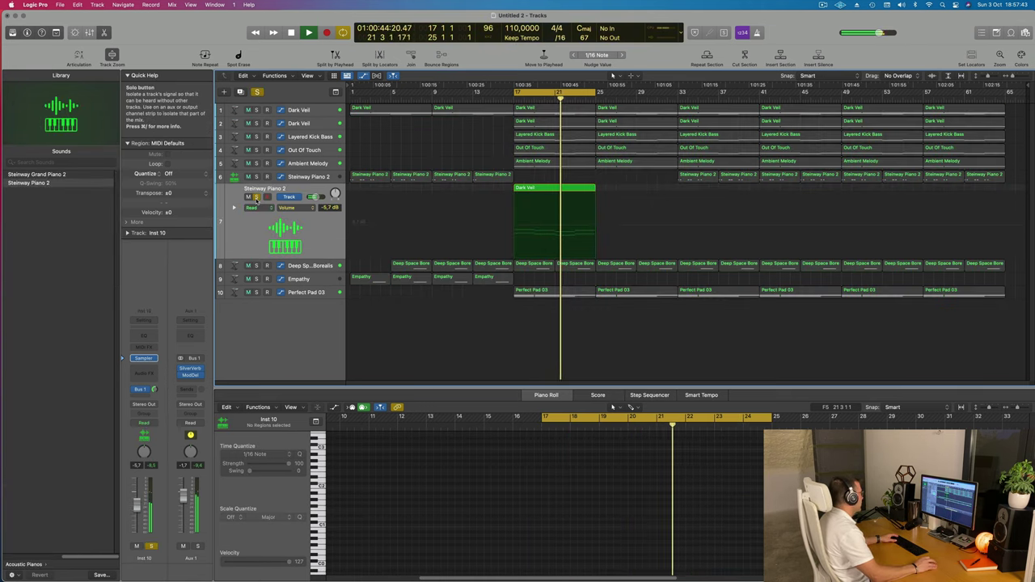
{"action": "left_click", "coordinate": [256, 197]}
{"action": "left_click", "coordinate": [557, 194]}
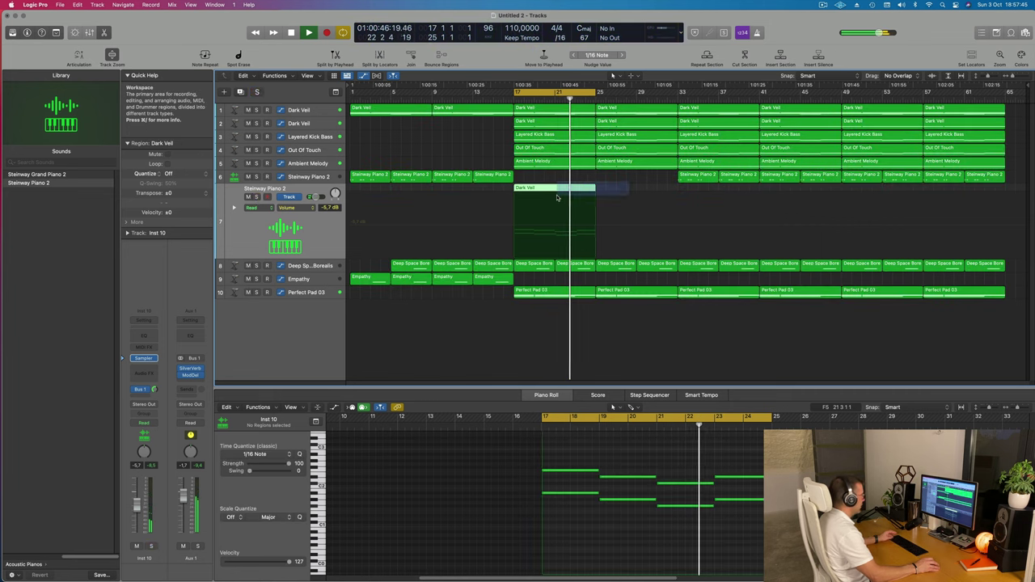
{"action": "key", "text": "super+r"}
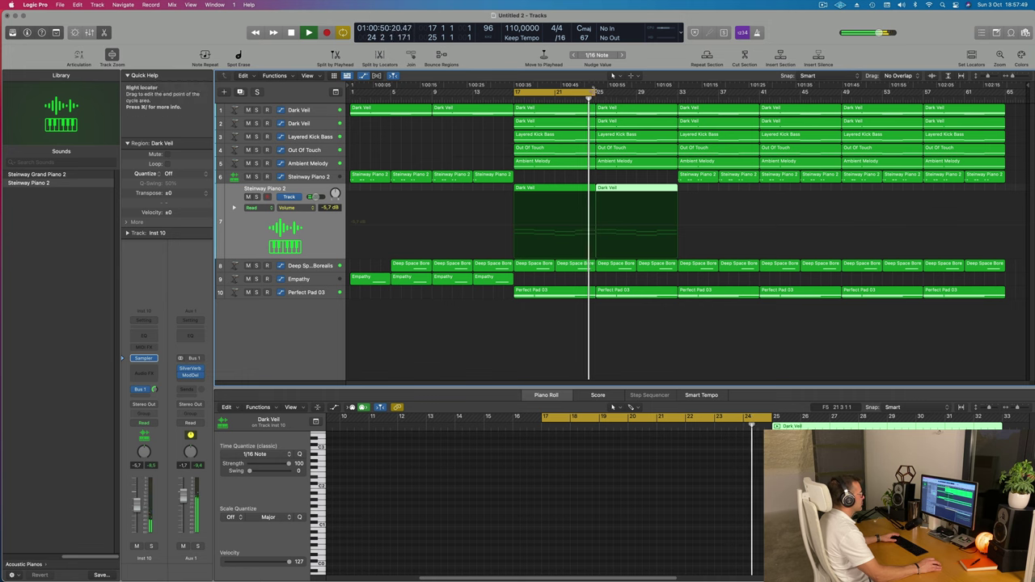
Step: Duplicate the original Steinway Piano 2 track and open Musical Typing to play the new track
{"action": "key", "text": "Up"}
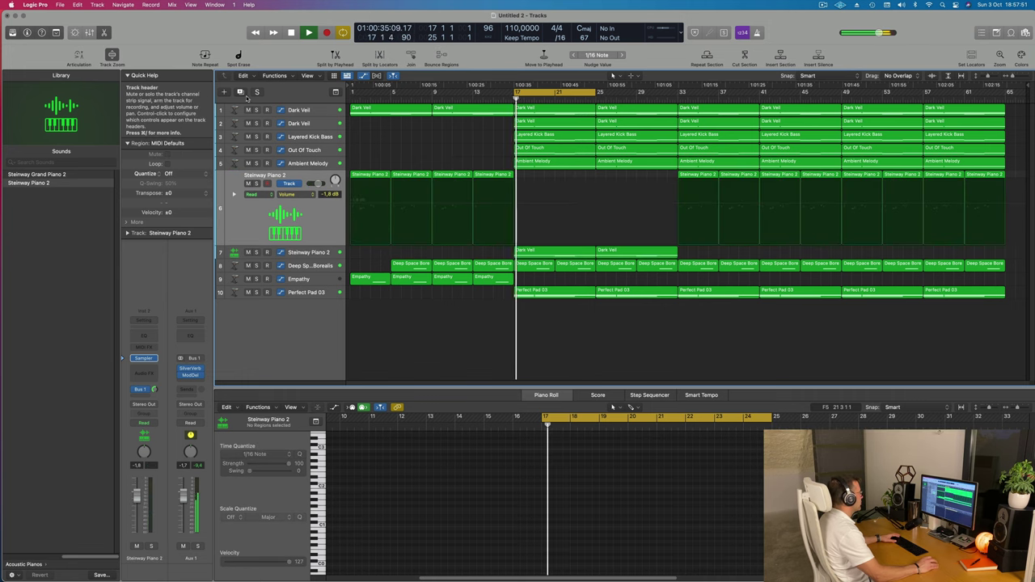
{"action": "left_click", "coordinate": [241, 92]}
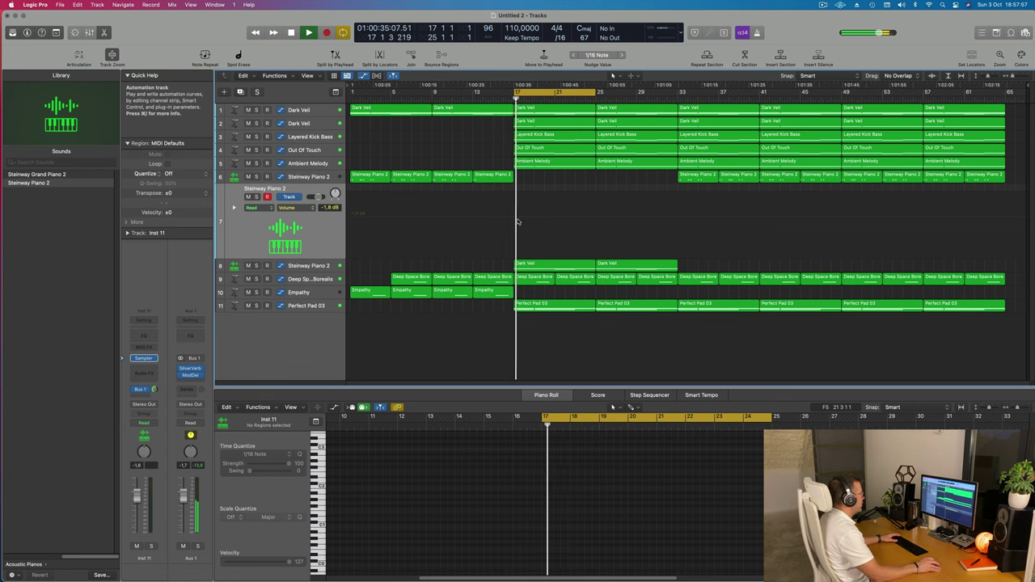
{"action": "key", "text": "super+k"}
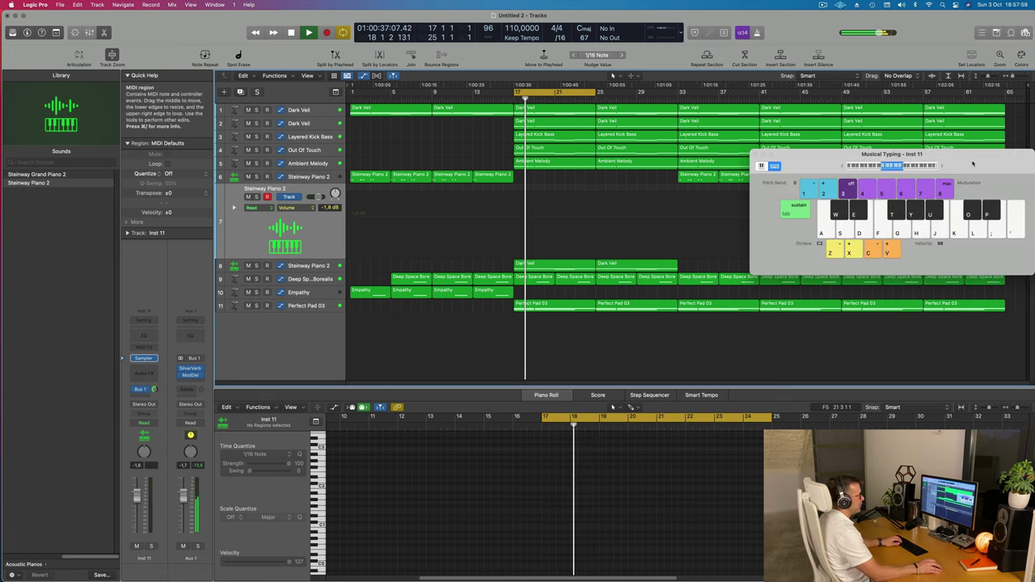
{"action": "left_click_drag", "start_coordinate": [944, 171], "coordinate": [783, 172]}
{"action": "left_click", "coordinate": [783, 172]}
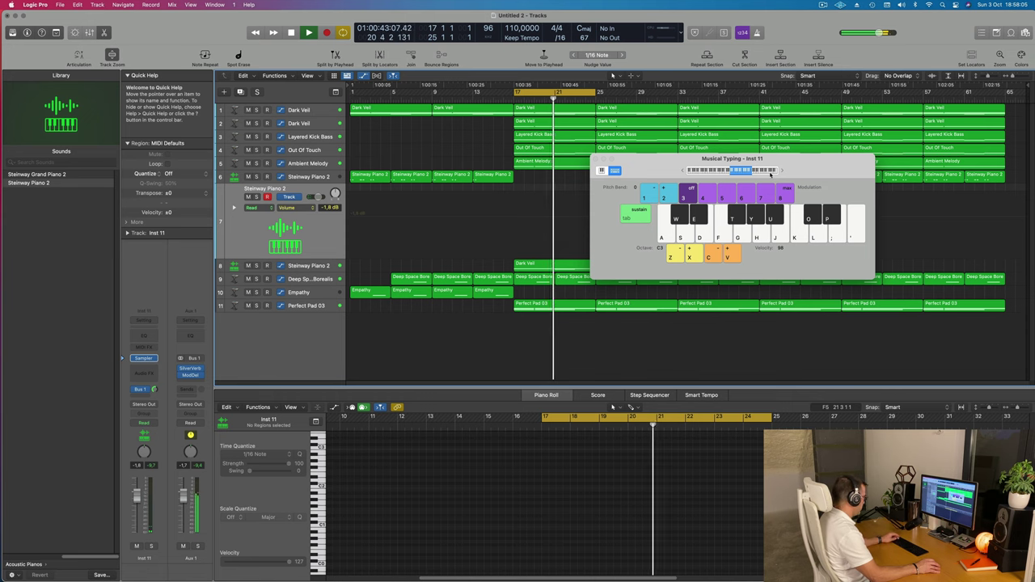
Step: Try out piano notes in different octaves over the bars 17 to 25 loop and set the Musical Typing octave to C4
{"action": "key", "text": "w"}
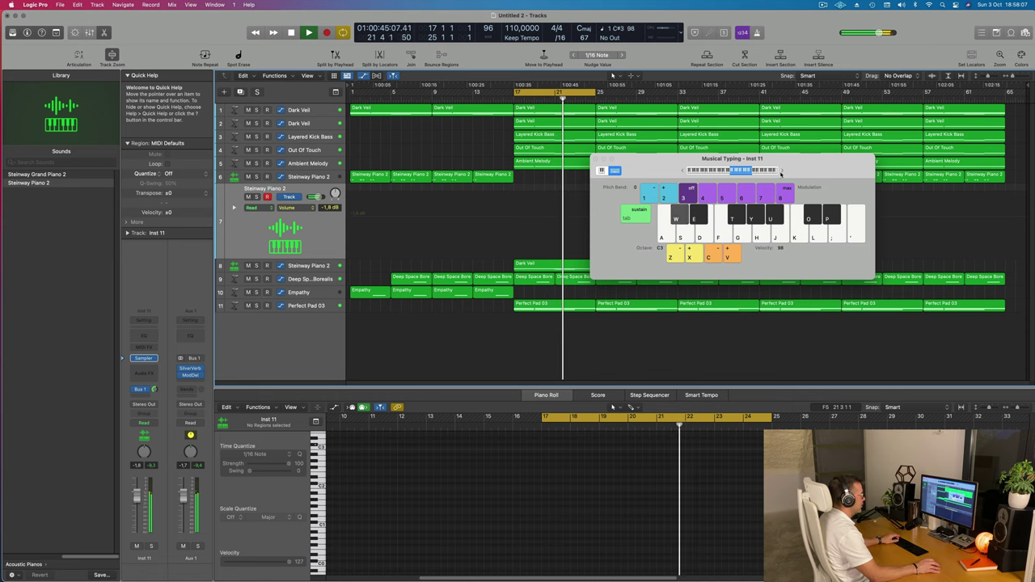
{"action": "key", "text": "e"}
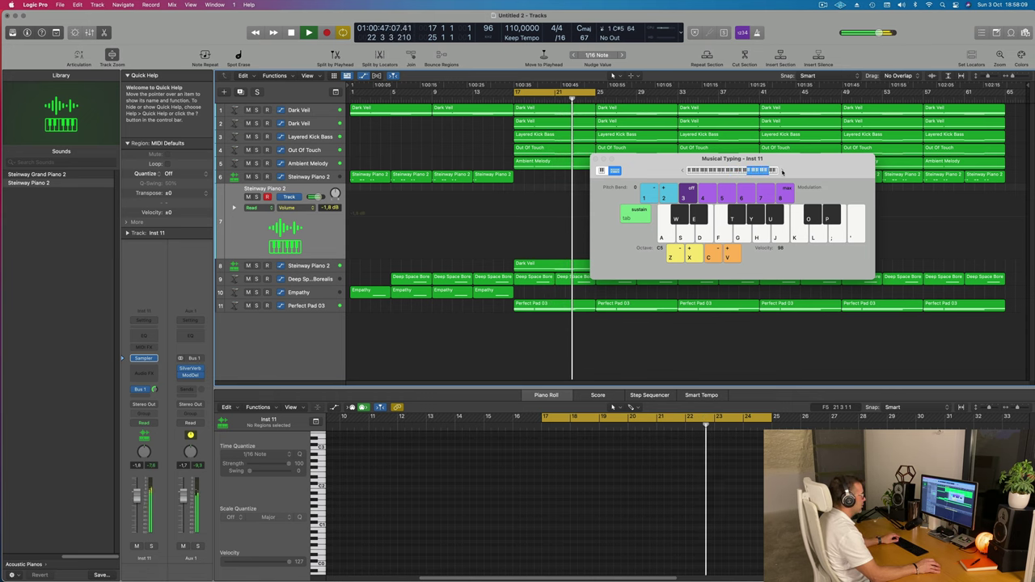
{"action": "key", "text": "x"}
{"action": "key", "text": "w"}
{"action": "key", "text": "e"}
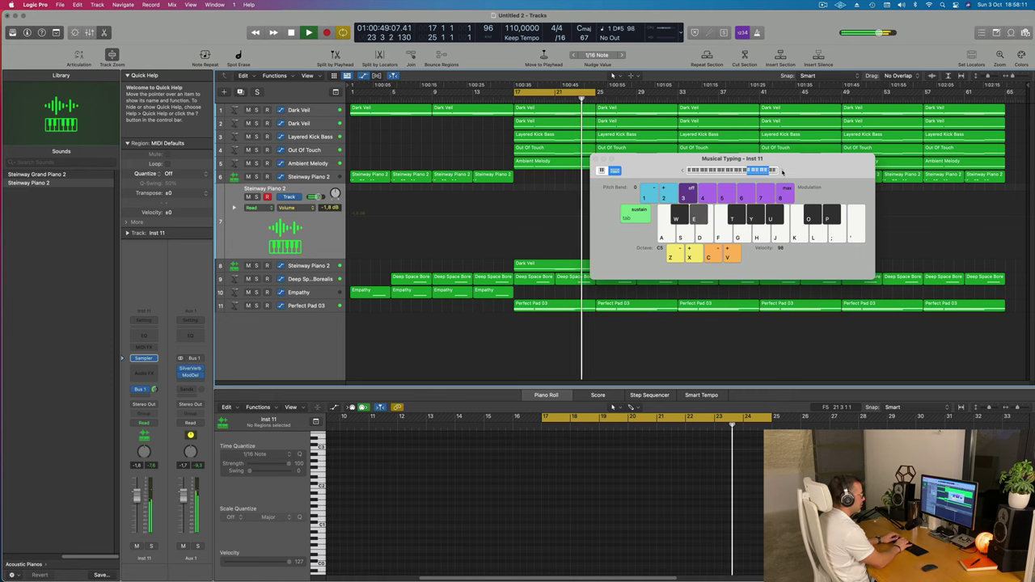
{"action": "key", "text": "p"}
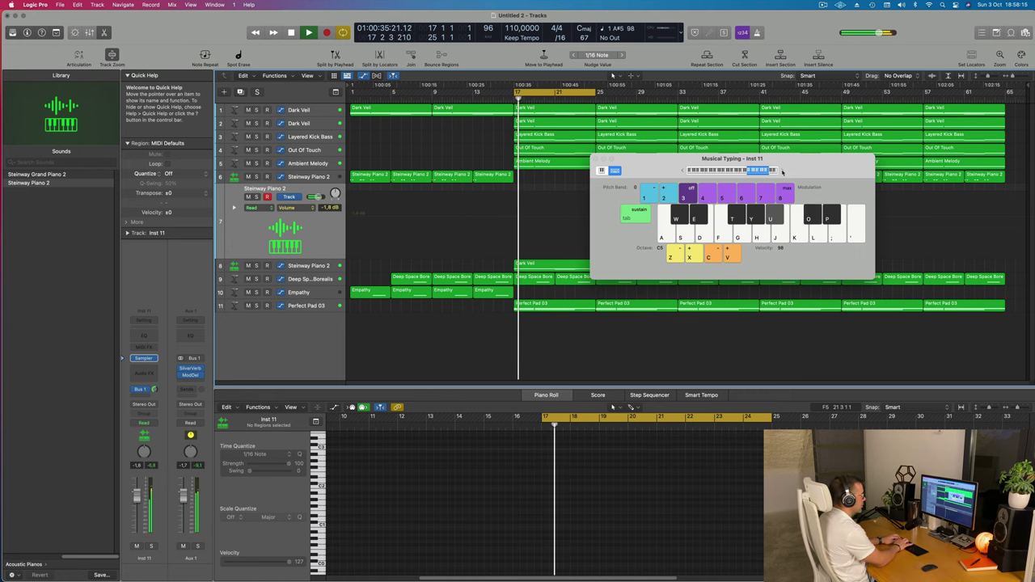
{"action": "key", "text": "u"}
{"action": "key", "text": "w"}
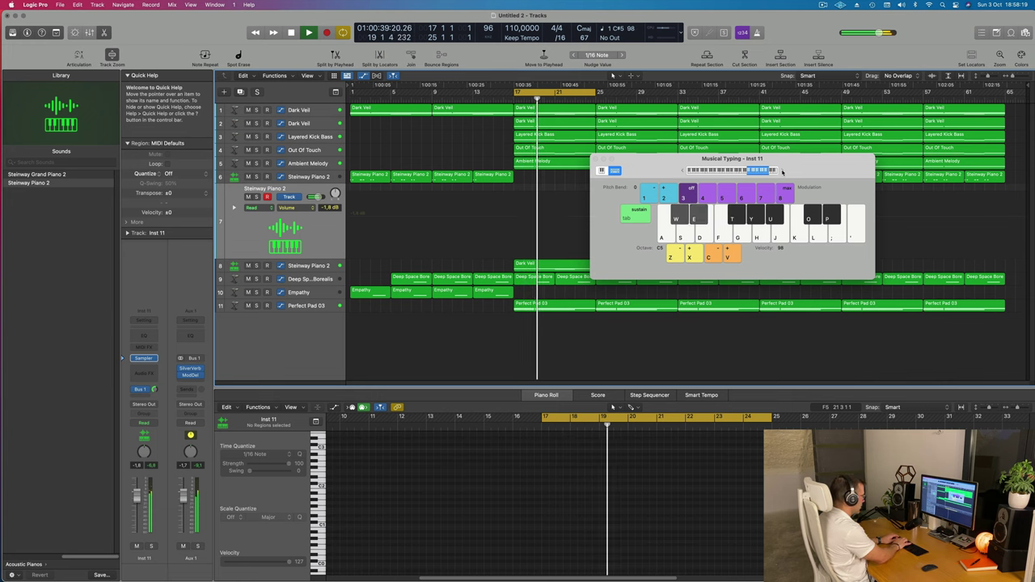
{"action": "key", "text": "y"}
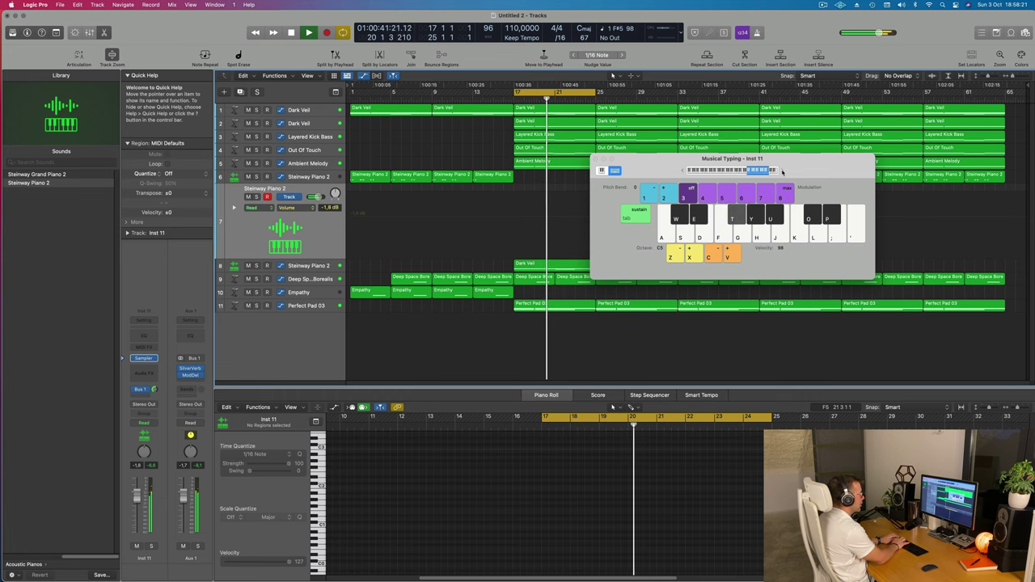
{"action": "key", "text": "w"}
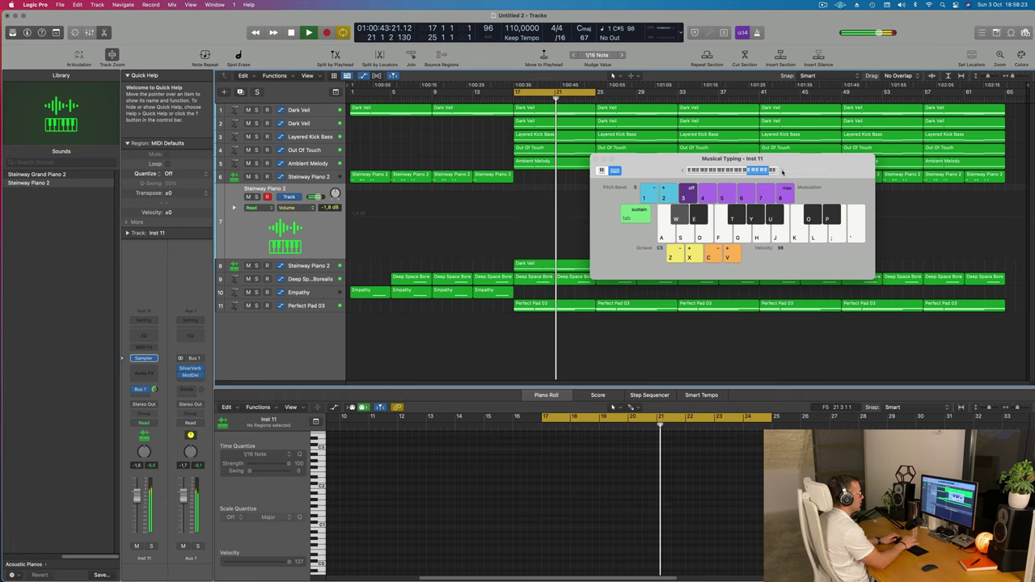
{"action": "key", "text": "z"}
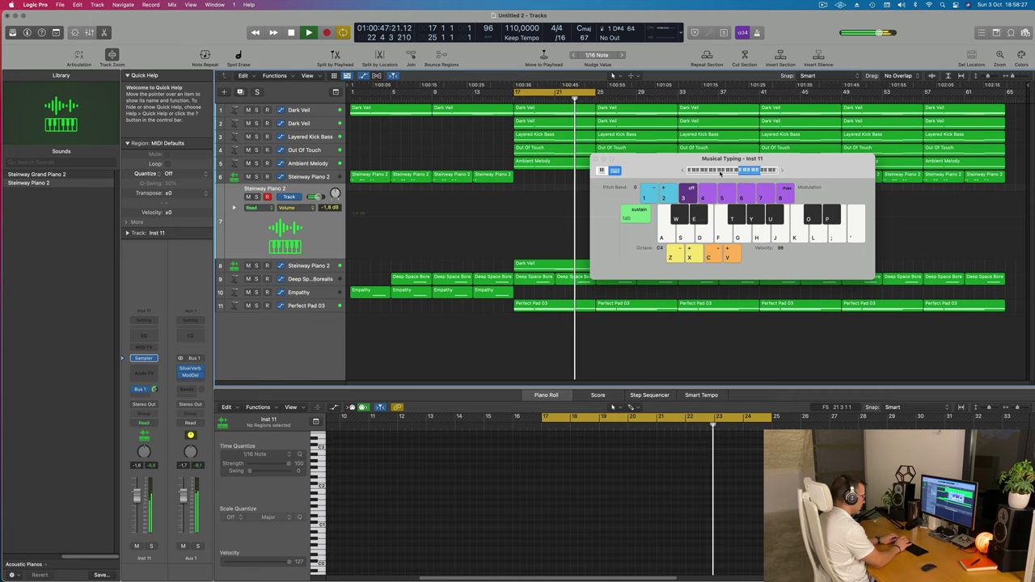
{"action": "key", "text": "o"}
{"action": "key", "text": "i"}
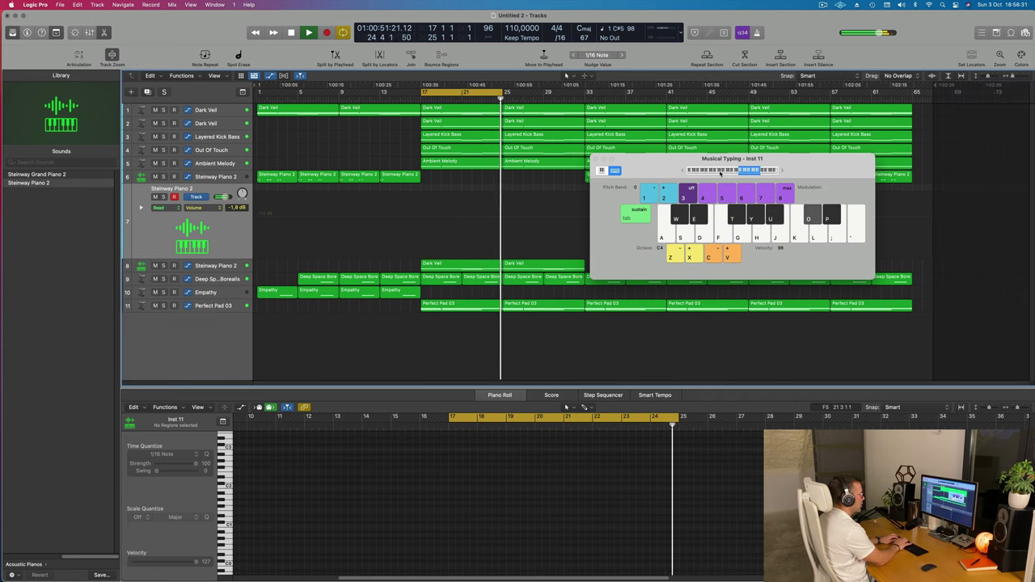
Step: Record a melody take of mainly alternating C#5 and A#4 notes on the duplicated Steinway Piano 2 track over the bars 17 to 25 loop
{"action": "key", "text": "r"}
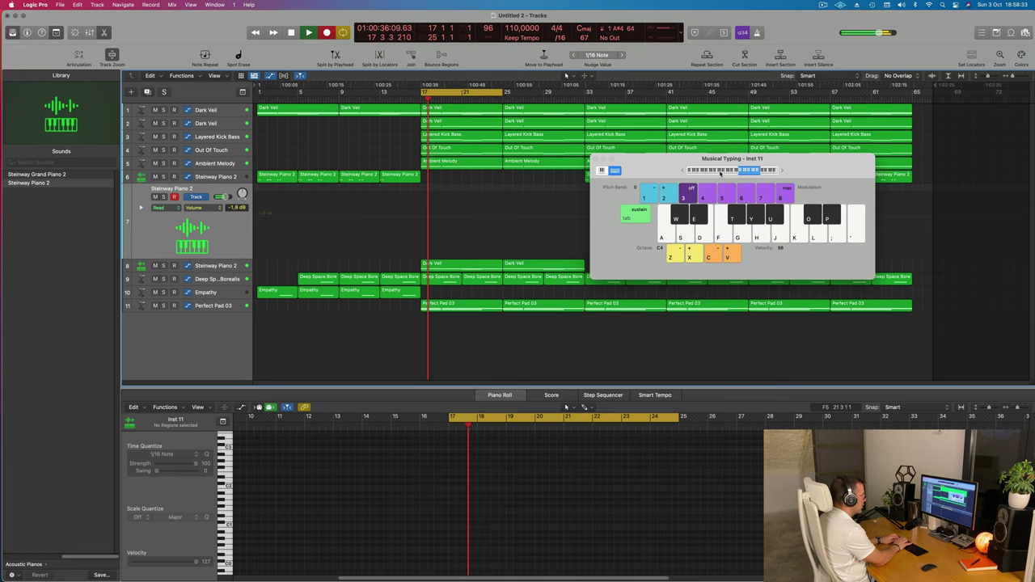
{"action": "key", "text": "o"}
{"action": "key", "text": "u"}
{"action": "key", "text": "o"}
{"action": "key", "text": "u"}
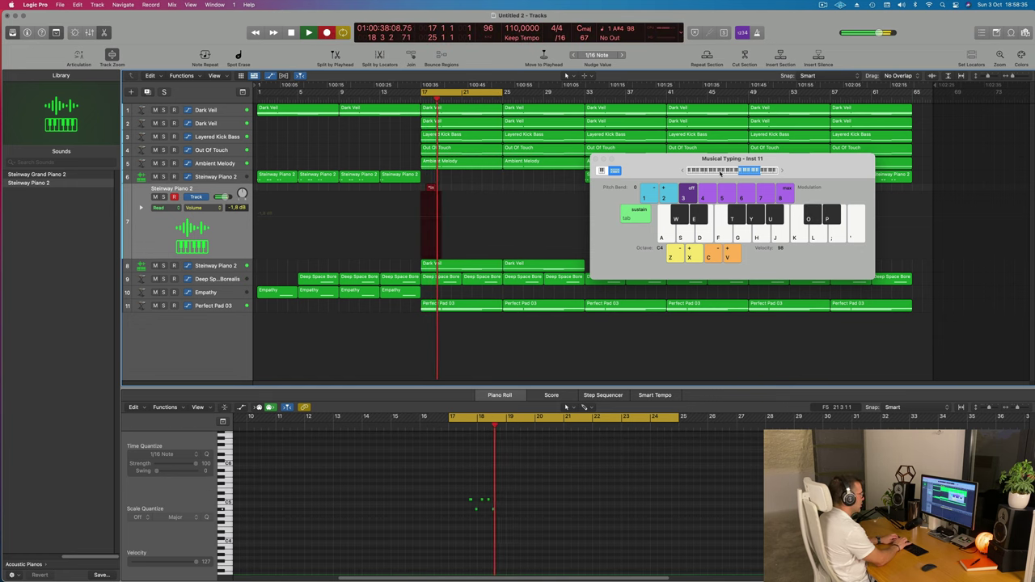
{"action": "key", "text": "o"}
{"action": "key", "text": "u"}
{"action": "key", "text": "o"}
{"action": "key", "text": "o"}
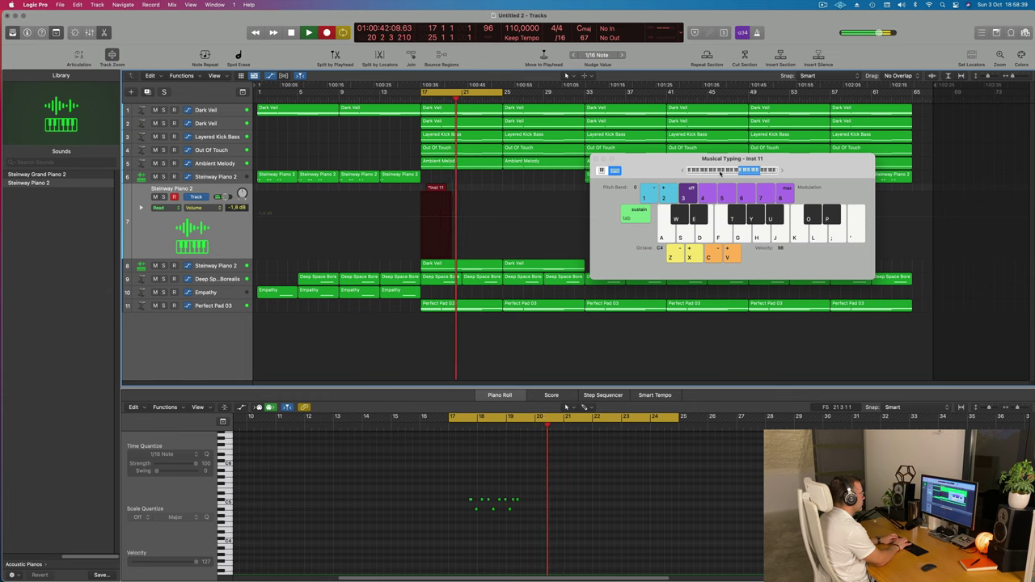
{"action": "key", "text": "o"}
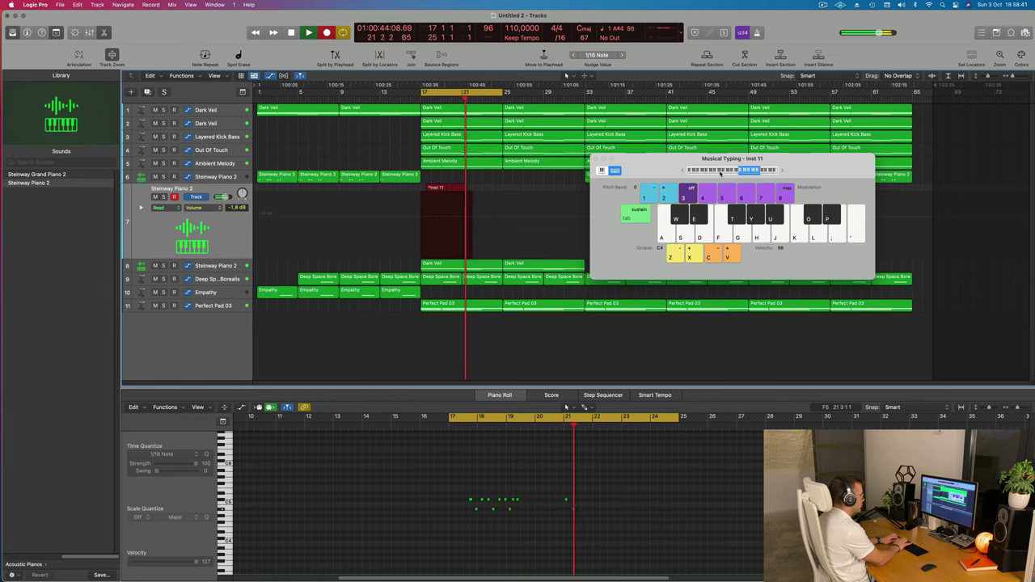
{"action": "key", "text": "o"}
{"action": "key", "text": "u"}
{"action": "key", "text": "w"}
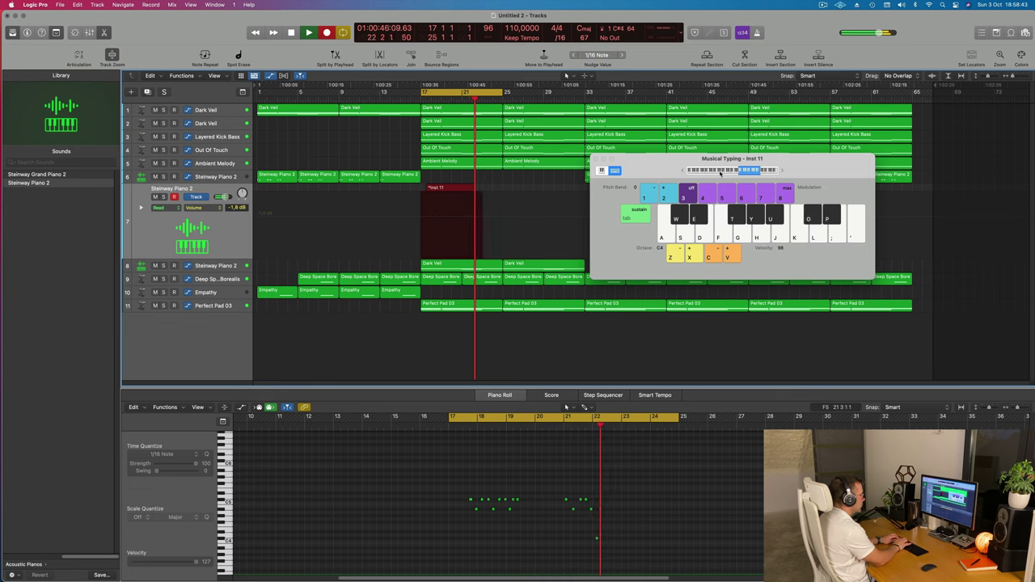
{"action": "key", "text": "o"}
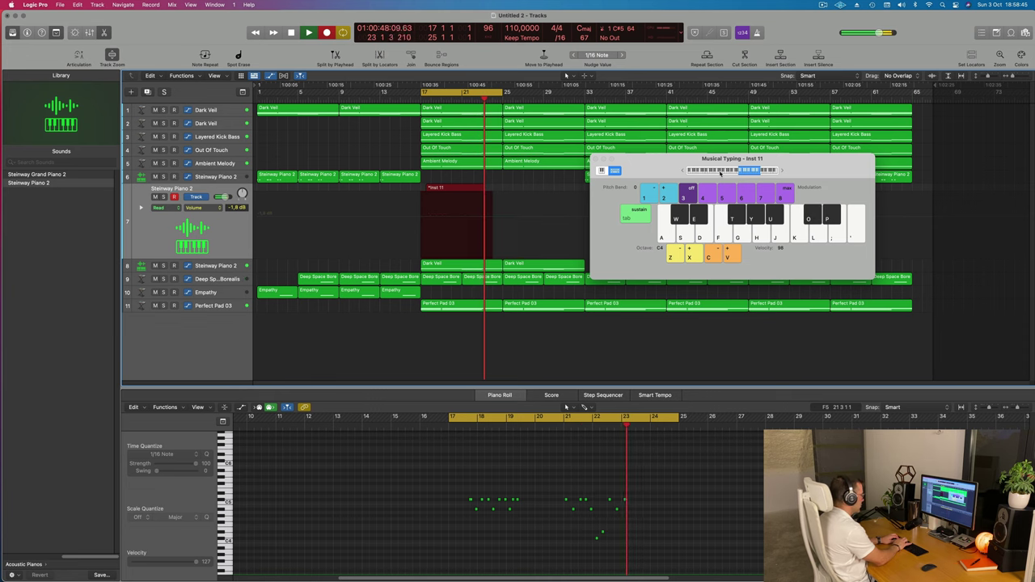
{"action": "key", "text": "o"}
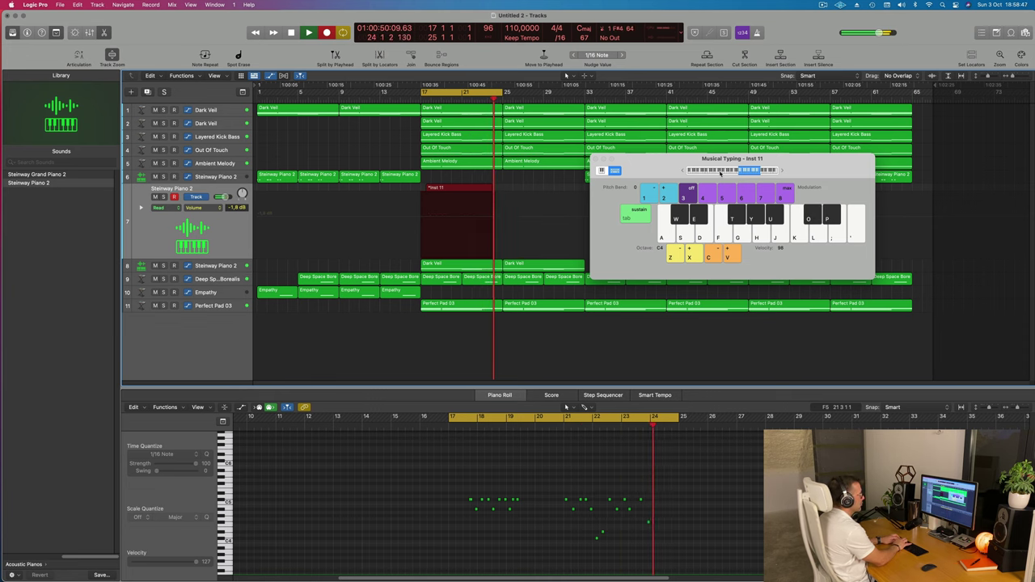
{"action": "key", "text": "y"}
{"action": "key", "text": "y"}
{"action": "key", "text": "o"}
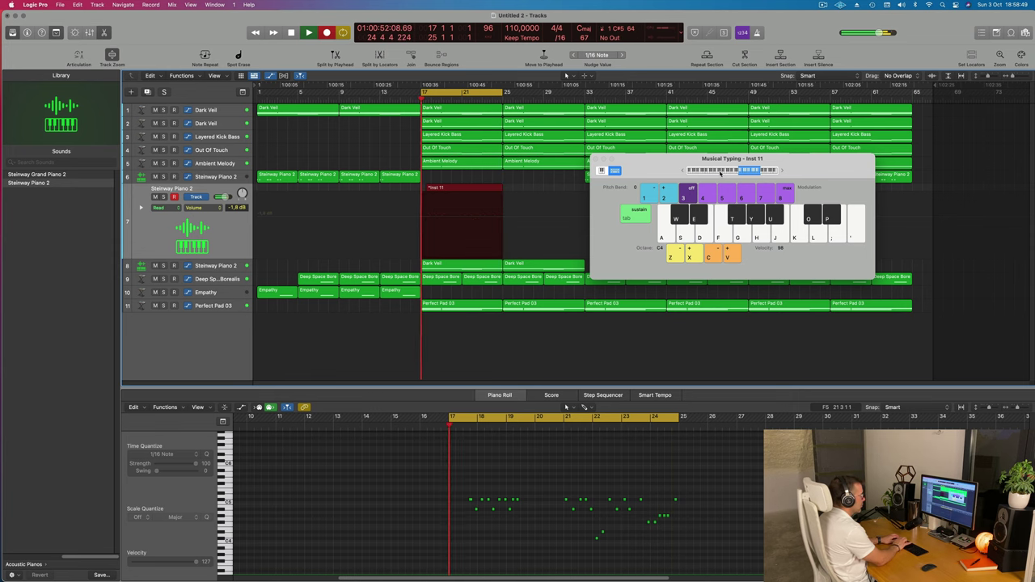
{"action": "key", "text": "u"}
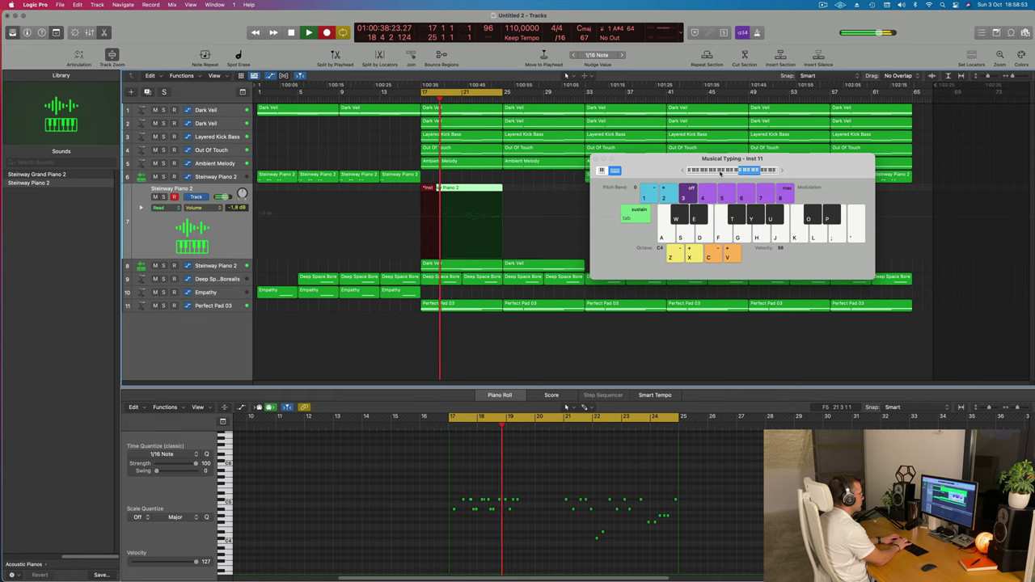
{"action": "key", "text": "o"}
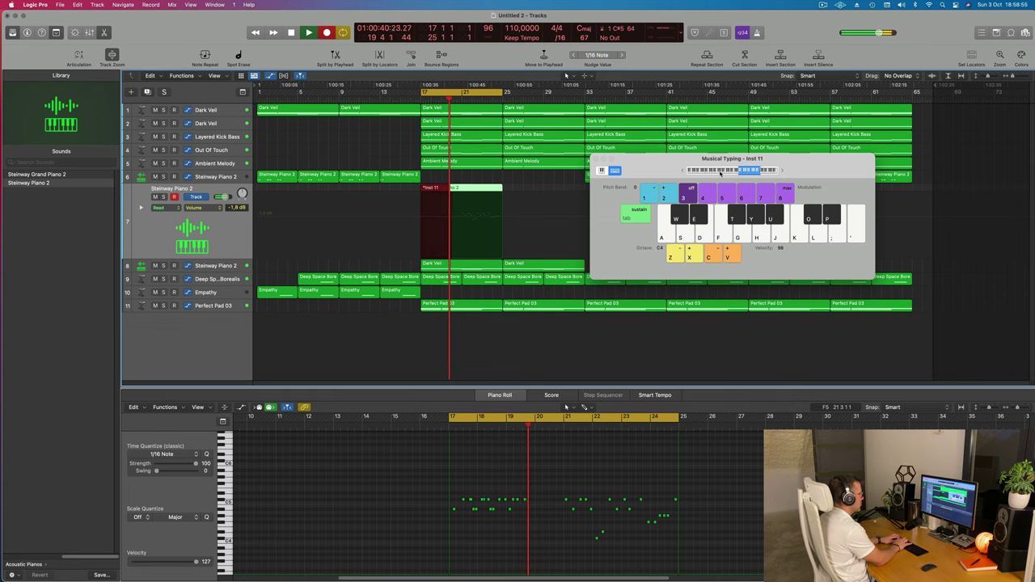
{"action": "key", "text": "o"}
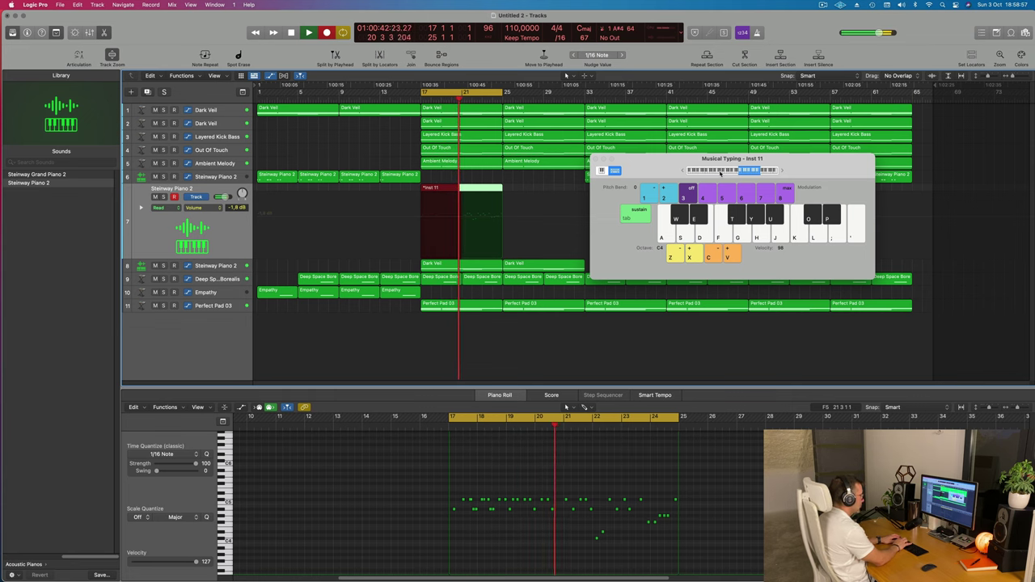
{"action": "key", "text": "space"}
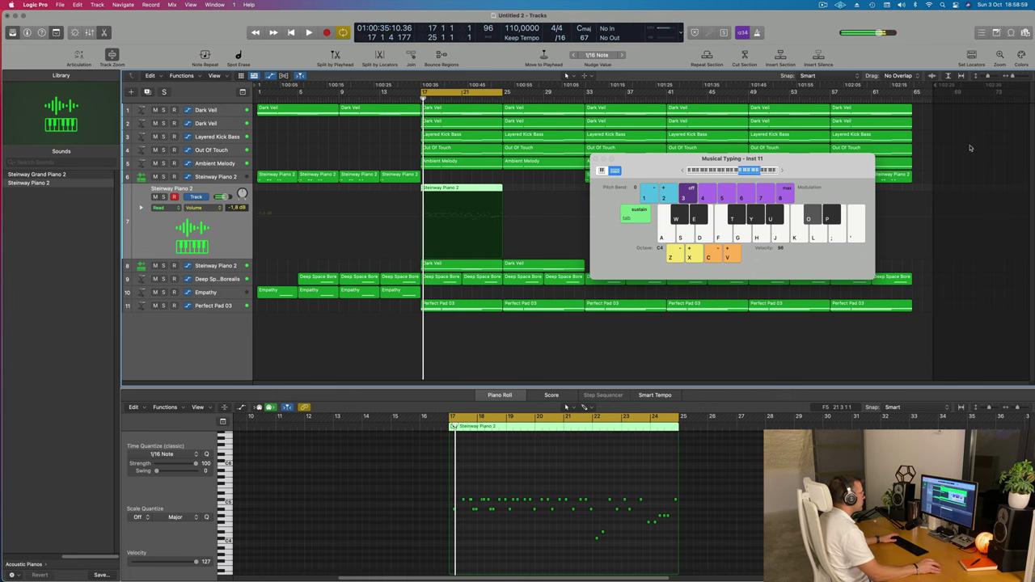
Step: Delete the newly recorded region from the duplicated Steinway Piano 2 track
{"action": "left_click", "coordinate": [524, 185]}
{"action": "left_click", "coordinate": [489, 191]}
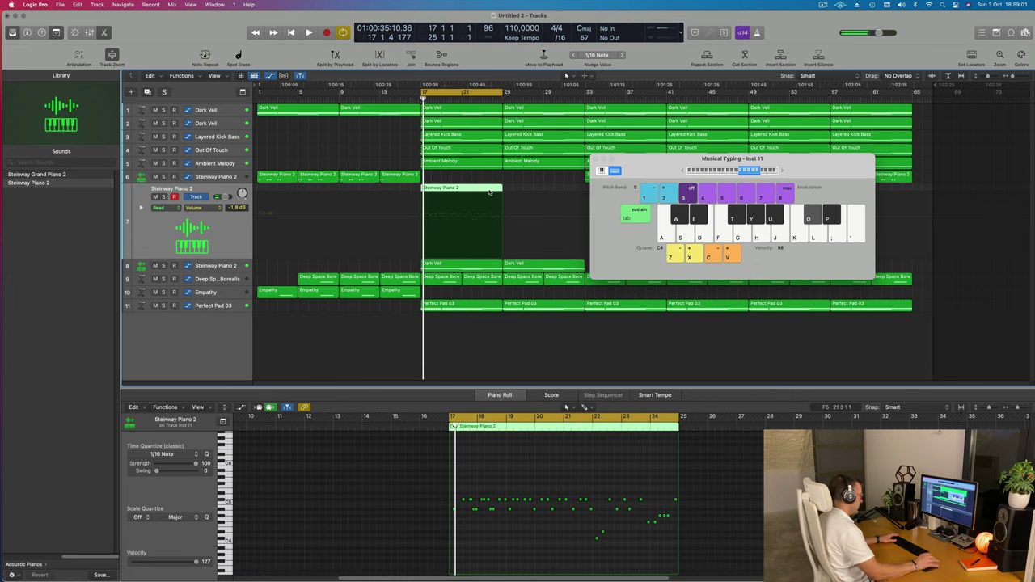
{"action": "key", "text": "Delete"}
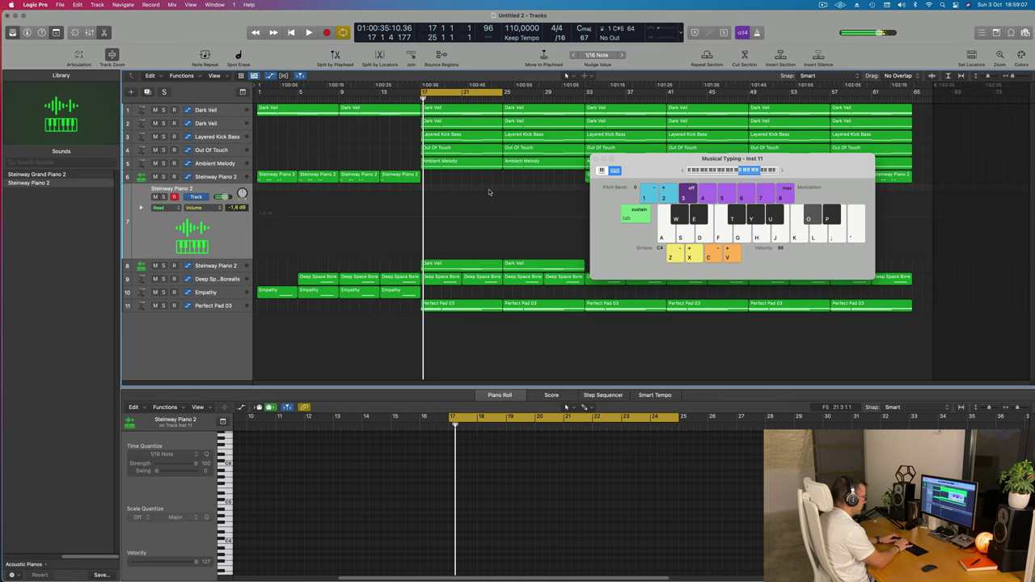
Step: Record another melody take with F#4, G#4, A#4 and C#5 up to bar 25, finishing on an alternating C#5 and A#4 pattern
{"action": "key", "text": "r"}
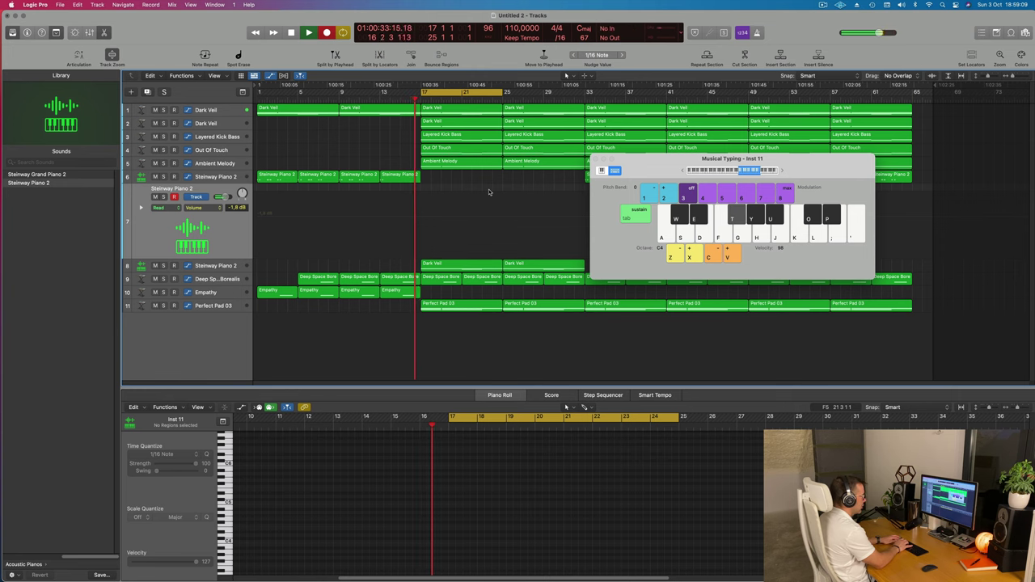
{"action": "key", "text": "f"}
{"action": "key", "text": "o"}
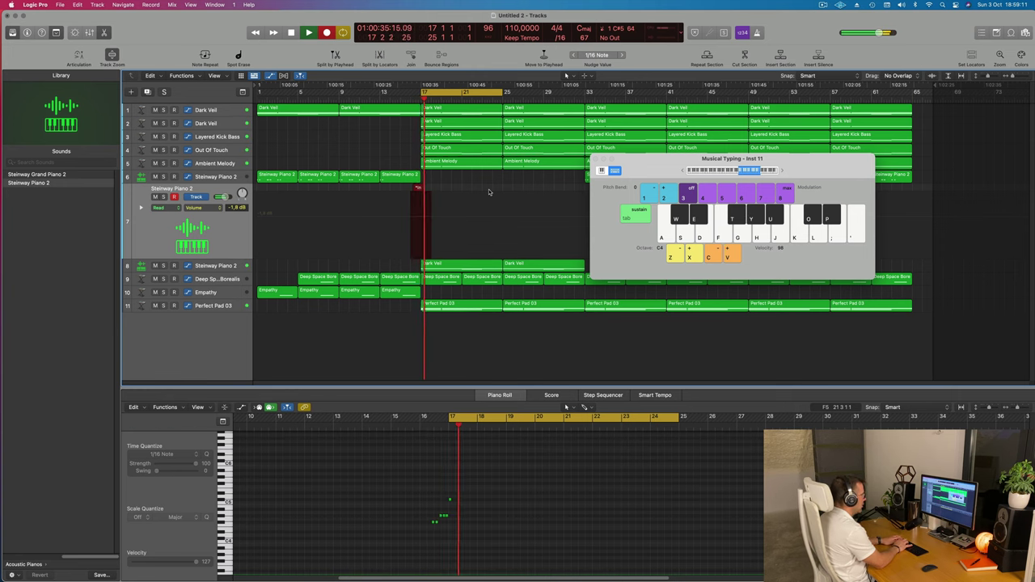
{"action": "key", "text": "y"}
{"action": "key", "text": "o"}
{"action": "key", "text": "y"}
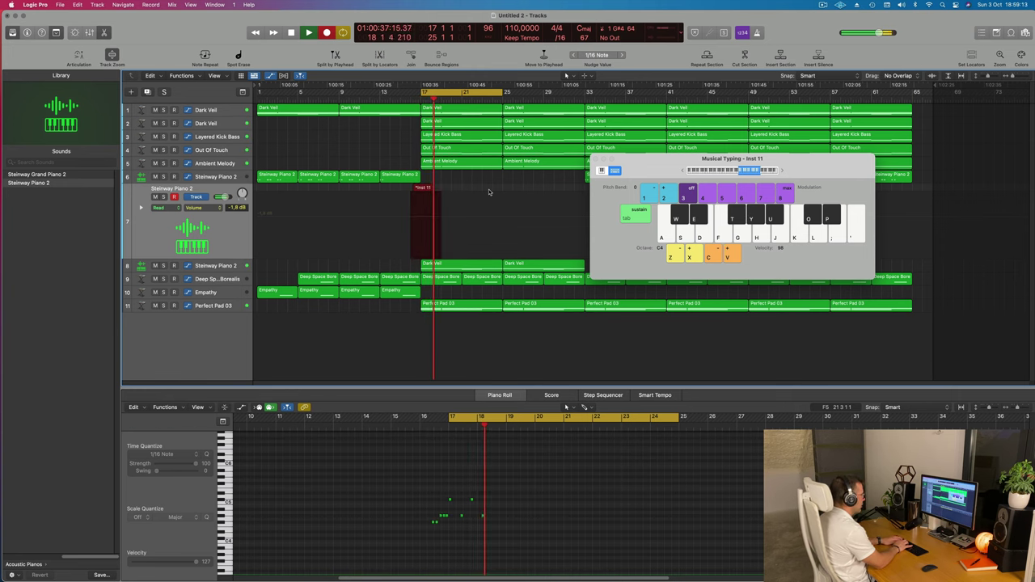
{"action": "key", "text": "o"}
{"action": "key", "text": "y"}
{"action": "key", "text": "o"}
{"action": "key", "text": "o"}
{"action": "key", "text": "y"}
{"action": "key", "text": "y"}
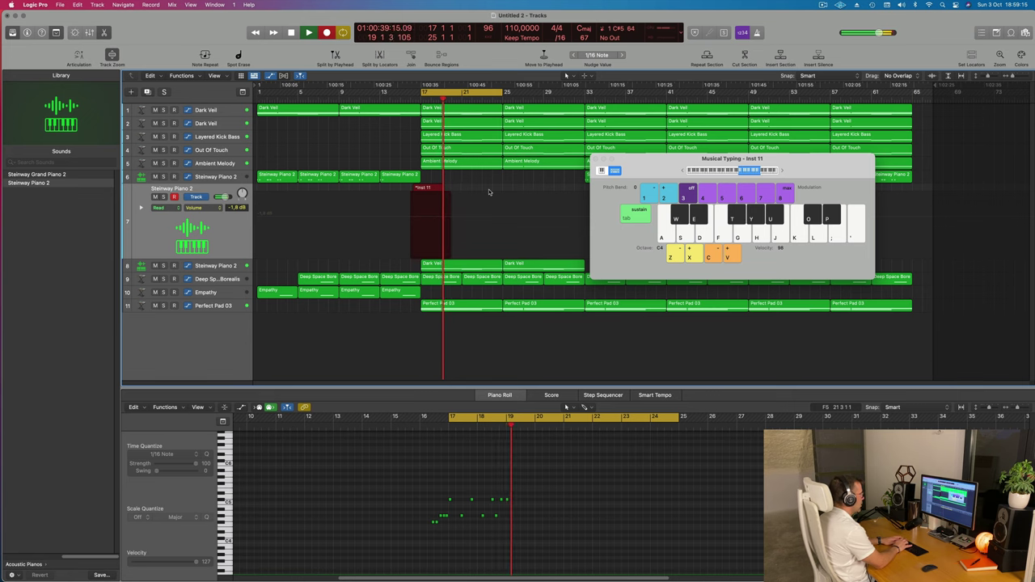
{"action": "key", "text": "y"}
{"action": "key", "text": "t"}
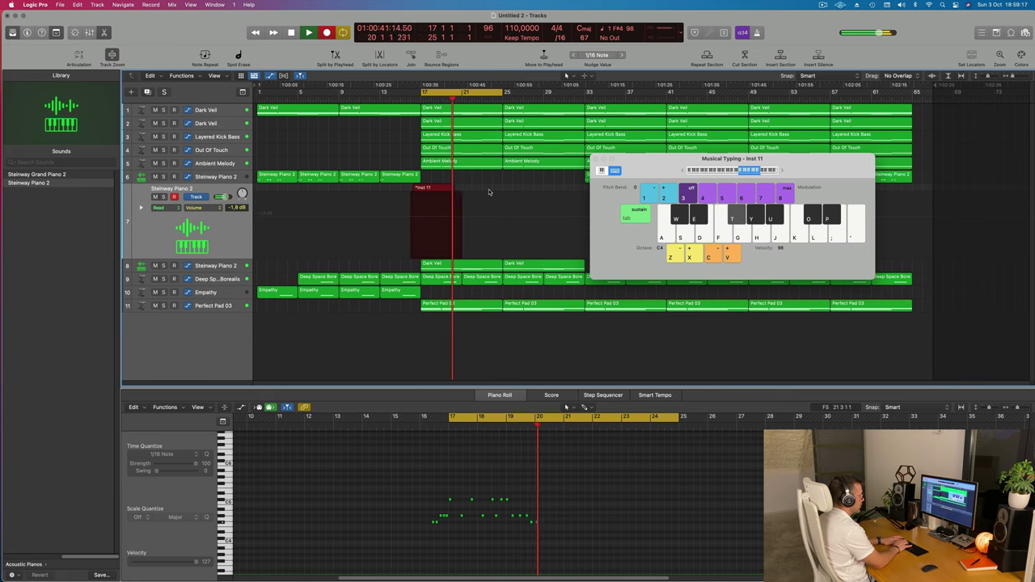
{"action": "key", "text": "u"}
{"action": "key", "text": "o"}
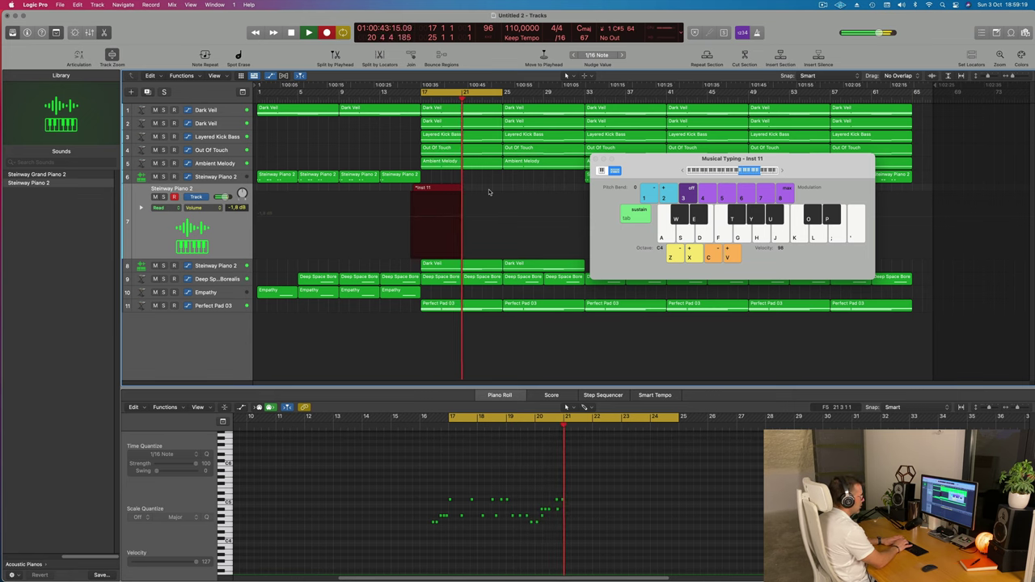
{"action": "key", "text": "o"}
{"action": "key", "text": "o"}
{"action": "key", "text": "o"}
{"action": "key", "text": "o"}
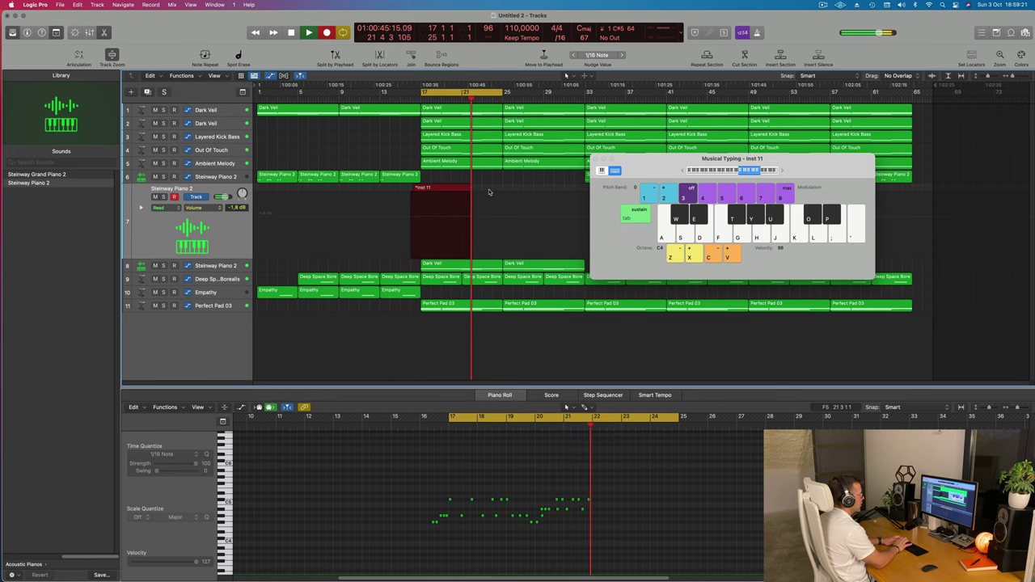
{"action": "key", "text": "o"}
{"action": "key", "text": "u"}
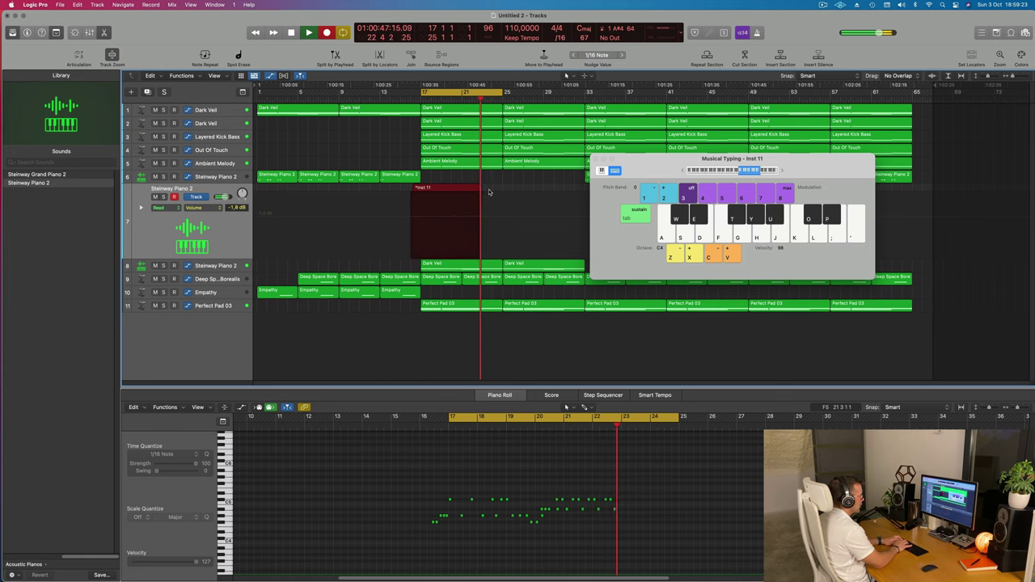
{"action": "key", "text": "o"}
{"action": "key", "text": "u"}
{"action": "key", "text": "o"}
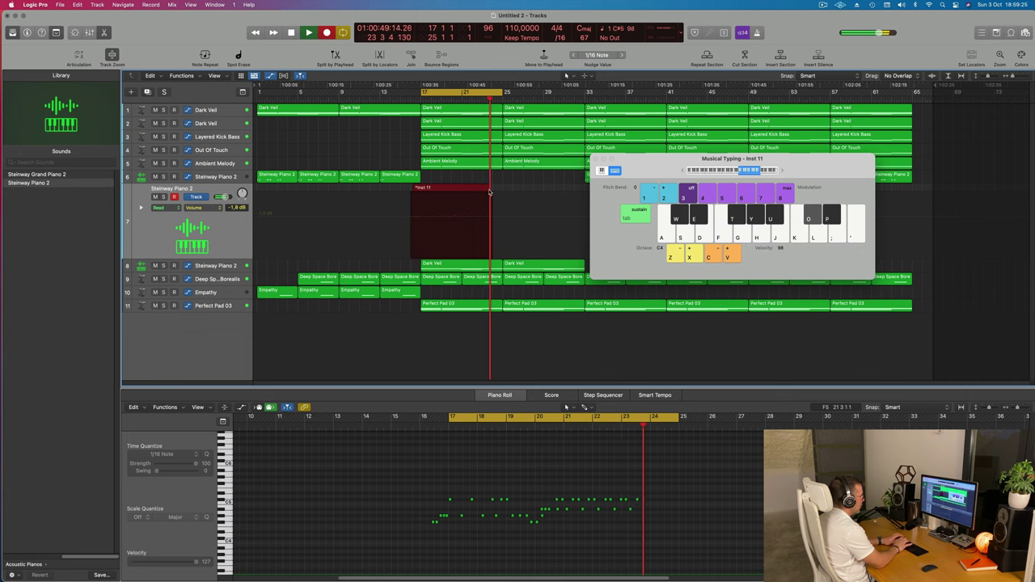
{"action": "key", "text": "o"}
{"action": "key", "text": "u"}
{"action": "key", "text": "o"}
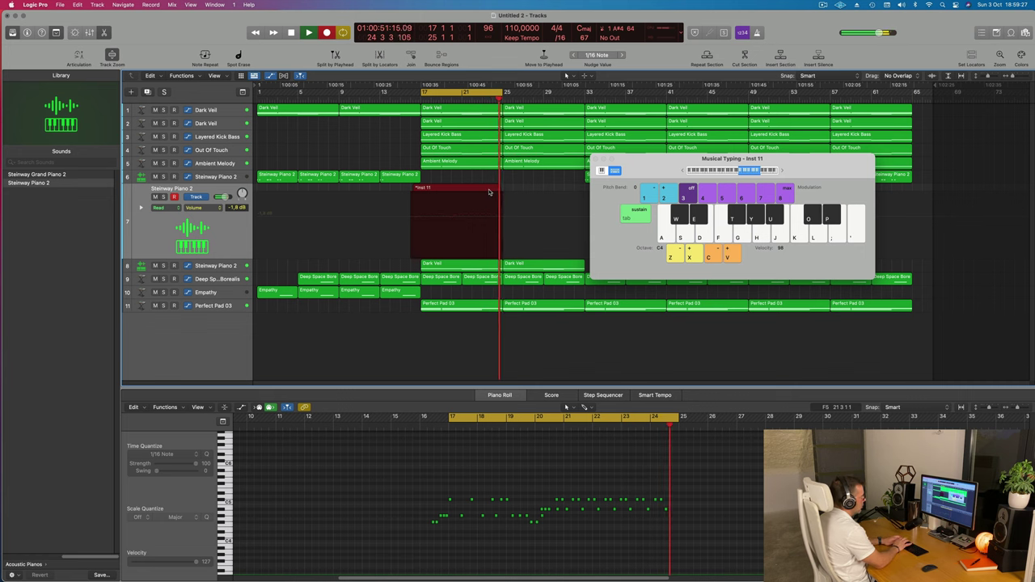
{"action": "key", "text": "space"}
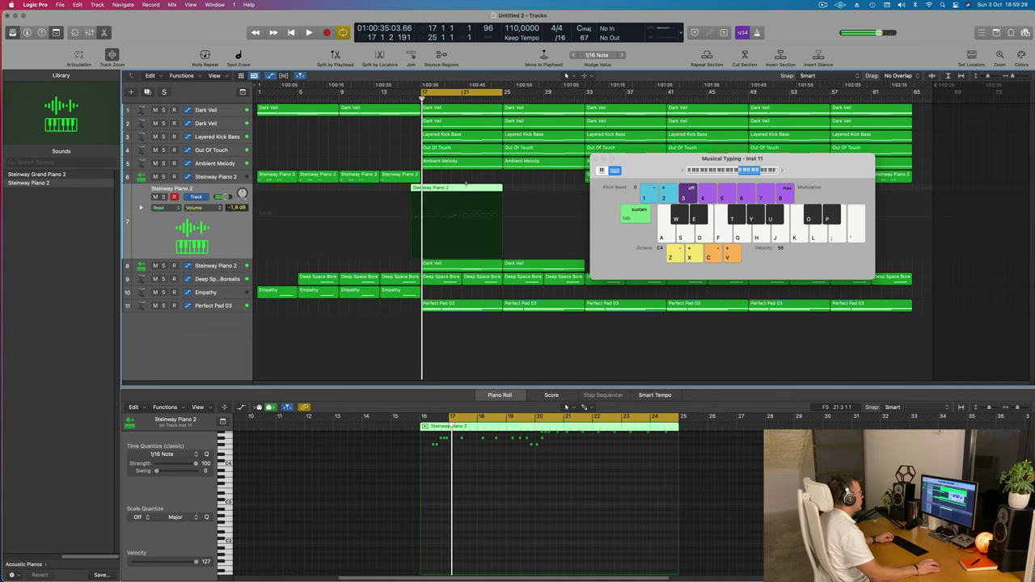
Step: Split the recorded piano region at bar 22, delete its first part and move the remaining three bars to bar 17
{"action": "left_click", "coordinate": [471, 188]}
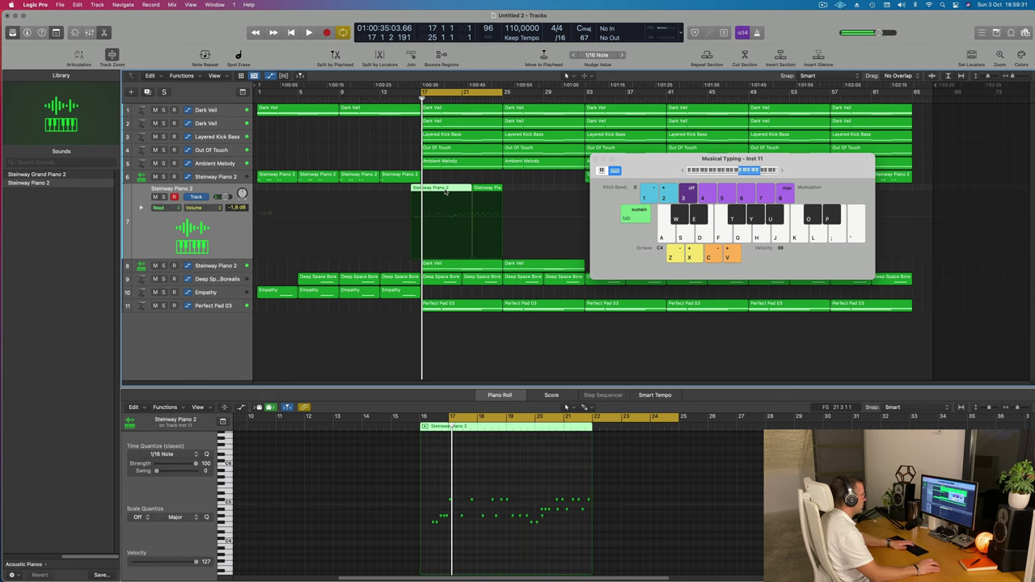
{"action": "key", "text": "Delete"}
{"action": "left_click_drag", "start_coordinate": [486, 188], "coordinate": [435, 188]}
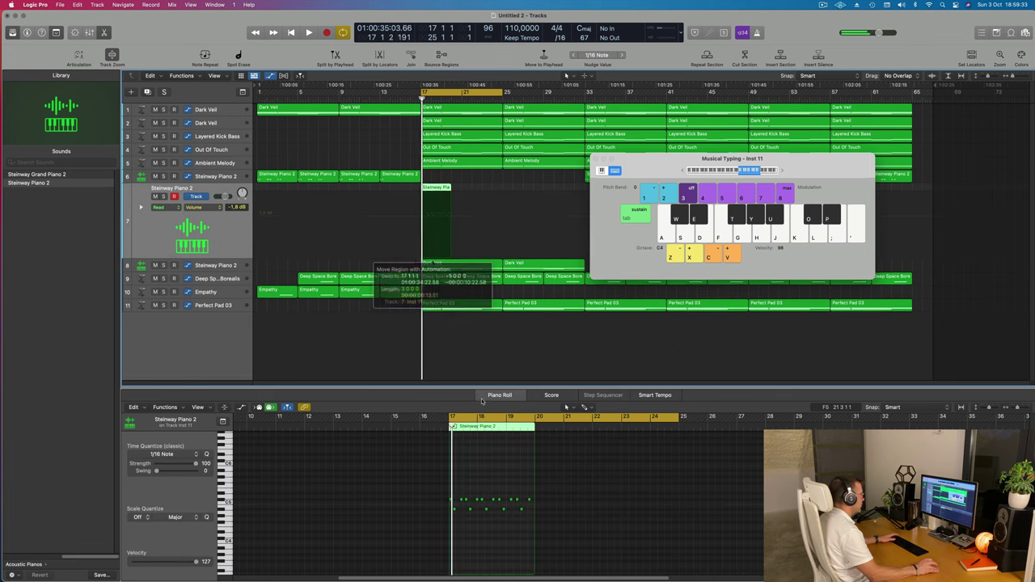
Step: Audition the moved piano region from bar 17 and examine its notes up close in the Piano Roll
{"action": "left_click", "coordinate": [495, 536]}
{"action": "key", "text": "space"}
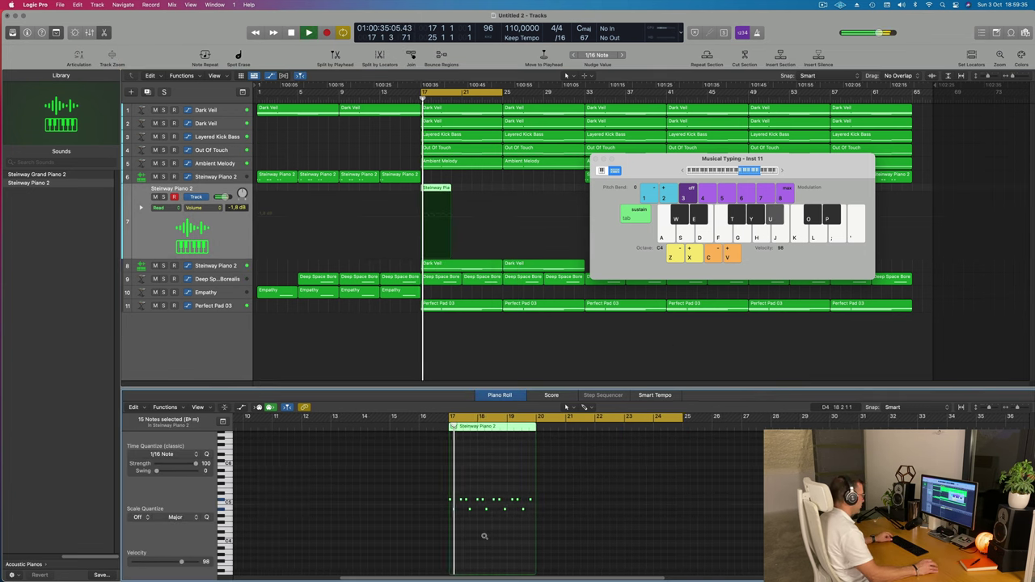
{"action": "key", "text": "super+Right"}
{"action": "key", "text": "super+Right"}
{"action": "key", "text": "super+Right"}
{"action": "key", "text": "super+Right"}
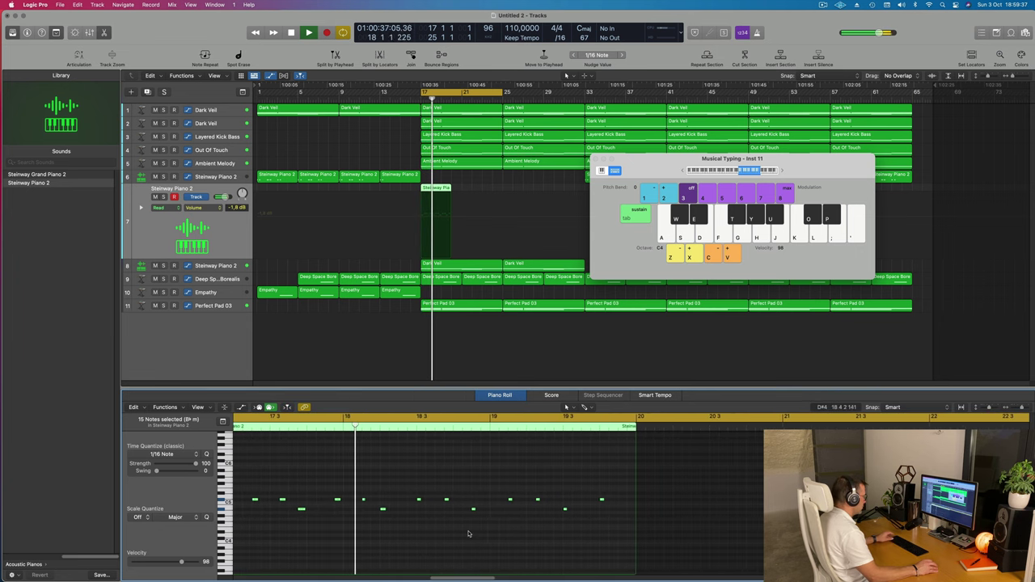
{"action": "key", "text": "space"}
{"action": "key", "text": "space"}
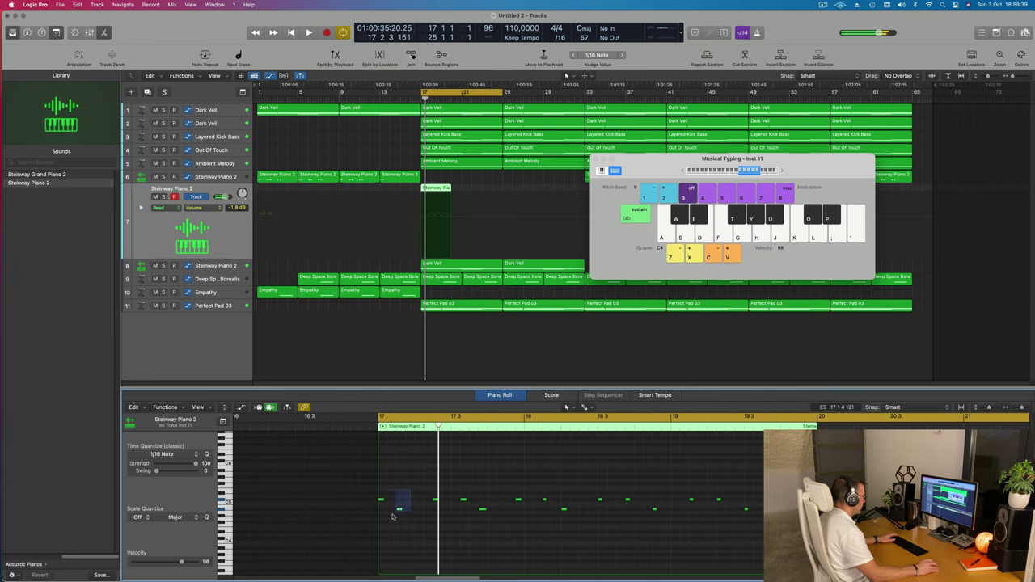
Step: Remove the first two notes of the melody and move the following five notes earlier so they start at bar 17, then replay
{"action": "left_click_drag", "start_coordinate": [376, 528], "coordinate": [375, 528]}
{"action": "left_click_drag", "start_coordinate": [420, 488], "coordinate": [555, 571]}
{"action": "left_click_drag", "start_coordinate": [435, 489], "coordinate": [380, 490]}
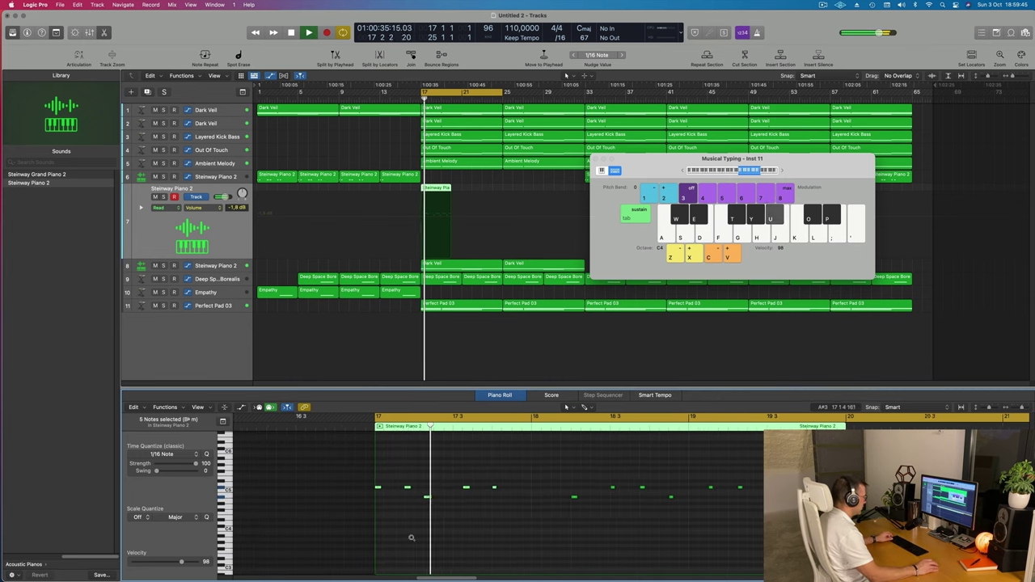
Step: Try shifting the melody's second note and its lower third note slightly later in turn, and listen to the result
{"action": "scroll", "coordinate": [430, 530], "scroll_direction": "up", "scroll_amount": 2}
{"action": "left_click", "coordinate": [404, 489]}
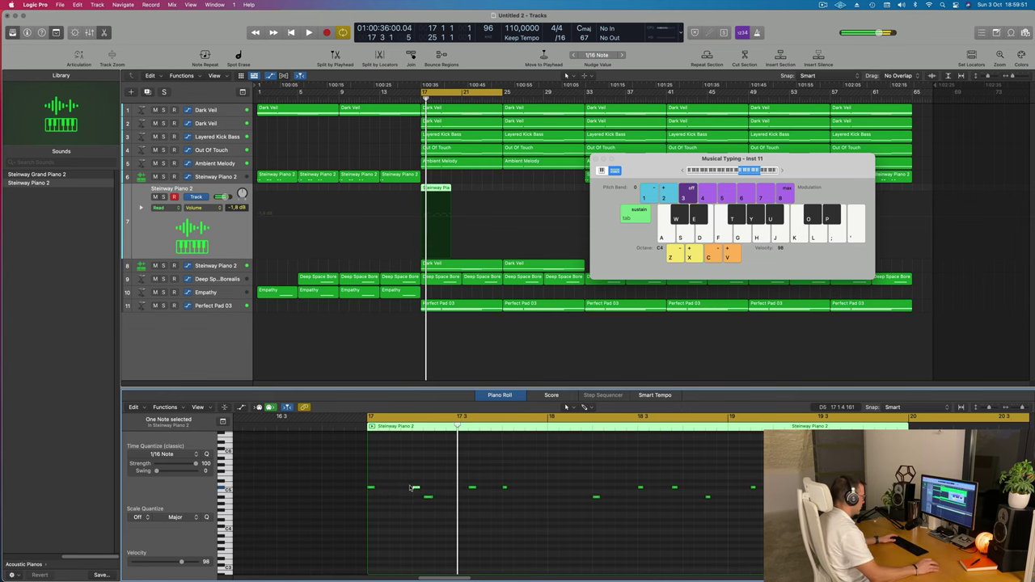
{"action": "left_click_drag", "start_coordinate": [417, 489], "coordinate": [437, 501]}
{"action": "key", "text": "space"}
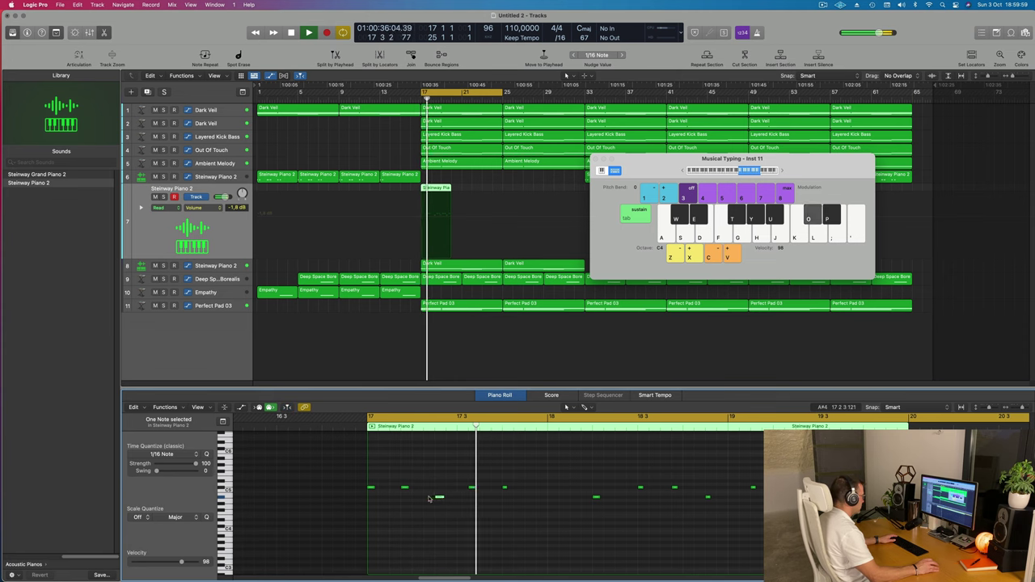
Step: Try the second and third notes slightly earlier, then place both a little later again and replay the phrase
{"action": "left_click_drag", "start_coordinate": [437, 498], "coordinate": [394, 489]}
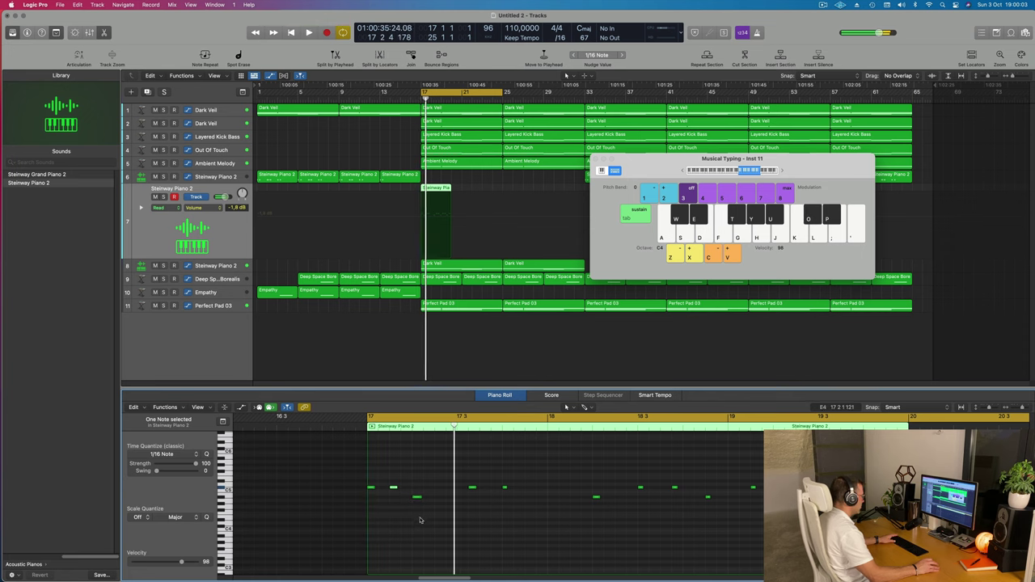
{"action": "left_click_drag", "start_coordinate": [396, 487], "coordinate": [427, 499]}
{"action": "key", "text": "space"}
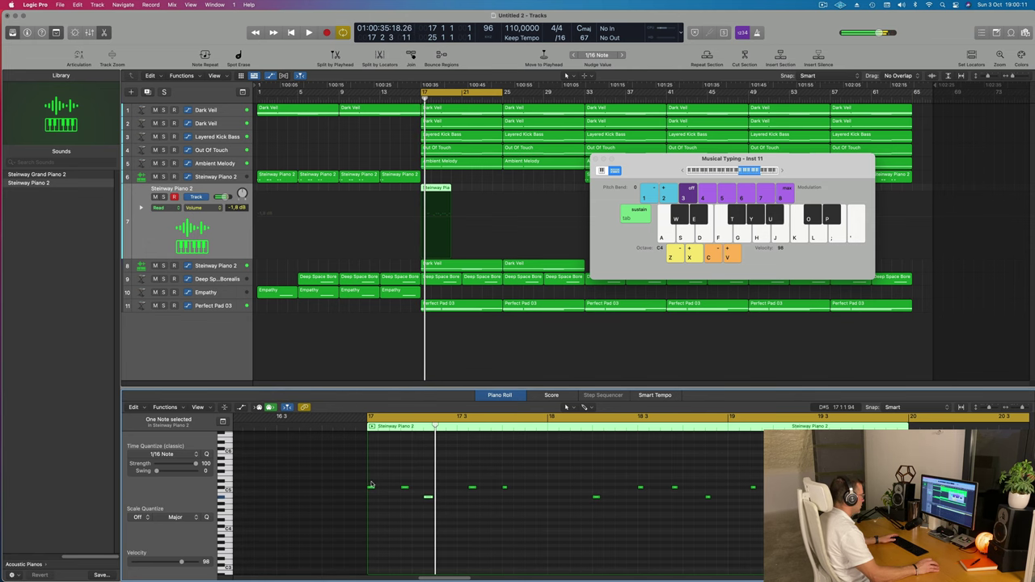
Step: Shift the first four melody notes slightly later, then discard the whole piano region at bar 17 to redo the take
{"action": "left_click_drag", "start_coordinate": [371, 485], "coordinate": [493, 515]}
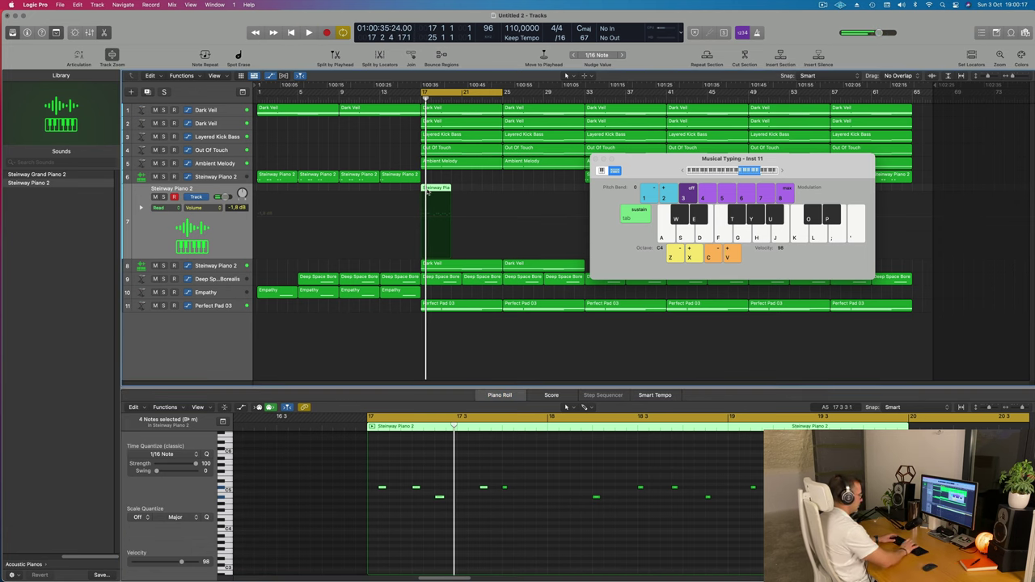
{"action": "key", "text": "Delete"}
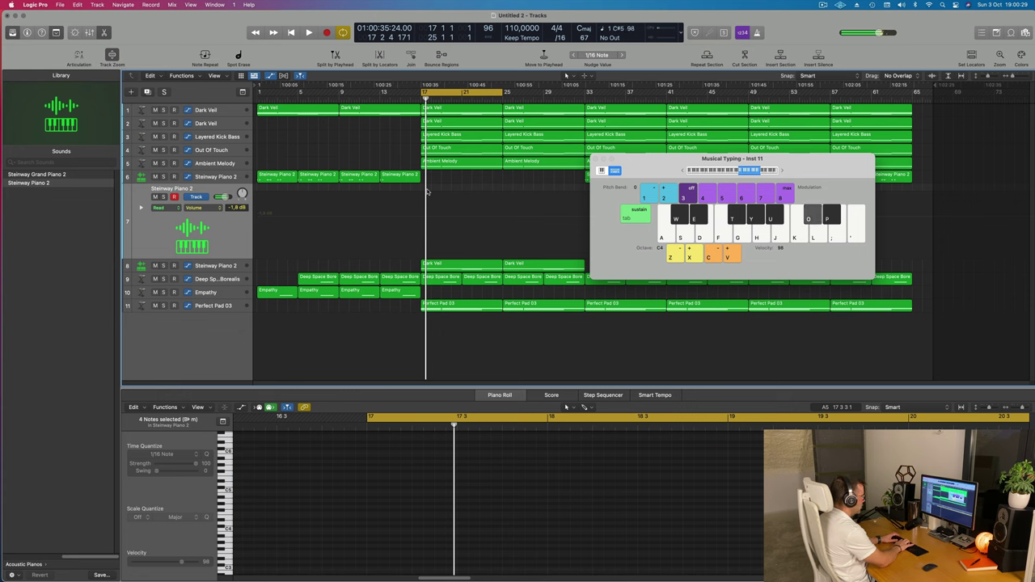
Step: Record a new melody on the Steinway Piano 2 track through bars 17 to 24, playing repeated C#5 notes broken up by single A#4 notes
{"action": "key", "text": "space"}
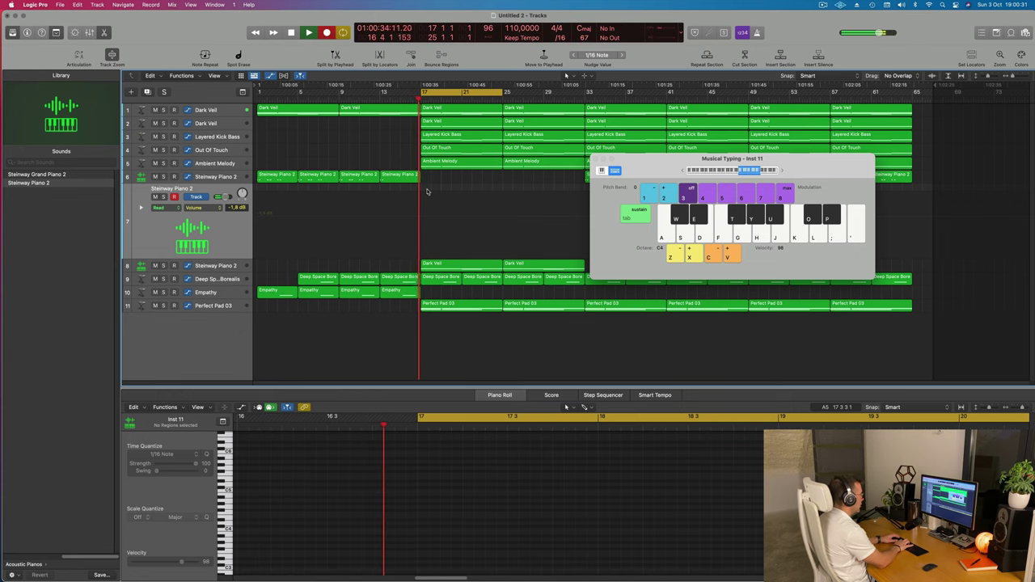
{"action": "key", "text": "o"}
{"action": "key", "text": "o"}
{"action": "key", "text": "u"}
{"action": "key", "text": "o"}
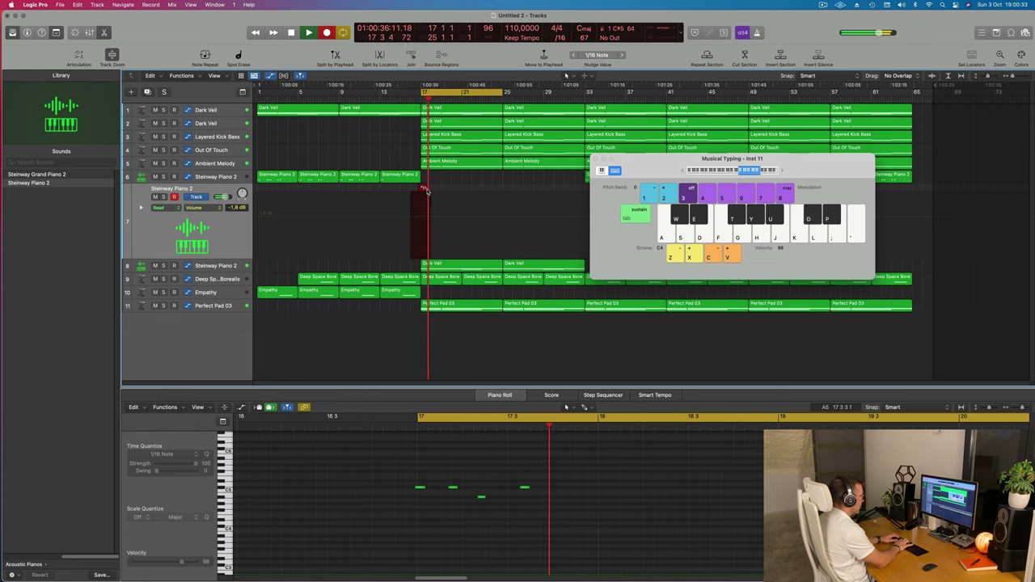
{"action": "key", "text": "o"}
{"action": "key", "text": "u"}
{"action": "key", "text": "o"}
{"action": "key", "text": "o"}
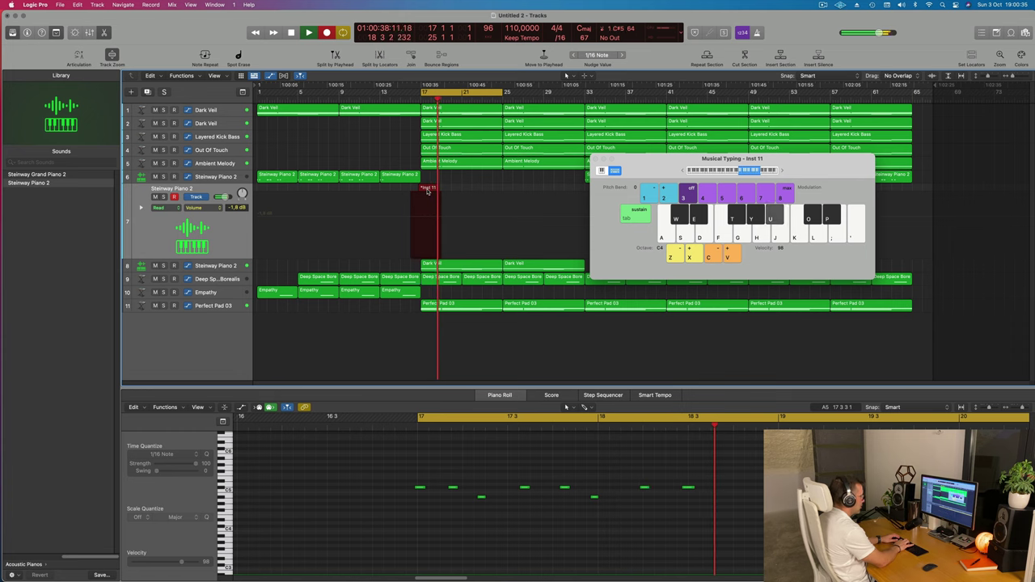
{"action": "key", "text": "u"}
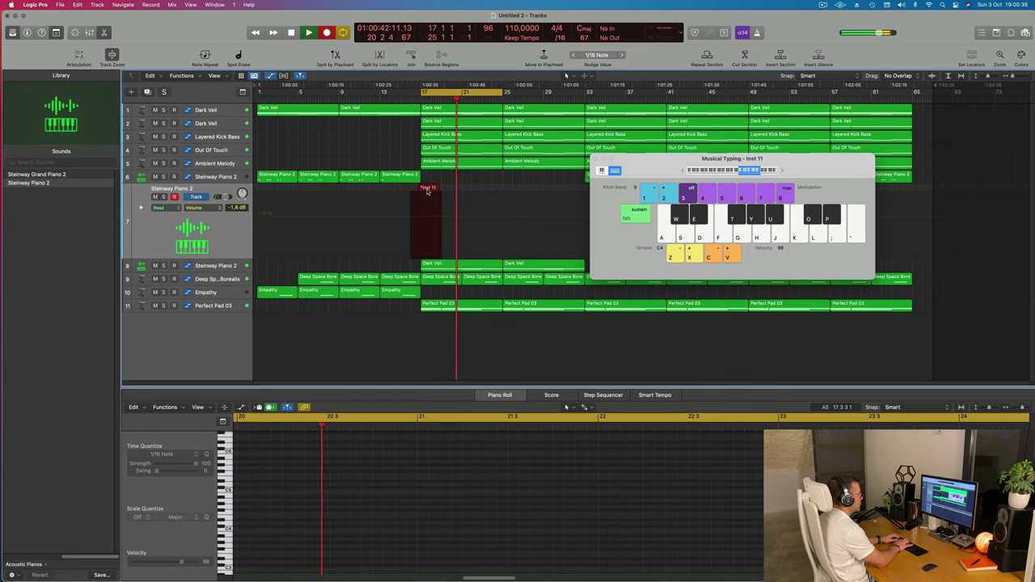
{"action": "key", "text": "o"}
{"action": "key", "text": "o"}
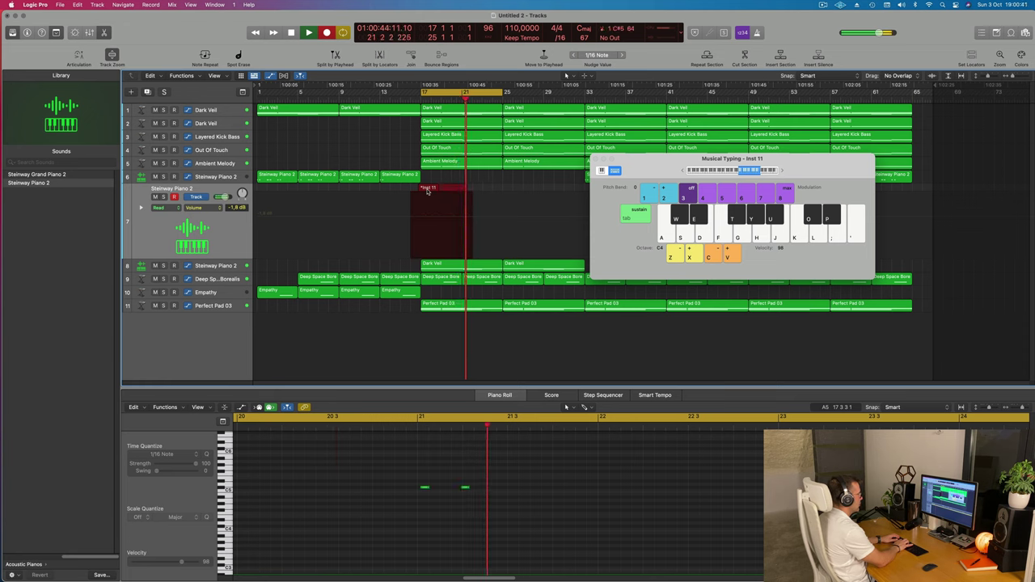
{"action": "key", "text": "u"}
{"action": "key", "text": "o"}
{"action": "key", "text": "o"}
{"action": "key", "text": "u"}
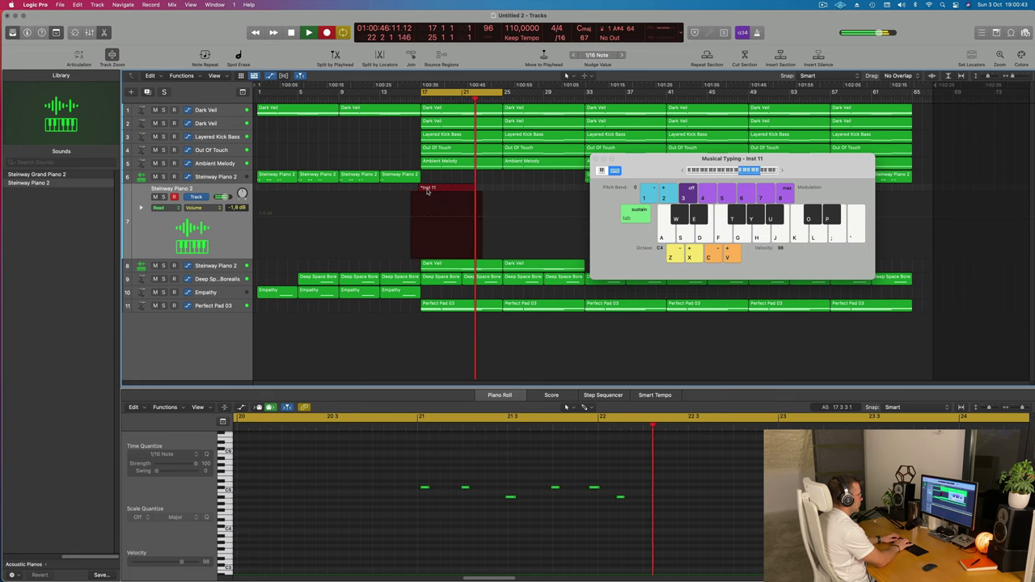
{"action": "key", "text": "o"}
{"action": "key", "text": "o"}
{"action": "key", "text": "u"}
{"action": "key", "text": "o"}
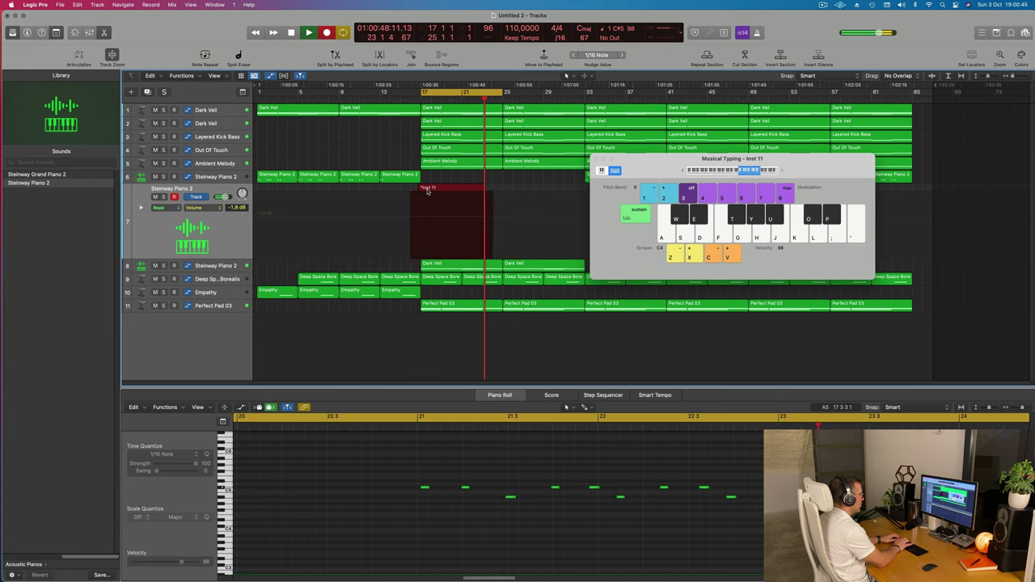
{"action": "key", "text": "u"}
{"action": "key", "text": "o"}
{"action": "key", "text": "o"}
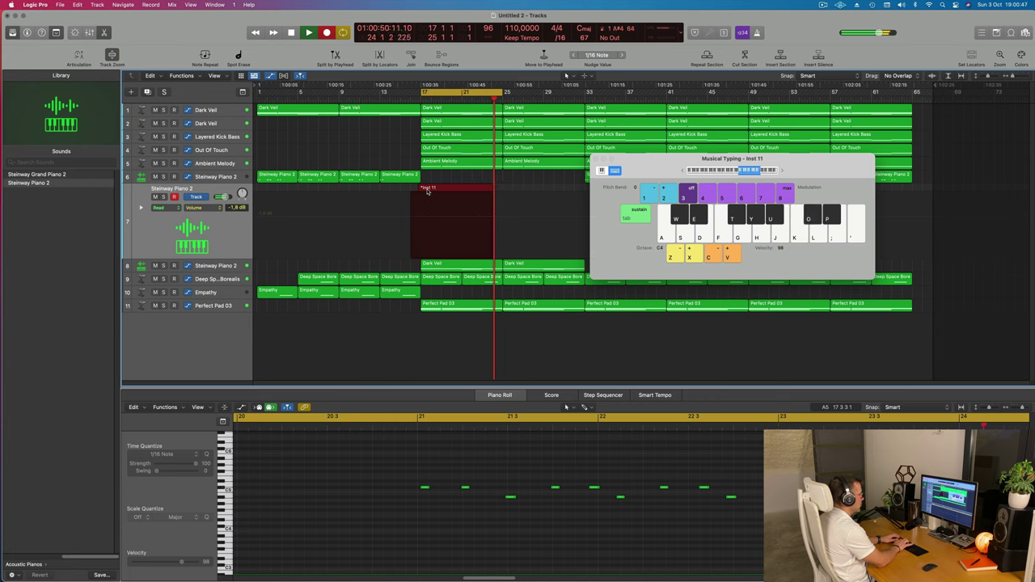
{"action": "key", "text": "o"}
{"action": "key", "text": "o"}
{"action": "key", "text": "u"}
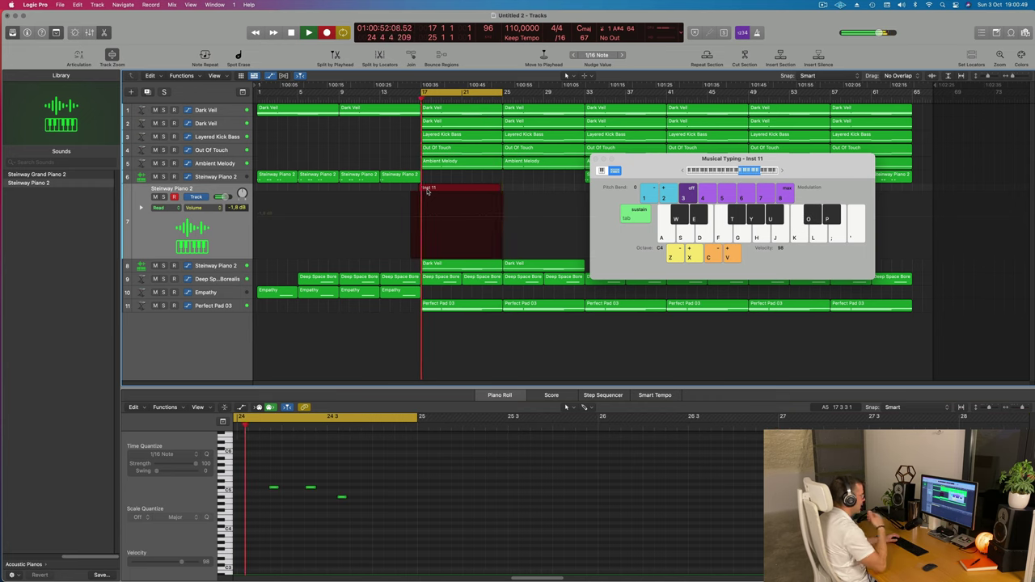
{"action": "key", "text": "space"}
Step: Split the new piano recording at bar 21, keep only its second half, move that to start at bar 17 and replay it
{"action": "key", "text": "space"}
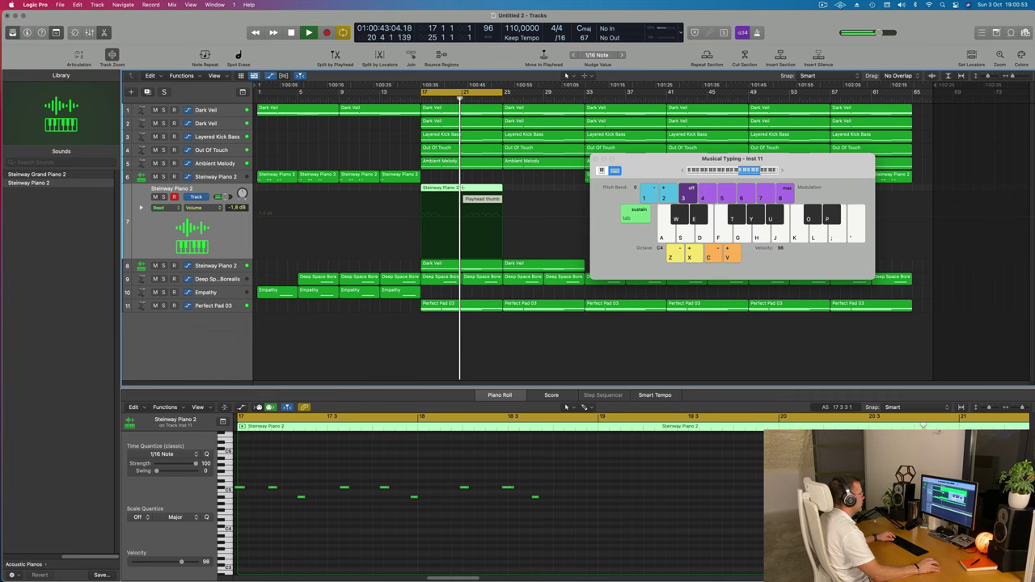
{"action": "key", "text": "super+t"}
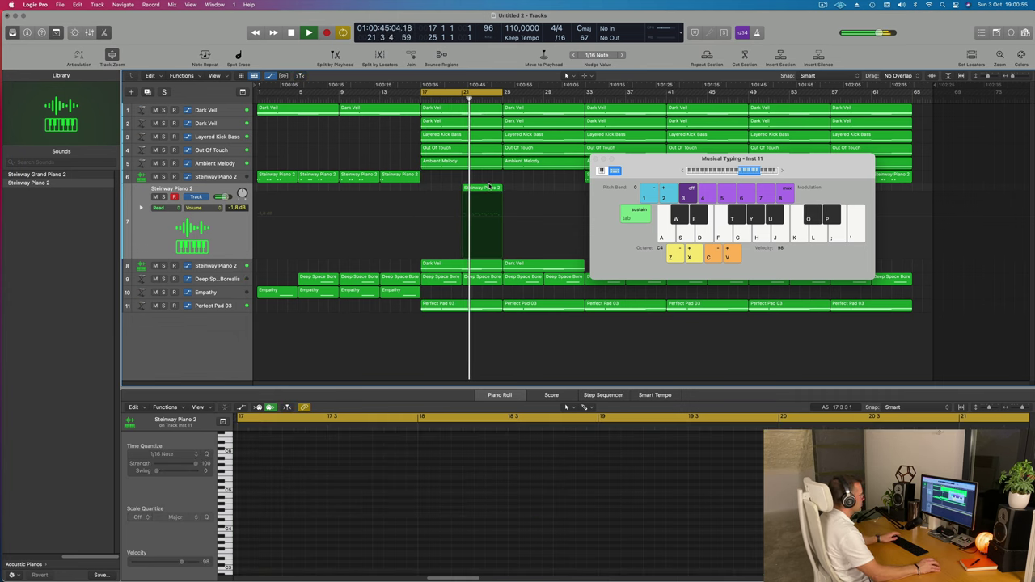
{"action": "left_click_drag", "start_coordinate": [452, 189], "coordinate": [450, 193]}
{"action": "key", "text": "space"}
{"action": "key", "text": "space"}
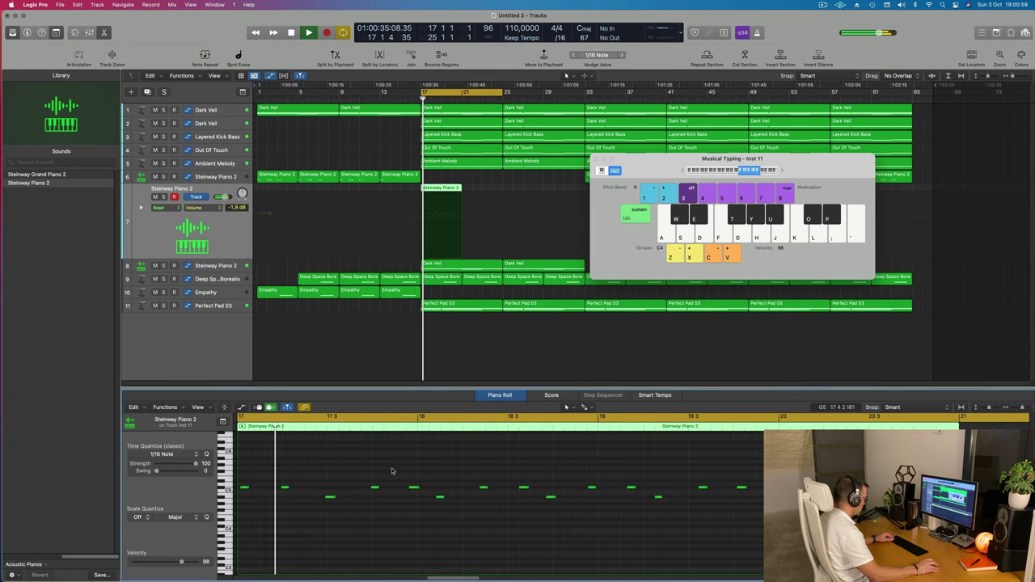
Step: Quantize all the melody notes to 1/16 and shift the lower third note one sixteenth earlier while listening
{"action": "key", "text": "super+a"}
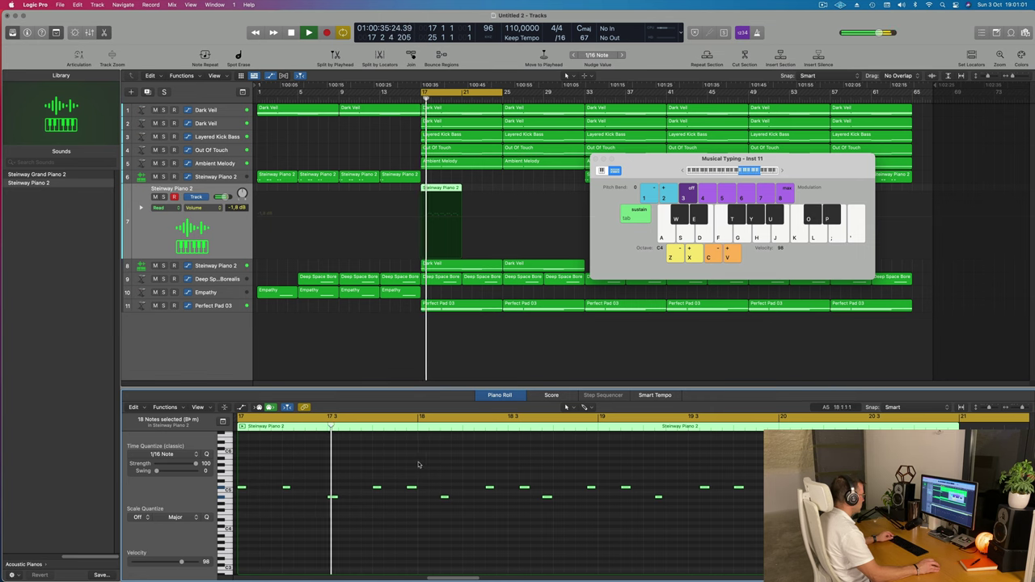
{"action": "left_click", "coordinate": [334, 496]}
{"action": "key", "text": "space"}
{"action": "key", "text": "alt+Left"}
{"action": "key", "text": "space"}
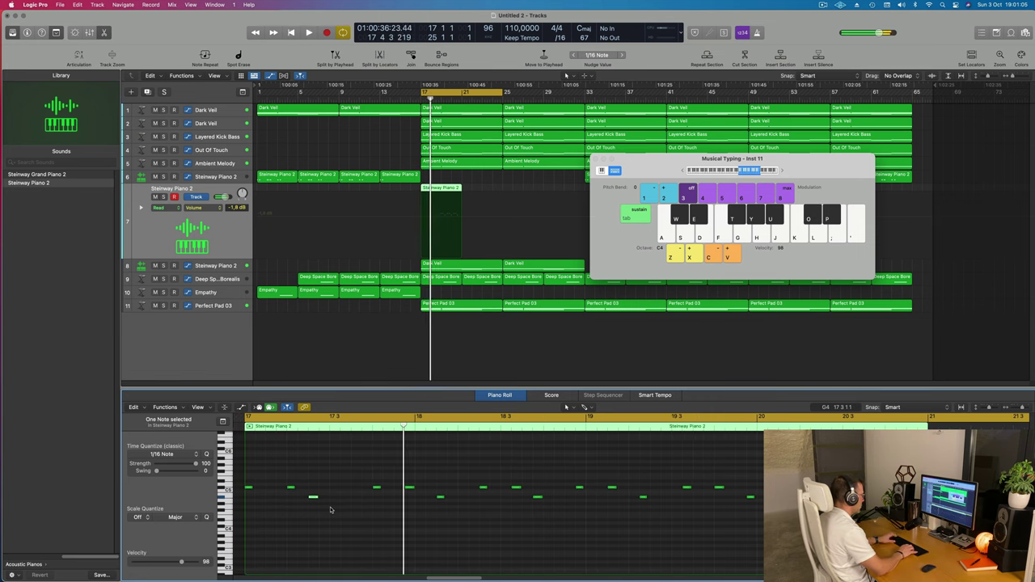
{"action": "key", "text": "alt+Left"}
{"action": "key", "text": "alt+Right"}
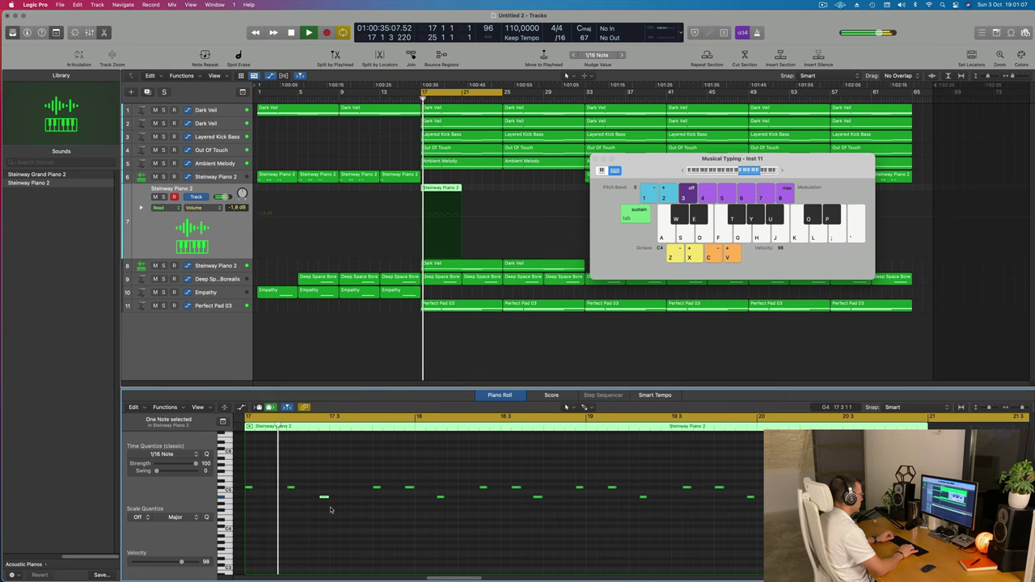
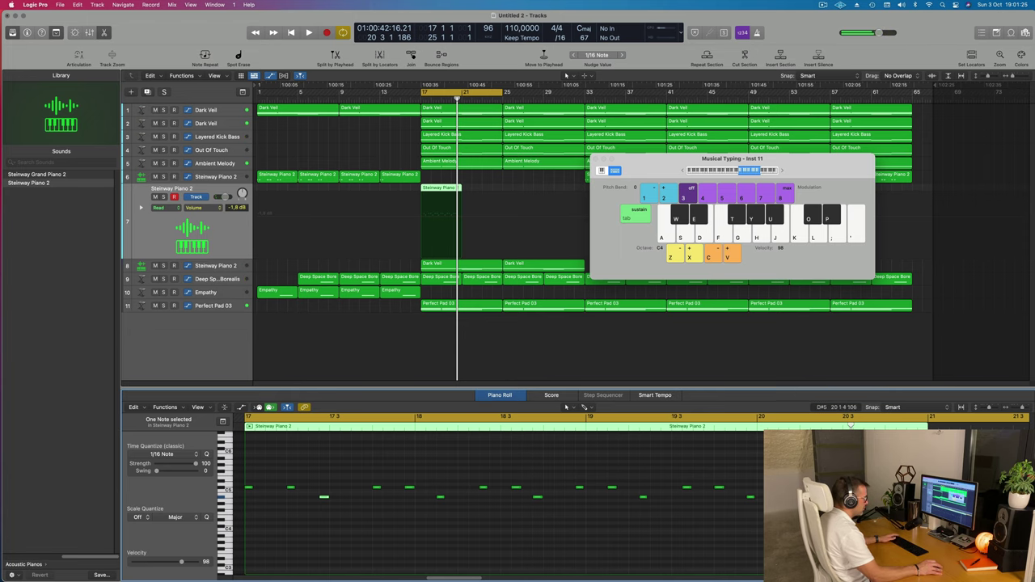
Step: Move the Musical Typing keyboard out of the way and listen to the piano phrase from bar 17 into bar 20
{"action": "scroll", "coordinate": [463, 218], "scroll_direction": "up", "scroll_amount": 5}
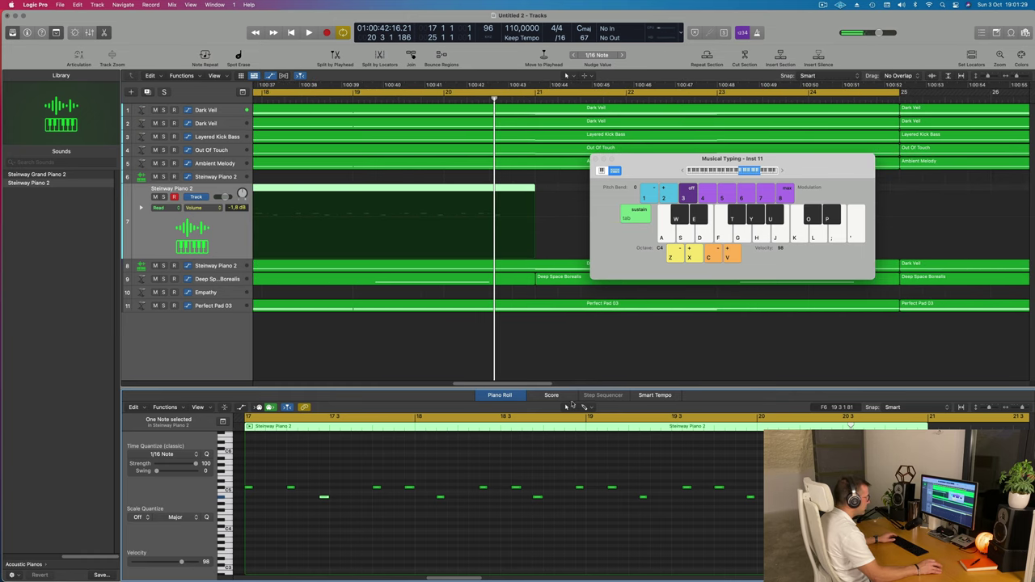
{"action": "left_click", "coordinate": [585, 426]}
{"action": "key", "text": "space"}
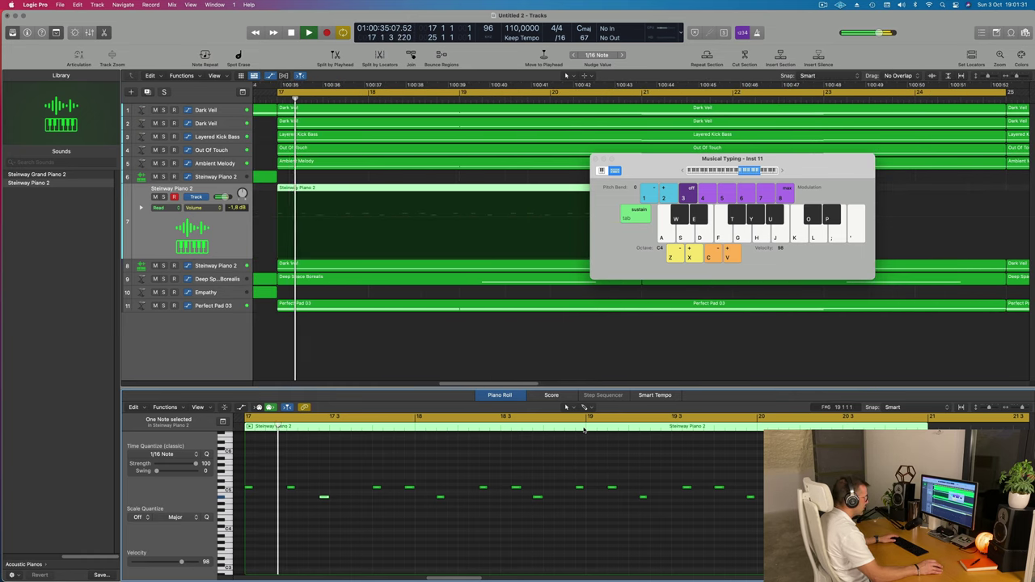
{"action": "left_click_drag", "start_coordinate": [665, 170], "coordinate": [1021, 179]}
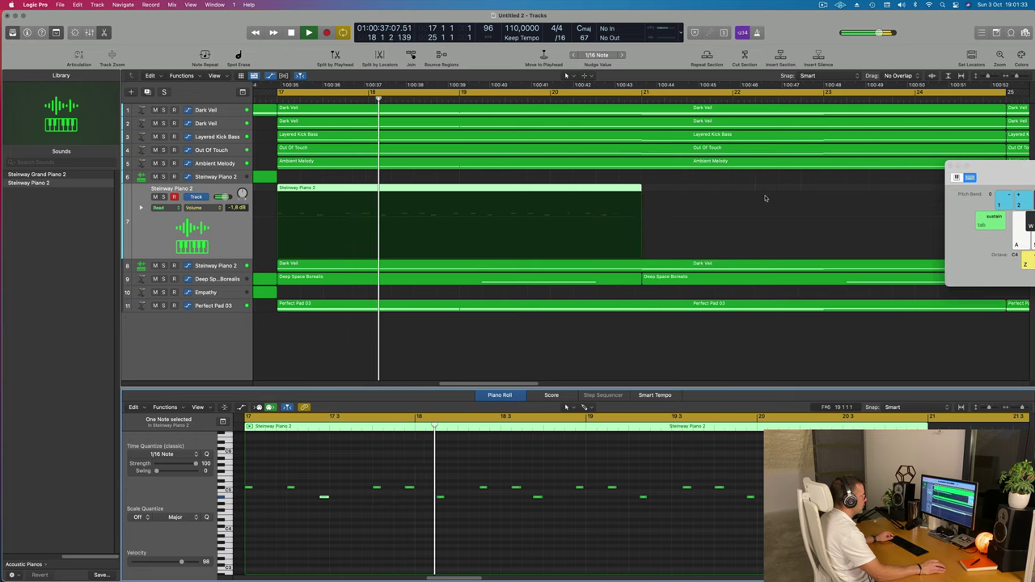
{"action": "scroll", "coordinate": [607, 226], "scroll_direction": "down", "scroll_amount": 2}
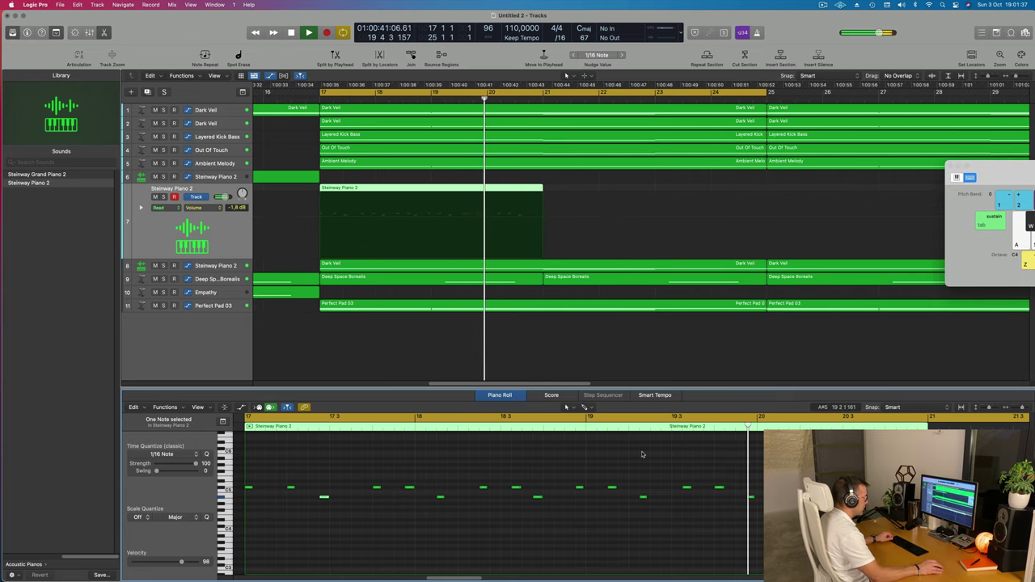
{"action": "key", "text": "space"}
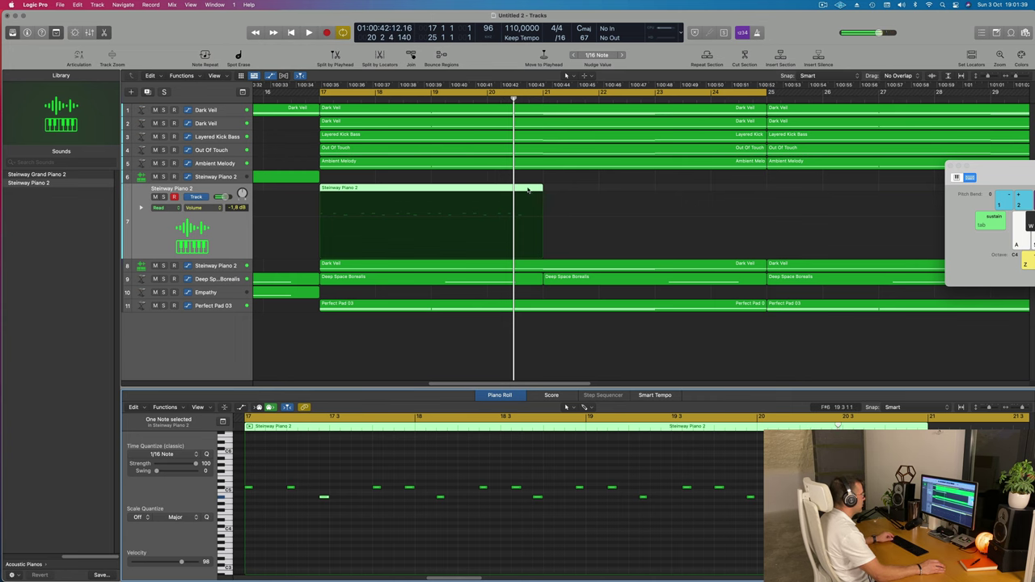
Step: Split the piano region at 19 3 and 20 3, and delete everything after 20 3
{"action": "scroll", "coordinate": [528, 189], "scroll_direction": "up", "scroll_amount": 2}
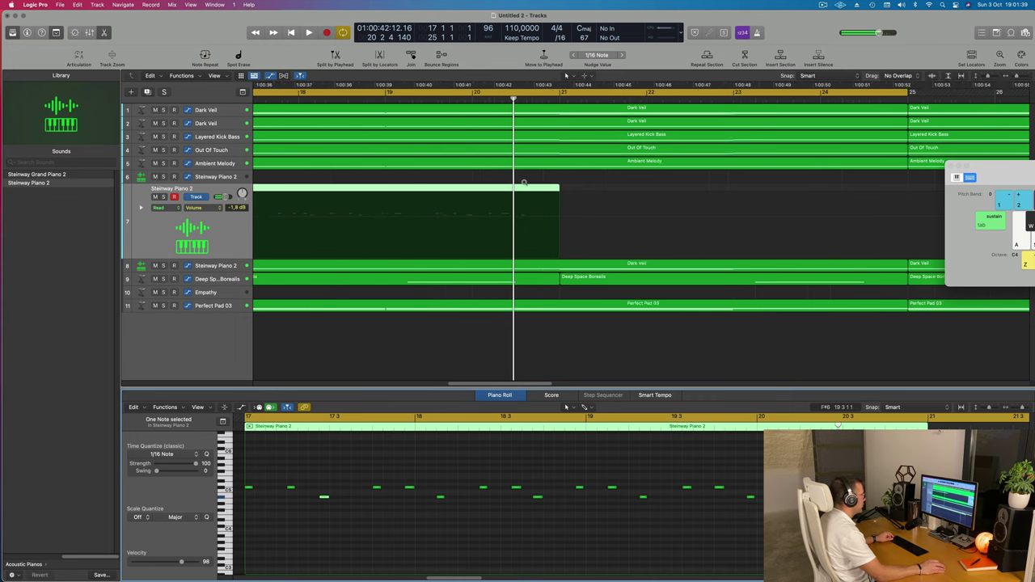
{"action": "left_click", "coordinate": [374, 188]}
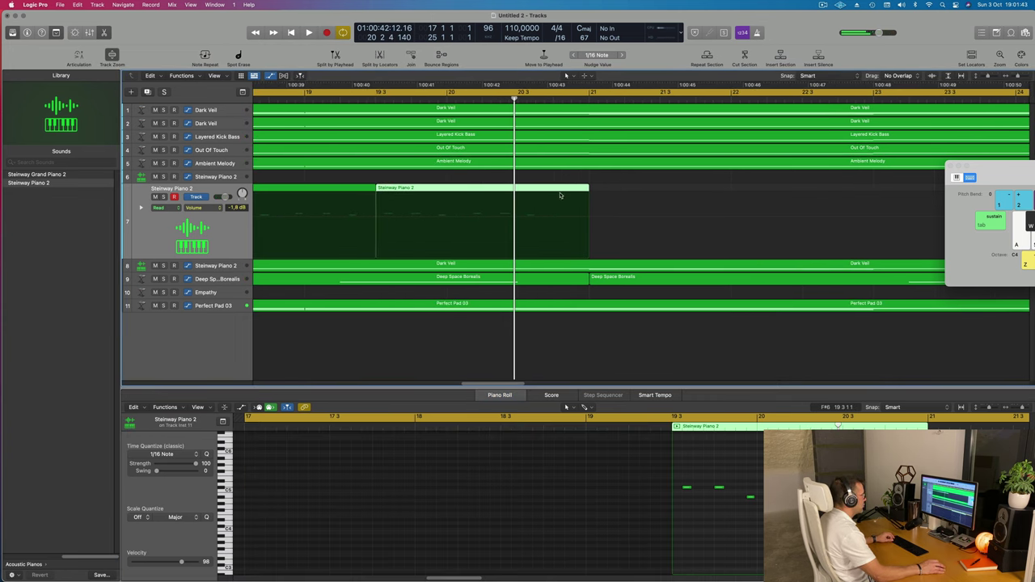
{"action": "left_click", "coordinate": [518, 187]}
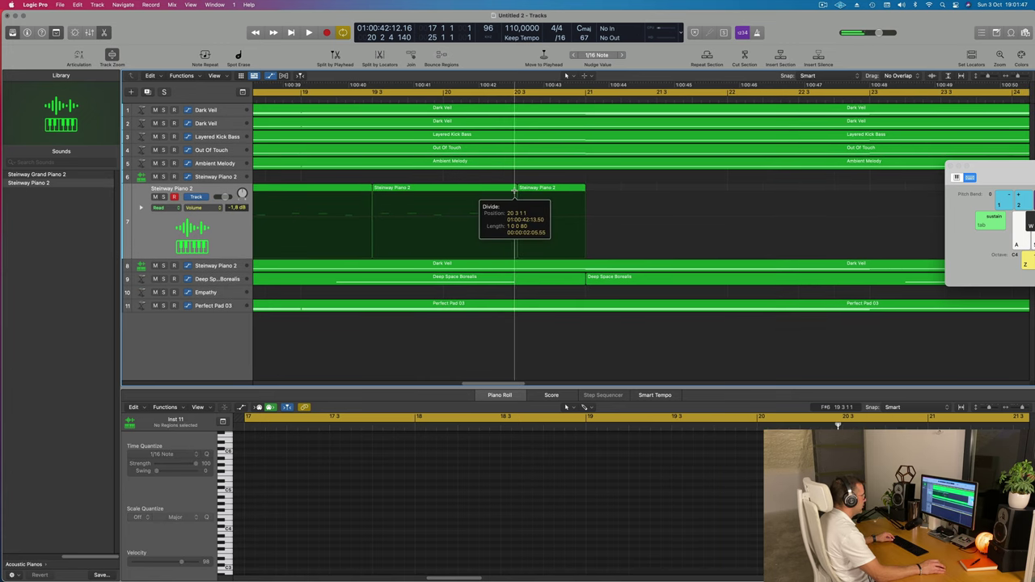
{"action": "left_click_drag", "start_coordinate": [619, 187], "coordinate": [513, 213]}
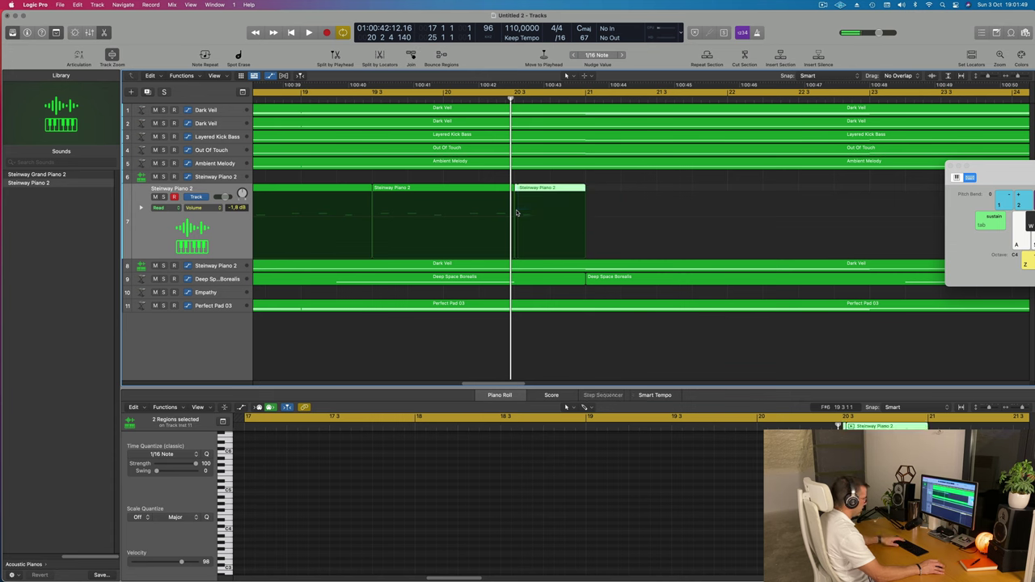
{"action": "key", "text": "Delete"}
{"action": "key", "text": "super+Left"}
{"action": "key", "text": "super+Left"}
{"action": "key", "text": "super+Left"}
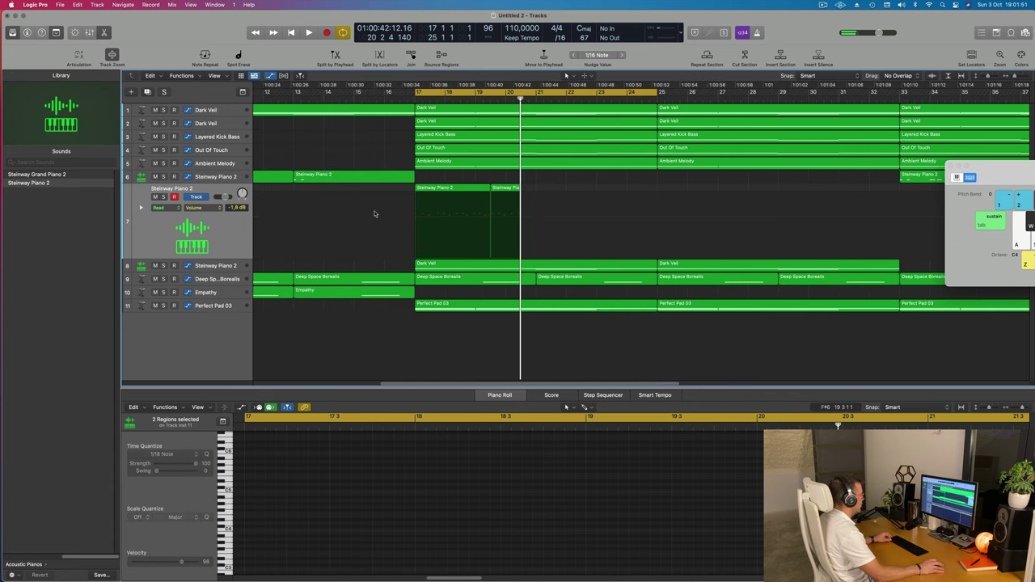
Step: Delete the piano section before 19 3, move the remaining one-bar section to start at bar 17 and play it
{"action": "left_click", "coordinate": [435, 190]}
{"action": "key", "text": "Delete"}
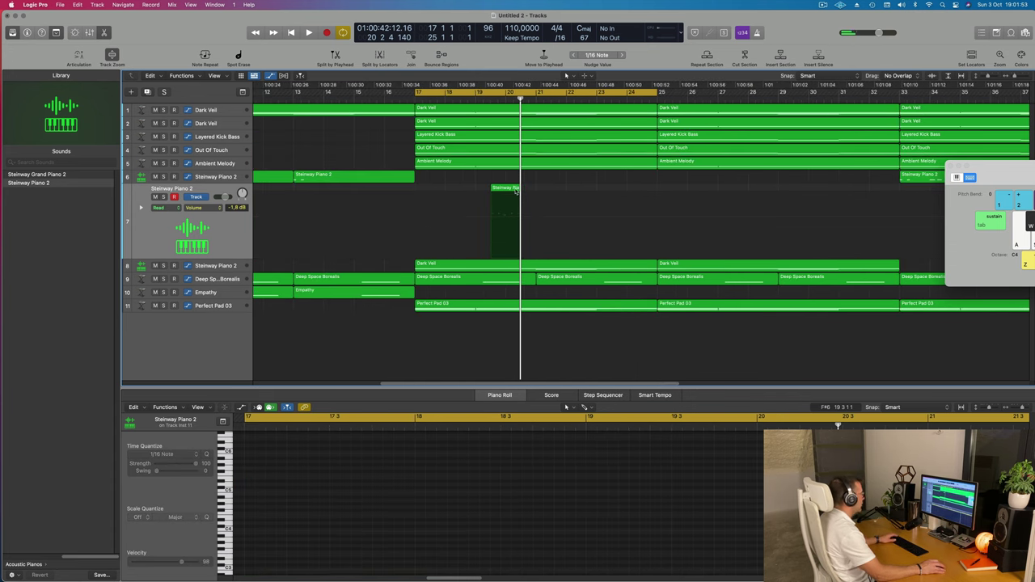
{"action": "left_click_drag", "start_coordinate": [516, 190], "coordinate": [440, 191]}
{"action": "key", "text": "space"}
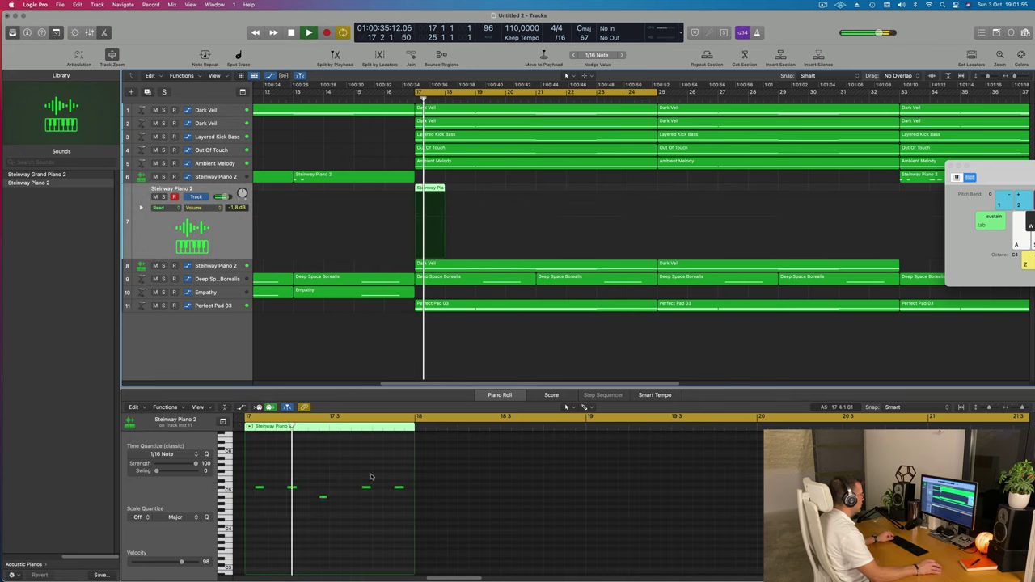
Step: Replay the one-bar piano phrase from bar 17 several times while examining its notes in the Piano Roll
{"action": "scroll", "coordinate": [371, 477], "scroll_direction": "up", "scroll_amount": 3}
{"action": "key", "text": "space"}
{"action": "scroll", "coordinate": [310, 530], "scroll_direction": "down", "scroll_amount": 5}
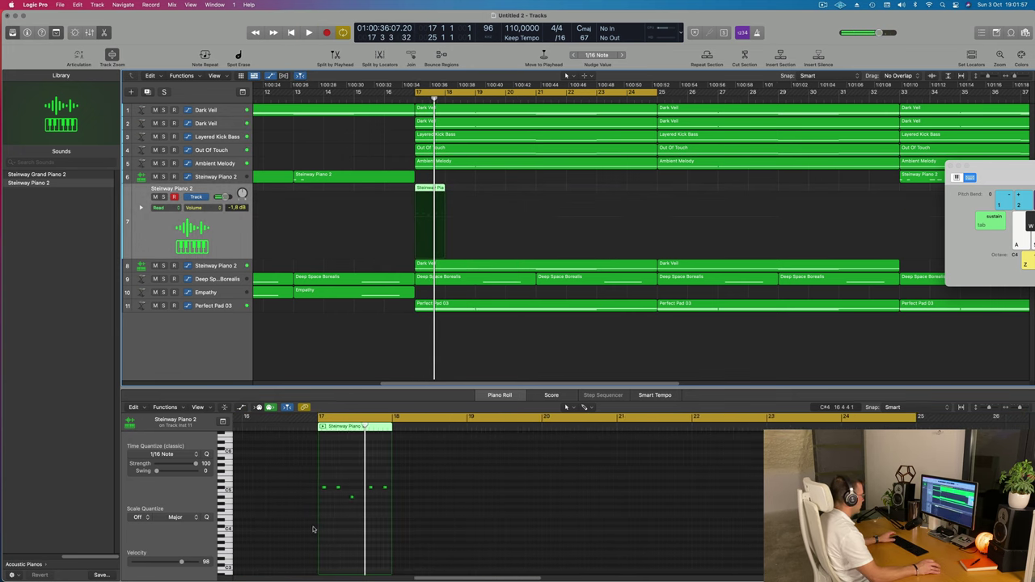
{"action": "key", "text": "space"}
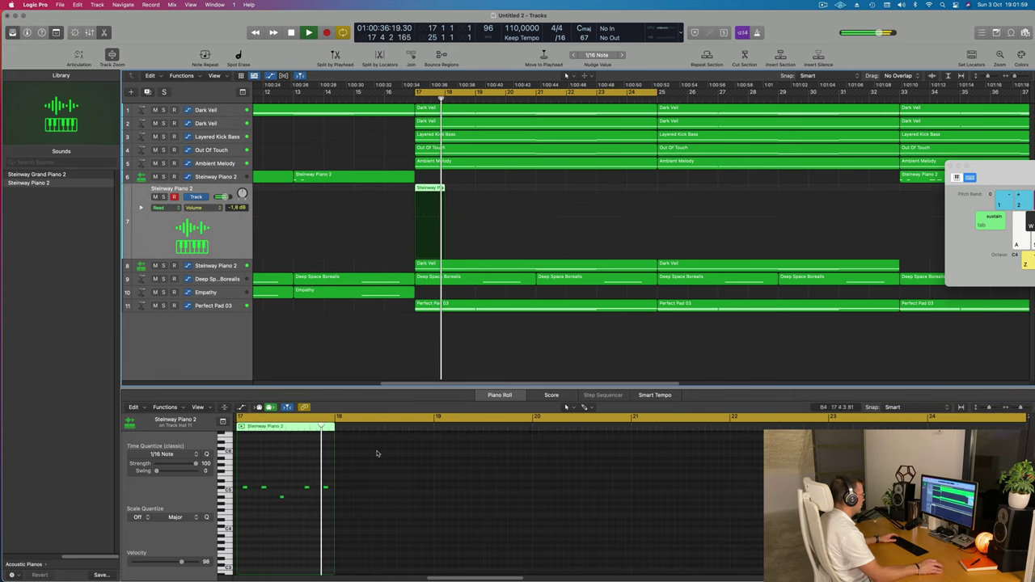
{"action": "key", "text": "space"}
{"action": "key", "text": "space"}
{"action": "key", "text": "space"}
{"action": "key", "text": "space"}
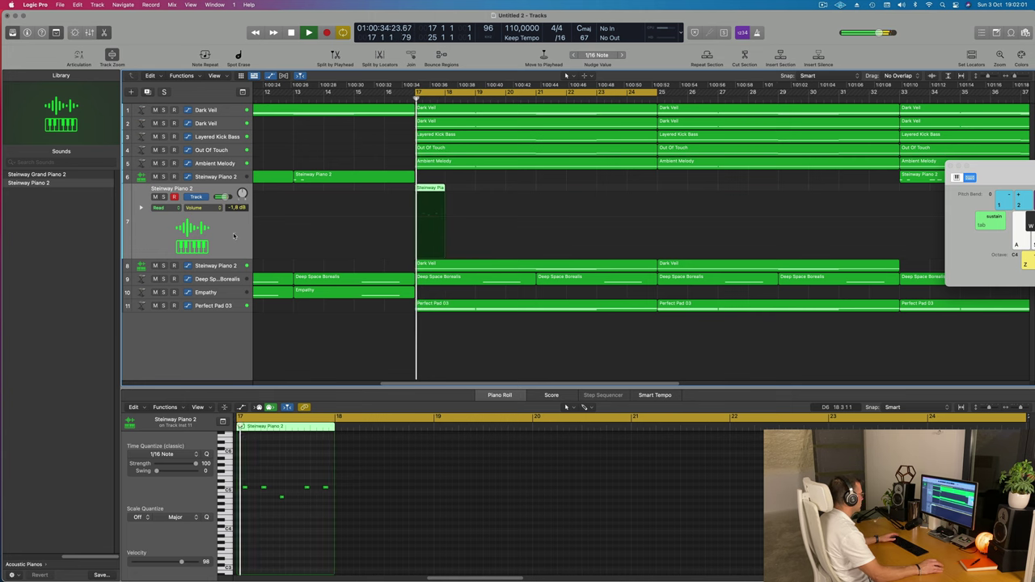
{"action": "key", "text": "space"}
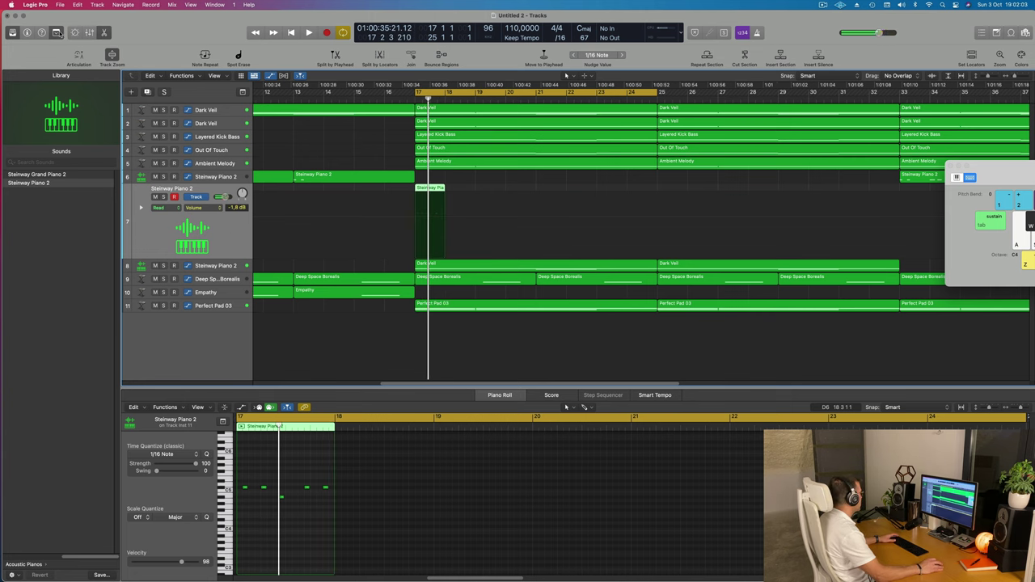
Step: Show the inspector with the piano's channel strip, set the piano track's volume to -5.0 dB and replay the phrase
{"action": "left_click", "coordinate": [42, 32]}
{"action": "left_click", "coordinate": [27, 33]}
{"action": "key", "text": "space"}
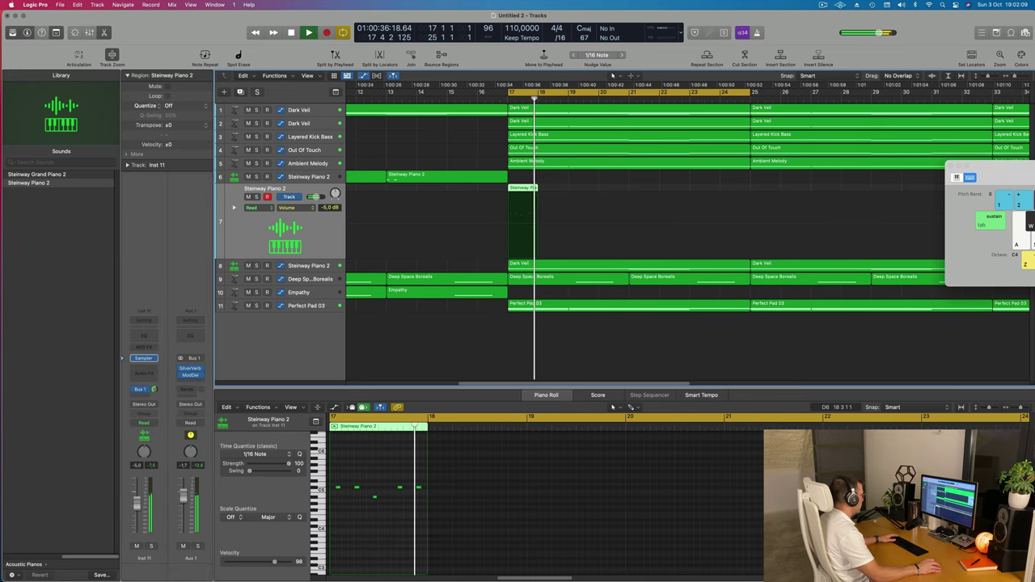
Step: Replay the one-bar piano phrase, nudge all five of its notes to one sixteenth earlier and play it
{"action": "key", "text": "space"}
{"action": "key", "text": "space"}
{"action": "scroll", "coordinate": [368, 517], "scroll_direction": "up", "scroll_amount": 3}
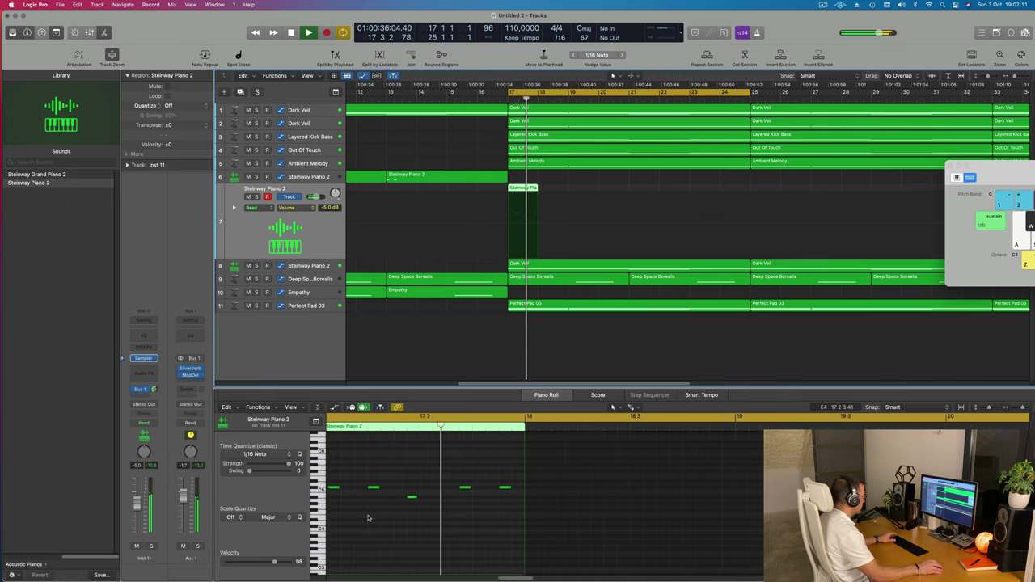
{"action": "key", "text": "space"}
{"action": "scroll", "coordinate": [452, 517], "scroll_direction": "left", "scroll_amount": 2}
{"action": "left_click", "coordinate": [560, 530]}
{"action": "key", "text": "super+a"}
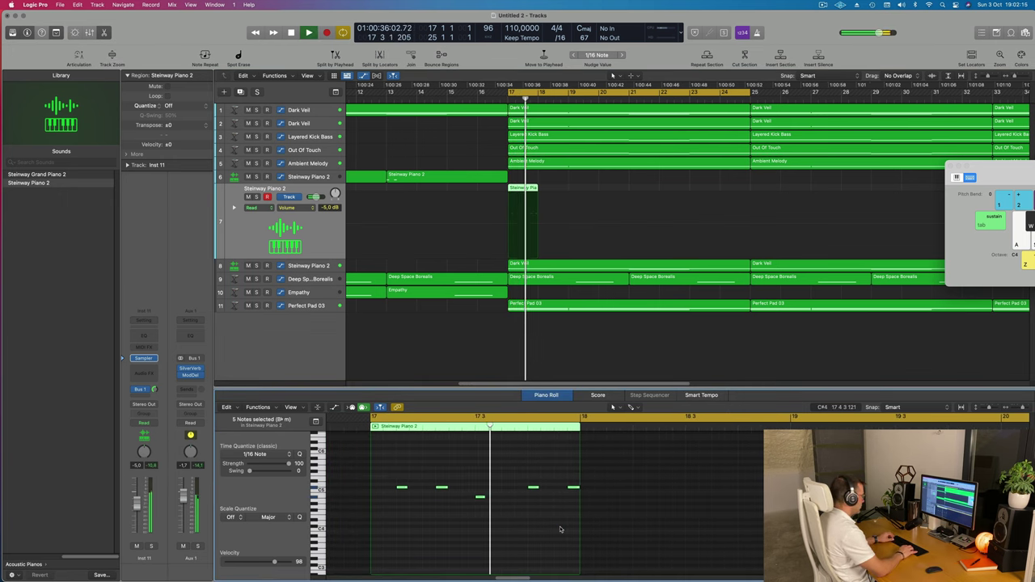
{"action": "key", "text": "alt+Left"}
{"action": "key", "text": "alt+Left"}
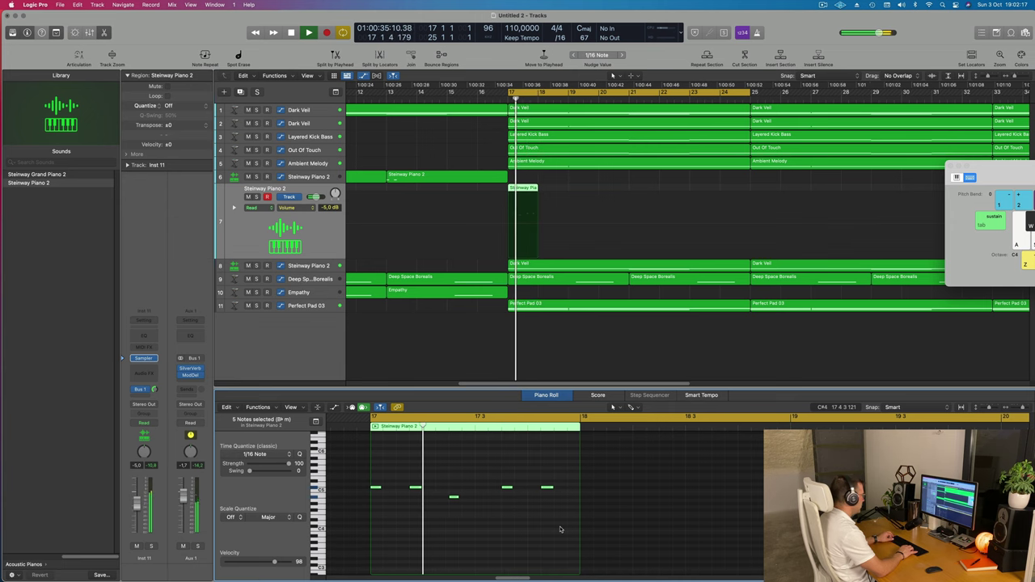
{"action": "key", "text": "alt+Right"}
{"action": "key", "text": "space"}
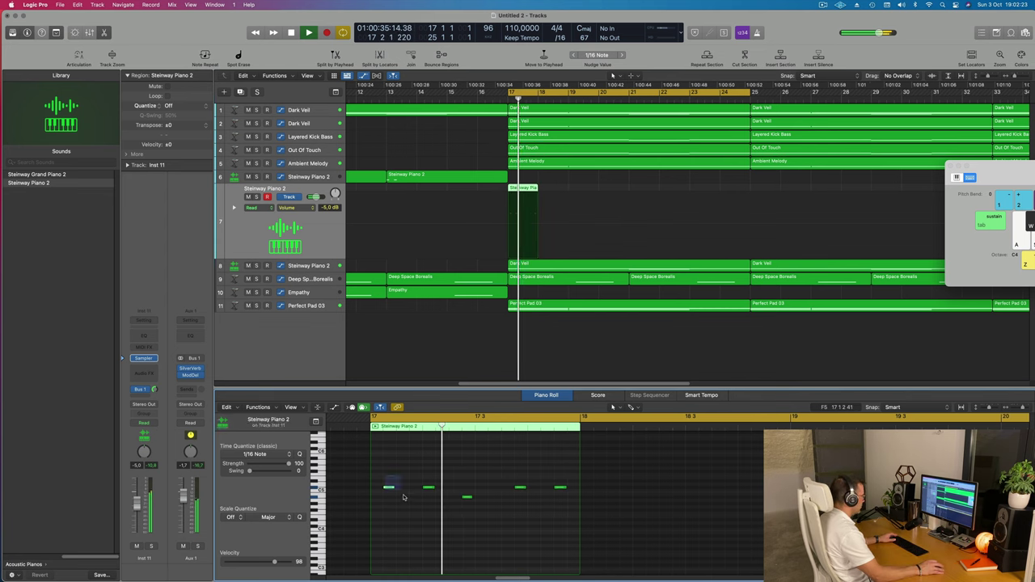
Step: Try the piano phrase's first note one sixteenth later, replay it, then move the note back and listen once more
{"action": "left_click_drag", "start_coordinate": [389, 487], "coordinate": [403, 487]}
{"action": "key", "text": "space"}
{"action": "key", "text": "space"}
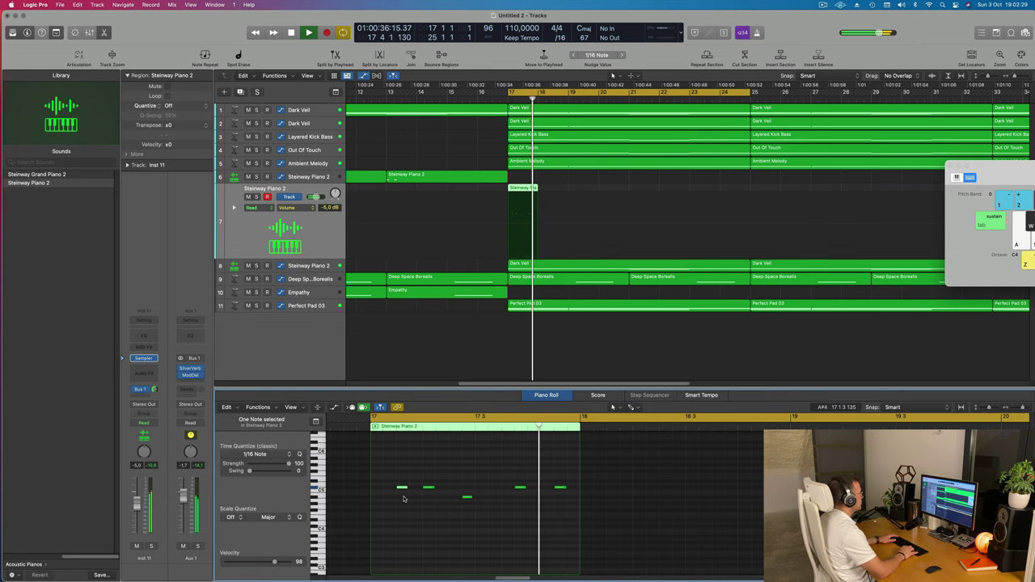
{"action": "key", "text": "space"}
{"action": "key", "text": "space"}
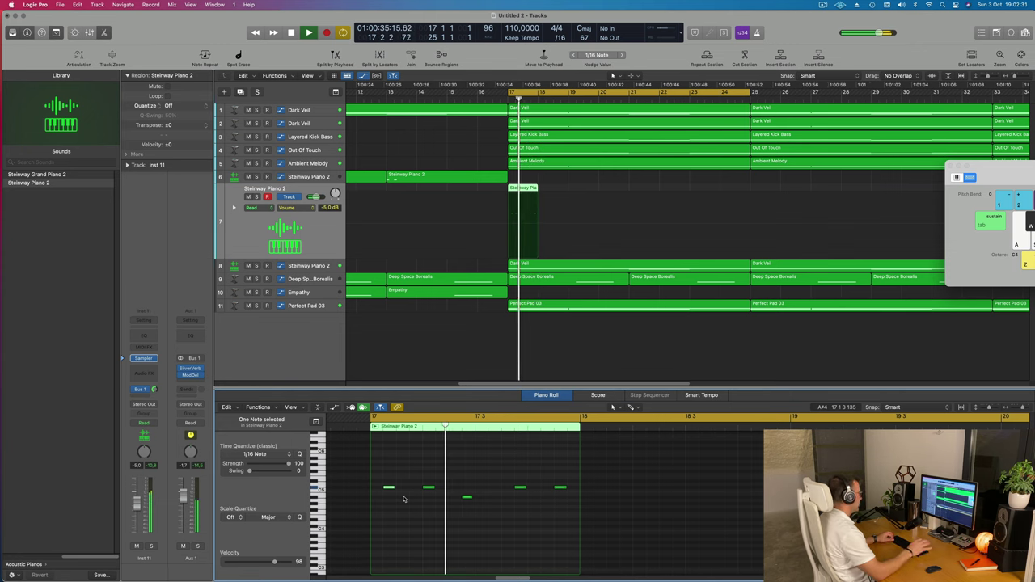
{"action": "key", "text": "space"}
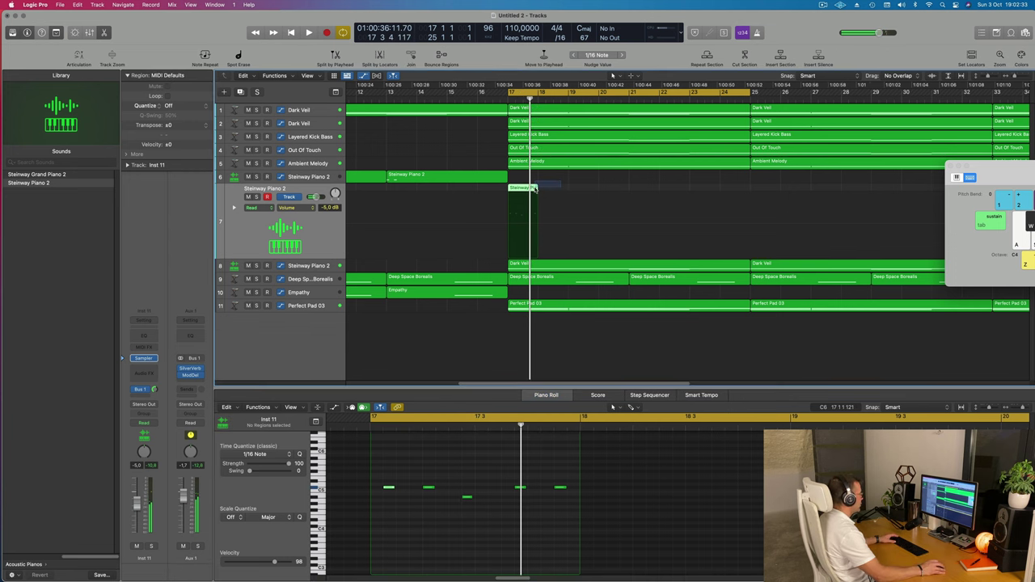
Step: Delete the one-bar piano region at bar 17 and play the arrangement without it
{"action": "key", "text": "Delete"}
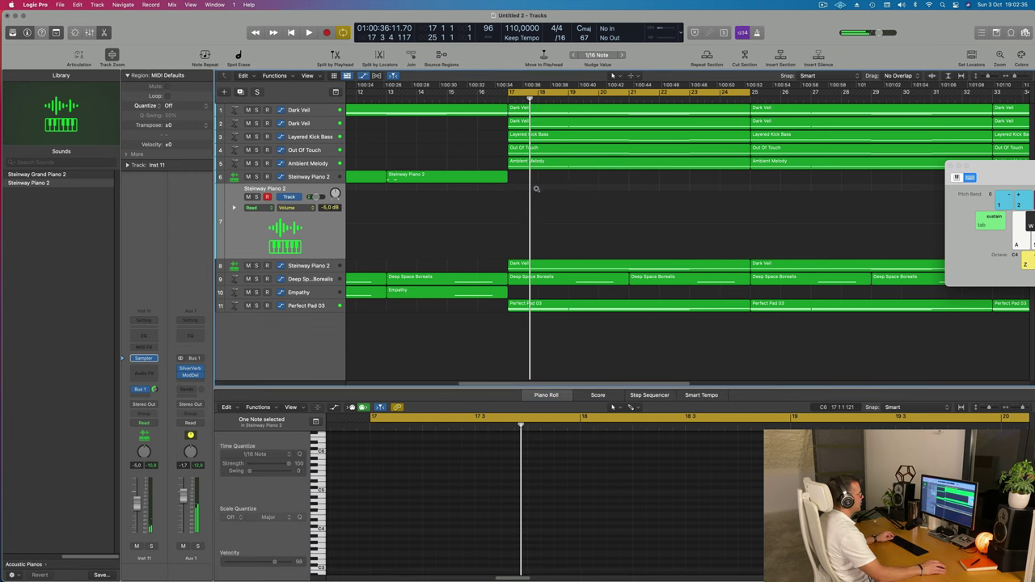
{"action": "left_click", "coordinate": [536, 190], "text": "ctrl+alt"}
{"action": "key", "text": "space"}
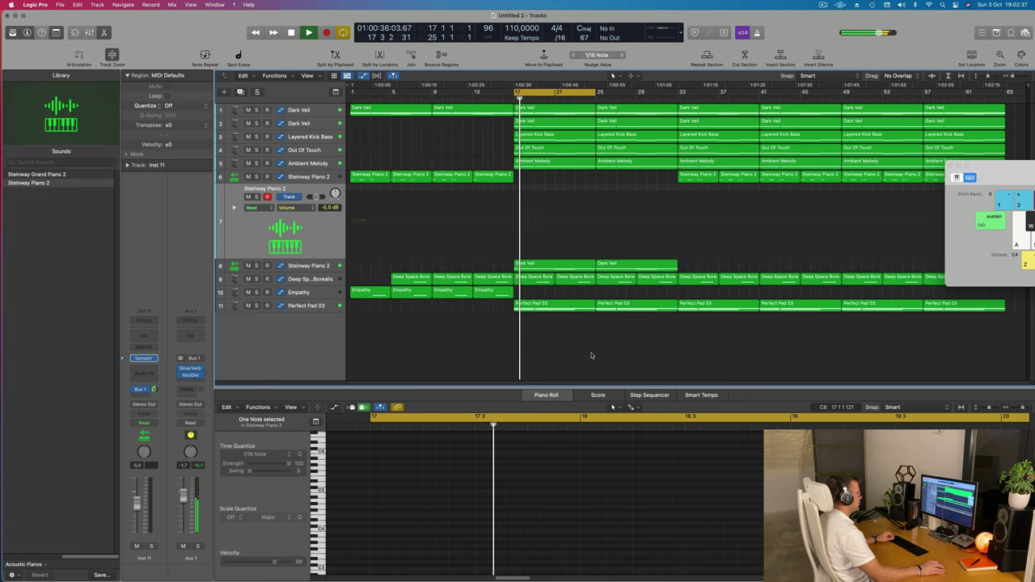
Step: Solo the Steinway Piano 2 track holding the Dark Veil regions to hear it alone, then unsolo it
{"action": "left_click", "coordinate": [321, 267]}
{"action": "left_click", "coordinate": [152, 547]}
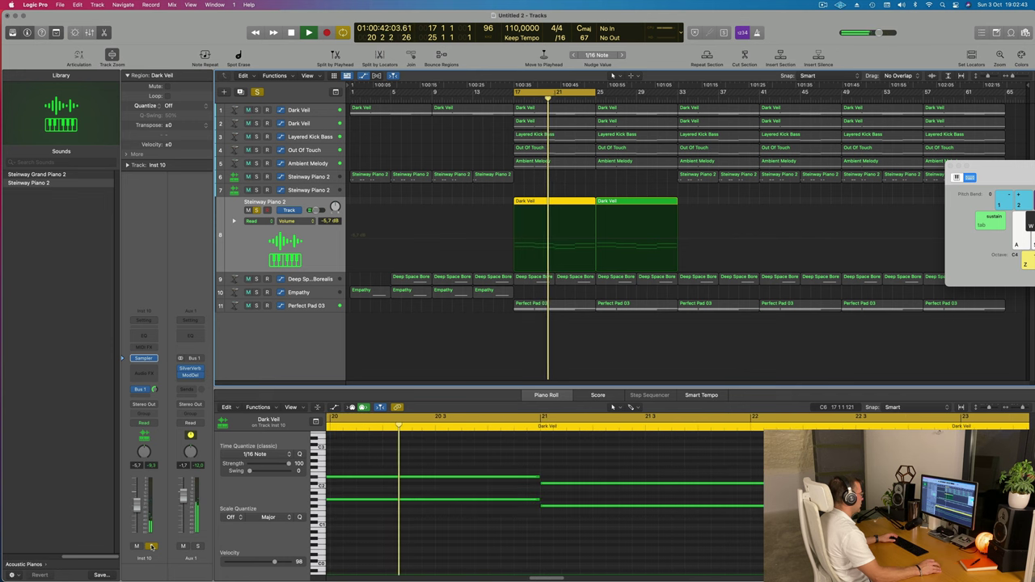
{"action": "left_click", "coordinate": [151, 547]}
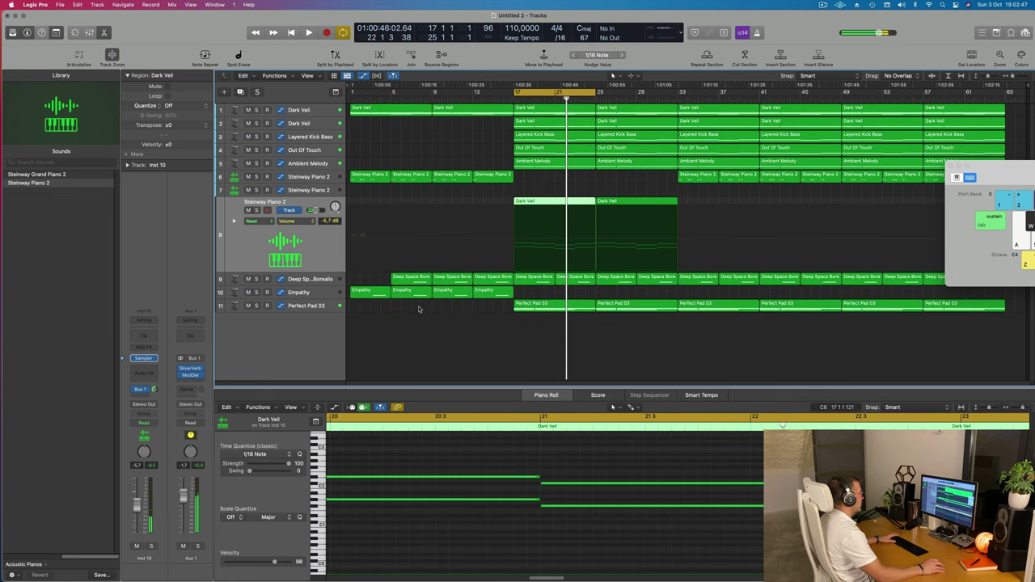
Step: Restart playback and briefly solo the Ambient Melody and Out Of Touch tracks to check their sounds
{"action": "key", "text": "space"}
{"action": "left_click", "coordinate": [296, 163]}
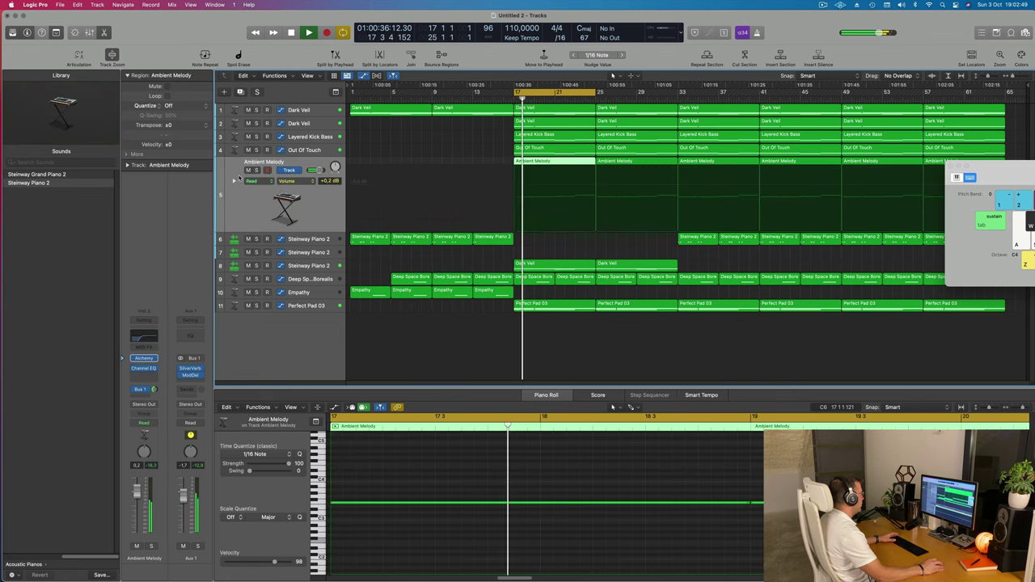
{"action": "left_click", "coordinate": [257, 170]}
{"action": "left_click", "coordinate": [257, 170]}
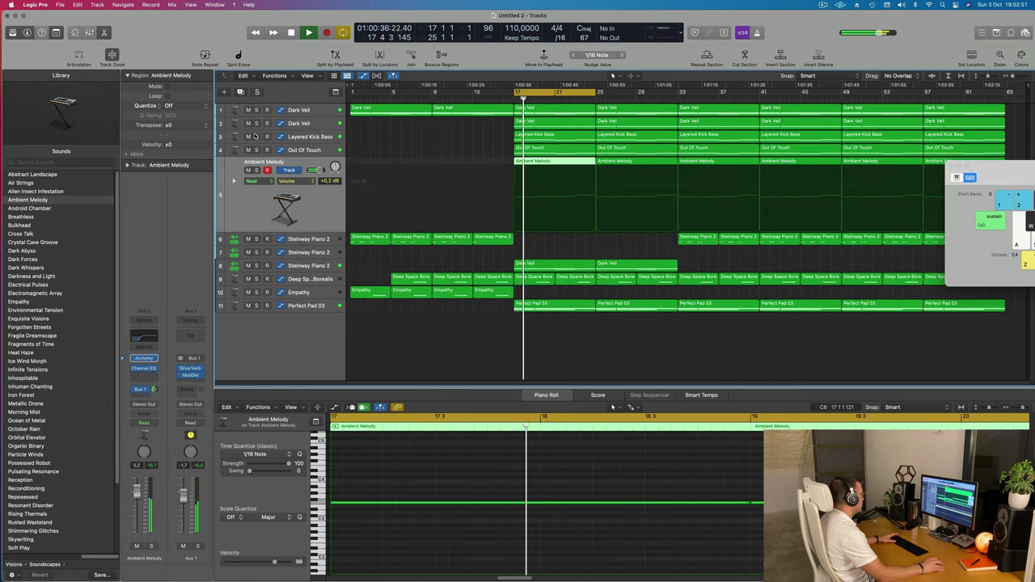
{"action": "left_click", "coordinate": [257, 169]}
{"action": "left_click", "coordinate": [257, 170]}
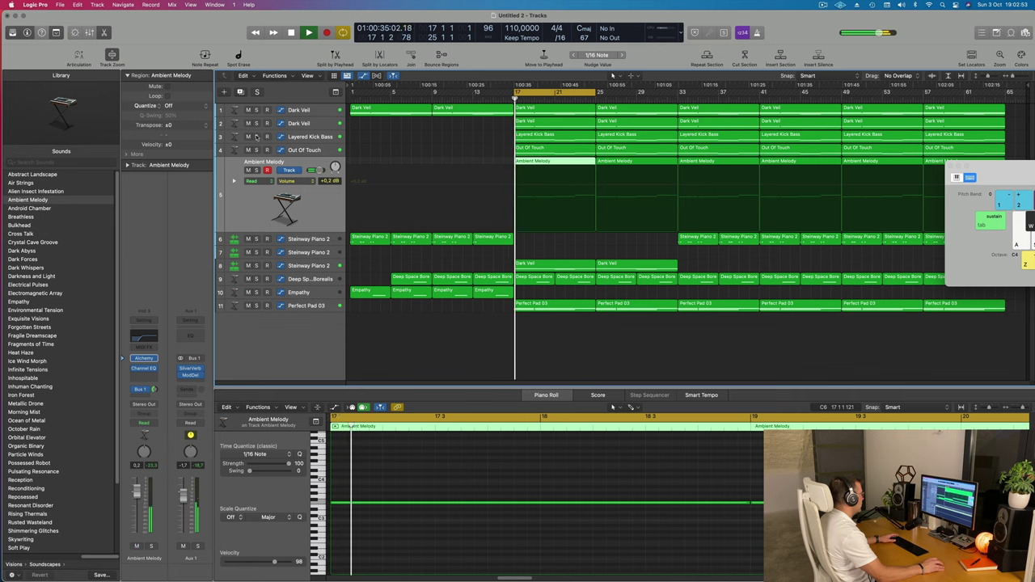
{"action": "left_click", "coordinate": [256, 150]}
{"action": "left_click", "coordinate": [257, 150]}
Step: Move the Layered Kick Bass track to the end of the track list, below Perfect Pad 03
{"action": "left_click", "coordinate": [309, 136]}
{"action": "left_click_drag", "start_coordinate": [314, 240], "coordinate": [283, 323]}
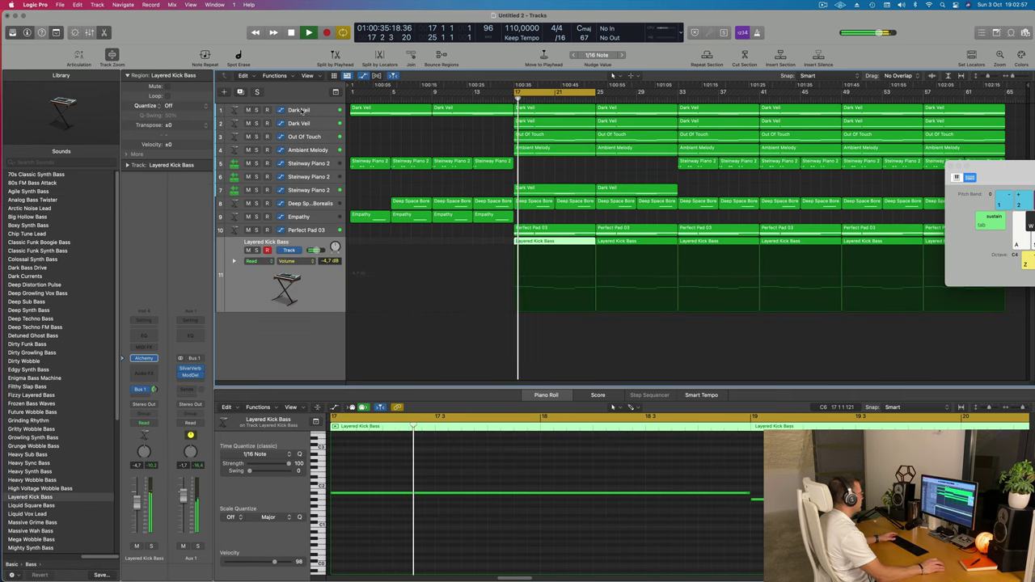
Step: Rename the first Dark Veil track as Main Pad
{"action": "left_click", "coordinate": [265, 108]}
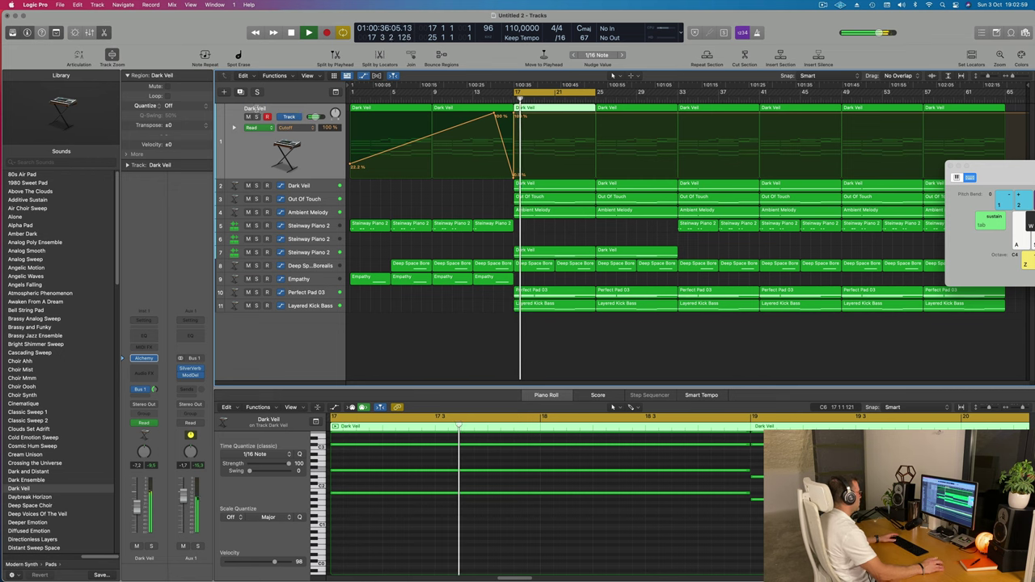
{"action": "double_click", "coordinate": [255, 107]}
{"action": "type", "text": "Main Pad"}
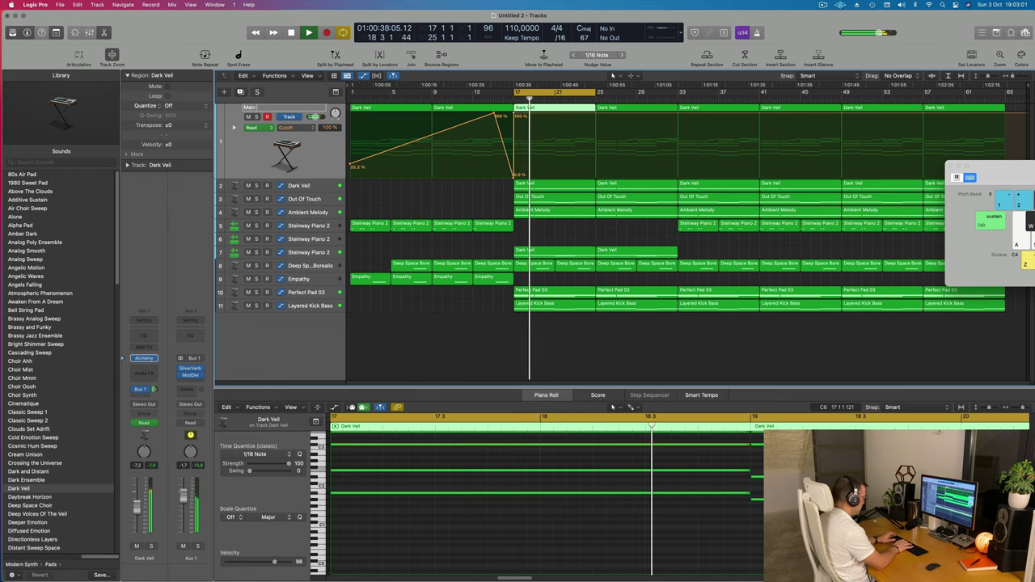
{"action": "key", "text": "Return"}
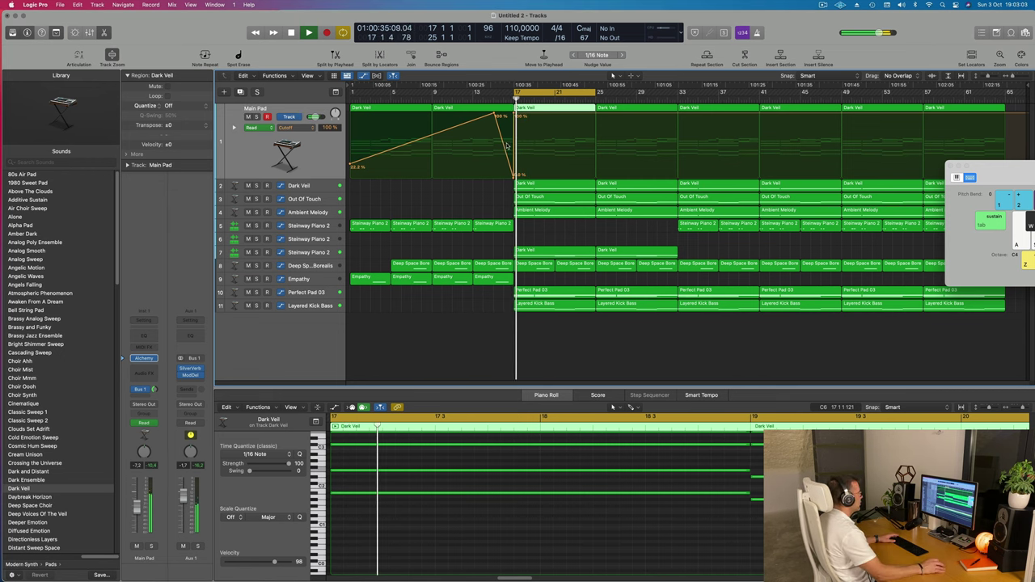
Step: Extend the cycle to bar 33 and automate Main Pad's Cutoff down to about 39.9 % at bar 25 and back up at bar 33
{"action": "left_click", "coordinate": [596, 115]}
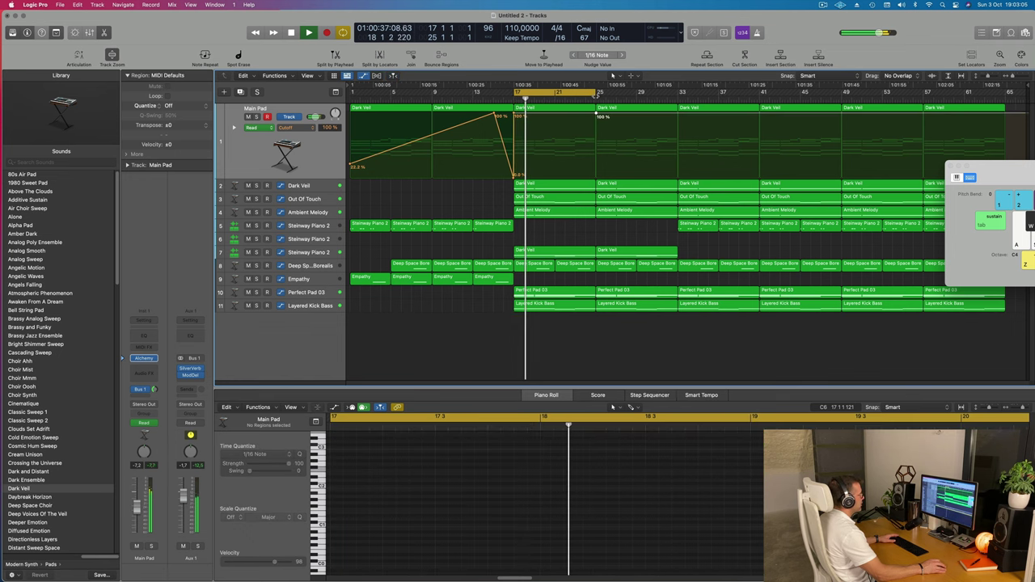
{"action": "left_click_drag", "start_coordinate": [597, 94], "coordinate": [680, 101]}
{"action": "left_click_drag", "start_coordinate": [596, 115], "coordinate": [596, 154]}
{"action": "left_click", "coordinate": [677, 153]}
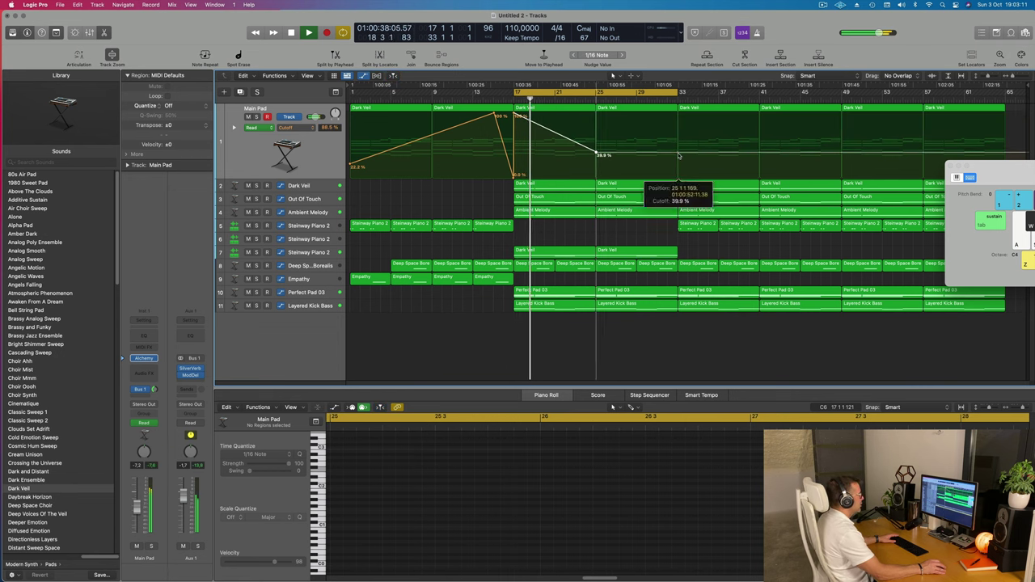
{"action": "left_click_drag", "start_coordinate": [677, 154], "coordinate": [678, 115]}
Step: Solo the remaining Dark Veil track, open its Alchemy instrument to check the preset and rename the track Space Piano
{"action": "left_click", "coordinate": [320, 186]}
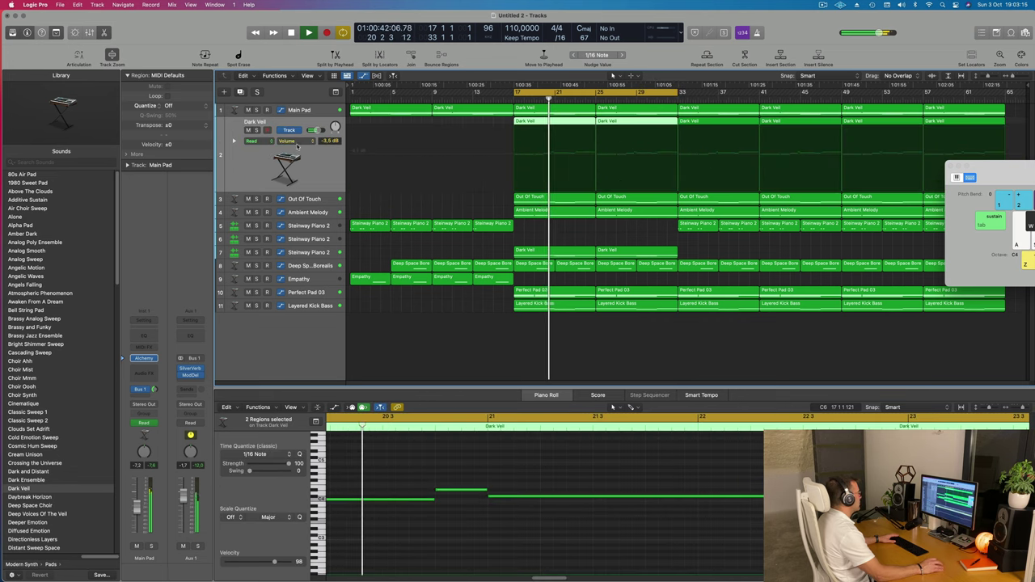
{"action": "left_click", "coordinate": [257, 131]}
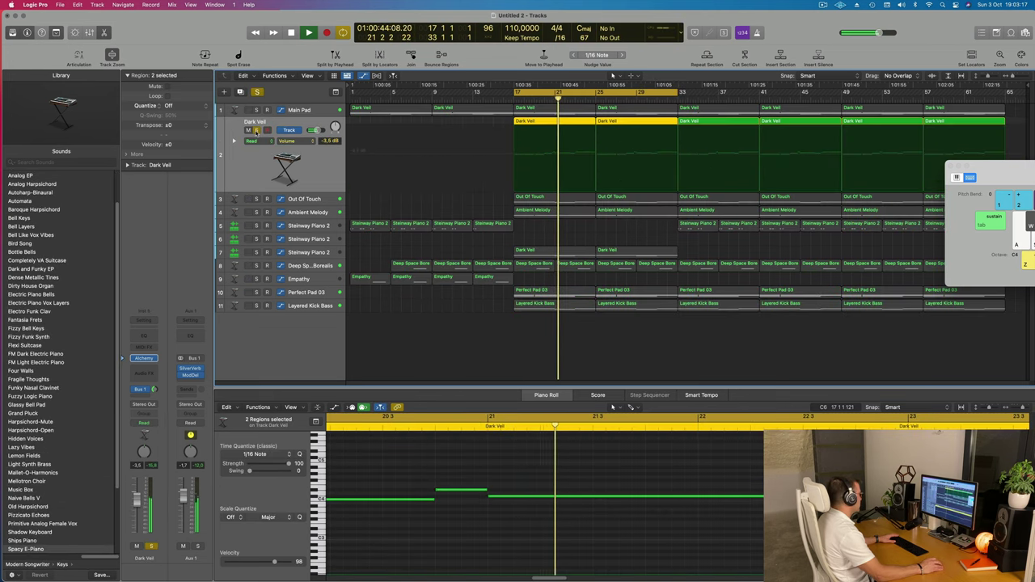
{"action": "left_click", "coordinate": [145, 359]}
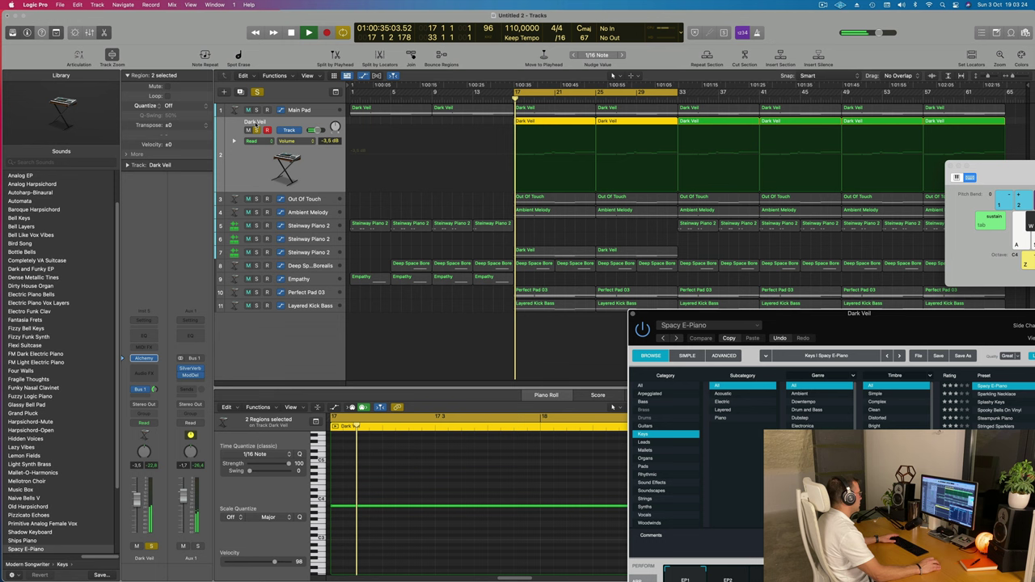
{"action": "left_click", "coordinate": [257, 131]}
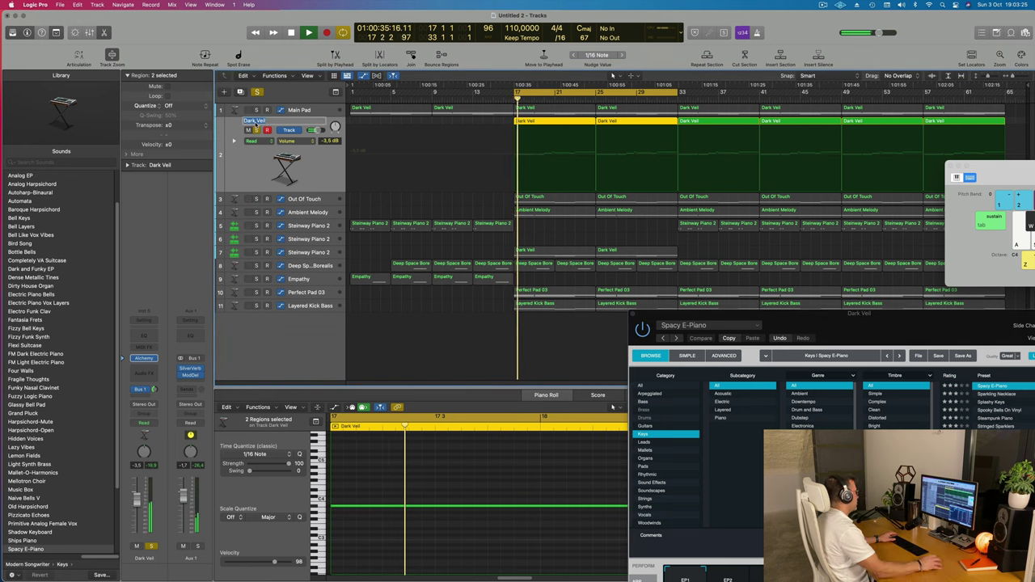
{"action": "type", "text": "Space Piano"}
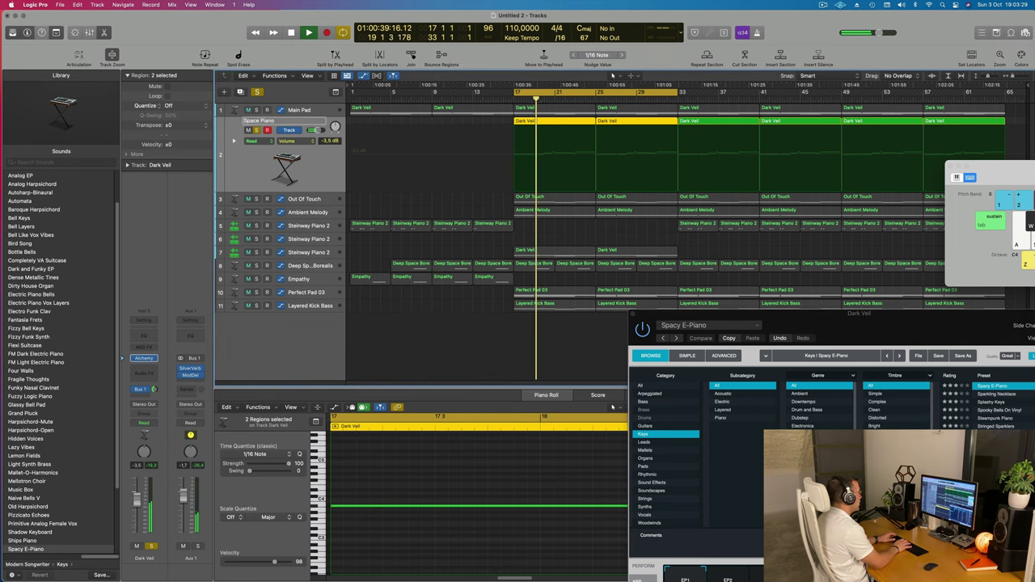
{"action": "key", "text": "Return"}
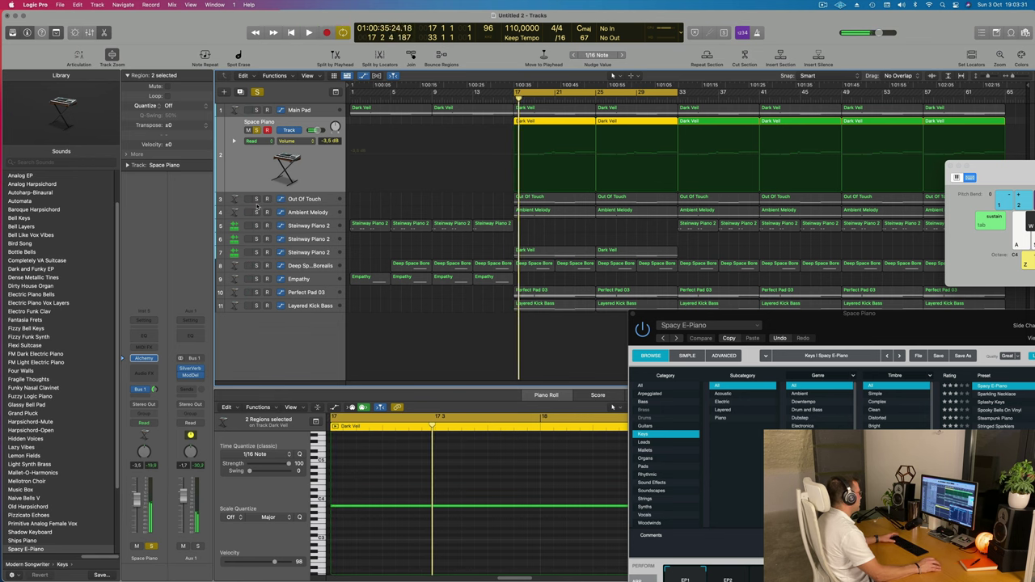
Step: Unsolo Space Piano, solo the Out Of Touch track from bar 17 and rename it Brassy
{"action": "key", "text": "Return"}
{"action": "key", "text": "Return"}
{"action": "left_click", "coordinate": [257, 200]}
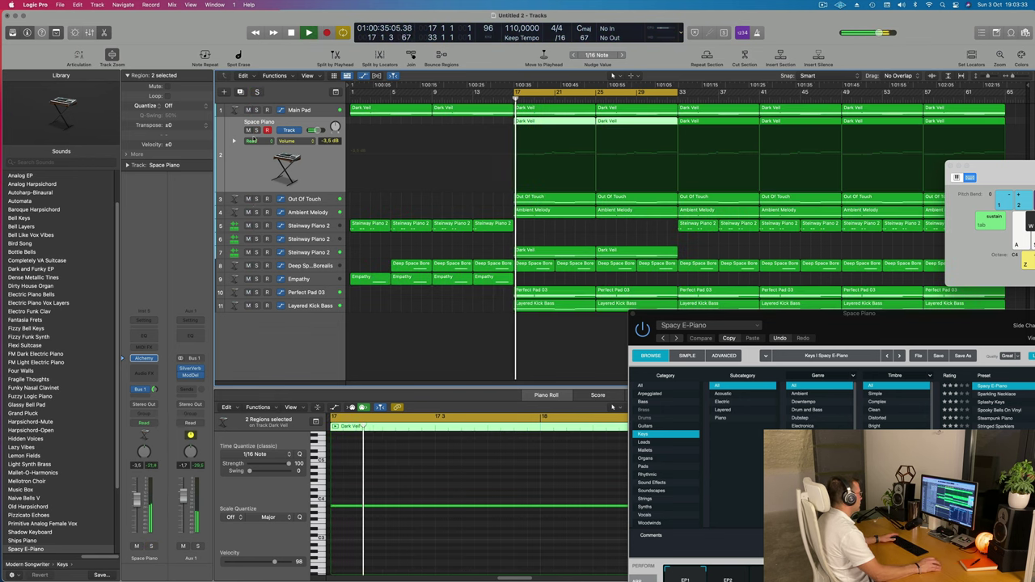
{"action": "key", "text": "Return"}
{"action": "left_click", "coordinate": [315, 202]}
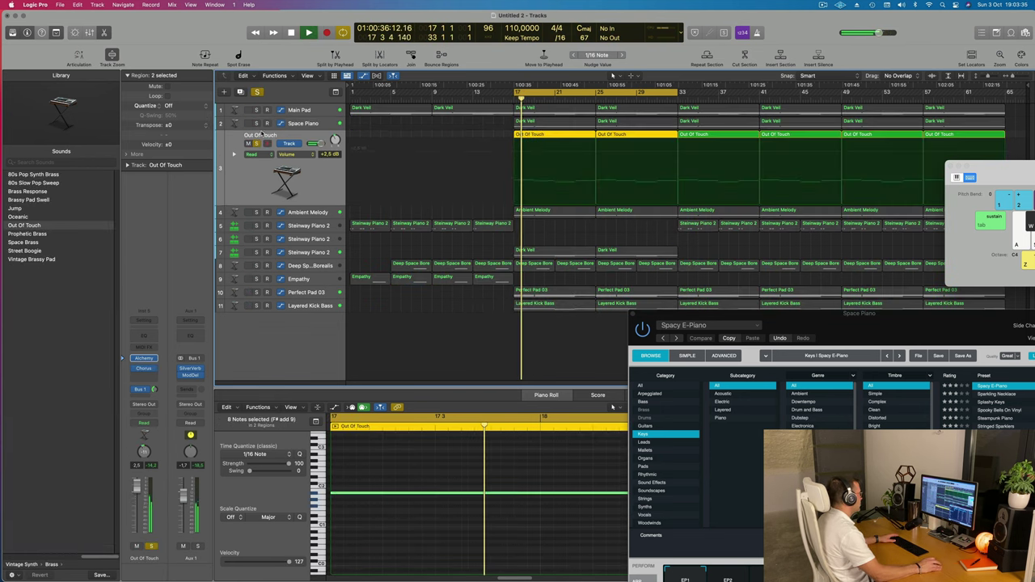
{"action": "double_click", "coordinate": [259, 134]}
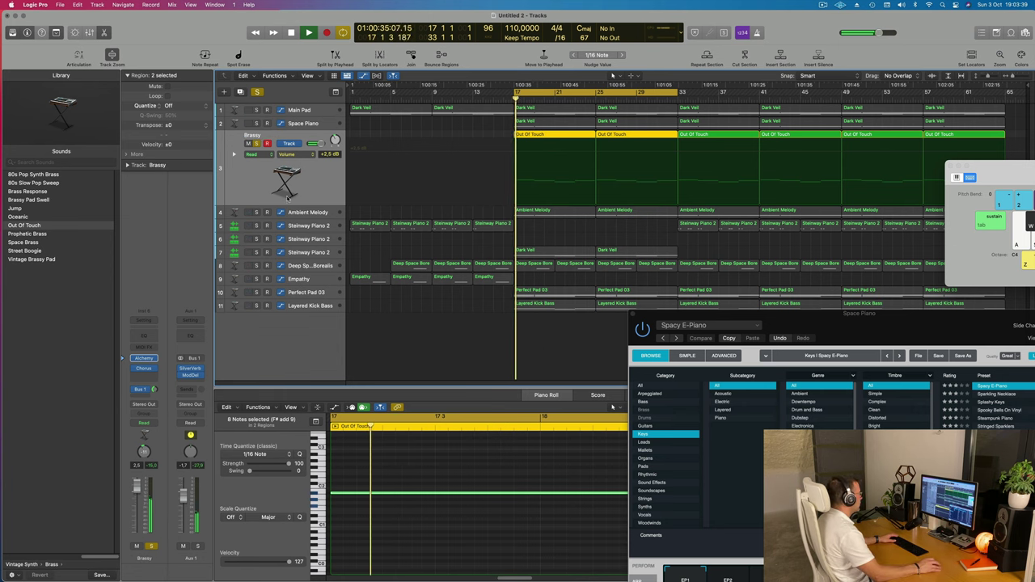
Step: Solo Ambient Melody in place of Brassy and rename the Steinway Piano 2 track directly below it as Main Piano
{"action": "left_click", "coordinate": [308, 212]}
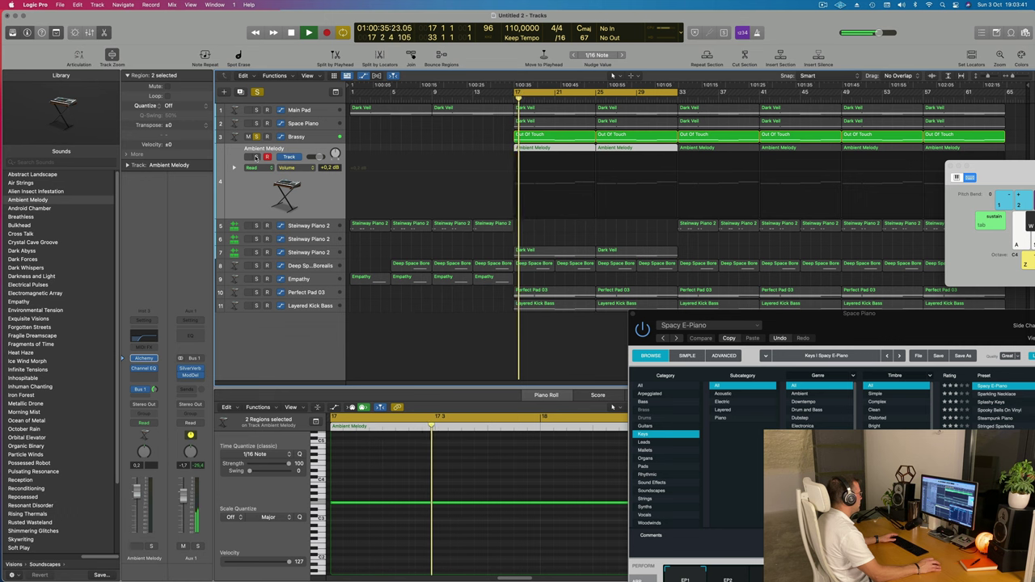
{"action": "left_click", "coordinate": [255, 156]}
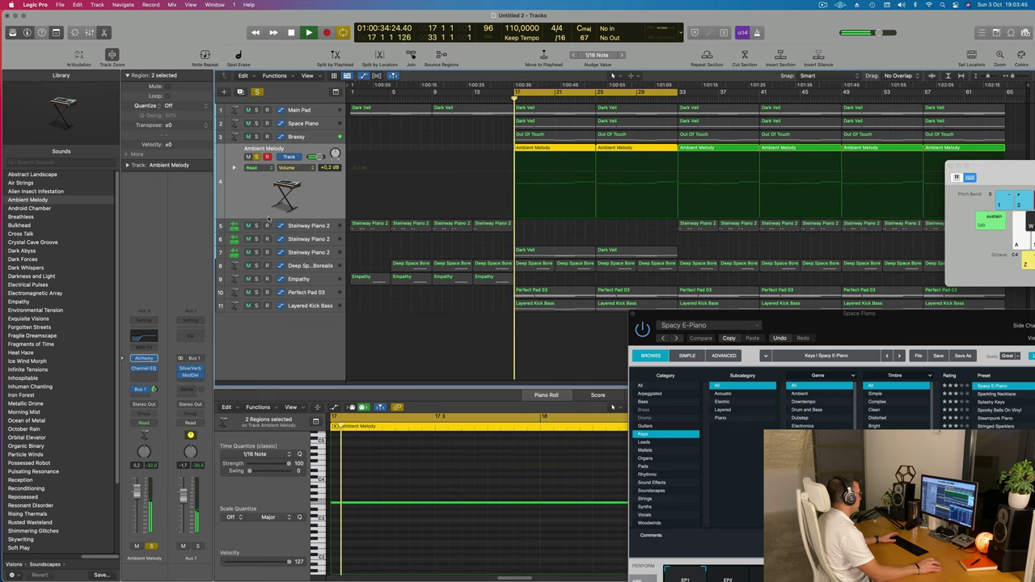
{"action": "left_click", "coordinate": [306, 229]}
{"action": "double_click", "coordinate": [265, 161]}
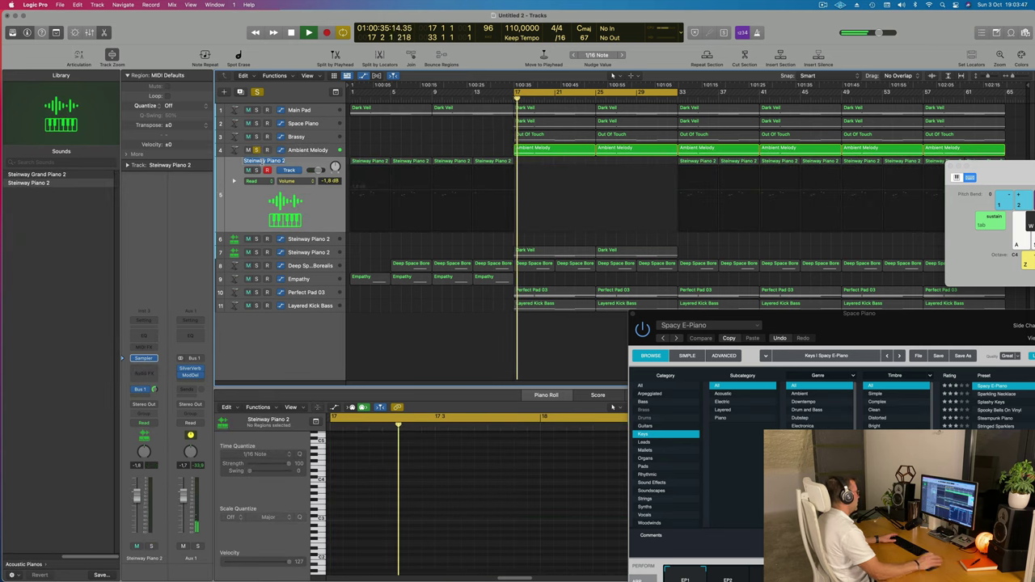
{"action": "key", "text": "BackSpace"}
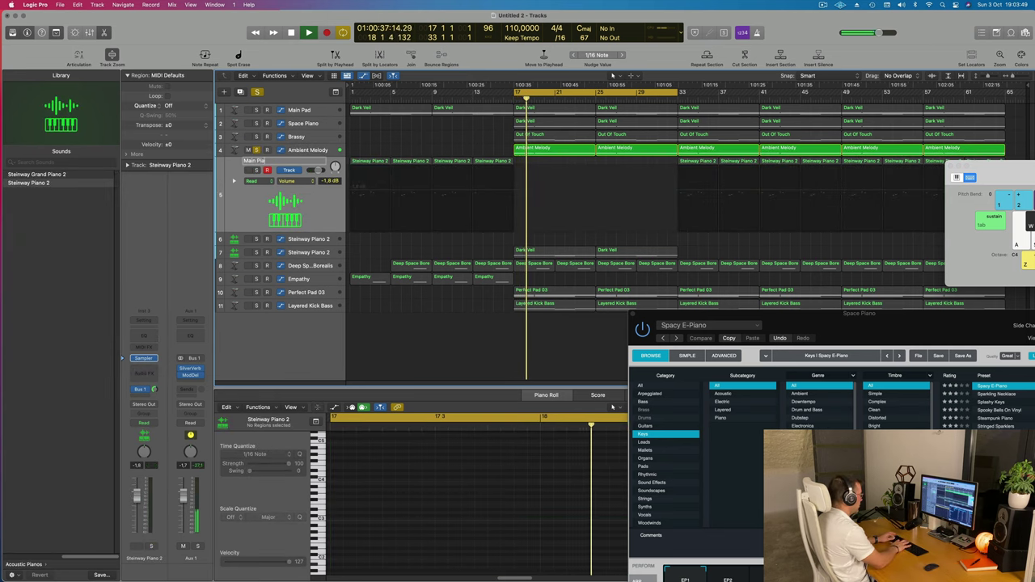
Step: Unsolo Ambient Melody and solo the Steinway Piano 2 track that holds the Dark Veil regions
{"action": "left_click", "coordinate": [311, 253]}
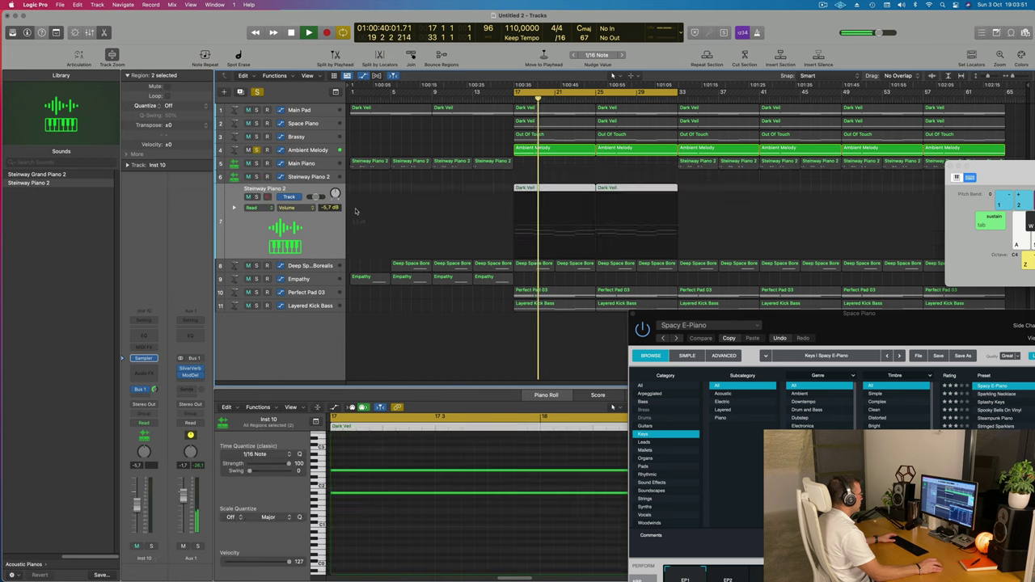
{"action": "left_click", "coordinate": [256, 150]}
{"action": "left_click", "coordinate": [256, 197]}
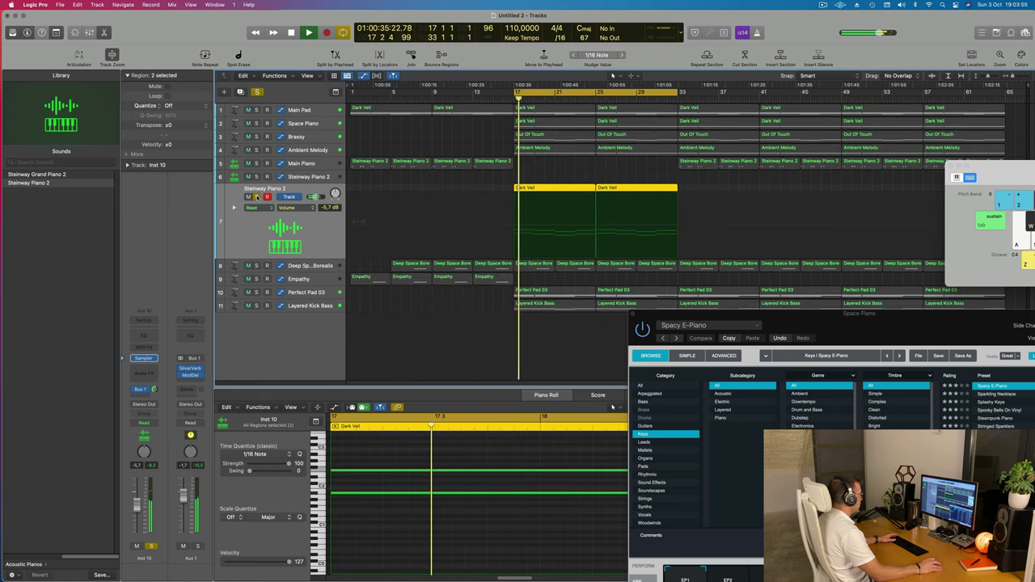
Step: Unsolo the Steinway Piano 2 track holding the Dark Veil regions and rename it Low Piano
{"action": "left_click", "coordinate": [256, 196]}
{"action": "double_click", "coordinate": [257, 189]}
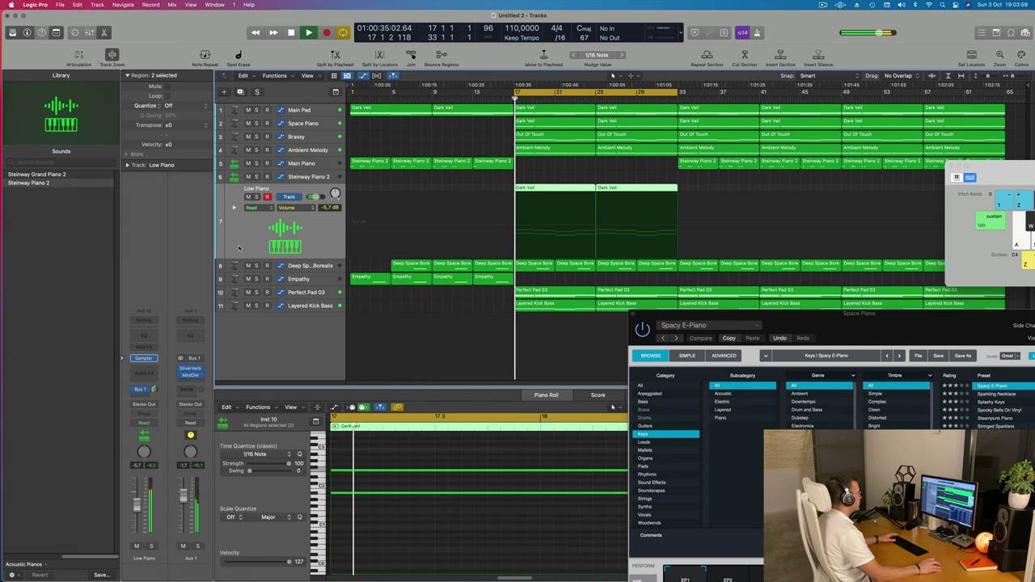
Step: Solo the Deep Space Borealis track briefly to identify it and rename it Percussive Response
{"action": "left_click", "coordinate": [301, 267]}
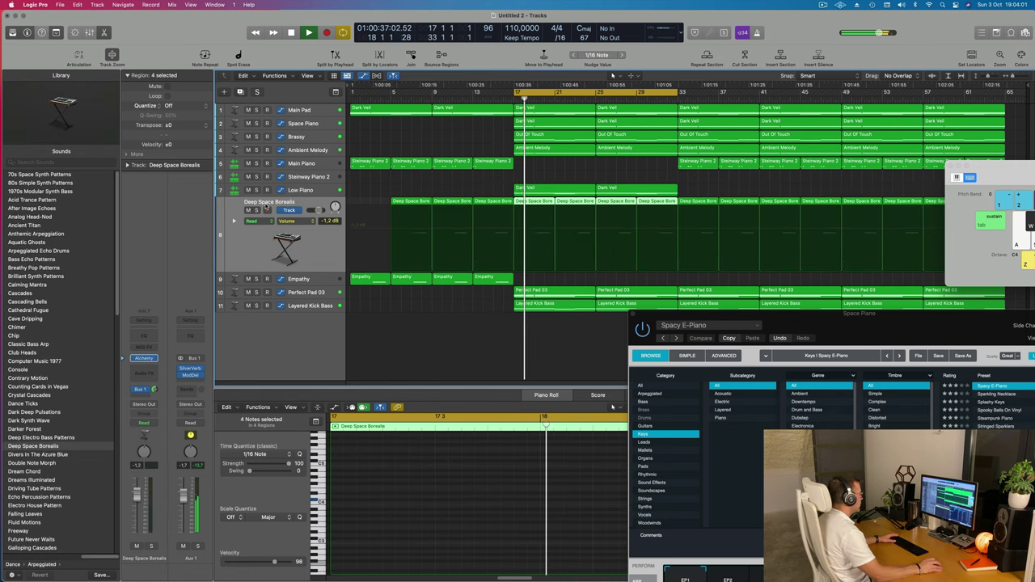
{"action": "left_click", "coordinate": [257, 210]}
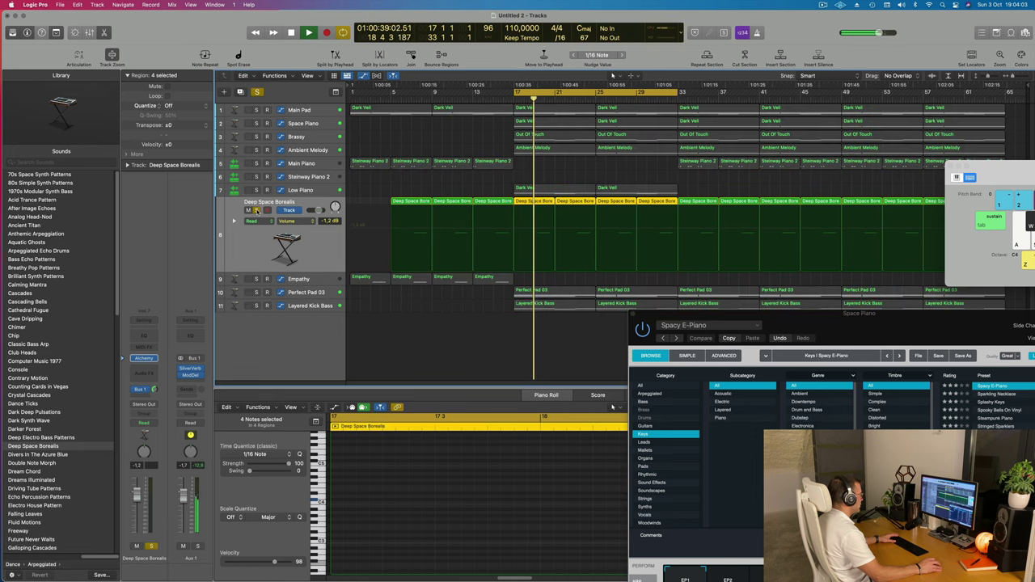
{"action": "left_click", "coordinate": [257, 210]}
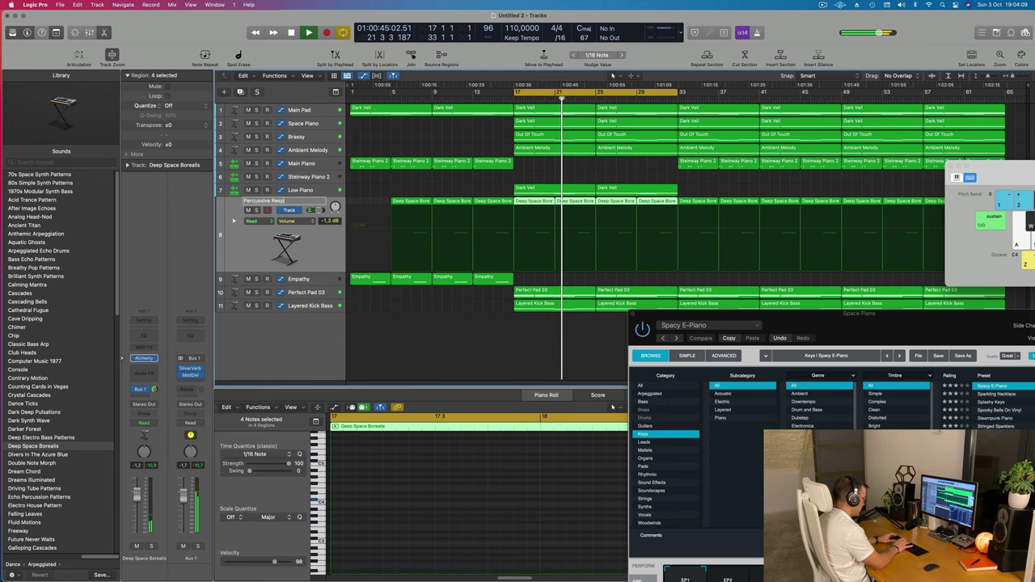
{"action": "key", "text": "Return"}
{"action": "key", "text": "Return"}
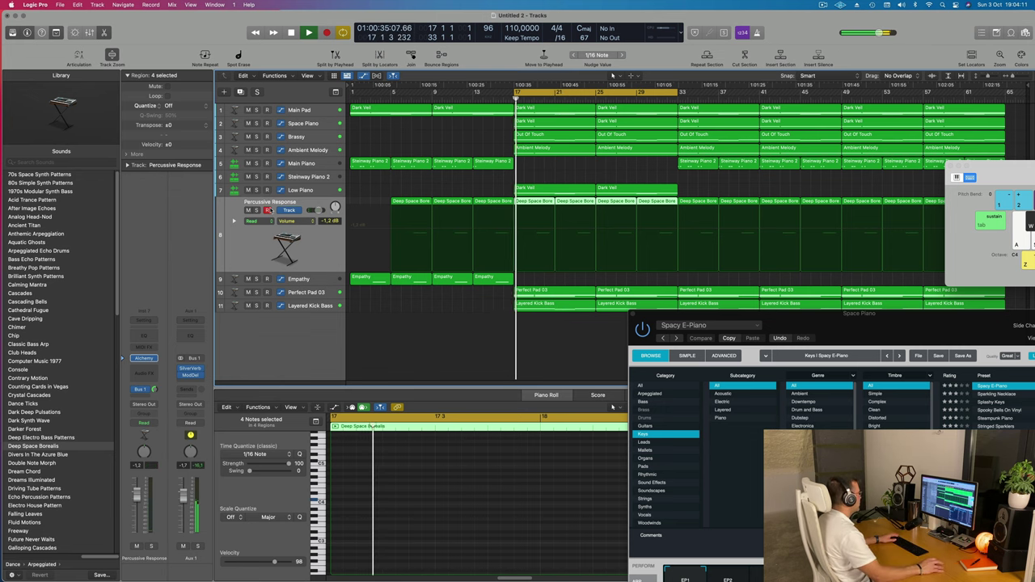
Step: Rename the Perfect Pad 03 track as Top Pad and move it to the top of the track list
{"action": "left_click", "coordinate": [308, 279]}
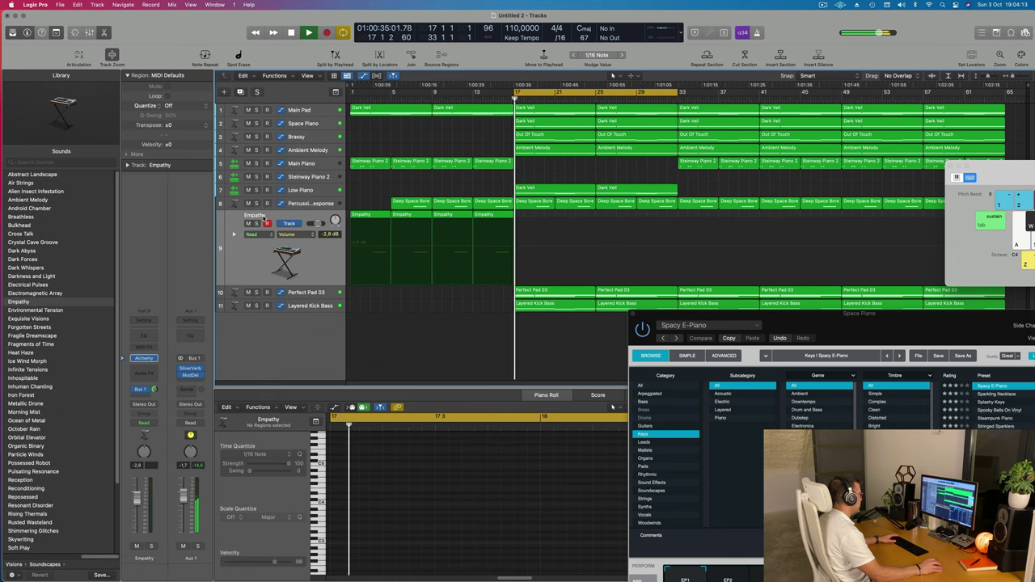
{"action": "left_click", "coordinate": [314, 296]}
{"action": "left_click", "coordinate": [257, 236]}
{"action": "left_click", "coordinate": [257, 236]}
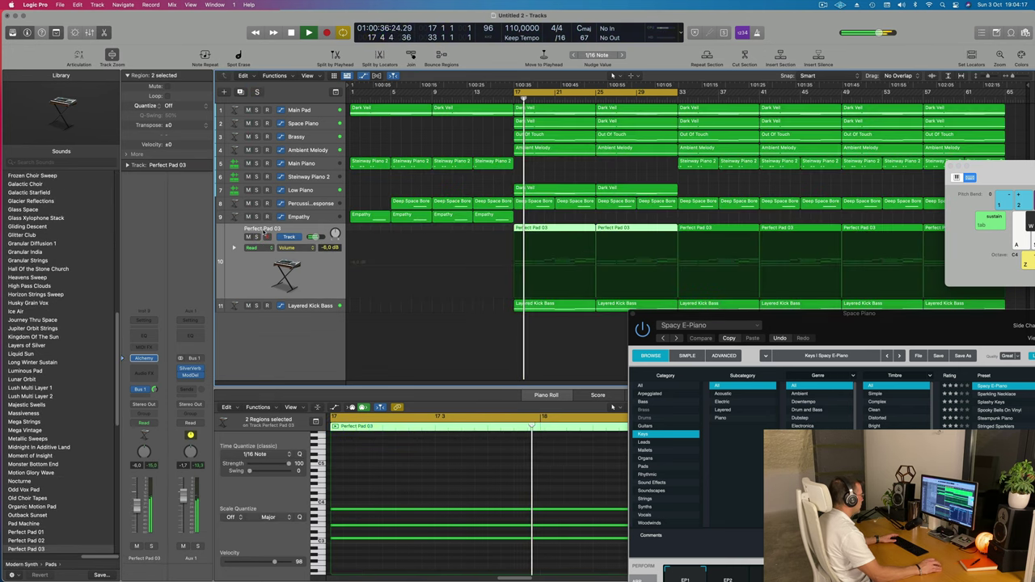
{"action": "double_click", "coordinate": [262, 228]}
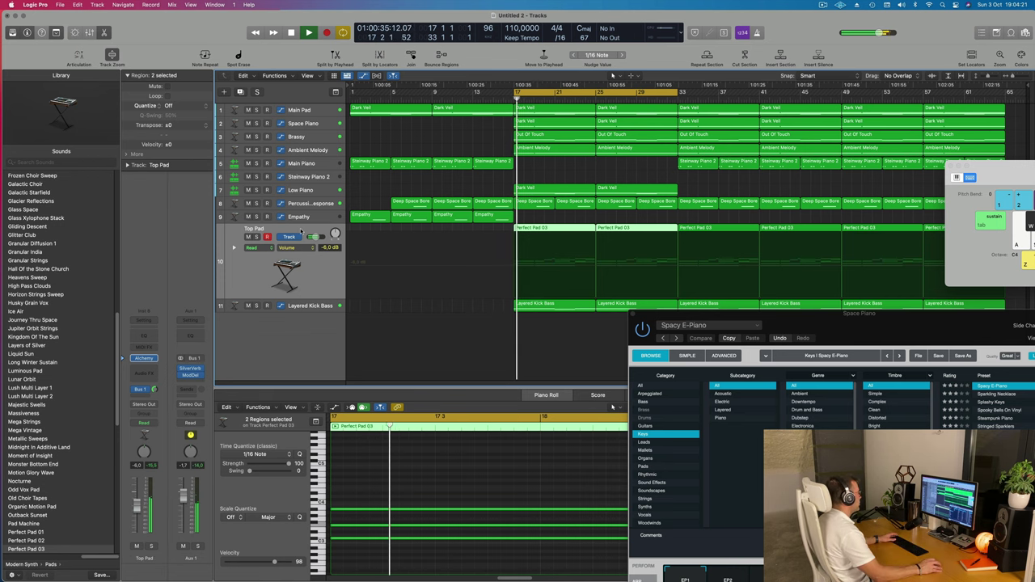
{"action": "left_click_drag", "start_coordinate": [301, 232], "coordinate": [315, 100]}
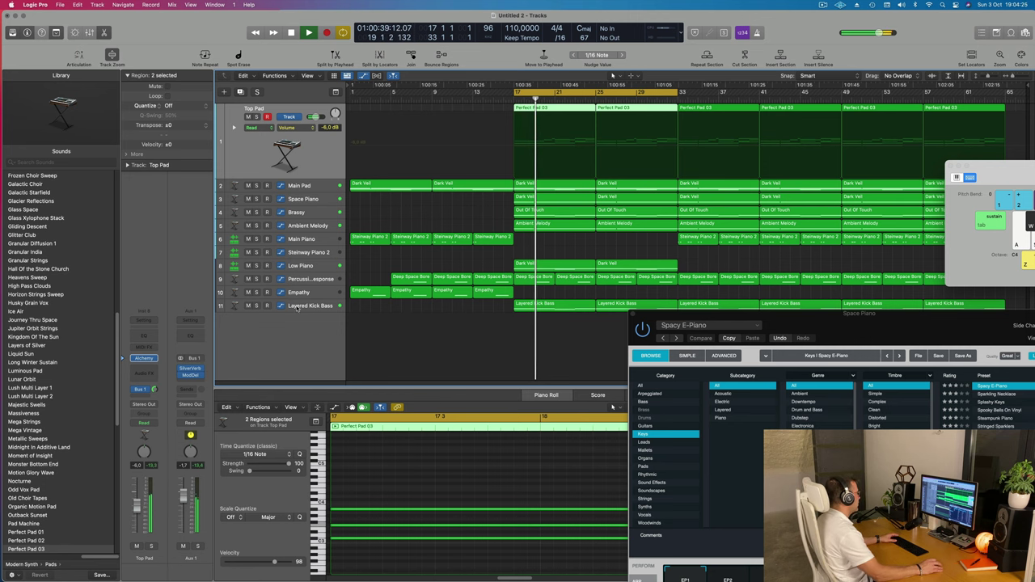
Step: Move the Percussive Response track to the end of the track list, below Layered Kick Bass
{"action": "left_click", "coordinate": [321, 279]}
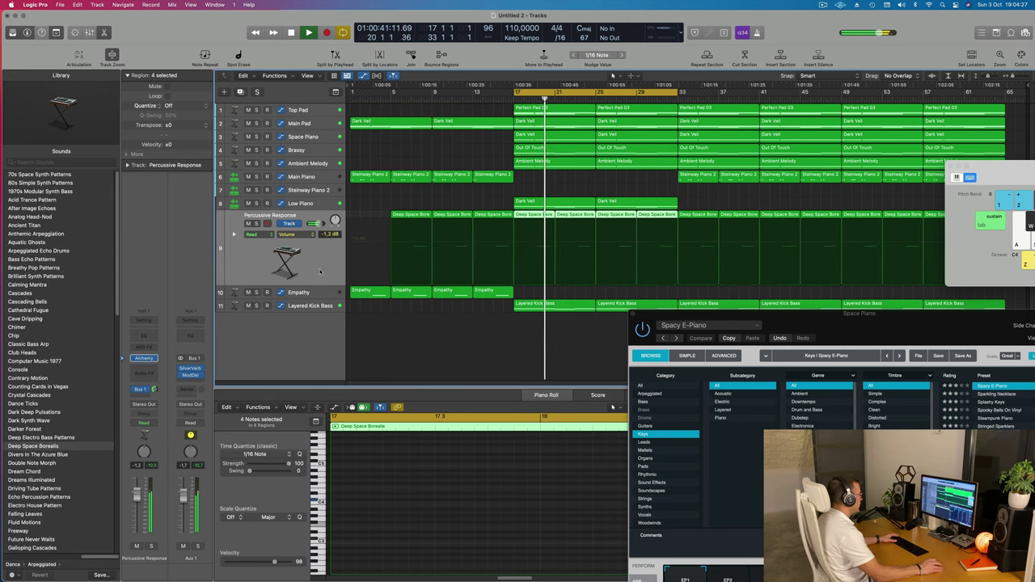
{"action": "left_click_drag", "start_coordinate": [310, 275], "coordinate": [301, 320]}
{"action": "left_click", "coordinate": [311, 229]}
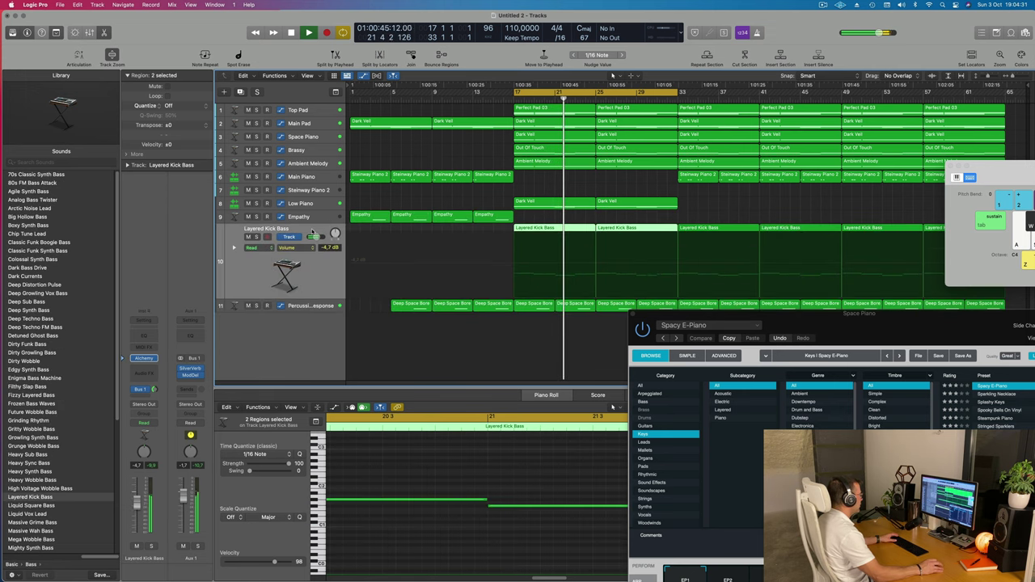
{"action": "key", "text": "space"}
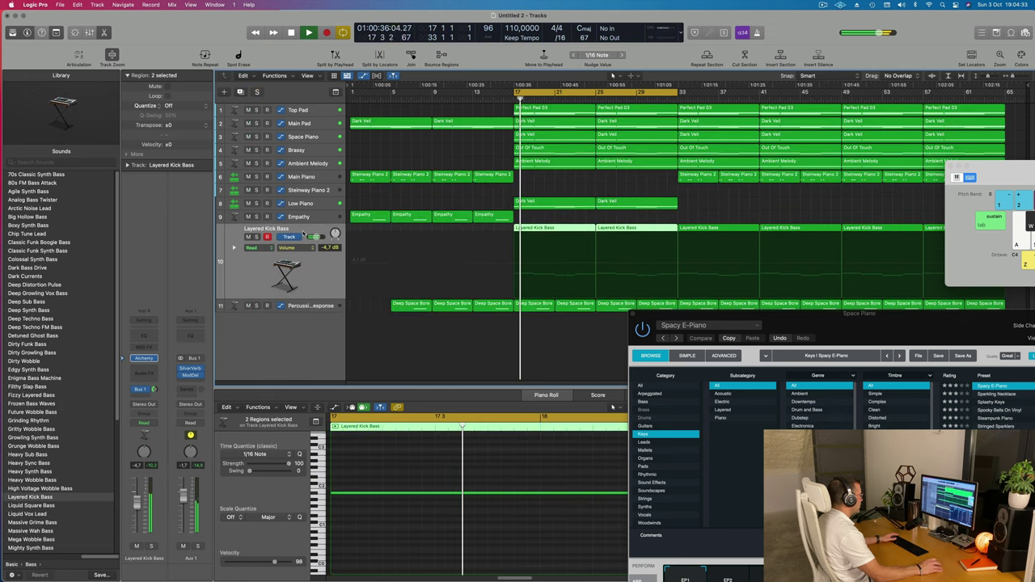
Step: Place the Empathy track directly above Low Piano and delete the empty Steinway Piano 2 track
{"action": "left_click", "coordinate": [316, 204]}
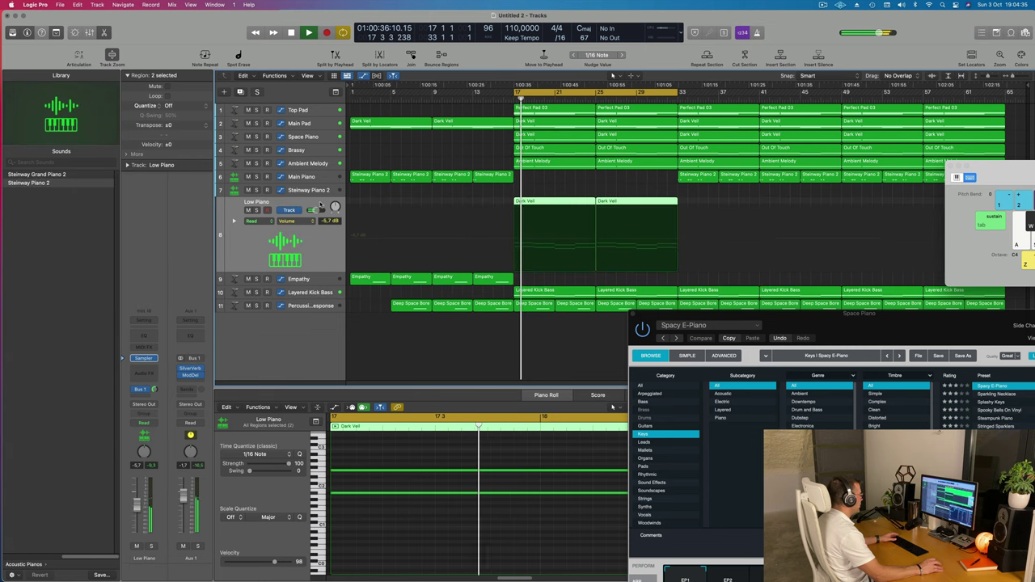
{"action": "left_click_drag", "start_coordinate": [320, 279], "coordinate": [319, 212]}
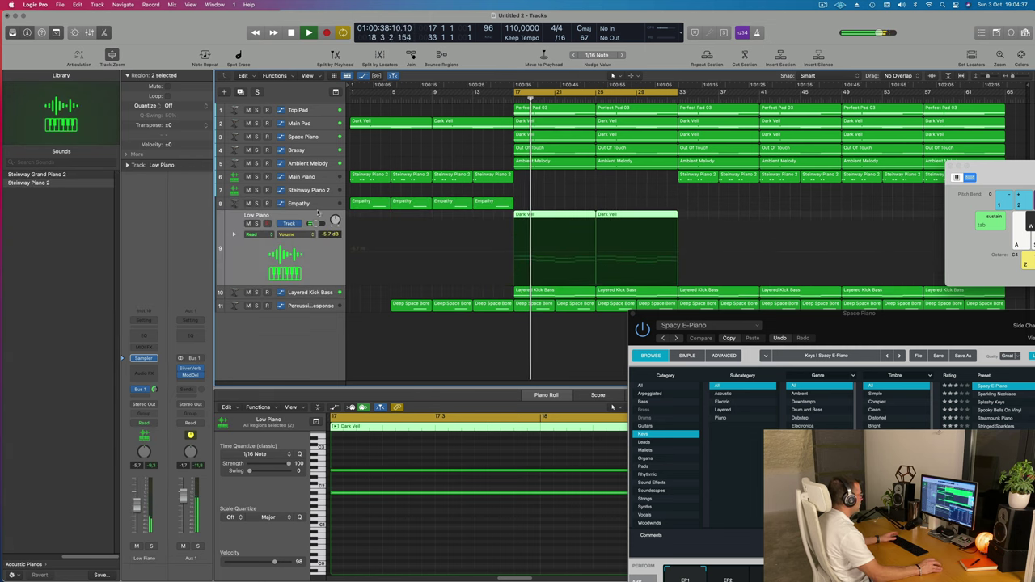
{"action": "left_click", "coordinate": [322, 191]}
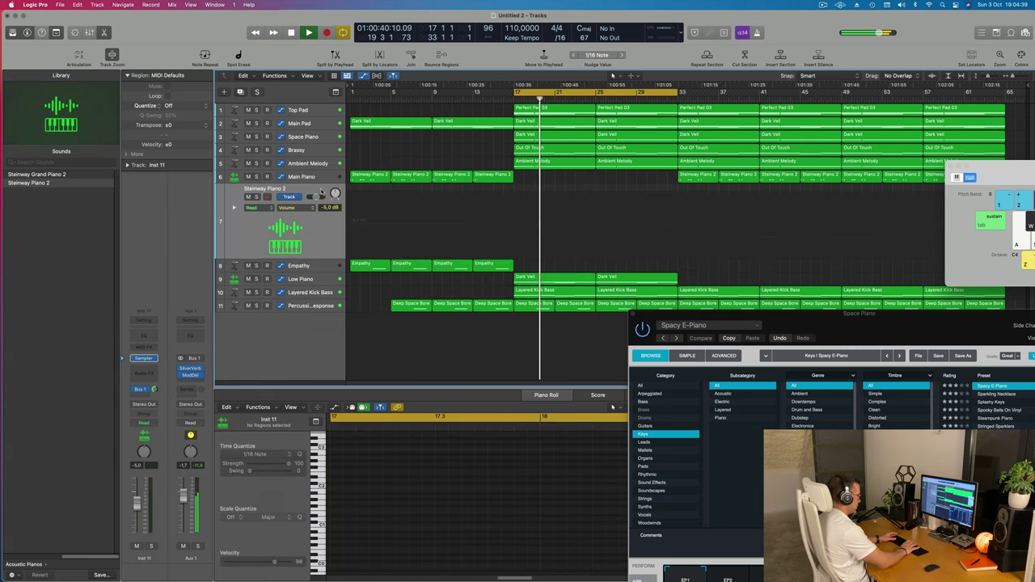
{"action": "key", "text": "super+BackSpace"}
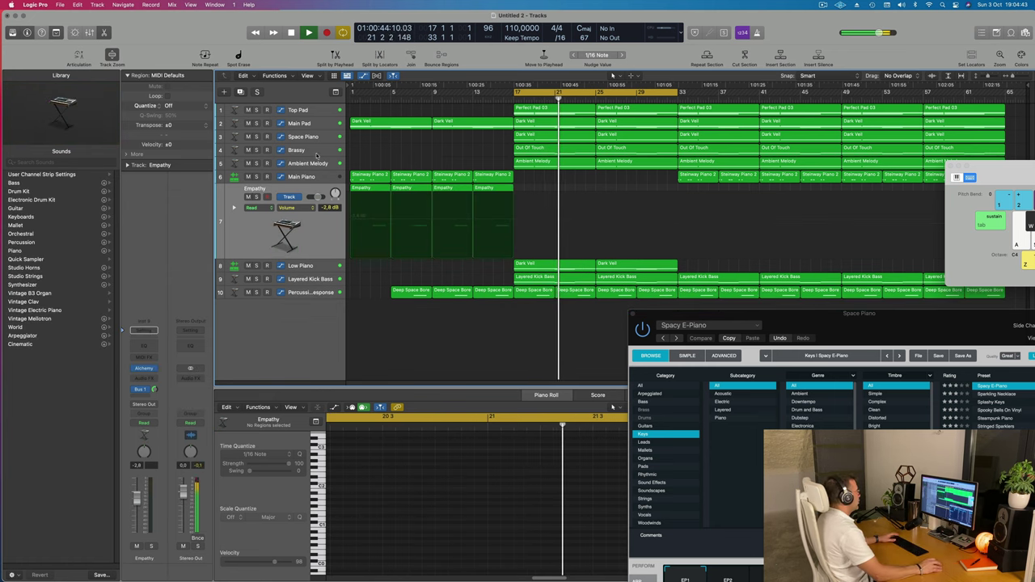
Step: Solo Ambient Melody briefly, move it directly below Main Pad and replay the section from bar 17
{"action": "left_click", "coordinate": [275, 162]}
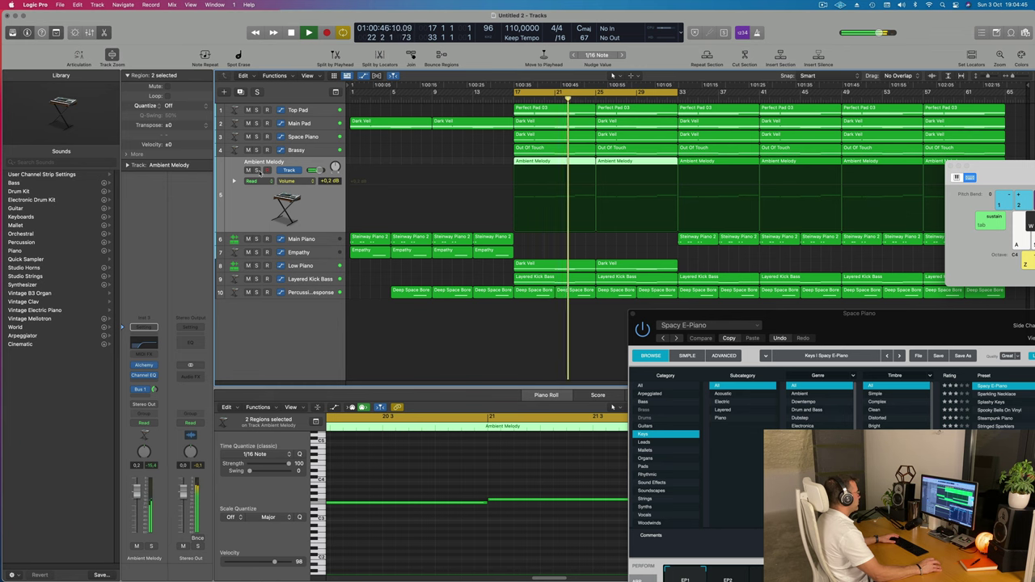
{"action": "left_click", "coordinate": [257, 170]}
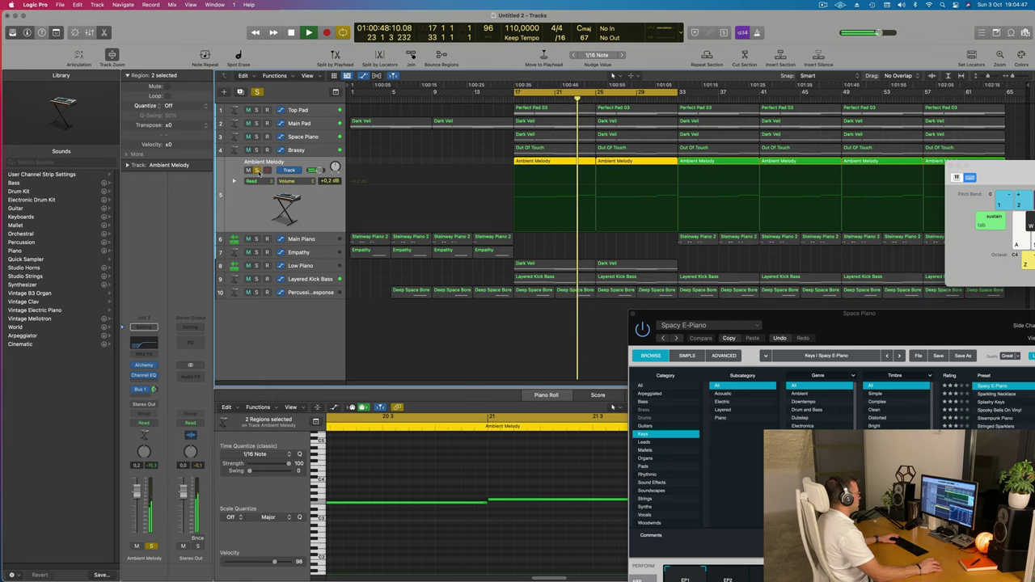
{"action": "left_click", "coordinate": [256, 170]}
{"action": "left_click_drag", "start_coordinate": [258, 169], "coordinate": [235, 184]}
{"action": "key", "text": "space"}
{"action": "key", "text": "space"}
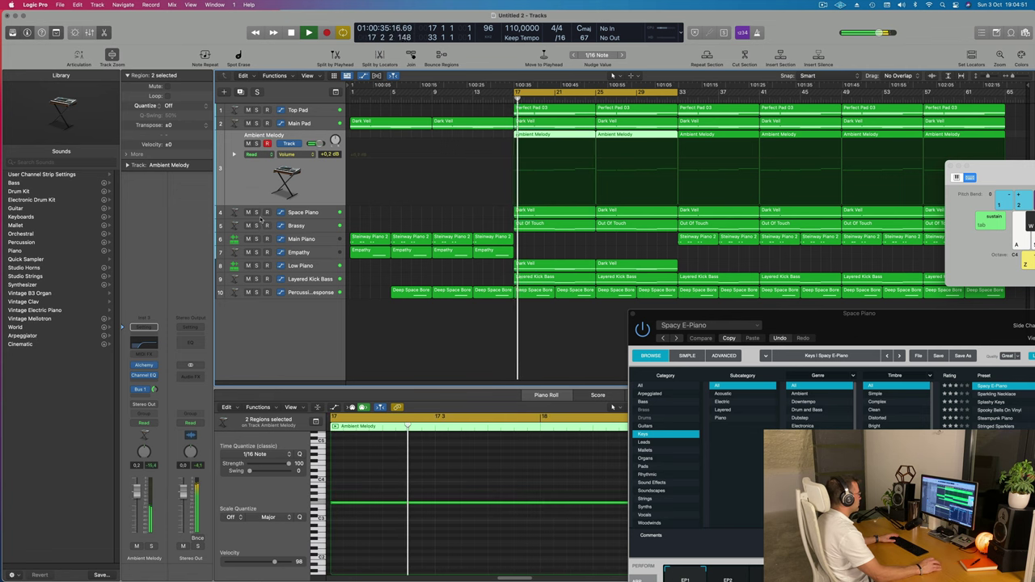
Step: Listen to Space Piano soloed, and replay the section from bar 17 while reviewing the Brassy and Main Piano tracks
{"action": "left_click", "coordinate": [256, 212]}
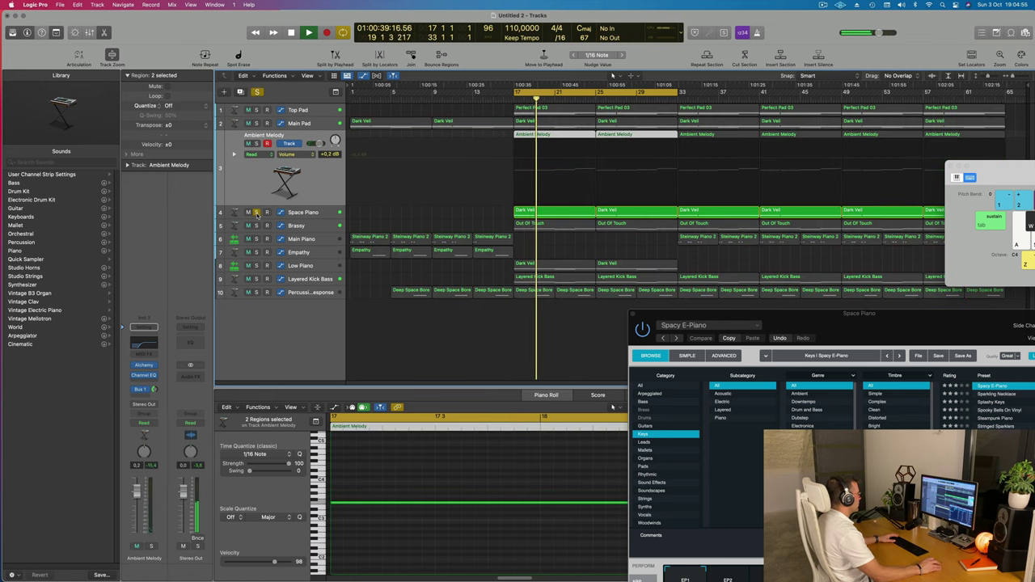
{"action": "left_click", "coordinate": [257, 211]}
{"action": "left_click", "coordinate": [318, 226]}
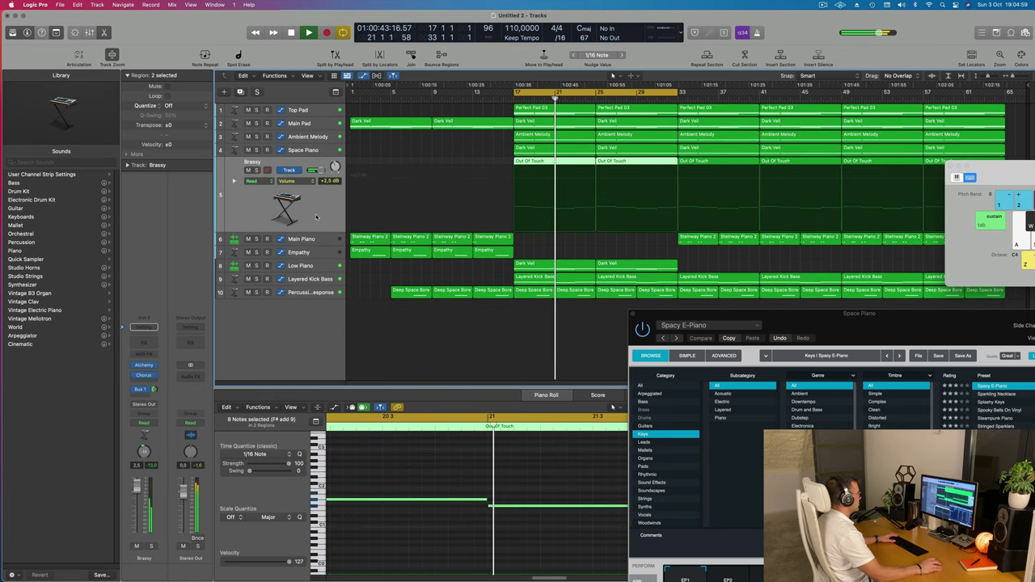
{"action": "key", "text": "space"}
{"action": "key", "text": "space"}
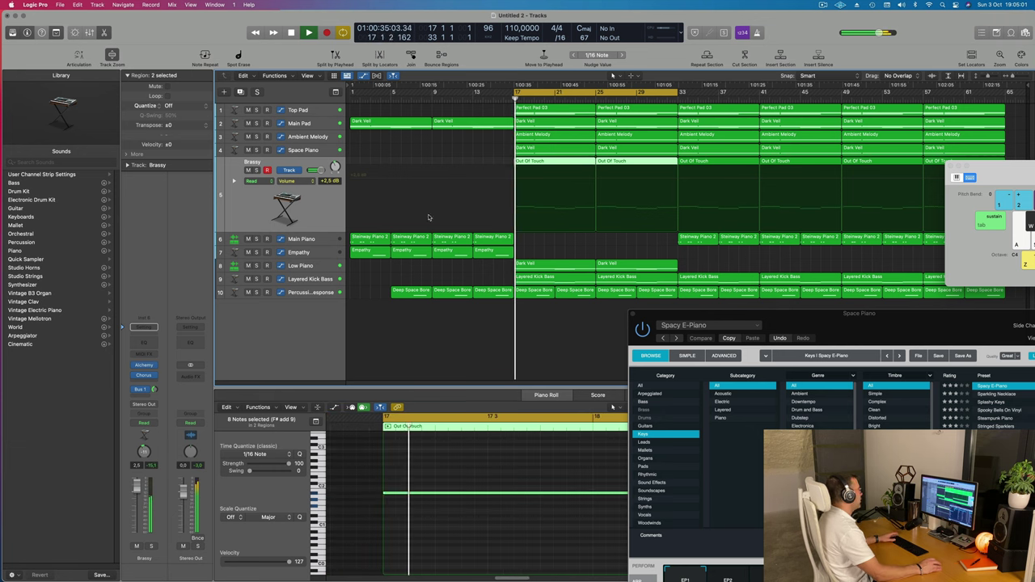
{"action": "left_click", "coordinate": [323, 243]}
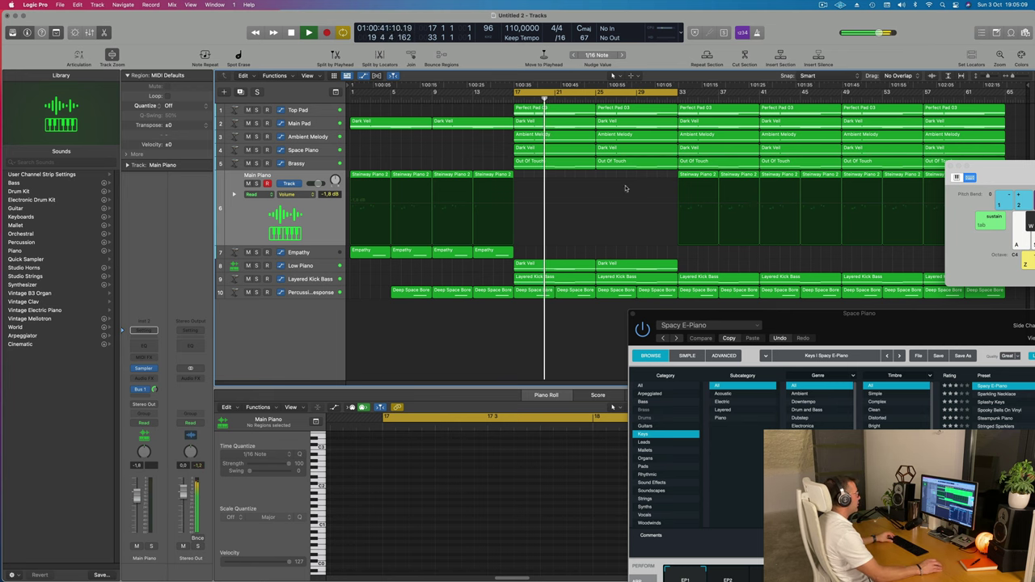
{"action": "key", "text": "space"}
{"action": "key", "text": "space"}
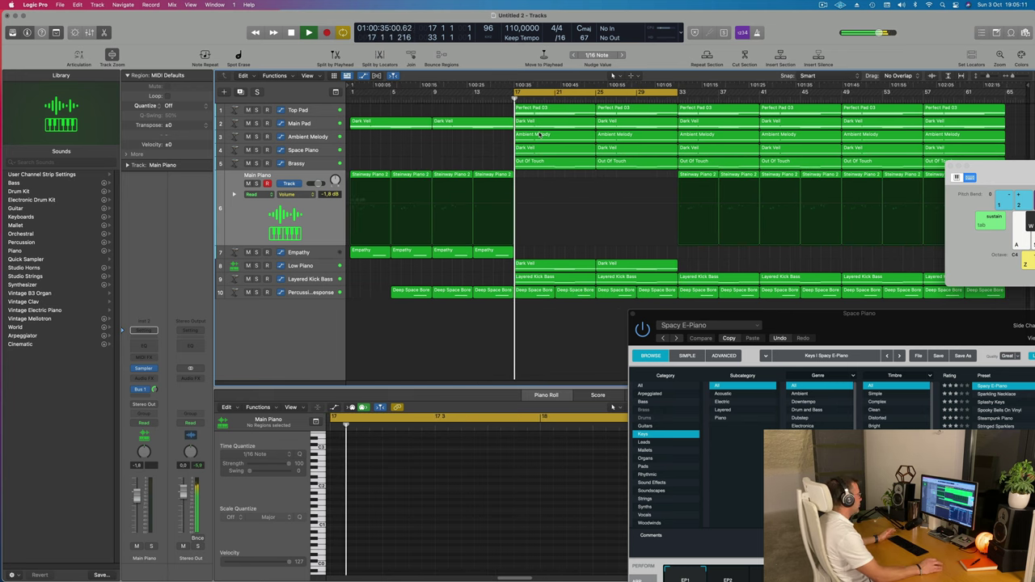
{"action": "left_click", "coordinate": [381, 111]}
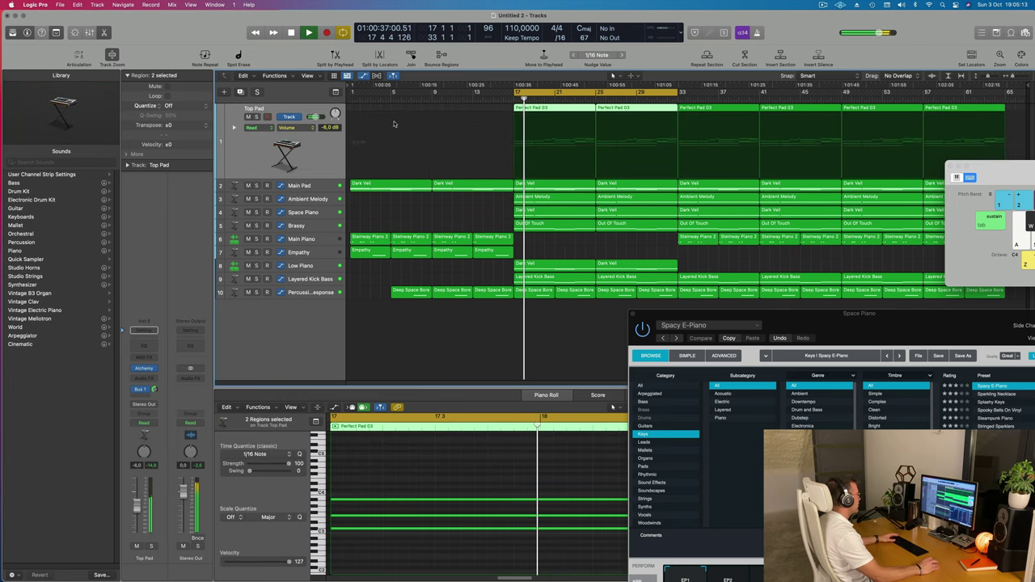
{"action": "left_click", "coordinate": [290, 129]}
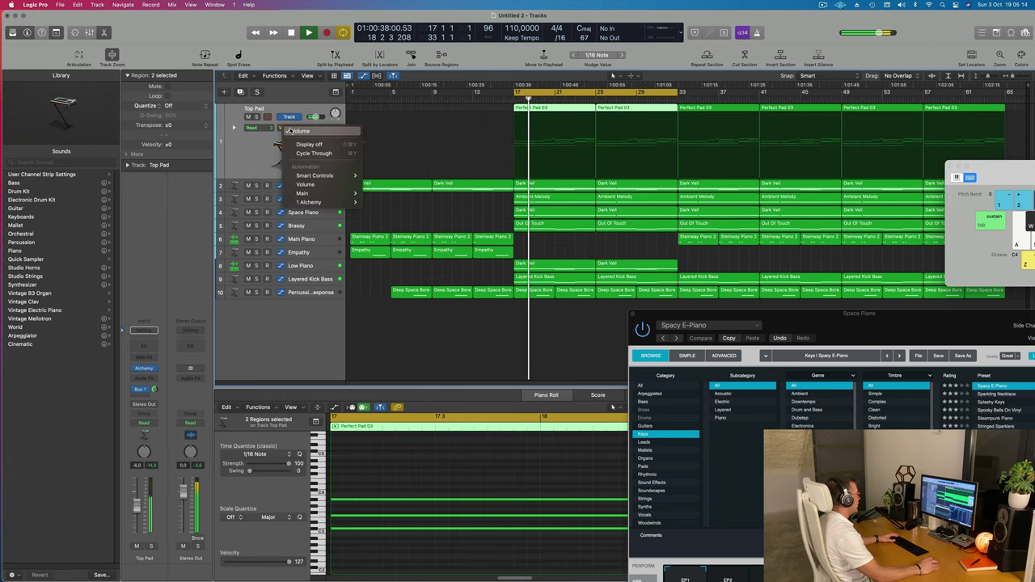
{"action": "left_click", "coordinate": [249, 152]}
Step: Delete the Top Pad region at bar 25 and lower Main Pad's cutoff automation point at bar 33 to 1.21 %
{"action": "left_click", "coordinate": [335, 190]}
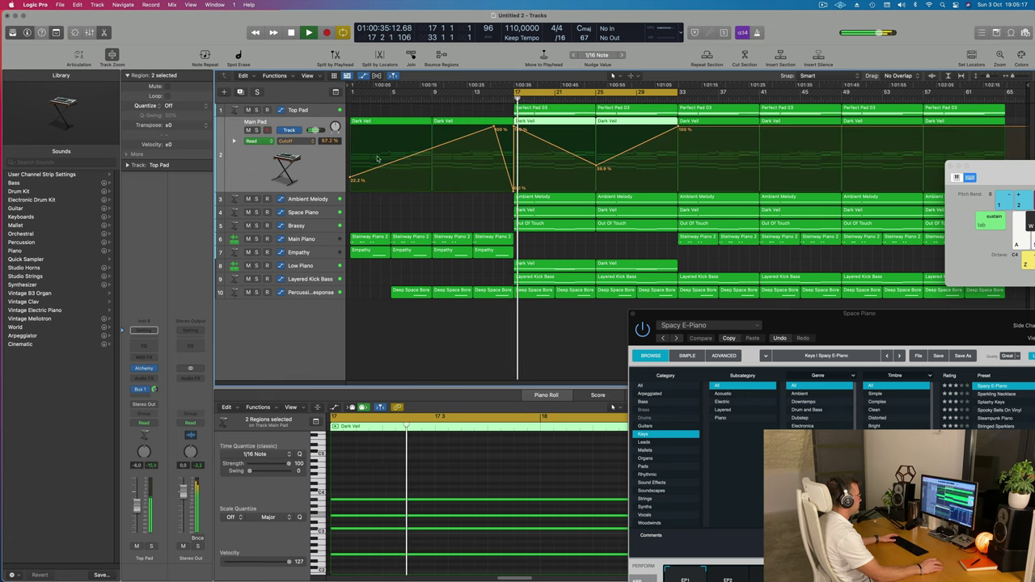
{"action": "left_click", "coordinate": [636, 113]}
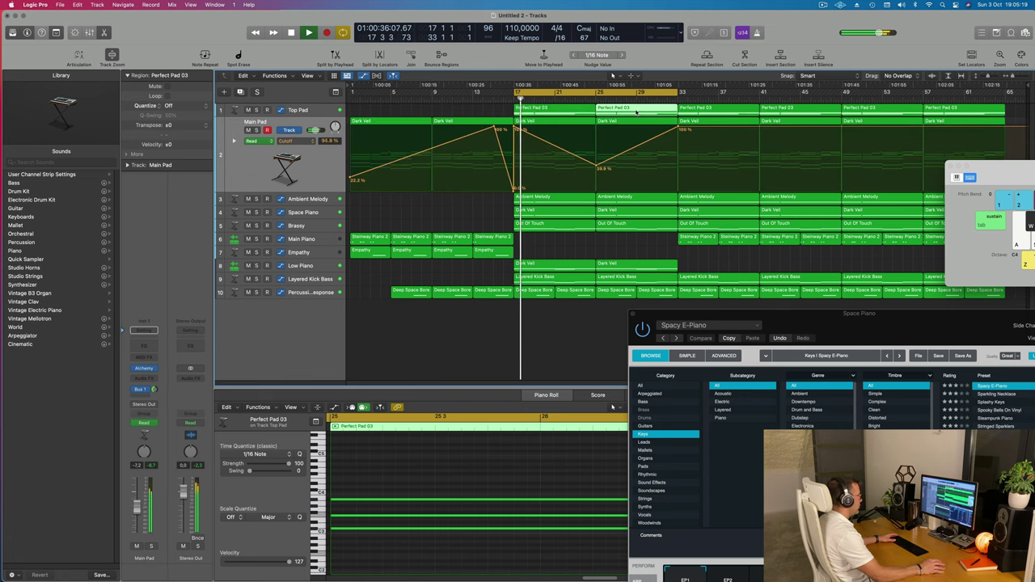
{"action": "key", "text": "Delete"}
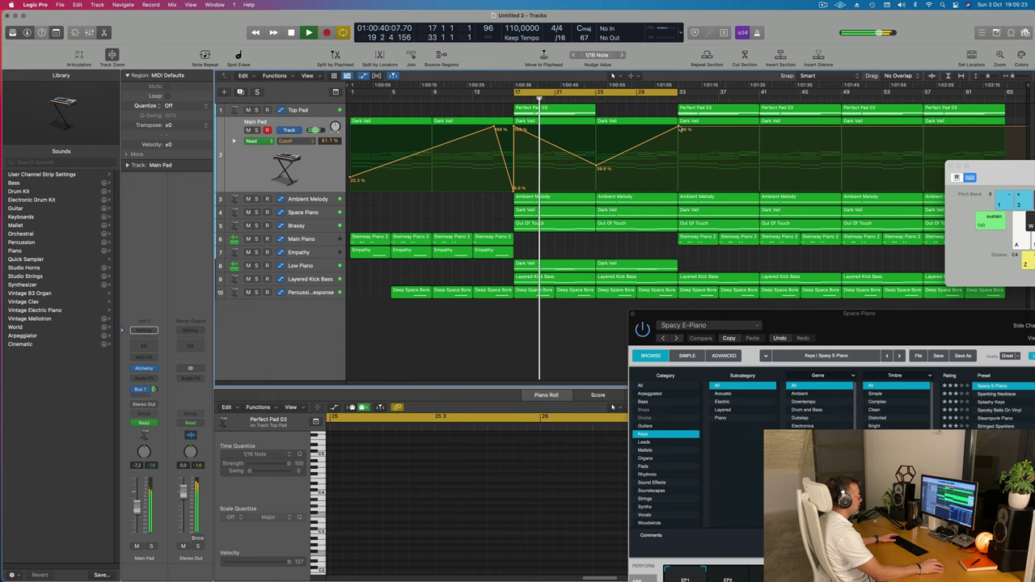
{"action": "left_click_drag", "start_coordinate": [679, 128], "coordinate": [678, 189]}
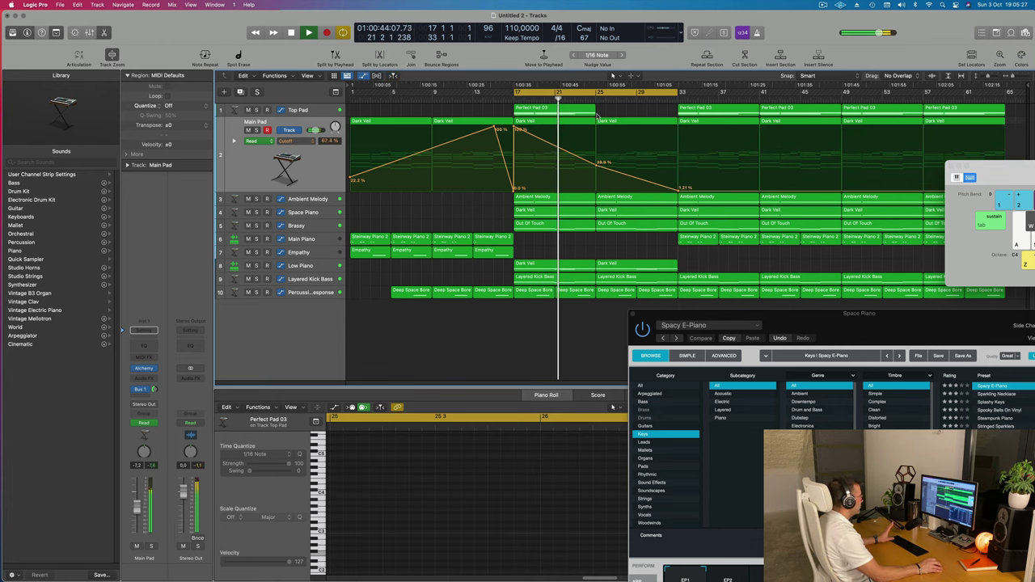
Step: Solo the Ambient Melody track briefly to hear it on its own, and unsolo it
{"action": "left_click", "coordinate": [324, 198]}
{"action": "left_click", "coordinate": [257, 143]}
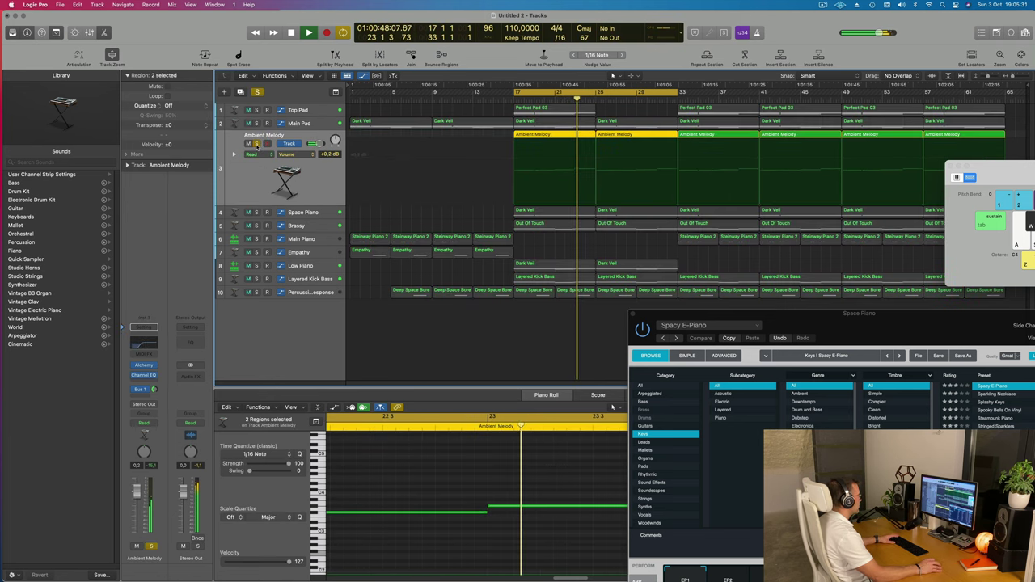
{"action": "left_click", "coordinate": [256, 143]}
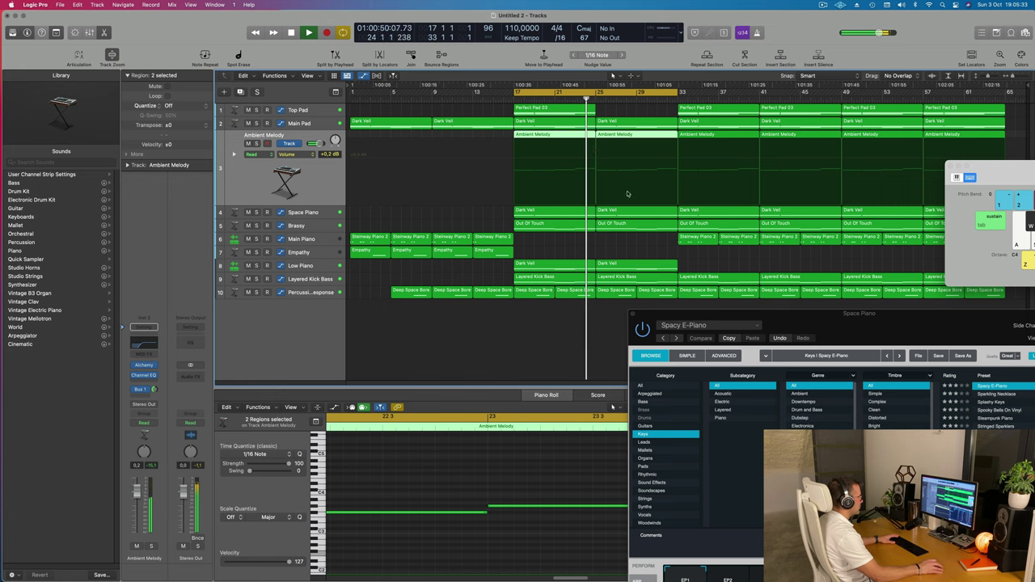
Step: Check Space Piano in solo, delete its Dark Veil region at bar 25 and replay the section from bar 17
{"action": "left_click", "coordinate": [629, 212]}
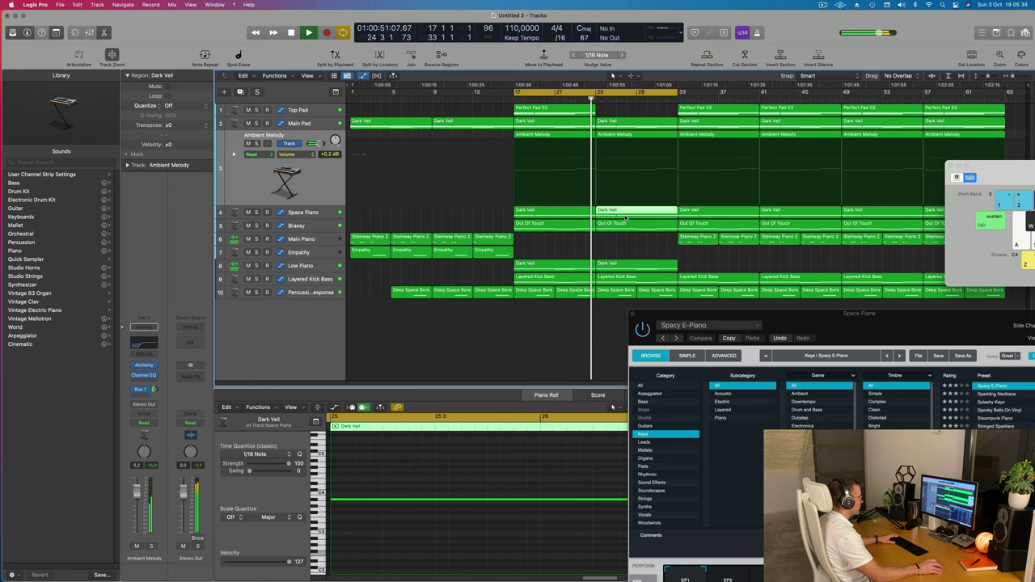
{"action": "left_click", "coordinate": [256, 211]}
{"action": "left_click", "coordinate": [257, 212]}
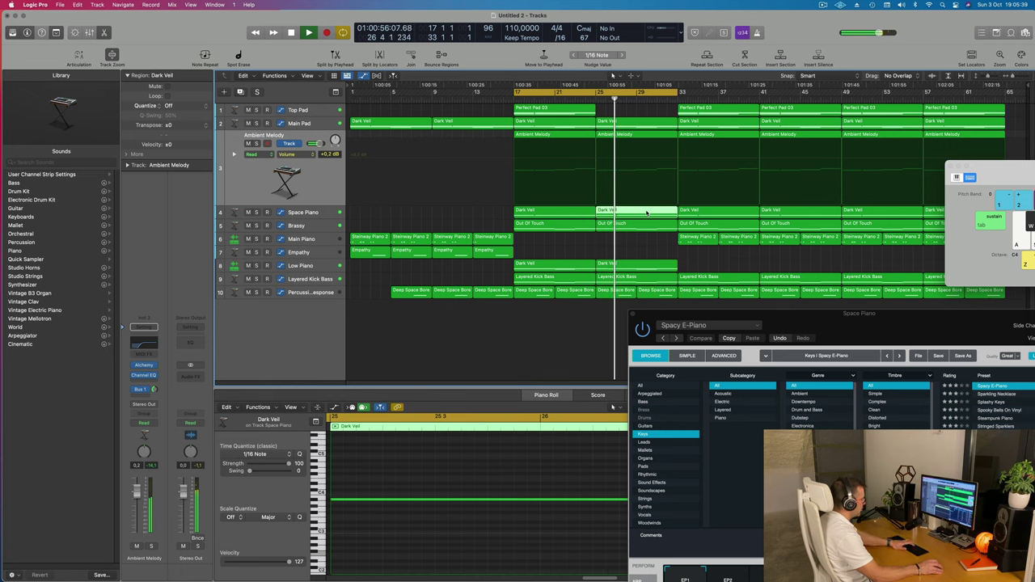
{"action": "left_click", "coordinate": [652, 112]}
{"action": "key", "text": "space"}
{"action": "key", "text": "space"}
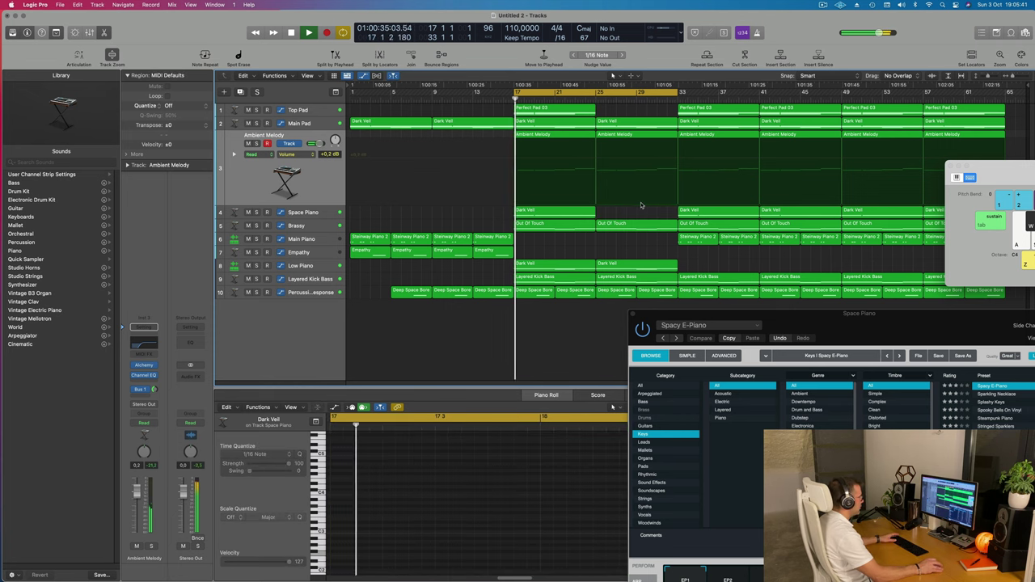
Step: Select all regions in the arrangement and name them after their tracks
{"action": "left_click", "coordinate": [313, 225]}
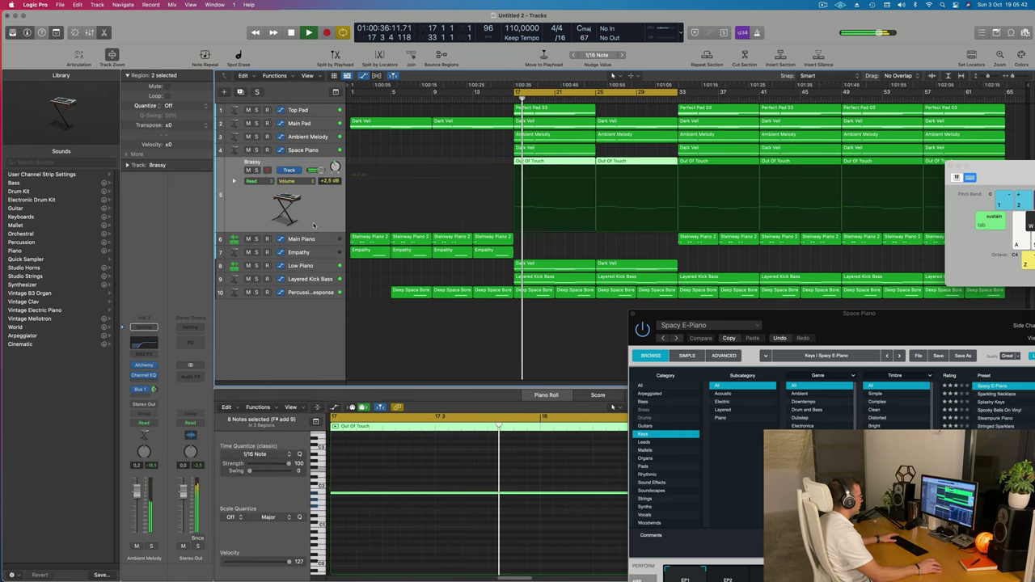
{"action": "left_click", "coordinate": [630, 161]}
{"action": "key", "text": "super+a"}
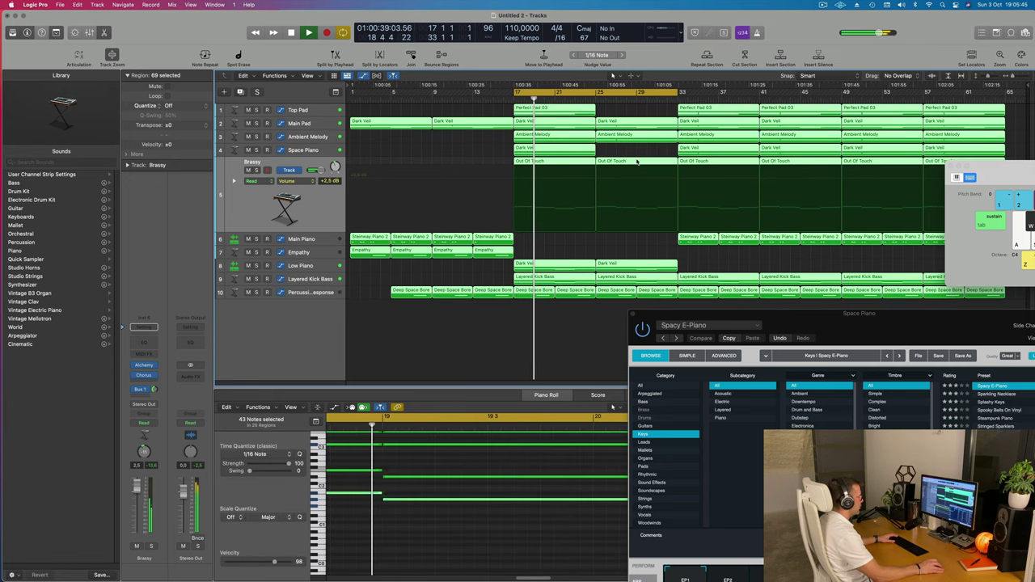
{"action": "right_click", "coordinate": [631, 161]}
{"action": "left_click", "coordinate": [651, 163]}
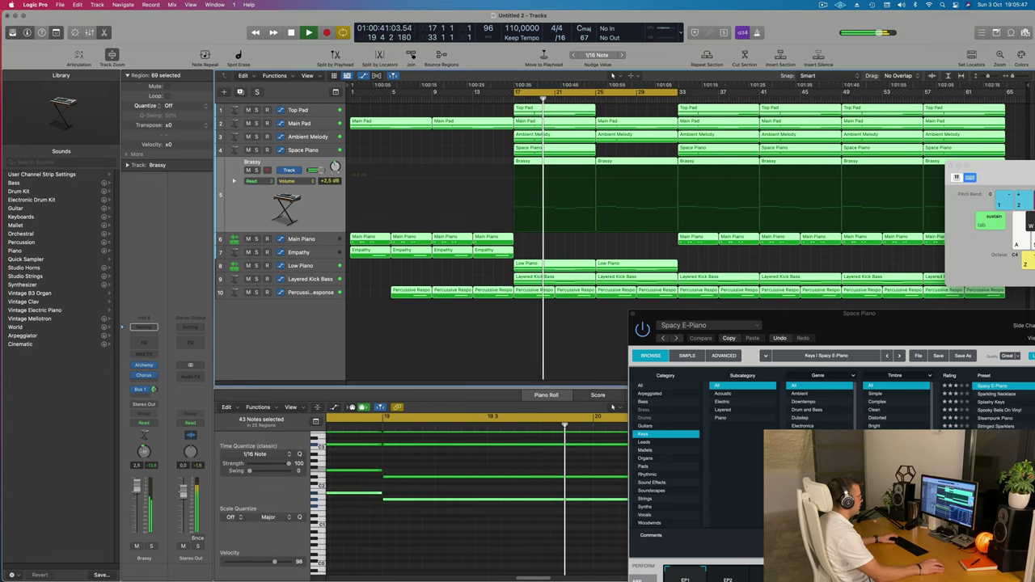
Step: Delete the Brassy and Low Piano regions at bar 25
{"action": "left_click", "coordinate": [630, 163]}
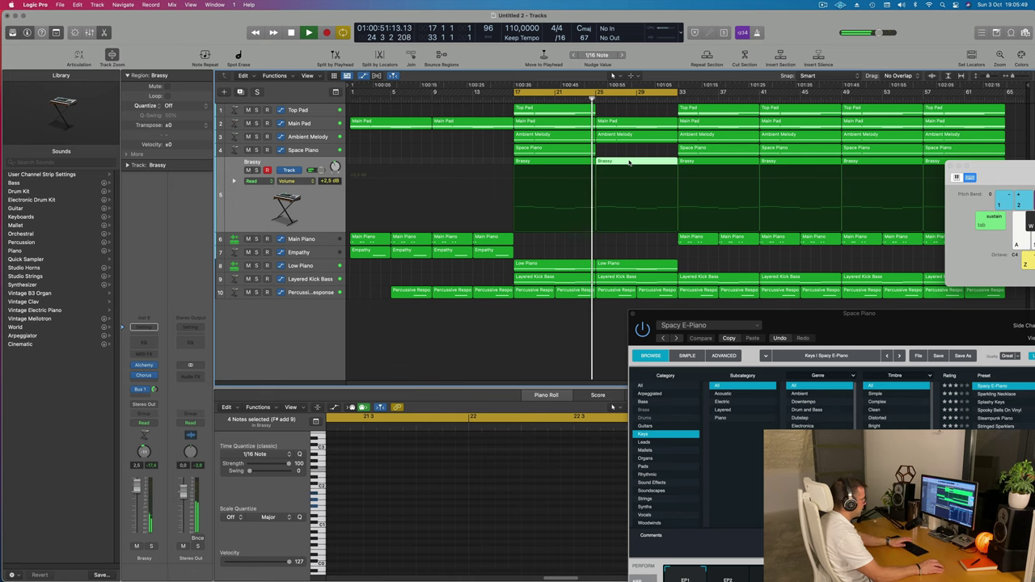
{"action": "key", "text": "Delete"}
{"action": "left_click", "coordinate": [633, 270]}
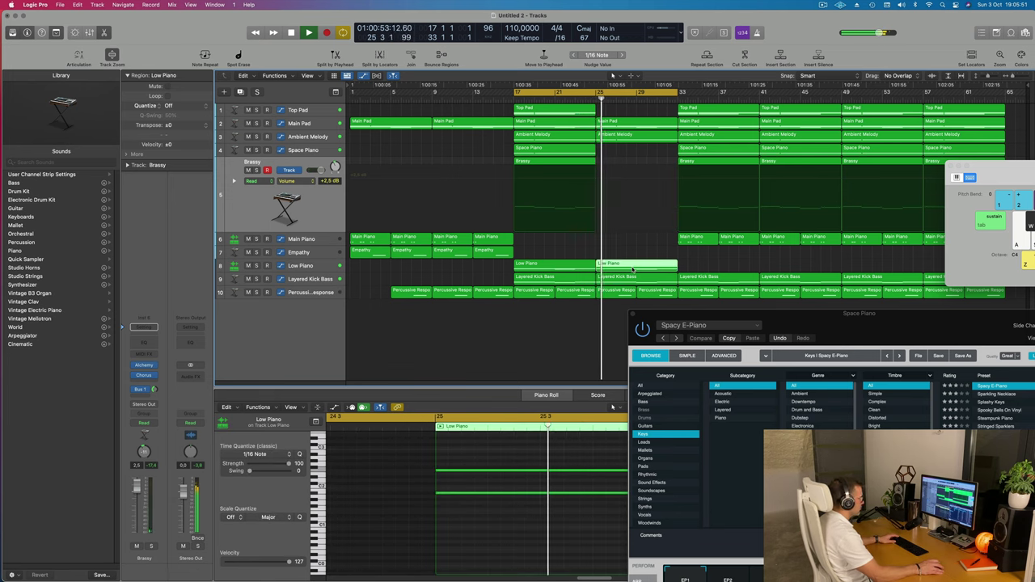
{"action": "key", "text": "Delete"}
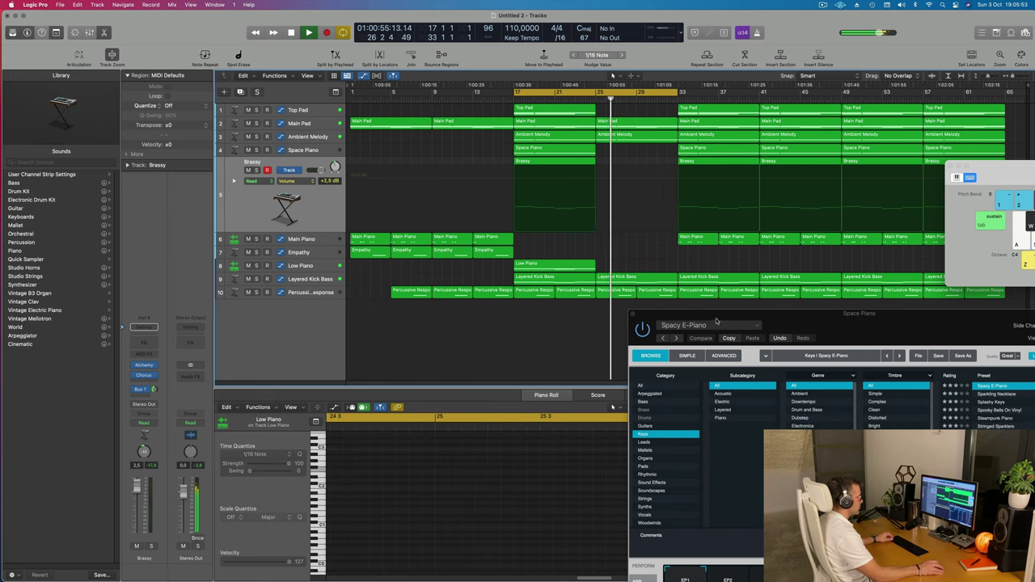
Step: Copy the four Empathy regions to bar 25 and move the start of the cycle range to bar 25
{"action": "left_click_drag", "start_coordinate": [771, 315], "coordinate": [517, 407]}
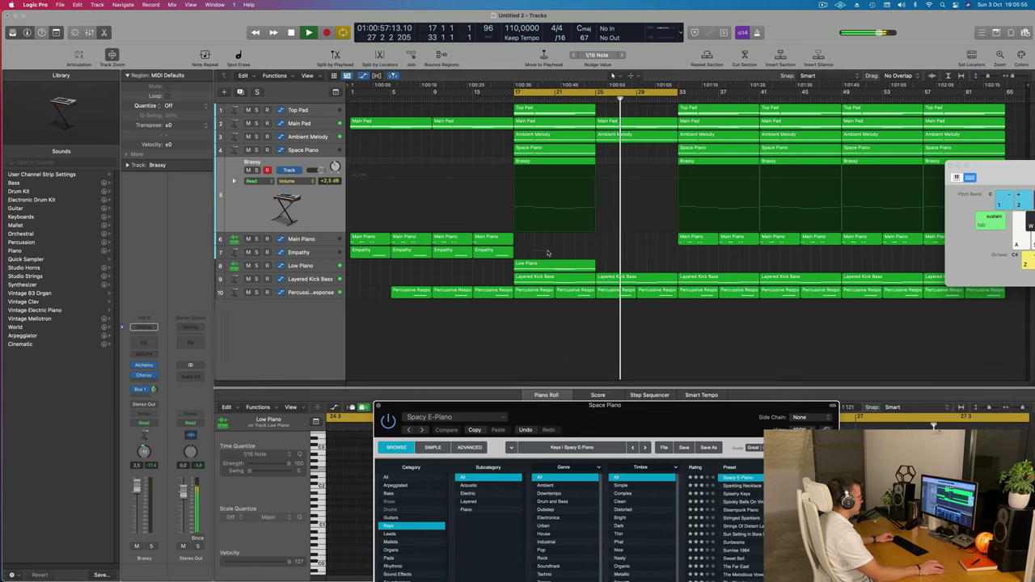
{"action": "left_click_drag", "start_coordinate": [547, 253], "coordinate": [608, 259]}
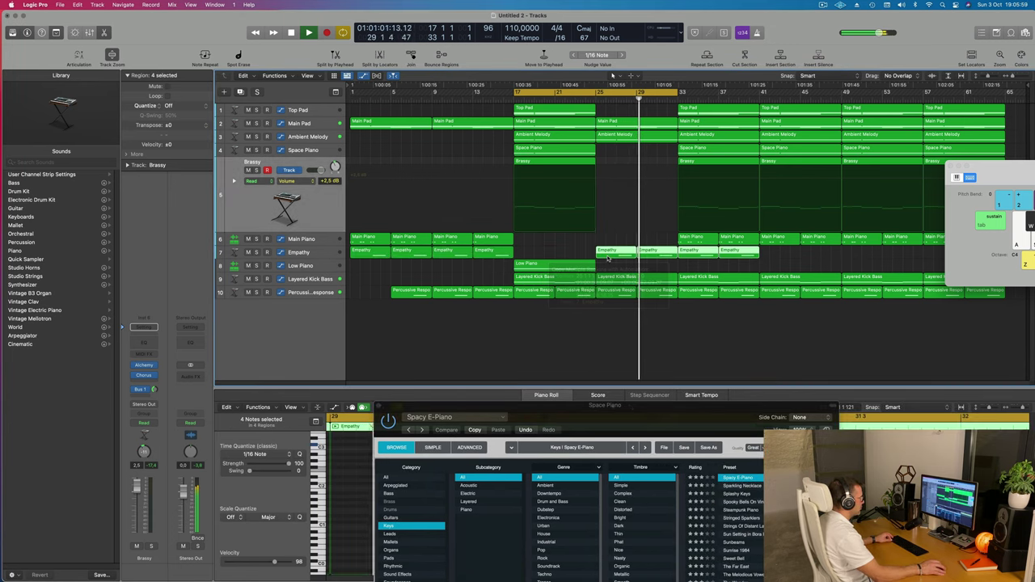
{"action": "left_click", "coordinate": [515, 99]}
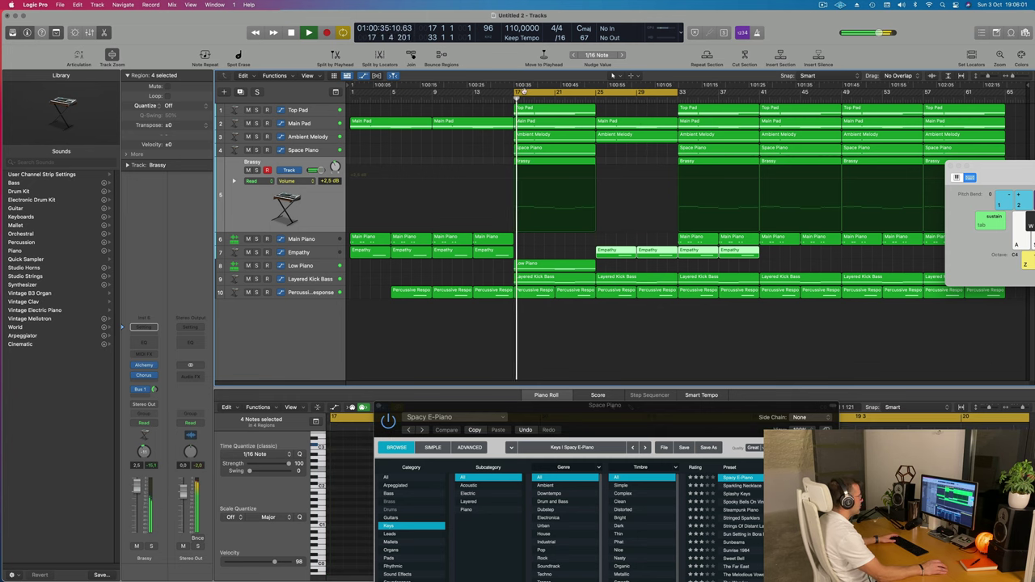
{"action": "left_click_drag", "start_coordinate": [518, 91], "coordinate": [599, 97]}
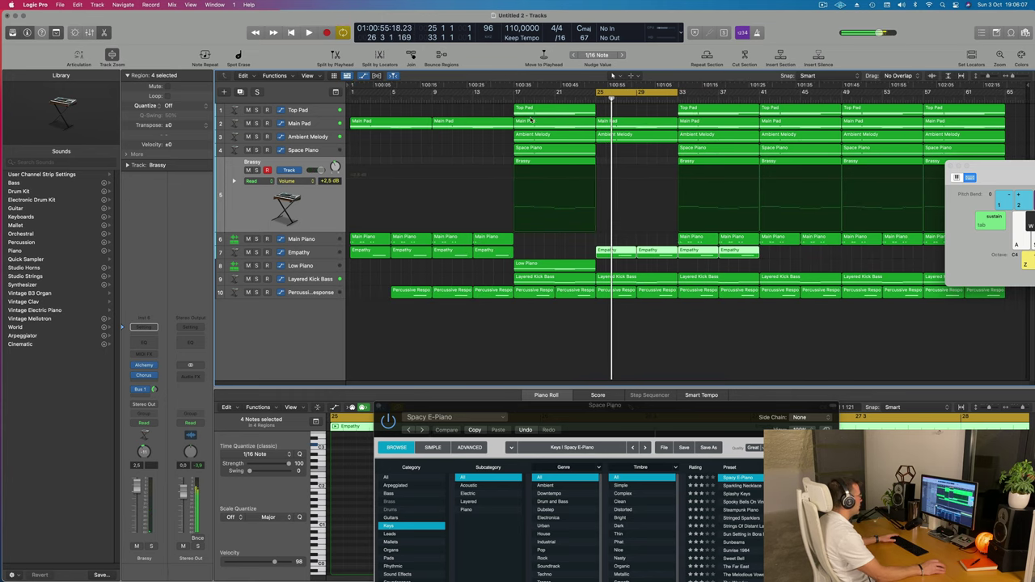
Step: Delete the Ambient Melody region at bar 25, and the Top Pad, Ambient Melody, Space Piano and Brassy regions at bar 33
{"action": "left_click", "coordinate": [630, 137]}
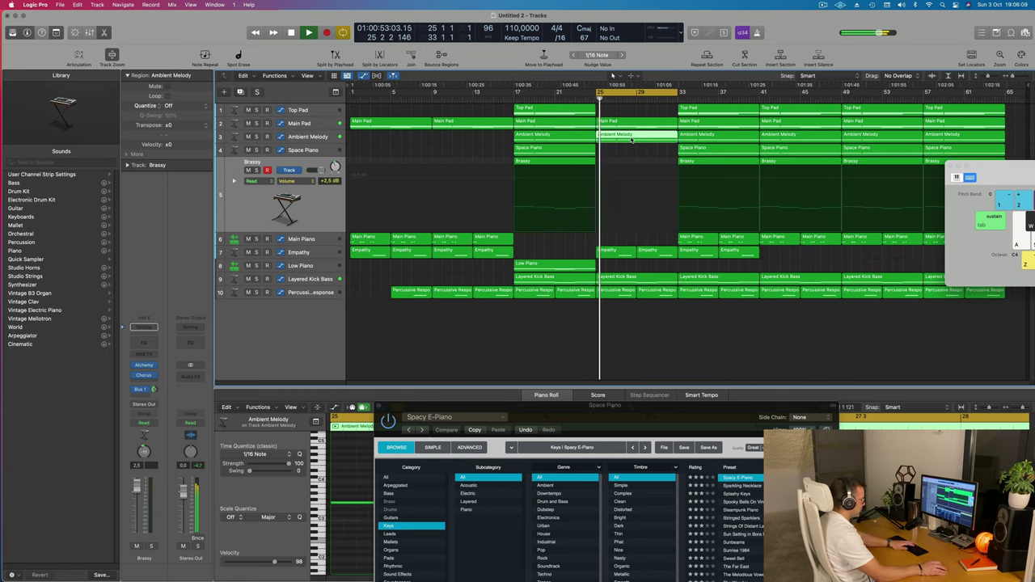
{"action": "left_click", "coordinate": [315, 123]}
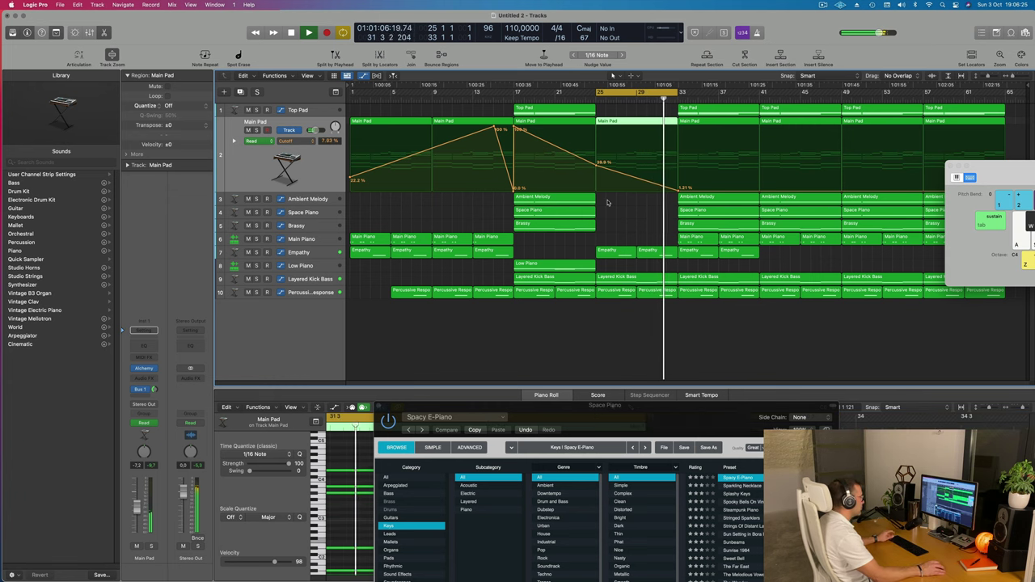
{"action": "left_click", "coordinate": [710, 101]}
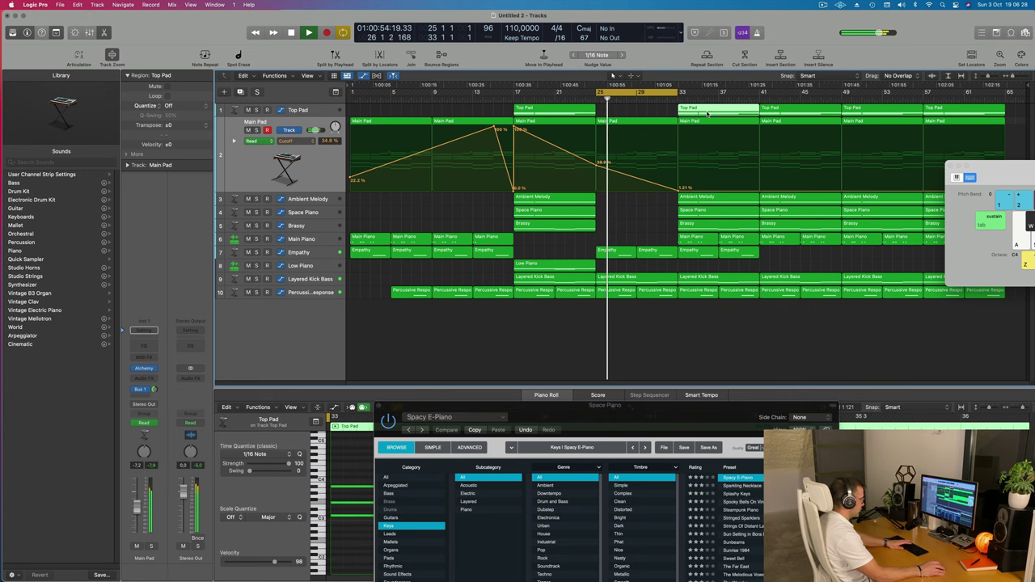
{"action": "left_click", "coordinate": [706, 204]}
{"action": "key", "text": "Delete"}
{"action": "left_click", "coordinate": [696, 212]}
{"action": "left_click", "coordinate": [687, 227], "text": "shift"}
{"action": "key", "text": "Delete"}
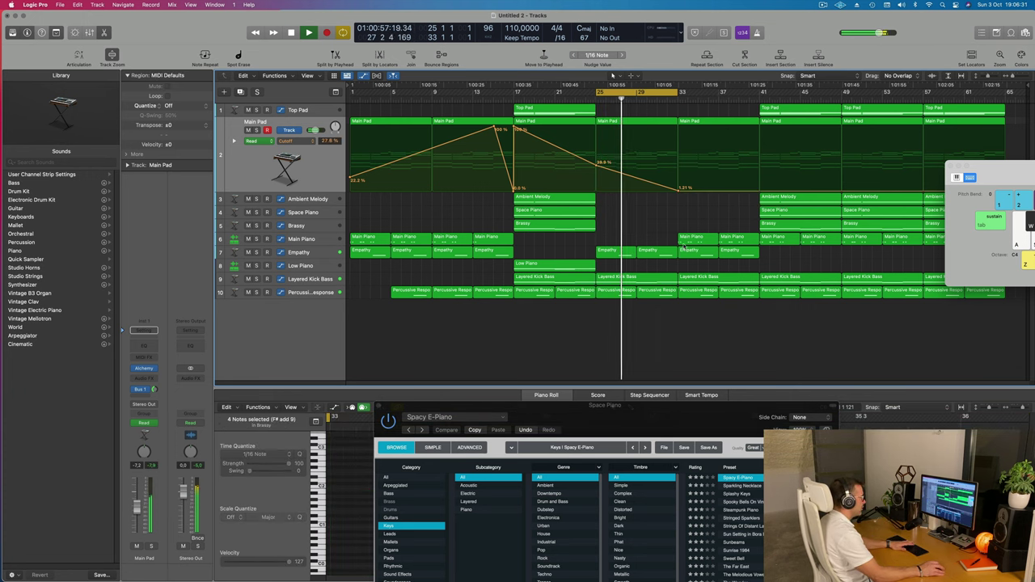
Step: Thin out the Main Piano region at bar 33 by deleting the second note in each of bars 33, 34 and 35
{"action": "left_click", "coordinate": [687, 241]}
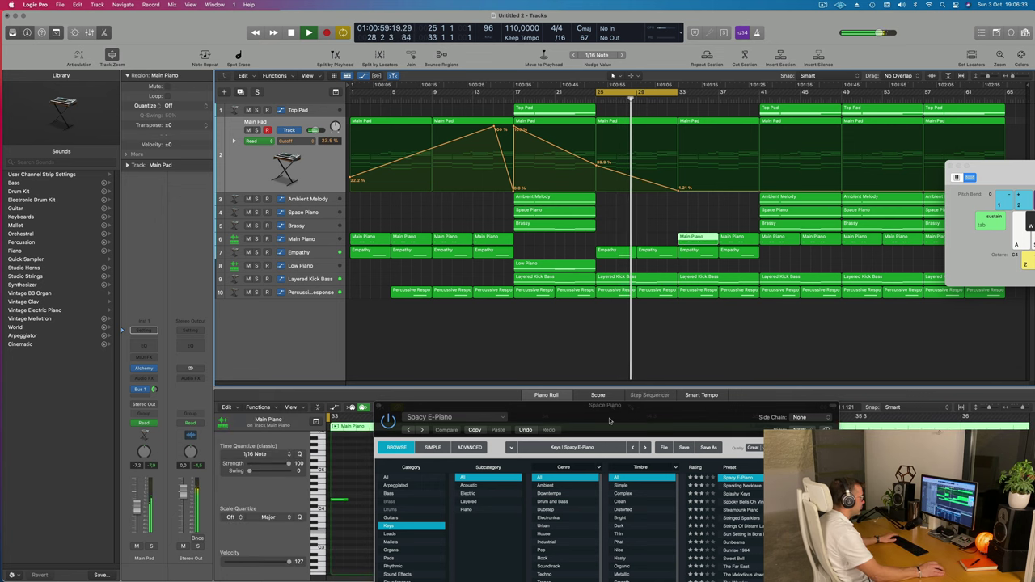
{"action": "left_click_drag", "start_coordinate": [566, 411], "coordinate": [906, 430]}
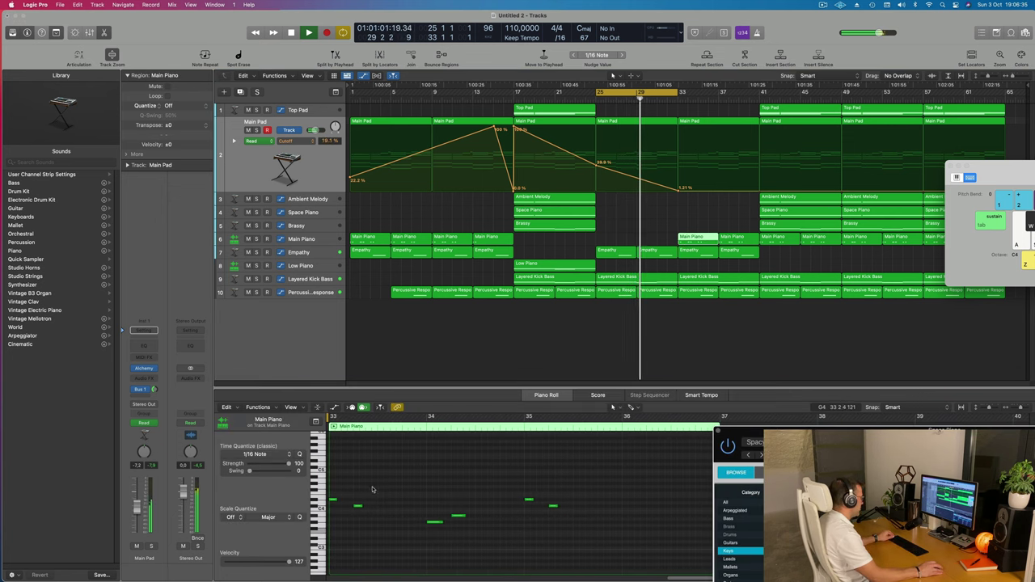
{"action": "left_click", "coordinate": [542, 482], "text": "ctrl+alt"}
{"action": "left_click_drag", "start_coordinate": [343, 489], "coordinate": [365, 524]}
{"action": "key", "text": "Delete"}
{"action": "left_click", "coordinate": [457, 515]}
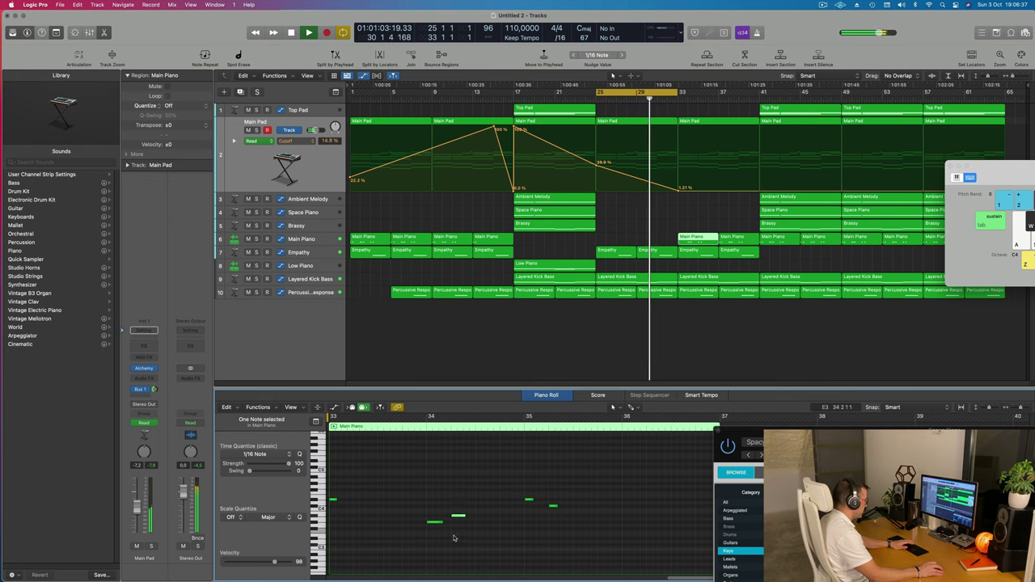
{"action": "key", "text": "Delete"}
{"action": "left_click", "coordinate": [553, 506]}
{"action": "key", "text": "Delete"}
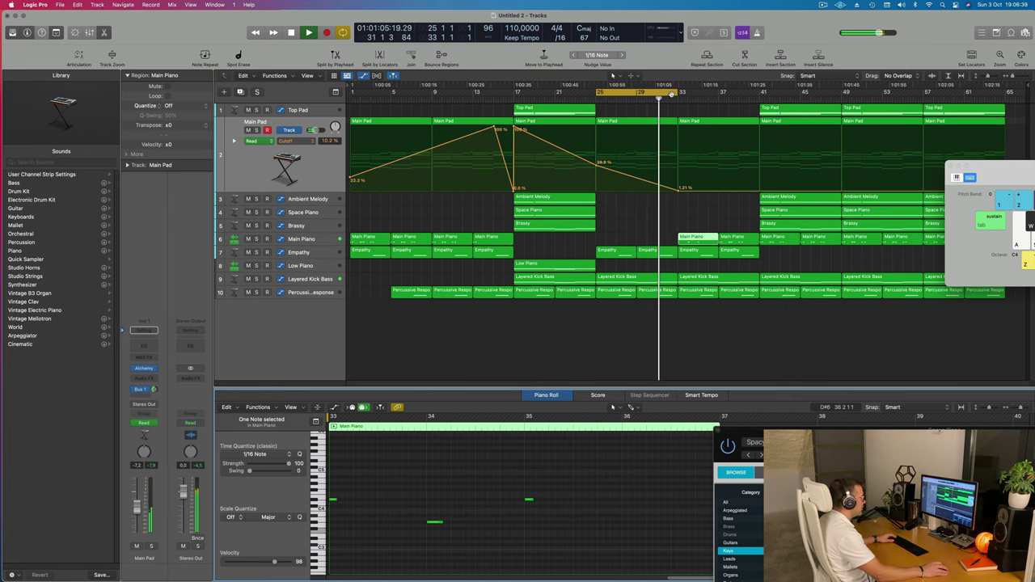
Step: Extend the end of the cycle range to bar 41 and listen to the section from bar 33
{"action": "left_click_drag", "start_coordinate": [677, 91], "coordinate": [760, 91]}
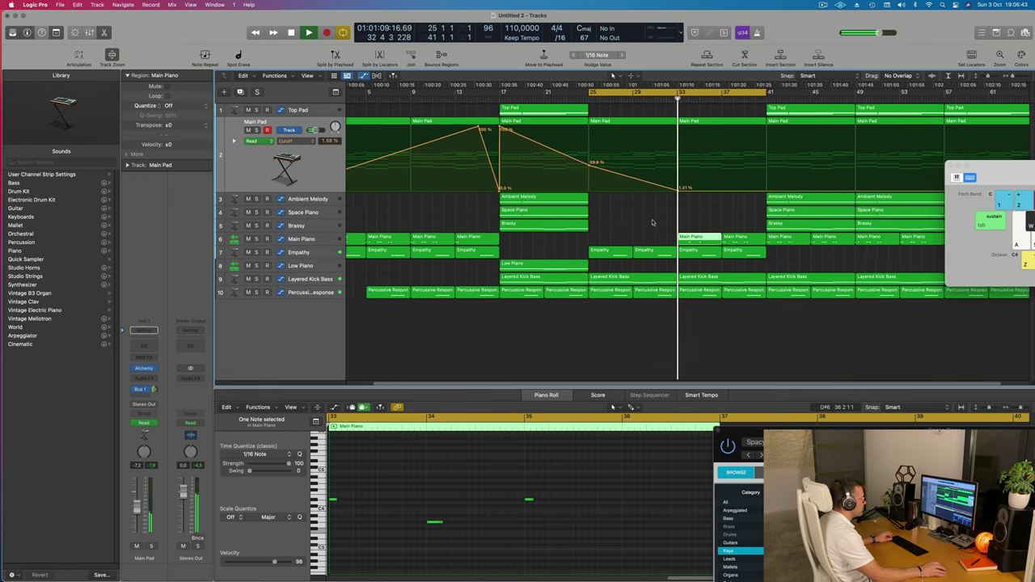
{"action": "scroll", "coordinate": [653, 222], "scroll_direction": "up", "scroll_amount": 3}
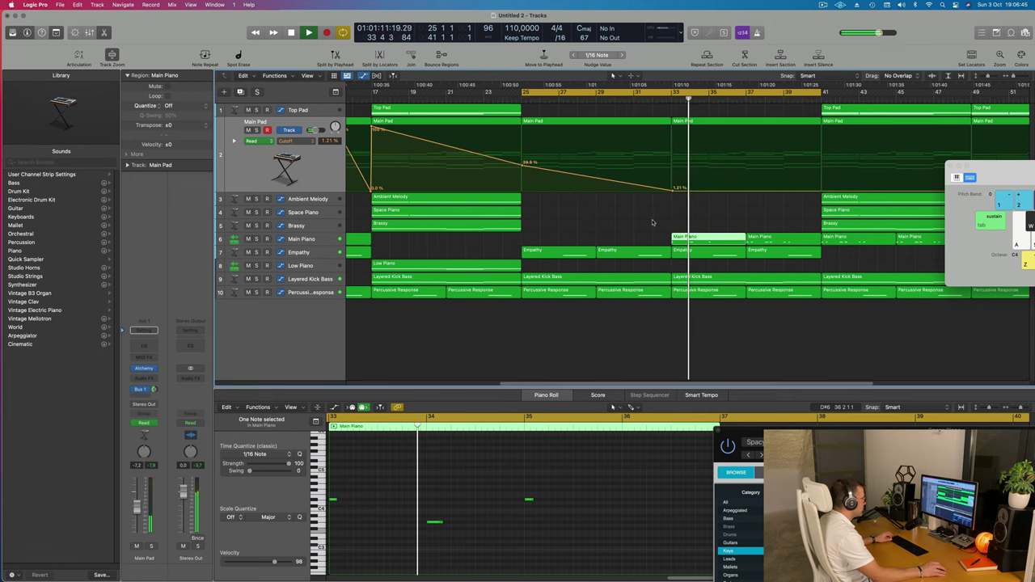
{"action": "scroll", "coordinate": [653, 223], "scroll_direction": "down", "scroll_amount": 2}
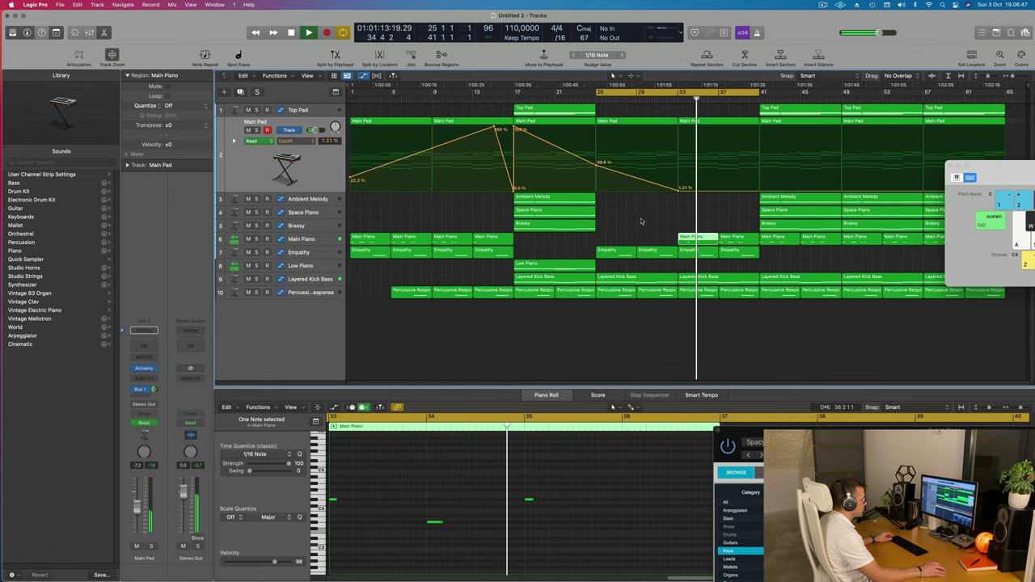
{"action": "scroll", "coordinate": [656, 221], "scroll_direction": "up", "scroll_amount": 1}
{"action": "scroll", "coordinate": [664, 223], "scroll_direction": "down", "scroll_amount": 1}
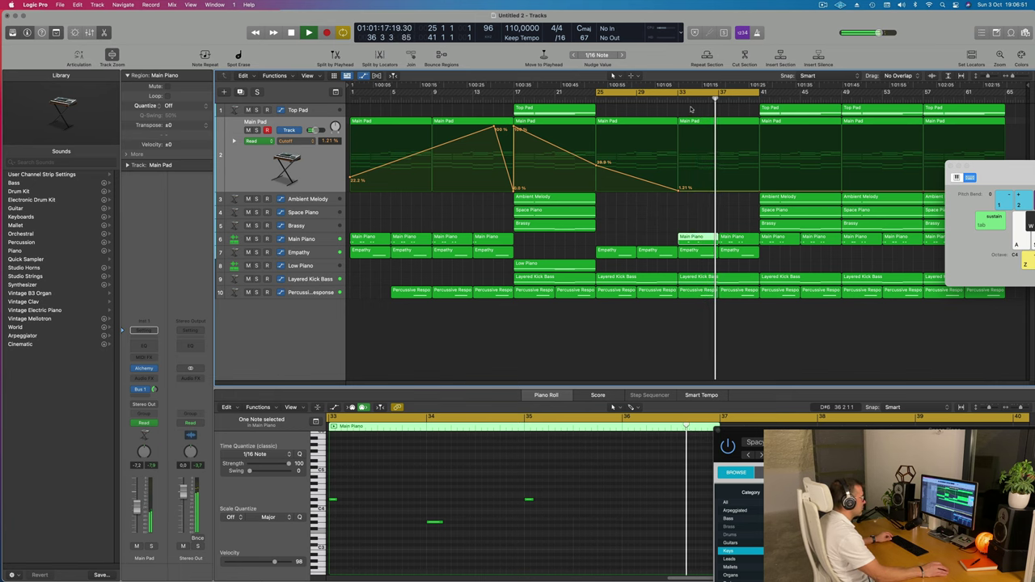
Step: Raise Main Pad's cutoff automation point at bar 41 to about 47 %
{"action": "left_click", "coordinate": [732, 237]}
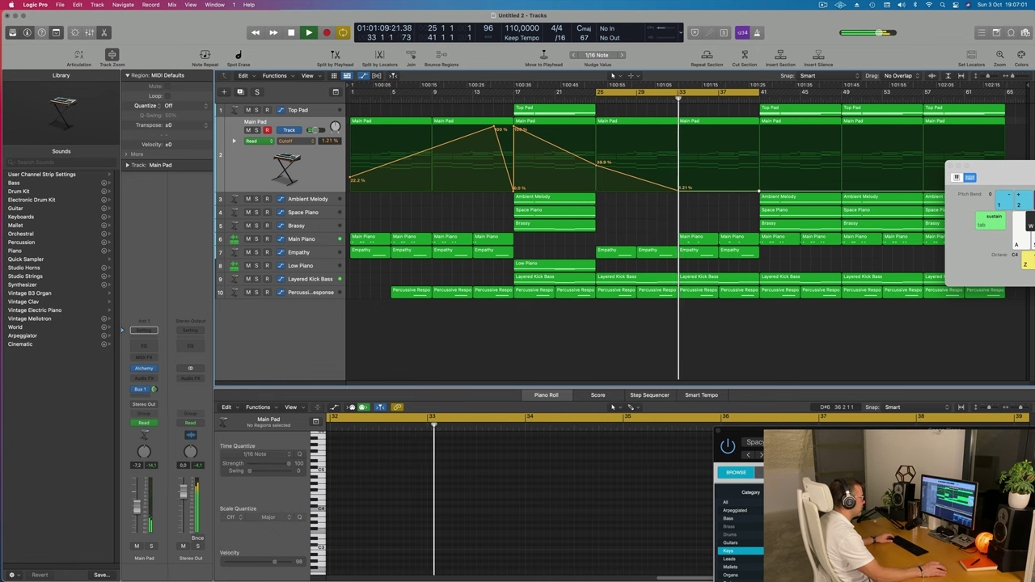
{"action": "left_click_drag", "start_coordinate": [759, 192], "coordinate": [759, 162]}
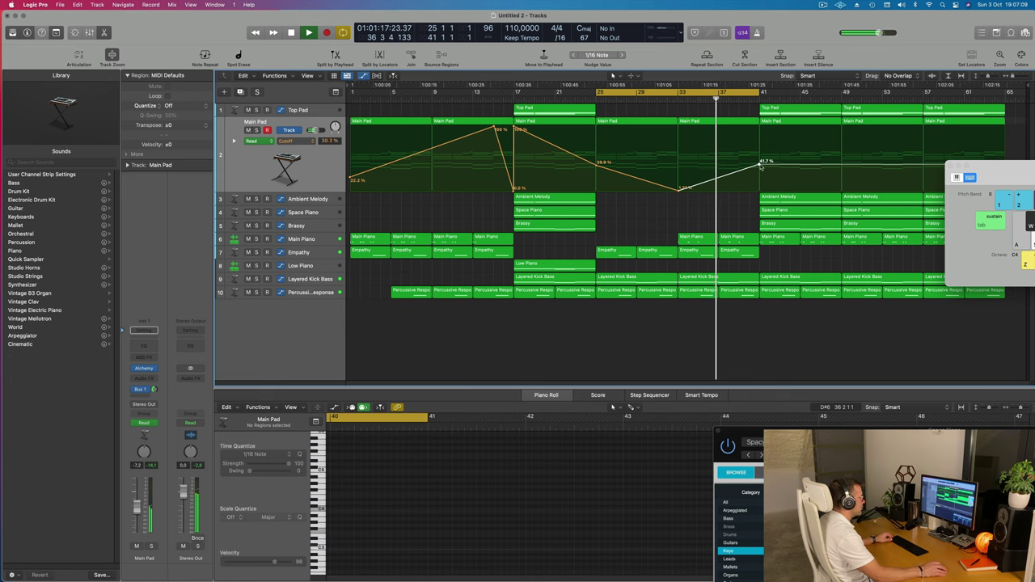
{"action": "left_click_drag", "start_coordinate": [760, 166], "coordinate": [759, 157]}
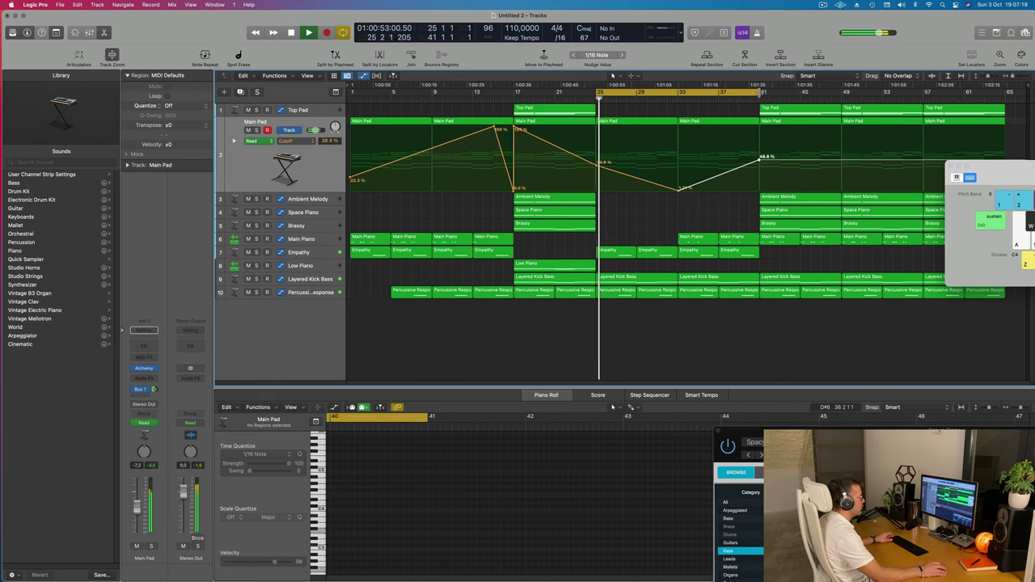
Step: Delete the Top Pad, Space Piano, Ambient Melody and Brassy regions at bar 41, and copy two Empathy regions there
{"action": "left_click", "coordinate": [809, 113]}
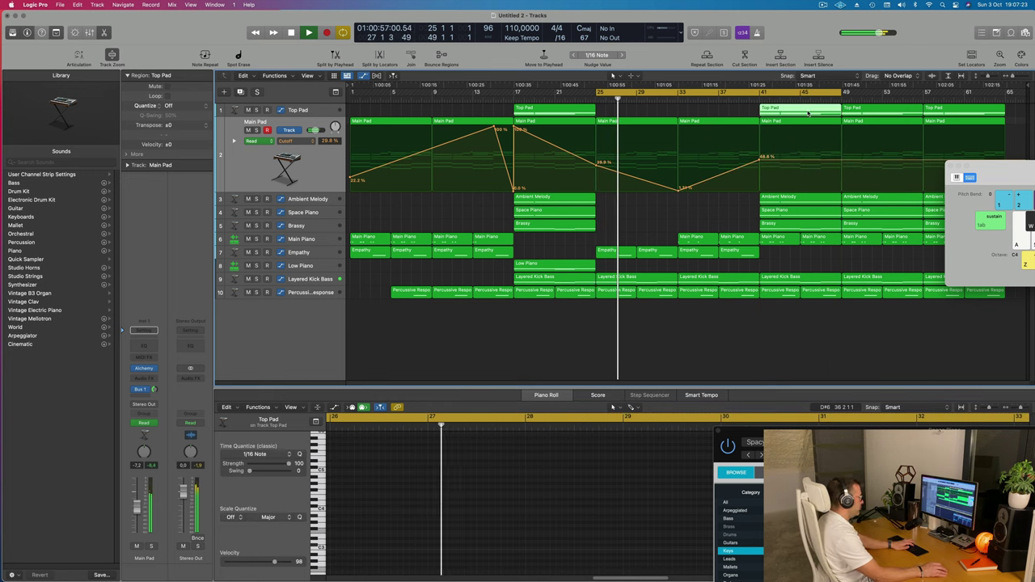
{"action": "key", "text": "Delete"}
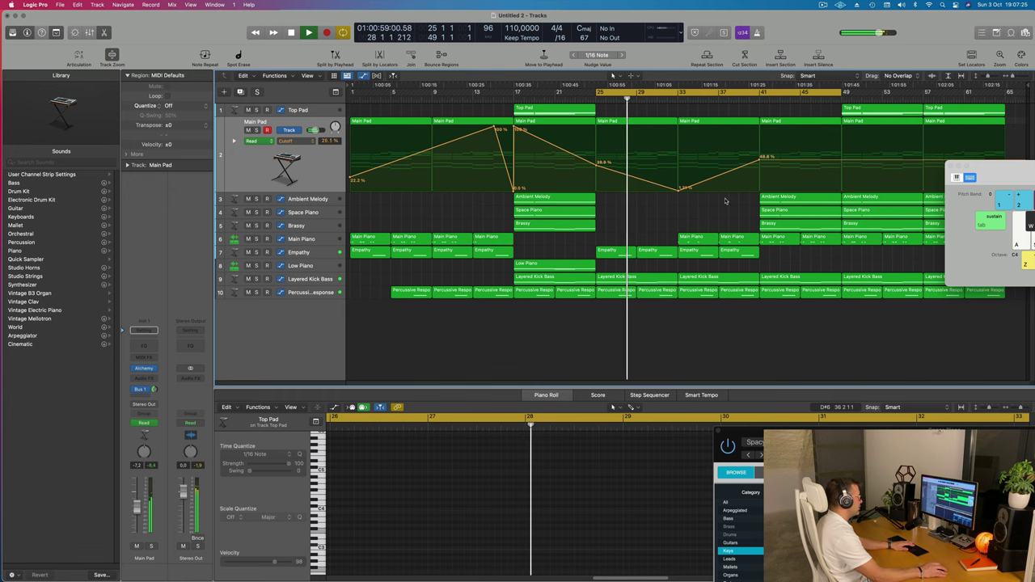
{"action": "left_click", "coordinate": [788, 211]}
{"action": "key", "text": "Delete"}
{"action": "left_click", "coordinate": [788, 197]}
{"action": "key", "text": "Delete"}
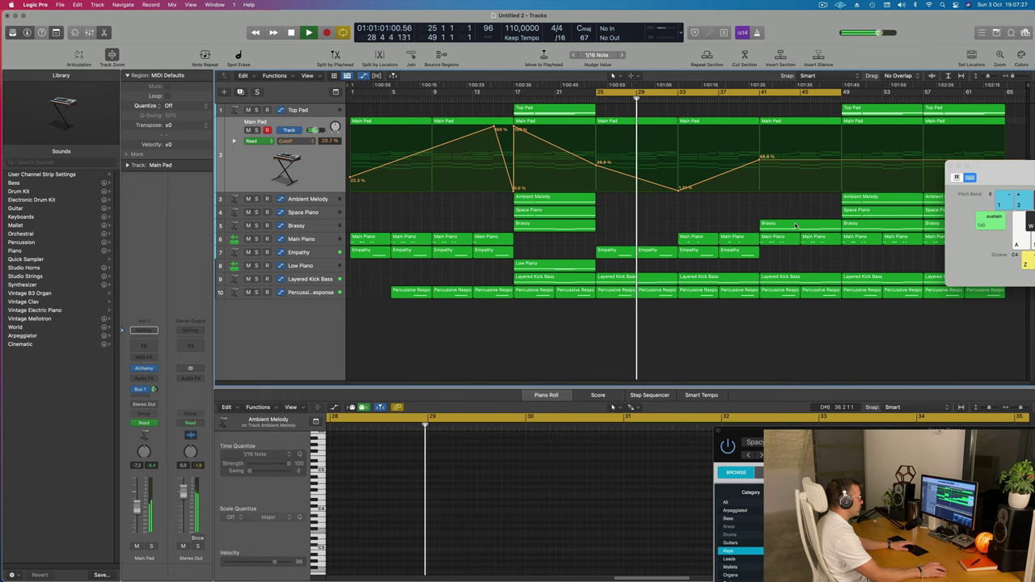
{"action": "left_click", "coordinate": [794, 226]}
{"action": "key", "text": "Delete"}
{"action": "left_click_drag", "start_coordinate": [723, 262], "coordinate": [787, 256]}
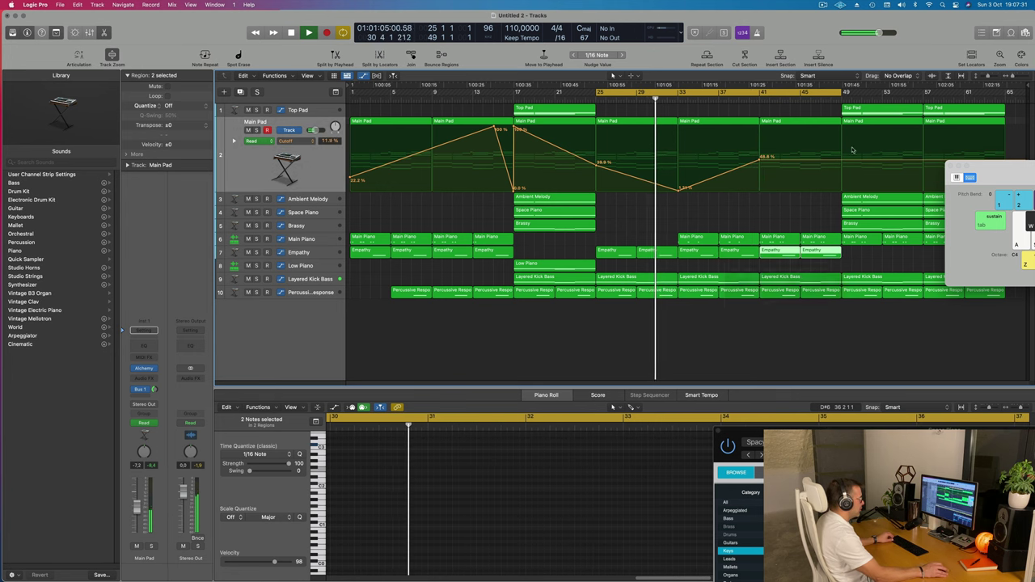
Step: Add a cutoff automation point on Main Pad at bar 49 and raise it to 97.6 %
{"action": "left_click", "coordinate": [852, 150]}
{"action": "left_click", "coordinate": [841, 138]}
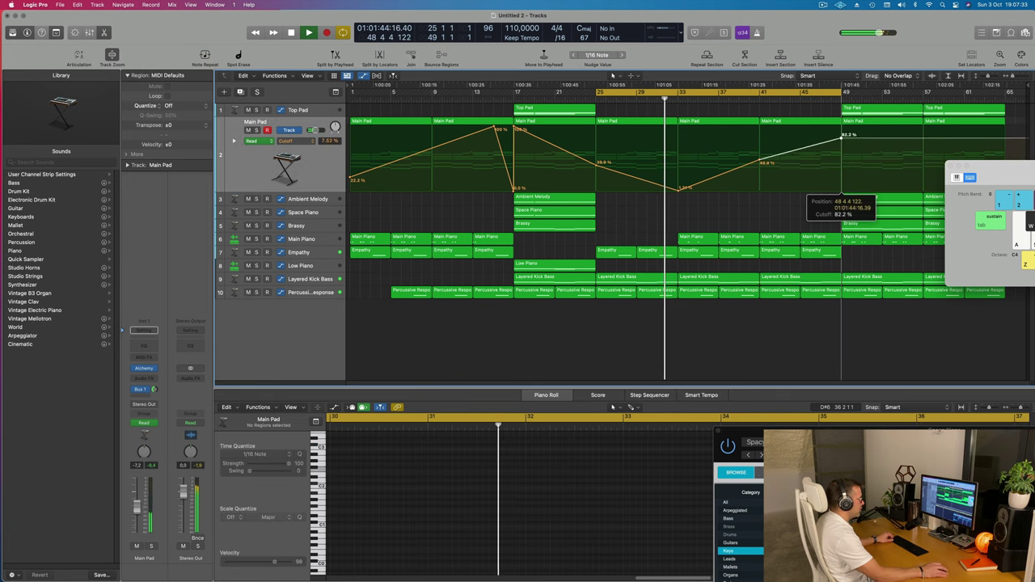
{"action": "left_click_drag", "start_coordinate": [841, 138], "coordinate": [841, 129]}
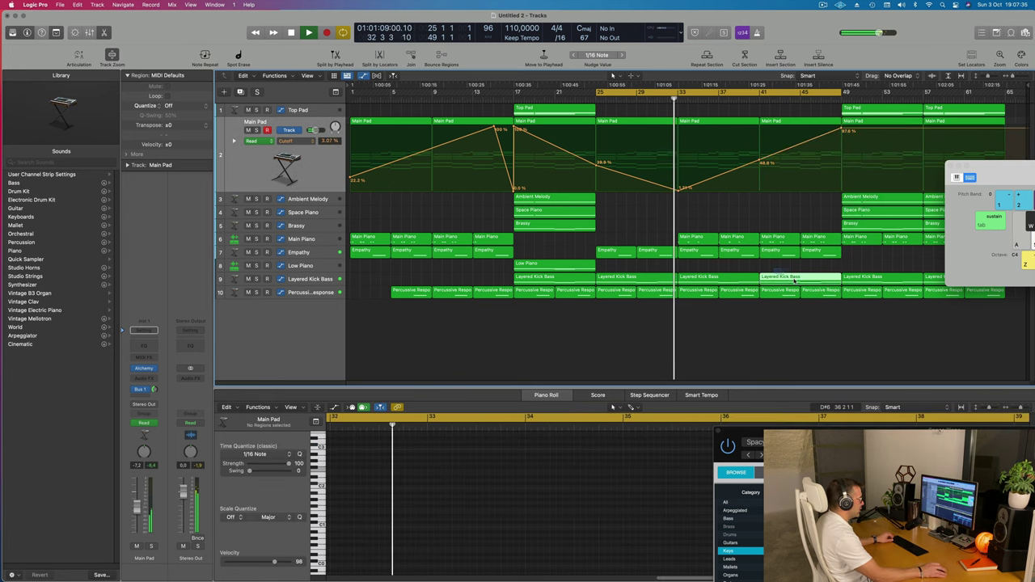
Step: Delete the Layered Kick Bass and Percussive Response regions between bars 41 and 49, and save the project
{"action": "left_click_drag", "start_coordinate": [775, 270], "coordinate": [817, 296]}
{"action": "key", "text": "Delete"}
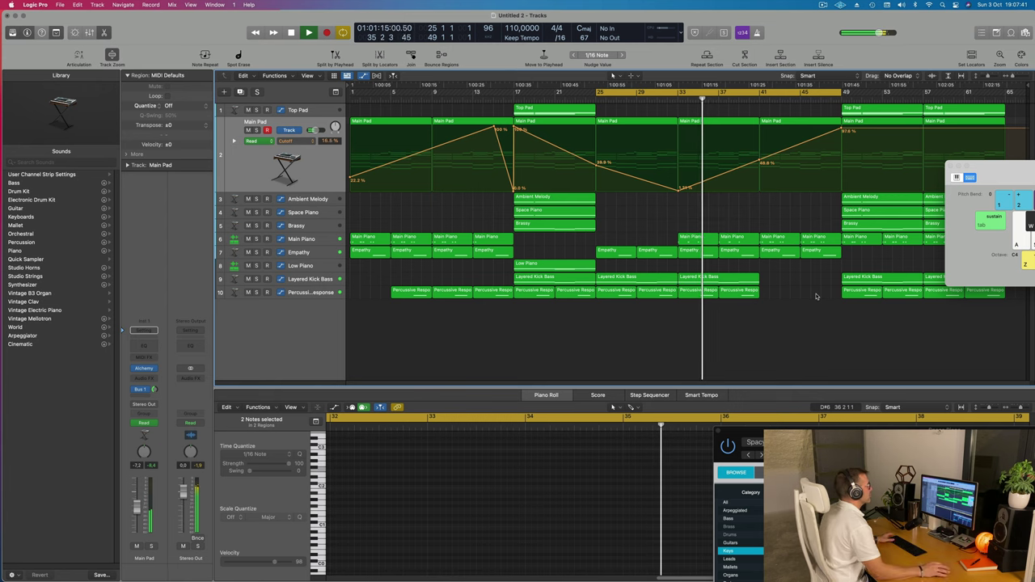
{"action": "left_click", "coordinate": [824, 5]}
{"action": "left_click", "coordinate": [796, 29]}
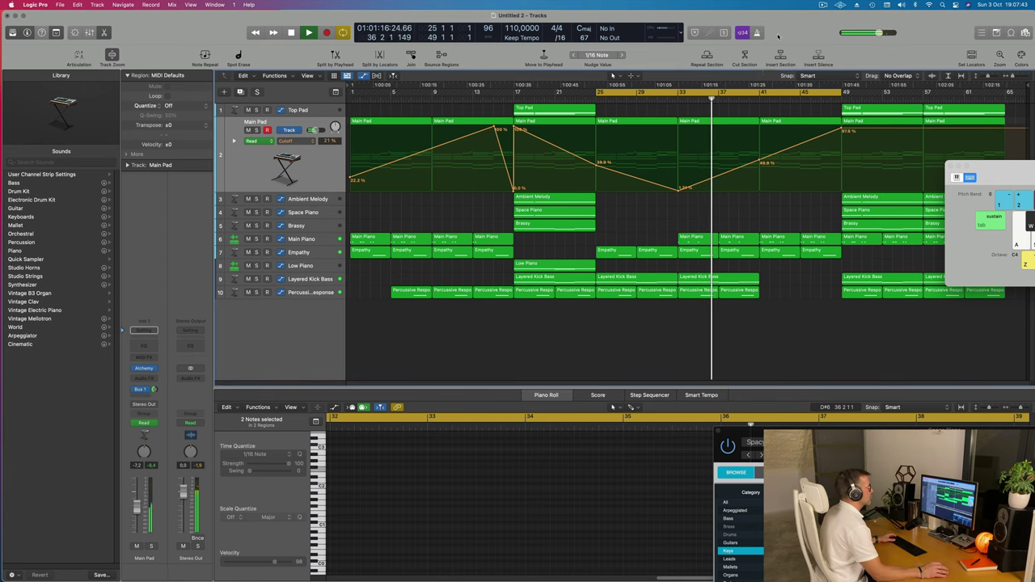
{"action": "key", "text": "super+s"}
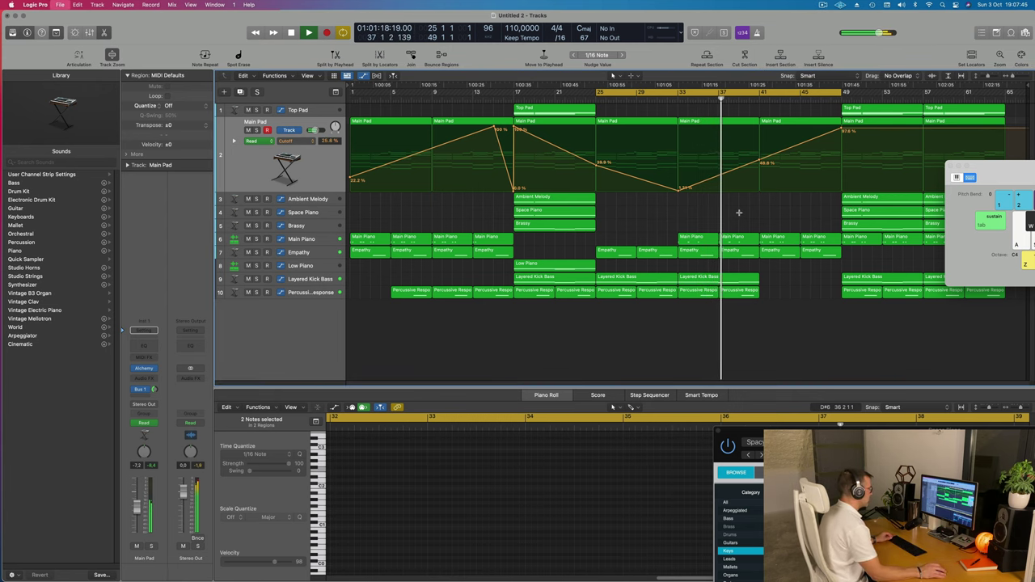
{"action": "key", "text": "Escape"}
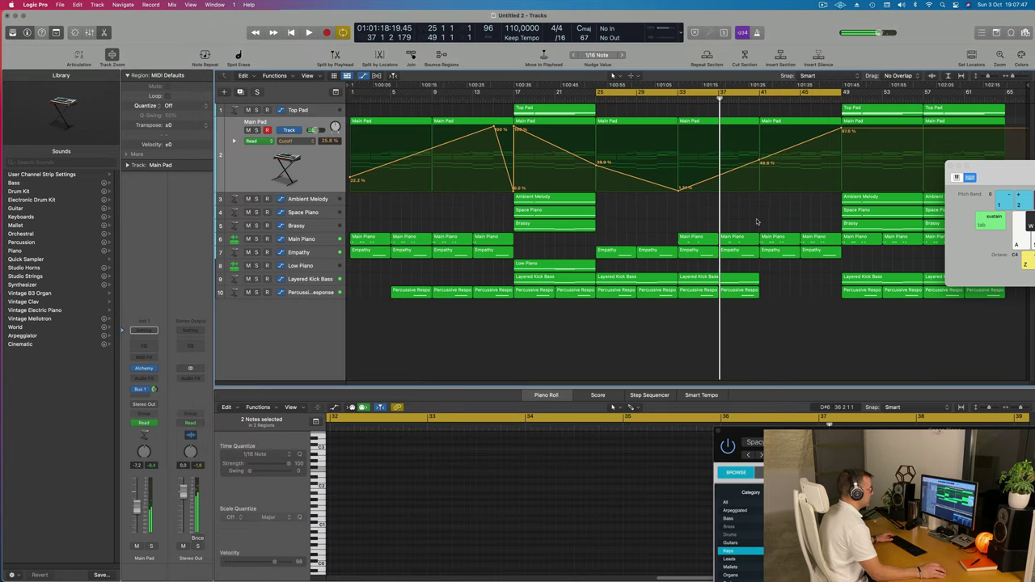
Step: Audition from bar 33, delete the Main Piano region at bar 41, and replay the passage from there
{"action": "key", "text": "space"}
{"action": "left_click", "coordinate": [679, 95]}
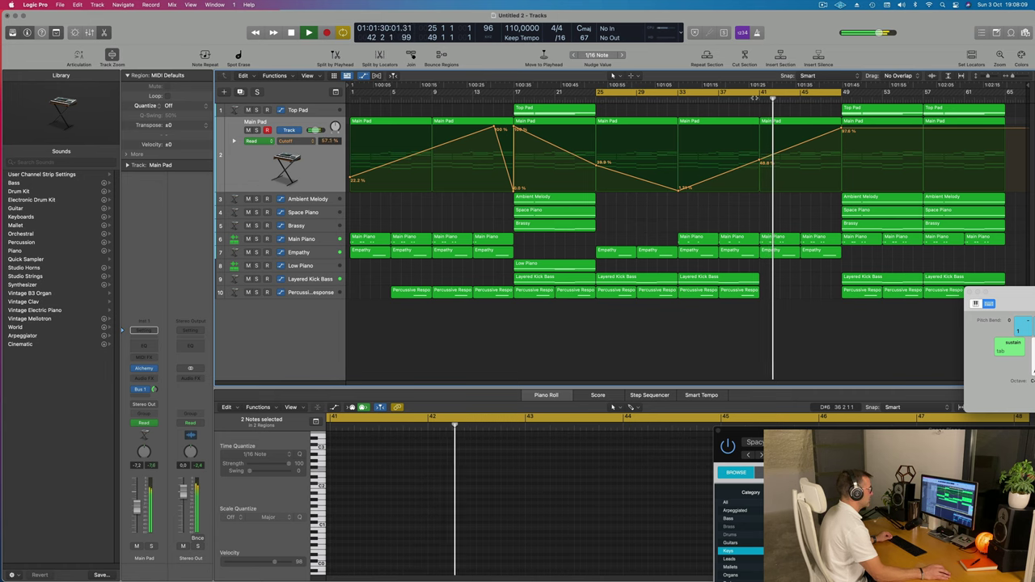
{"action": "left_click", "coordinate": [760, 237]}
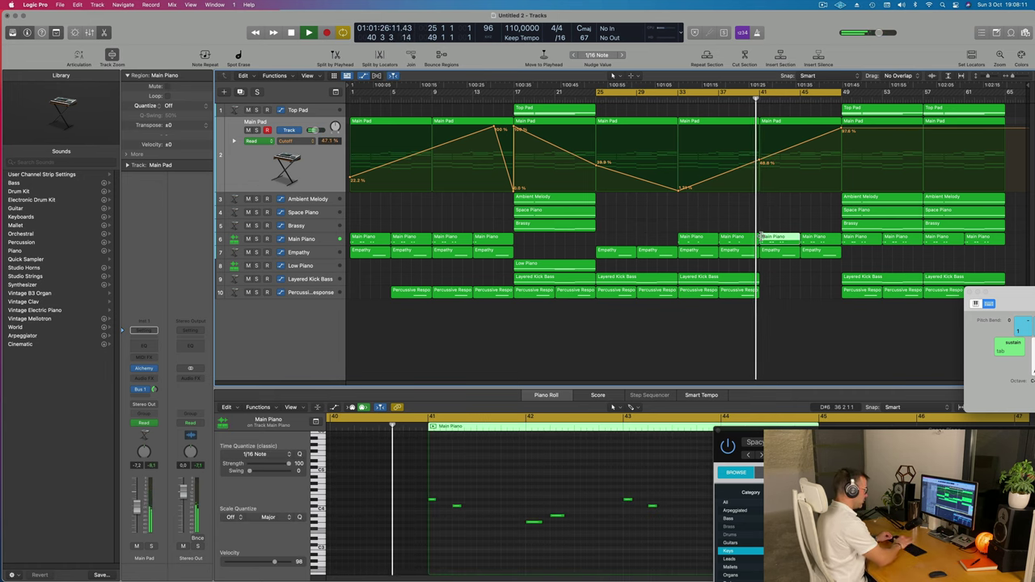
{"action": "key", "text": "Delete"}
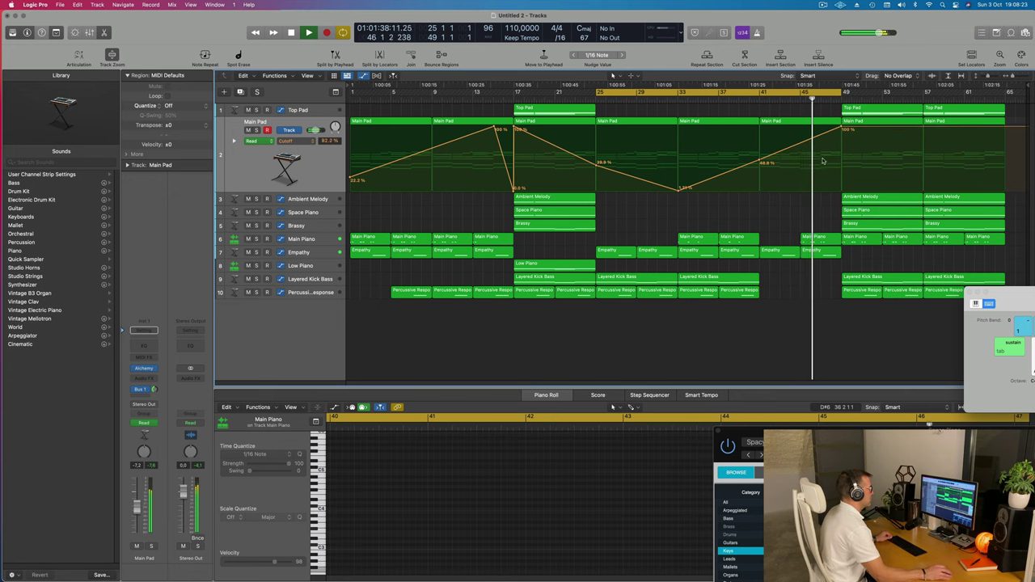
{"action": "left_click", "coordinate": [758, 98]}
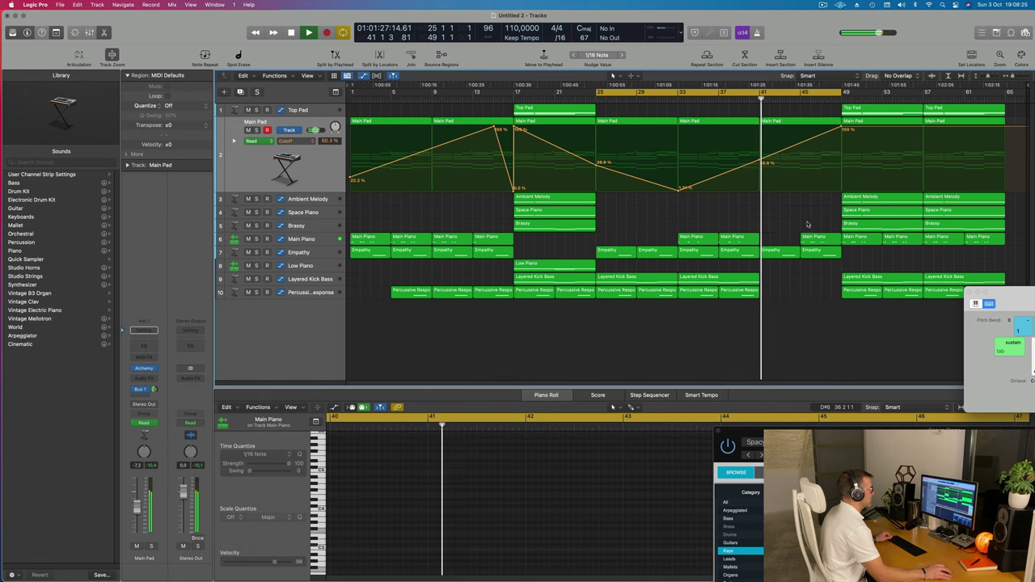
{"action": "left_click", "coordinate": [812, 237]}
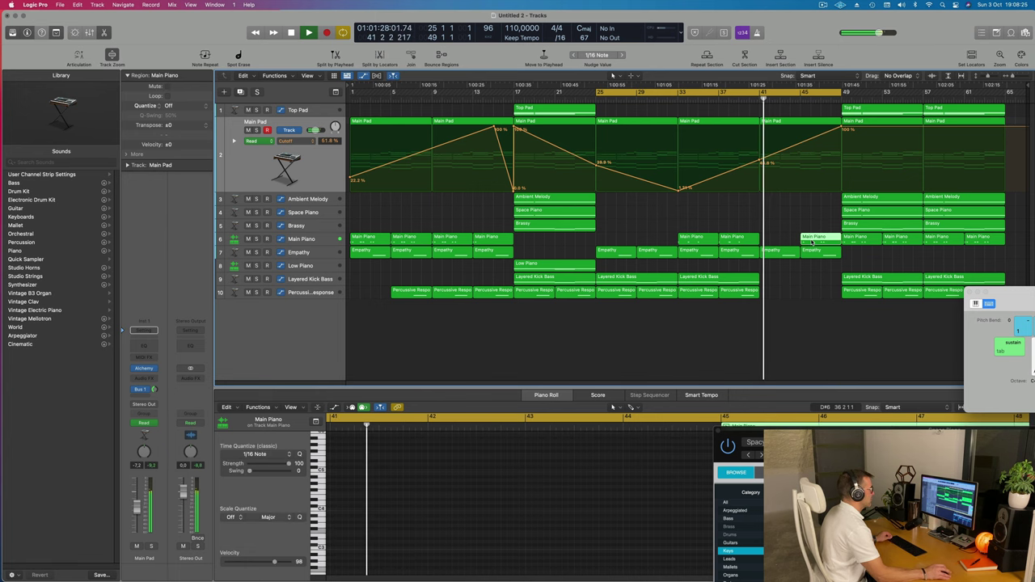
Step: Duplicate the Empathy track without its regions and move the Empathy region at bar 33 onto the new track
{"action": "left_click", "coordinate": [319, 238]}
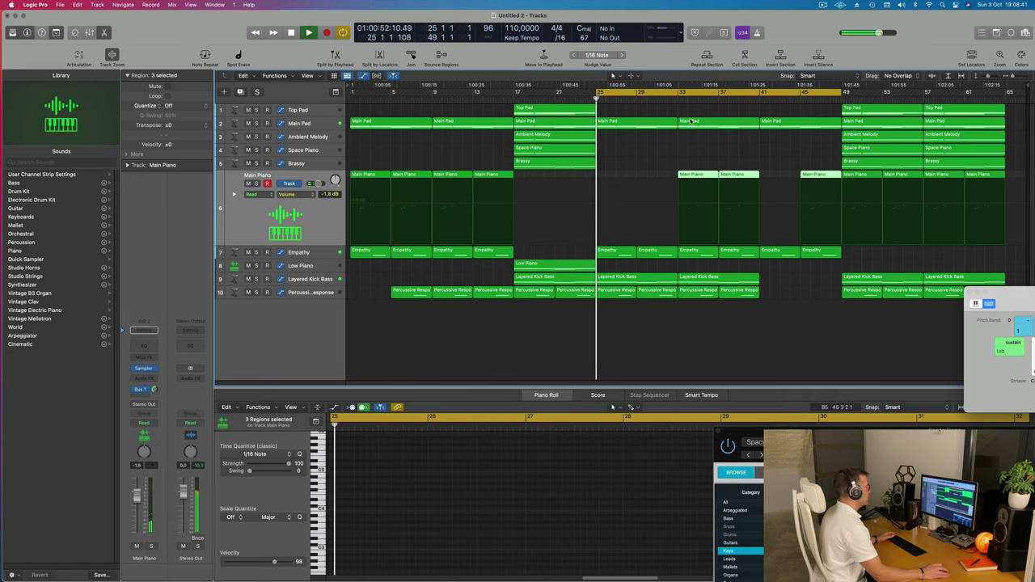
{"action": "left_click", "coordinate": [329, 253]}
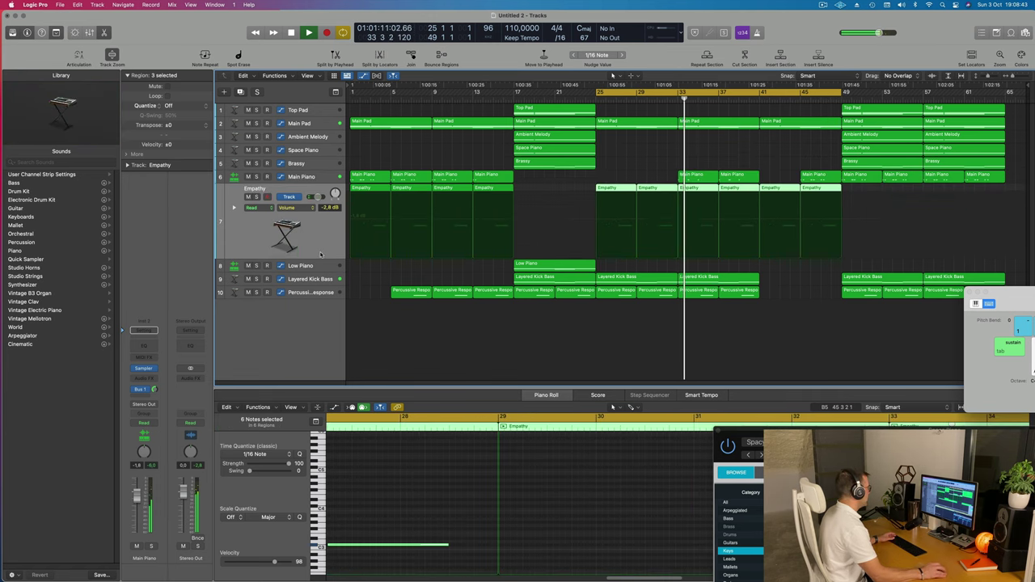
{"action": "left_click", "coordinate": [705, 190]}
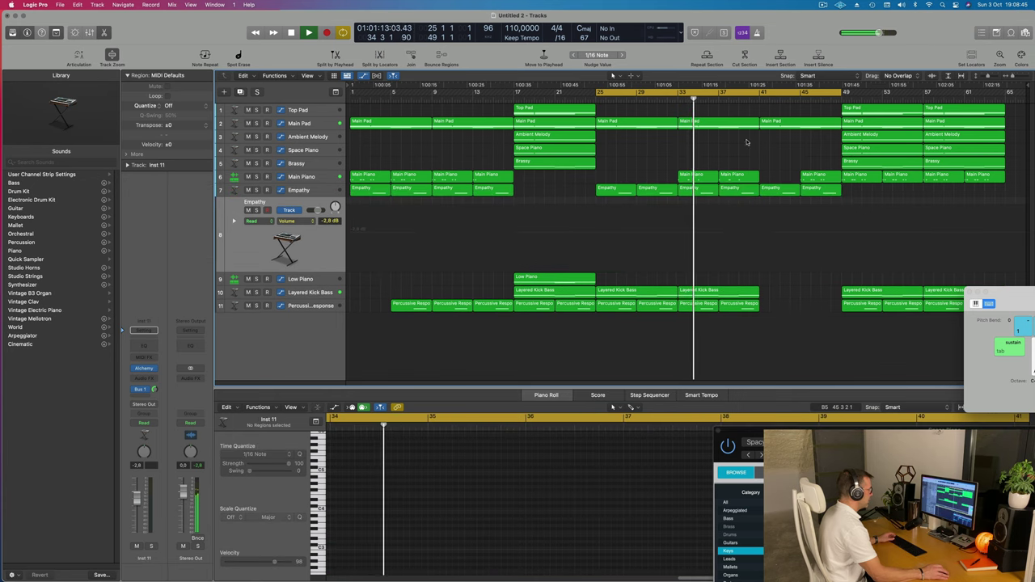
{"action": "left_click_drag", "start_coordinate": [705, 190], "coordinate": [701, 243]}
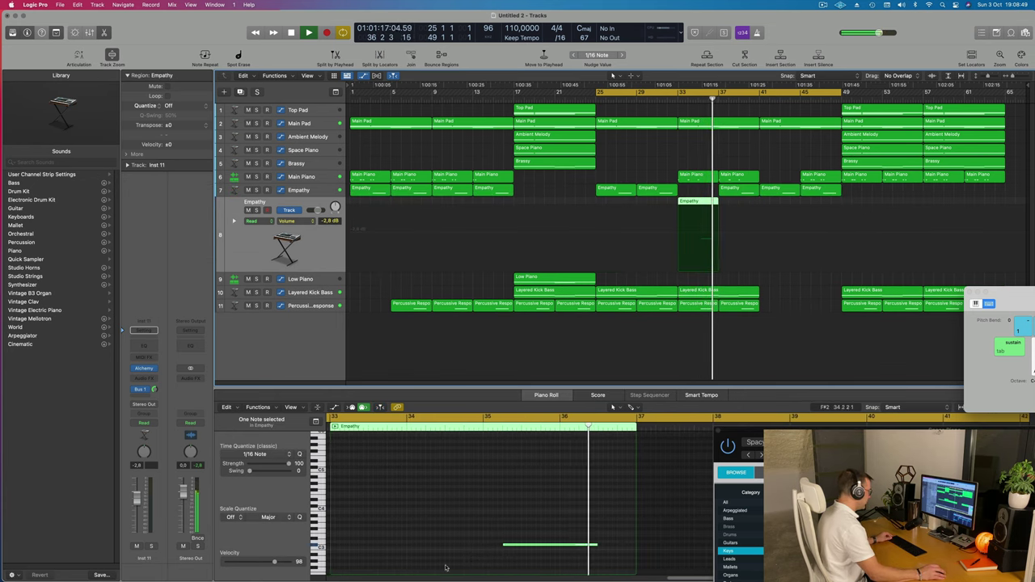
Step: Lengthen the moved Empathy region and its single note to span bars 33 to 49
{"action": "left_click_drag", "start_coordinate": [453, 544], "coordinate": [336, 551]}
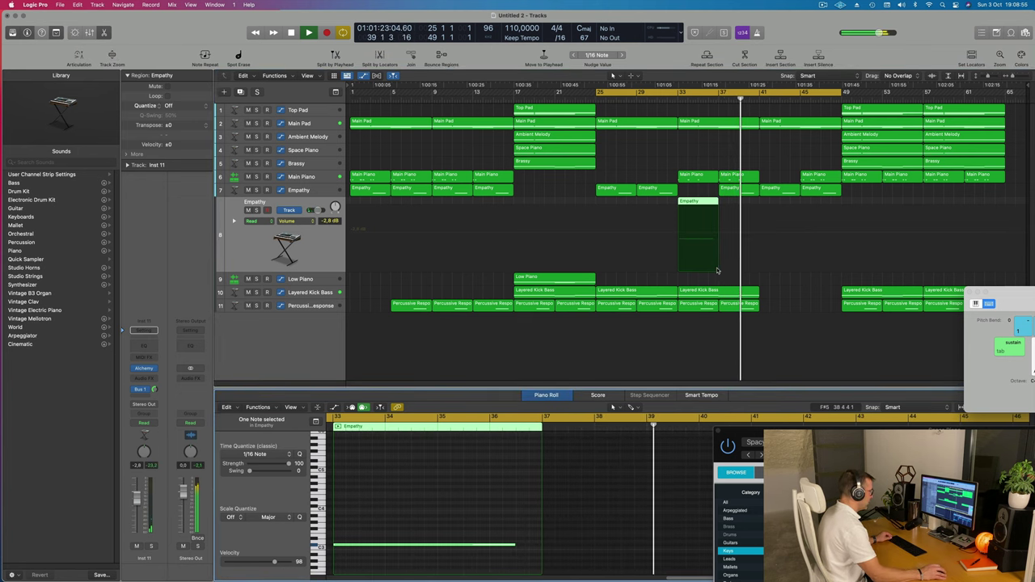
{"action": "left_click", "coordinate": [722, 206]}
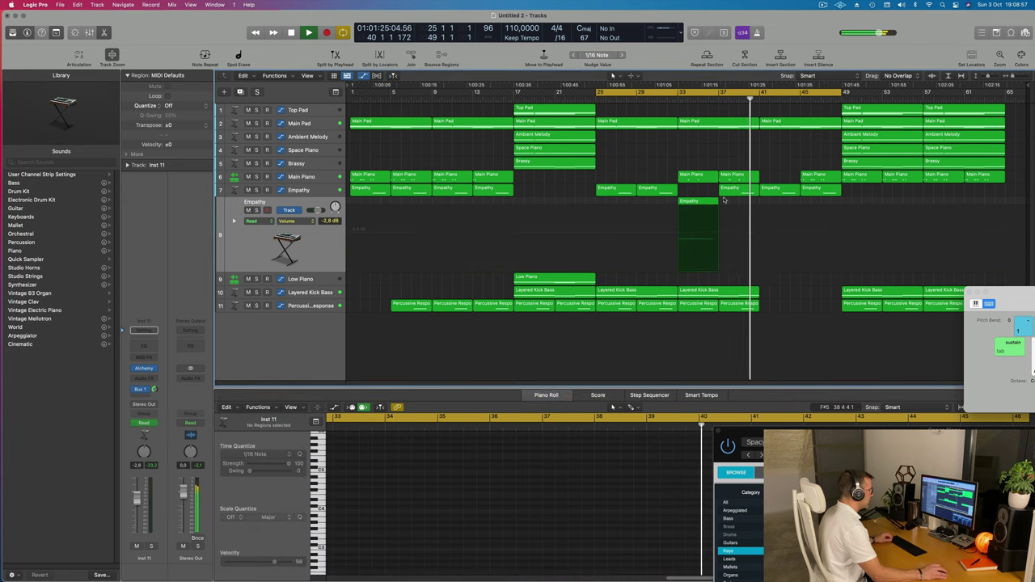
{"action": "left_click_drag", "start_coordinate": [717, 202], "coordinate": [841, 204]}
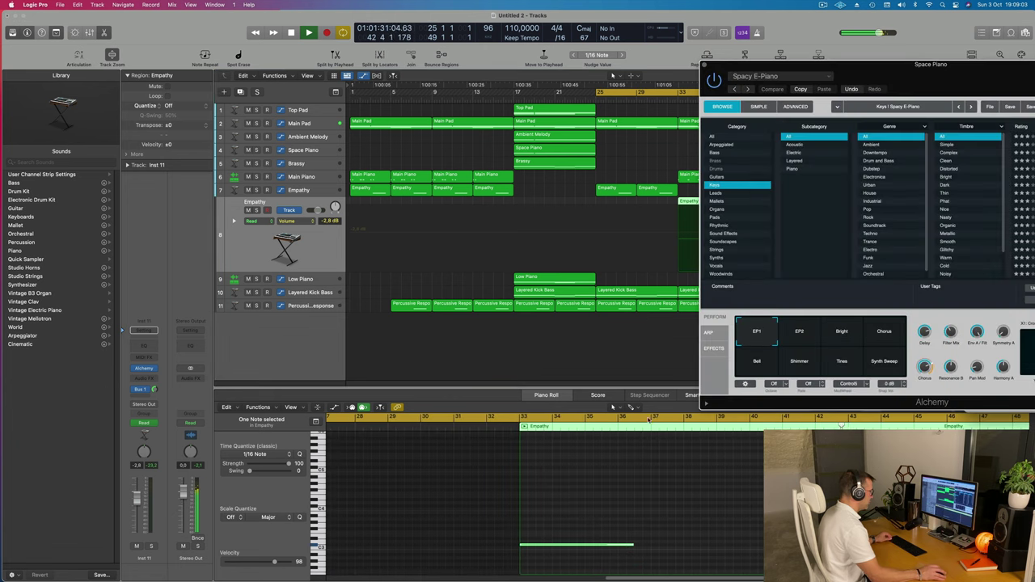
{"action": "key", "text": "super+Left"}
{"action": "key", "text": "super+Left"}
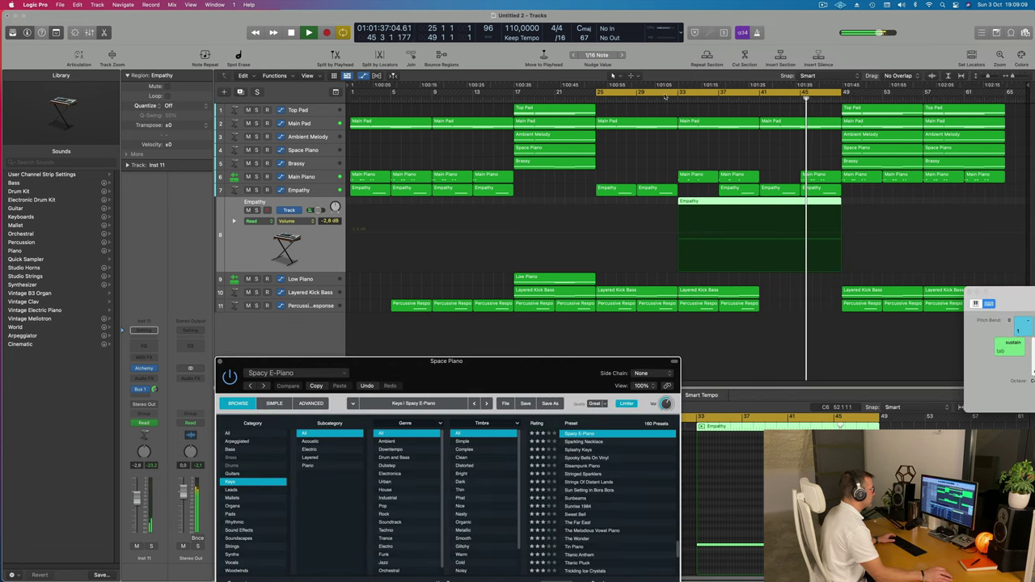
Step: Set the cycle range to start at bar 33, hide the plug-in window, and solo the new Empathy track
{"action": "left_click_drag", "start_coordinate": [599, 95], "coordinate": [679, 97]}
{"action": "left_click_drag", "start_coordinate": [529, 373], "coordinate": [580, 192]}
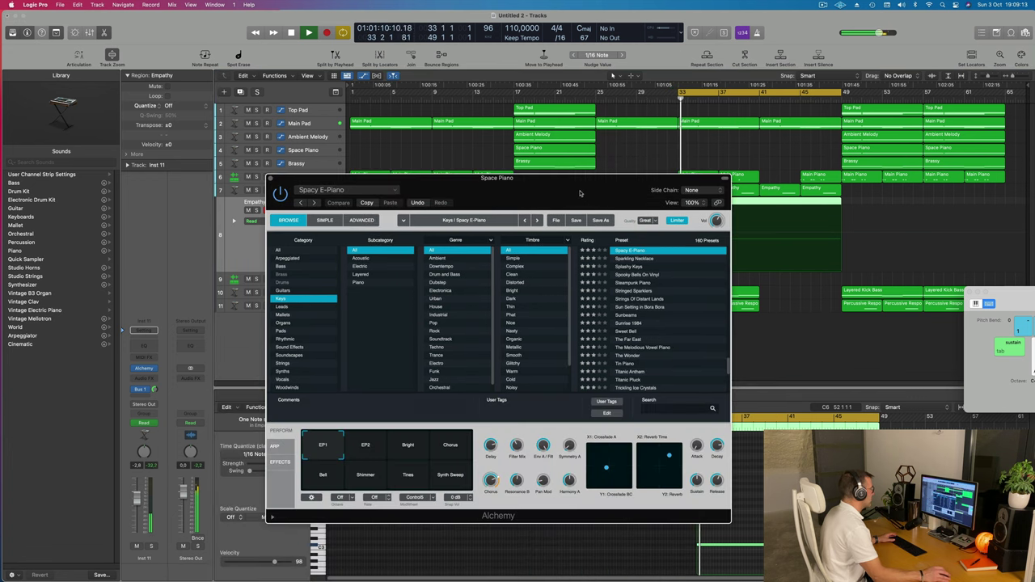
{"action": "key", "text": "v"}
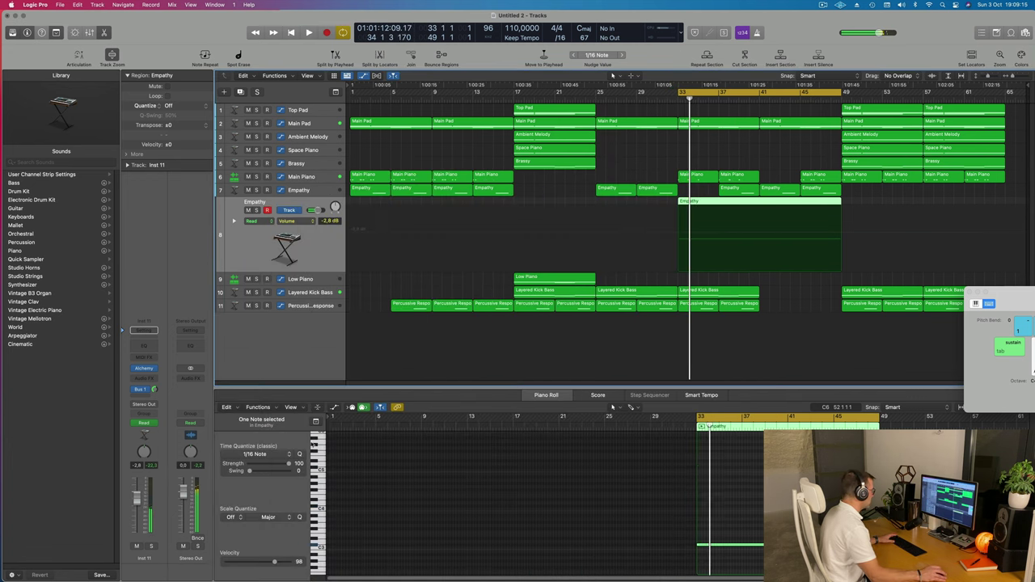
{"action": "left_click", "coordinate": [150, 546]}
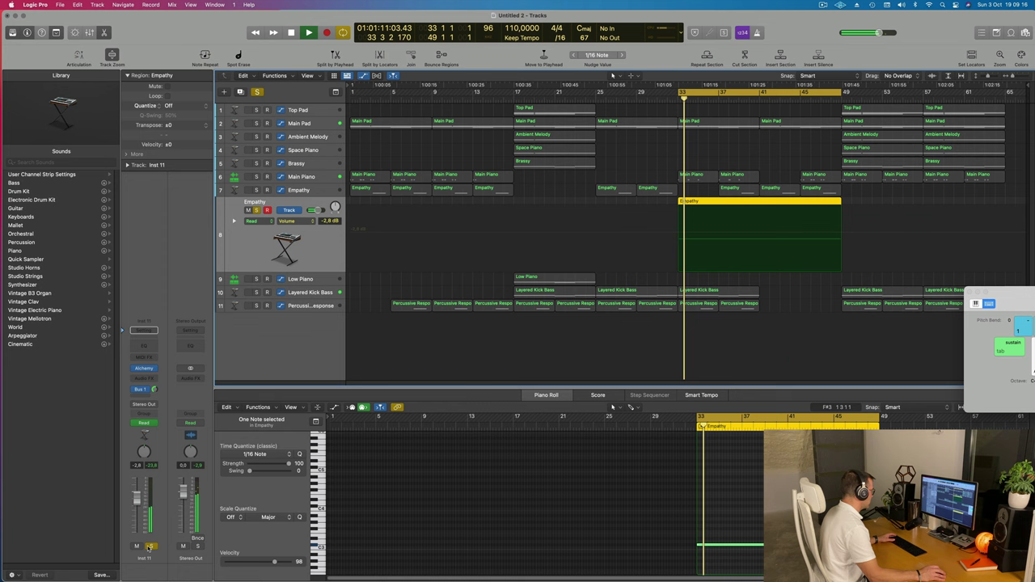
Step: Audition the Epic Guitar Hall preset in the new track's Alchemy instrument and load Evolving Organic Drama instead
{"action": "left_click", "coordinate": [144, 369]}
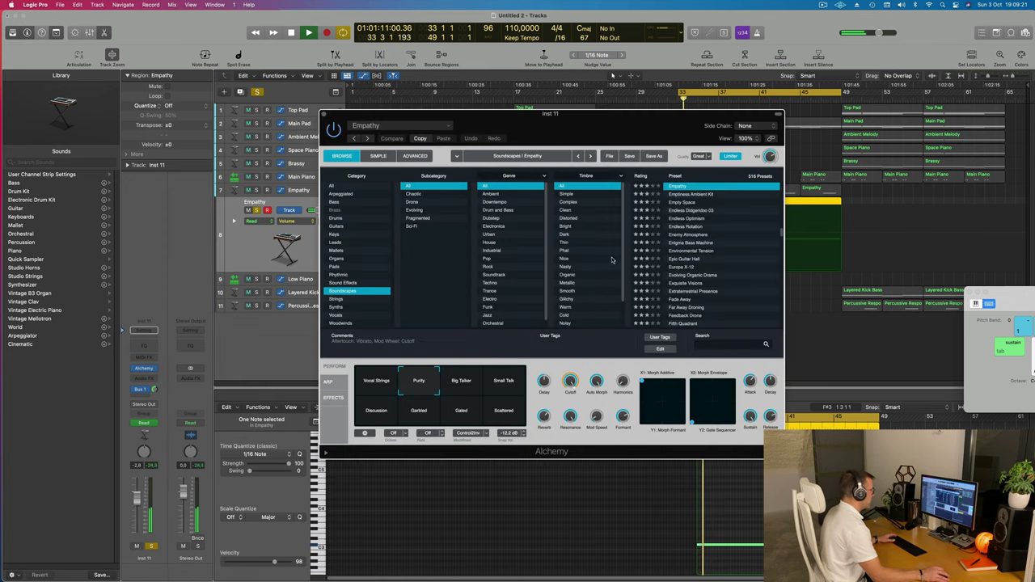
{"action": "left_click", "coordinate": [693, 259]}
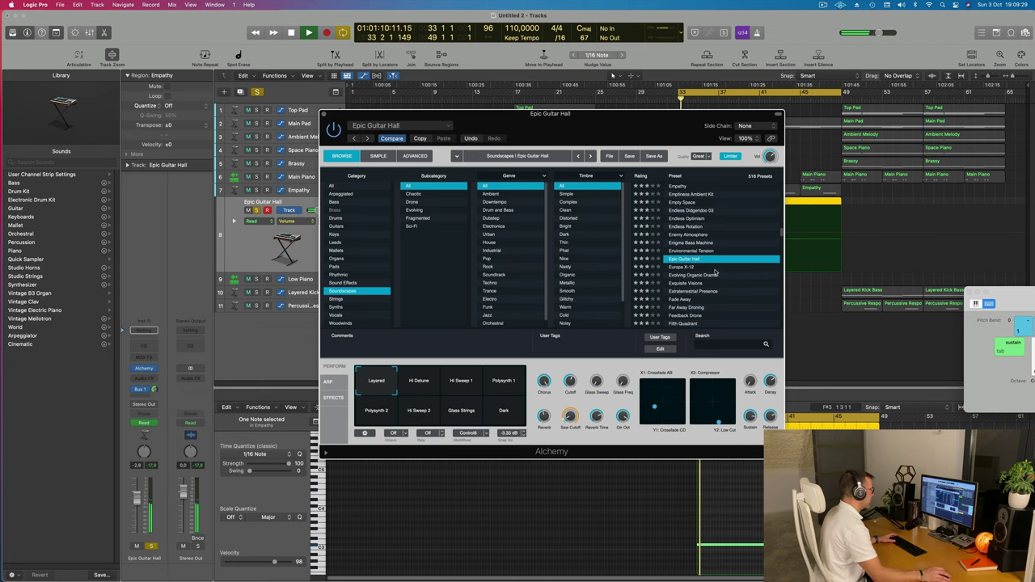
{"action": "left_click_drag", "start_coordinate": [651, 113], "coordinate": [545, 71]}
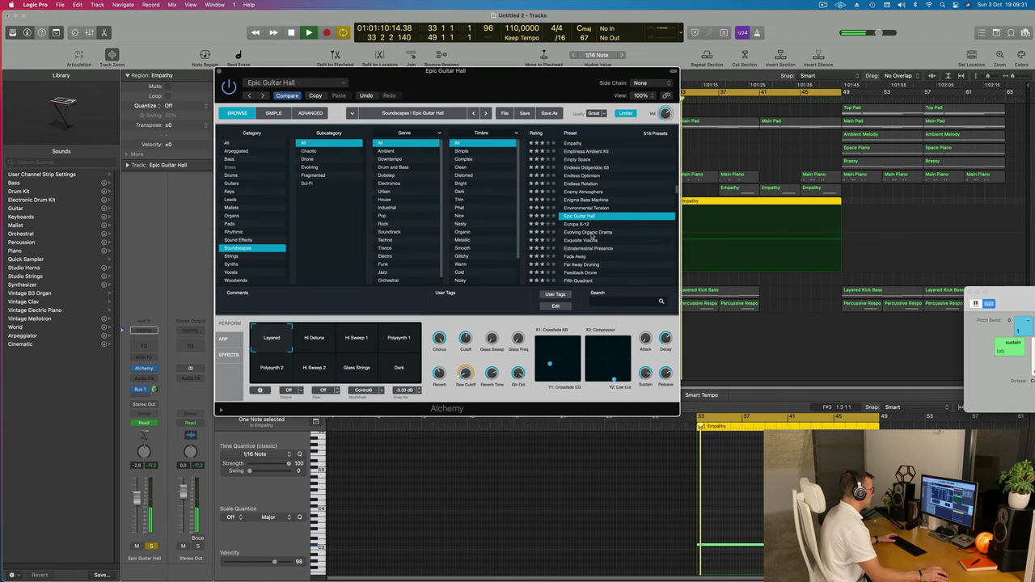
{"action": "left_click", "coordinate": [627, 229]}
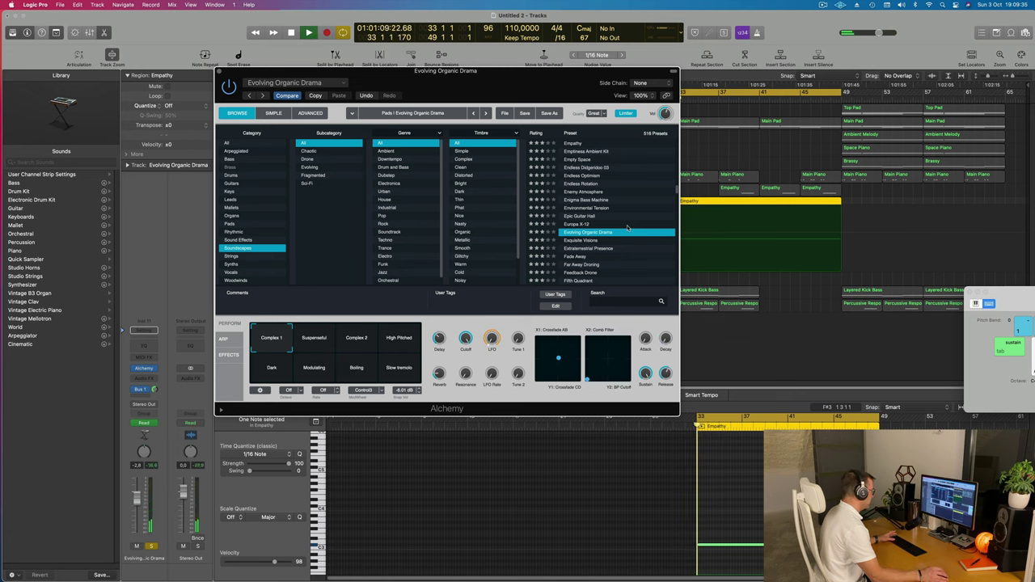
{"action": "left_click_drag", "start_coordinate": [574, 88], "coordinate": [664, 79]}
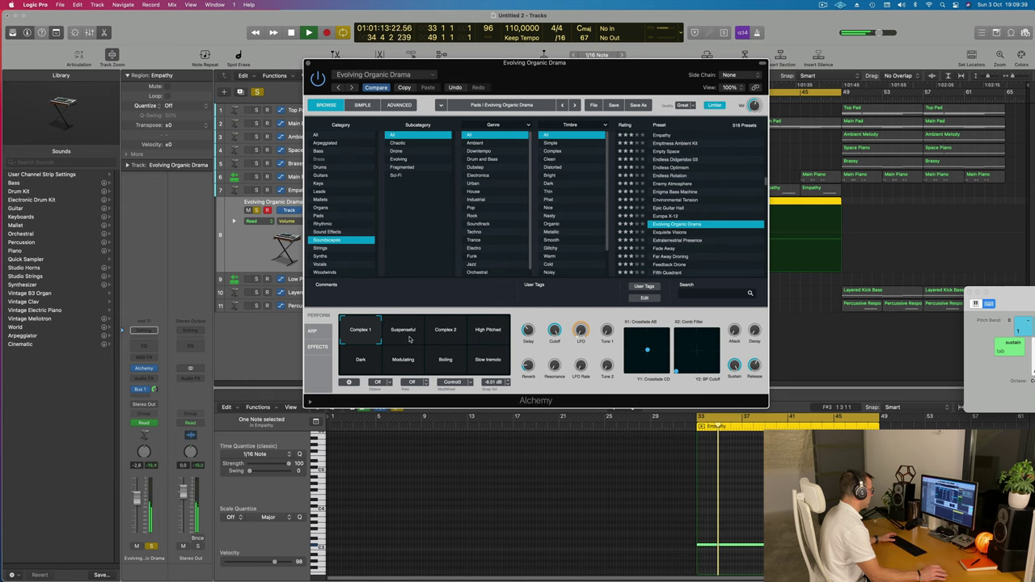
Step: Audition Evolving Organic Drama's Suspenseful, Complex 2 and High Pitched variations and choose Dark
{"action": "left_click", "coordinate": [409, 339]}
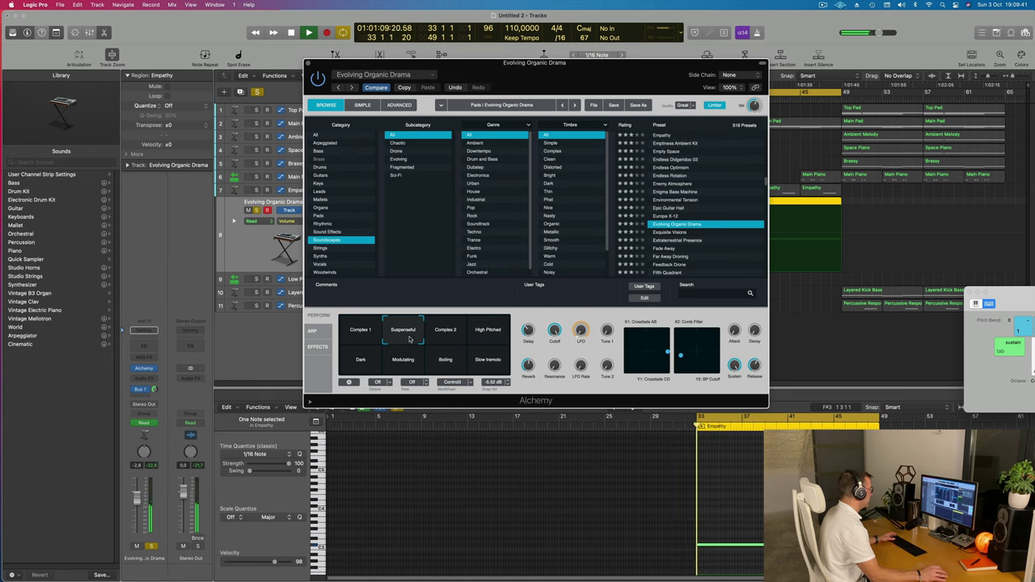
{"action": "left_click", "coordinate": [456, 338]}
{"action": "key", "text": "space"}
{"action": "left_click", "coordinate": [488, 338]}
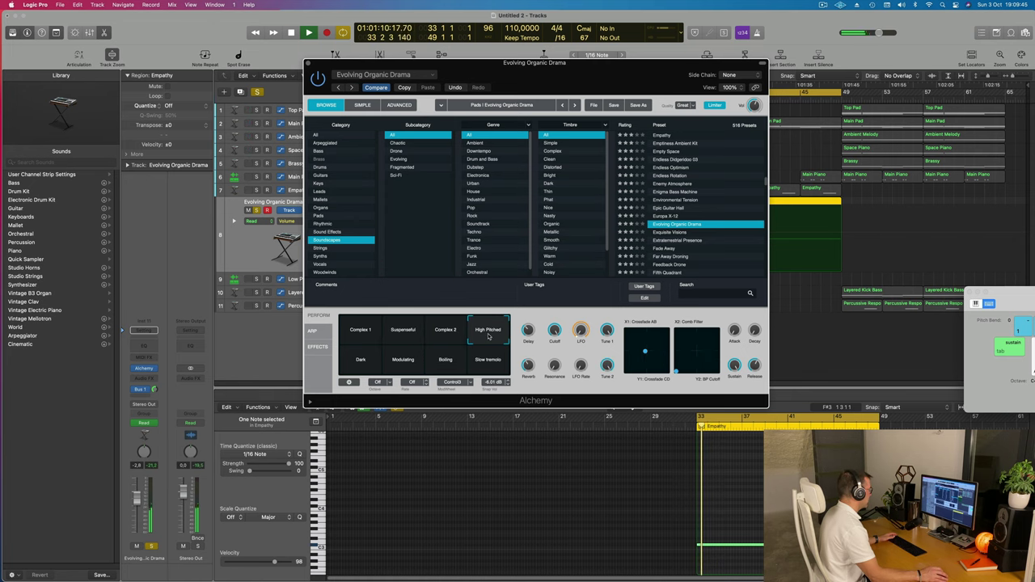
{"action": "left_click", "coordinate": [361, 363]}
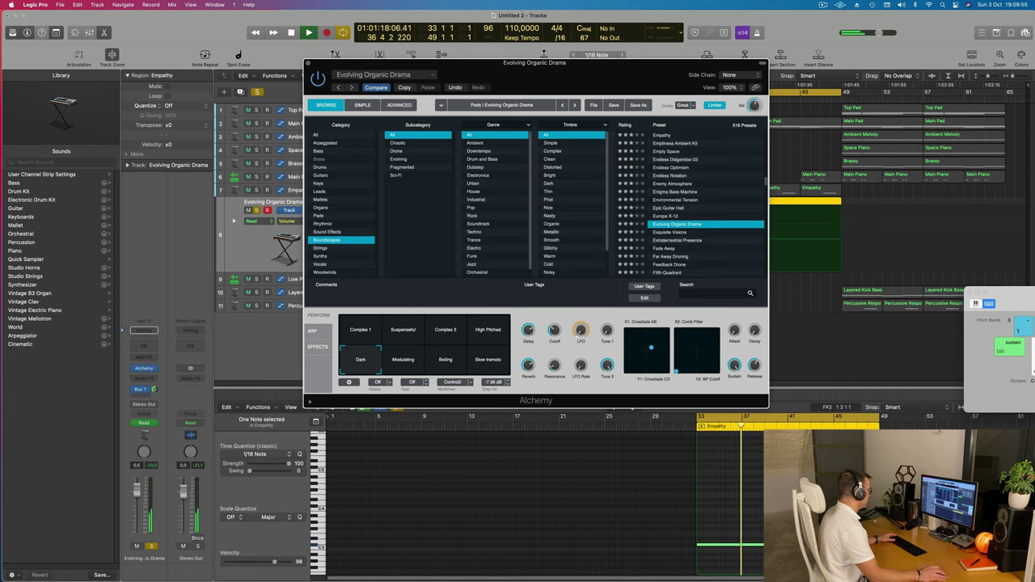
Step: Unsolo the Evolving Organic Drama track, set its volume to -0.5 dB, and hide the Alchemy window
{"action": "left_click", "coordinate": [137, 544]}
{"action": "left_click", "coordinate": [151, 548]}
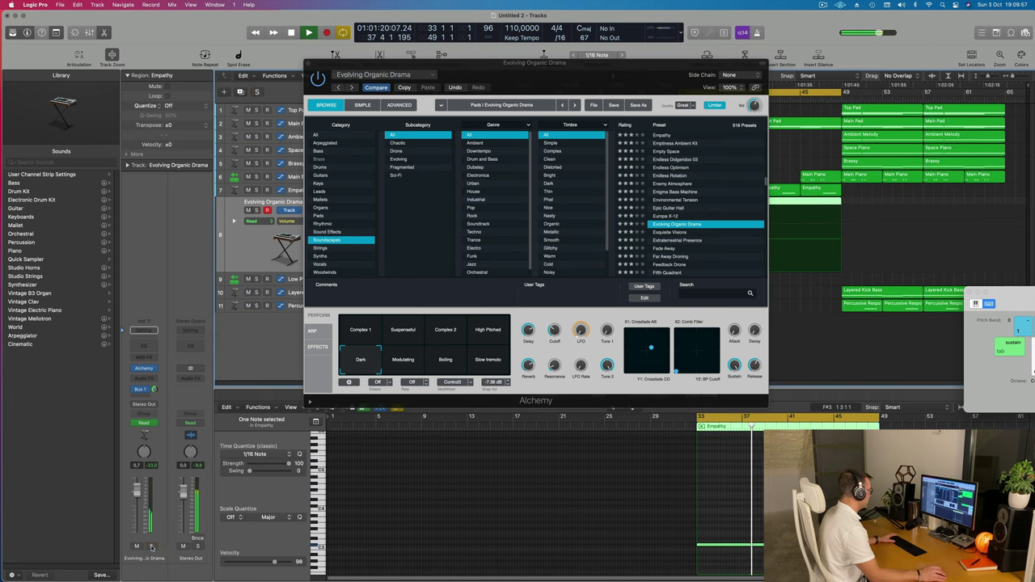
{"action": "left_click_drag", "start_coordinate": [677, 75], "coordinate": [739, 106]}
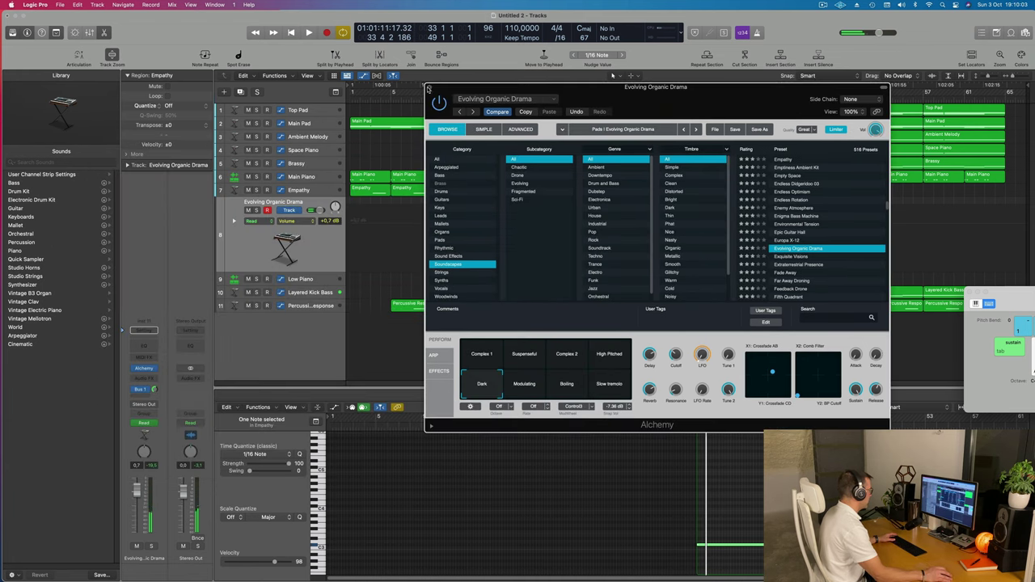
{"action": "key", "text": "v"}
{"action": "key", "text": "space"}
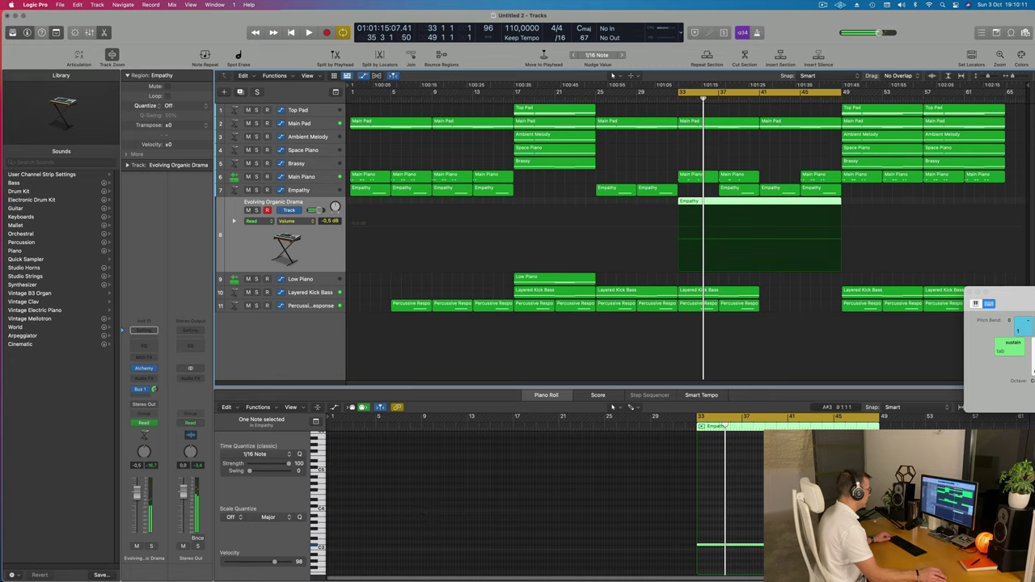
Step: Lower the Evolving Organic Drama track's volume to -2.2 dB and extend the cycle range's end to bar 65
{"action": "scroll", "coordinate": [421, 519], "scroll_direction": "down", "scroll_amount": 2}
{"action": "key", "text": "space"}
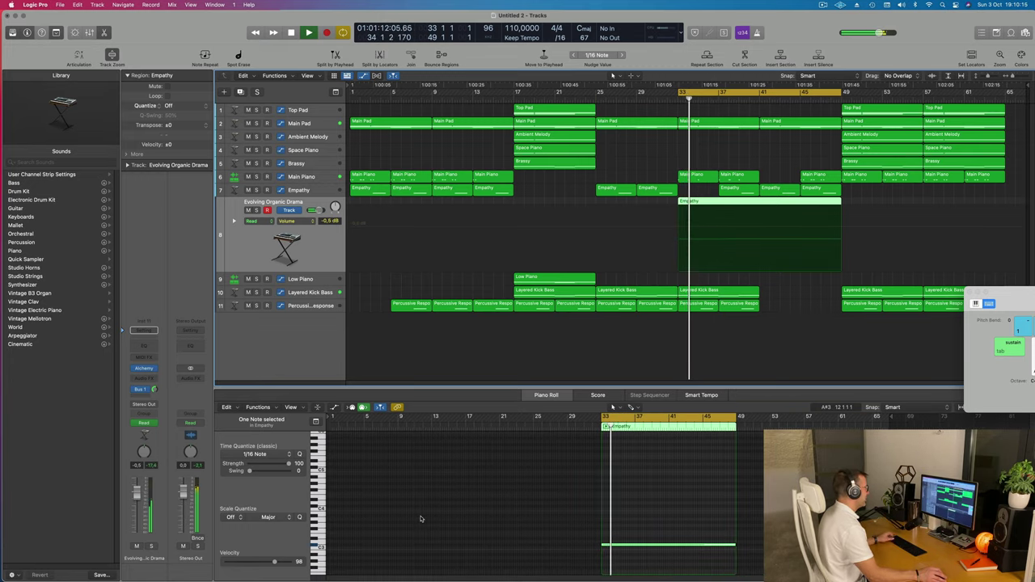
{"action": "scroll", "coordinate": [420, 518], "scroll_direction": "down", "scroll_amount": 2}
{"action": "left_click", "coordinate": [417, 519]}
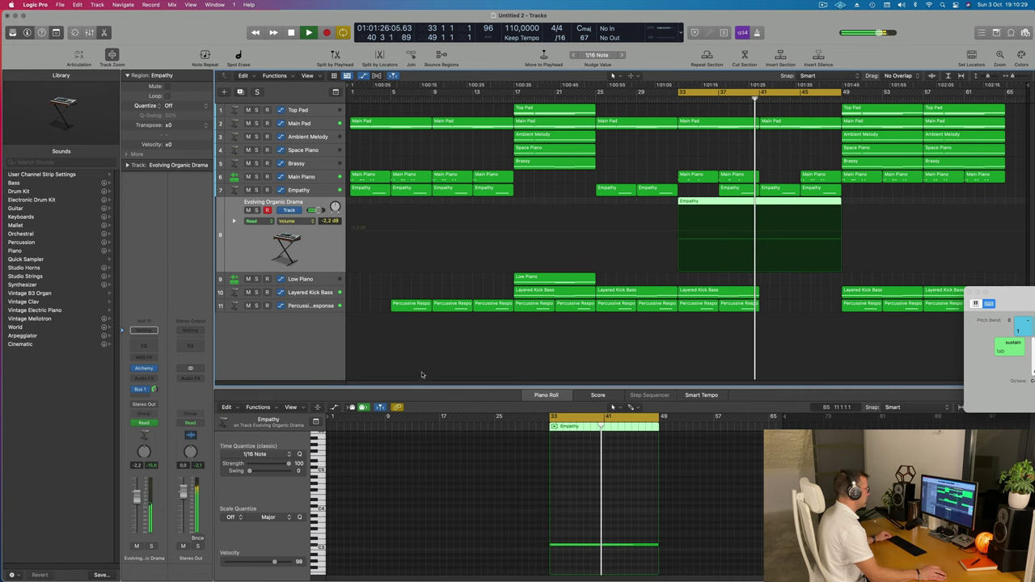
{"action": "left_click_drag", "start_coordinate": [841, 91], "coordinate": [1009, 103]}
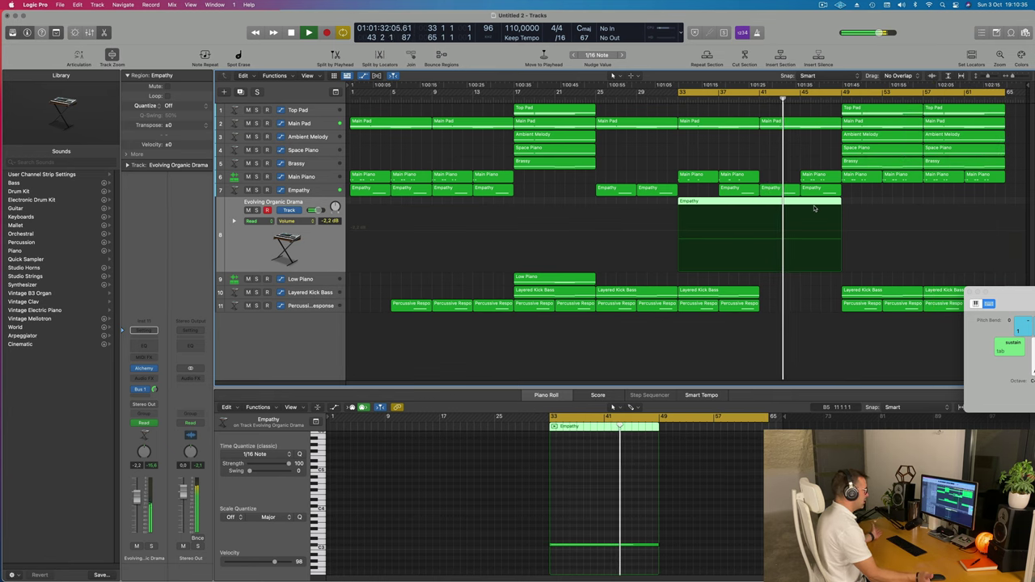